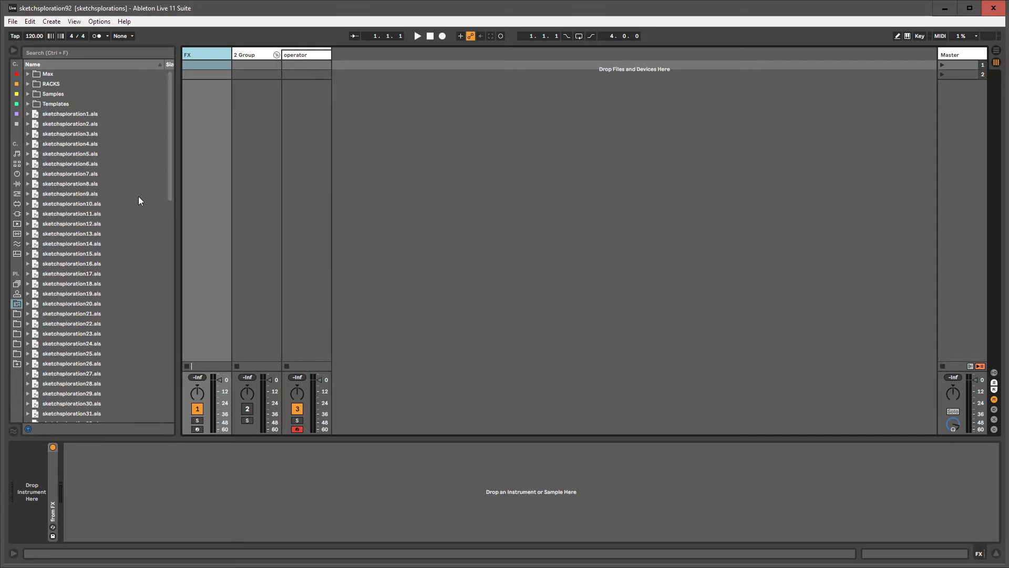
- Examine the contents of the ~for future sketches folder, including its RACKS subfolder and AUDIO SOUND GENERATORS
{"action": "left_click", "coordinate": [18, 306]}
{"action": "left_click", "coordinate": [28, 74]}
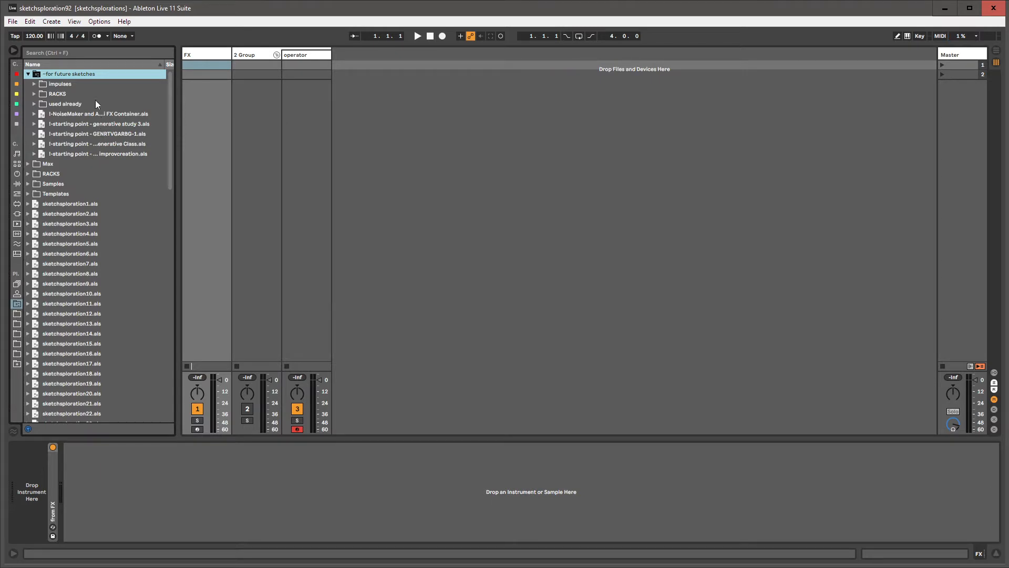
{"action": "left_click", "coordinate": [34, 93]}
{"action": "left_click", "coordinate": [58, 105]}
{"action": "left_click", "coordinate": [40, 105]}
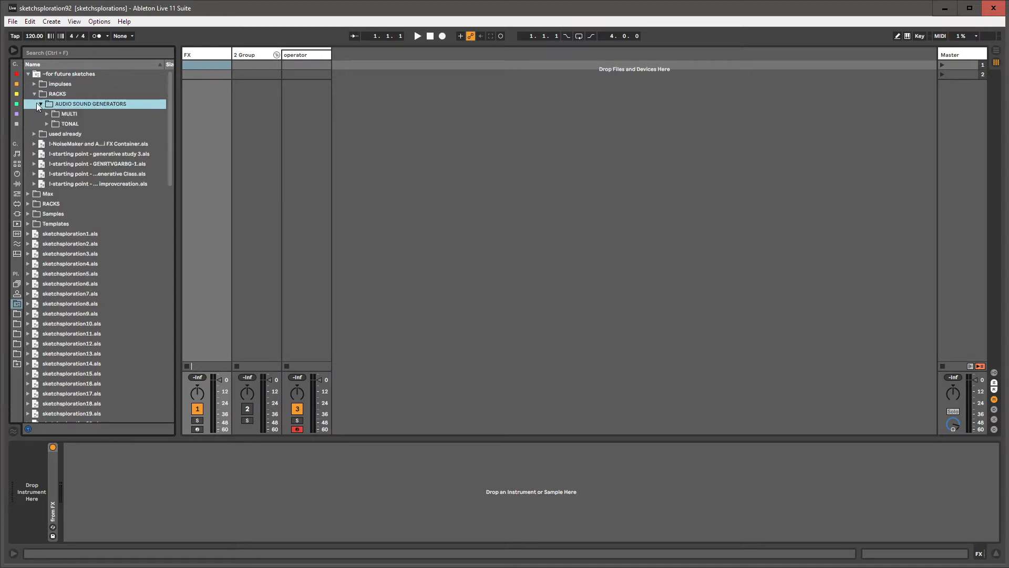
{"action": "left_click", "coordinate": [35, 94]}
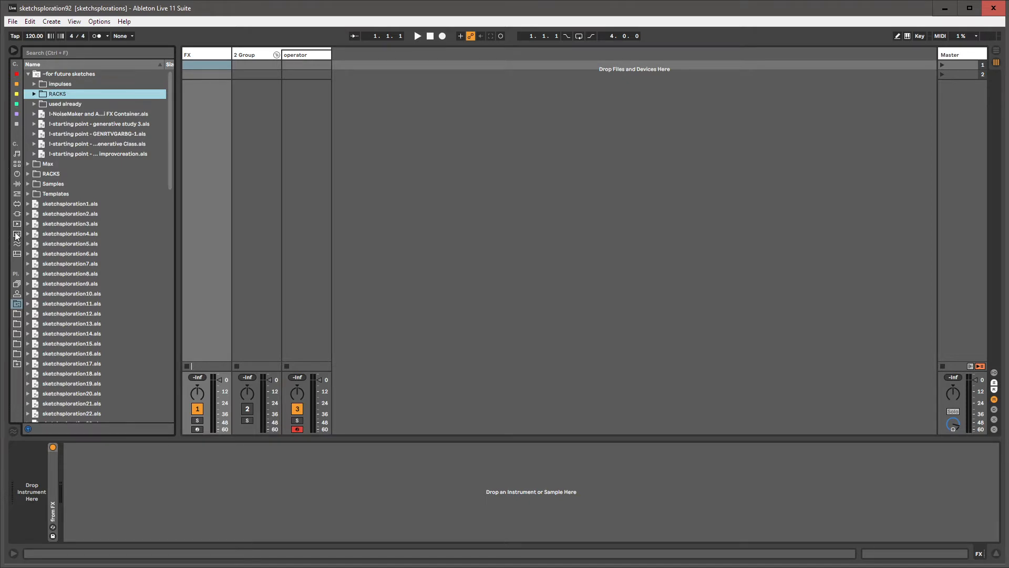
- Examine what the project's Templates and RACKS folders contain
{"action": "left_click", "coordinate": [50, 191]}
{"action": "left_click", "coordinate": [29, 194]}
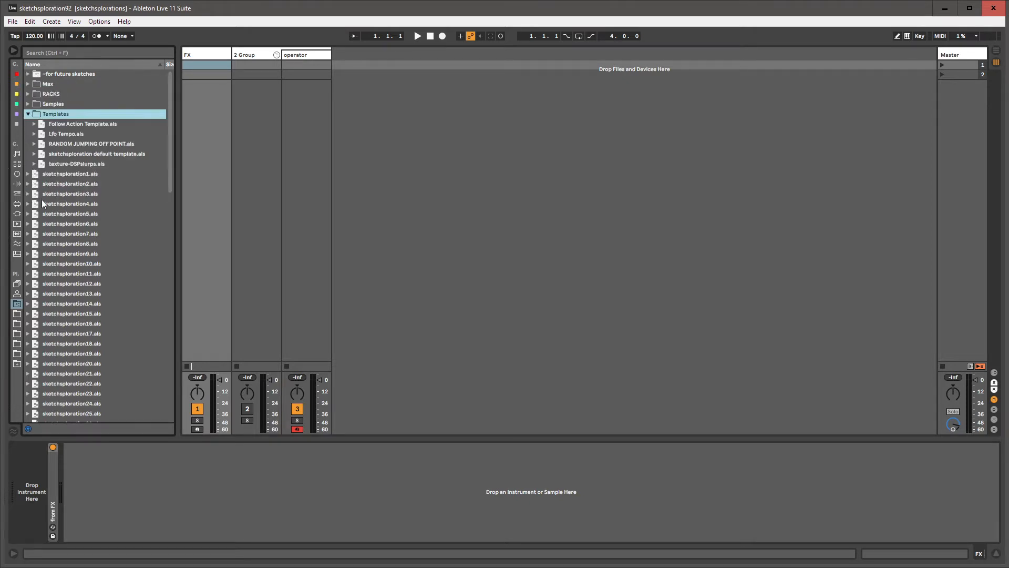
{"action": "left_click", "coordinate": [29, 114]}
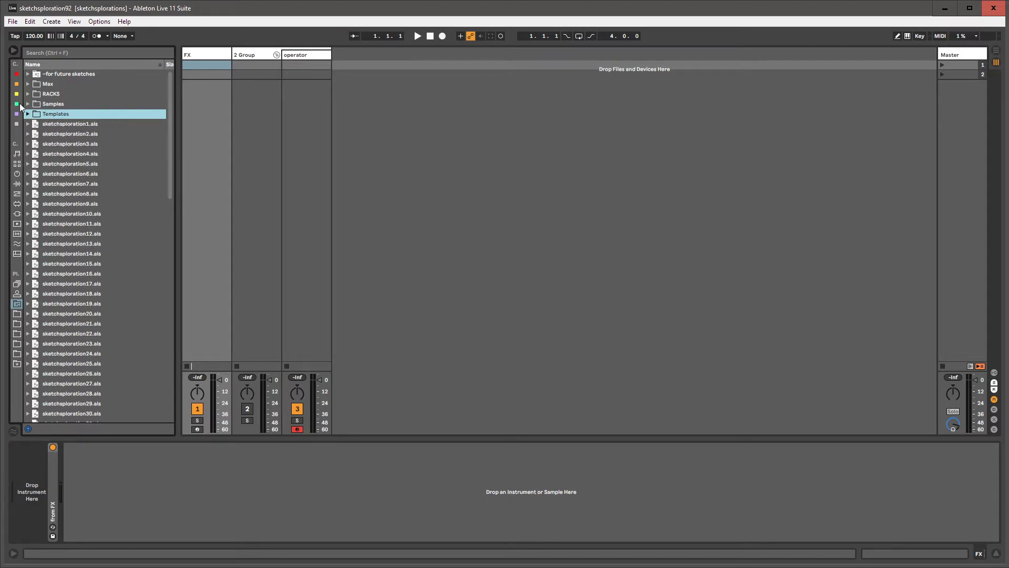
{"action": "left_click", "coordinate": [28, 94]}
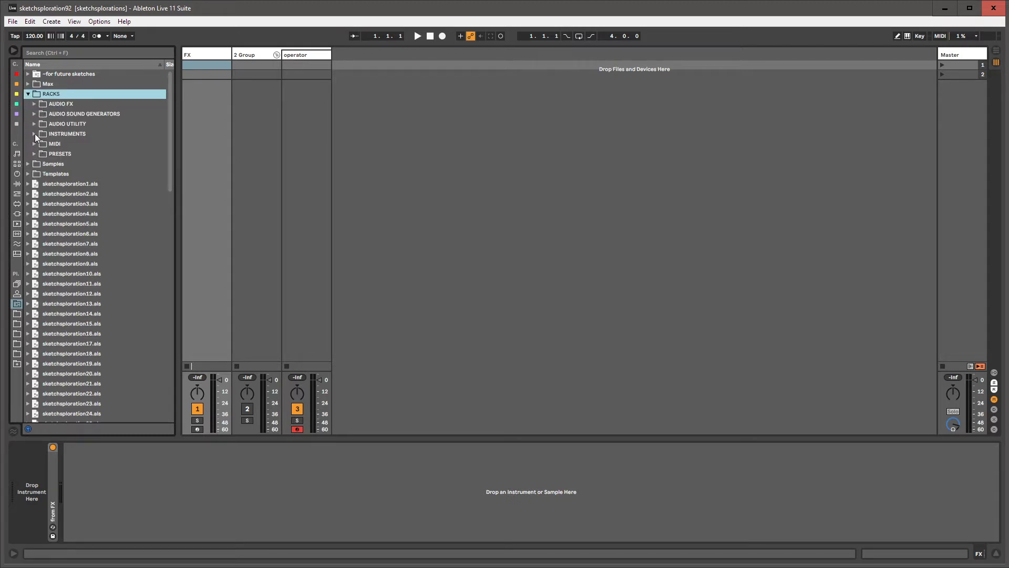
{"action": "left_click", "coordinate": [28, 94]}
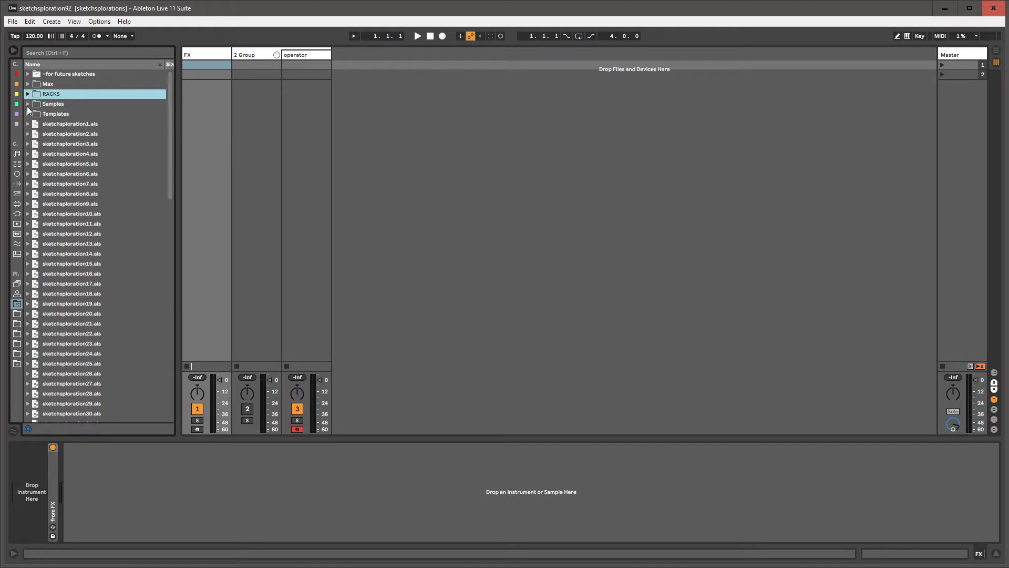
{"action": "left_click", "coordinate": [28, 113]}
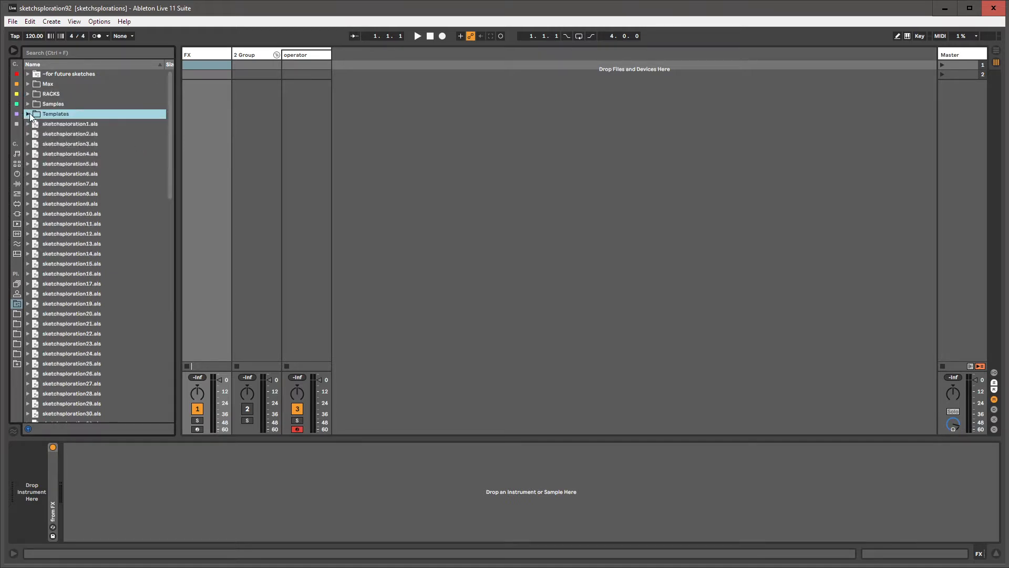
- Import the set !-starting point - GENRTVGARBG-1.als after the operator track and fold its Song1 group
{"action": "left_click", "coordinate": [28, 74]}
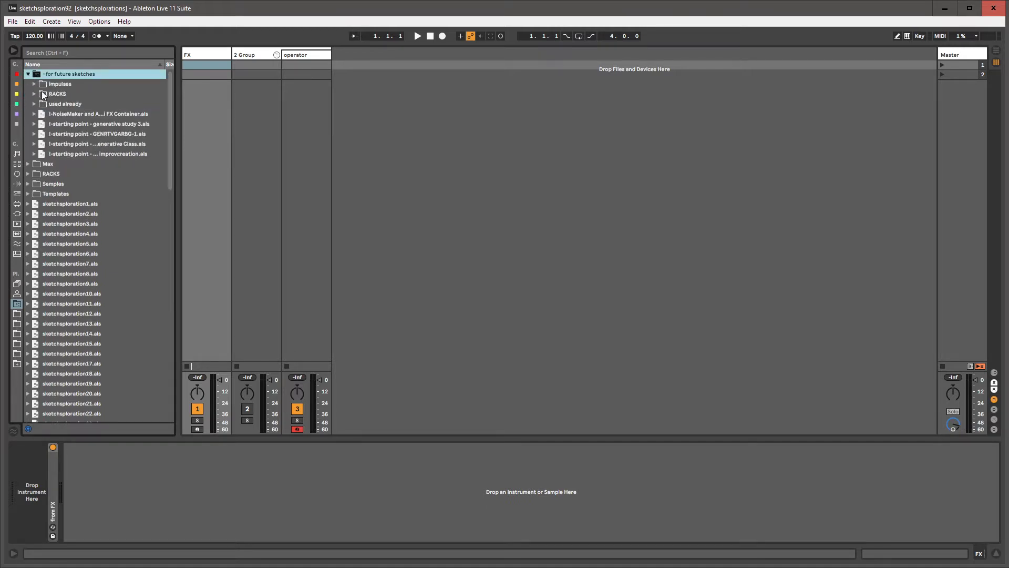
{"action": "left_click", "coordinate": [70, 135]}
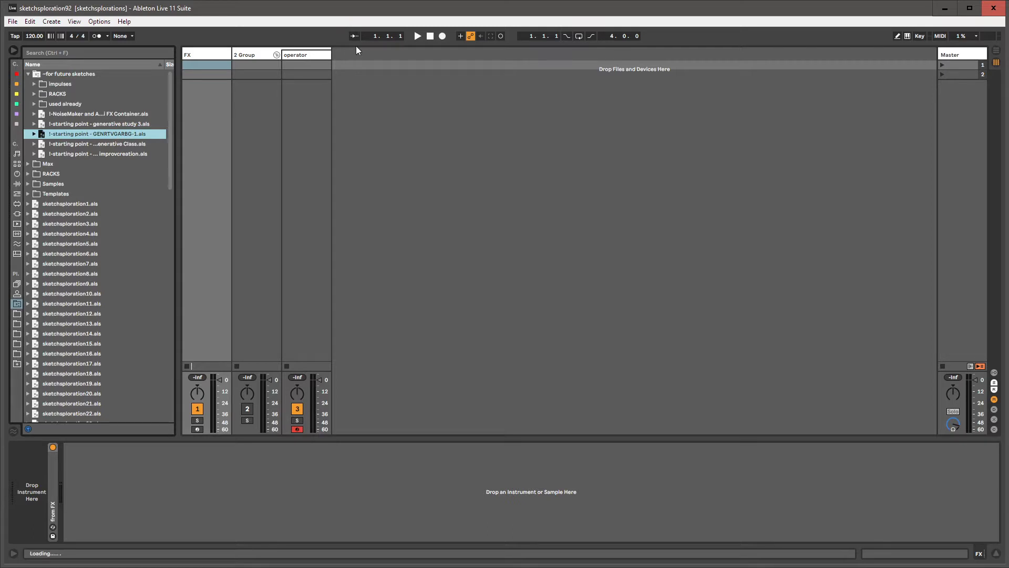
{"action": "left_click_drag", "start_coordinate": [356, 50], "coordinate": [335, 60]}
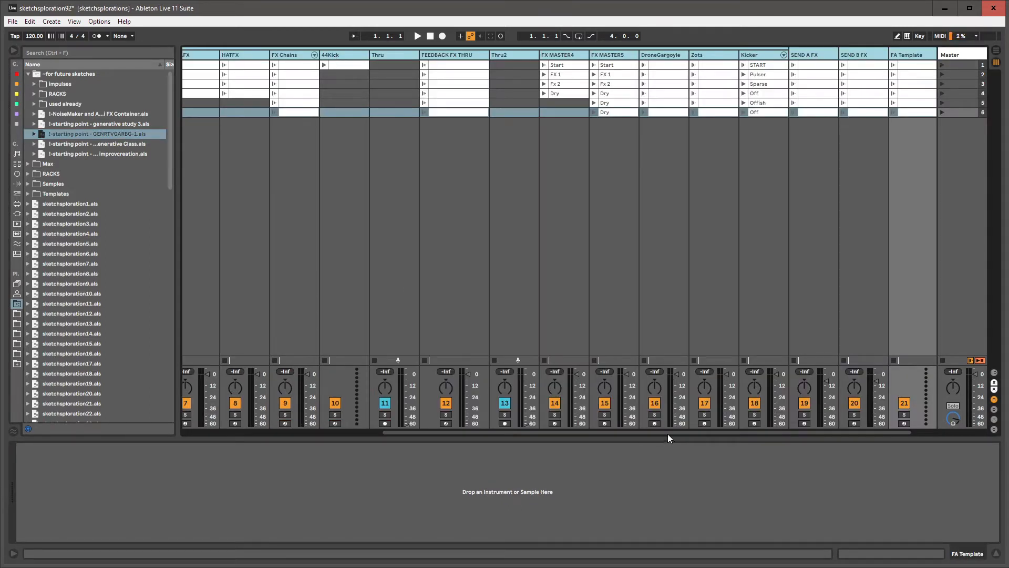
{"action": "left_click_drag", "start_coordinate": [607, 436], "coordinate": [263, 435]}
{"action": "left_click", "coordinate": [350, 55]}
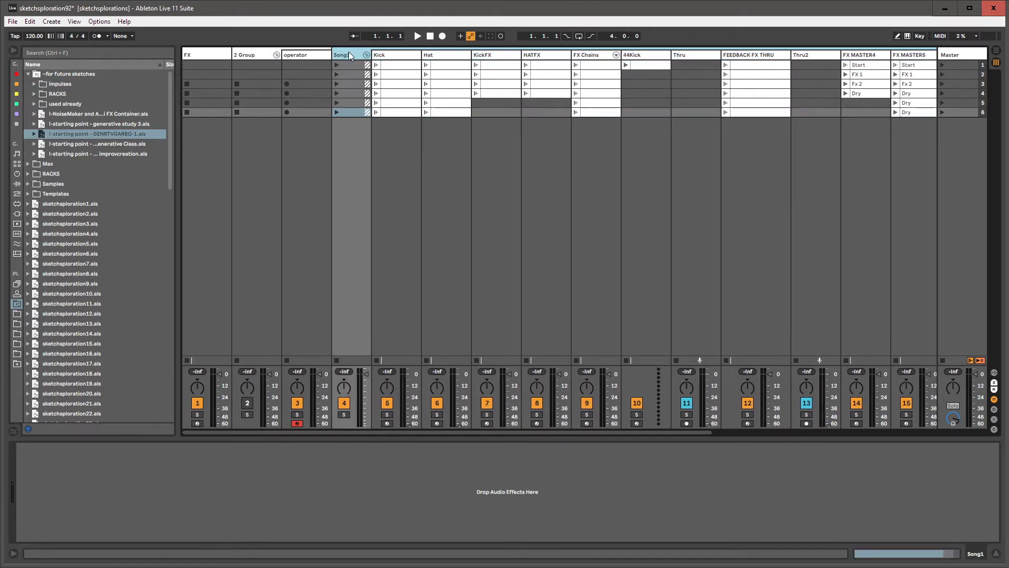
{"action": "left_click", "coordinate": [366, 55]}
- Launch the first-row clips of Song1, SEND A FX, SEND B FX and FA Template, unfold Song1, and disarm the operator track
{"action": "left_click", "coordinate": [347, 66]}
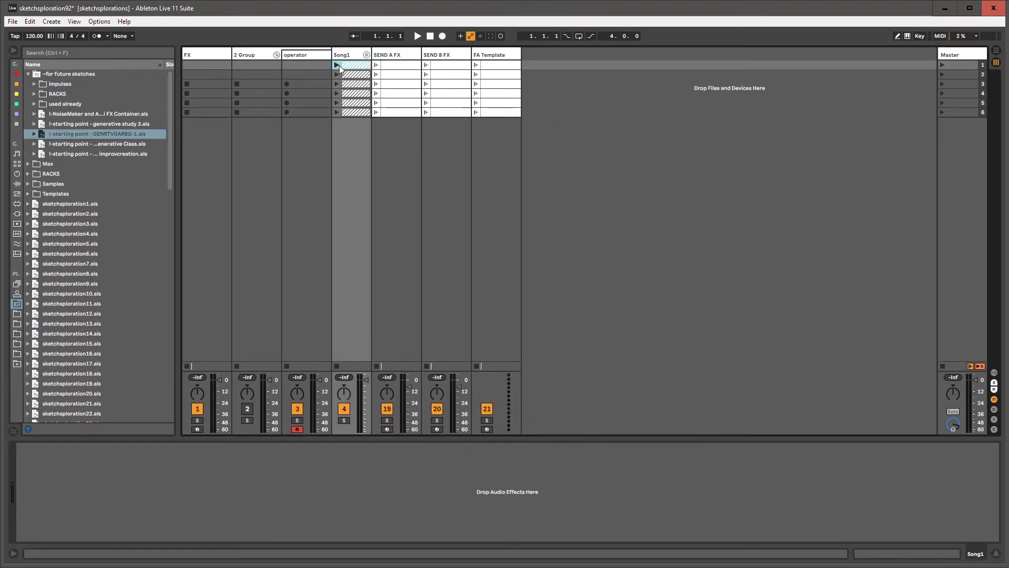
{"action": "left_click", "coordinate": [338, 64]}
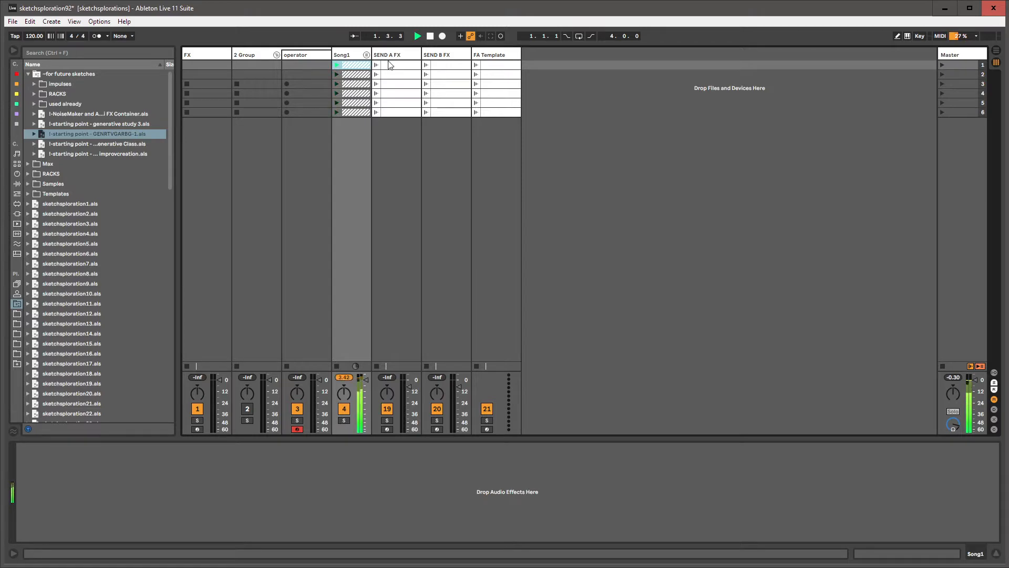
{"action": "left_click", "coordinate": [386, 66]}
{"action": "left_click", "coordinate": [376, 65]}
{"action": "left_click", "coordinate": [426, 65]}
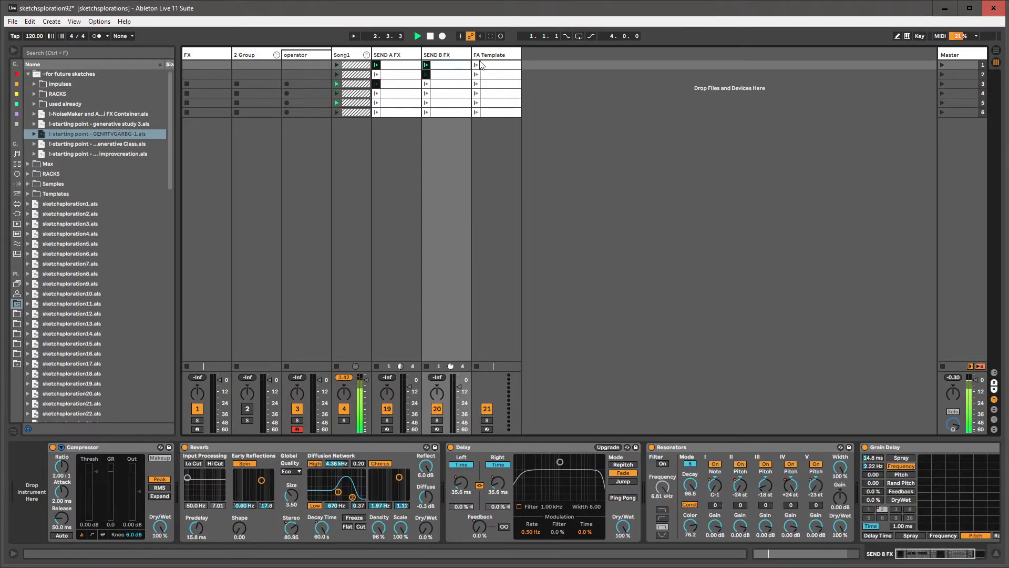
{"action": "left_click", "coordinate": [476, 65]}
{"action": "left_click", "coordinate": [366, 55]}
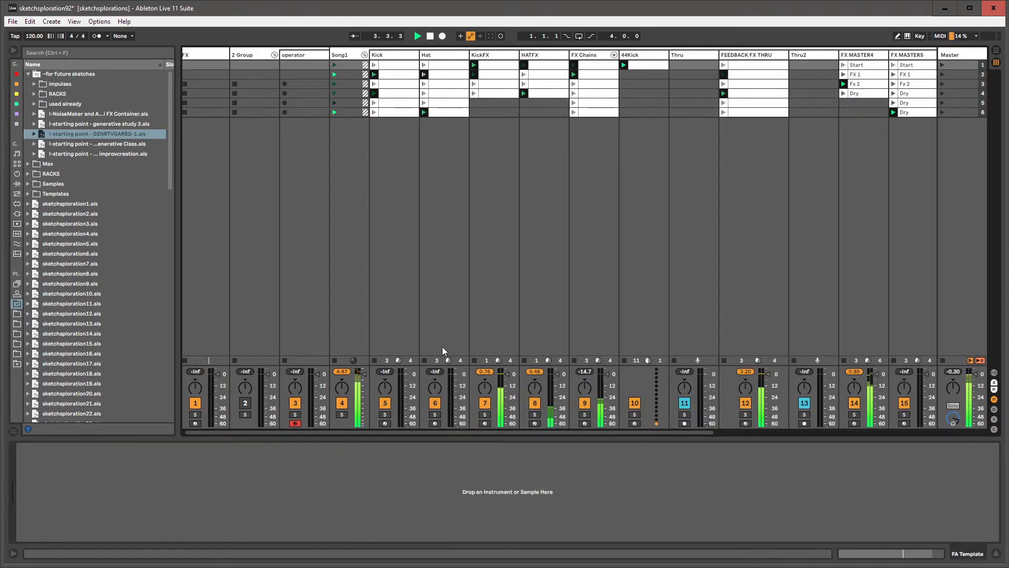
{"action": "left_click", "coordinate": [294, 423]}
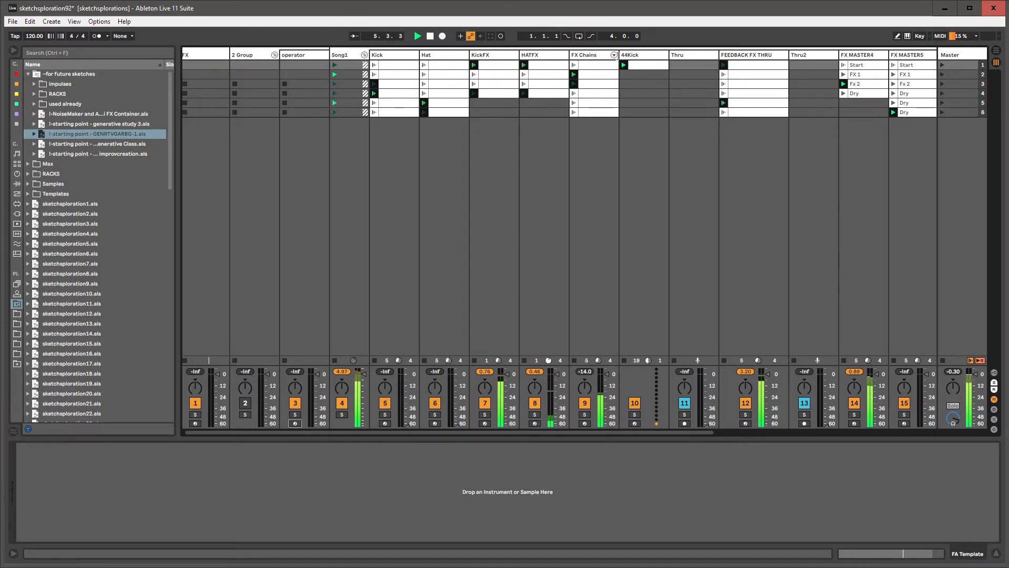
- Inspect the device chains on imported tracks such as FX Chains, Kick, Zots and DroneGargoyle during playback
{"action": "left_click", "coordinate": [631, 56]}
{"action": "left_click", "coordinate": [613, 140]}
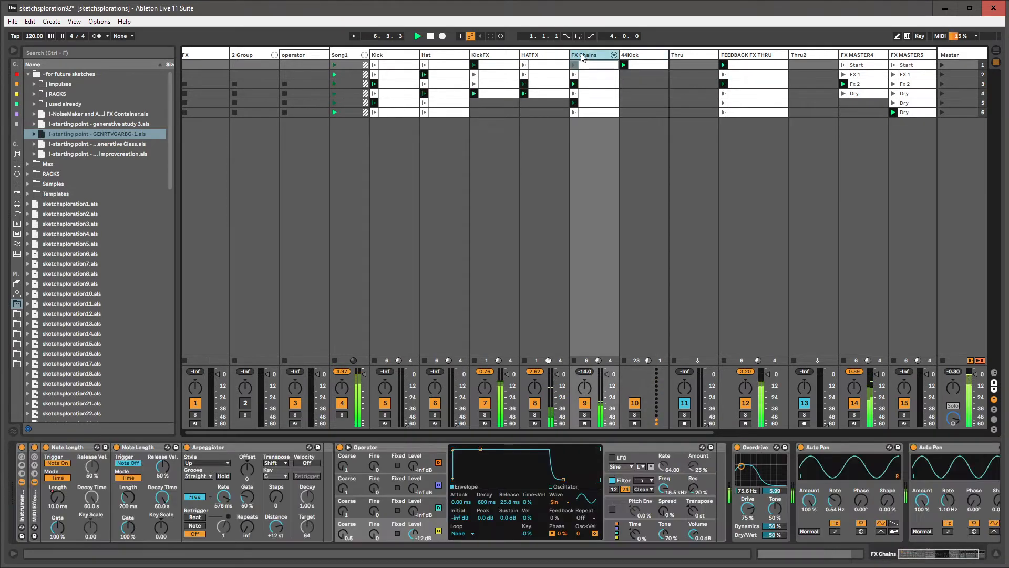
{"action": "left_click", "coordinate": [405, 65]}
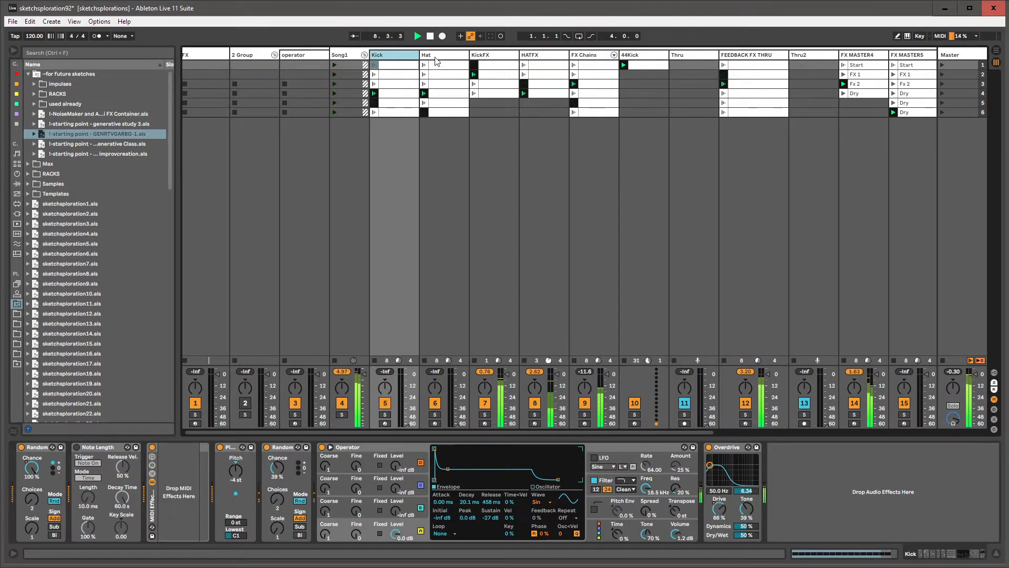
{"action": "left_click_drag", "start_coordinate": [540, 433], "coordinate": [765, 431]}
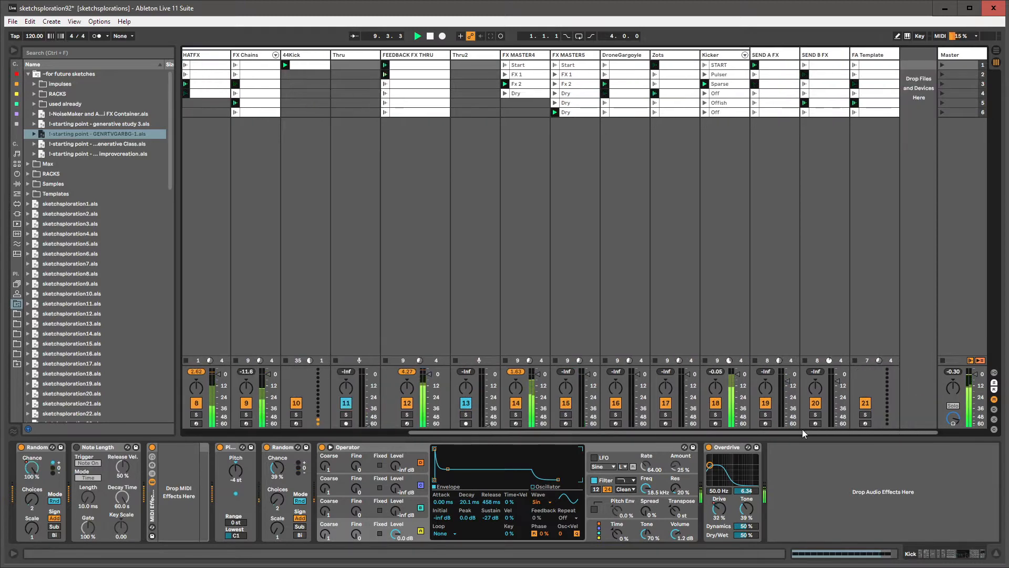
{"action": "left_click", "coordinate": [664, 55]}
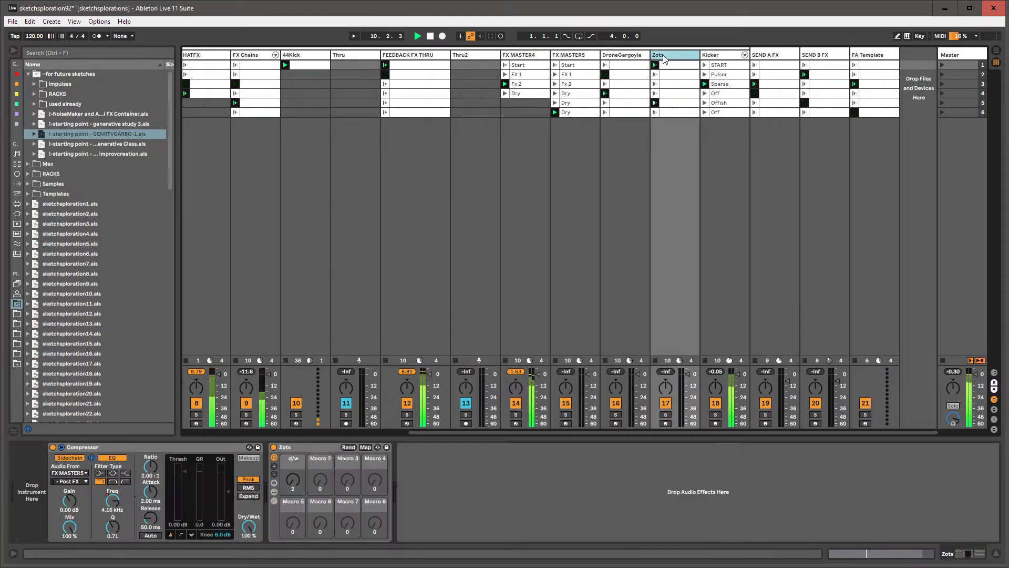
{"action": "left_click", "coordinate": [614, 56]}
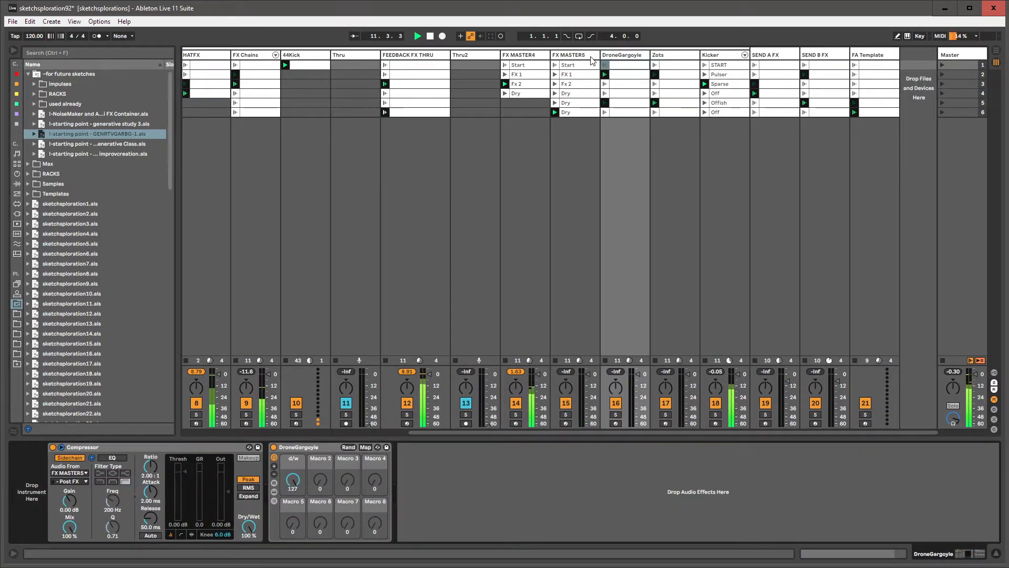
{"action": "left_click", "coordinate": [592, 56]}
- Show the track input/output routing and check the SEND A FX, SEND B FX and FA Template tracks
{"action": "left_click", "coordinate": [773, 56]}
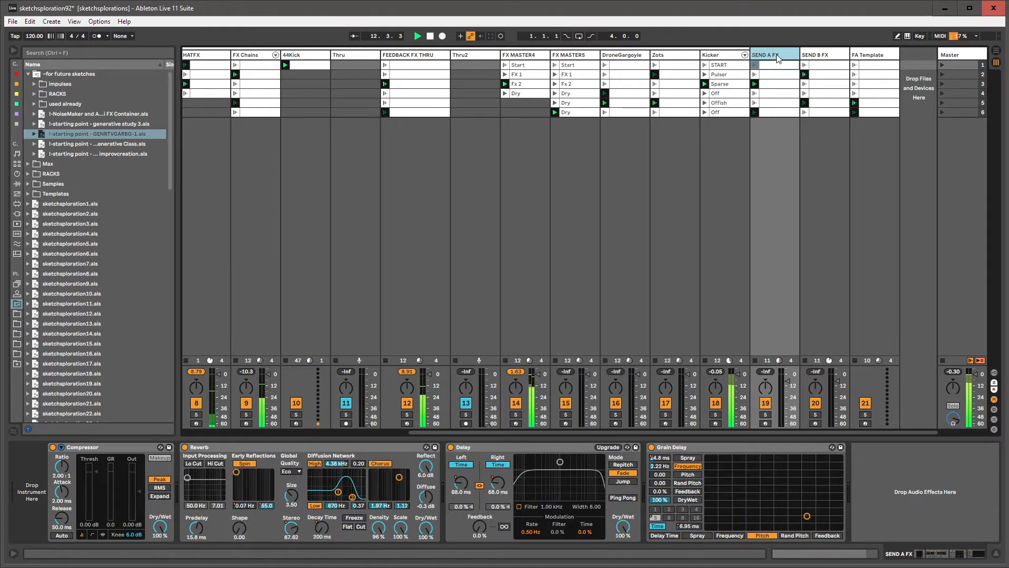
{"action": "key", "text": "ctrl+alt+i"}
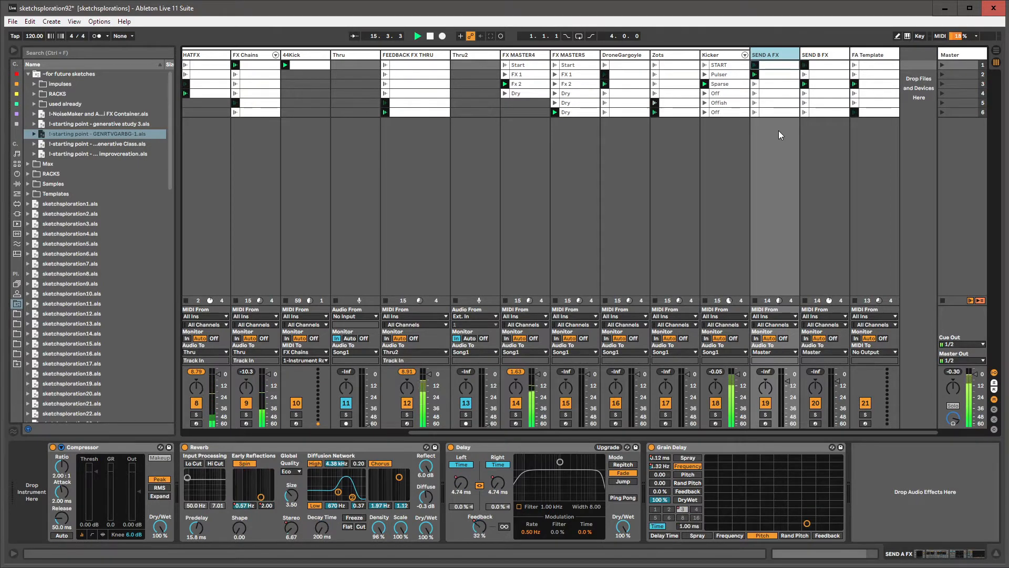
{"action": "left_click", "coordinate": [824, 56]}
{"action": "left_click", "coordinate": [877, 56]}
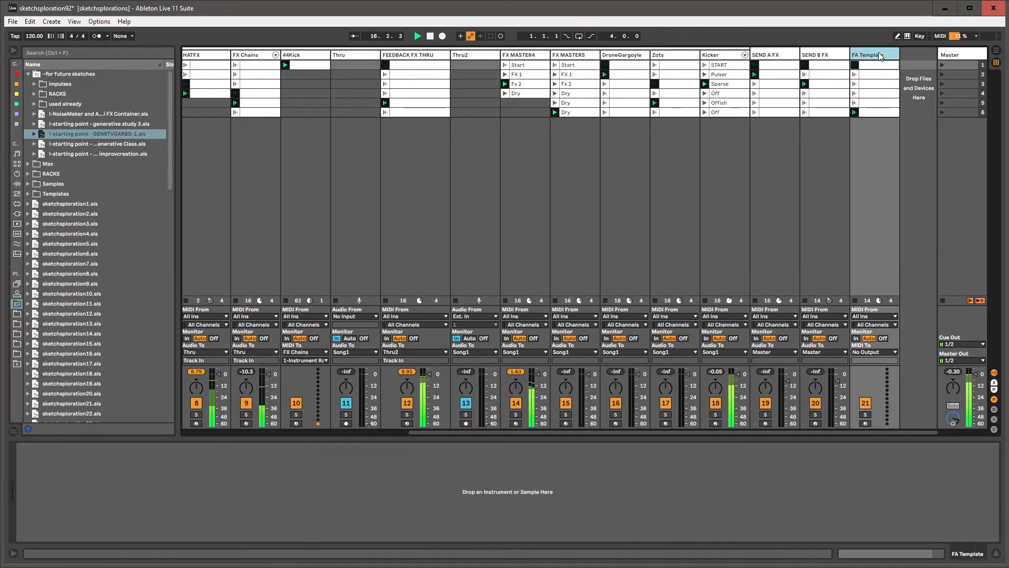
{"action": "left_click", "coordinate": [769, 57]}
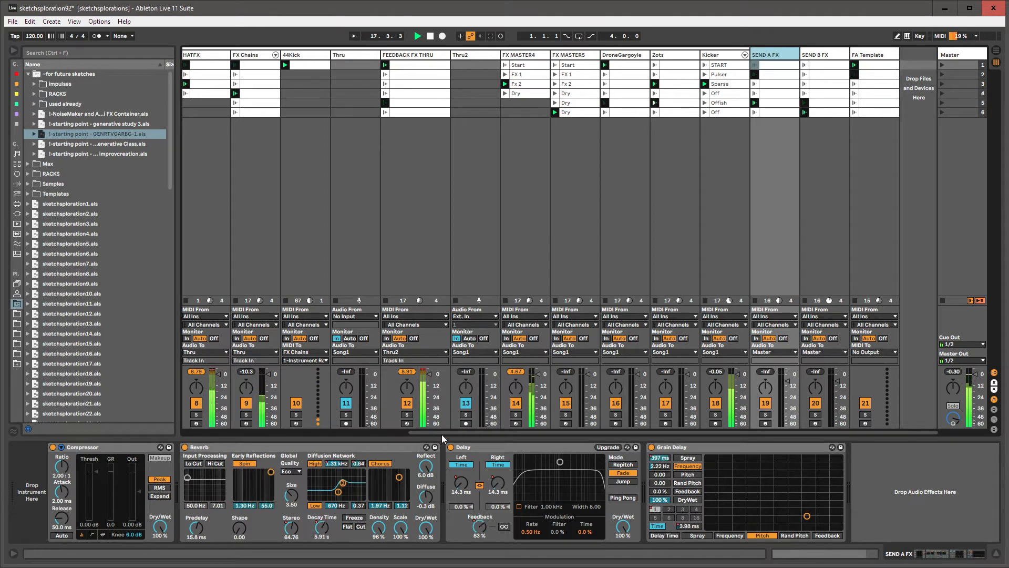
- Open !-starting point - GENRTVGARBG-1.als as its own set without saving the changes to sketchsploration92
{"action": "left_click", "coordinate": [282, 434]}
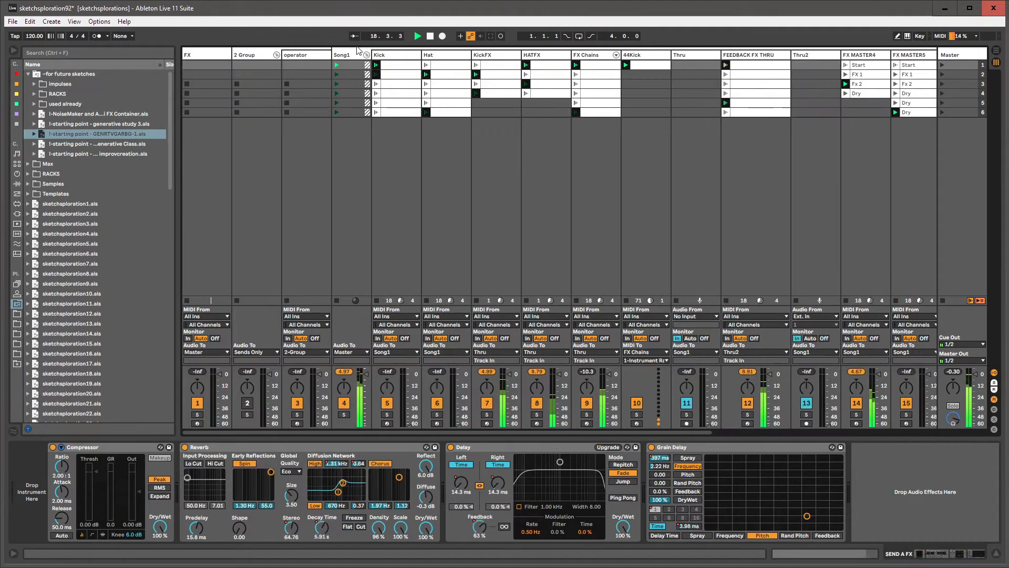
{"action": "double_click", "coordinate": [84, 134]}
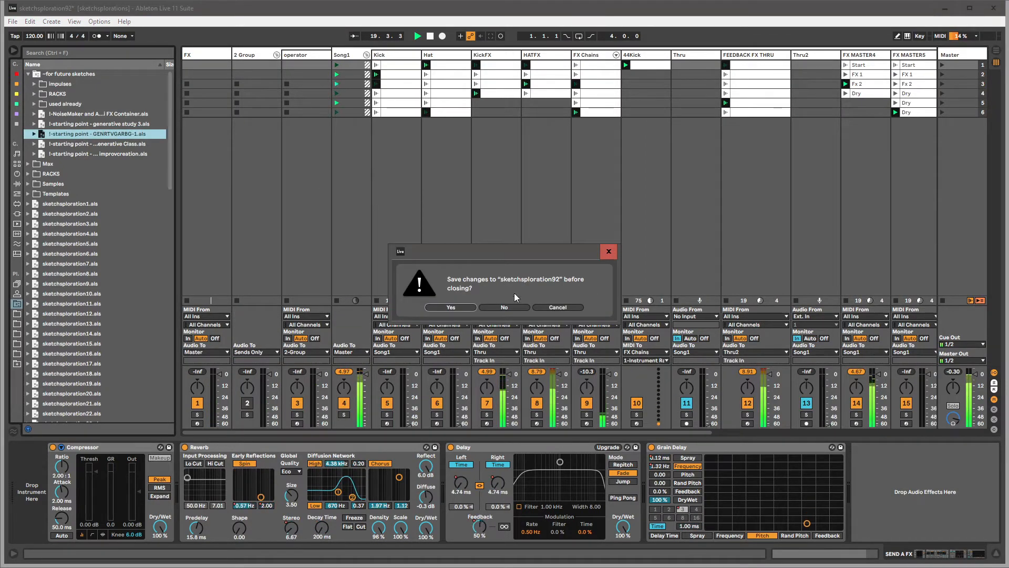
{"action": "left_click", "coordinate": [505, 308]}
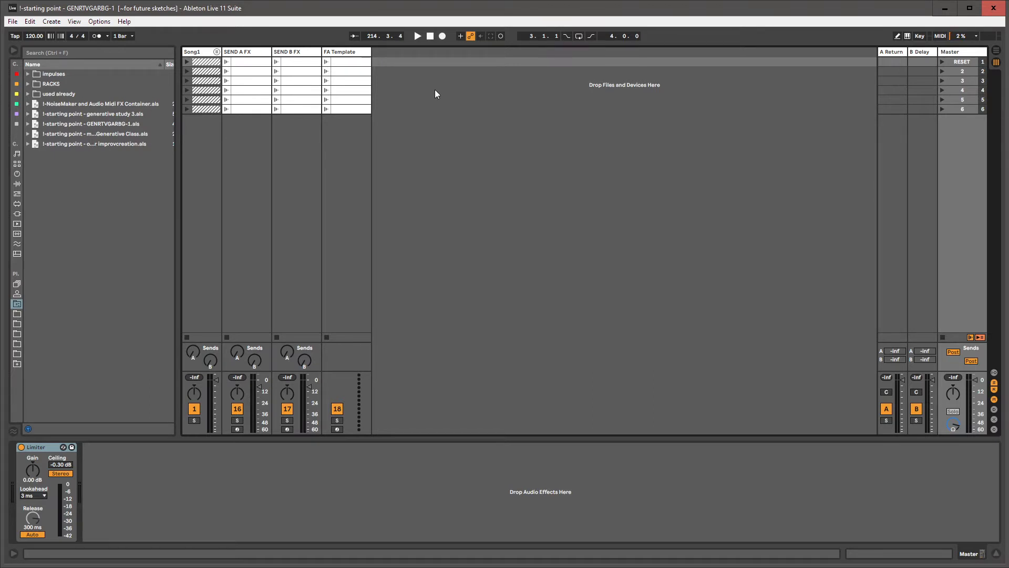
- Inspect the devices on the A Return and B Delay return tracks
{"action": "left_click", "coordinate": [894, 52]}
{"action": "left_click", "coordinate": [915, 50]}
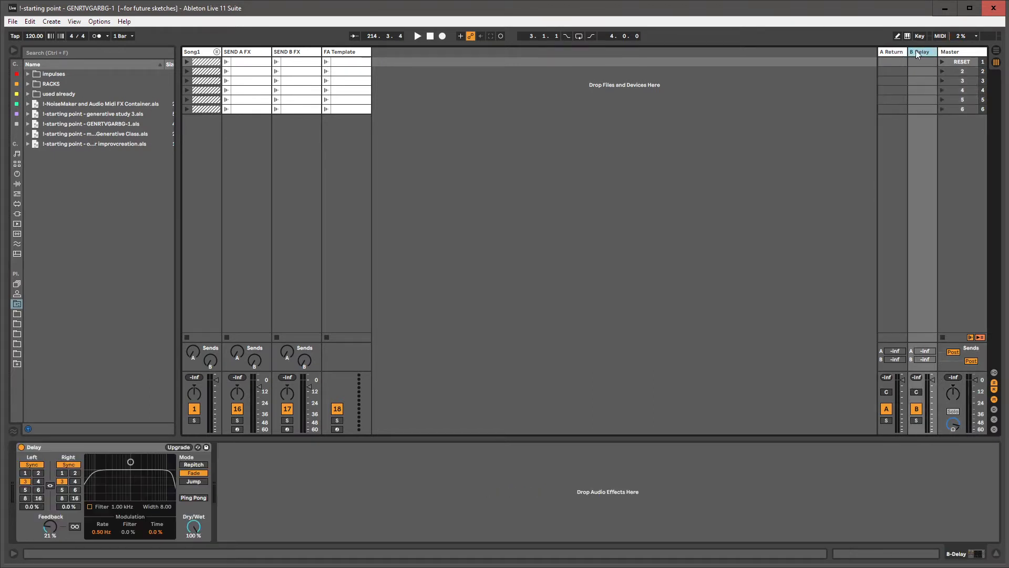
{"action": "left_click", "coordinate": [893, 52]}
{"action": "left_click", "coordinate": [919, 51]}
{"action": "left_click", "coordinate": [892, 52]}
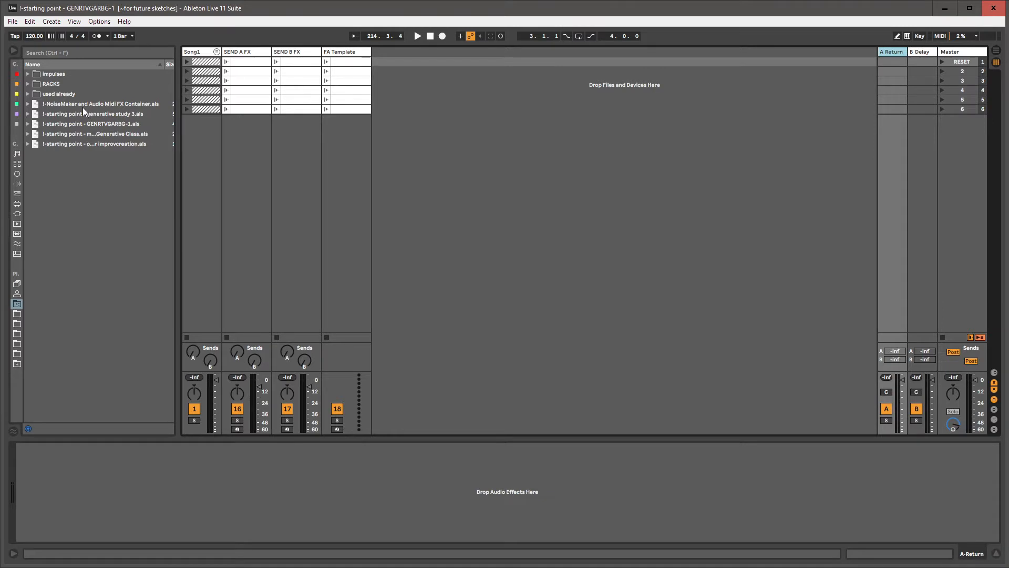
- Expand !-starting point - GENRTVGARBG-1.als in the browser to examine its importable tracks, and view the Master track's devices
{"action": "left_click", "coordinate": [63, 126]}
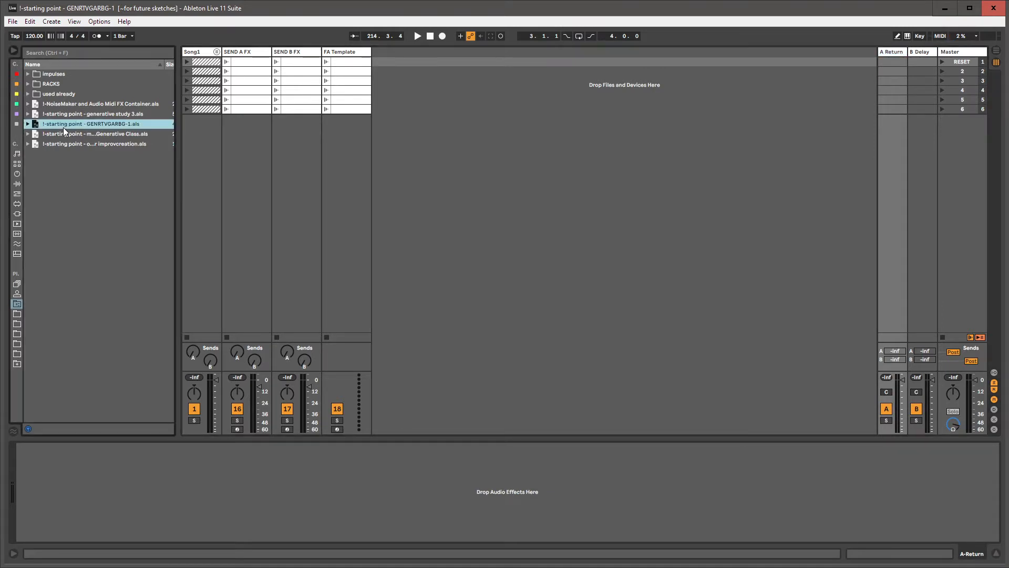
{"action": "left_click", "coordinate": [27, 124]}
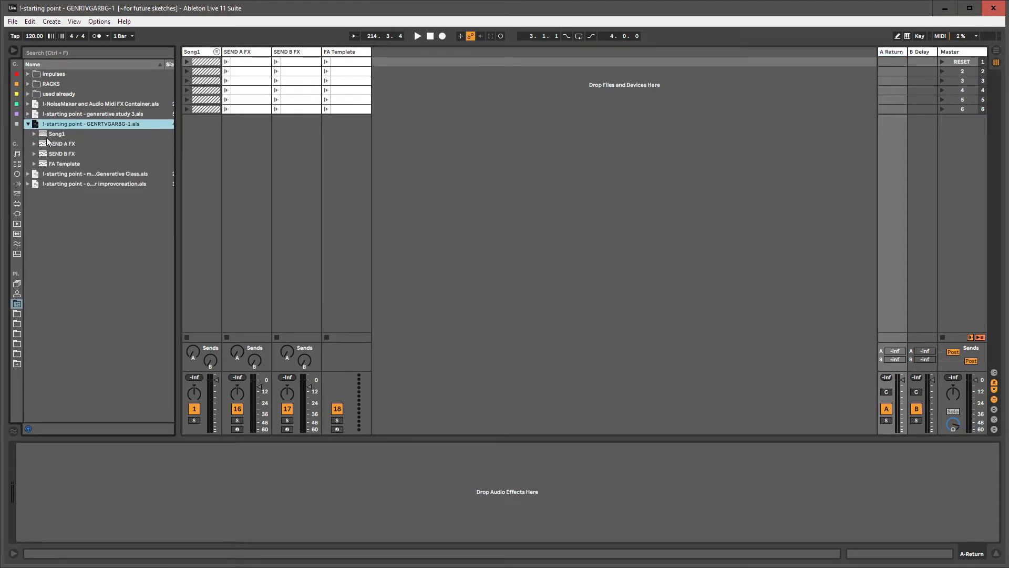
{"action": "left_click", "coordinate": [55, 166]}
{"action": "left_click", "coordinate": [57, 135]}
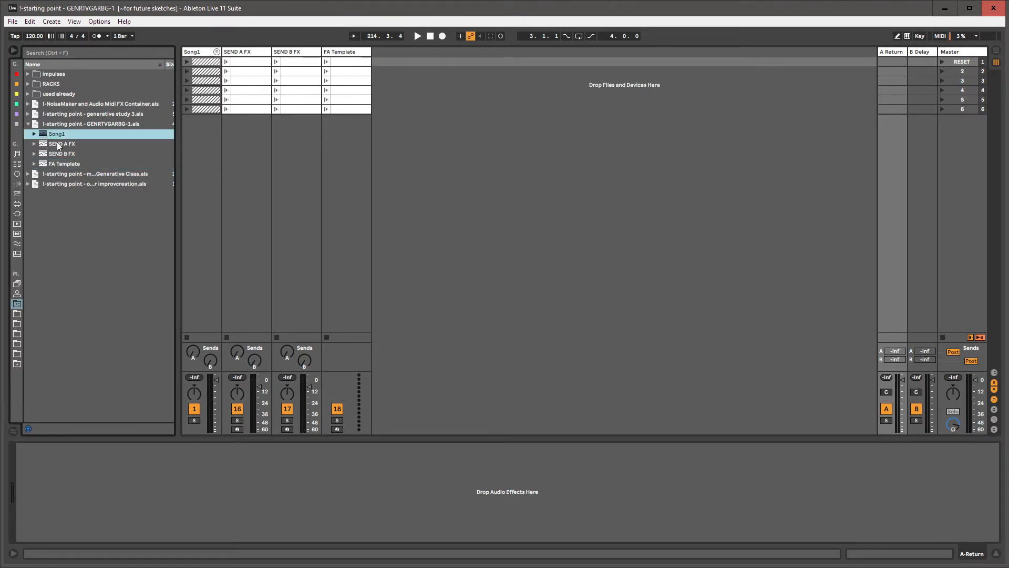
{"action": "left_click", "coordinate": [948, 50]}
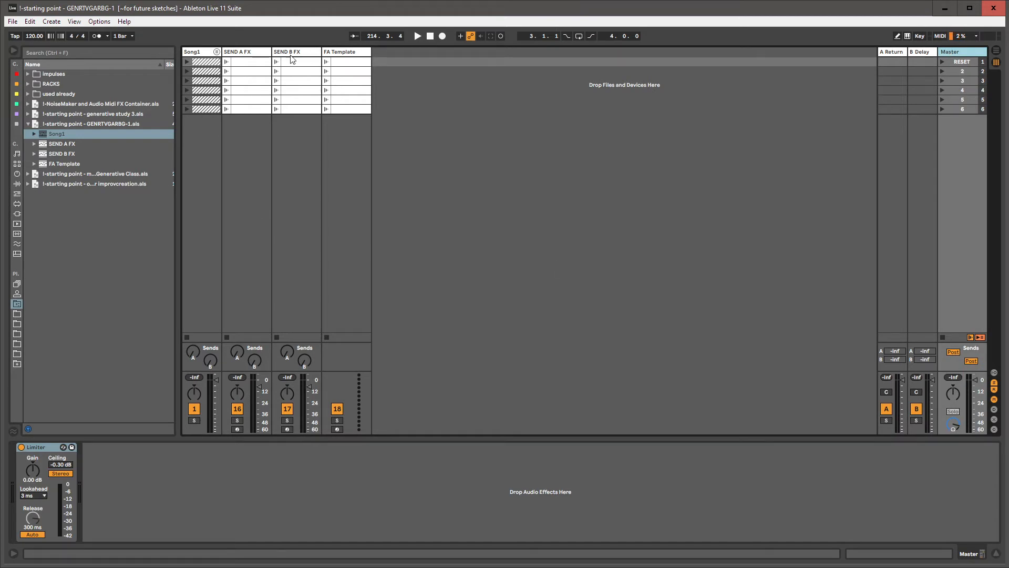
- Launch the first-row slots of the Song1 group and the SEND A FX, SEND B FX and FA Template tracks
{"action": "left_click", "coordinate": [208, 59]}
{"action": "left_click", "coordinate": [188, 62]}
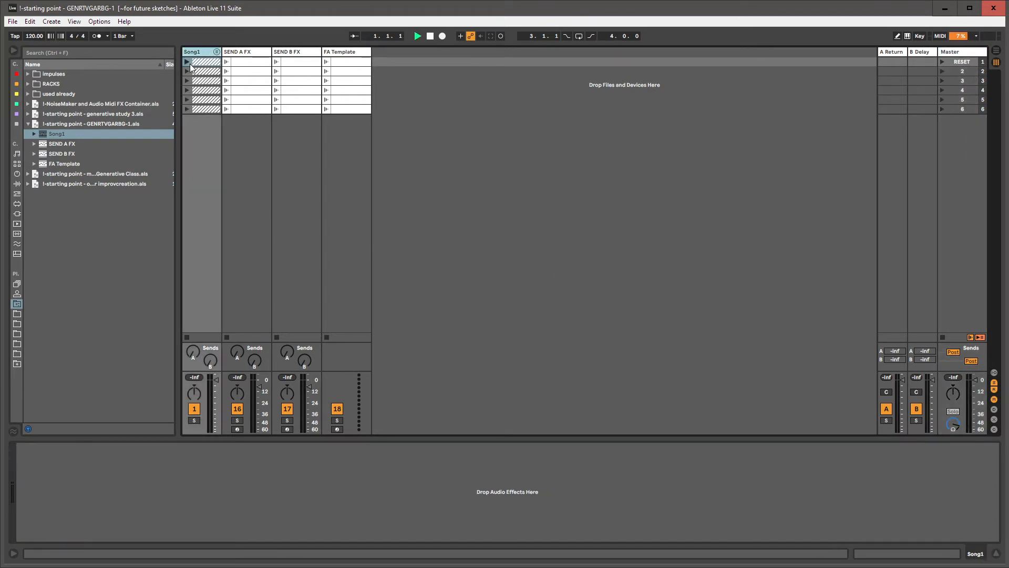
{"action": "left_click", "coordinate": [227, 62]}
{"action": "left_click", "coordinate": [276, 61]}
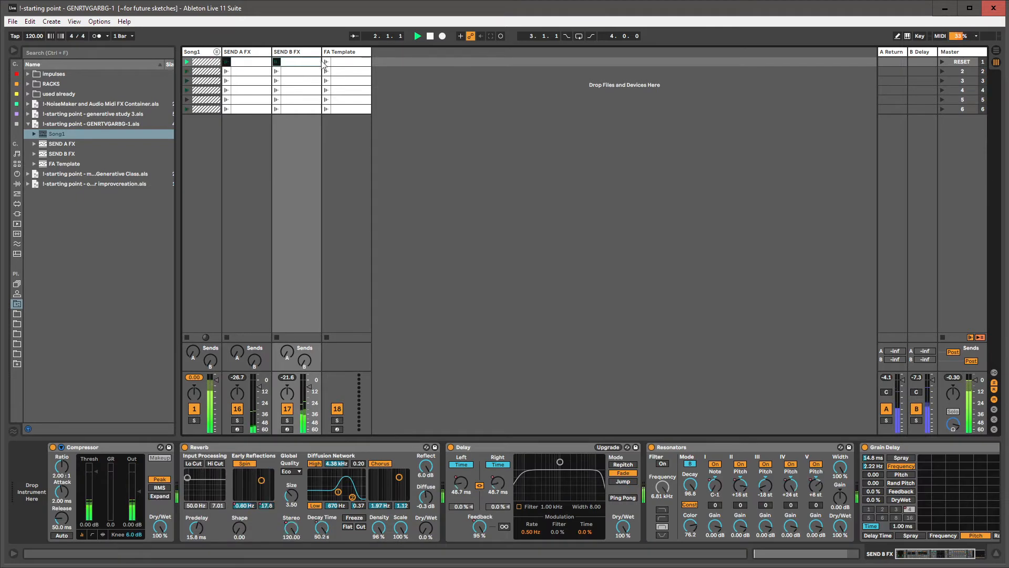
{"action": "left_click", "coordinate": [326, 61]}
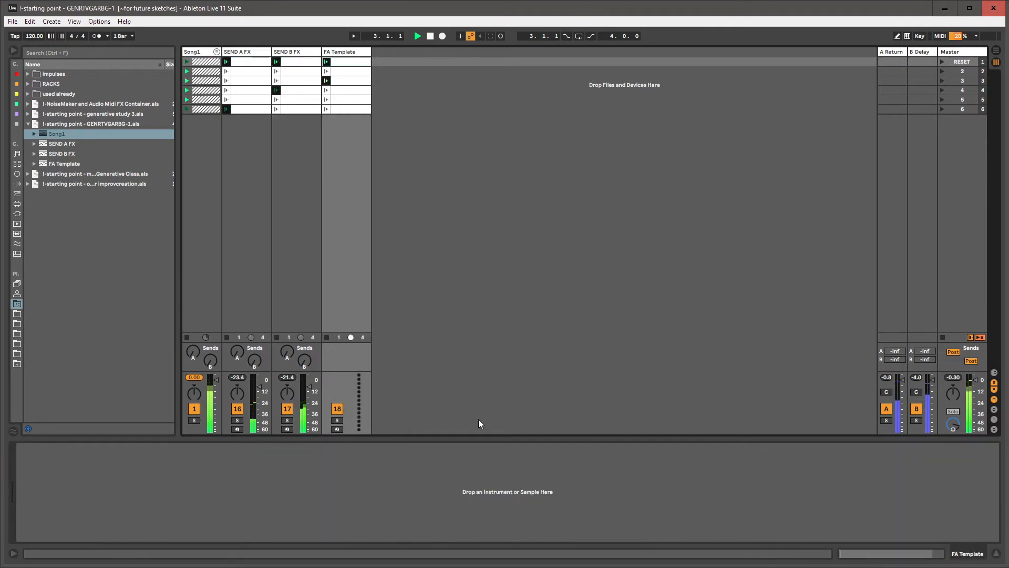
{"action": "left_click", "coordinate": [206, 53]}
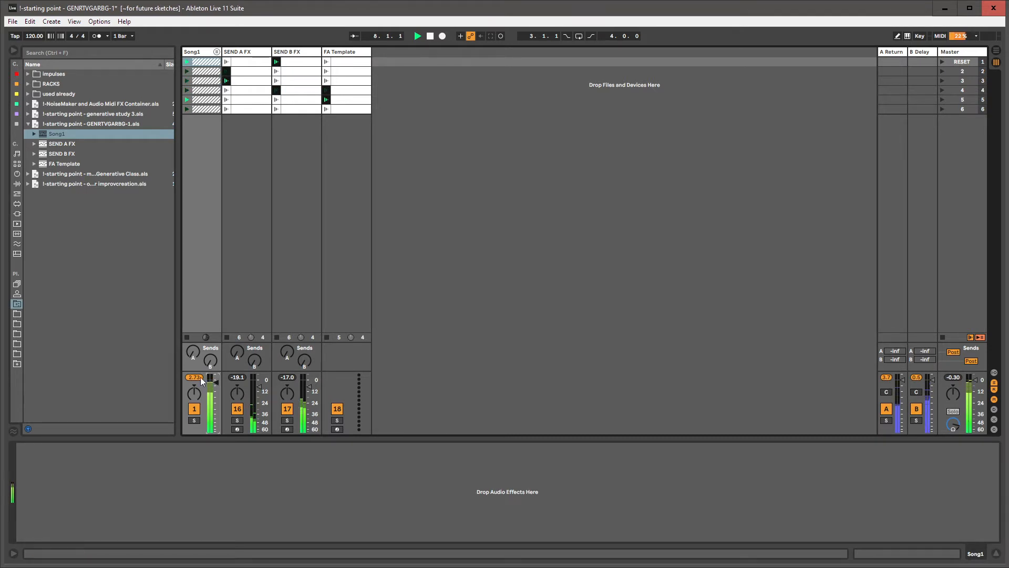
- Add feed me! (feedback maker).adg from RACKS > AUDIO SOUND GENERATORS > TONAL as a new audio track after FA Template
{"action": "left_click", "coordinate": [27, 124]}
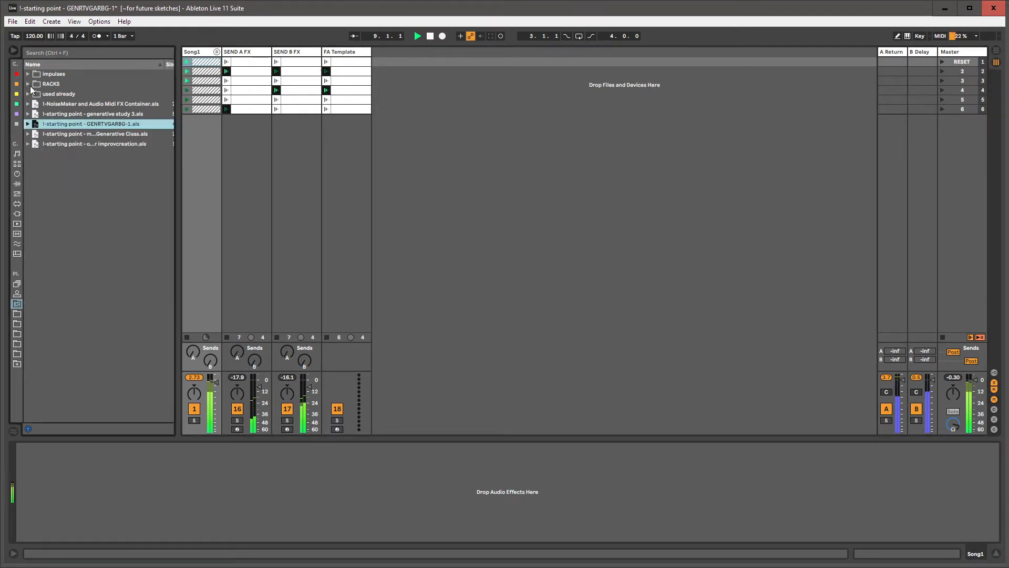
{"action": "left_click", "coordinate": [28, 84]}
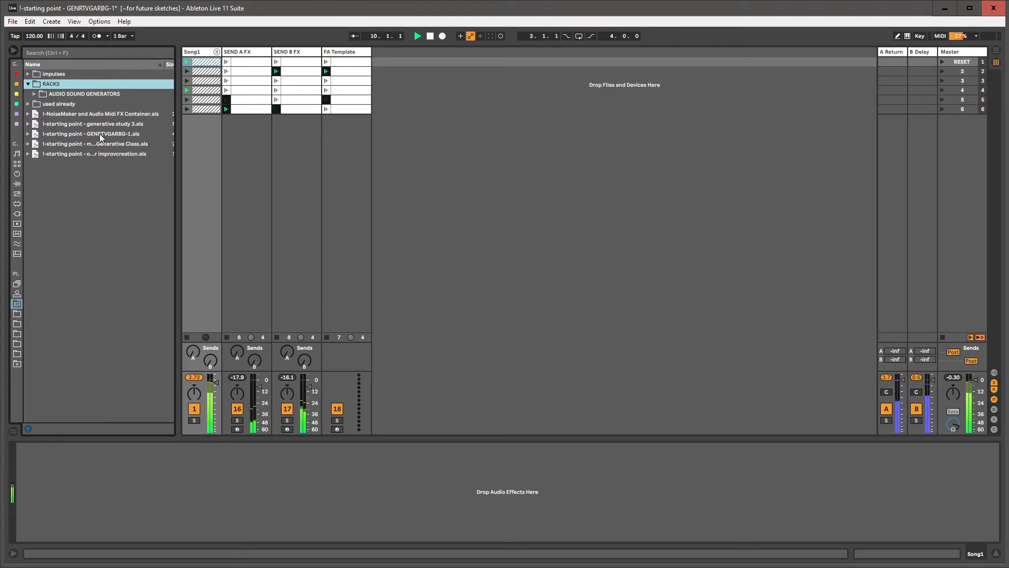
{"action": "left_click", "coordinate": [35, 95]}
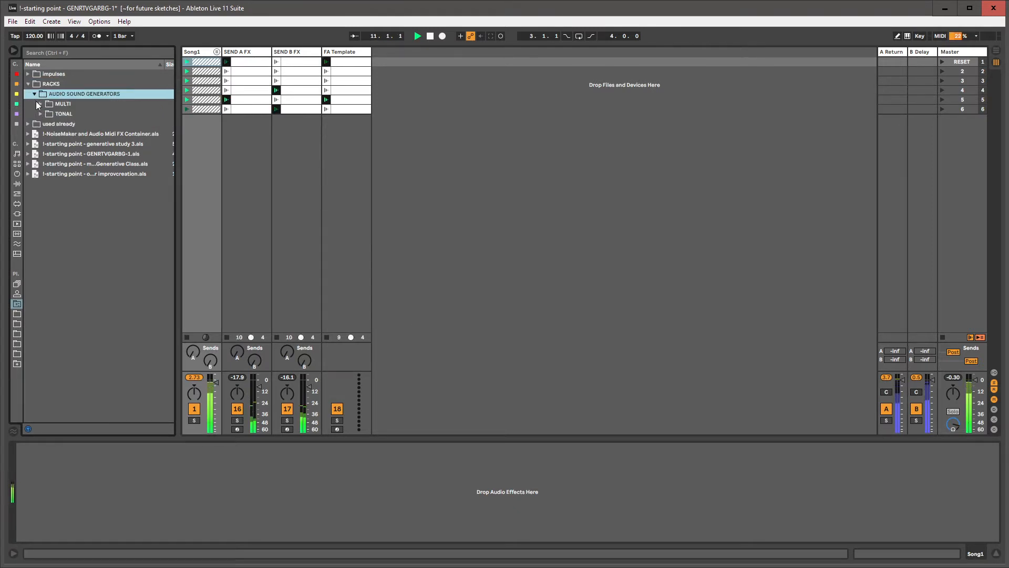
{"action": "left_click", "coordinate": [41, 112]}
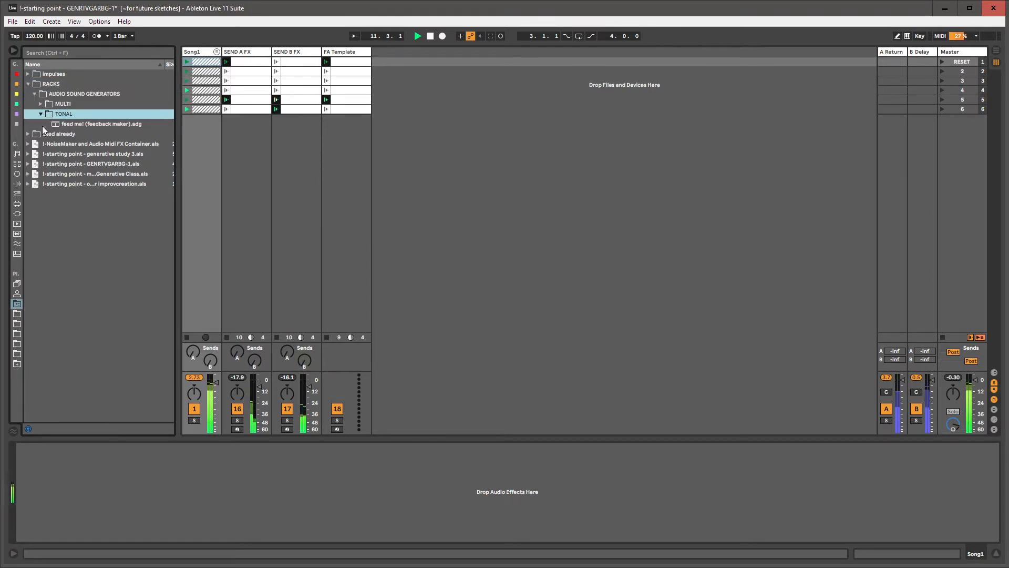
{"action": "left_click", "coordinate": [80, 124]}
{"action": "left_click_drag", "start_coordinate": [80, 124], "coordinate": [384, 68]}
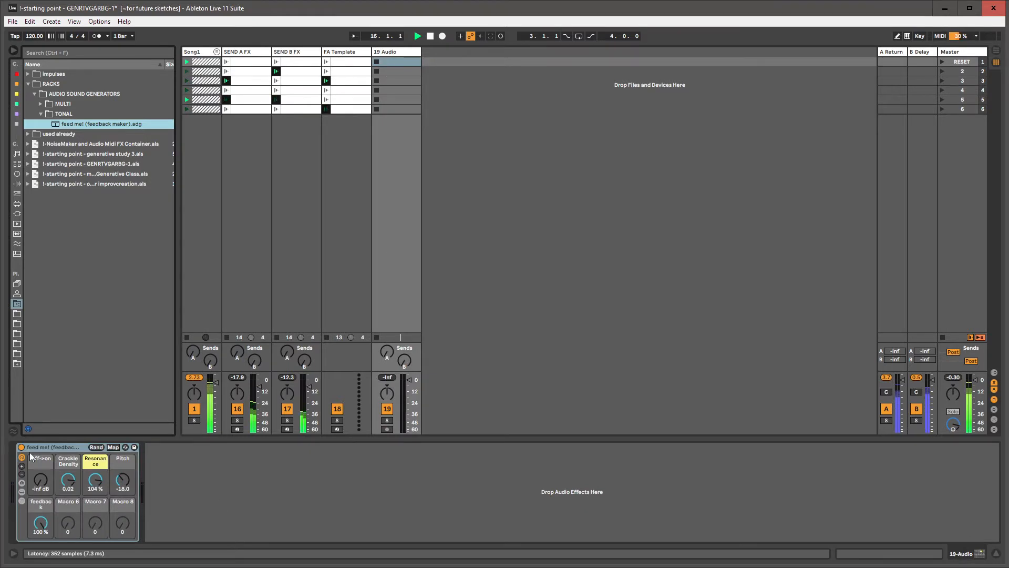
- Adjust the feed me! rack's macros: Resonance to 80 %, off->on to about -45 dB and Pitch to -1
{"action": "left_click_drag", "start_coordinate": [41, 479], "coordinate": [121, 484]}
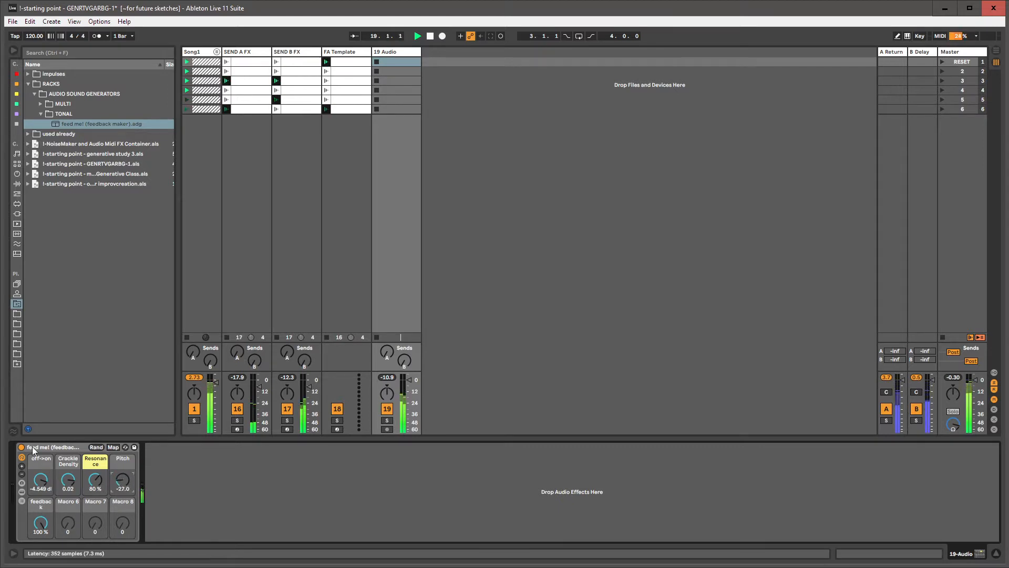
{"action": "left_click_drag", "start_coordinate": [41, 479], "coordinate": [40, 505]}
{"action": "left_click_drag", "start_coordinate": [122, 479], "coordinate": [122, 458]}
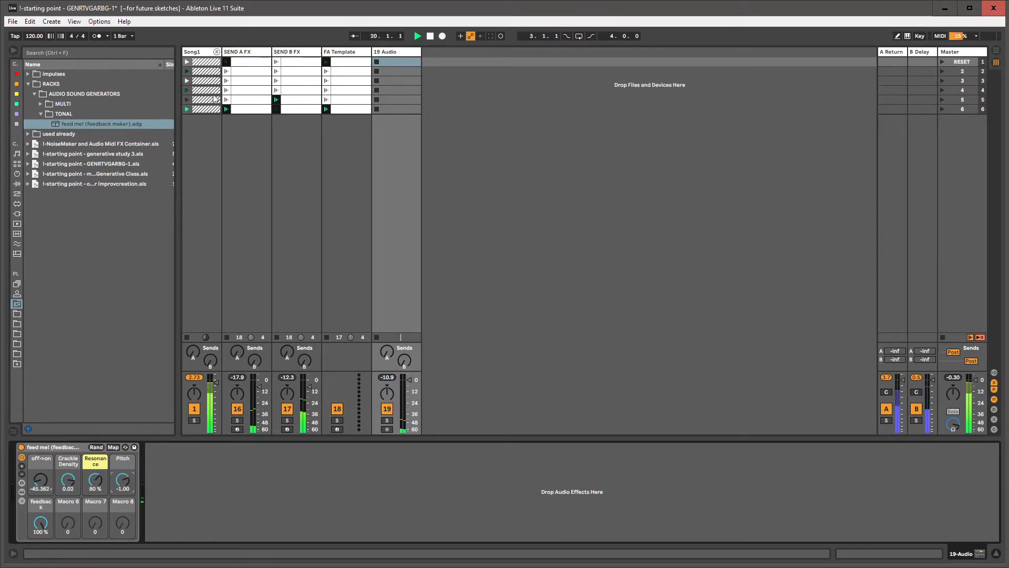
- Unfold Song1 and set the Kick track's Operator oscillator B to level -13 dB, decay 395 ms and sustain -12 dB
{"action": "left_click", "coordinate": [217, 52]}
{"action": "left_click", "coordinate": [231, 55]}
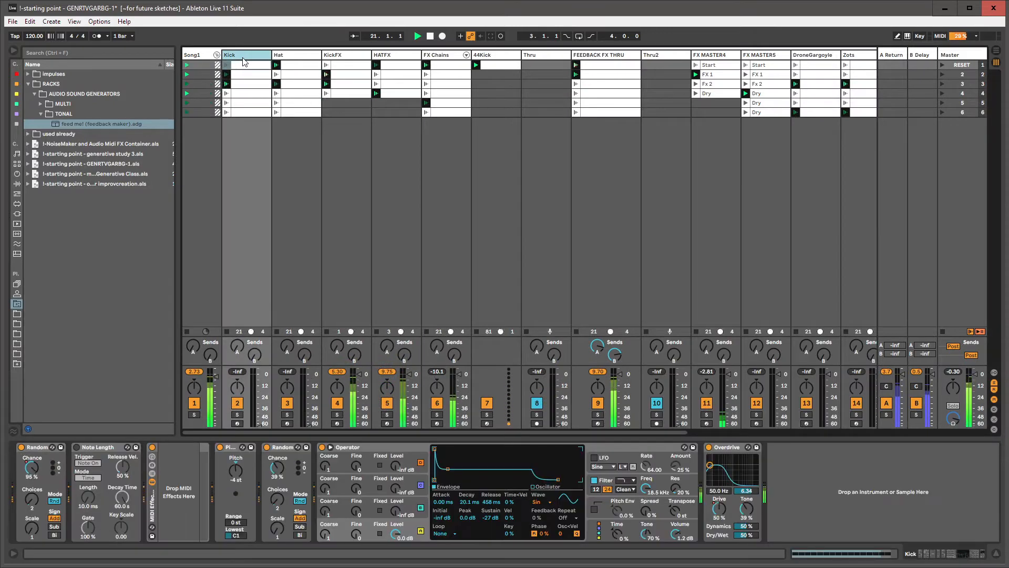
{"action": "left_click_drag", "start_coordinate": [395, 511], "coordinate": [395, 469]}
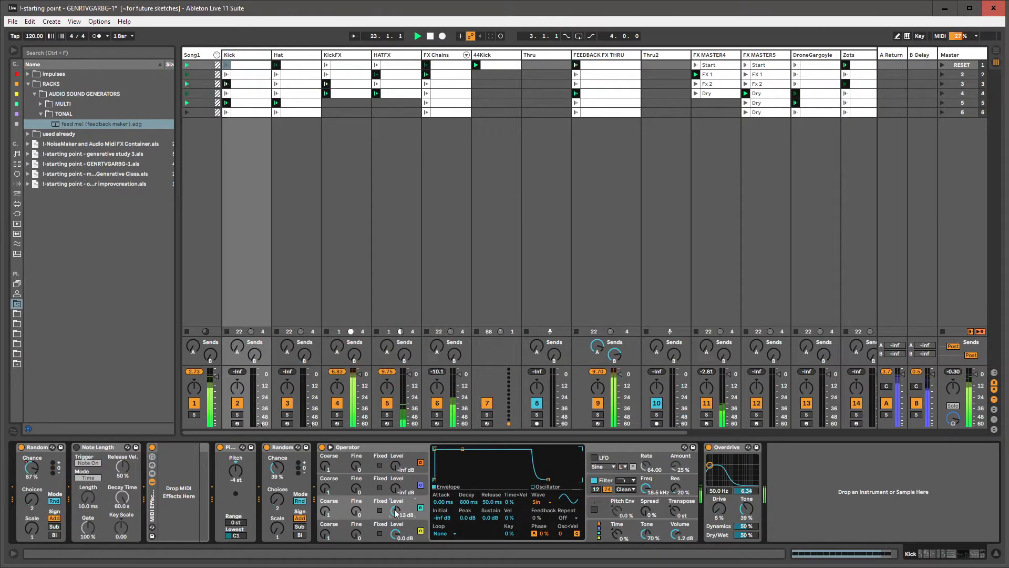
{"action": "left_click_drag", "start_coordinate": [464, 450], "coordinate": [461, 458]}
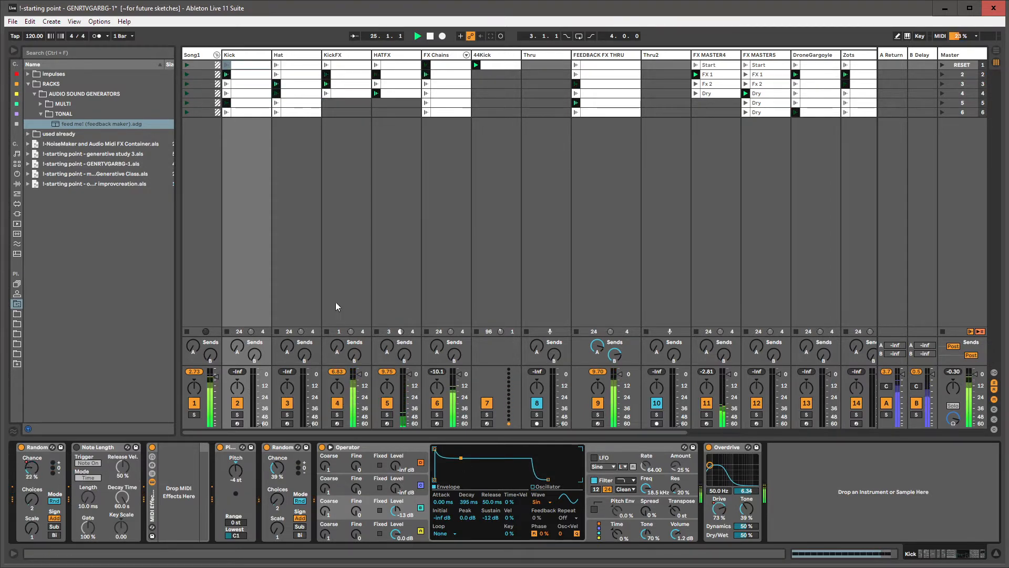
- Mute the KickFX track and launch the Pulser and Sparse clips on the Kicker track
{"action": "left_click", "coordinate": [335, 402]}
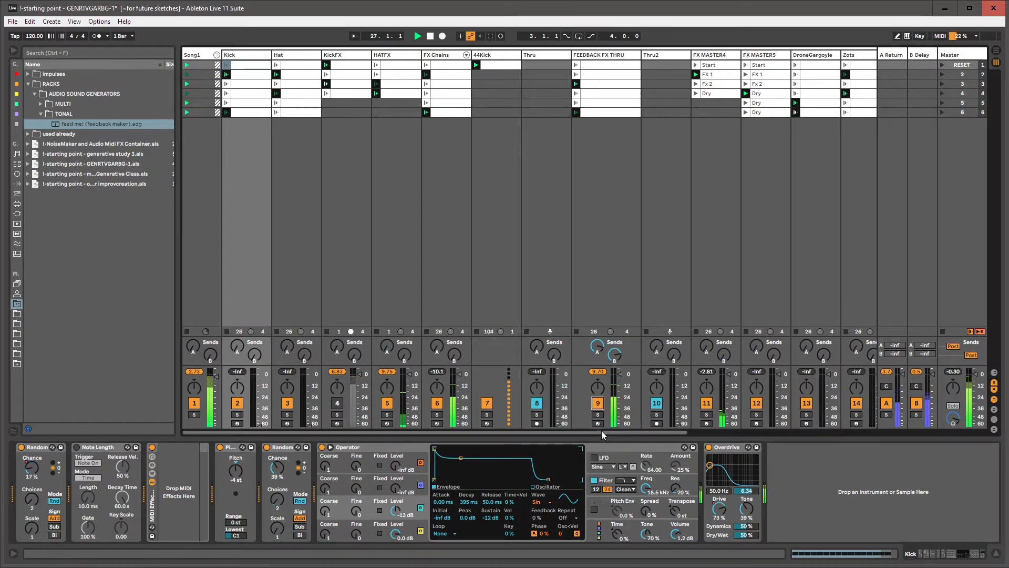
{"action": "left_click_drag", "start_coordinate": [601, 432], "coordinate": [735, 430]}
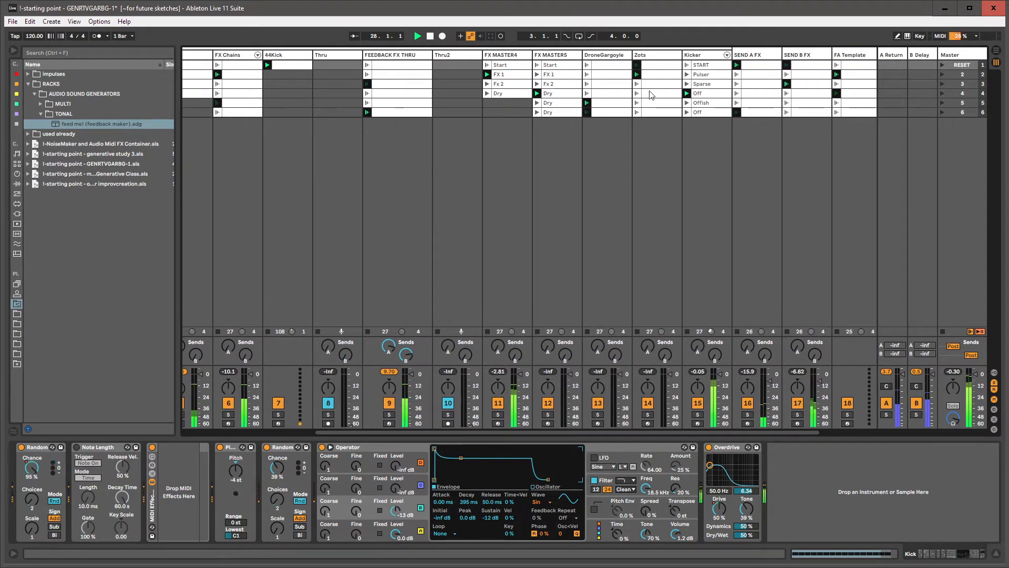
{"action": "left_click", "coordinate": [696, 62]}
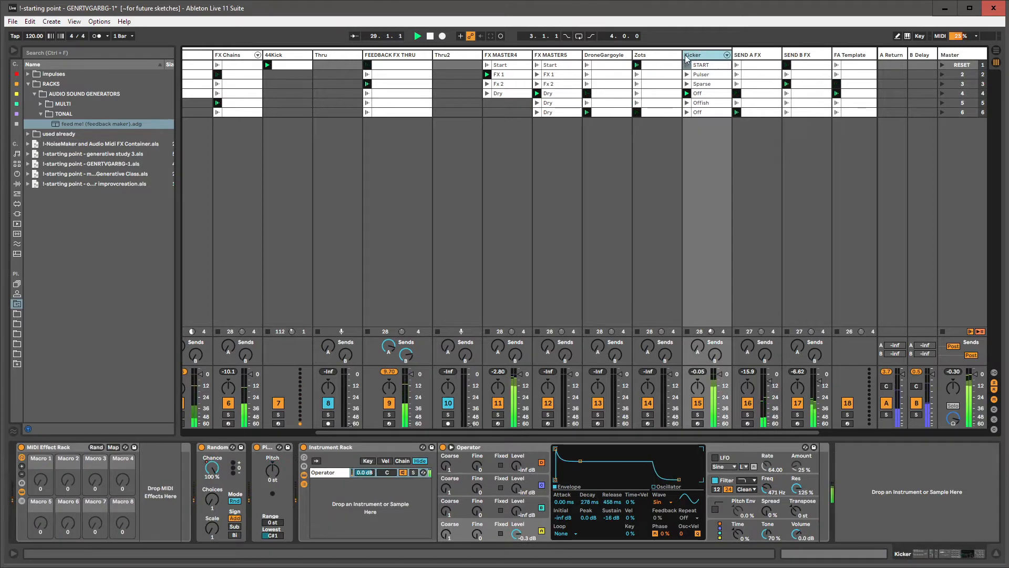
{"action": "left_click", "coordinate": [688, 74]}
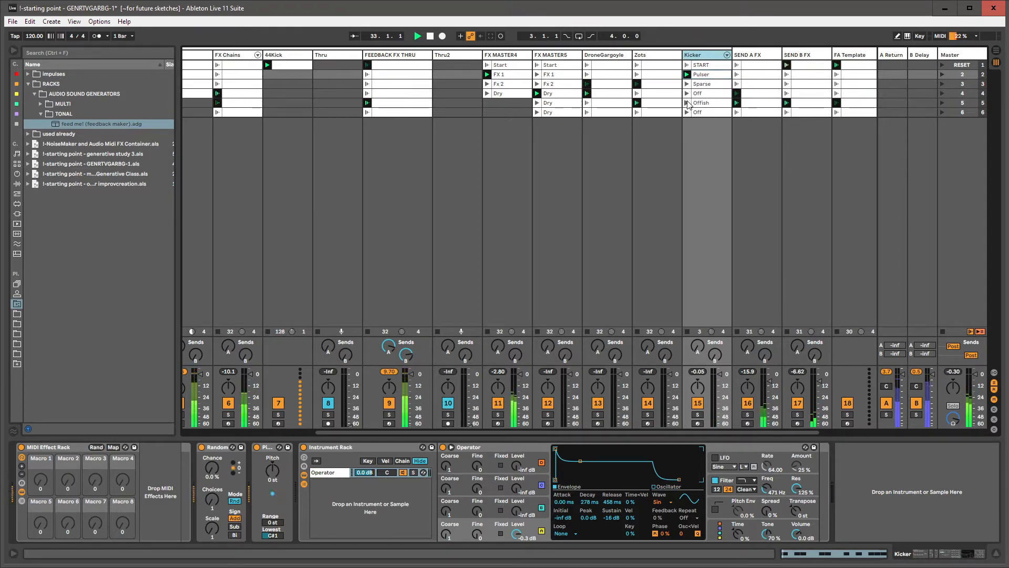
{"action": "left_click", "coordinate": [688, 83]}
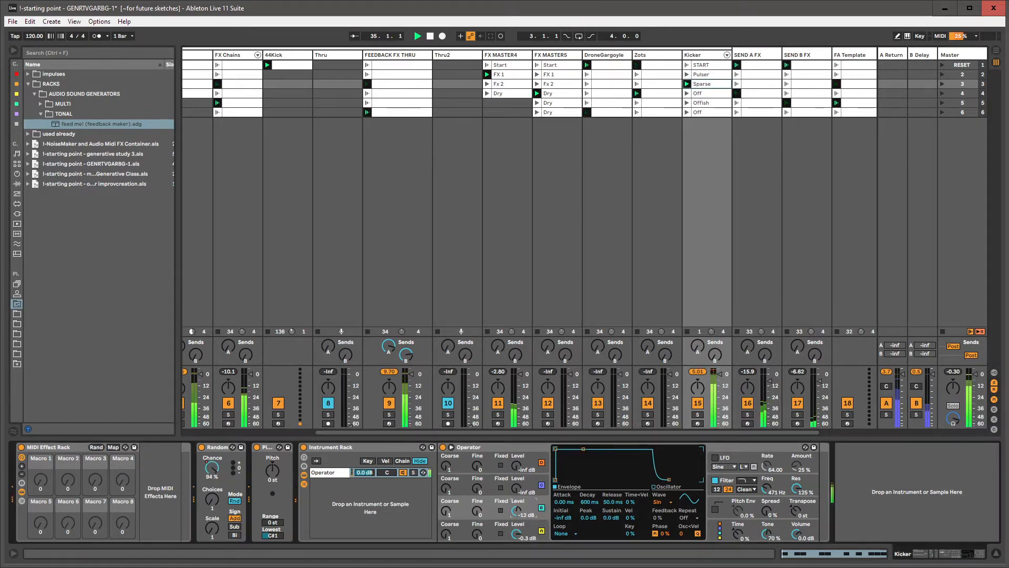
- In the Kicker track's Operator, set oscillator B's level to -33 dB and the filter frequency to 118 Hz, and select the Kicker clips
{"action": "left_click_drag", "start_coordinate": [517, 510], "coordinate": [517, 505]}
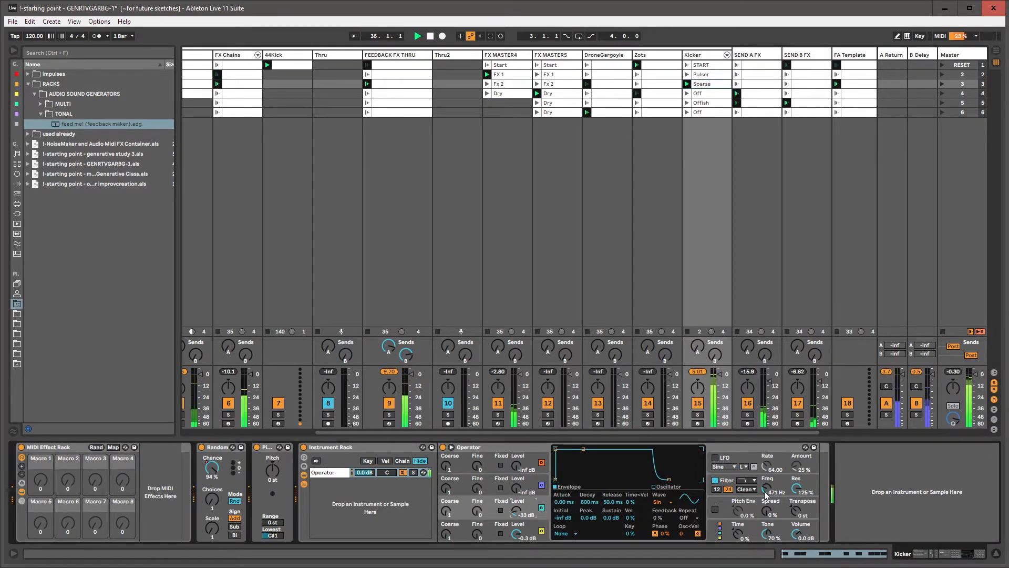
{"action": "mouse_move", "coordinate": [767, 489]}
{"action": "left_mouse_down"}
{"action": "mouse_move", "coordinate": [767, 518]}
{"action": "mouse_move", "coordinate": [767, 479]}
{"action": "left_mouse_up"}
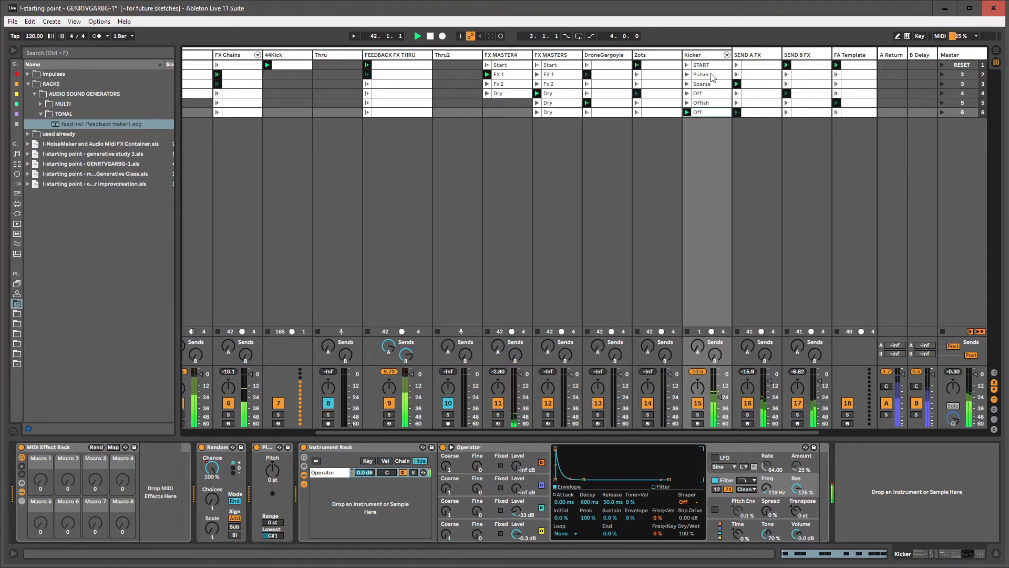
{"action": "left_click", "coordinate": [711, 115]}
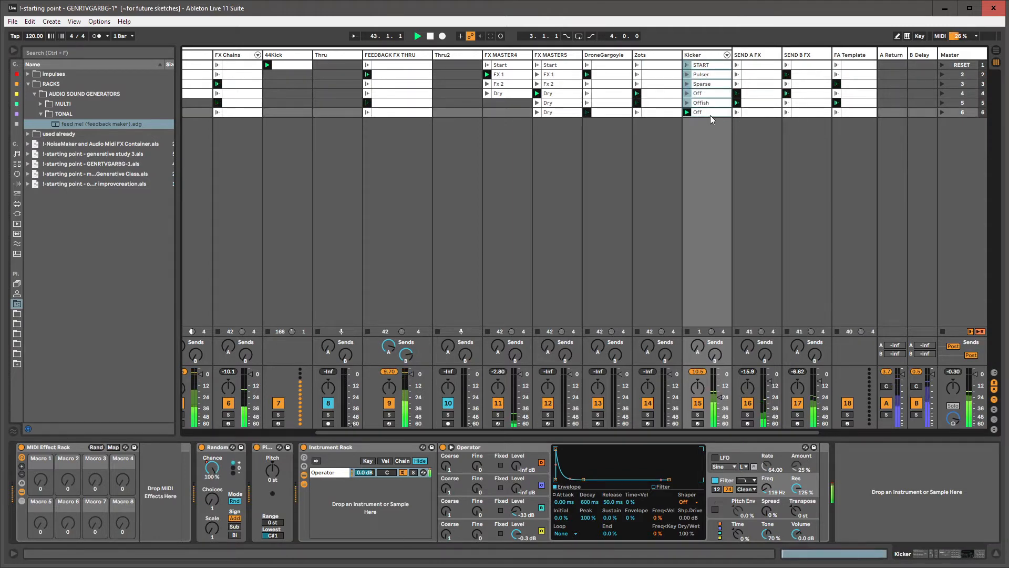
- Unmute the KickFX track and deactivate the Instrument Rack on the Kicker track
{"action": "left_click_drag", "start_coordinate": [585, 435], "coordinate": [395, 437]}
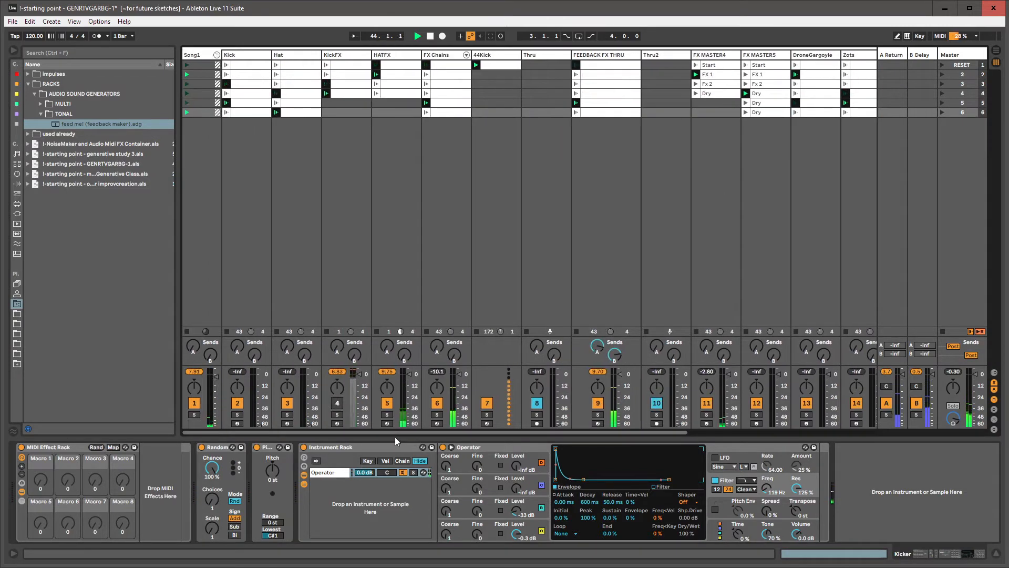
{"action": "left_click", "coordinate": [337, 403]}
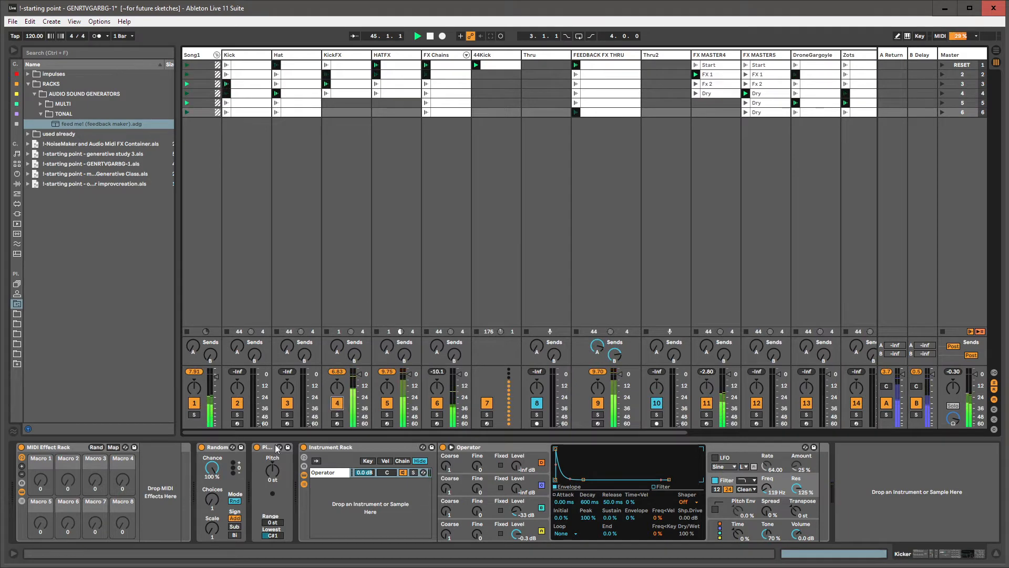
{"action": "left_click", "coordinate": [304, 447]}
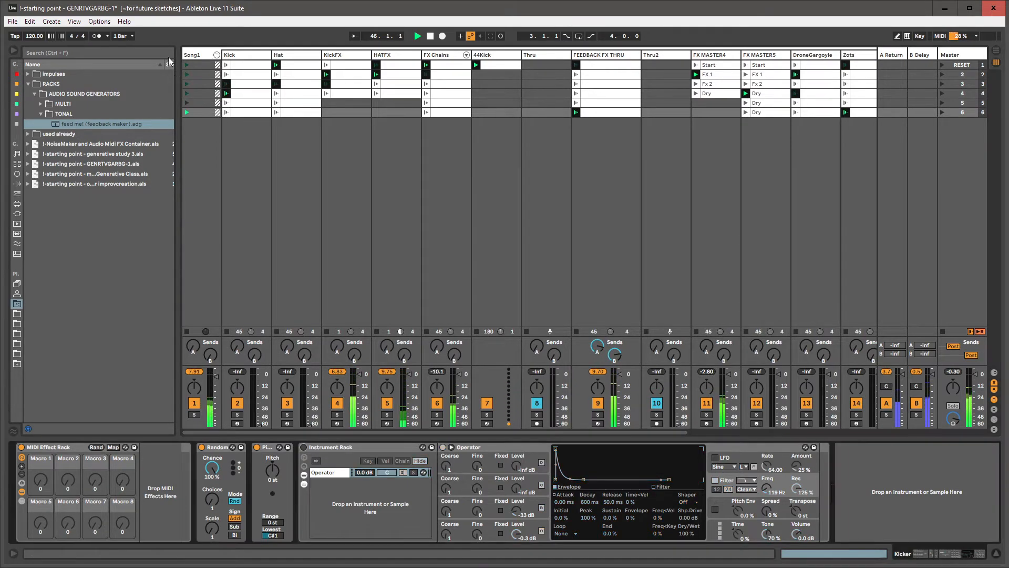
- Fold the Song1 group and add a MIDI track after 19 Audio with an instrument pasted onto it
{"action": "left_click", "coordinate": [217, 55]}
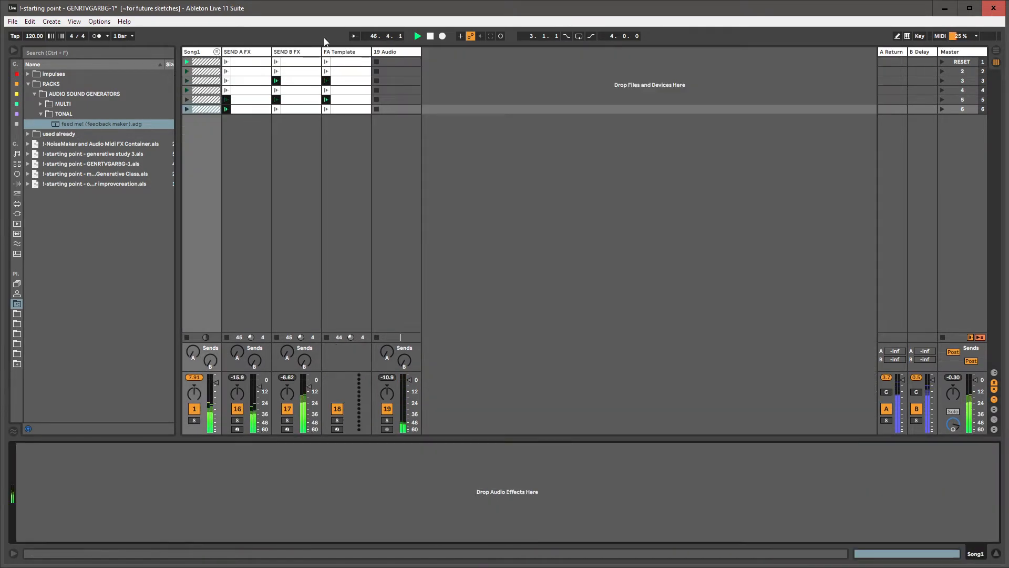
{"action": "left_click", "coordinate": [385, 51]}
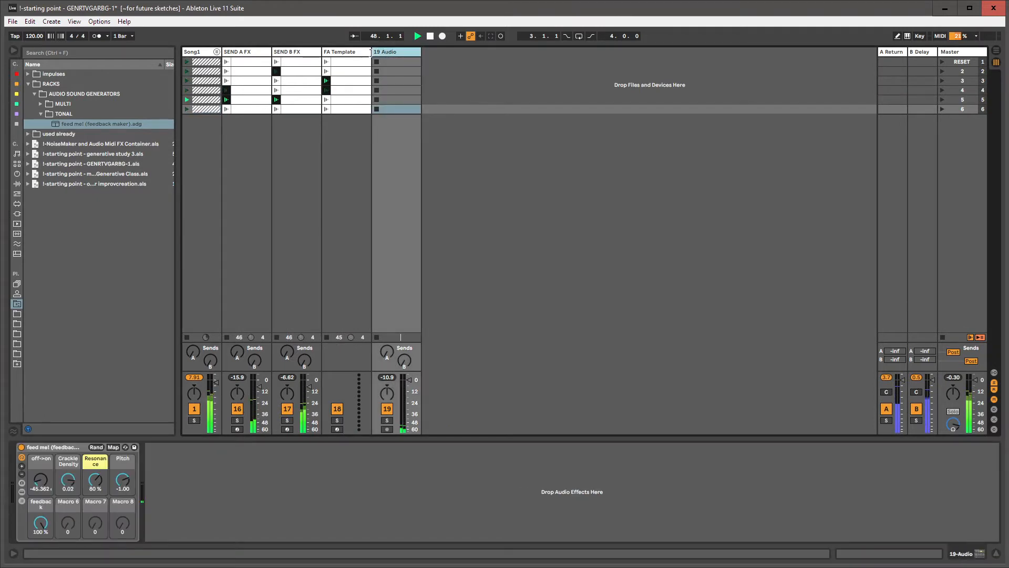
{"action": "key", "text": "ctrl+shift+t"}
{"action": "left_click", "coordinate": [380, 54]}
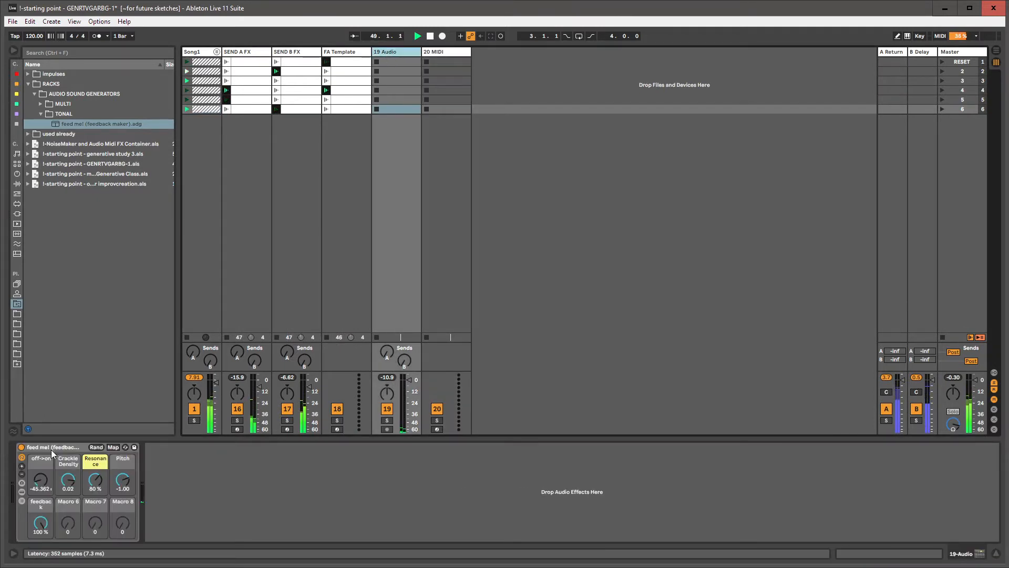
{"action": "left_click", "coordinate": [451, 53]}
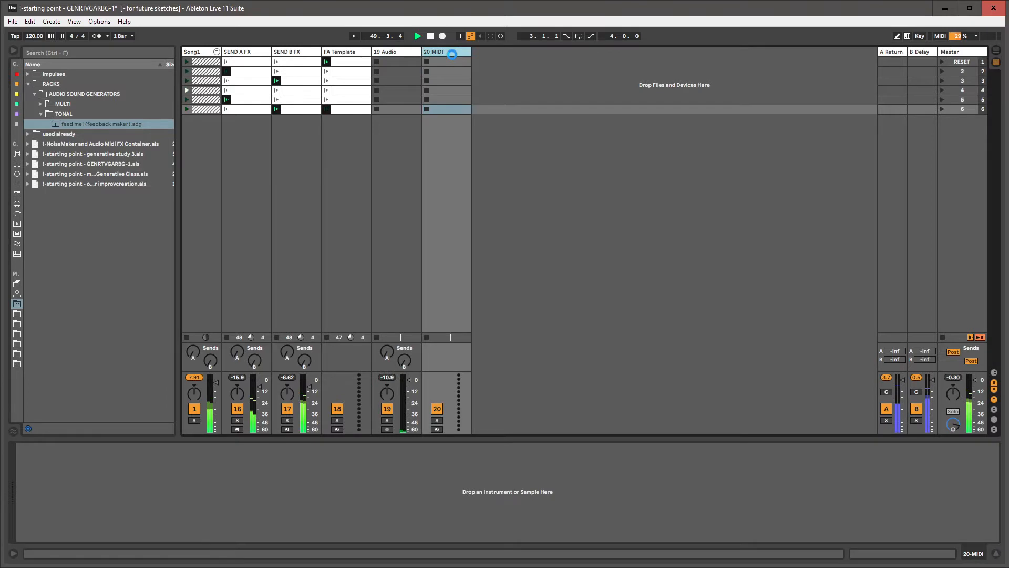
{"action": "key", "text": "ctrl+v"}
- Create empty MIDI clips in slots 1, 2, 4 and 5 of the 20 MIDI track and delete them
{"action": "double_click", "coordinate": [443, 62]}
{"action": "double_click", "coordinate": [444, 72]}
{"action": "double_click", "coordinate": [443, 91]}
{"action": "double_click", "coordinate": [444, 100]}
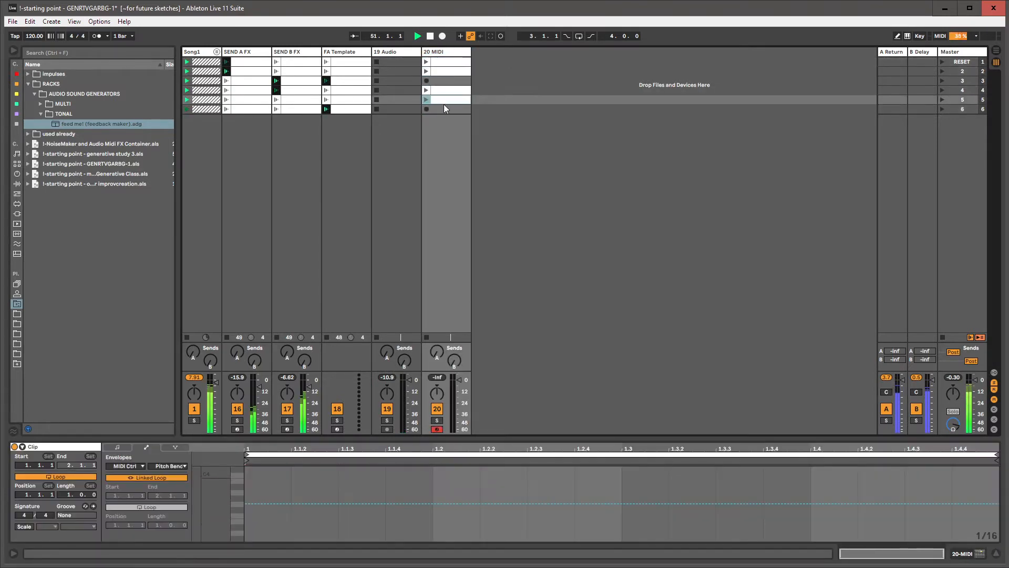
{"action": "left_click", "coordinate": [444, 62], "text": "shift"}
{"action": "key", "text": "Delete"}
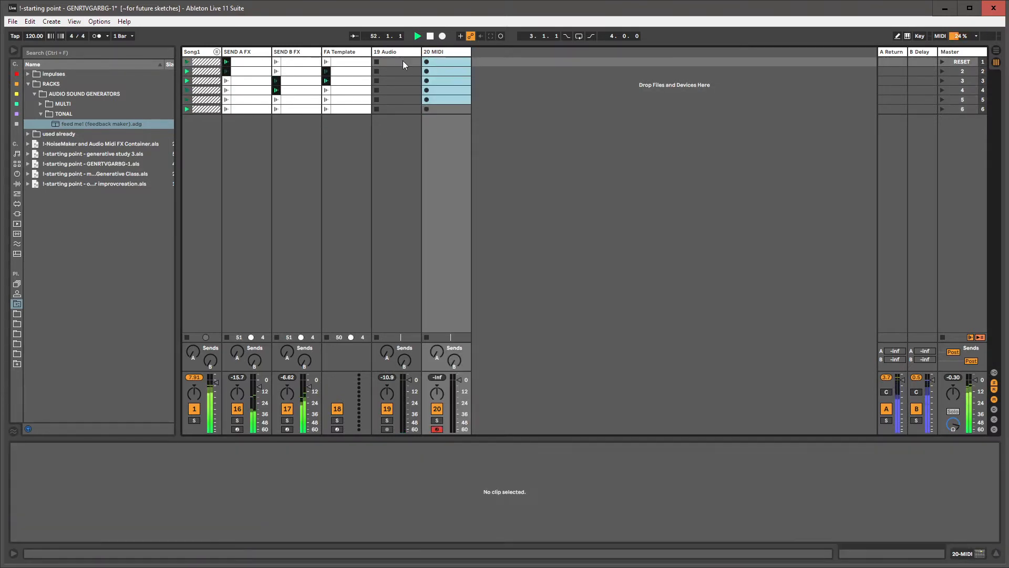
- Delete the 19 Audio track
{"action": "left_click", "coordinate": [393, 62]}
{"action": "left_click", "coordinate": [396, 90]}
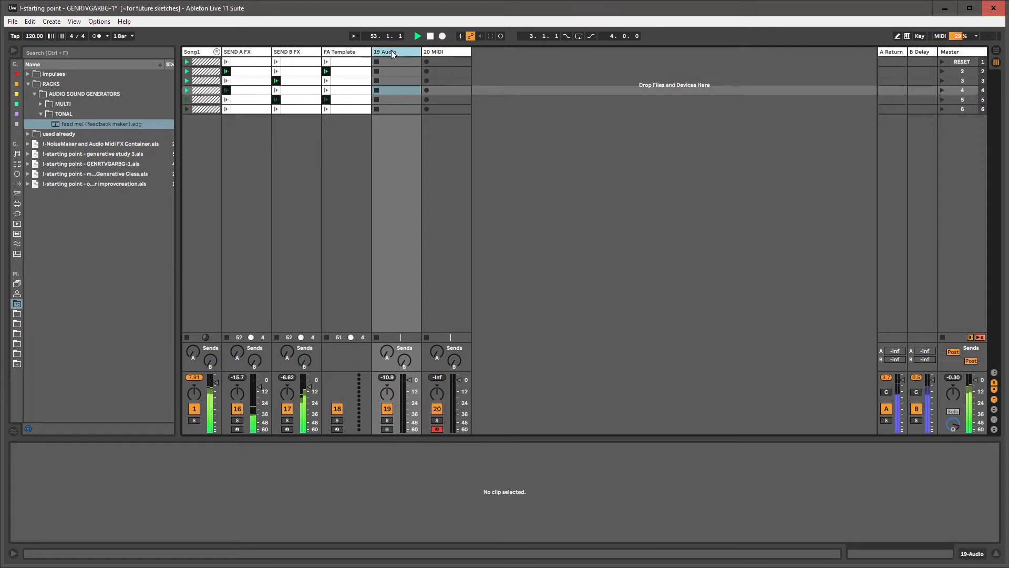
{"action": "key", "text": "Delete"}
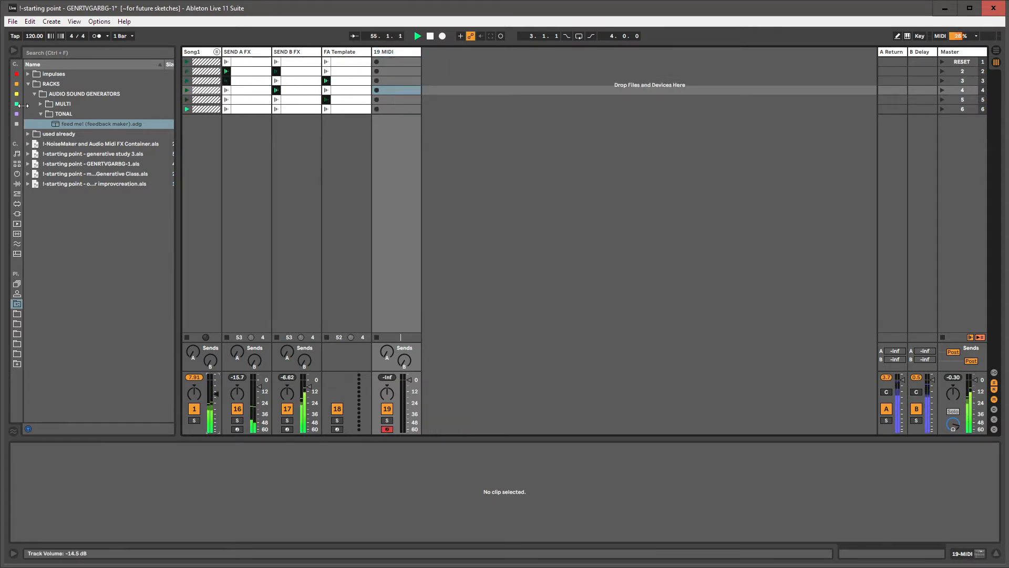
- Collapse the RACKS folder and list the MIDI effects in the browser
{"action": "left_click", "coordinate": [28, 84]}
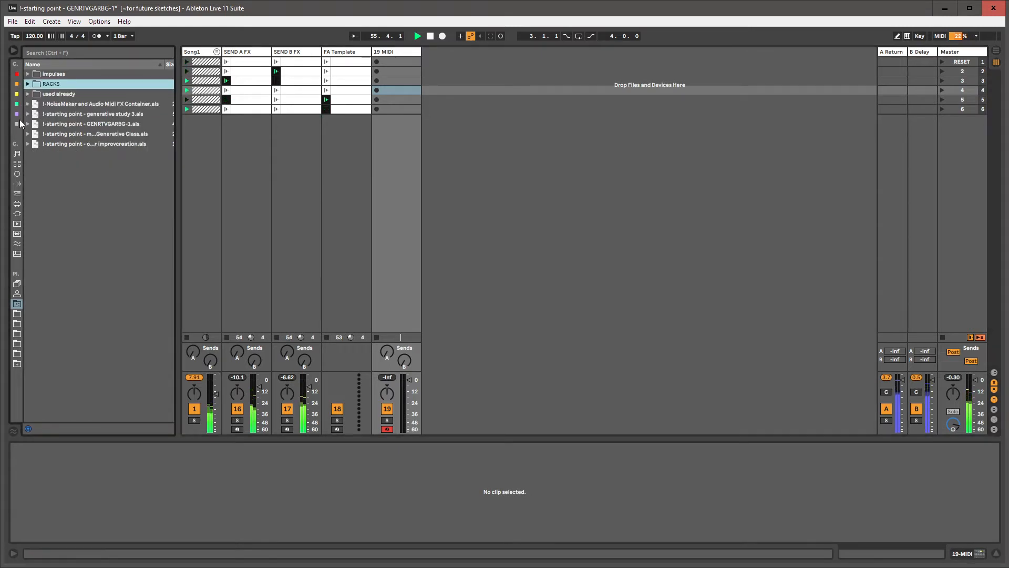
{"action": "left_click", "coordinate": [17, 194]}
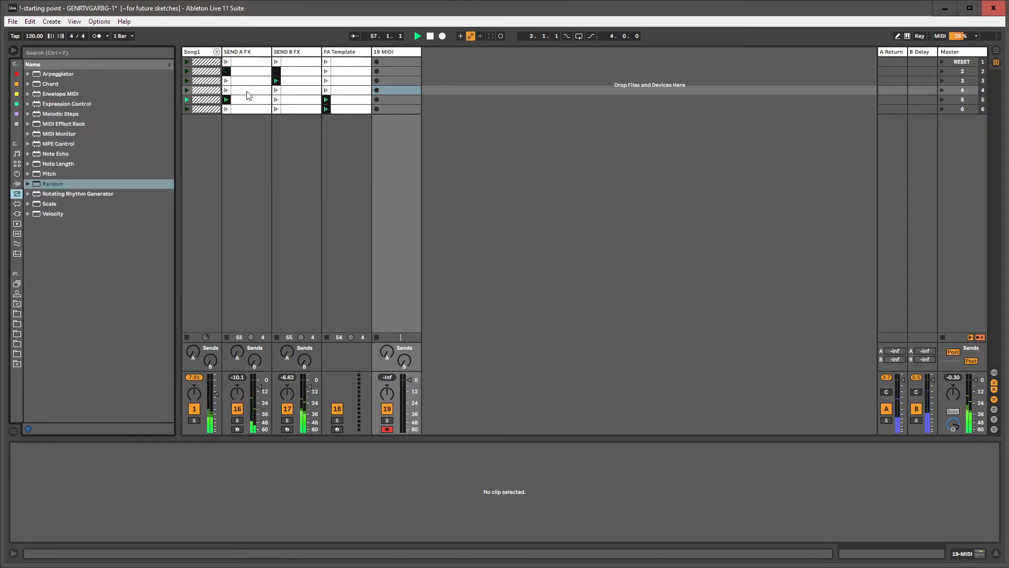
- Collapse the RACKS folder in the ~for future sketches project and look through the sets in the used already folder
{"action": "left_click", "coordinate": [17, 303]}
{"action": "left_click", "coordinate": [27, 83]}
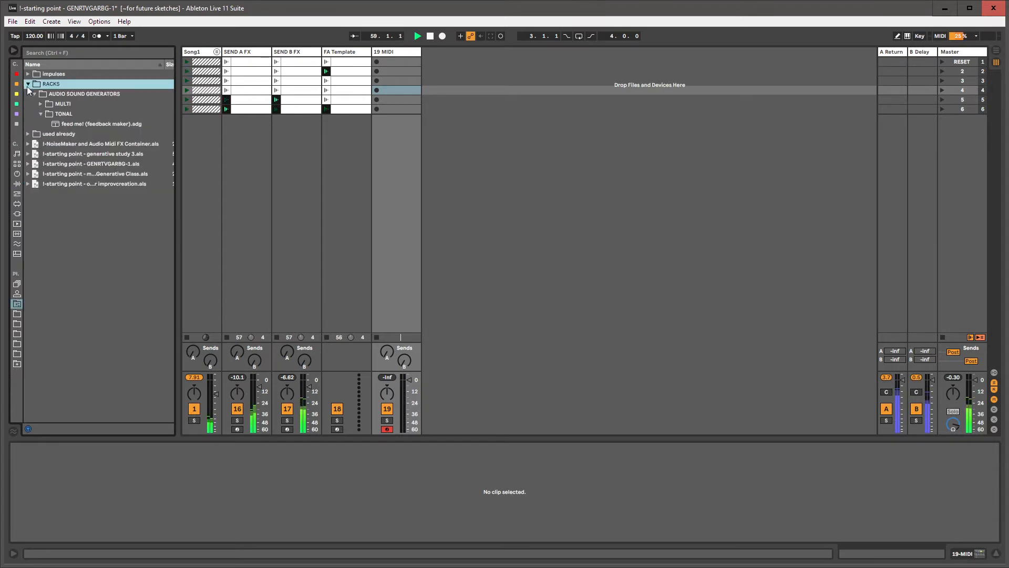
{"action": "left_click", "coordinate": [28, 84]}
{"action": "left_click", "coordinate": [29, 95]}
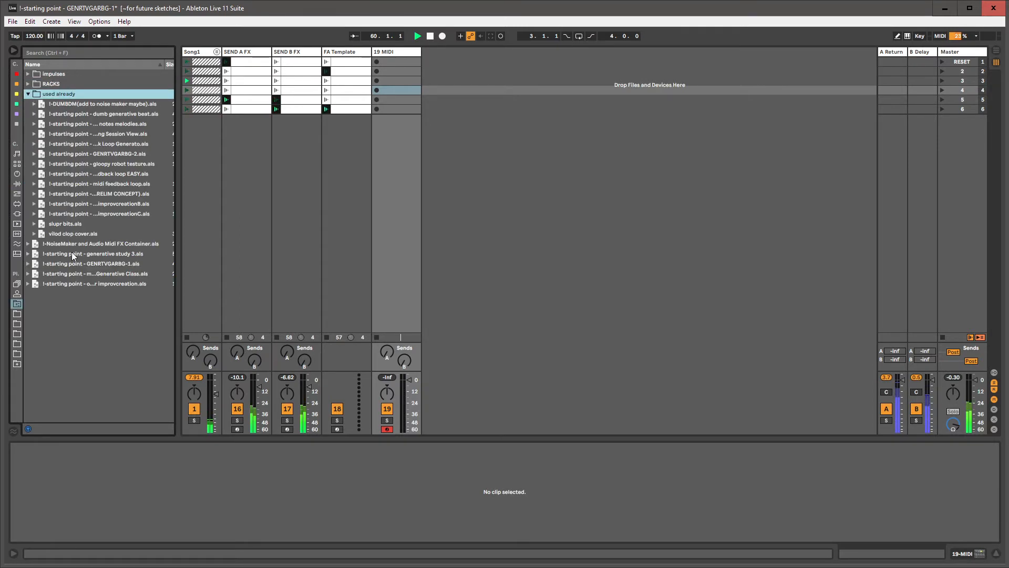
{"action": "left_click", "coordinate": [29, 94]}
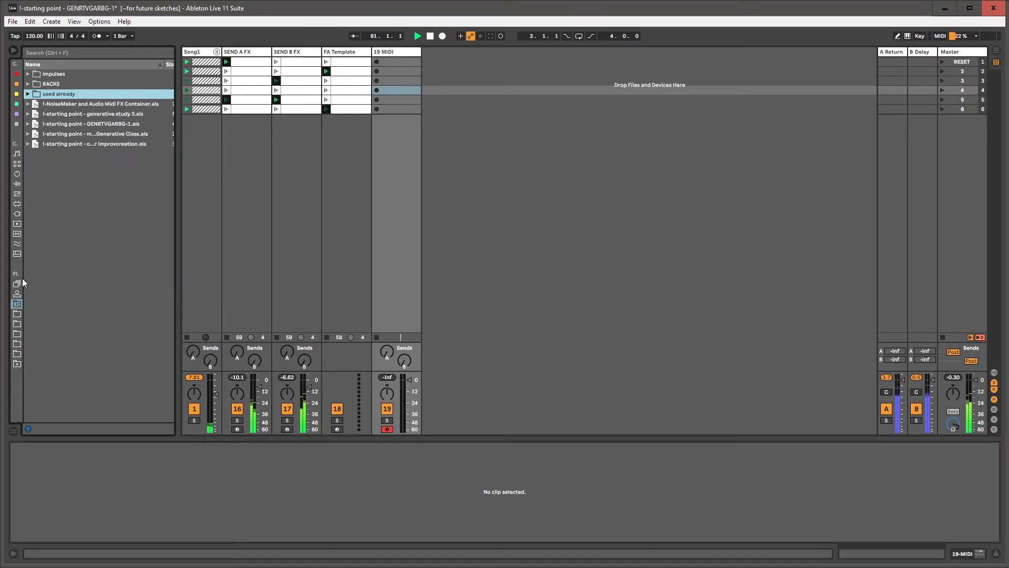
- Save the set as sketchsploration92.als in the sketchsplorations folder, replacing the existing file
{"action": "left_click", "coordinate": [13, 22]}
{"action": "left_click", "coordinate": [42, 120]}
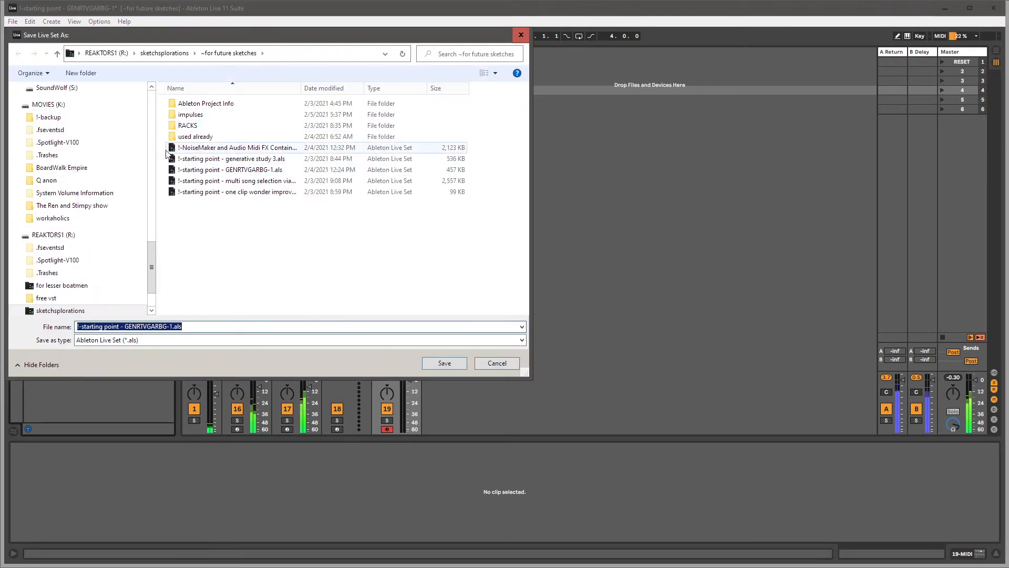
{"action": "left_click", "coordinate": [174, 56]}
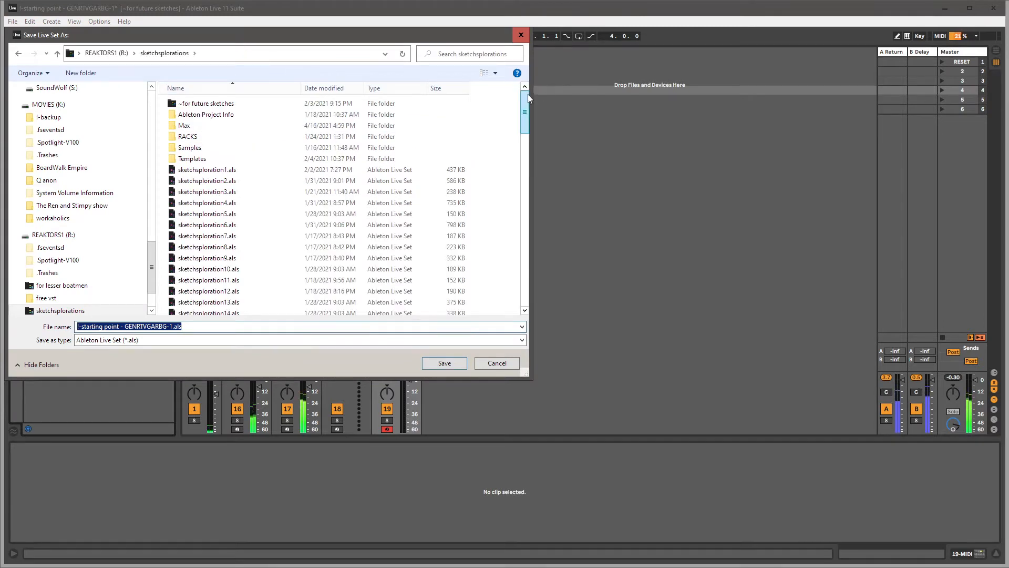
{"action": "left_click_drag", "start_coordinate": [528, 99], "coordinate": [528, 269]}
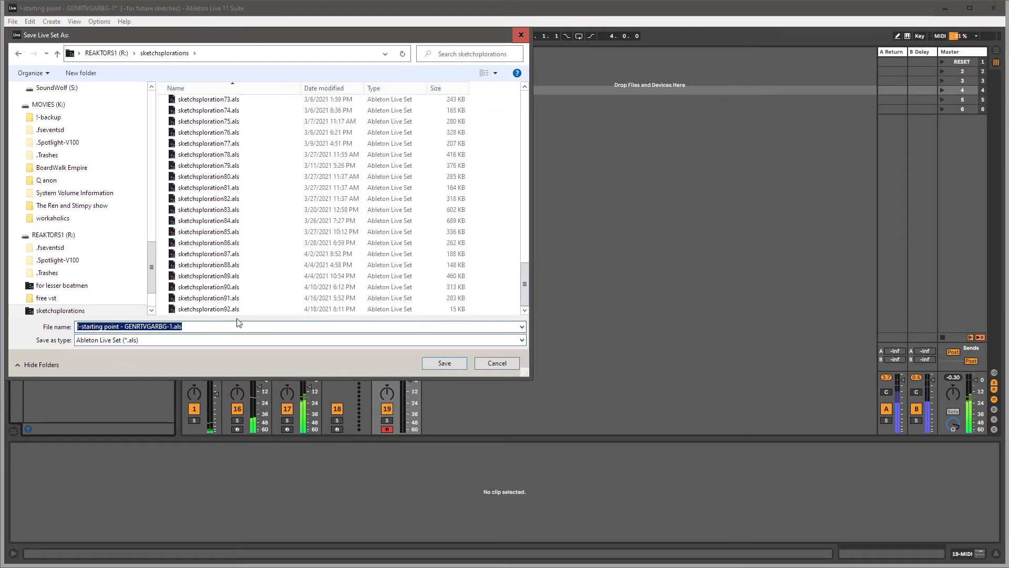
{"action": "left_click", "coordinate": [330, 311]}
{"action": "left_click", "coordinate": [432, 368]}
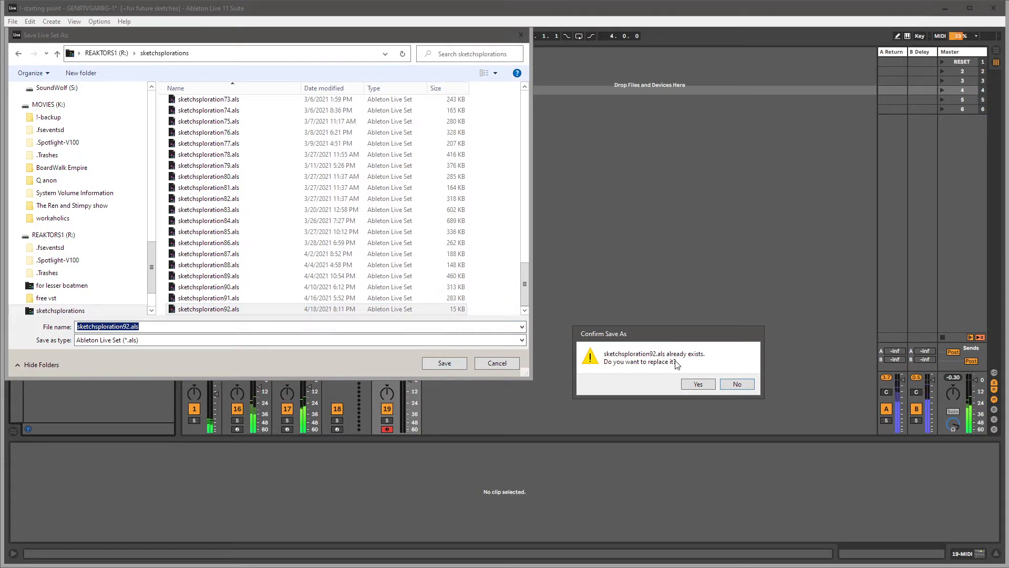
{"action": "left_click", "coordinate": [693, 386]}
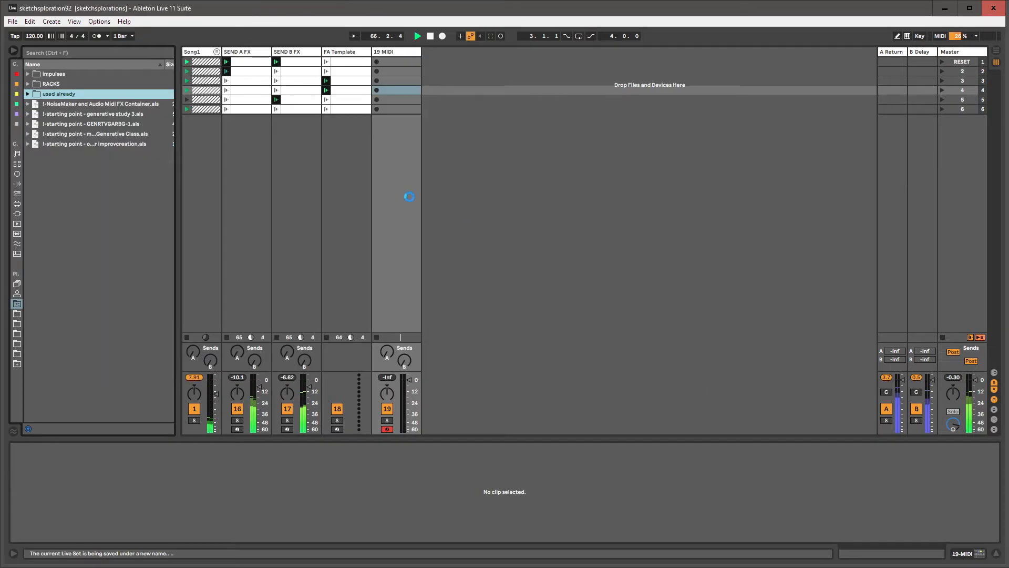
- List the current project's contents in the browser and look through its numbered sketchsploration sets
{"action": "left_click", "coordinate": [17, 307]}
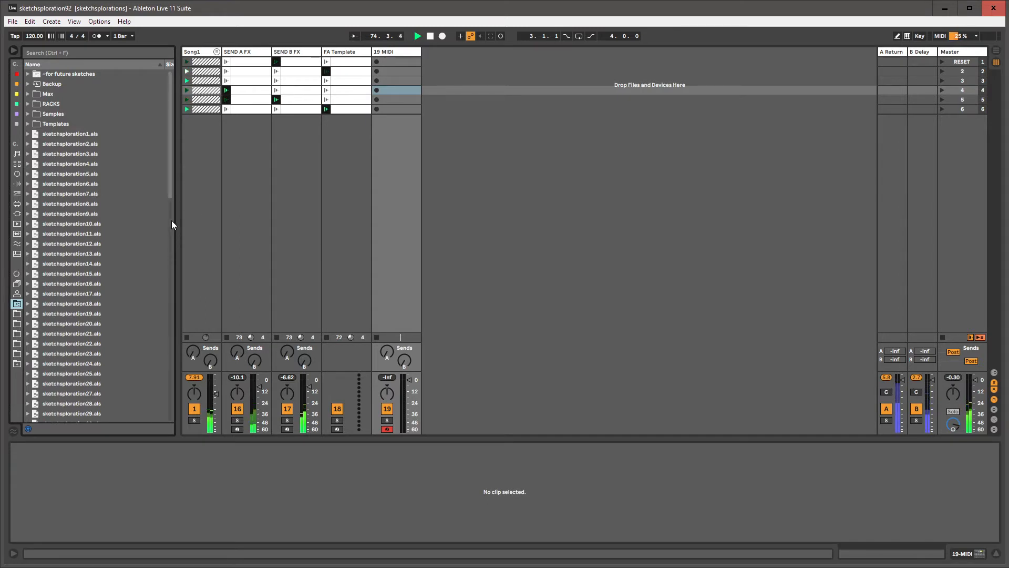
{"action": "left_click", "coordinate": [169, 345]}
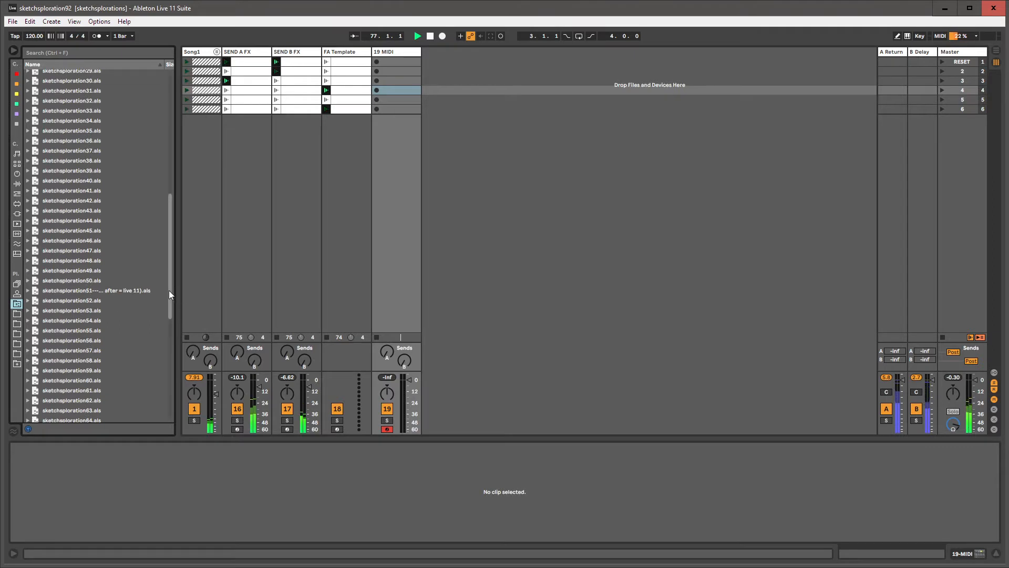
{"action": "left_click_drag", "start_coordinate": [169, 291], "coordinate": [174, 385]}
{"action": "left_click_drag", "start_coordinate": [170, 351], "coordinate": [143, 6]}
- Expand the ~for future sketches and project RACKS folders to examine their TONAL audio sound generators
{"action": "left_click", "coordinate": [28, 74]}
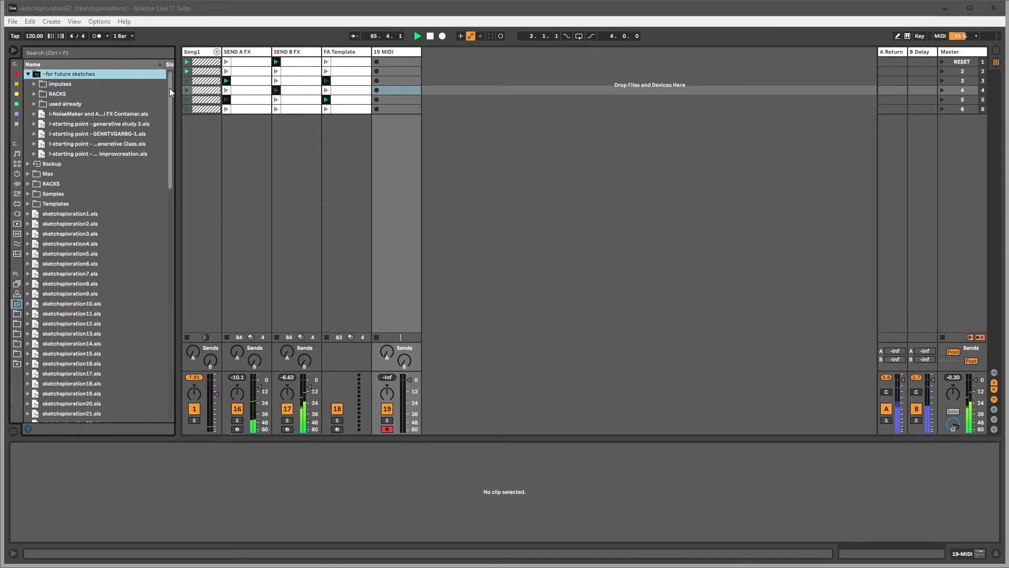
{"action": "left_click", "coordinate": [34, 94]}
{"action": "left_click", "coordinate": [41, 104]}
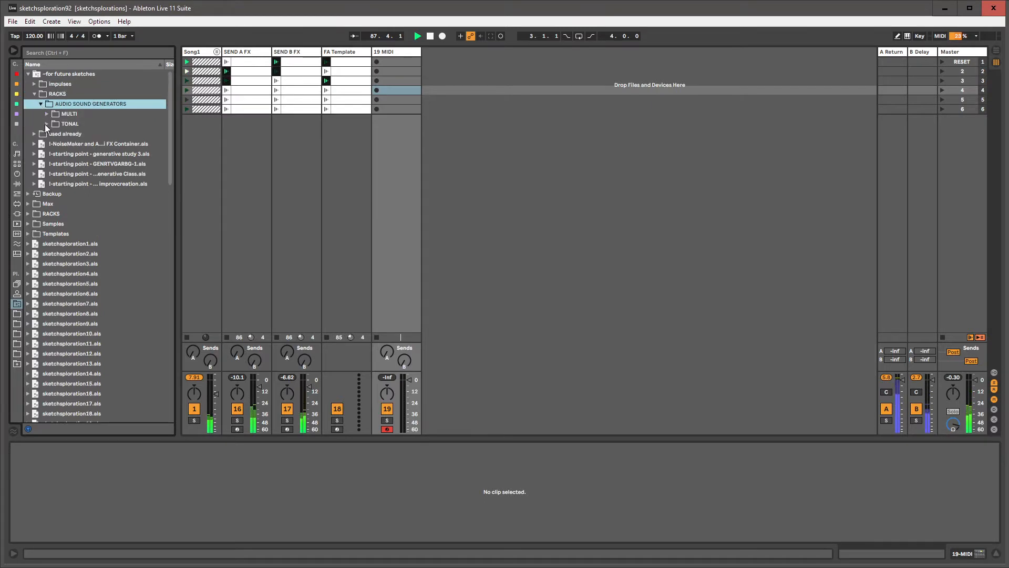
{"action": "left_click", "coordinate": [47, 124]}
{"action": "left_click_drag", "start_coordinate": [68, 131], "coordinate": [71, 283]}
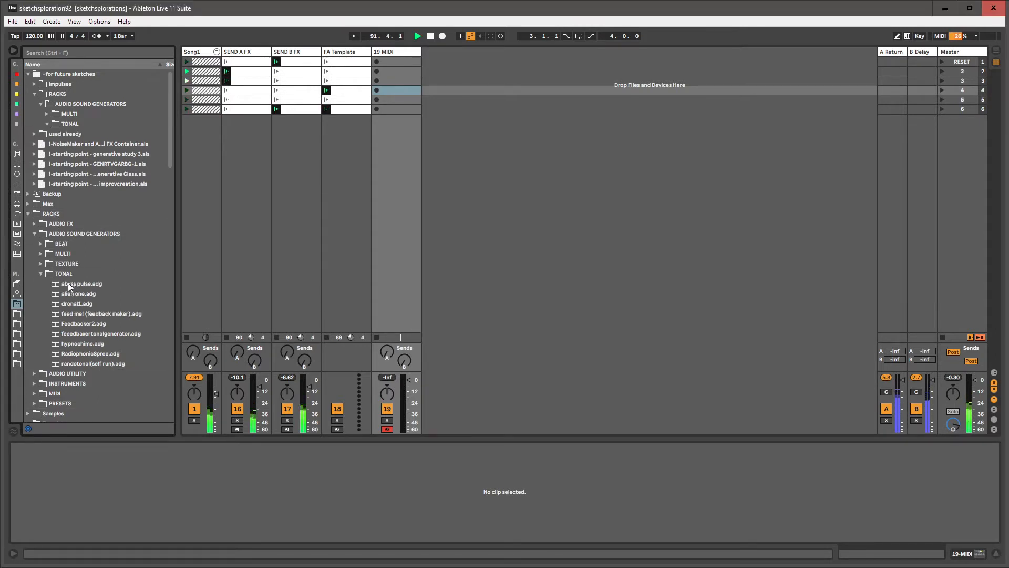
- Check the MULTI folder under ~for future sketches and collapse both AUDIO SOUND GENERATORS folders
{"action": "left_click", "coordinate": [34, 235]}
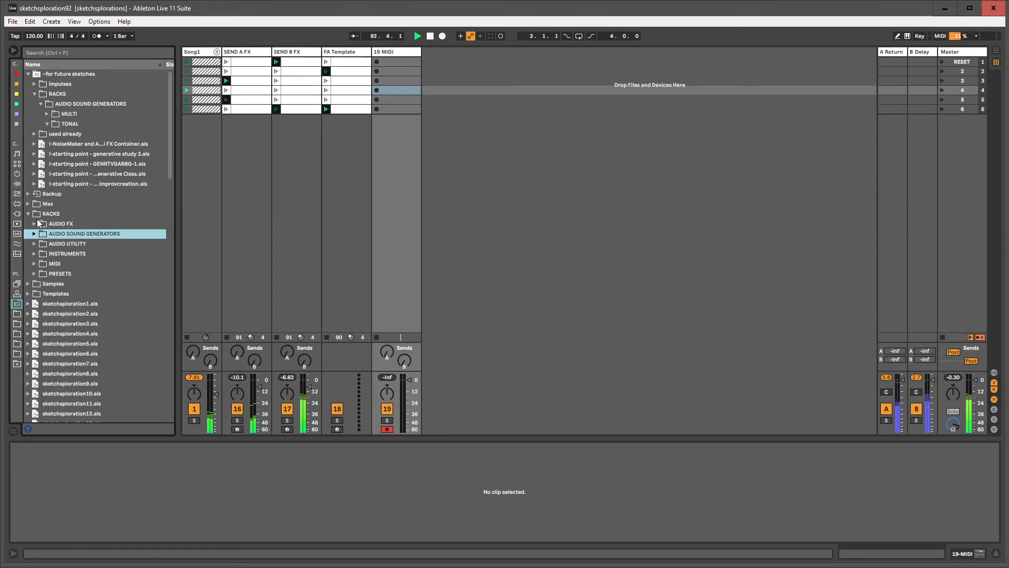
{"action": "left_click", "coordinate": [47, 114]}
{"action": "left_click", "coordinate": [47, 114]}
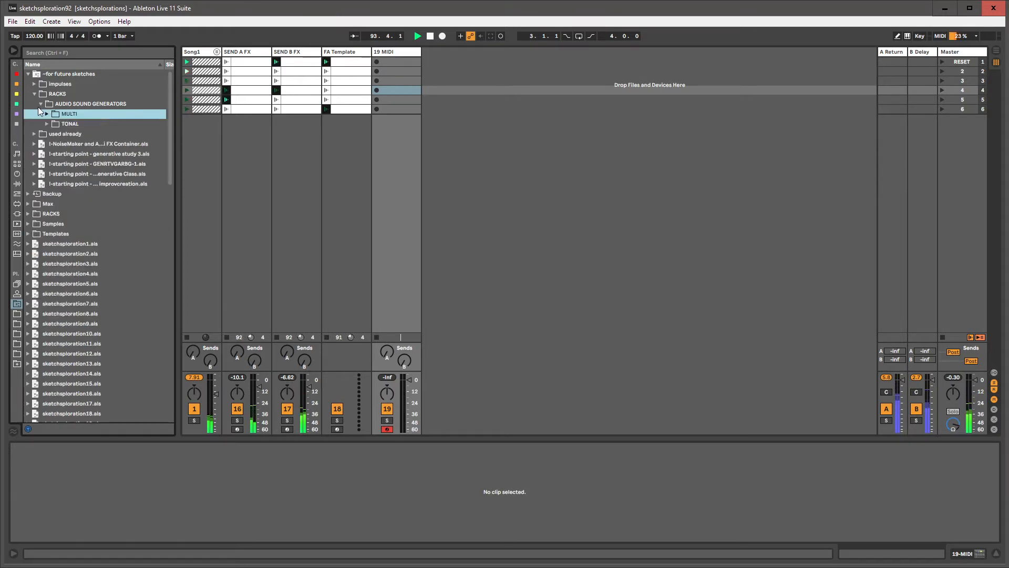
{"action": "left_click", "coordinate": [41, 104]}
- Add the tracks of the RANDOM JUMPING OFF POINT.als template after 19 MIDI and launch all seven ROLL DICE clips together
{"action": "left_click", "coordinate": [28, 213]}
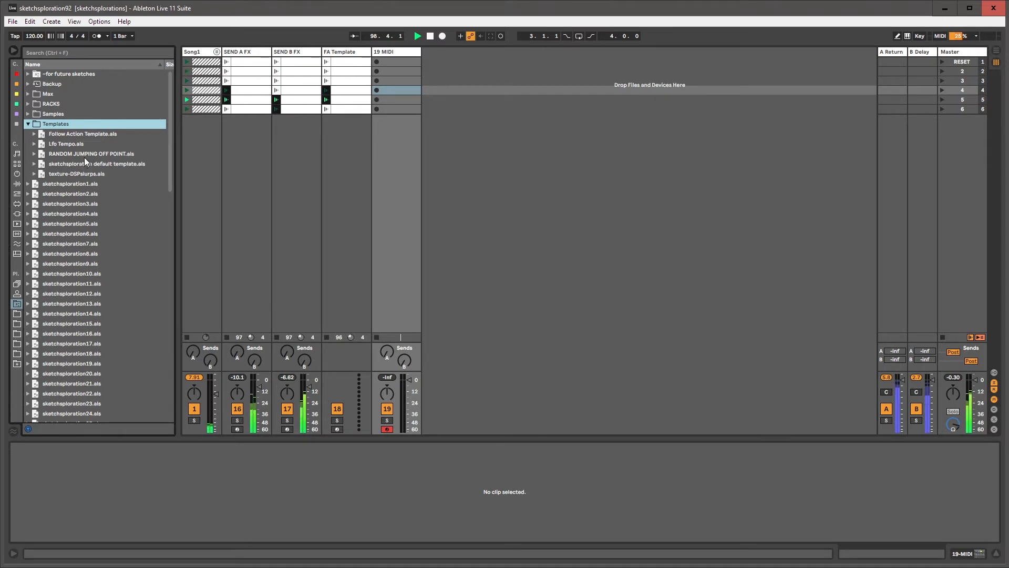
{"action": "left_click_drag", "start_coordinate": [84, 154], "coordinate": [448, 61]}
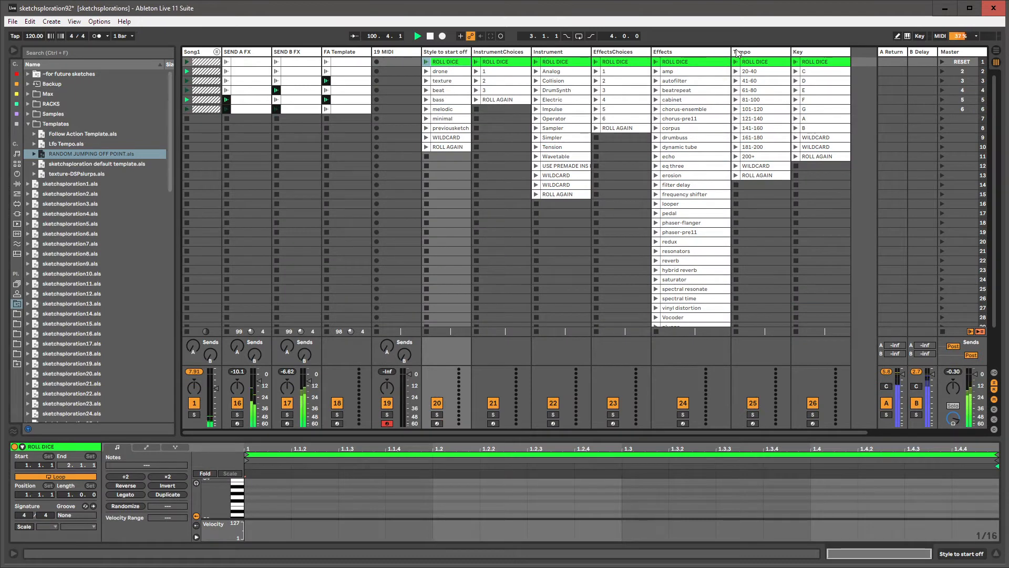
{"action": "left_click", "coordinate": [808, 62], "text": "shift"}
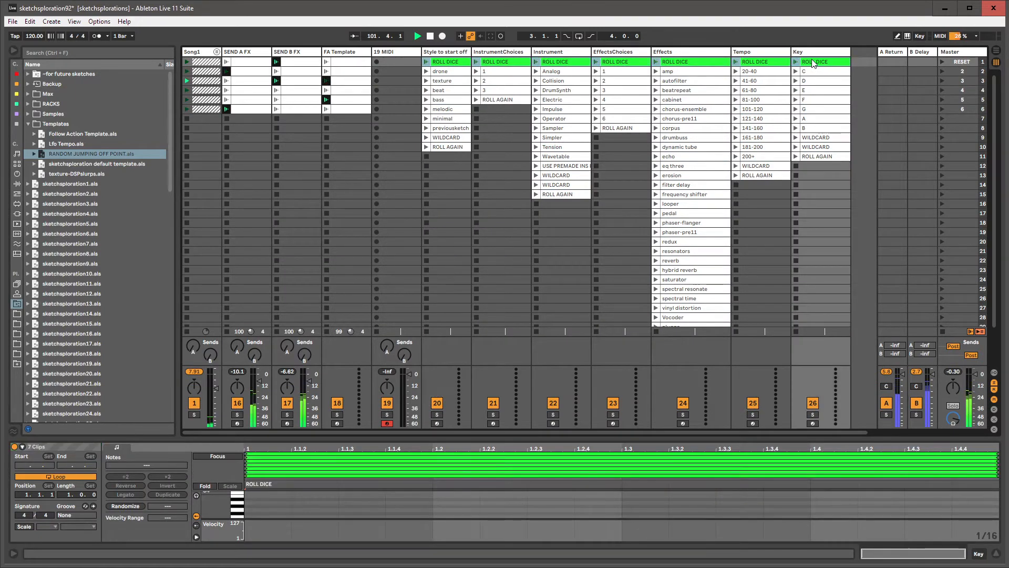
{"action": "left_click", "coordinate": [449, 63]}
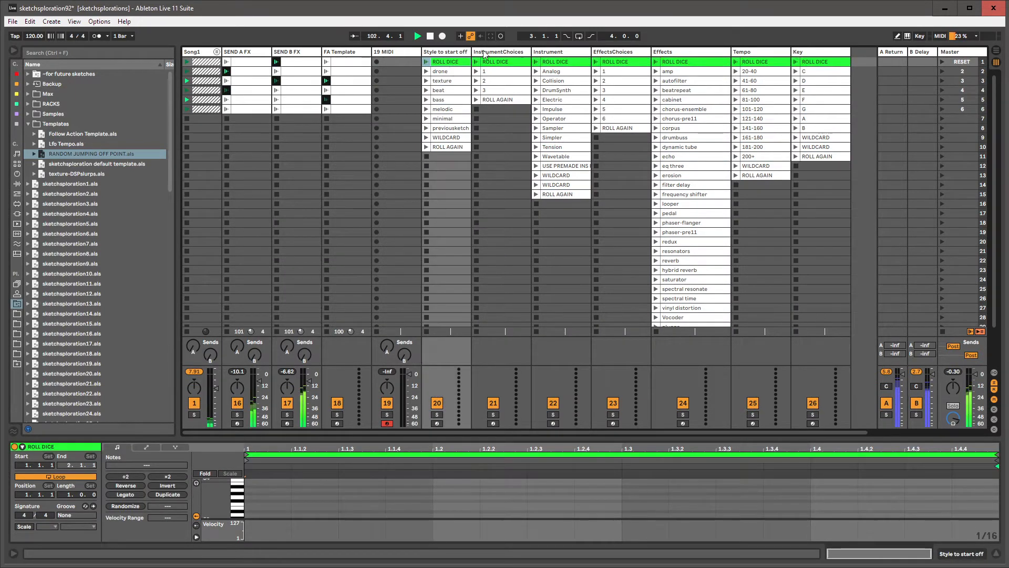
{"action": "left_click", "coordinate": [815, 62], "text": "shift"}
{"action": "key", "text": "Return"}
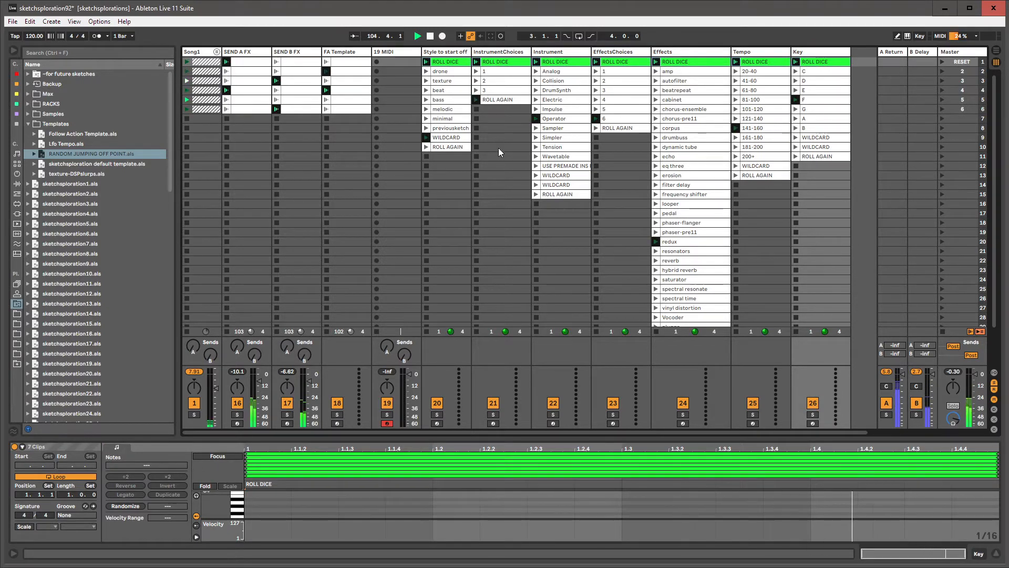
- Delete the Style to start off track
{"action": "left_click", "coordinate": [453, 137]}
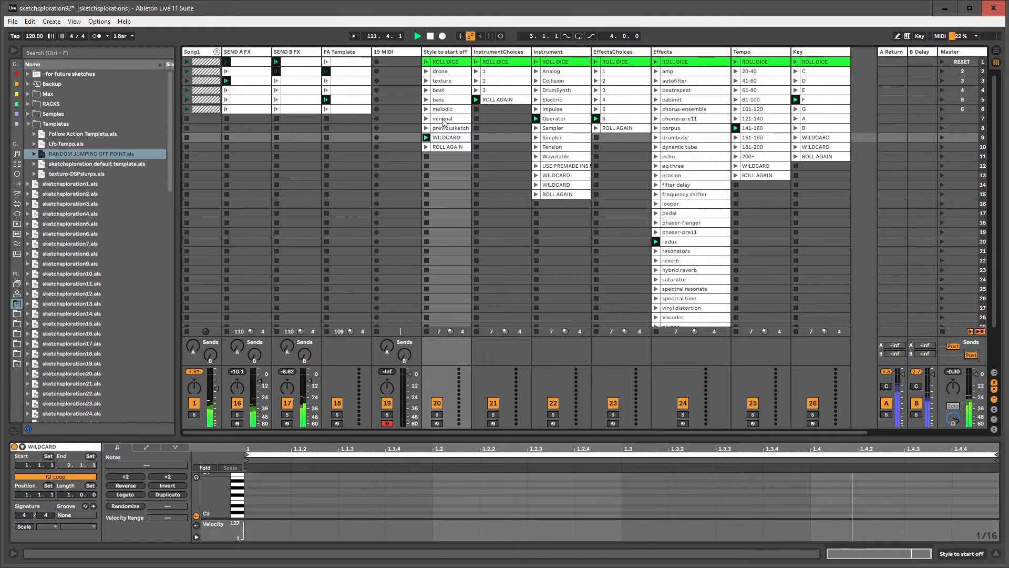
{"action": "left_click", "coordinate": [439, 53]}
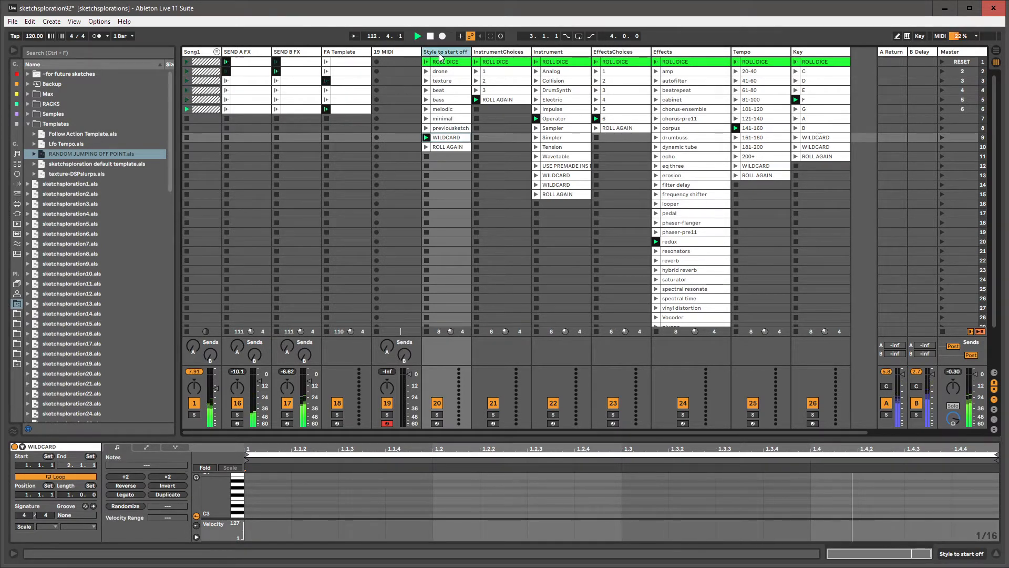
{"action": "key", "text": "Delete"}
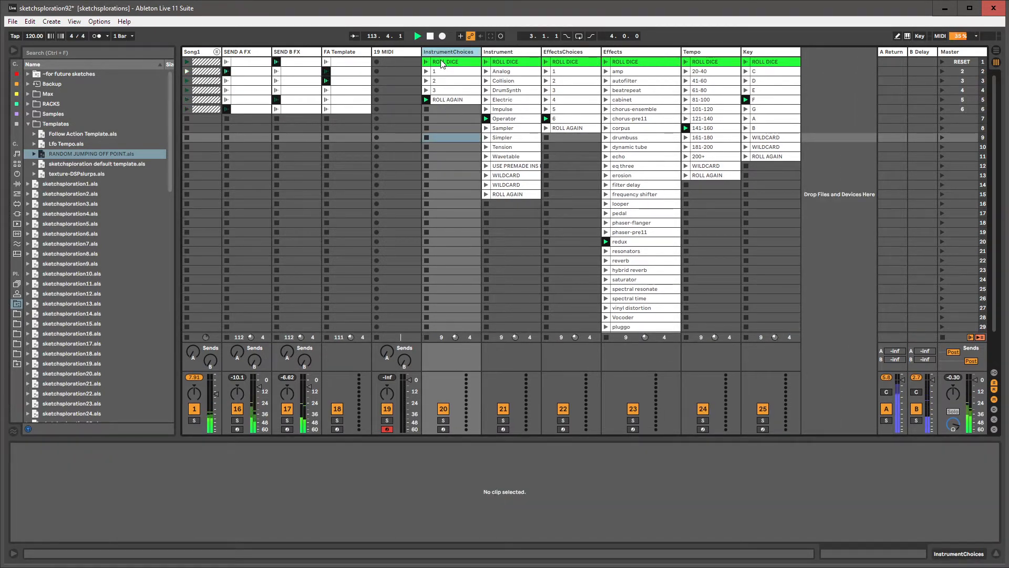
- Launch the ROLL DICE clips again on the InstrumentChoices and Instrument tracks
{"action": "left_click", "coordinate": [426, 62]}
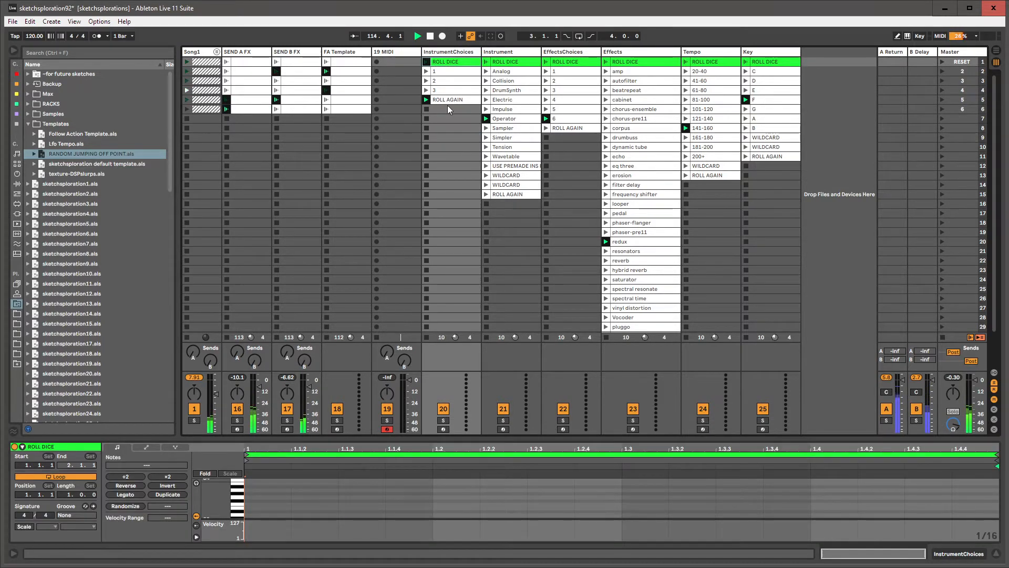
{"action": "left_click", "coordinate": [505, 119]}
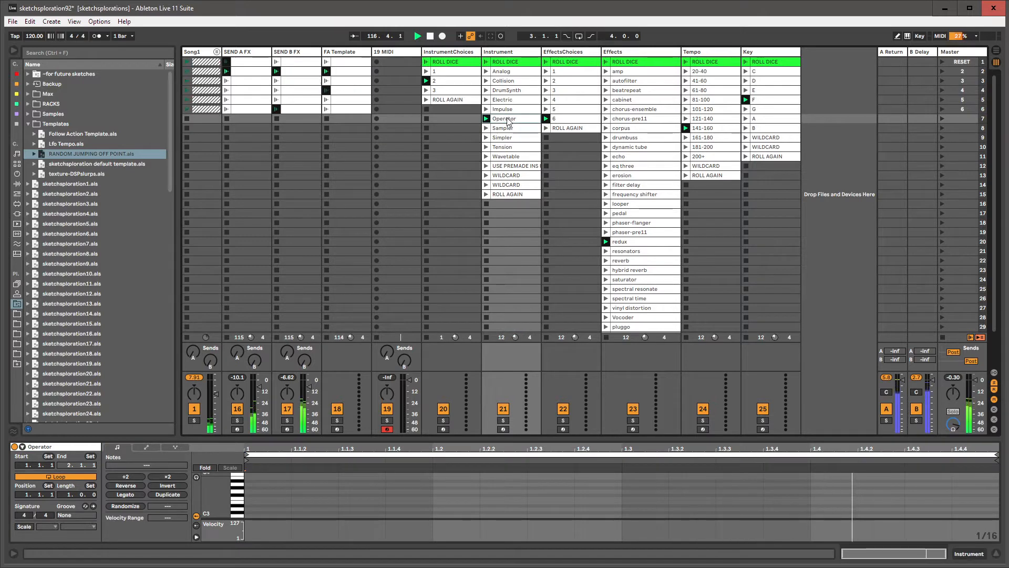
{"action": "left_click", "coordinate": [487, 62]}
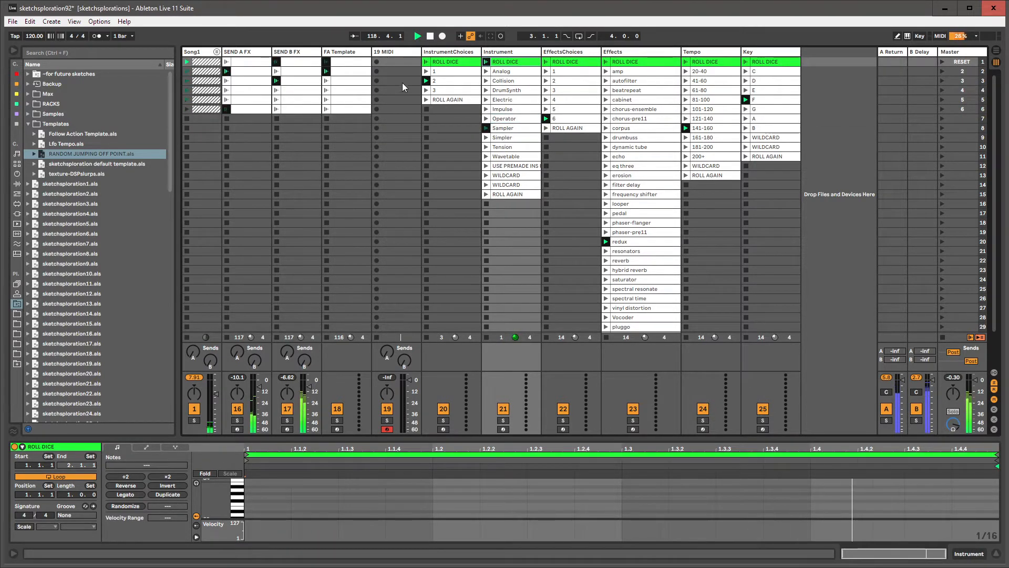
- Insert a new MIDI track after 19 MIDI and collapse the Templates folder in the browser
{"action": "left_click", "coordinate": [406, 52]}
{"action": "double_click", "coordinate": [406, 52]}
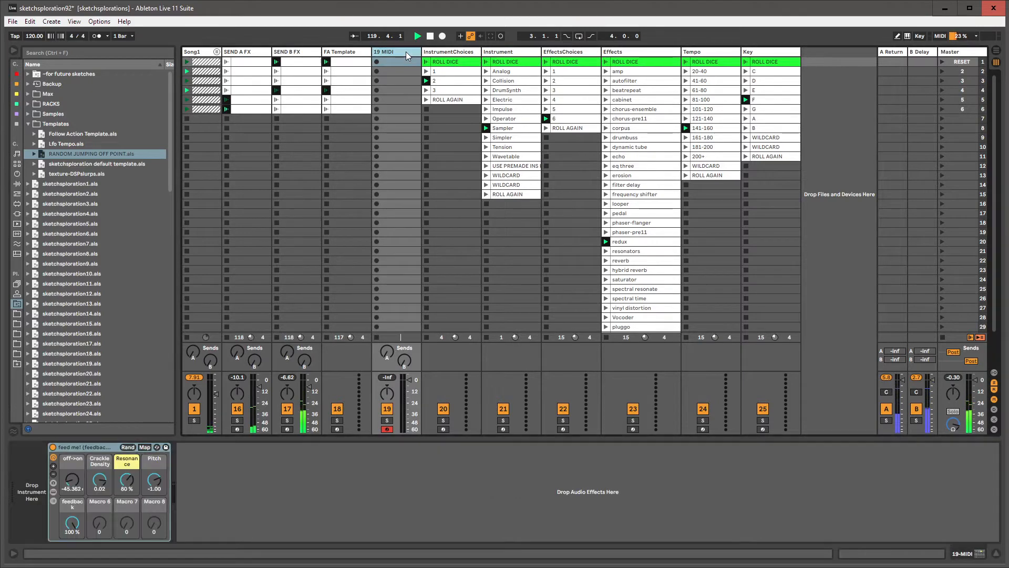
{"action": "key", "text": "ctrl+shift+t"}
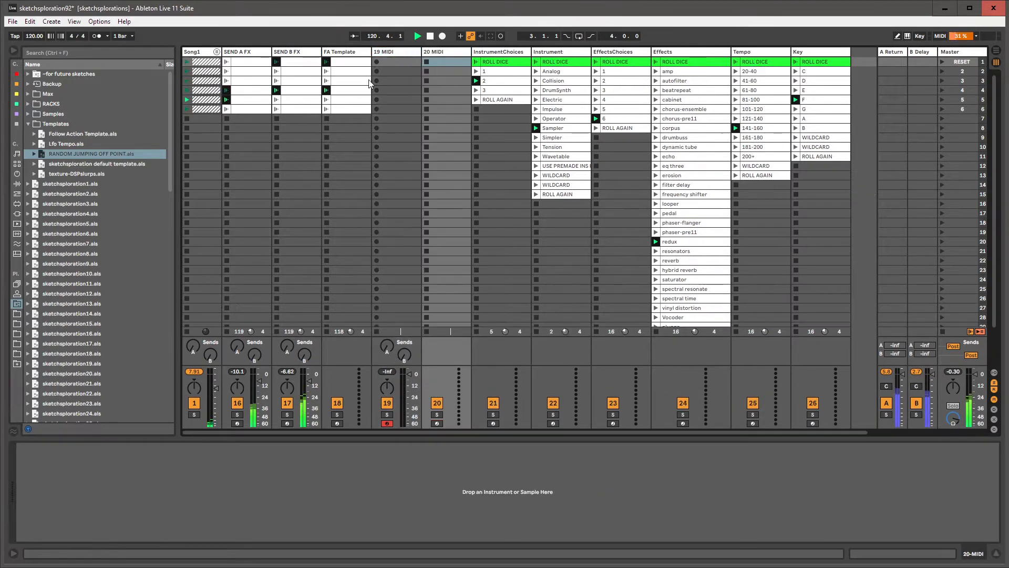
{"action": "left_click", "coordinate": [28, 124]}
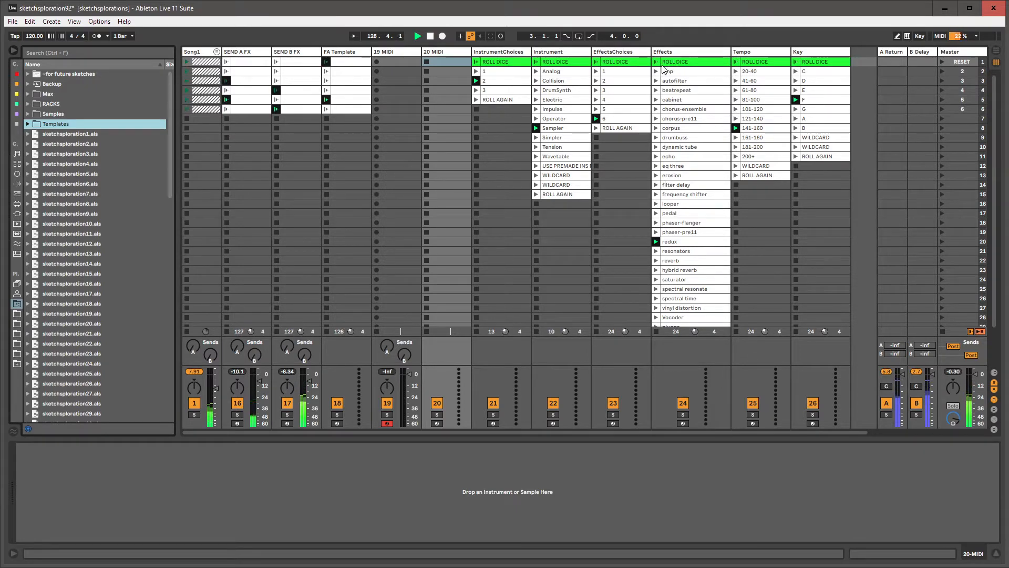
- Load the Sampler instrument onto the 20 MIDI track
{"action": "left_click", "coordinate": [448, 51]}
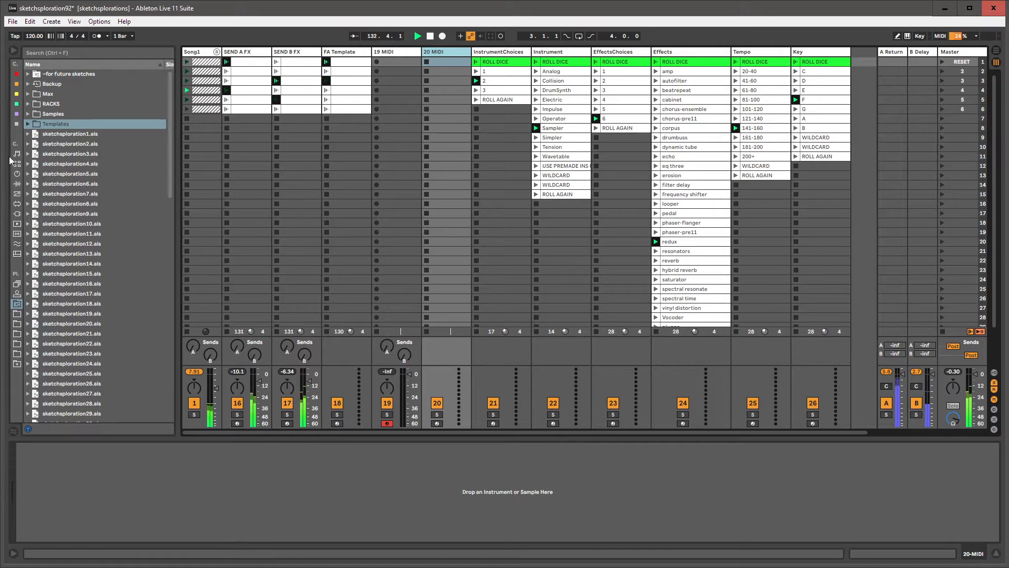
{"action": "left_click", "coordinate": [17, 174]}
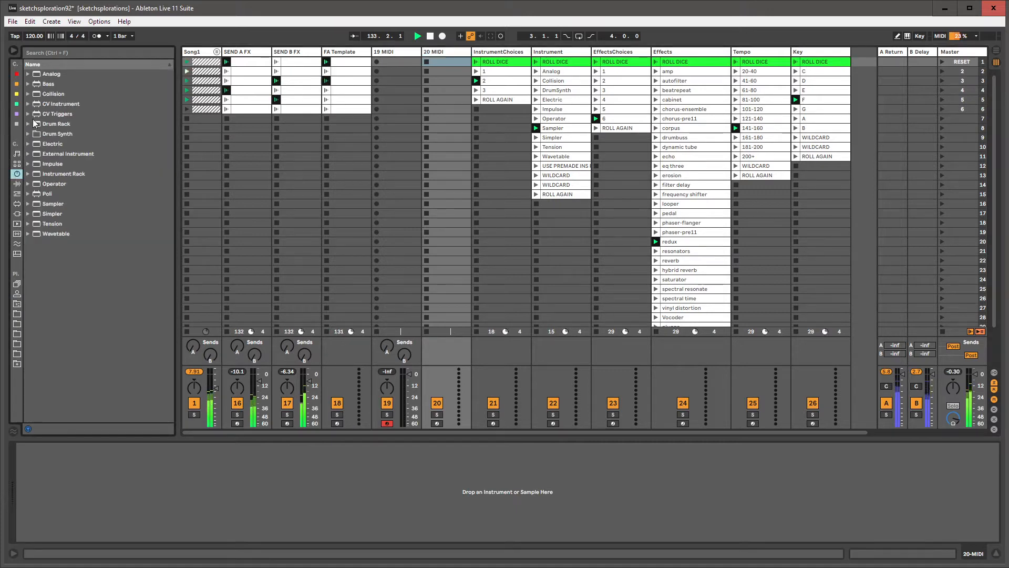
{"action": "left_click", "coordinate": [52, 206]}
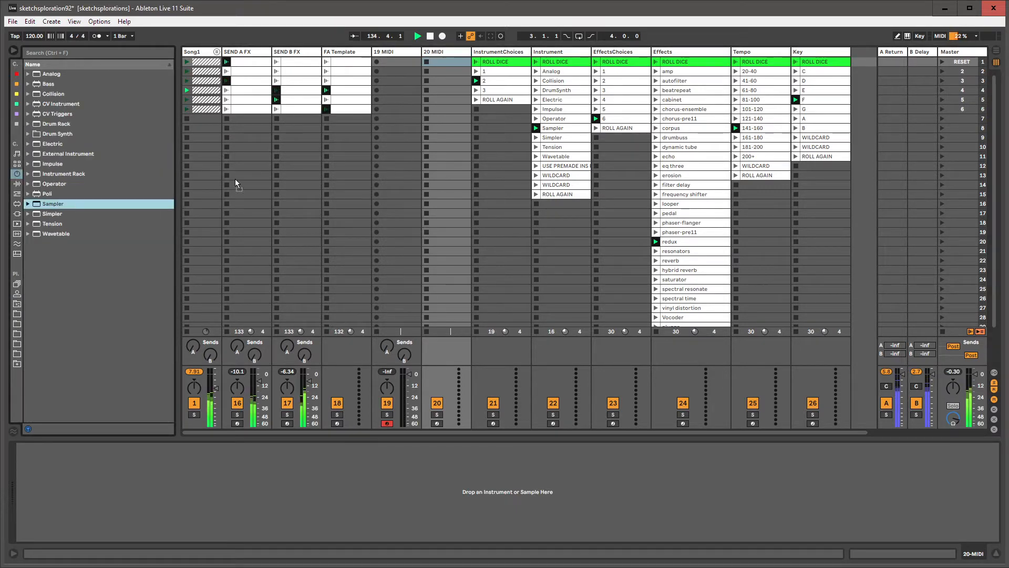
{"action": "left_click_drag", "start_coordinate": [443, 50], "coordinate": [444, 52]}
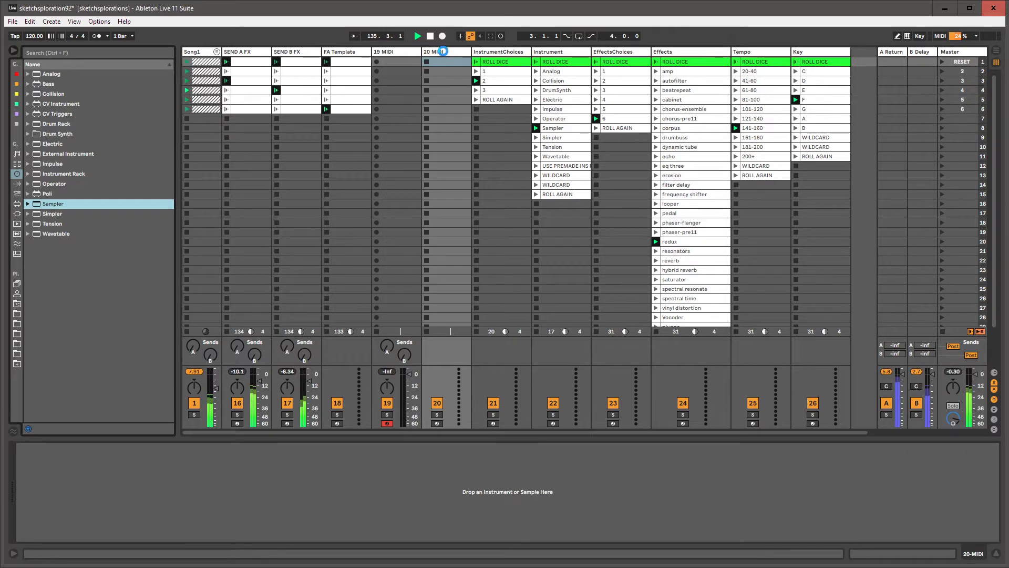
- Insert a new MIDI track after the 20 Sampler track
{"action": "left_click", "coordinate": [401, 53]}
{"action": "left_click", "coordinate": [431, 56]}
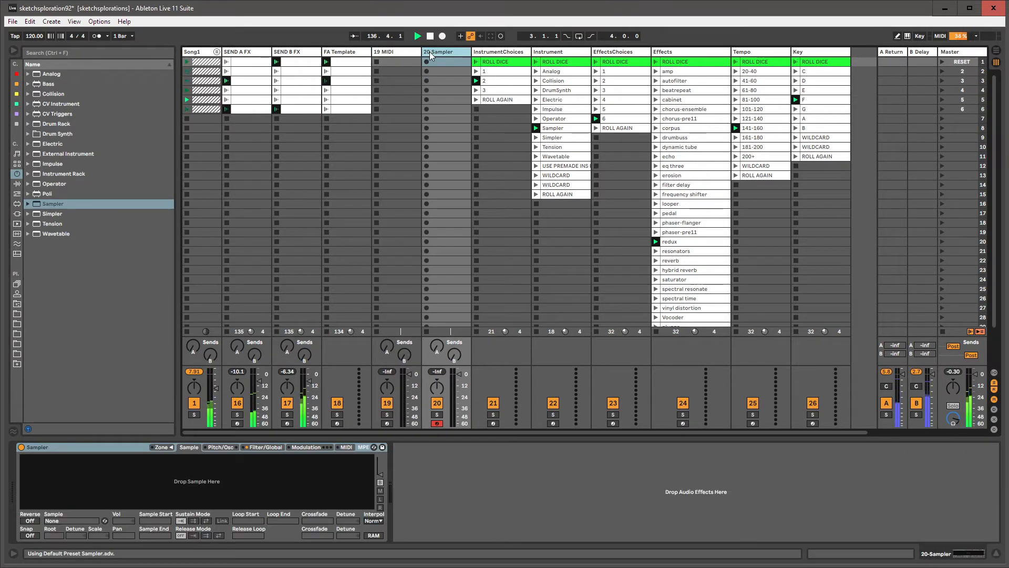
{"action": "key", "text": "ctrl+shift+t"}
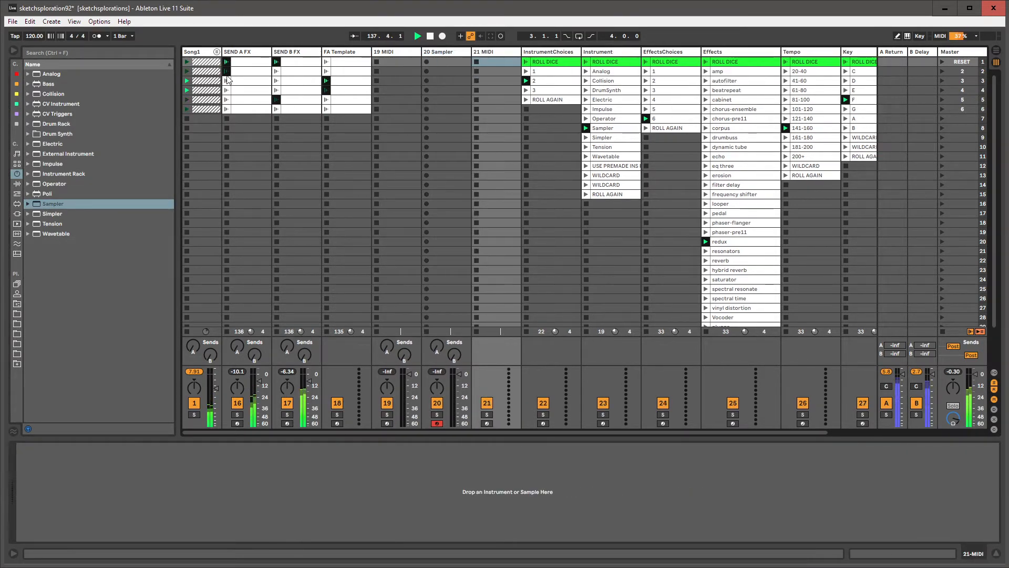
- Delete the empty 21 MIDI track and the InstrumentChoices and Instrument dice tracks
{"action": "left_click", "coordinate": [485, 55]}
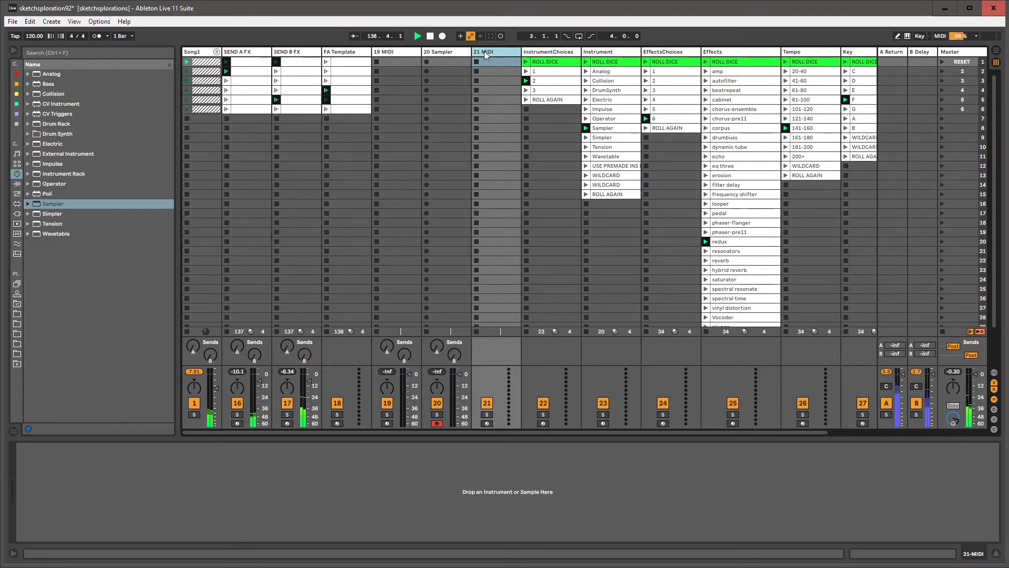
{"action": "key", "text": "Delete"}
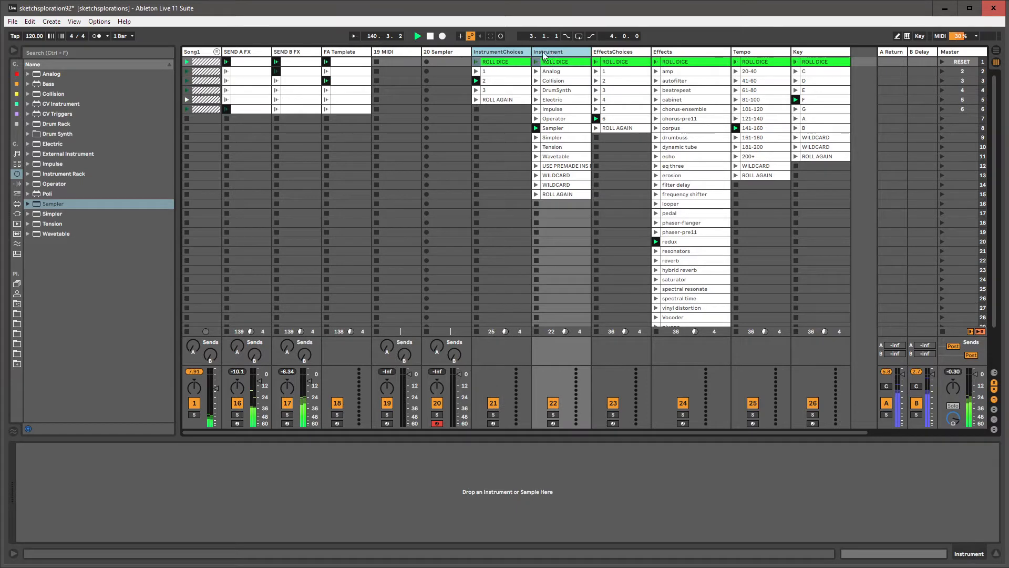
{"action": "key", "text": "Delete"}
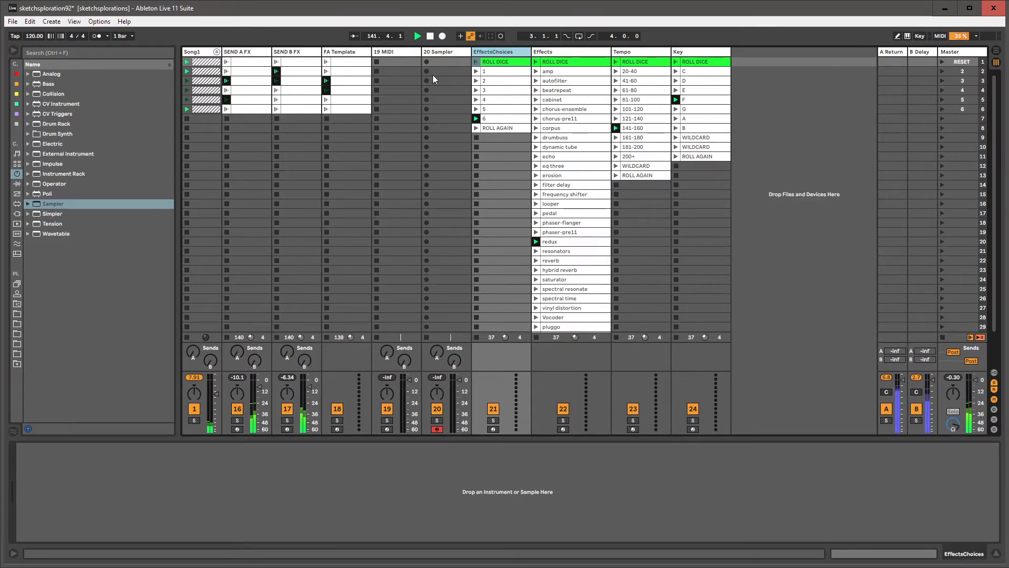
- Load the Redux audio effect onto the 20 Sampler track
{"action": "left_click", "coordinate": [404, 53]}
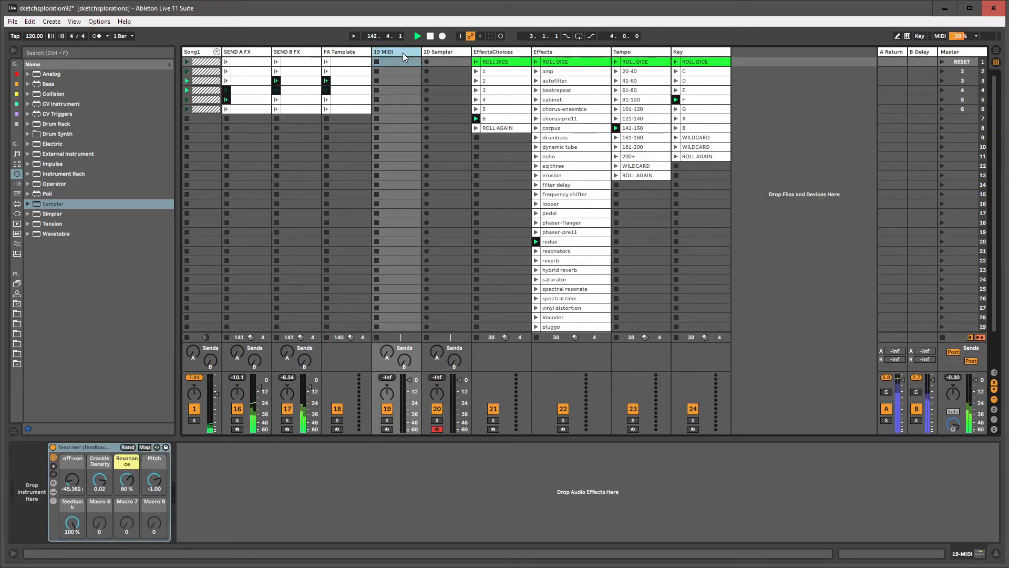
{"action": "left_click", "coordinate": [432, 54]}
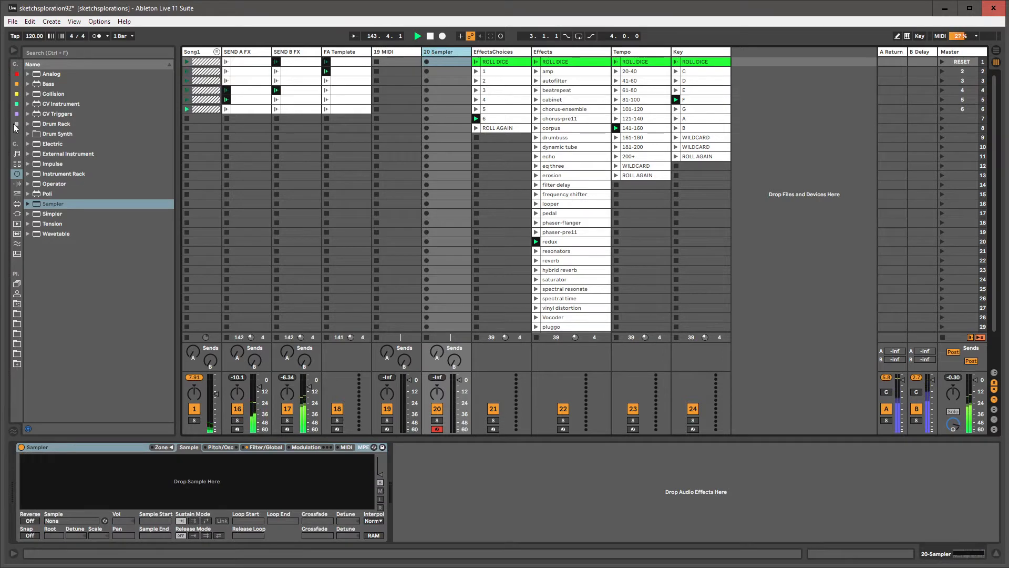
{"action": "left_click", "coordinate": [17, 125]}
{"action": "double_click", "coordinate": [51, 304]}
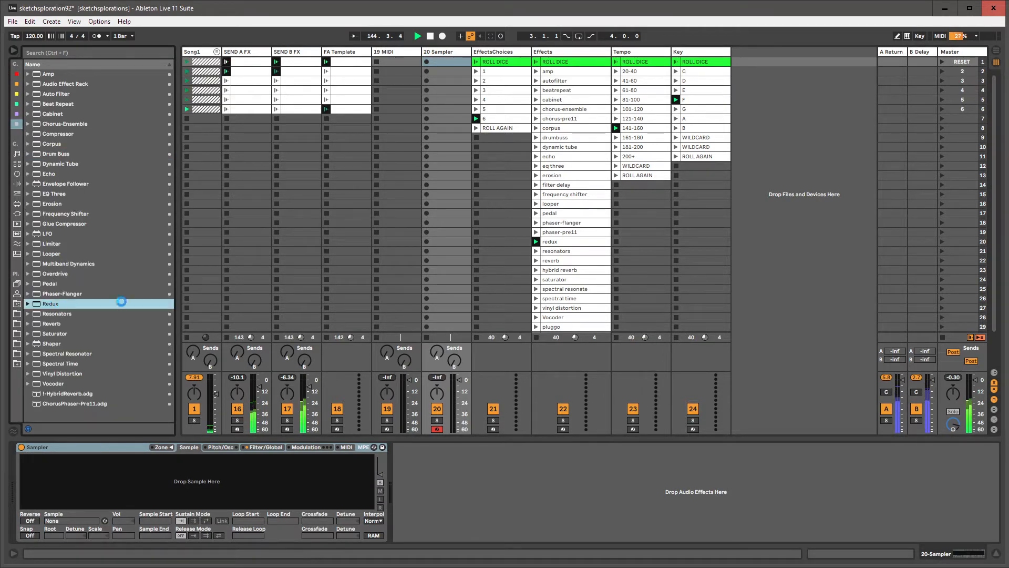
- Launch ROLL DICE on the Effects track for two more picks, adding Drum Buss and Pedal after Redux on the 20 Sampler track
{"action": "left_click", "coordinate": [536, 64]}
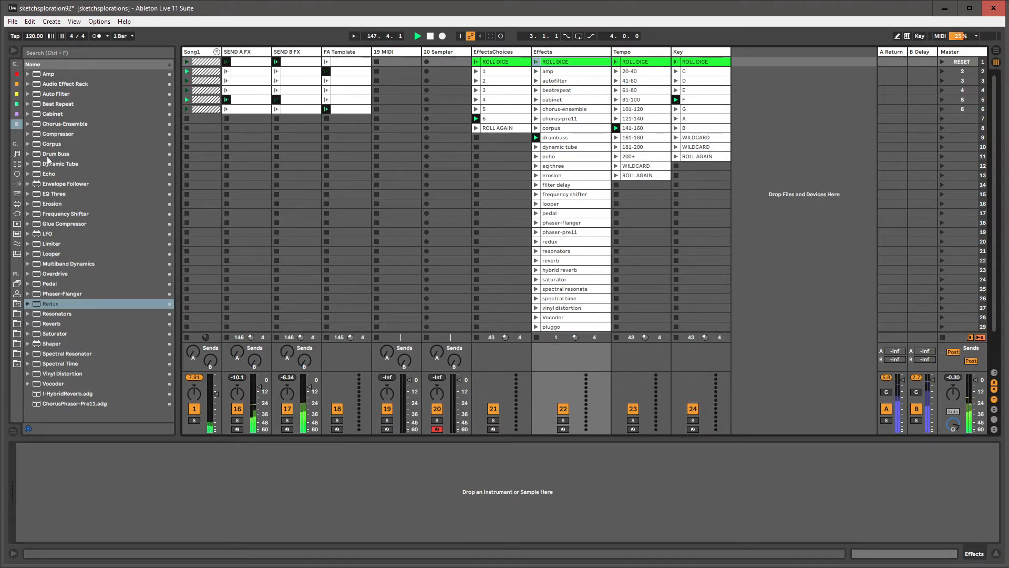
{"action": "double_click", "coordinate": [47, 154]}
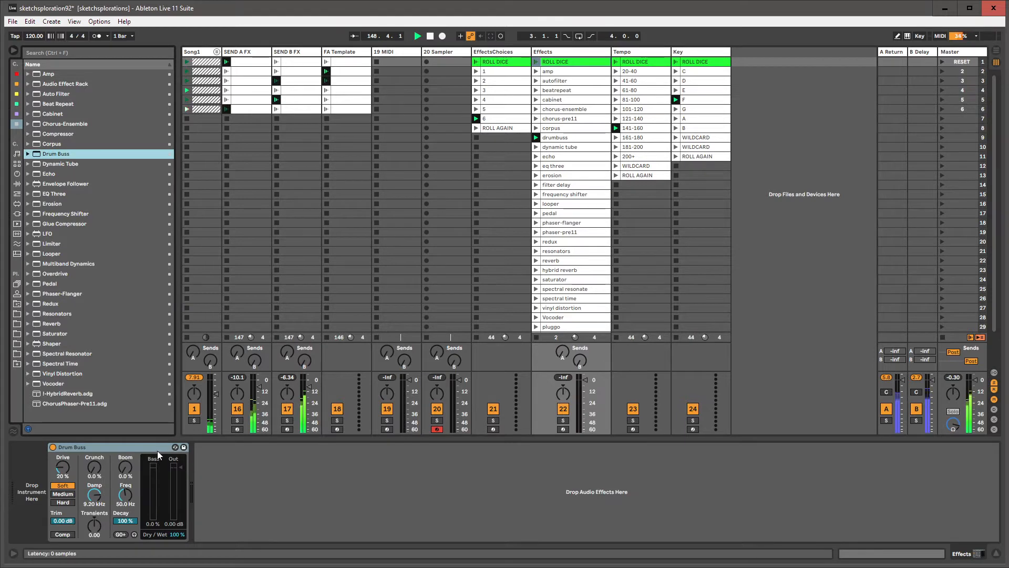
{"action": "left_click", "coordinate": [441, 90]}
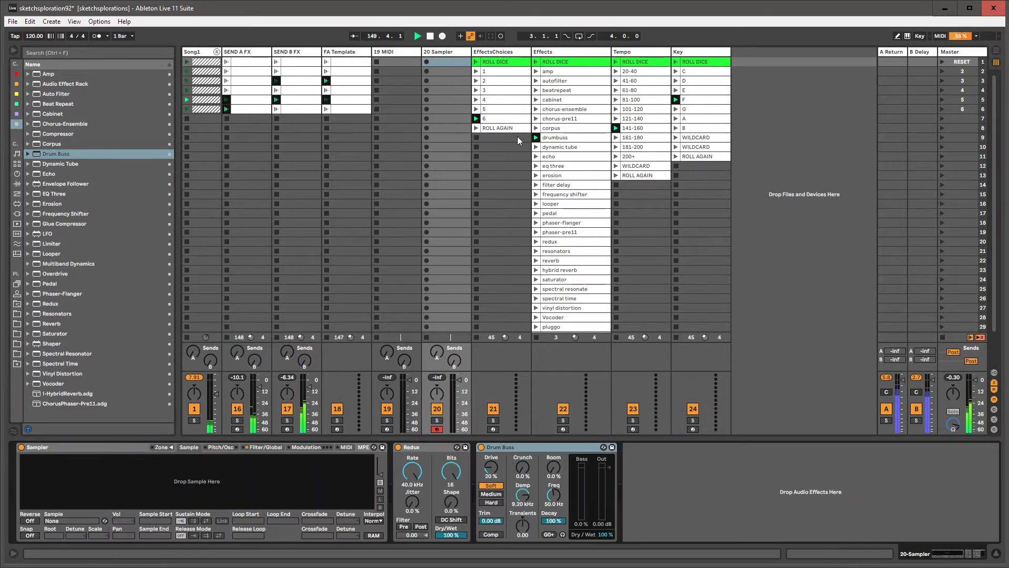
{"action": "left_click", "coordinate": [537, 64]}
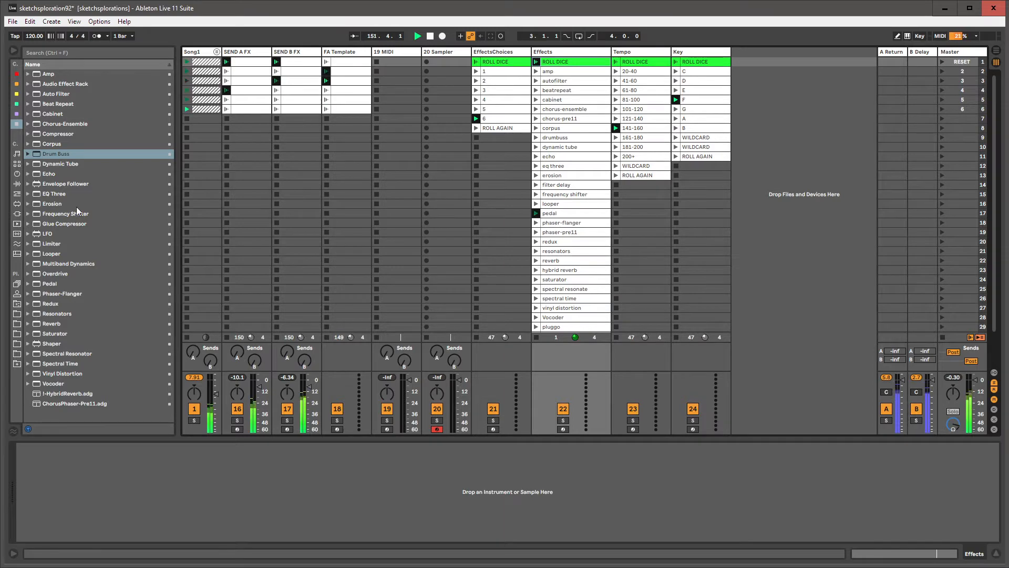
{"action": "left_click_drag", "start_coordinate": [50, 284], "coordinate": [456, 125]}
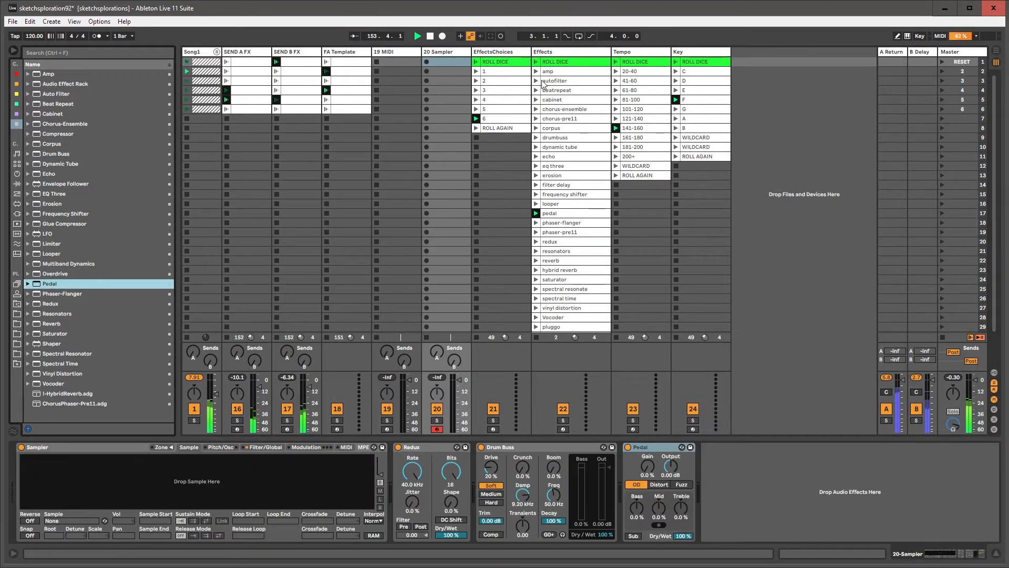
- Roll the Effects dice again and add BeatRepeeeeeetFXSELECT.adg from the AUDIO FX racks folder to the 20 Sampler track
{"action": "left_click", "coordinate": [537, 62]}
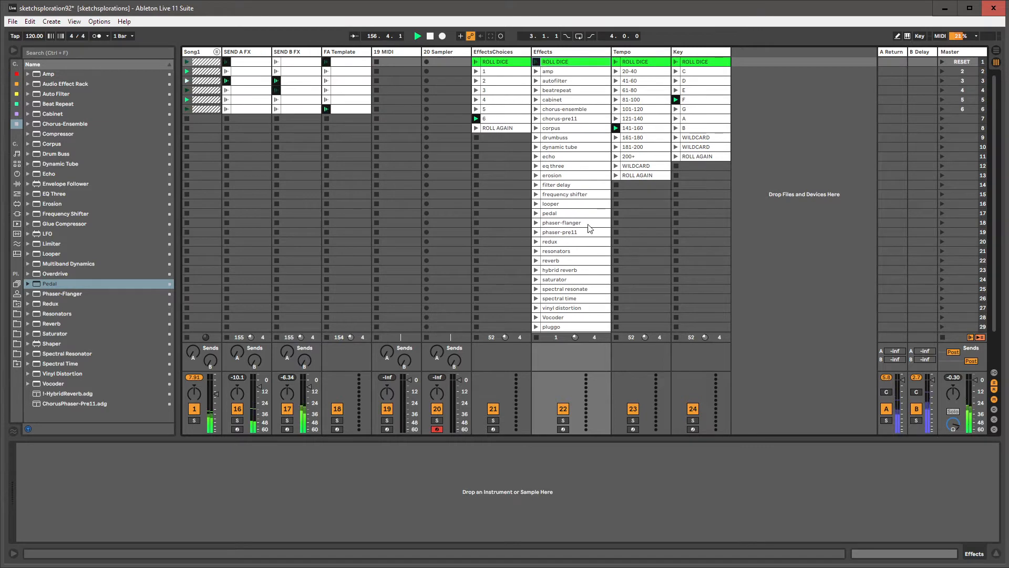
{"action": "scroll", "coordinate": [591, 225], "scroll_direction": "down", "scroll_amount": 3}
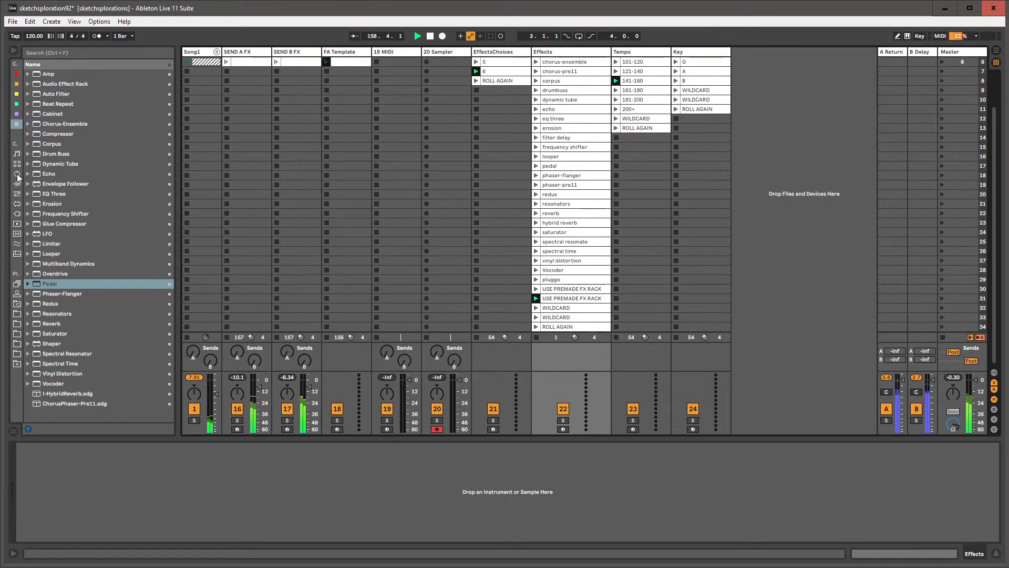
{"action": "left_click", "coordinate": [19, 304]}
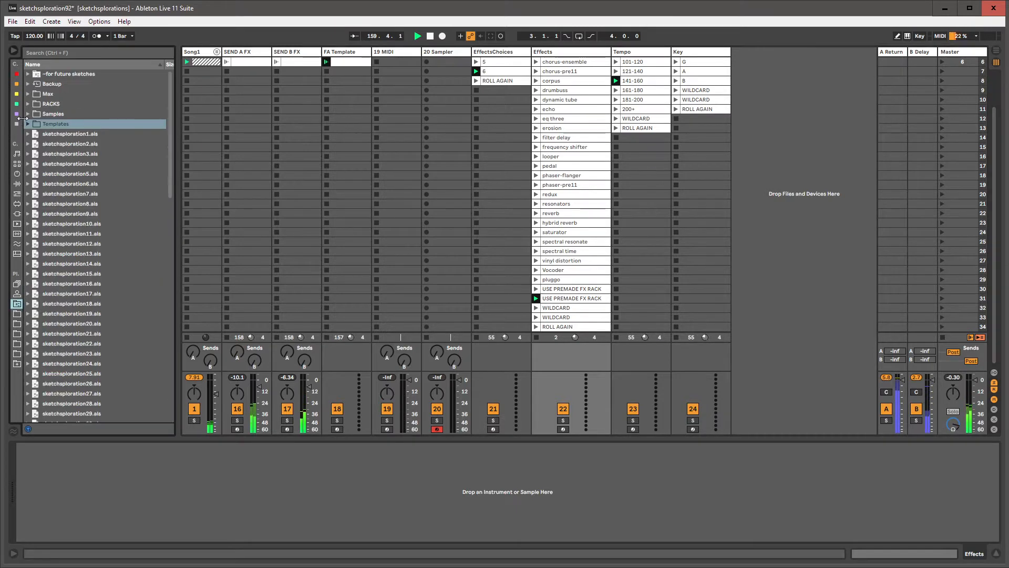
{"action": "left_click", "coordinate": [29, 105]}
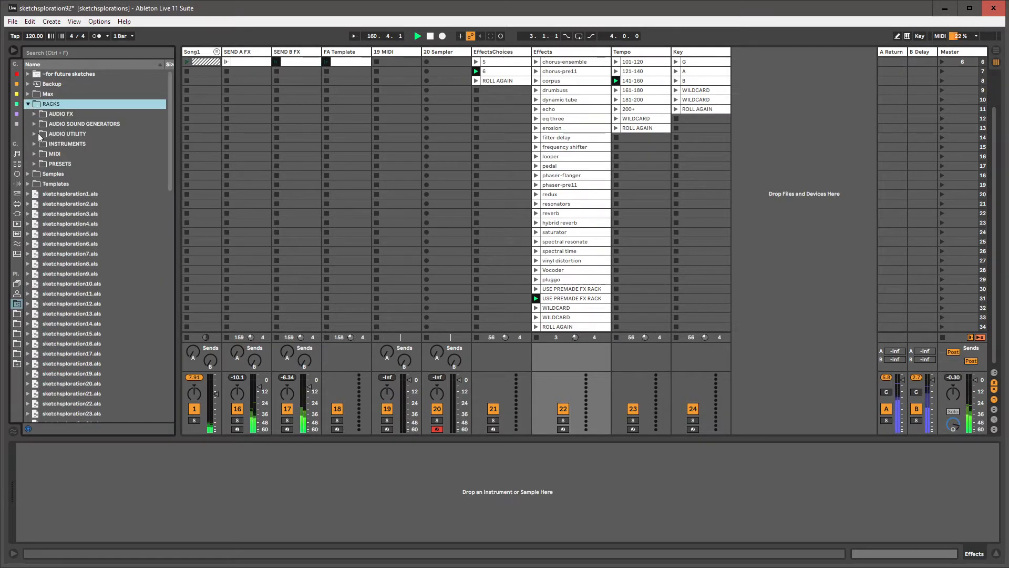
{"action": "left_click", "coordinate": [34, 115]}
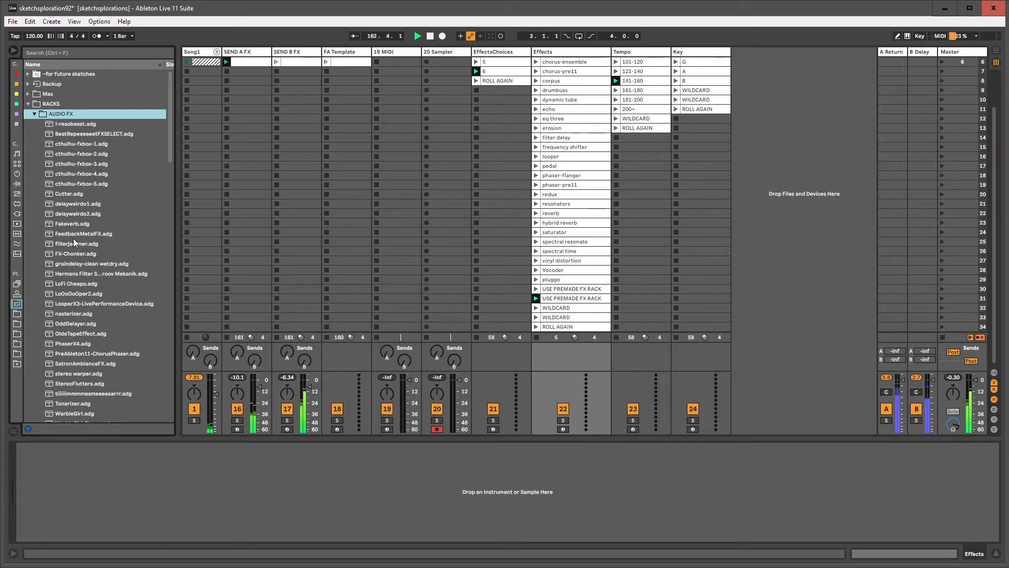
{"action": "left_click_drag", "start_coordinate": [81, 135], "coordinate": [445, 62]}
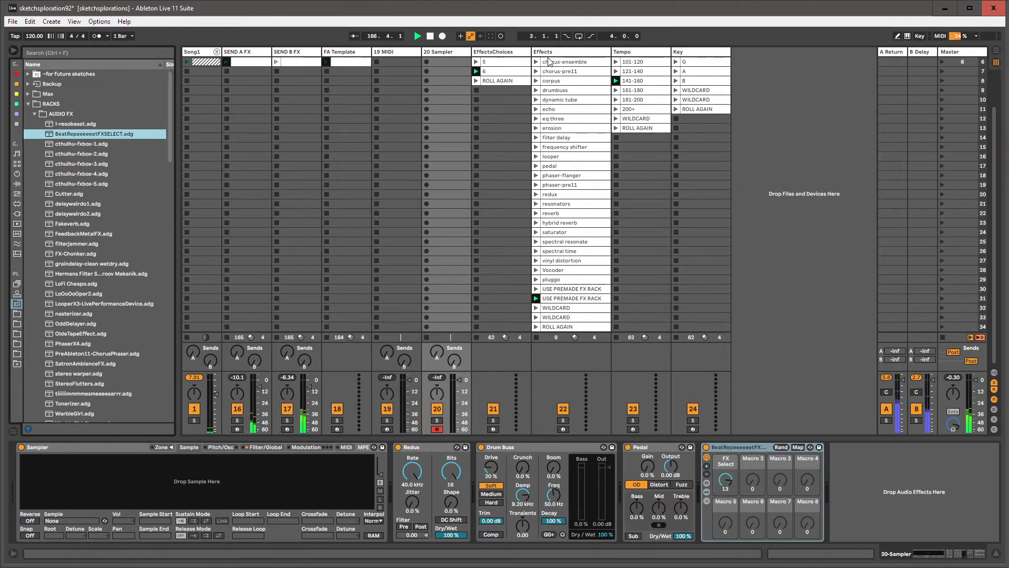
- Roll the Effects dice for the next pick and load Corpus at the end of the 20 Sampler device chain
{"action": "scroll", "coordinate": [570, 82], "scroll_direction": "up", "scroll_amount": 3}
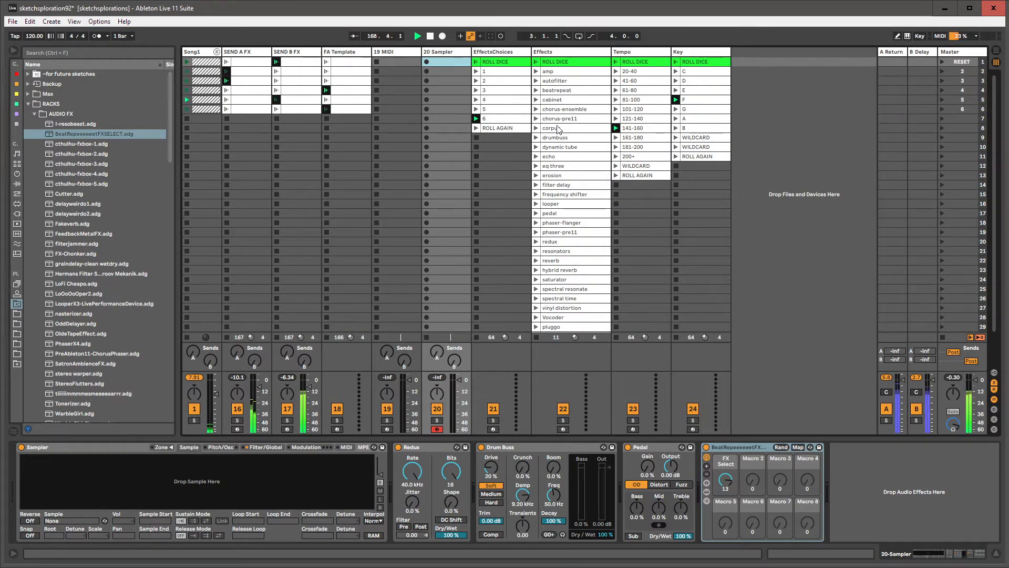
{"action": "scroll", "coordinate": [558, 121], "scroll_direction": "down", "scroll_amount": 3}
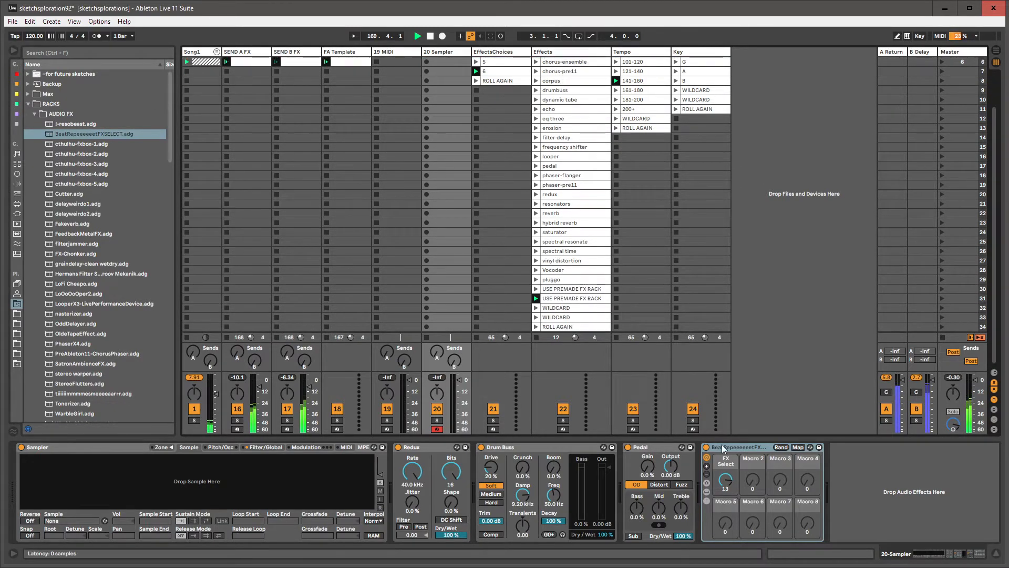
{"action": "scroll", "coordinate": [562, 234], "scroll_direction": "up", "scroll_amount": 2}
{"action": "scroll", "coordinate": [563, 234], "scroll_direction": "up", "scroll_amount": 2}
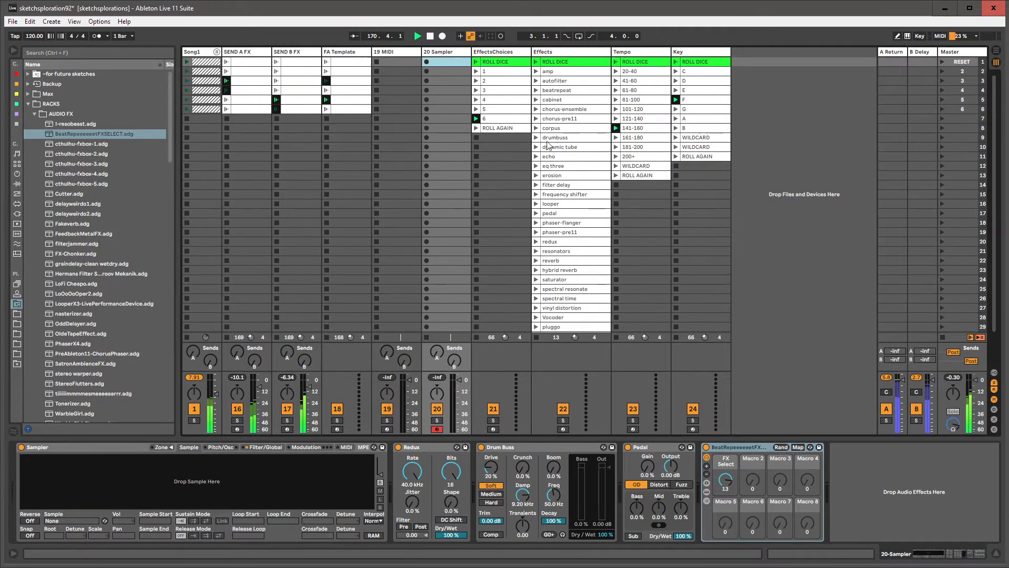
{"action": "left_click", "coordinate": [536, 62]}
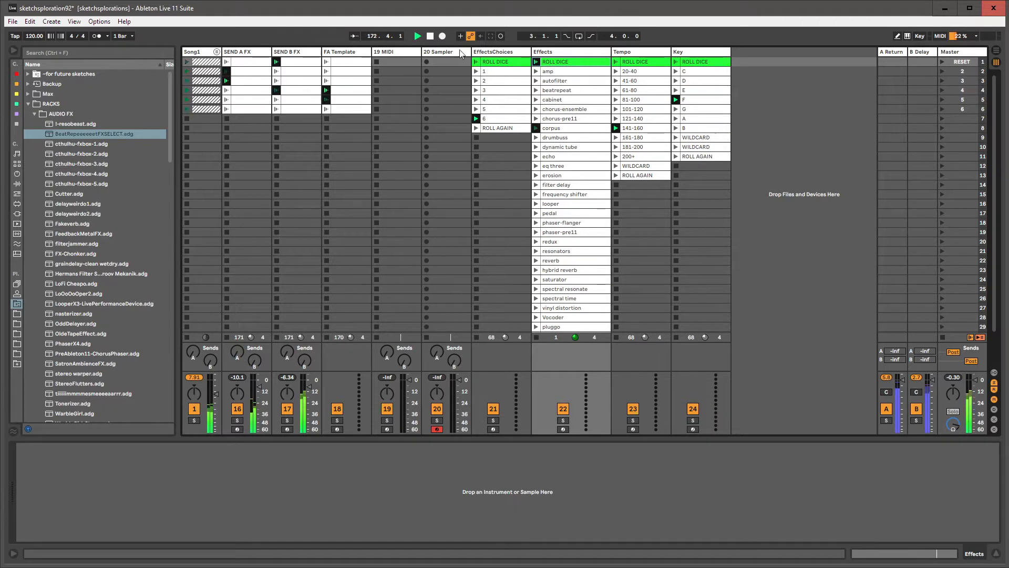
{"action": "left_click", "coordinate": [451, 53]}
{"action": "left_click", "coordinate": [28, 104]}
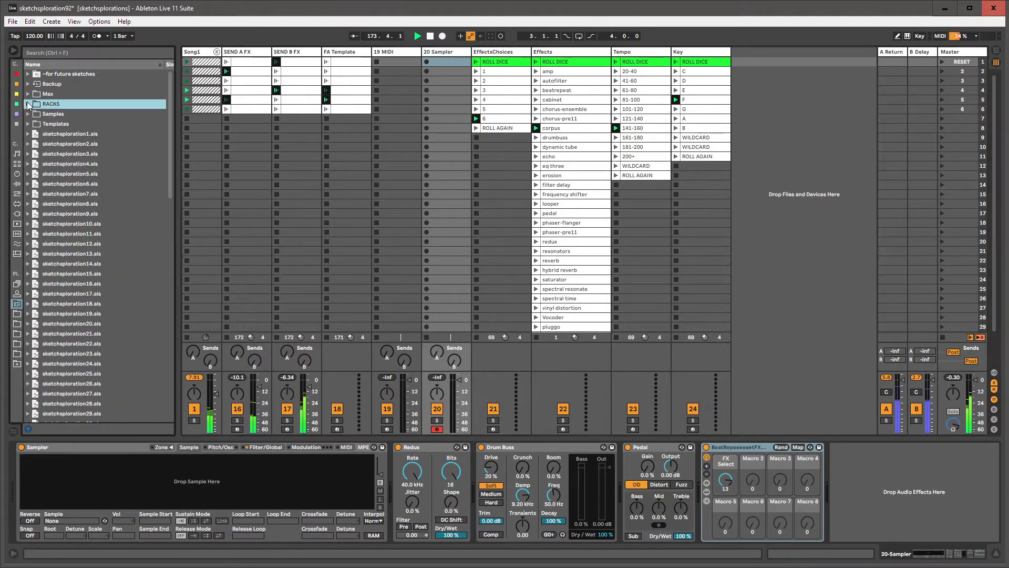
{"action": "left_click", "coordinate": [17, 174]}
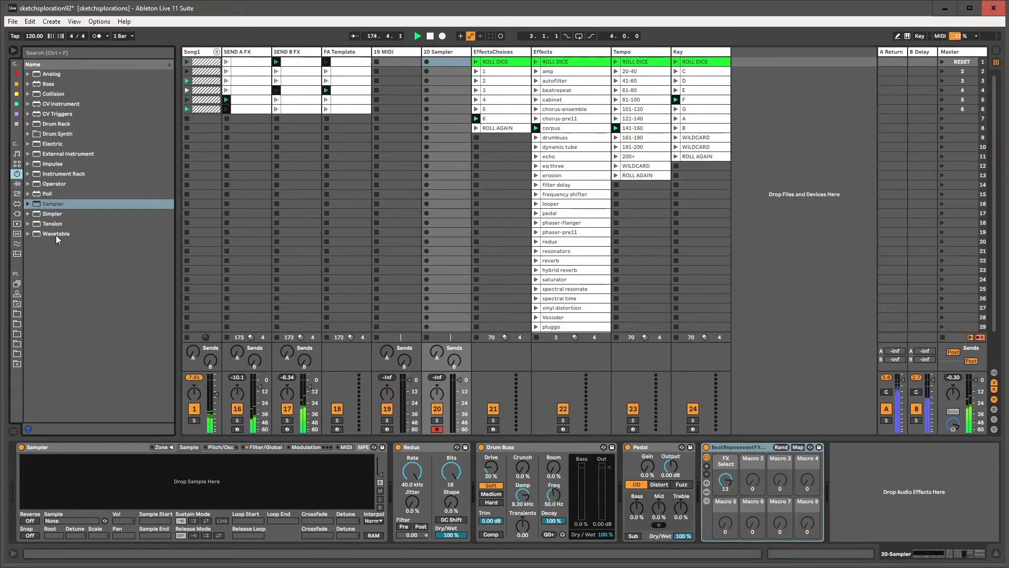
{"action": "left_click", "coordinate": [17, 124]}
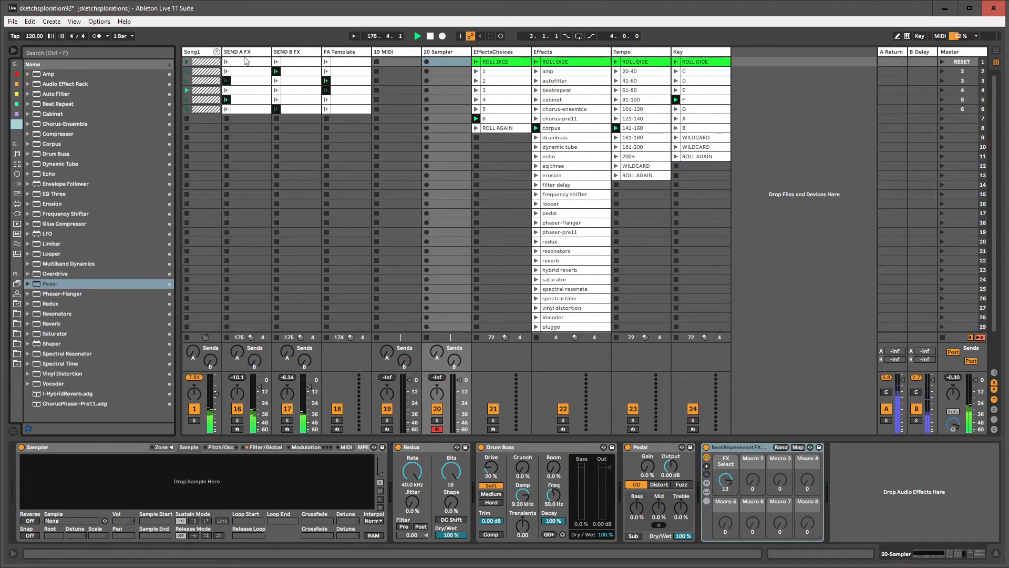
{"action": "left_click", "coordinate": [52, 145]}
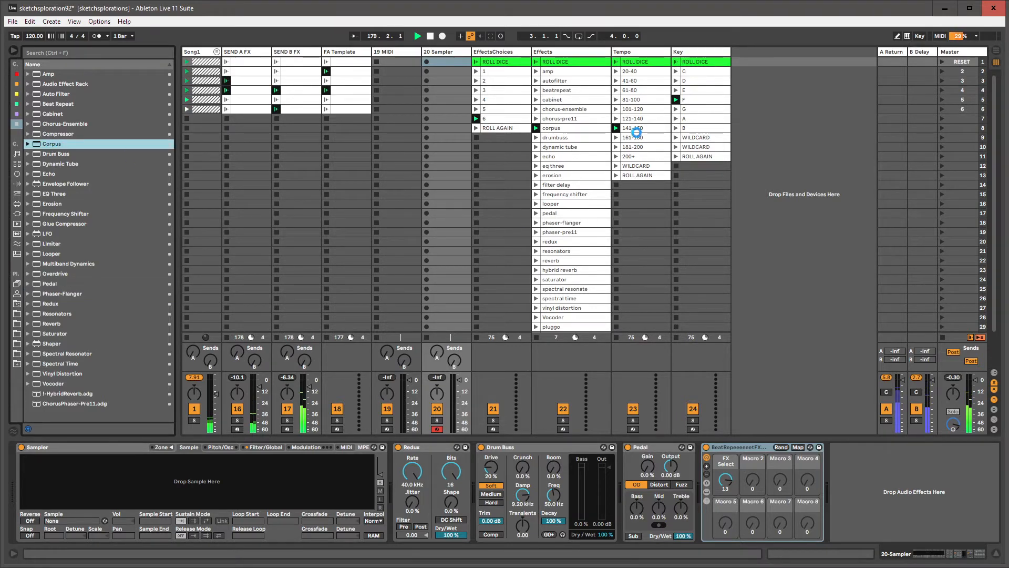
- Launch the Effects ROLL DICE clip once more and load Chorus-Ensemble after Corpus on the 20 Sampler track
{"action": "left_click", "coordinate": [537, 62]}
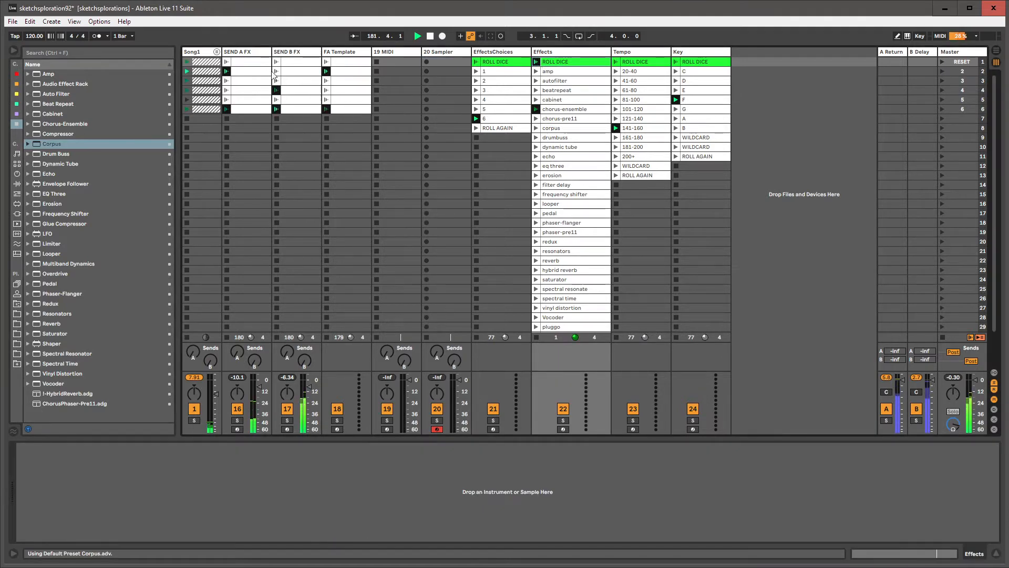
{"action": "left_click", "coordinate": [440, 51]}
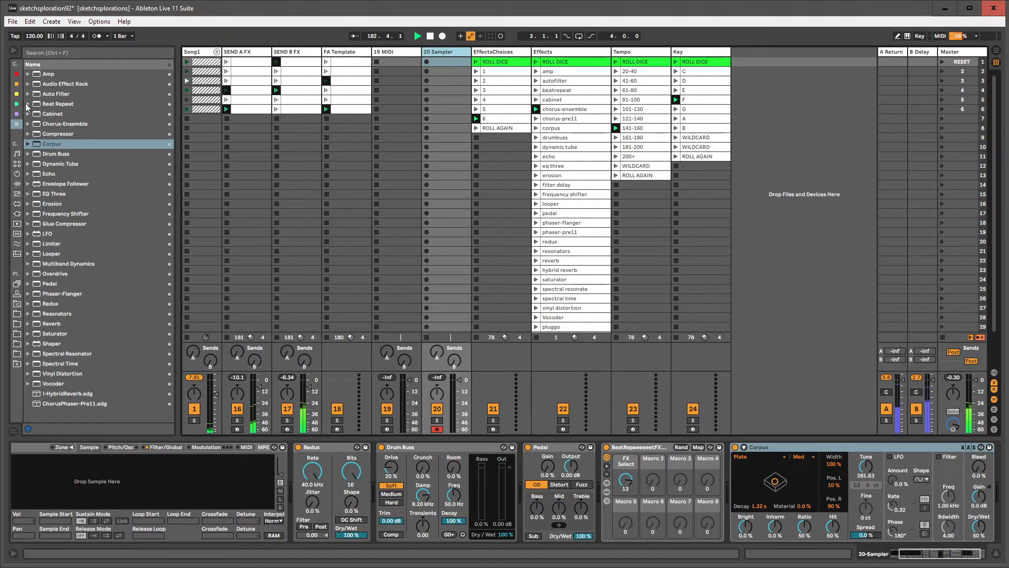
{"action": "double_click", "coordinate": [53, 124]}
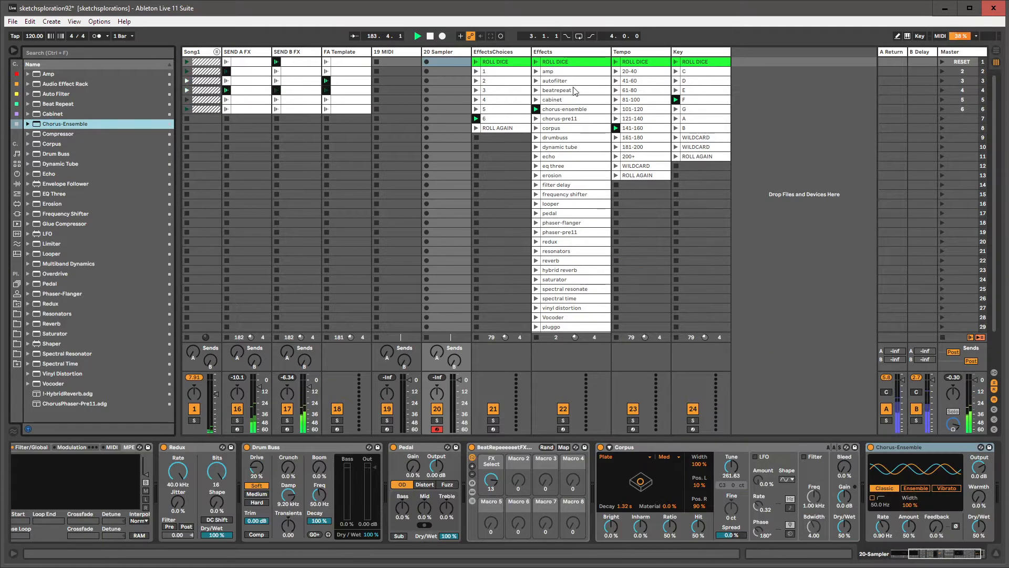
- Delete the EffectsChoices and Effects dice tracks
{"action": "left_click", "coordinate": [497, 53]}
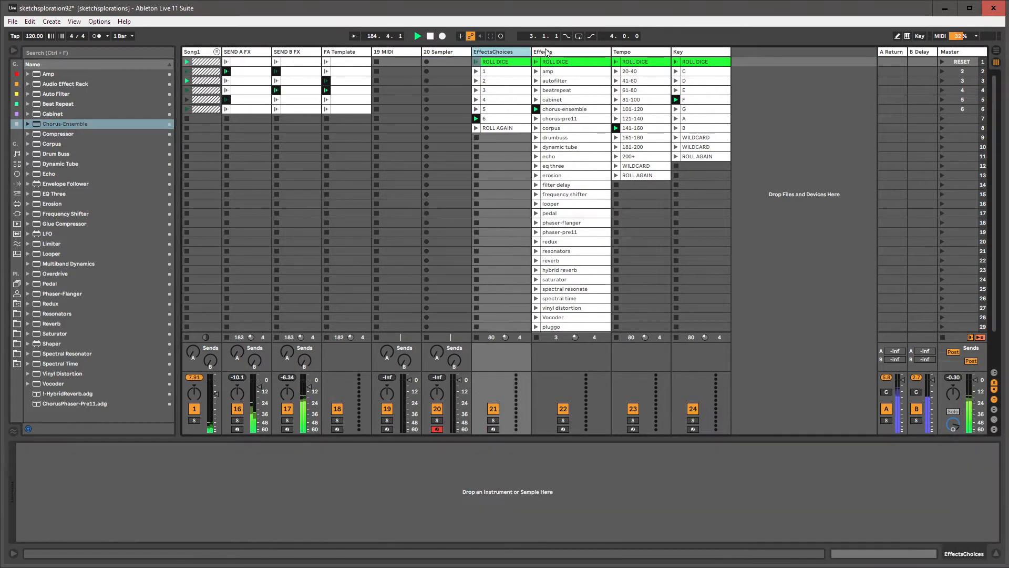
{"action": "left_click", "coordinate": [556, 52]}
{"action": "key", "text": "Delete"}
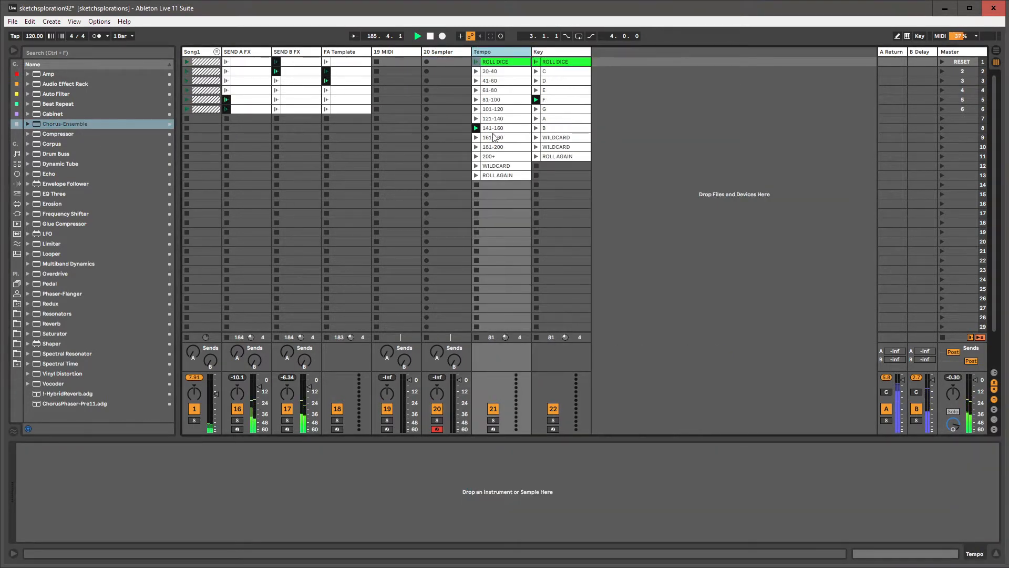
- Set the song tempo to 144 BPM and delete the Tempo and Key dice tracks
{"action": "mouse_move", "coordinate": [34, 36]}
{"action": "left_mouse_down"}
{"action": "mouse_move", "coordinate": [34, 27]}
{"action": "mouse_move", "coordinate": [34, 44]}
{"action": "left_mouse_up"}
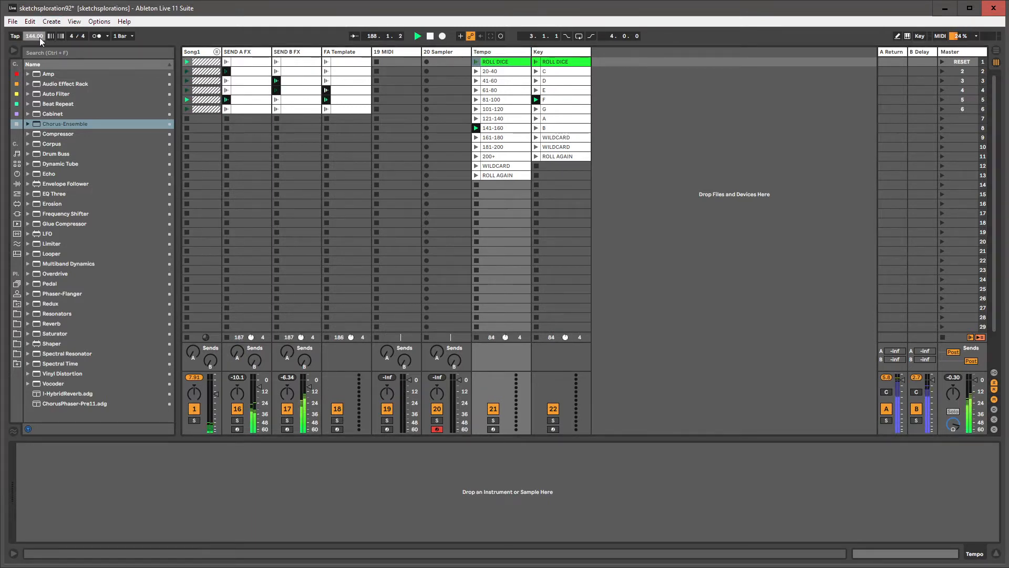
{"action": "left_click", "coordinate": [506, 54]}
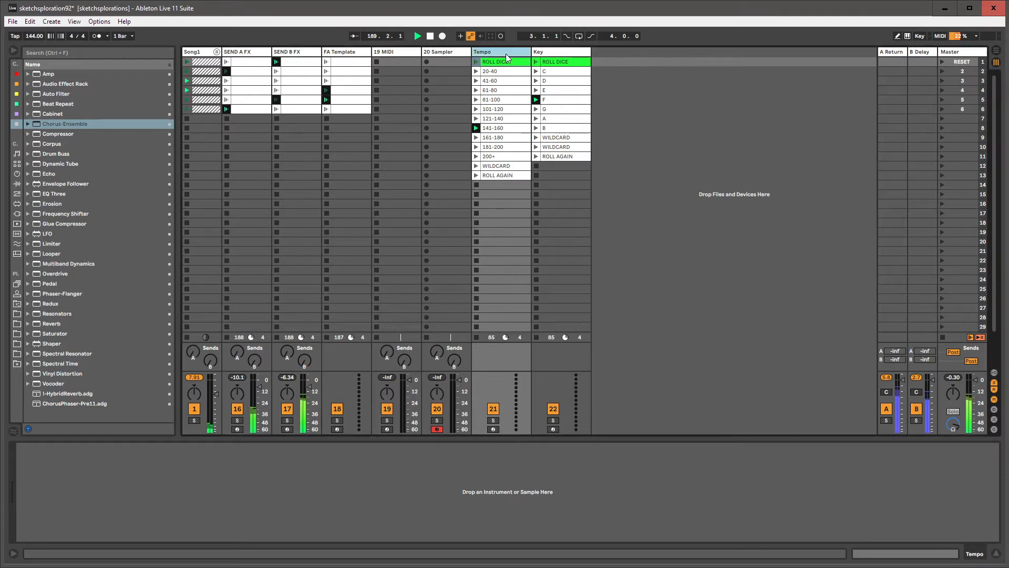
{"action": "key", "text": "Delete"}
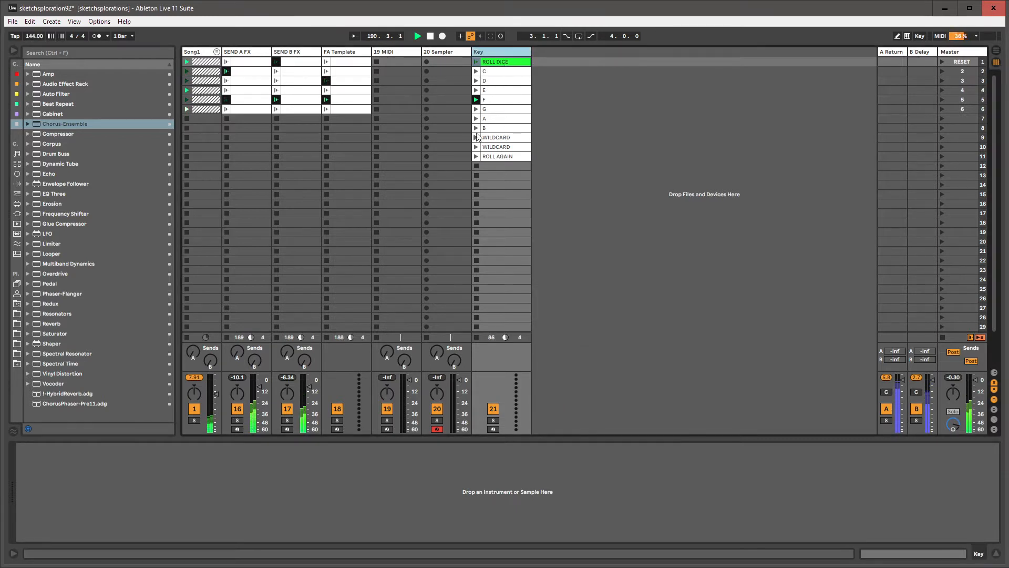
{"action": "left_click", "coordinate": [475, 99]}
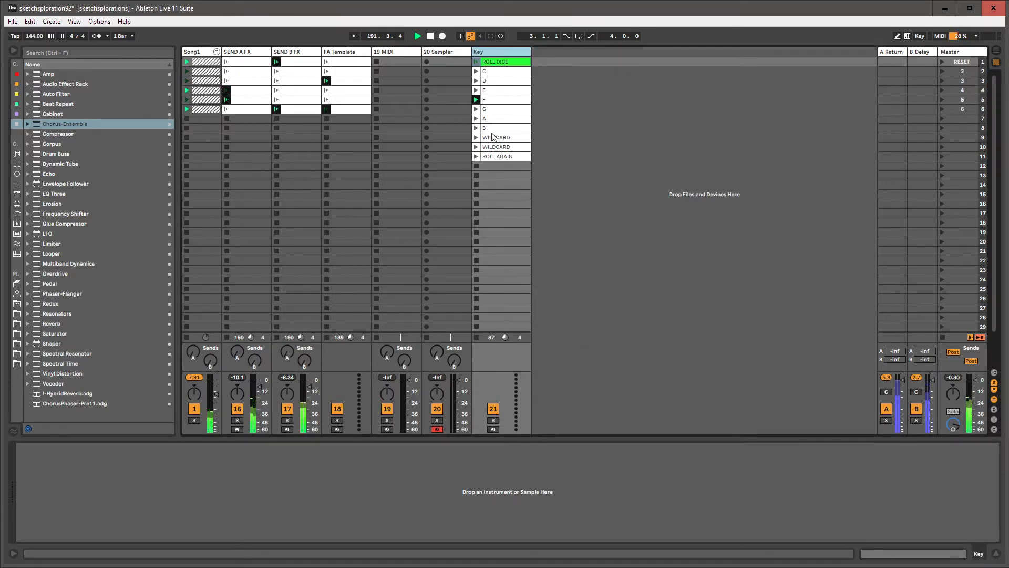
{"action": "key", "text": "Delete"}
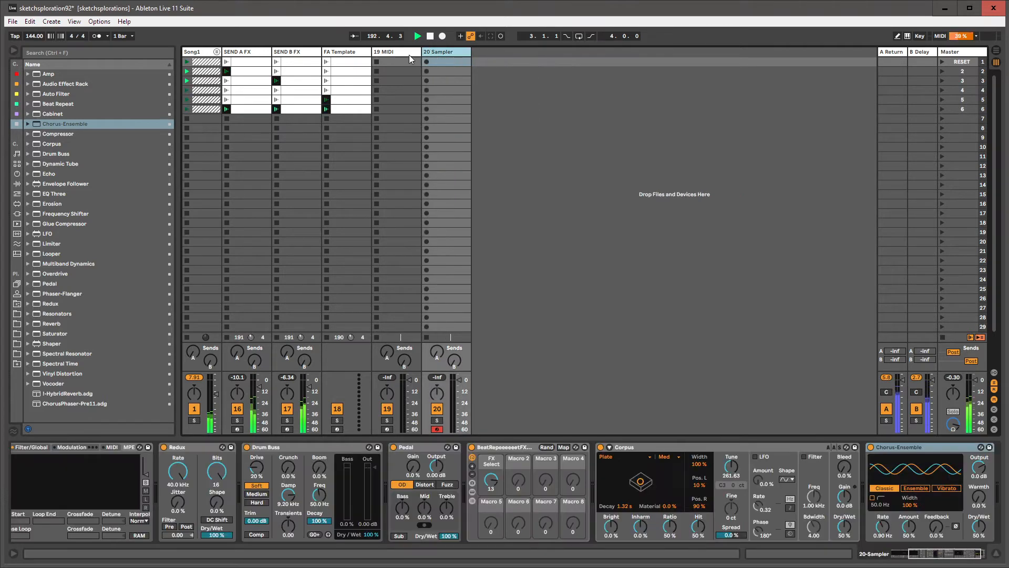
- On the 19 MIDI track's feed me! (feedback maker) rack, raise the off->on macro to 0.0 dB
{"action": "left_click", "coordinate": [398, 52]}
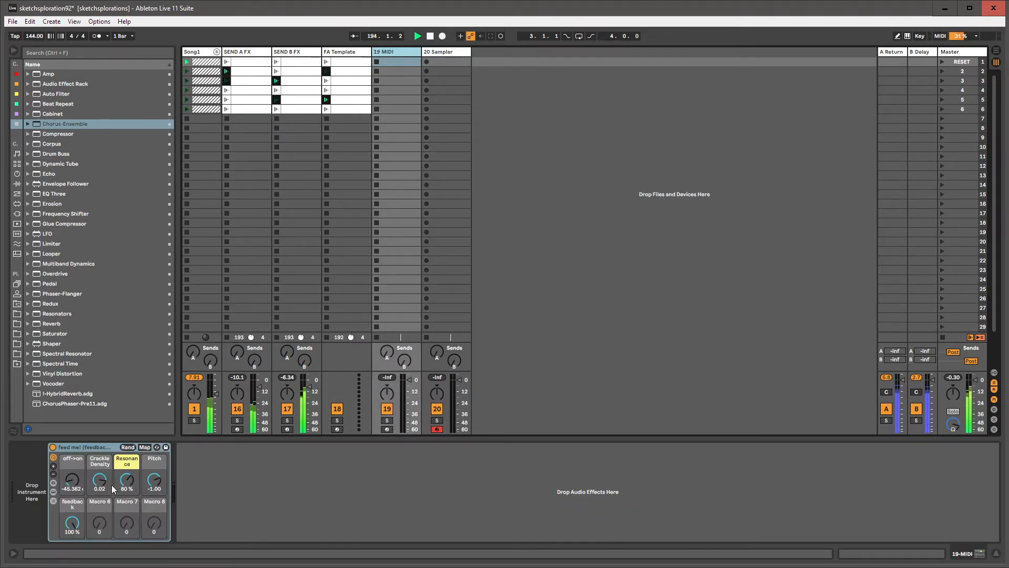
{"action": "mouse_move", "coordinate": [73, 481]}
{"action": "left_mouse_down"}
{"action": "mouse_move", "coordinate": [73, 447]}
{"action": "mouse_move", "coordinate": [73, 502]}
{"action": "mouse_move", "coordinate": [73, 482]}
{"action": "left_mouse_up"}
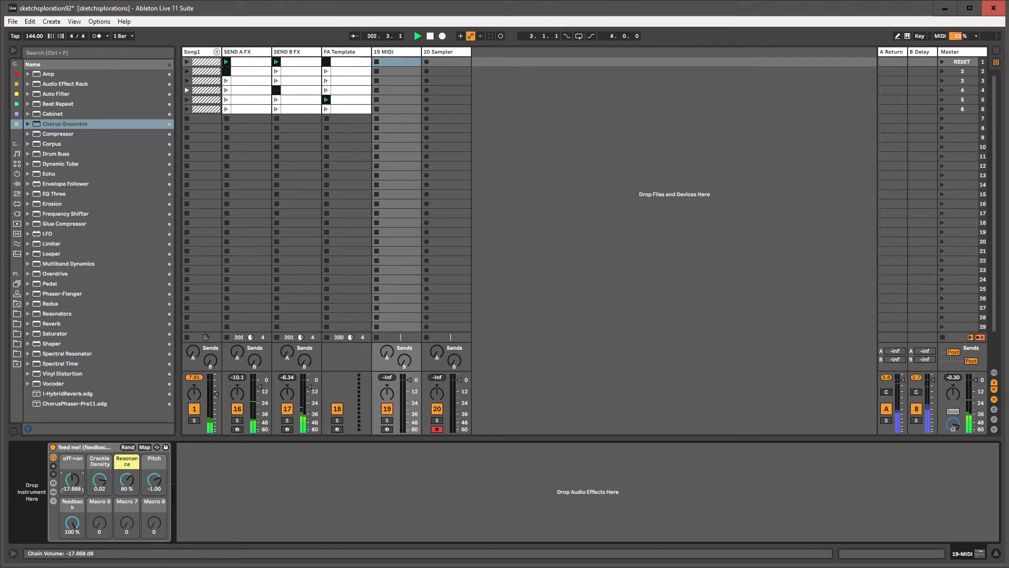
{"action": "left_click_drag", "start_coordinate": [213, 393], "coordinate": [213, 383]}
{"action": "left_click", "coordinate": [404, 53]}
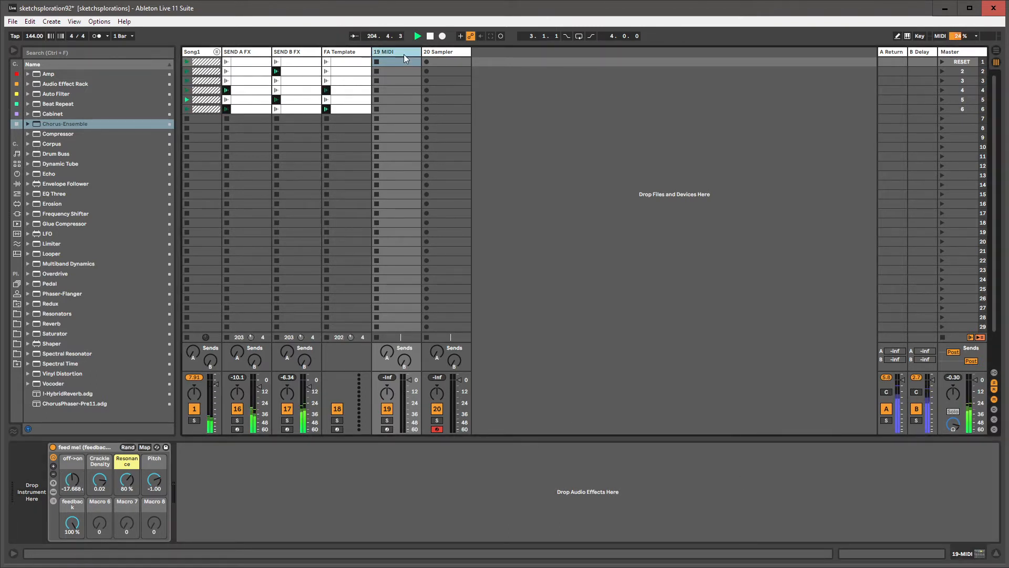
{"action": "left_click_drag", "start_coordinate": [73, 479], "coordinate": [72, 439]}
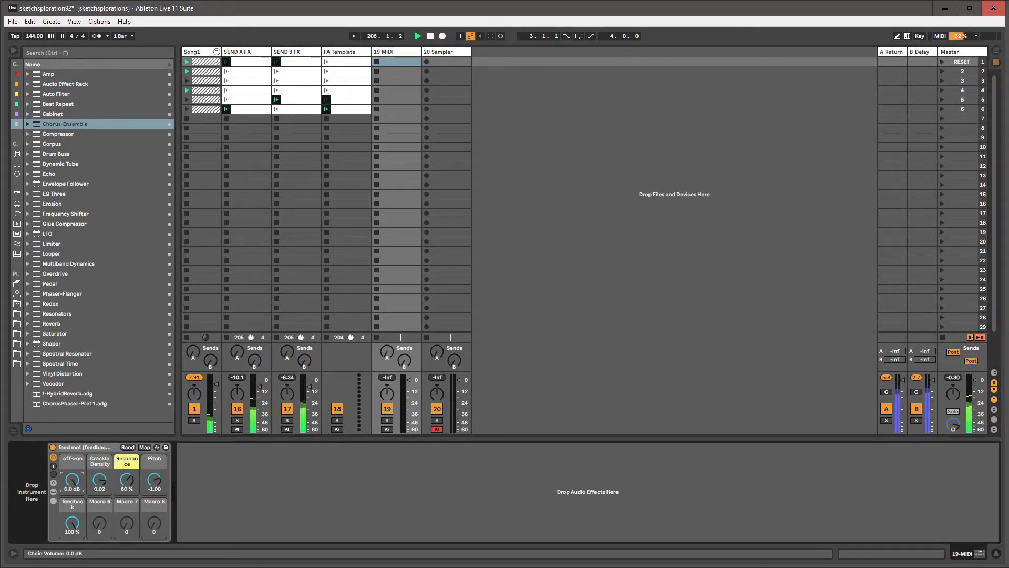
- Show the chain list of the feed me! rack and reveal the devices inside its single chain
{"action": "left_click", "coordinate": [47, 494]}
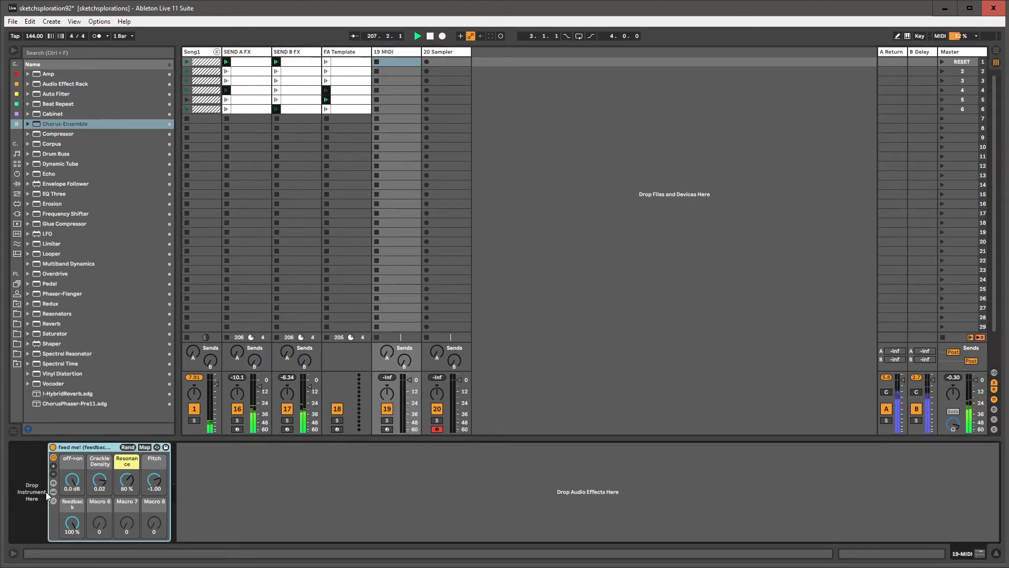
{"action": "left_click", "coordinate": [53, 500]}
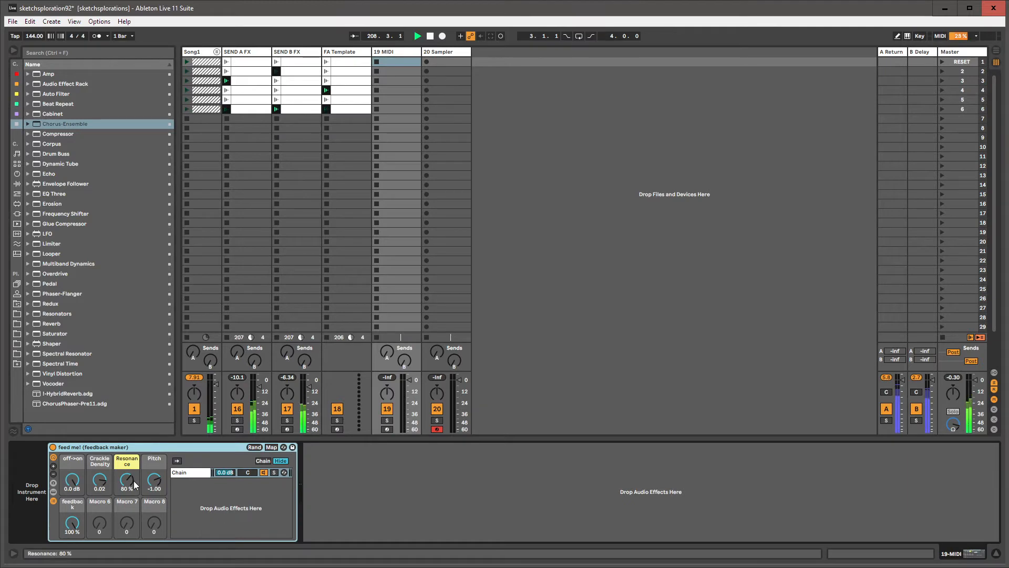
{"action": "left_click", "coordinate": [185, 472]}
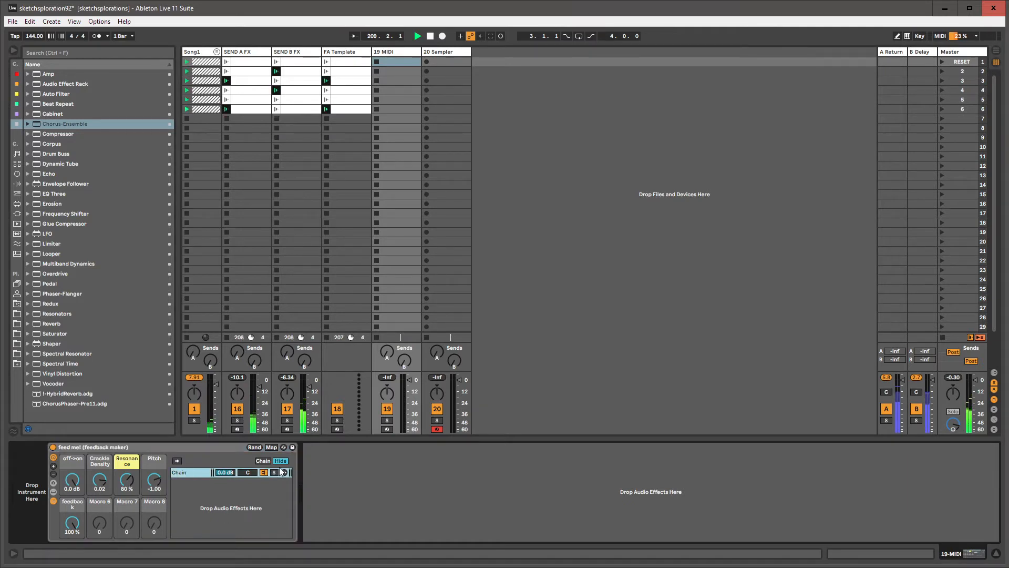
{"action": "double_click", "coordinate": [198, 473]}
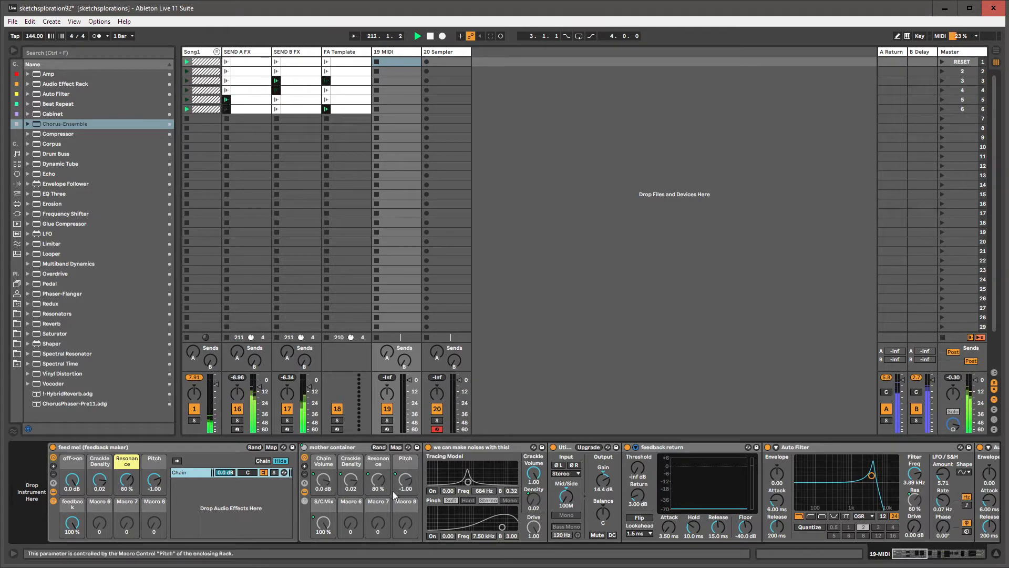
- Cycle the off->on macro to -inf dB and back to 0.0 dB, and inspect the feedback return device's sidechain settings
{"action": "left_click_drag", "start_coordinate": [72, 481], "coordinate": [72, 541]}
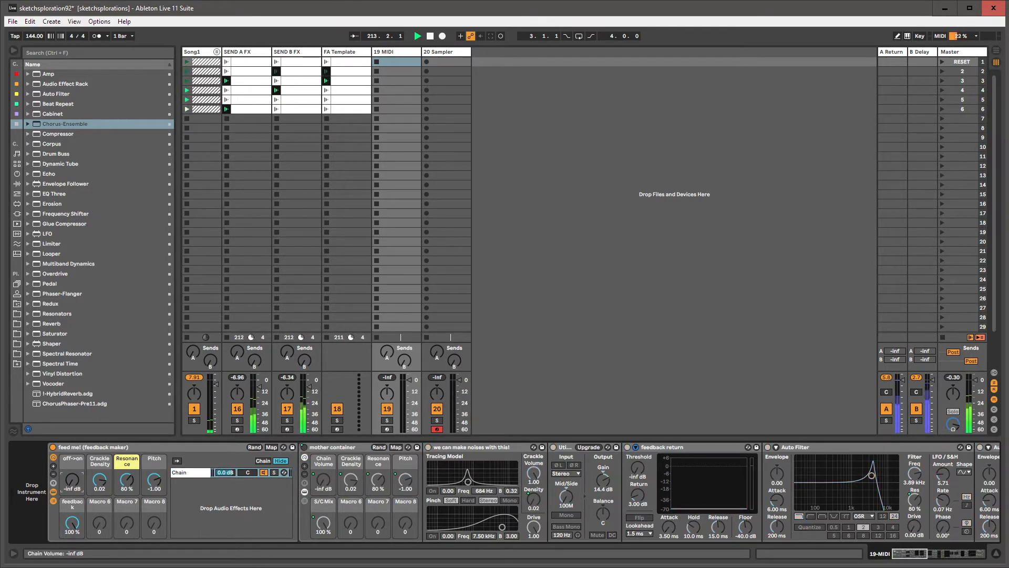
{"action": "left_click_drag", "start_coordinate": [72, 480], "coordinate": [73, 419]}
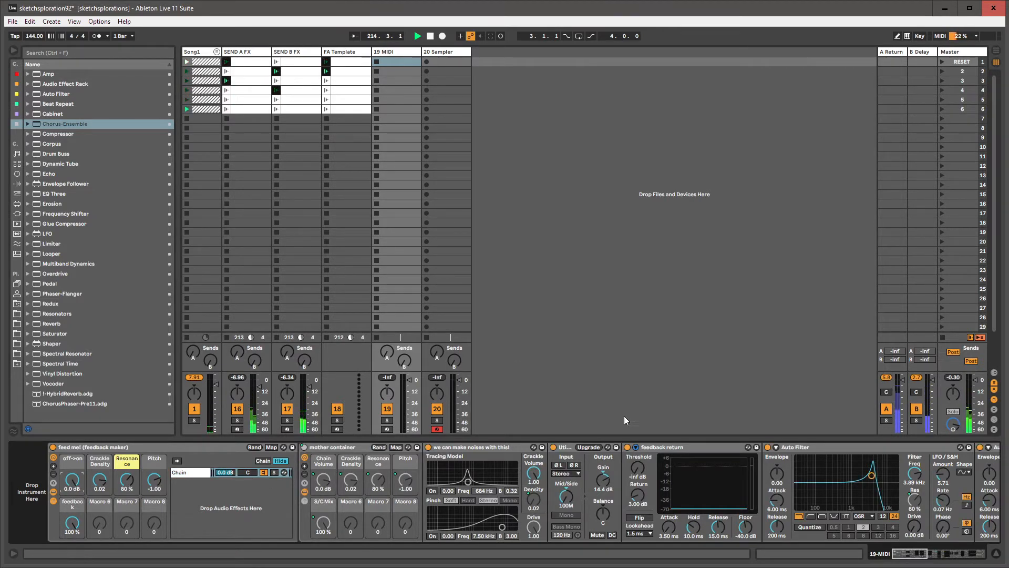
{"action": "left_click", "coordinate": [636, 447]}
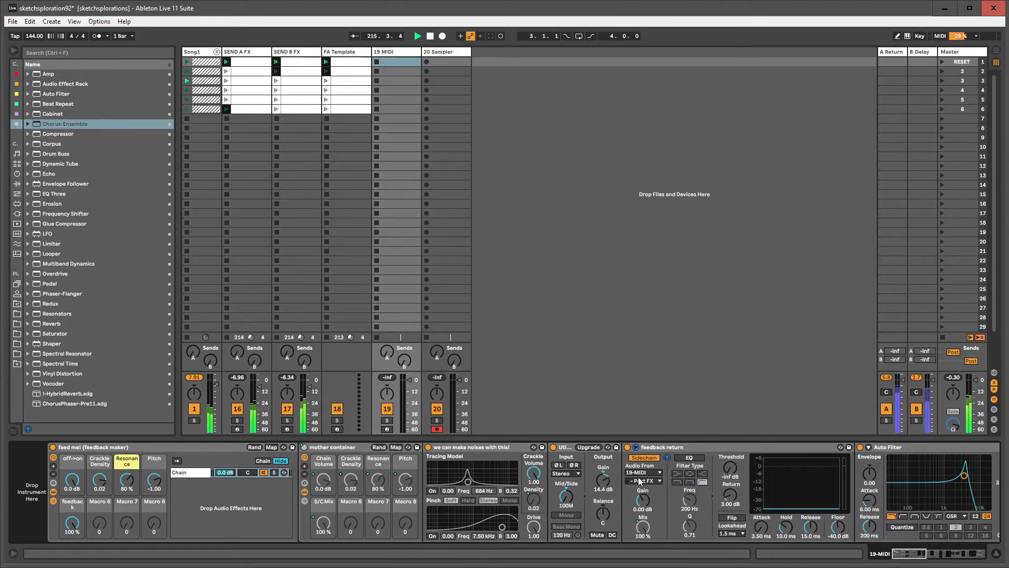
{"action": "left_click", "coordinate": [635, 448]}
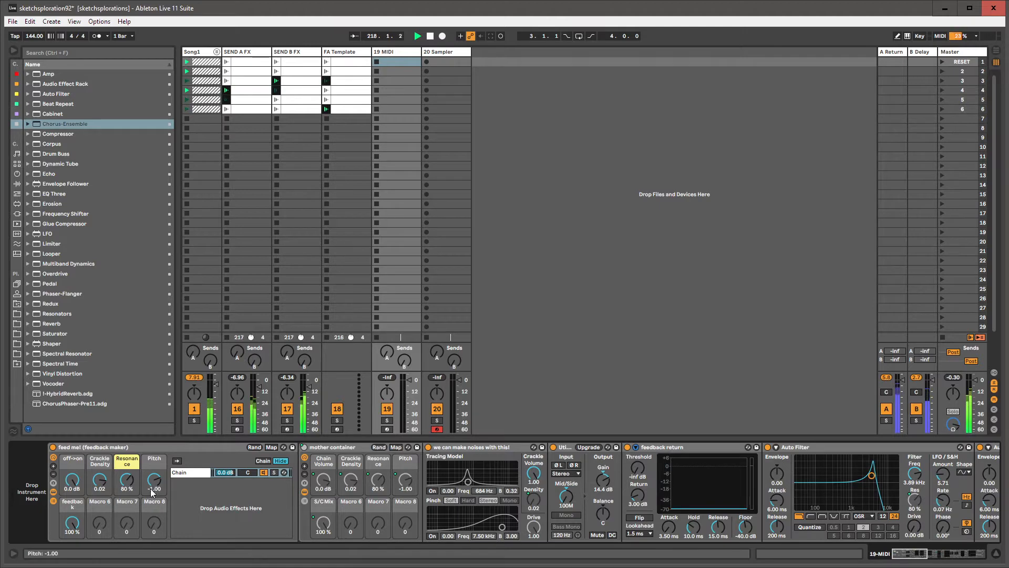
- Set the feed me! rack's Resonance macro to 0 % and Pitch to -26, and hide its chain list
{"action": "left_click_drag", "start_coordinate": [131, 481], "coordinate": [131, 533]}
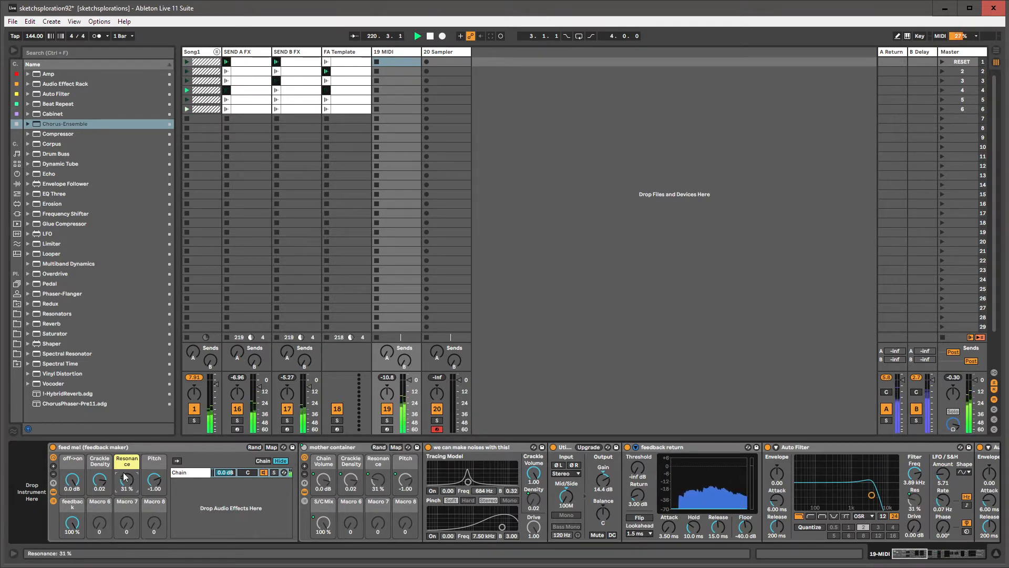
{"action": "left_click_drag", "start_coordinate": [126, 479], "coordinate": [126, 549]}
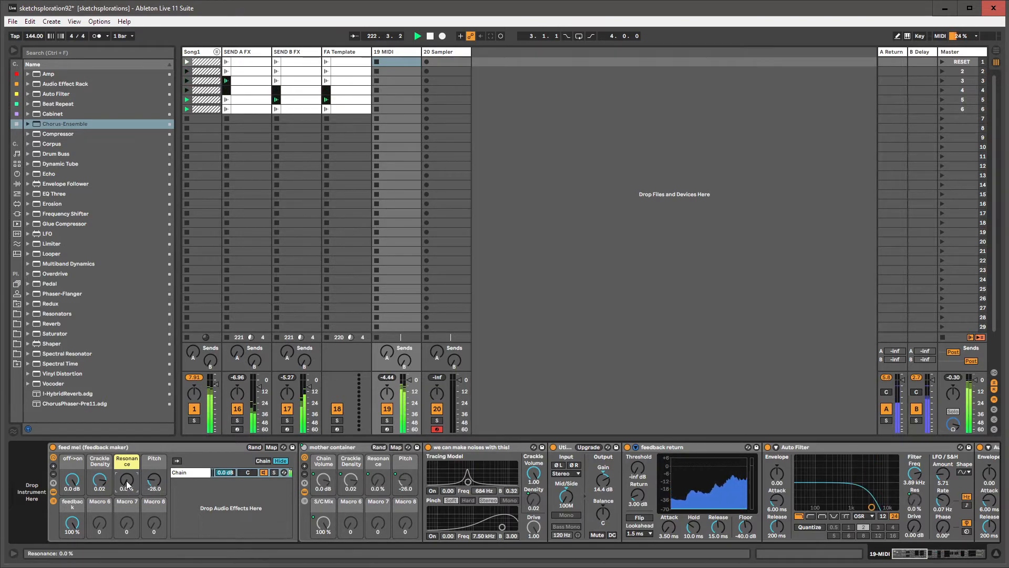
{"action": "left_click", "coordinate": [53, 501]}
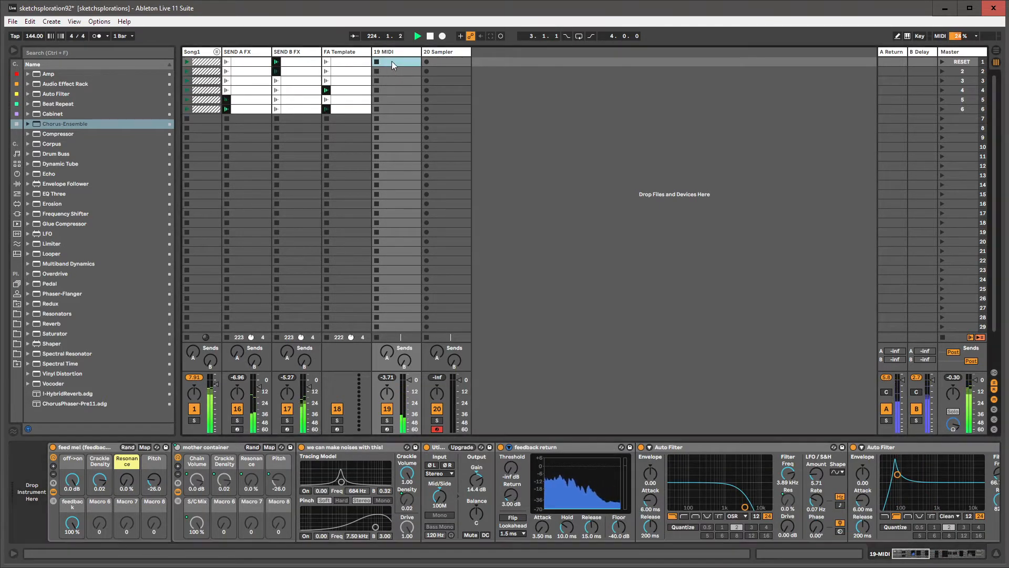
- Unfold the Song1 group and display the Kick track's devices
{"action": "left_click", "coordinate": [217, 52]}
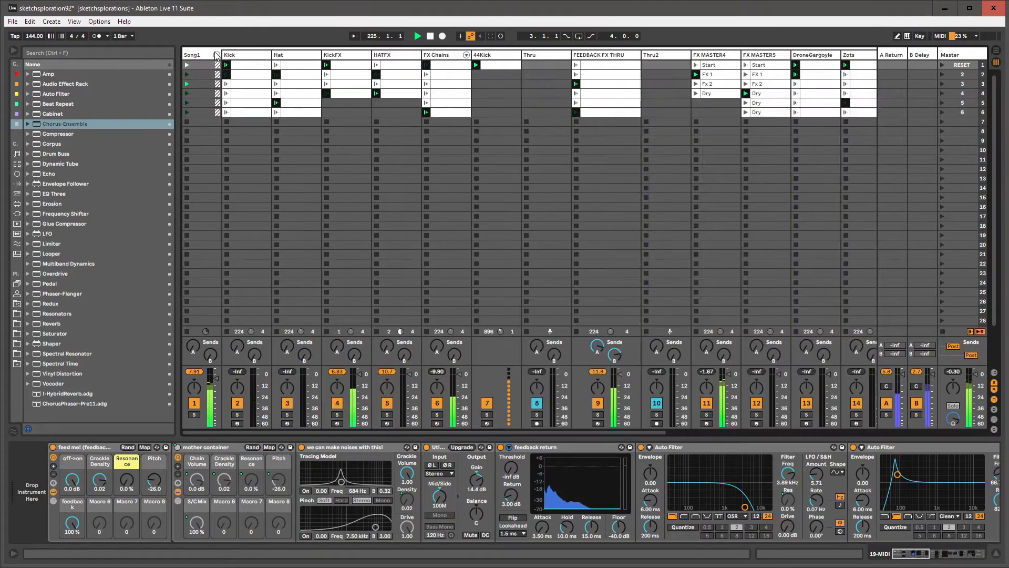
{"action": "left_click", "coordinate": [244, 55]}
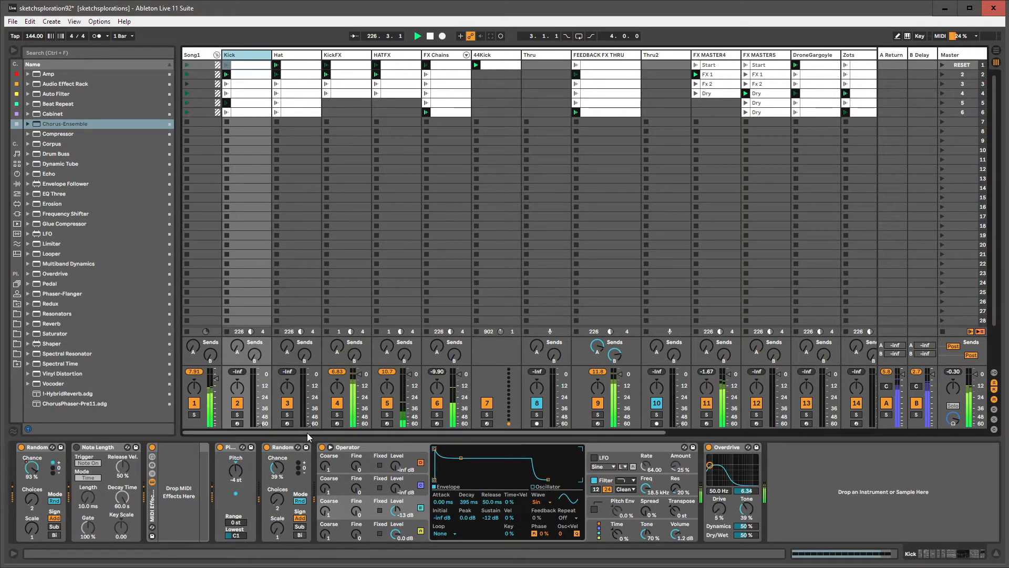
- Delete all empty scenes from scene 7 down, keeping only the first six
{"action": "left_click_drag", "start_coordinate": [307, 433], "coordinate": [848, 475]}
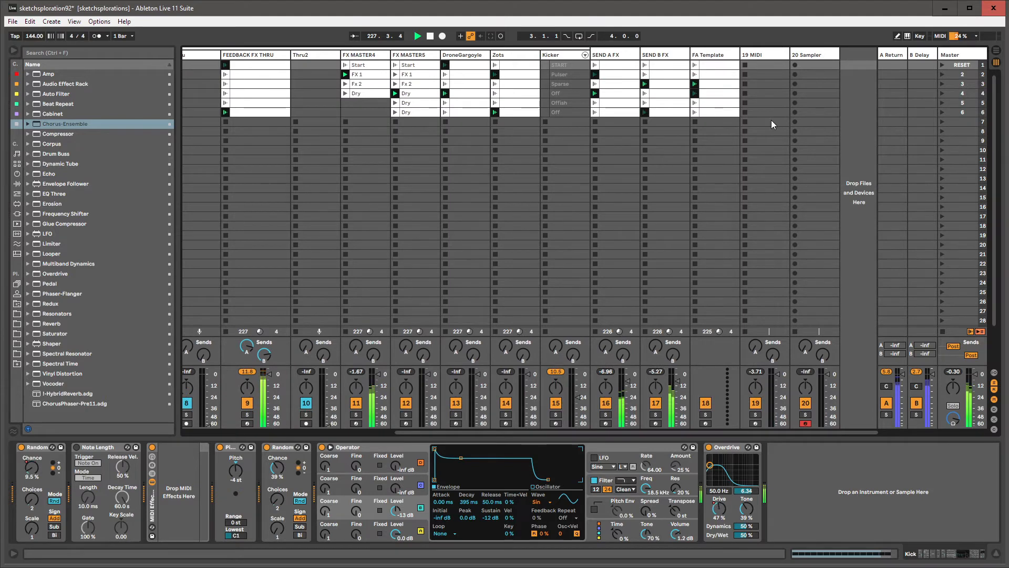
{"action": "left_click", "coordinate": [767, 122]}
{"action": "left_click", "coordinate": [952, 120]}
{"action": "scroll", "coordinate": [952, 120], "scroll_direction": "down", "scroll_amount": 3}
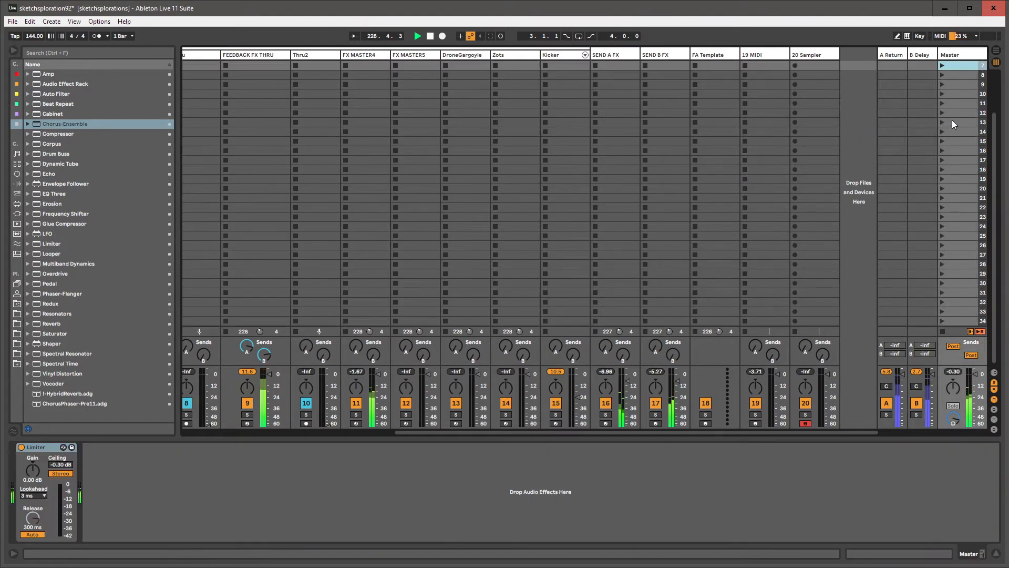
{"action": "left_click", "coordinate": [957, 320], "text": "shift"}
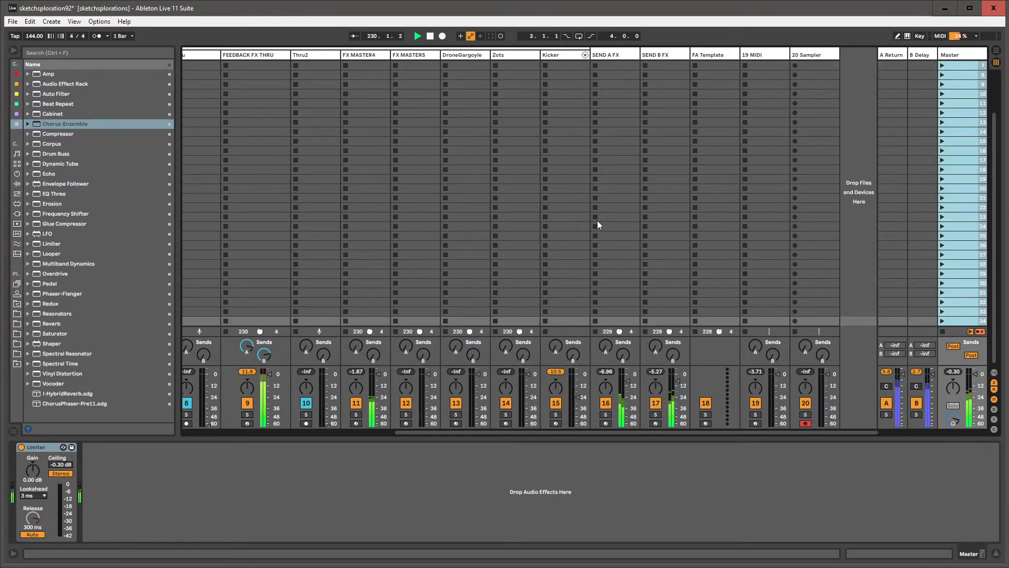
{"action": "scroll", "coordinate": [597, 220], "scroll_direction": "up", "scroll_amount": 3}
{"action": "key", "text": "Delete"}
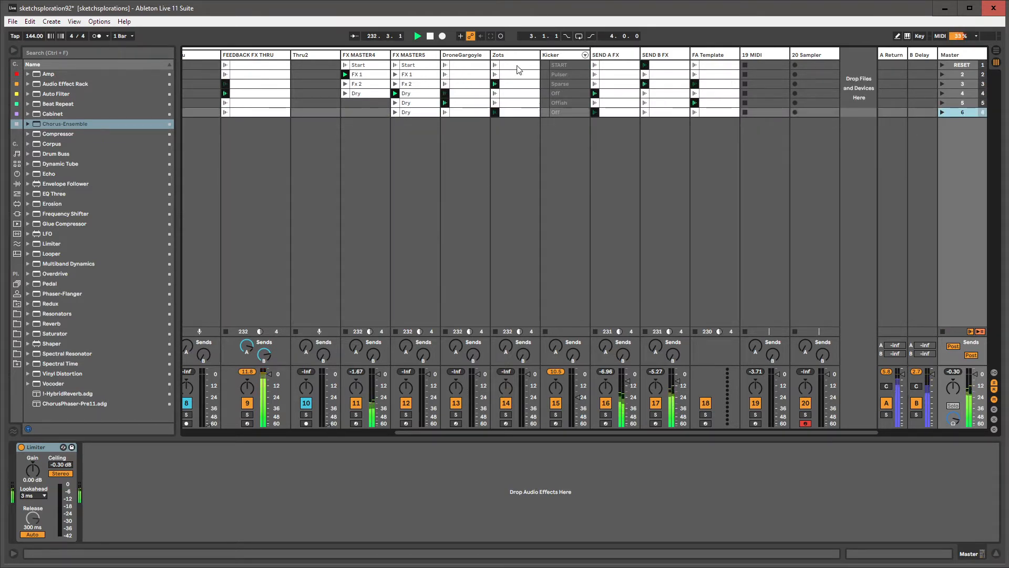
- Open the Start clip on the FX MASTERS track and step down through its FX and Dry clips
{"action": "left_click", "coordinate": [409, 94]}
{"action": "left_click_drag", "start_coordinate": [406, 433], "coordinate": [279, 433]}
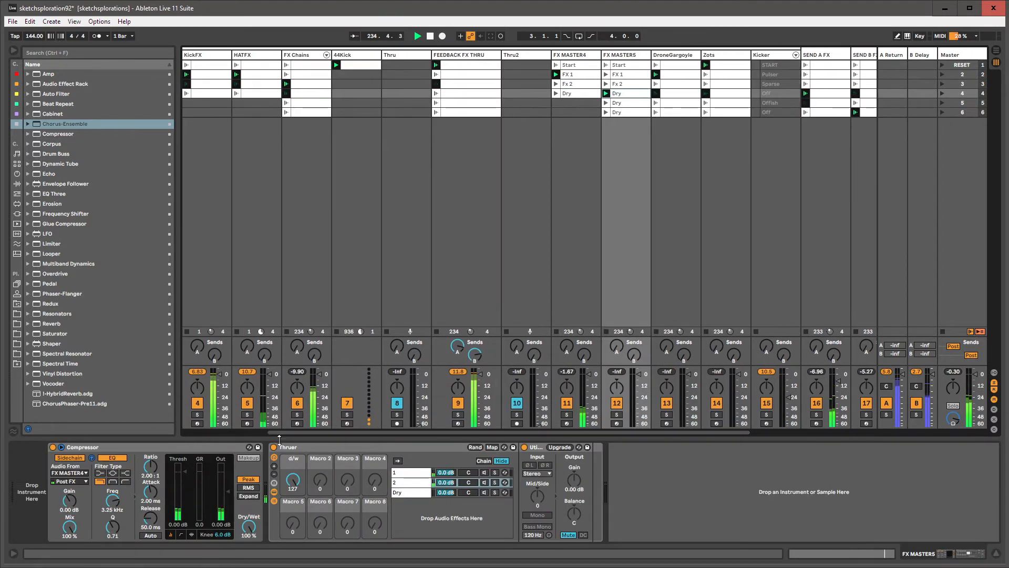
{"action": "left_click", "coordinate": [576, 65]}
{"action": "left_click", "coordinate": [617, 65]}
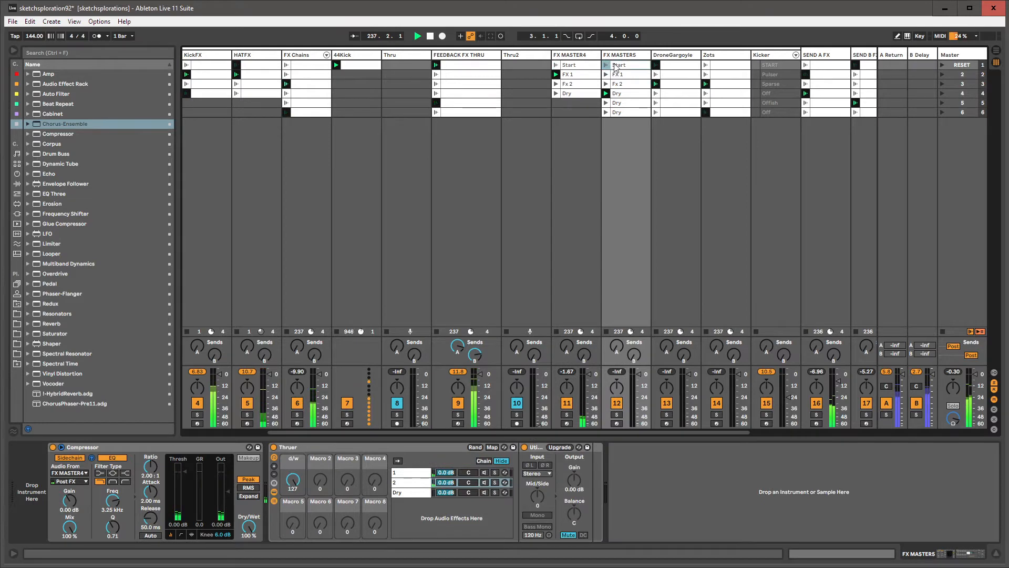
{"action": "double_click", "coordinate": [616, 65]}
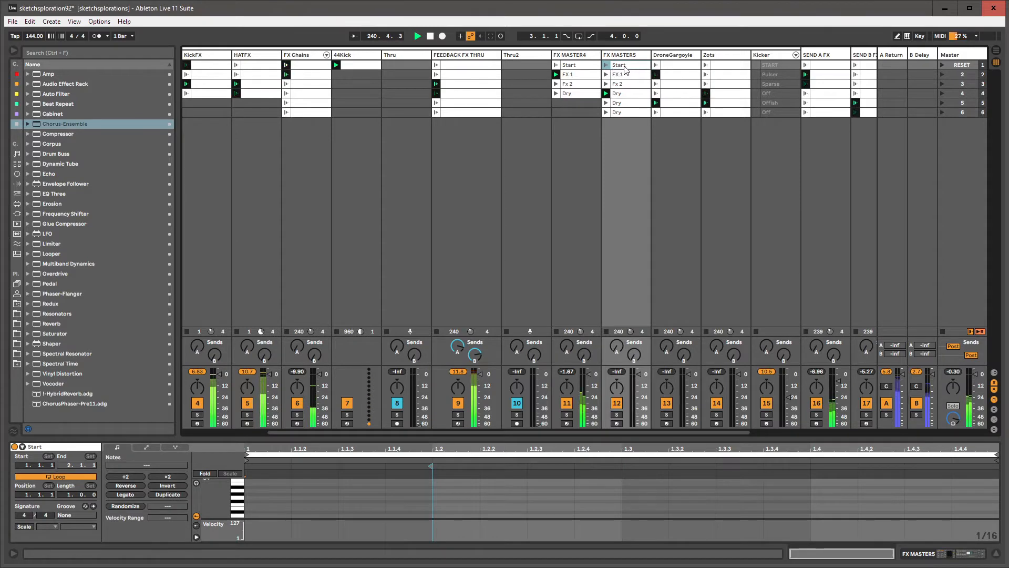
{"action": "key", "text": "Down"}
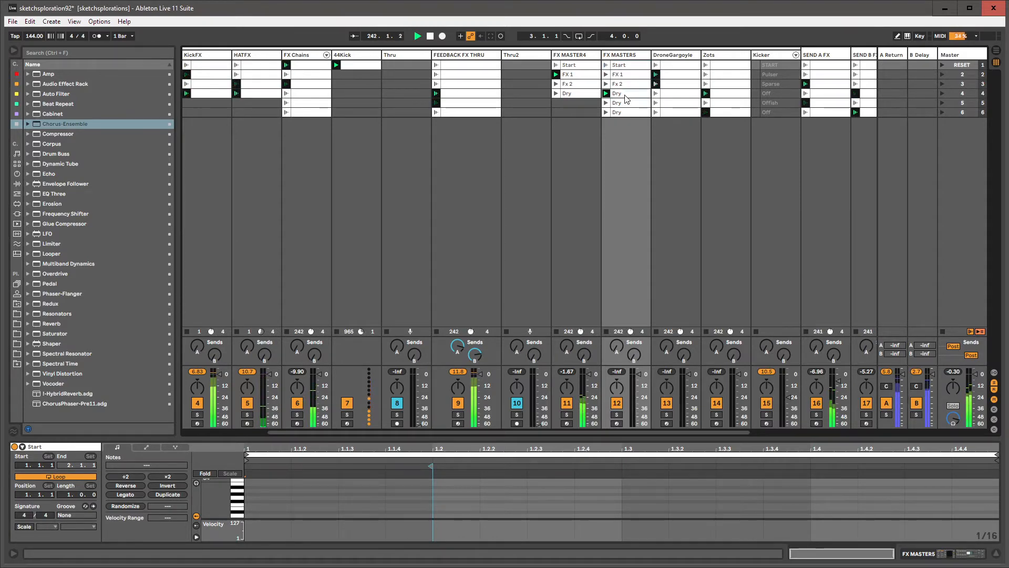
{"action": "key", "text": "Down"}
{"action": "key", "text": "Down"}
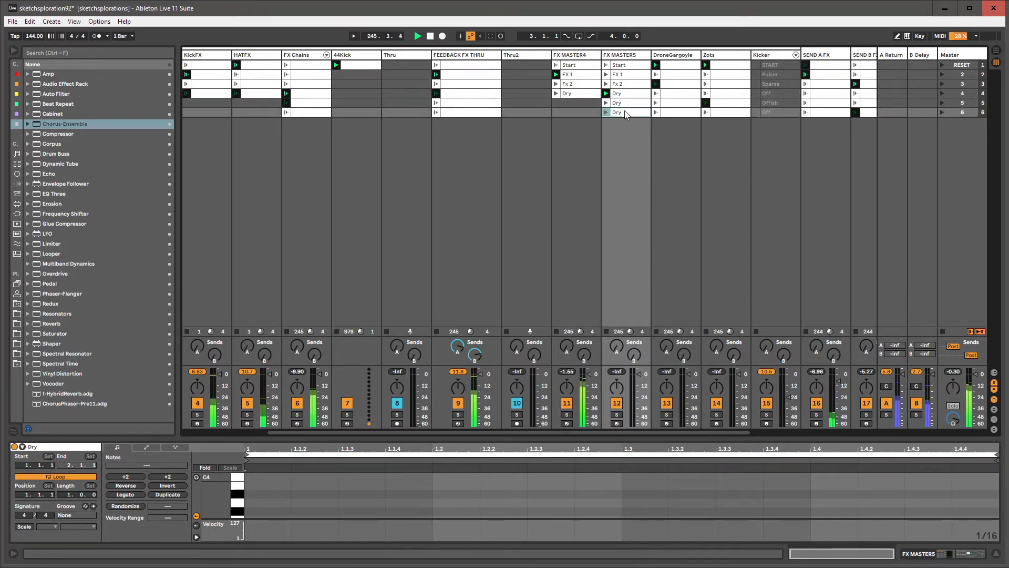
- Launch the FX 1 clip on FX MASTERS and show the track's devices with Thruer chain 1 selected
{"action": "left_click", "coordinate": [627, 76]}
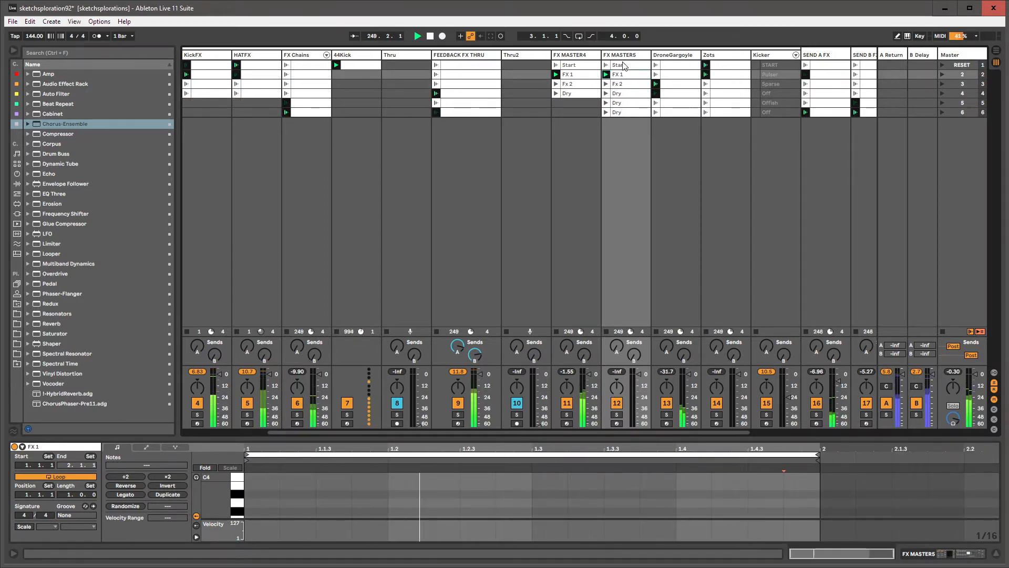
{"action": "double_click", "coordinate": [621, 55]}
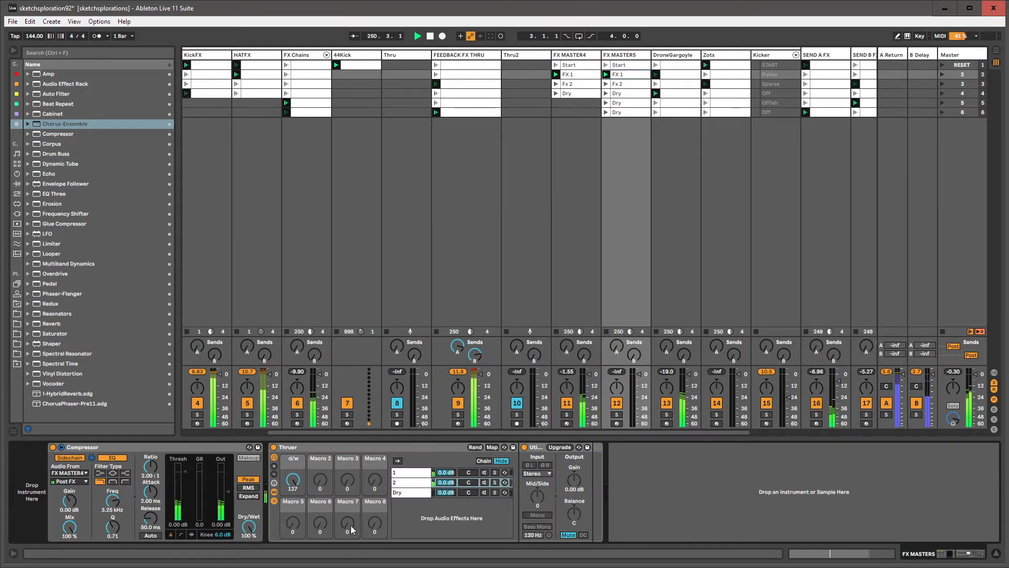
{"action": "left_click", "coordinate": [407, 475]}
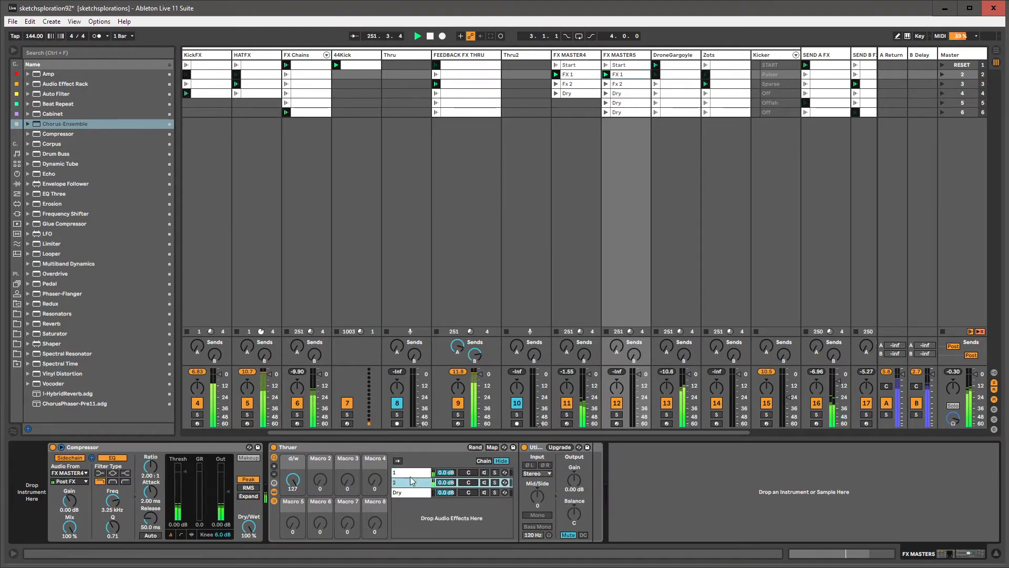
{"action": "left_click", "coordinate": [413, 472]}
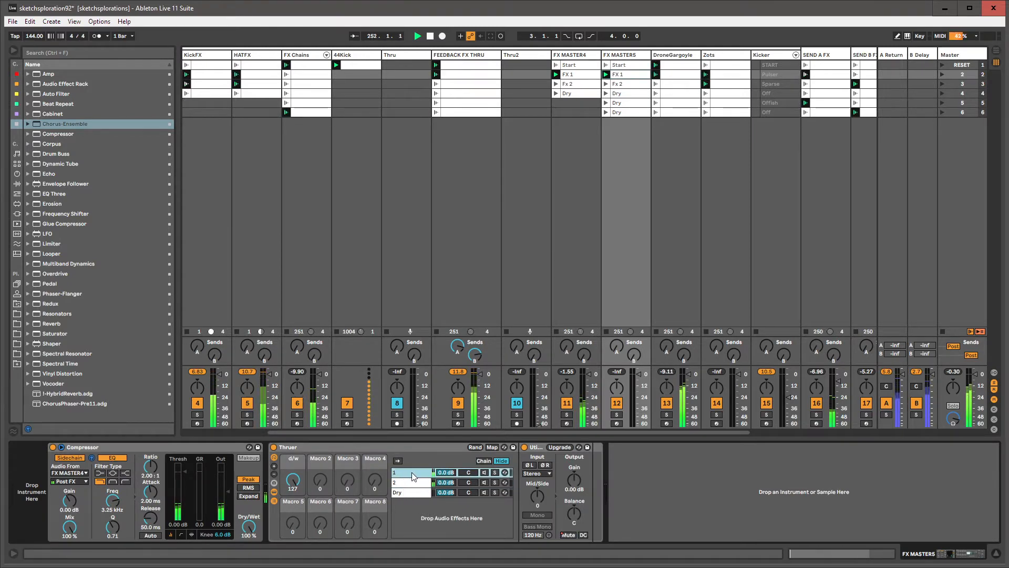
- Launch the FX 2 clip on FX MASTERS and compare chains 1 and 2 of the Thruer rack
{"action": "left_click", "coordinate": [606, 85]}
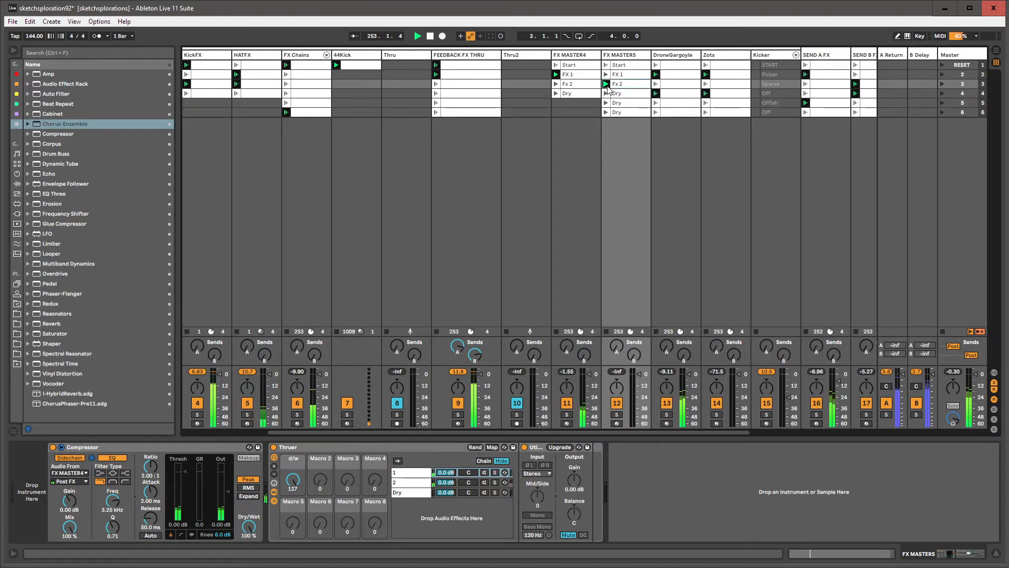
{"action": "left_click", "coordinate": [418, 483]}
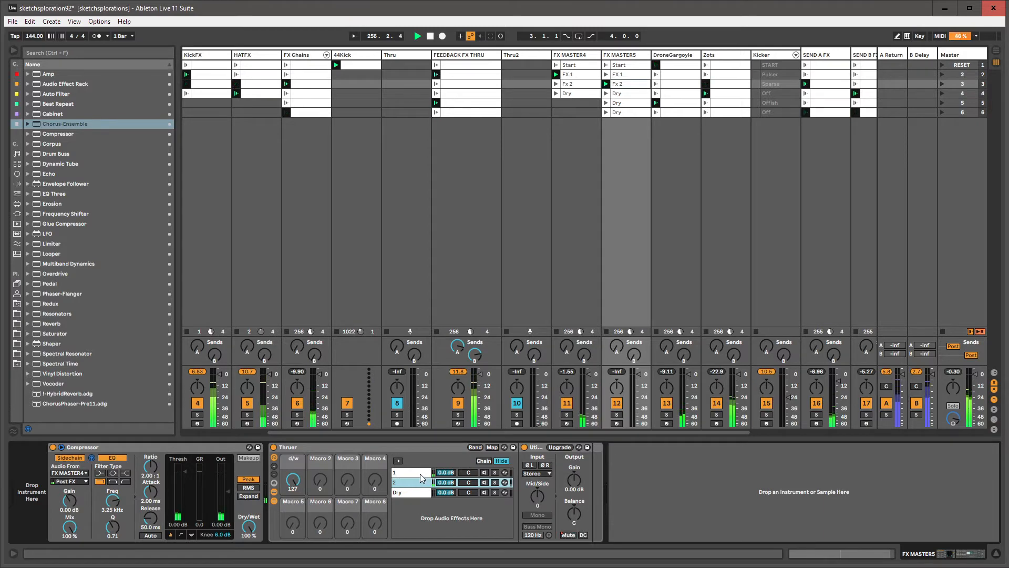
{"action": "left_click", "coordinate": [420, 474]}
{"action": "left_click", "coordinate": [419, 485]}
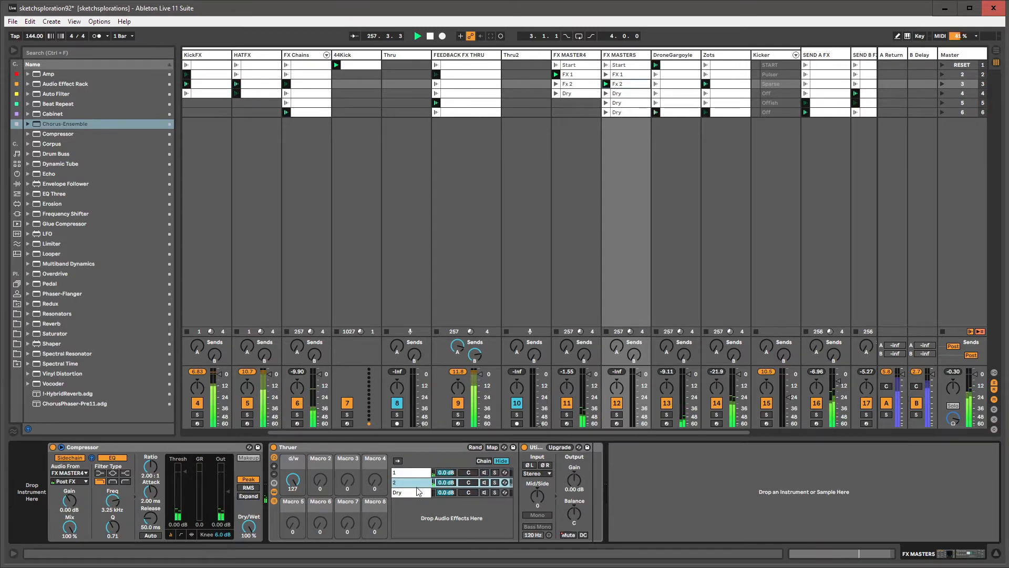
- Switch FX MASTERS back to its FX 1 clip and look at chain 1 in the Thruer rack
{"action": "left_click", "coordinate": [606, 82]}
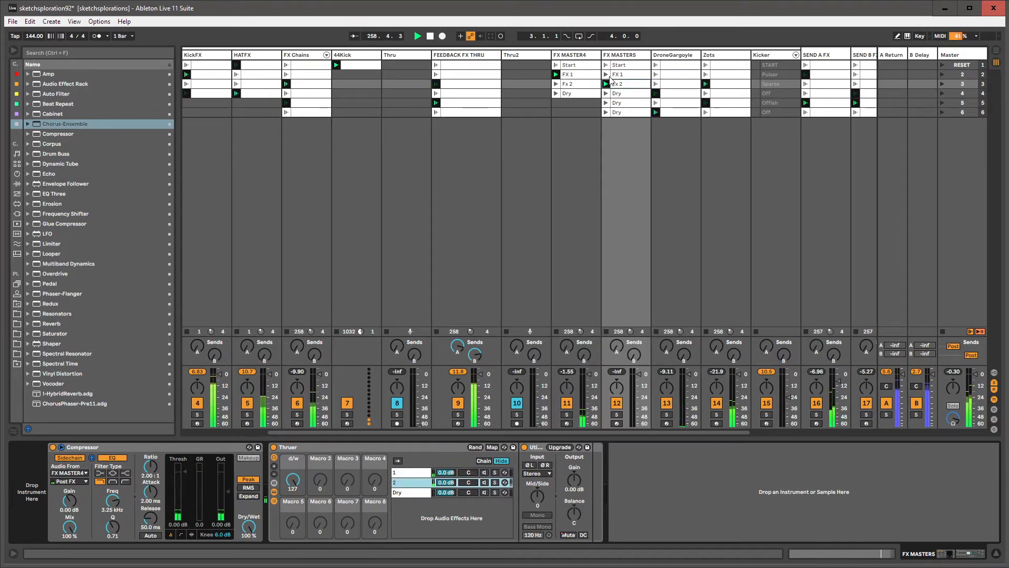
{"action": "left_click", "coordinate": [463, 473]}
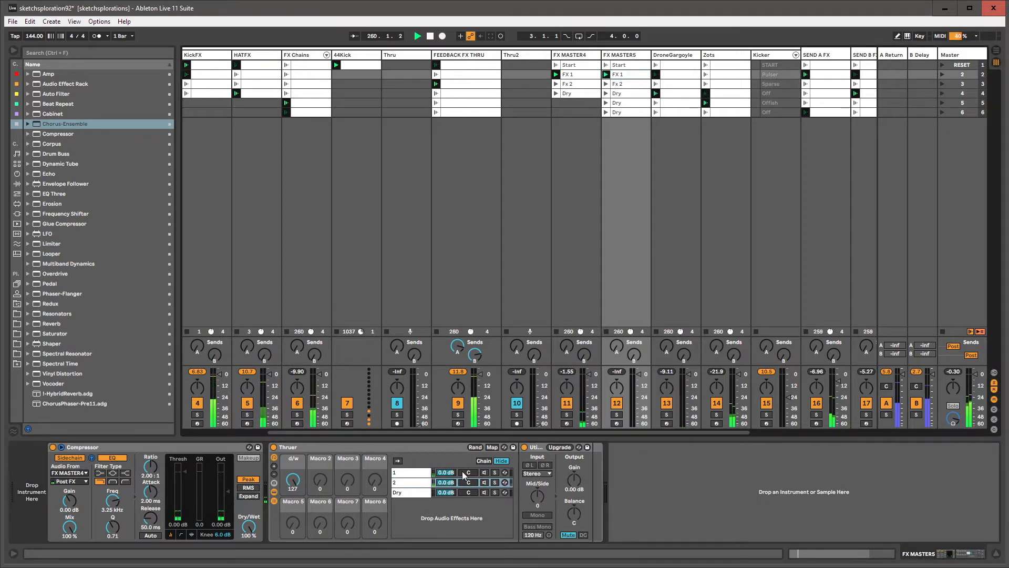
- Compare chains 1 and 2 of the Thruer rack, and look at the devices on the FX MASTER4 and FX MASTERS tracks
{"action": "left_click", "coordinate": [416, 479]}
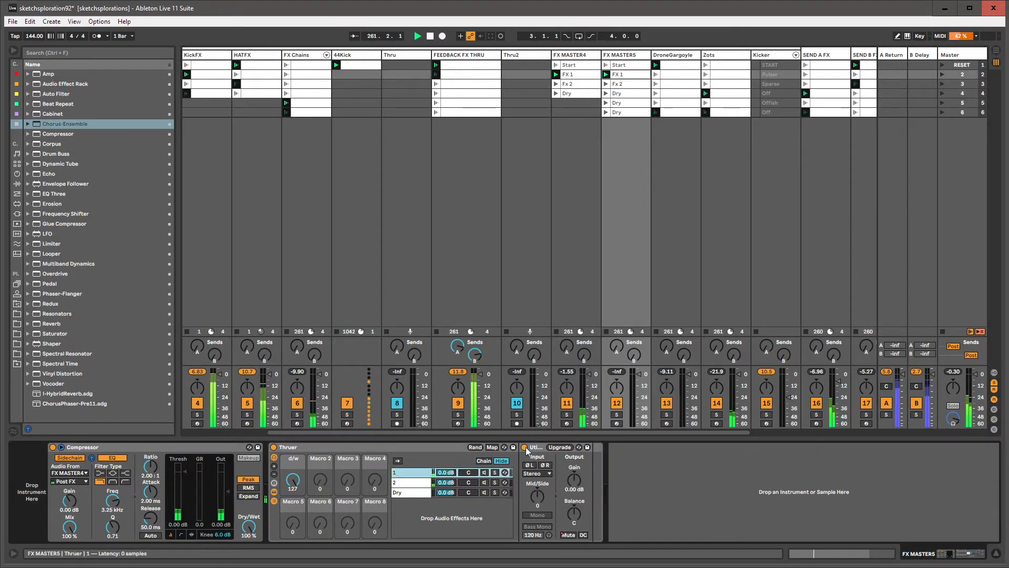
{"action": "left_click", "coordinate": [623, 55]}
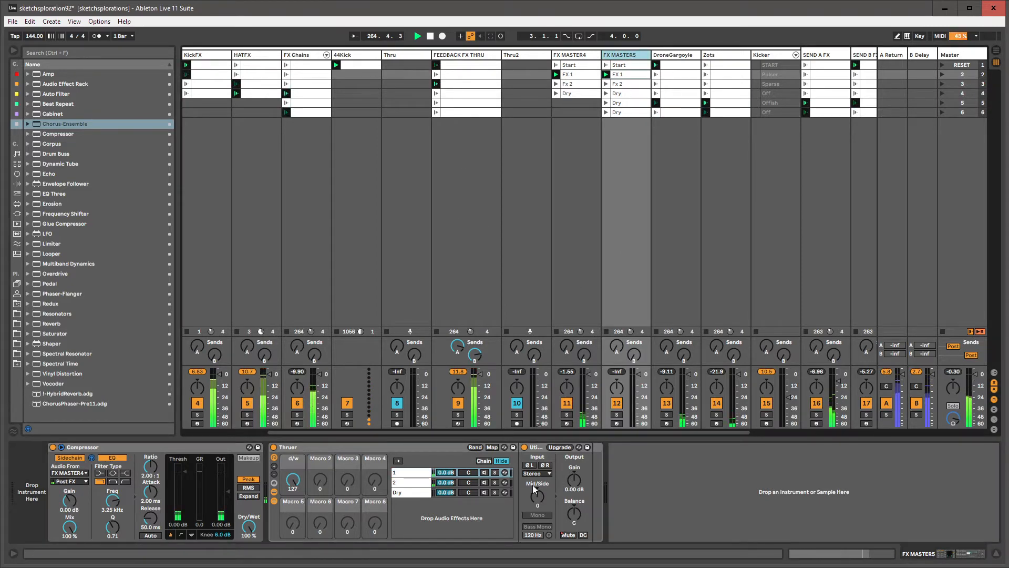
{"action": "left_click", "coordinate": [406, 482]}
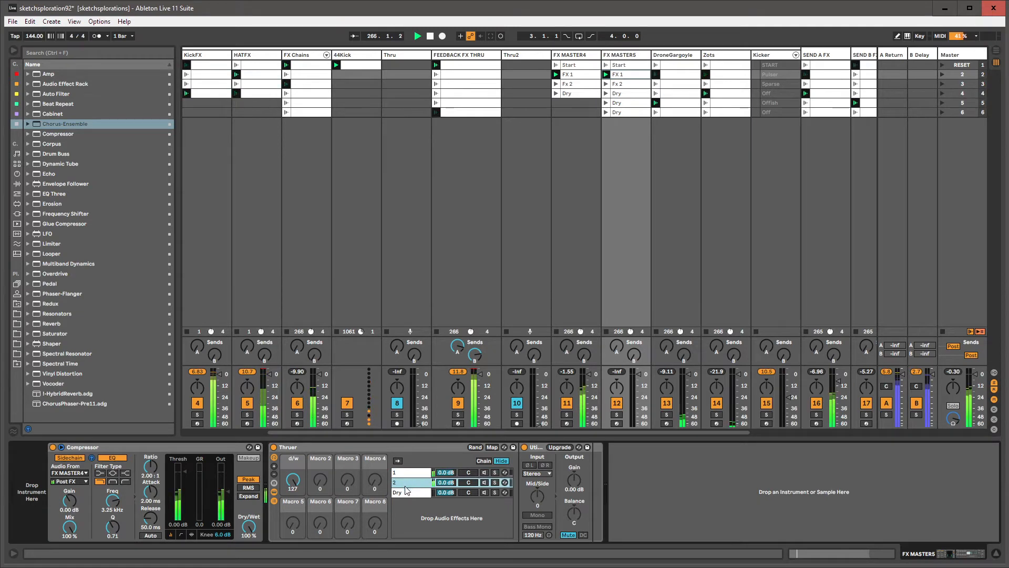
{"action": "left_click", "coordinate": [576, 57]}
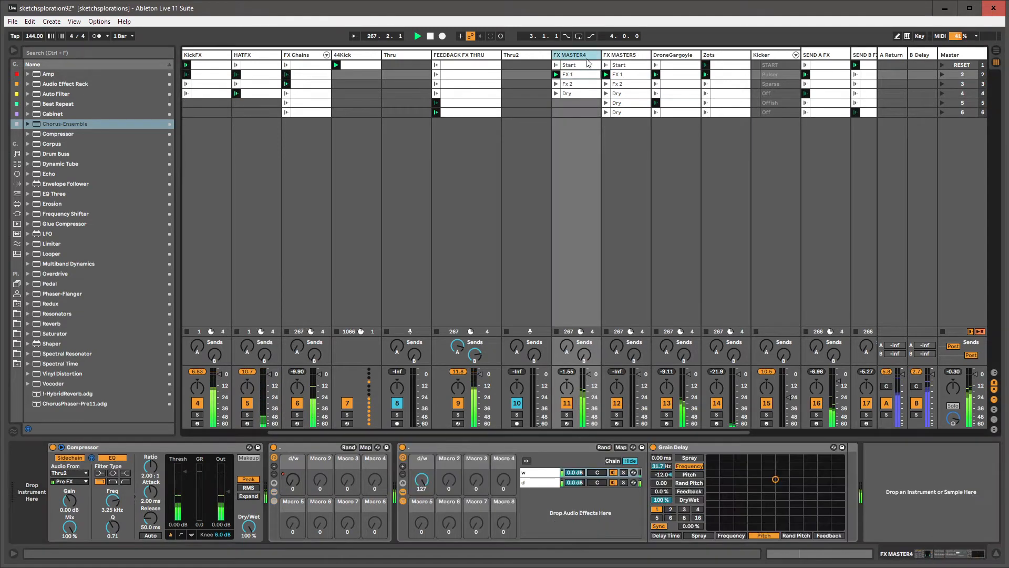
{"action": "left_click", "coordinate": [621, 58]}
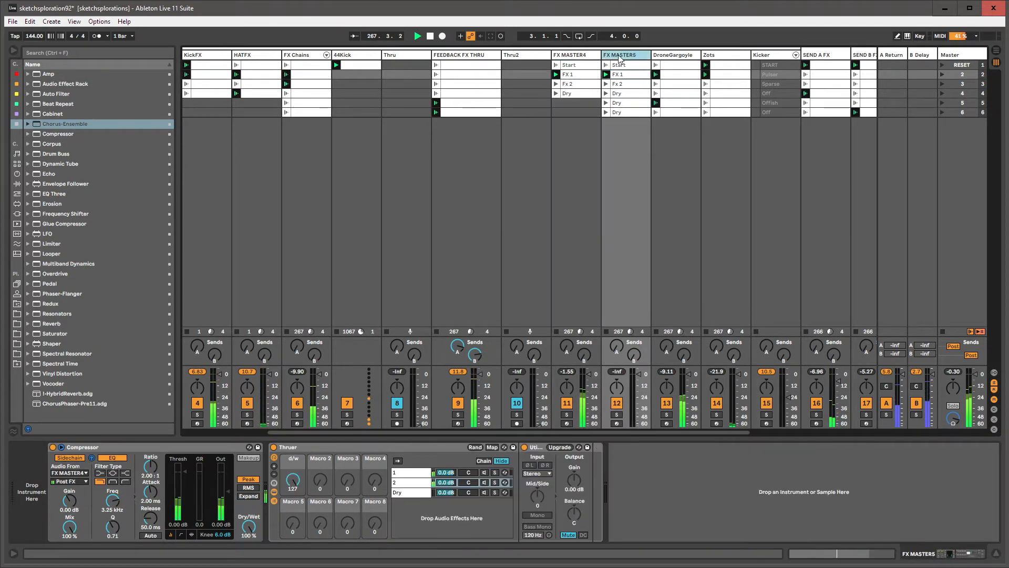
- Delete all clips below FX 1 on the FX MASTERS track and move the FX 1 clip into the first scene, replacing Start
{"action": "left_click", "coordinate": [623, 85]}
{"action": "left_click", "coordinate": [620, 111], "text": "shift"}
{"action": "key", "text": "Delete"}
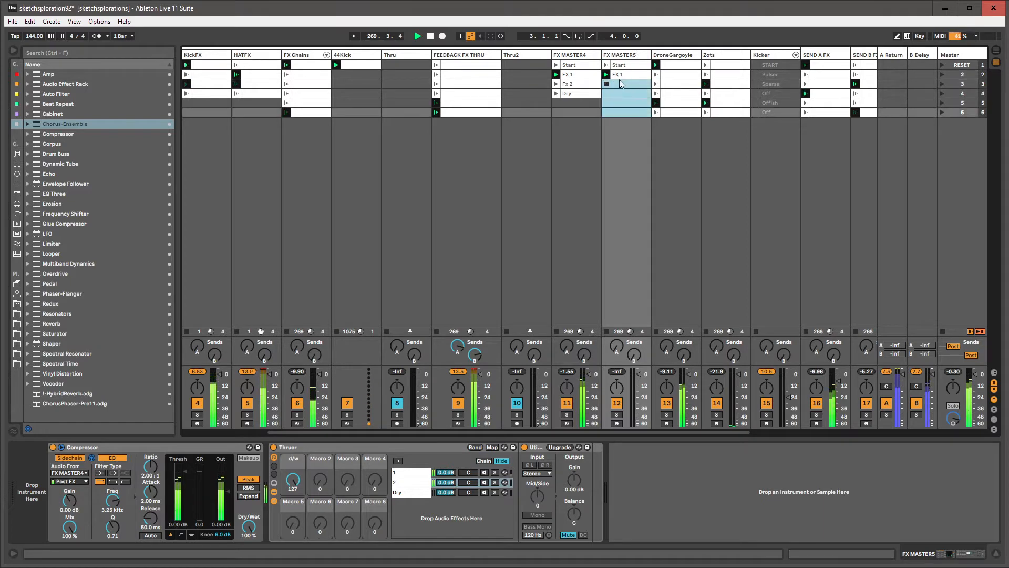
{"action": "left_click", "coordinate": [618, 84]}
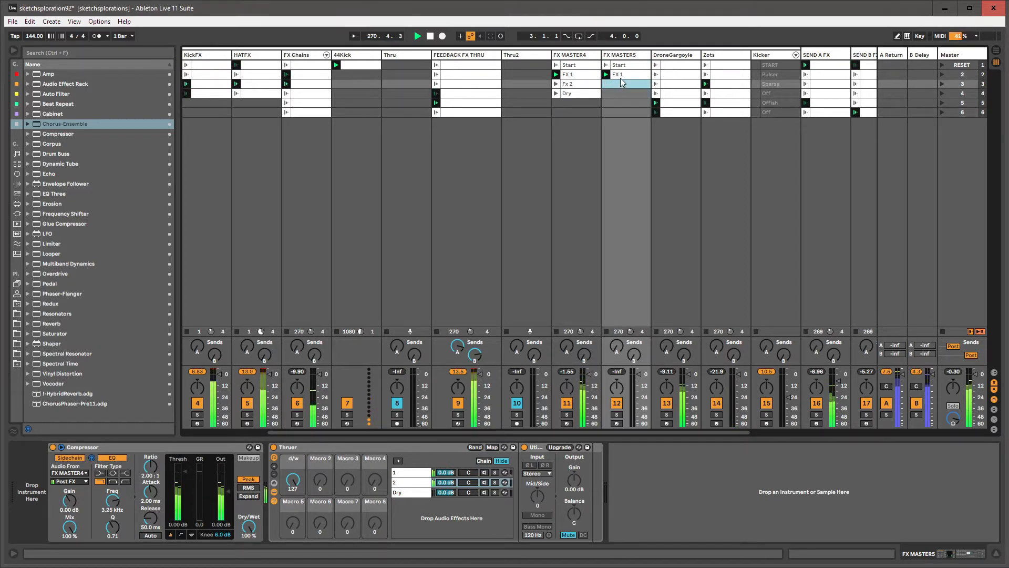
{"action": "left_click_drag", "start_coordinate": [621, 76], "coordinate": [621, 66]}
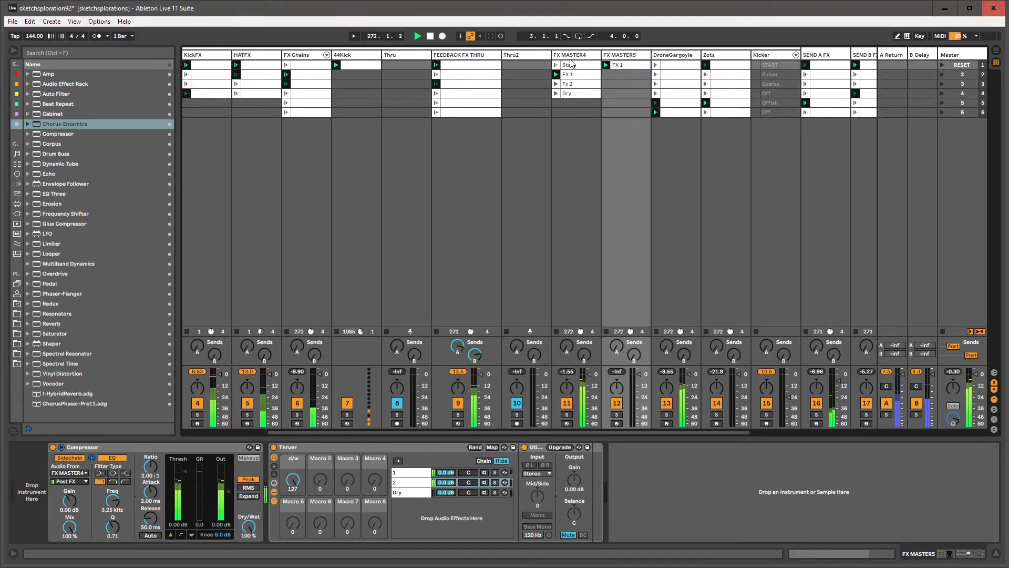
- Launch the Fx 2 clip on the FX MASTER4 track and delete that track's Dry clip
{"action": "left_click", "coordinate": [571, 64]}
{"action": "left_click", "coordinate": [572, 77]}
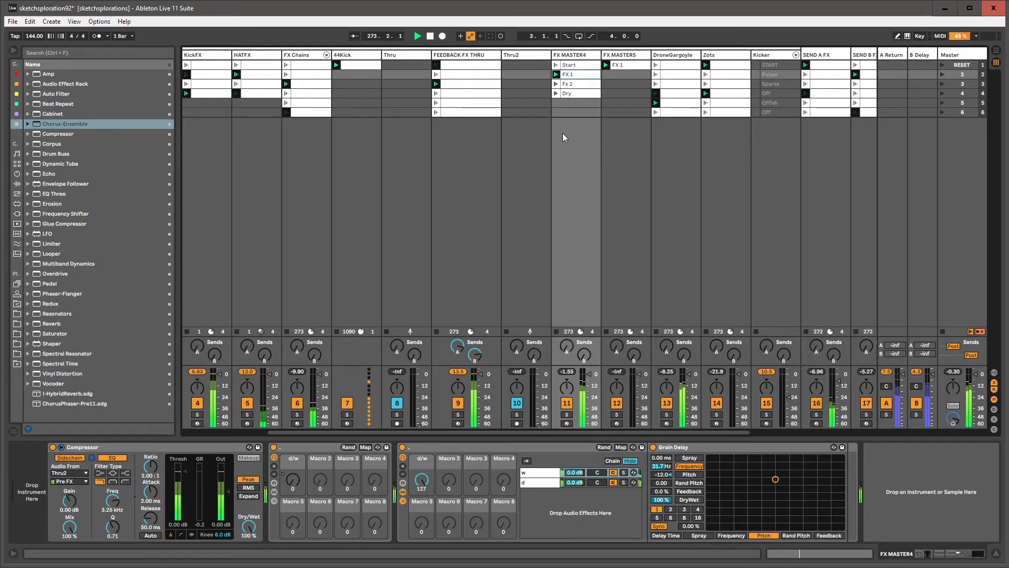
{"action": "left_click", "coordinate": [556, 84]}
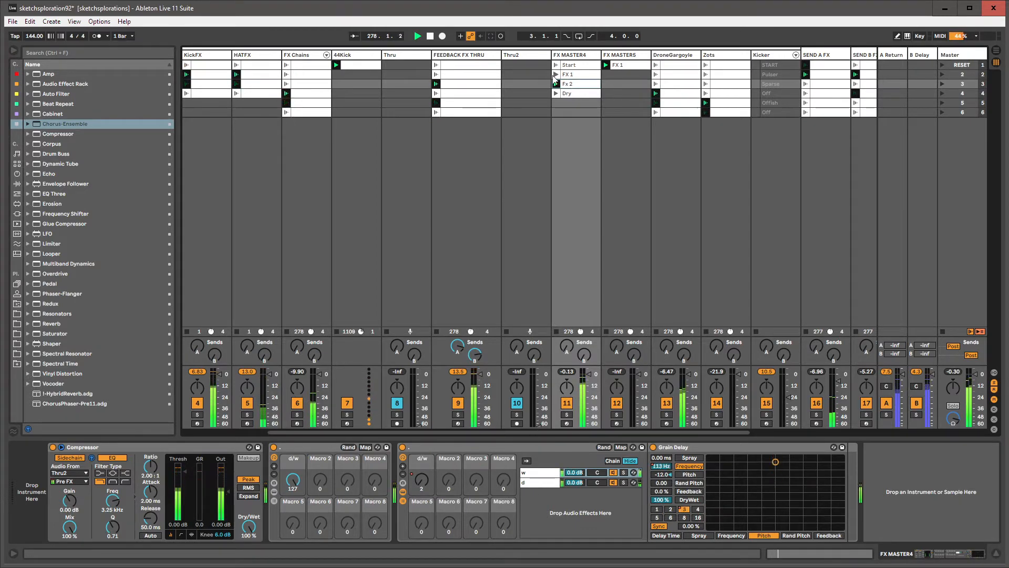
{"action": "left_click", "coordinate": [569, 94]}
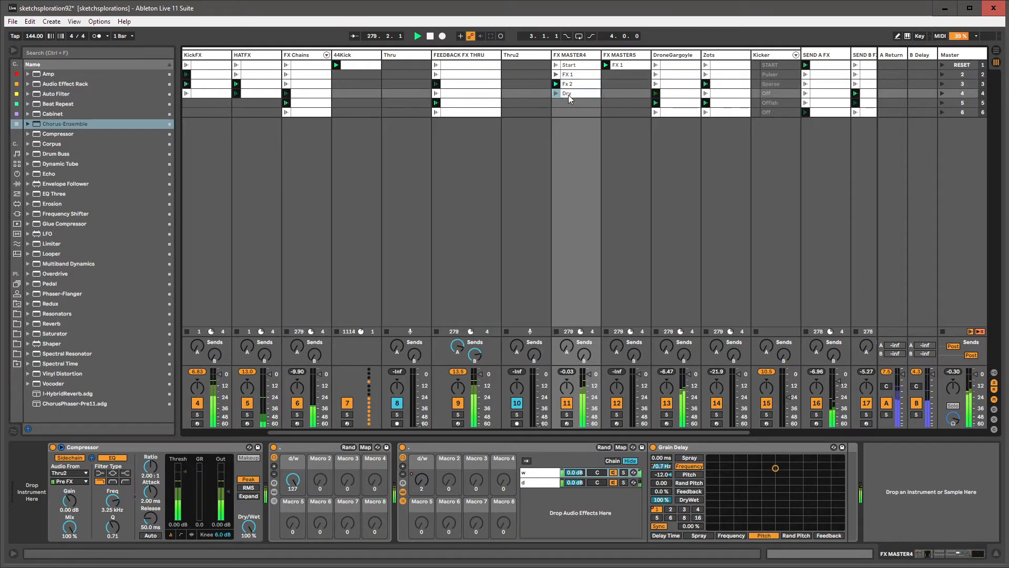
{"action": "key", "text": "Delete"}
- Launch the FX 1 clip on FX MASTER4 and examine the track's two effect racks
{"action": "left_click", "coordinate": [571, 83]}
{"action": "left_click", "coordinate": [574, 66]}
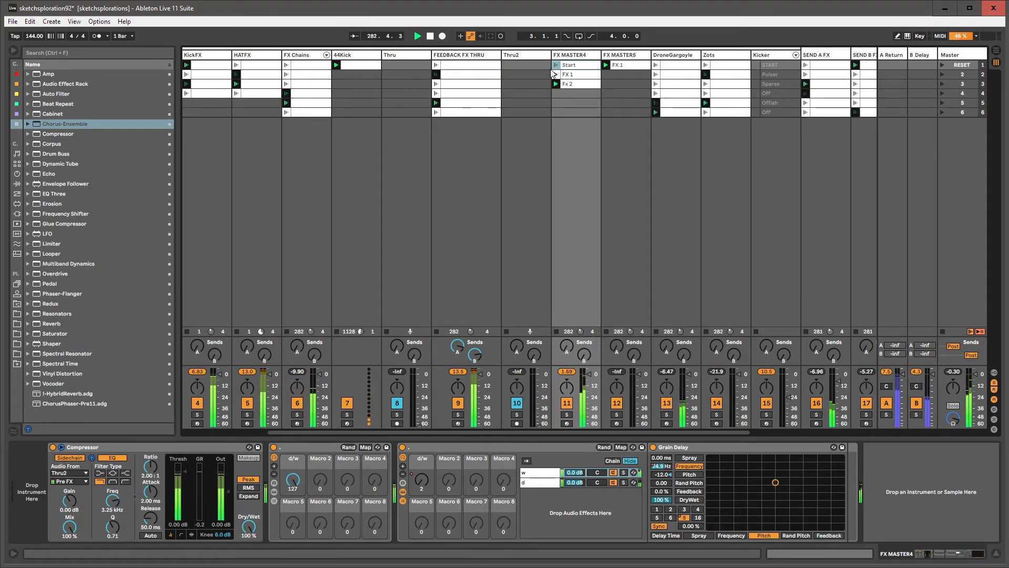
{"action": "left_click", "coordinate": [556, 74]}
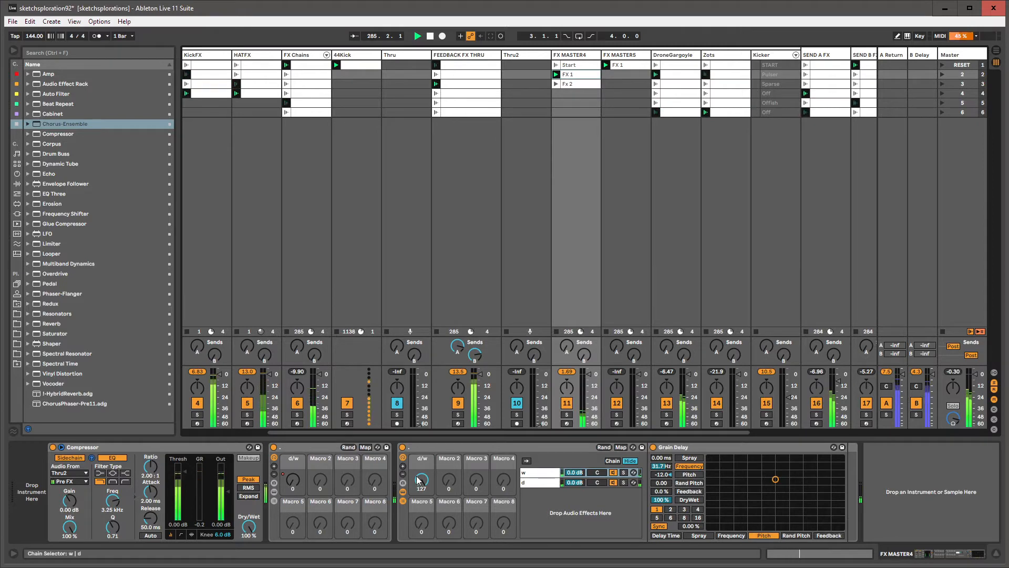
{"action": "left_click", "coordinate": [424, 452]}
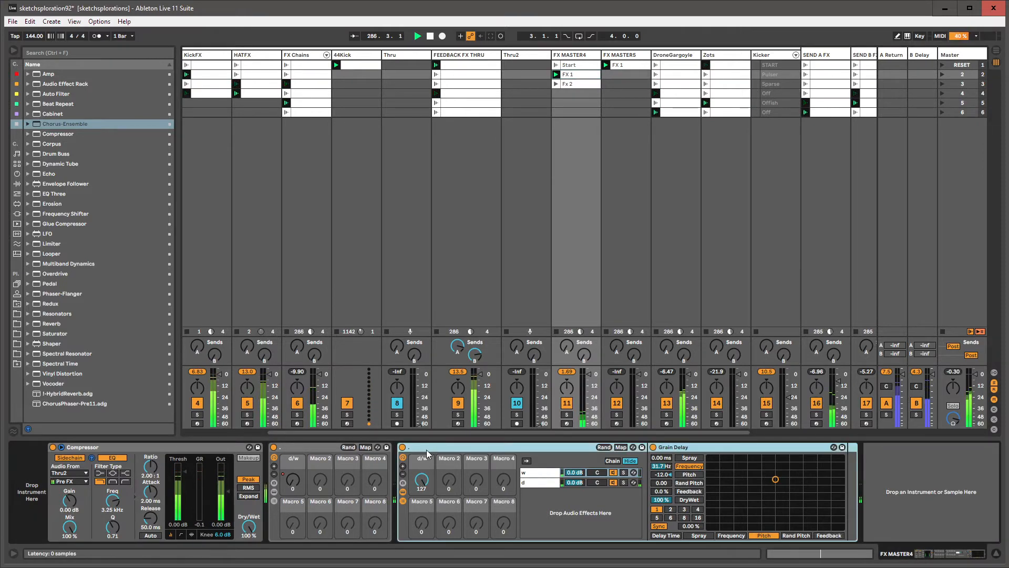
{"action": "left_click", "coordinate": [319, 449]}
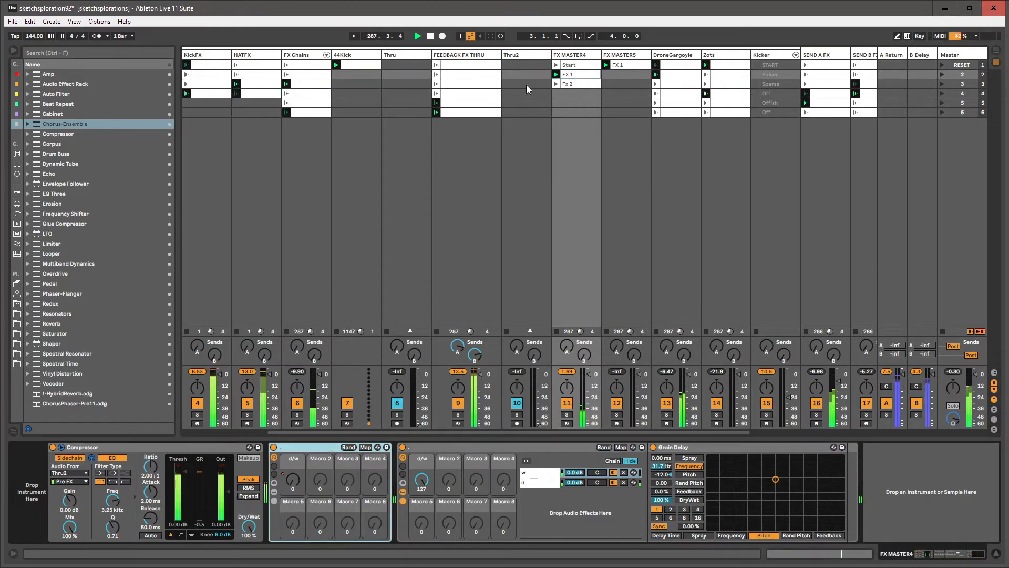
- Launch the Fx 2 clip on FX MASTER4, and briefly bypass and re-enable the rack containing Grain Delay
{"action": "left_click", "coordinate": [556, 84]}
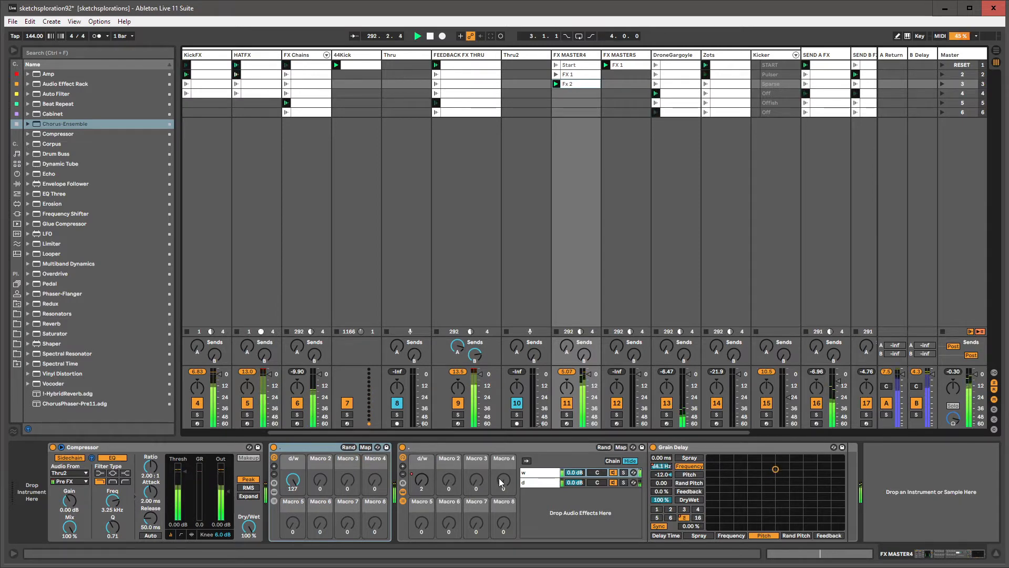
{"action": "left_click", "coordinate": [533, 477]}
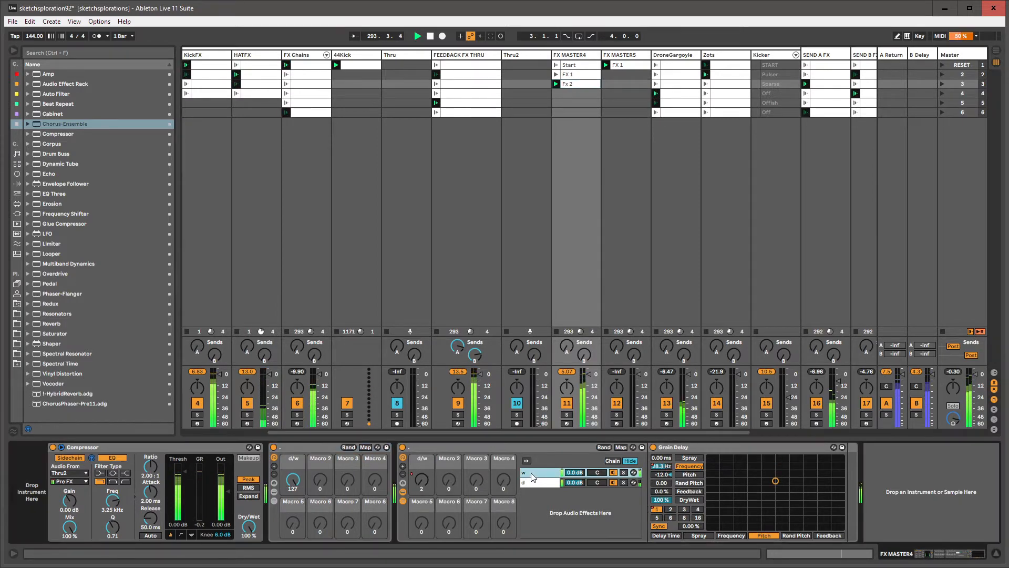
{"action": "left_click", "coordinate": [403, 447]}
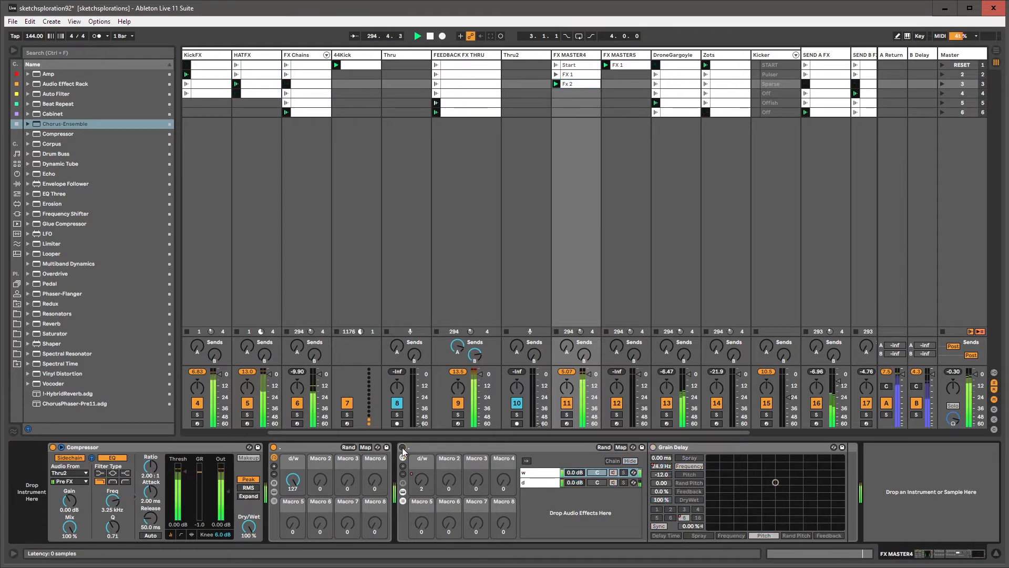
{"action": "left_click", "coordinate": [403, 447]}
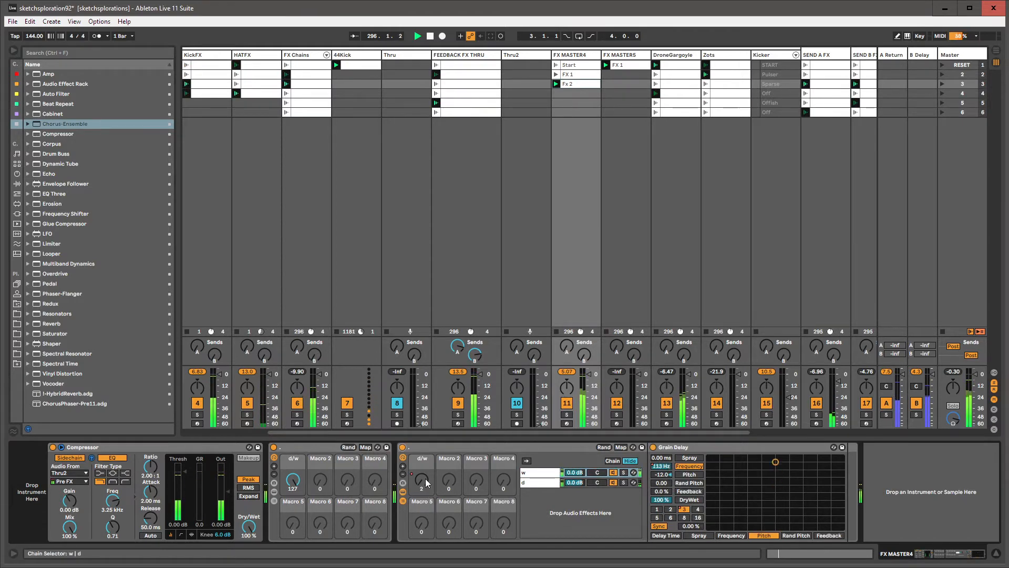
- Check the Grain Delay rack's chain selector zones, hide them again, and bypass and re-enable the rack
{"action": "left_click", "coordinate": [619, 461]}
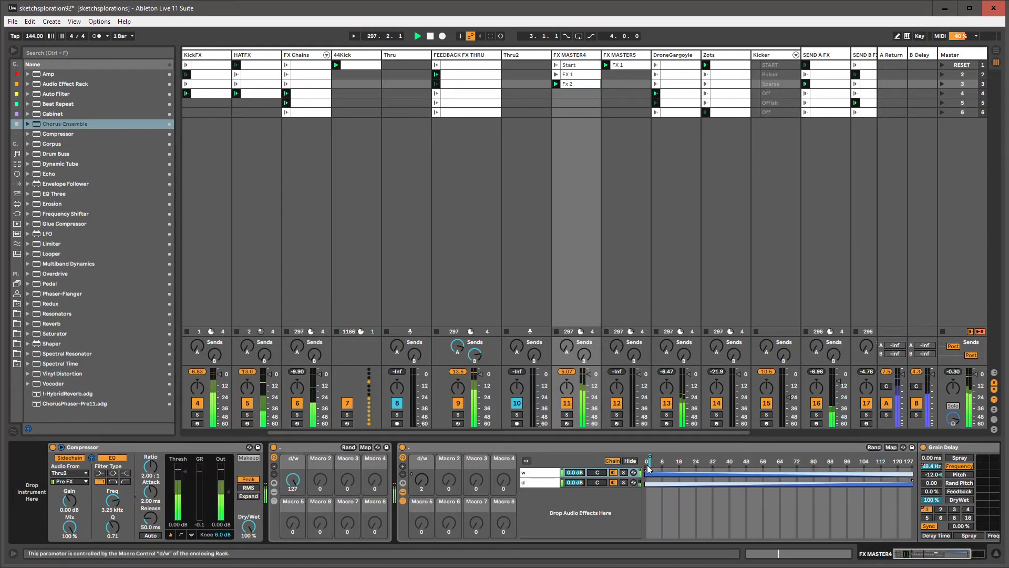
{"action": "left_click", "coordinate": [631, 461]}
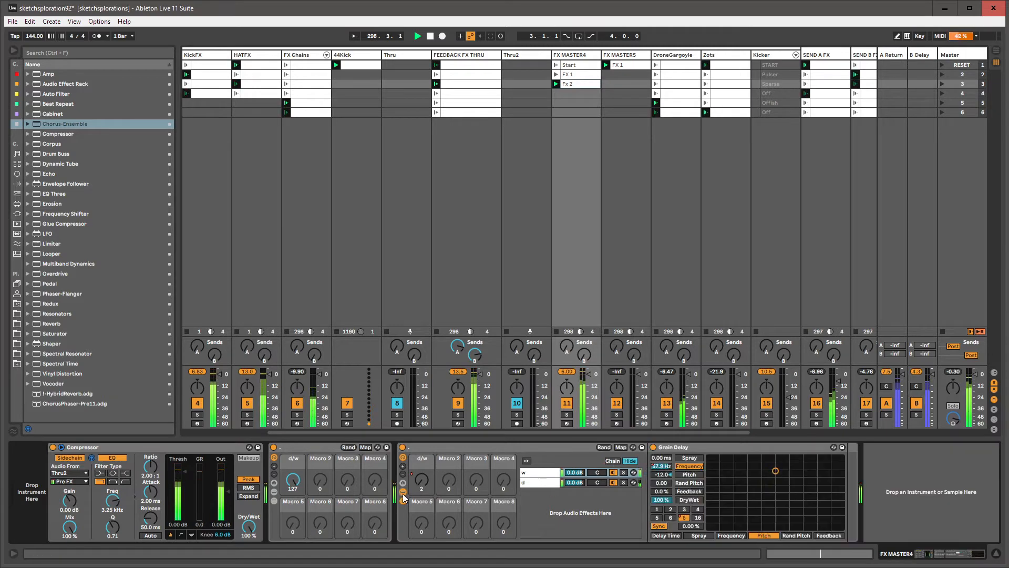
{"action": "left_click", "coordinate": [402, 447]}
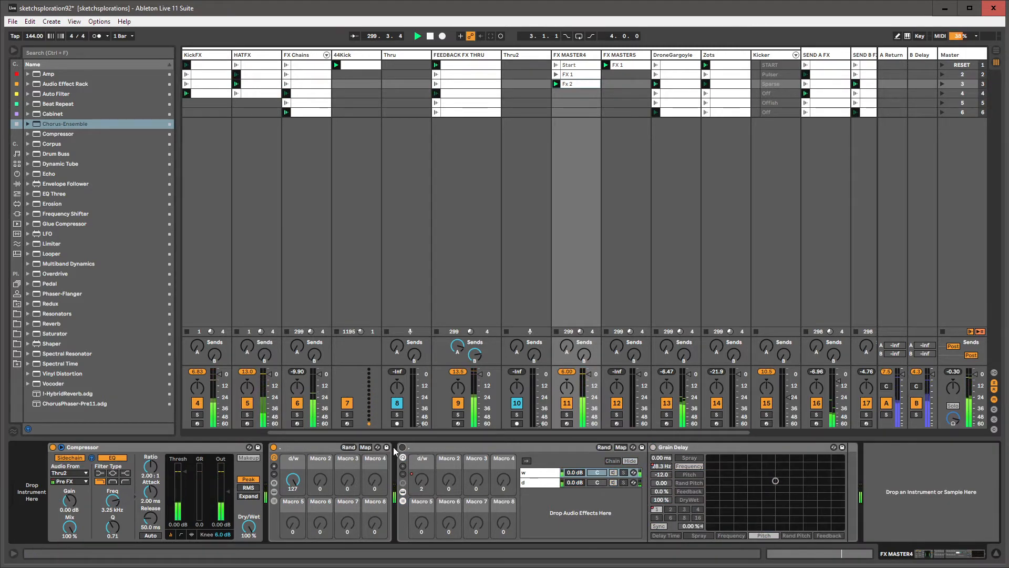
{"action": "left_click", "coordinate": [402, 447]}
- Inspect the d and w chains and the chain zones of the Grain Delay rack, and collapse it to its macros
{"action": "left_click", "coordinate": [528, 483]}
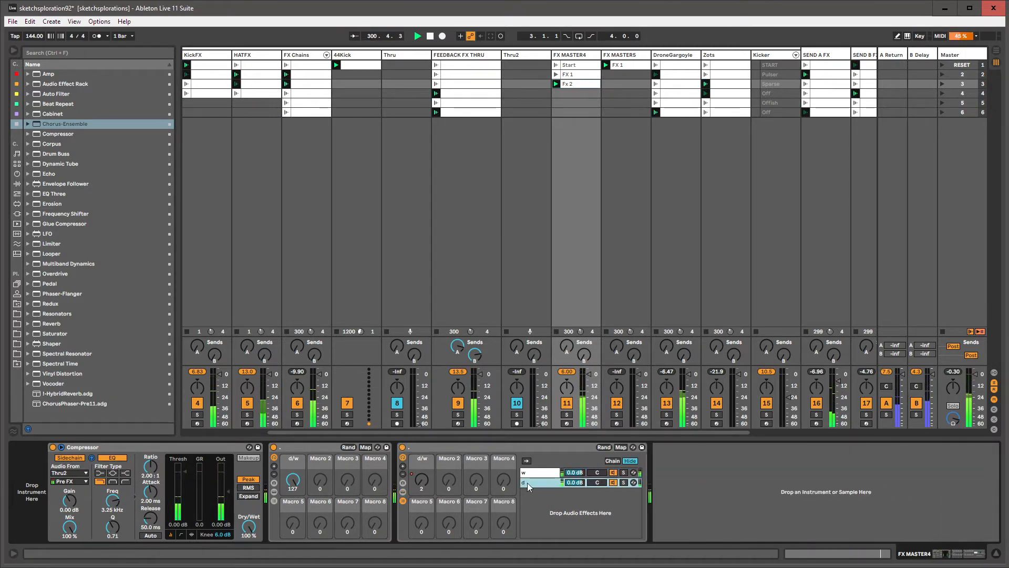
{"action": "left_click", "coordinate": [532, 474]}
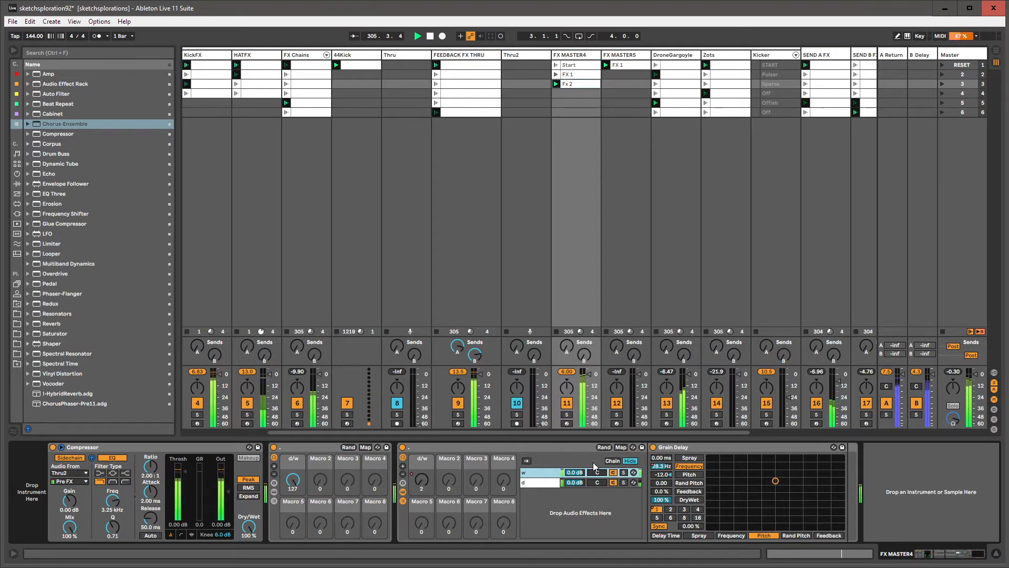
{"action": "left_click", "coordinate": [614, 462]}
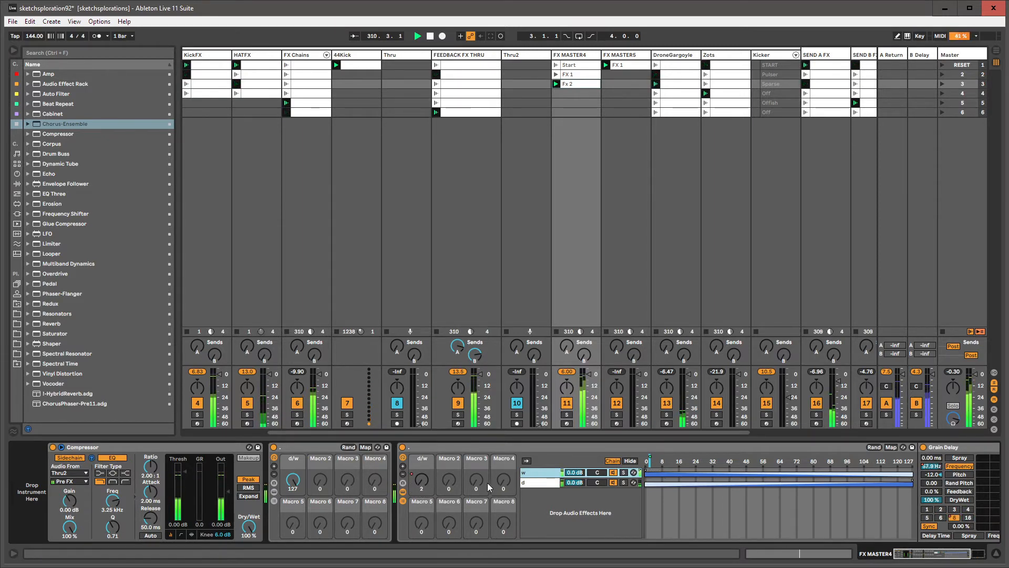
{"action": "left_click", "coordinate": [409, 482]}
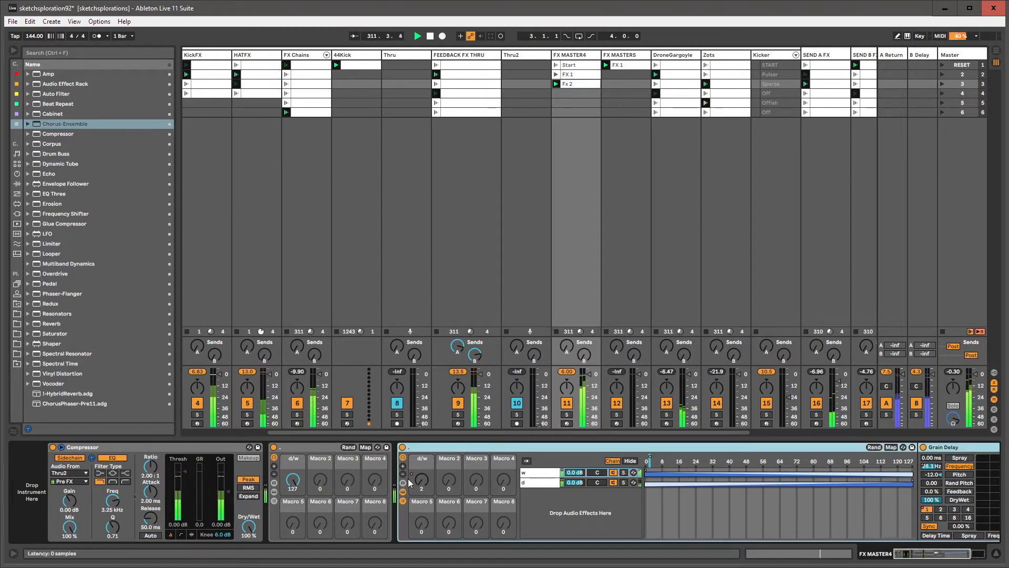
{"action": "left_click", "coordinate": [403, 501]}
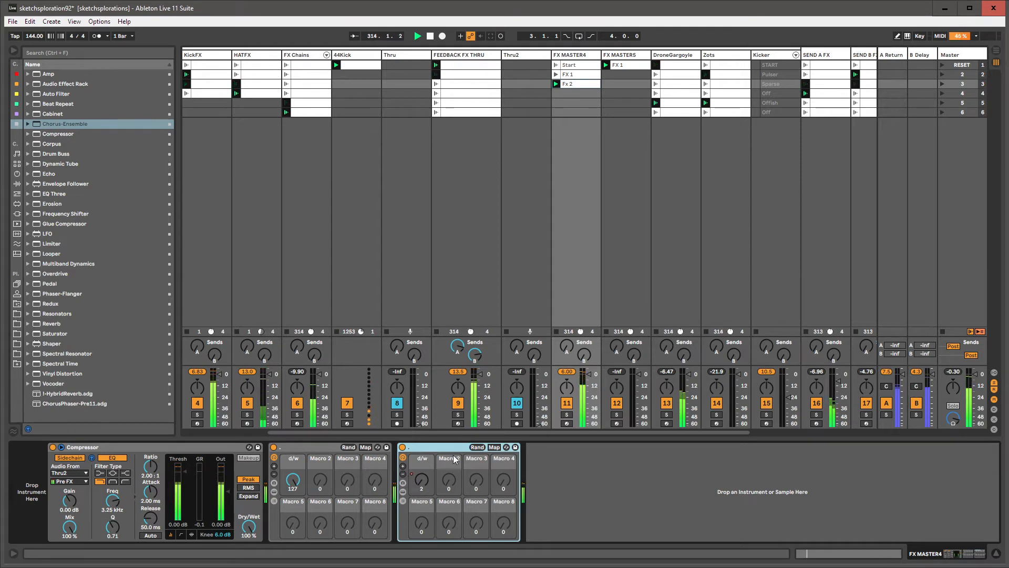
- Expand the first rack on FX MASTER4 and show the devices in its w chain
{"action": "left_click", "coordinate": [291, 480]}
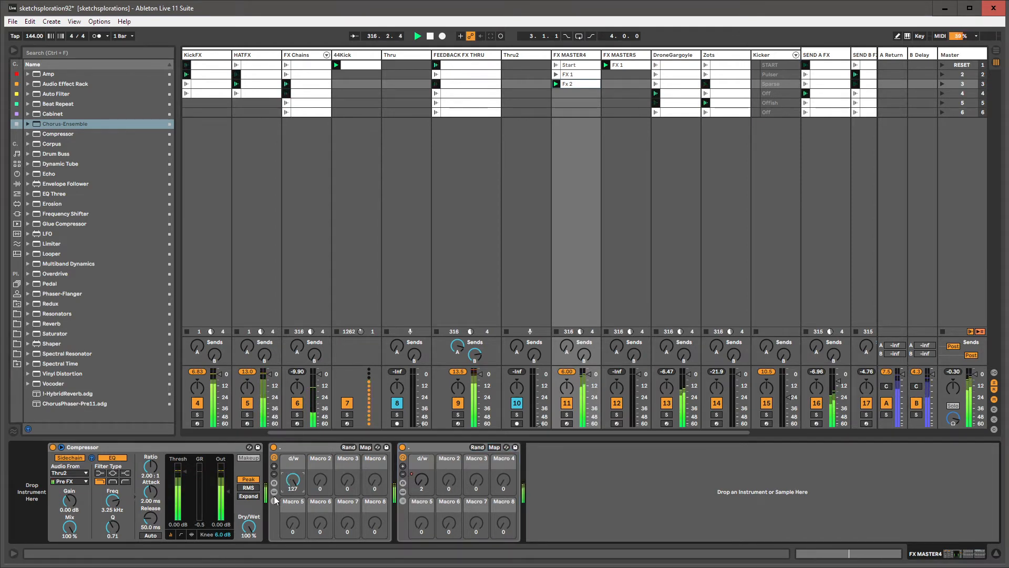
{"action": "left_click", "coordinate": [275, 500]}
{"action": "left_click", "coordinate": [411, 475]}
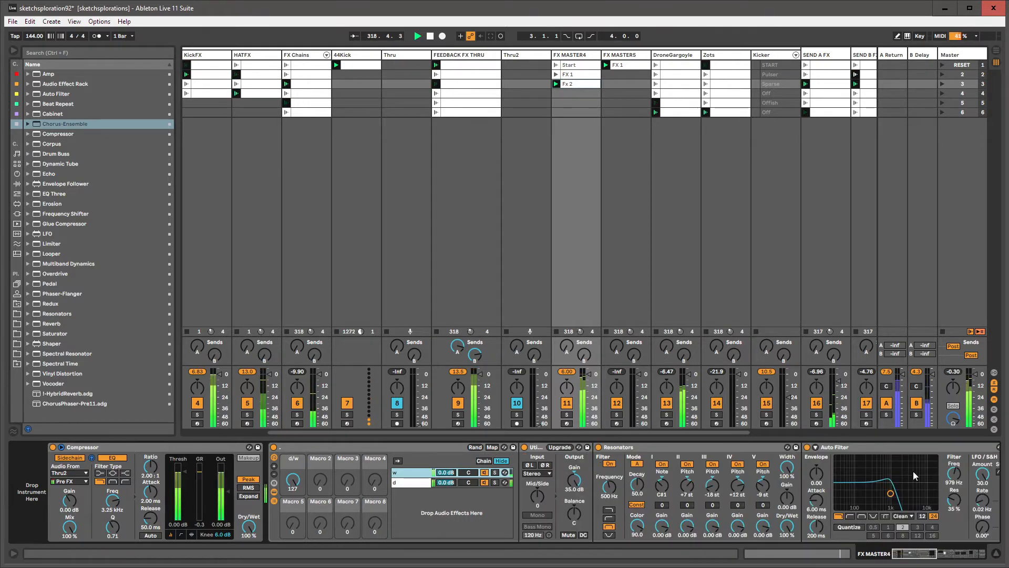
- Show the first rack's chain zones and sweep its d/w macro down to 0 and back up to 127
{"action": "left_click", "coordinate": [485, 461]}
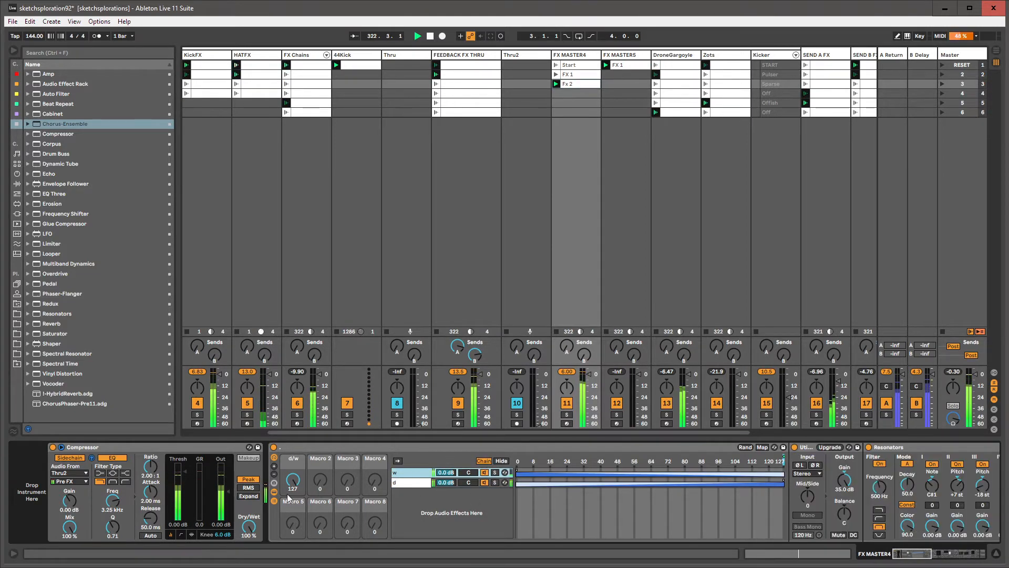
{"action": "left_click_drag", "start_coordinate": [300, 486], "coordinate": [300, 526]}
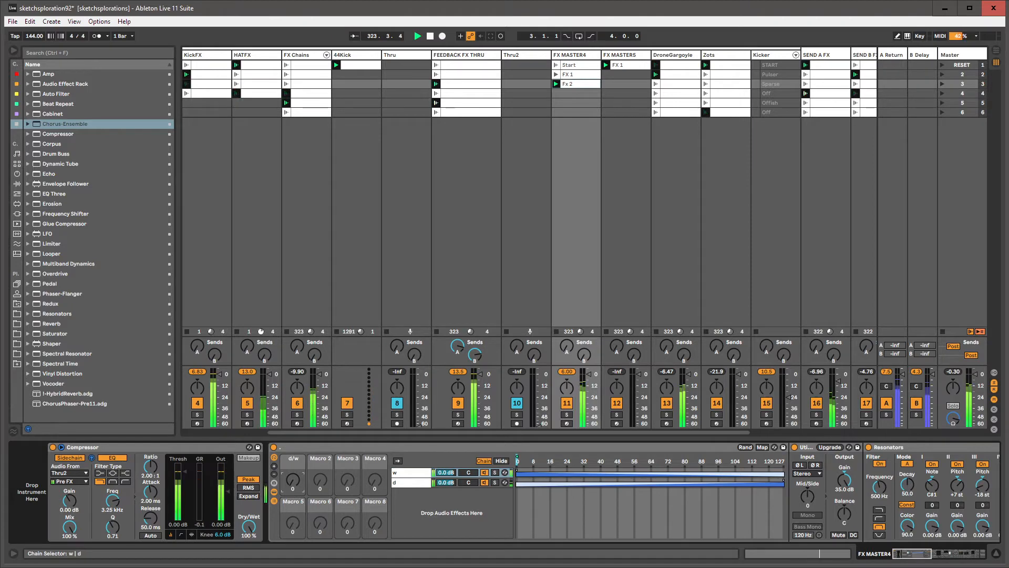
{"action": "left_click_drag", "start_coordinate": [293, 480], "coordinate": [293, 437]}
- Delete the Start and FX 1 clips on FX MASTER4 and move the Fx 2 clip into the first scene
{"action": "left_click", "coordinate": [572, 75]}
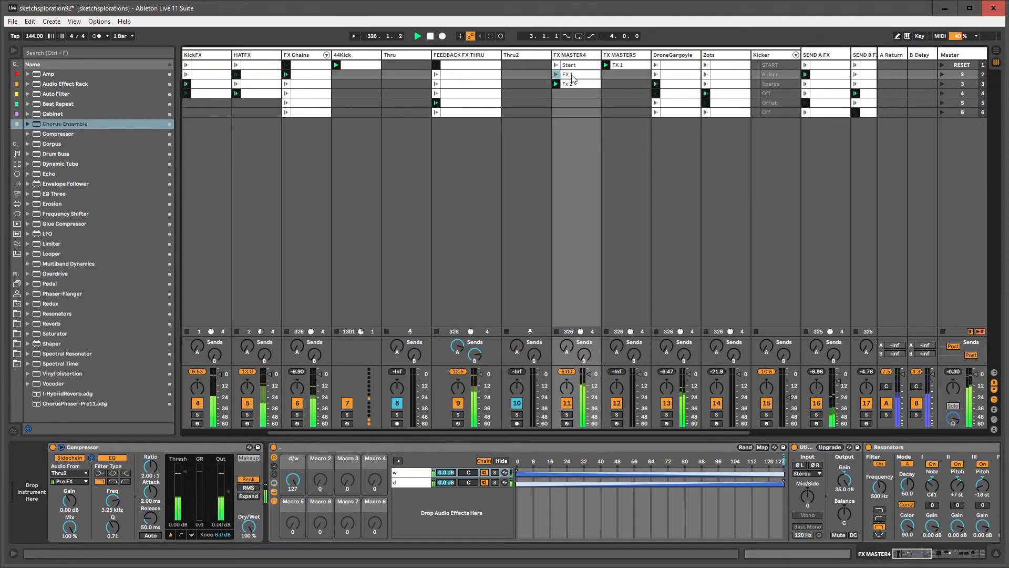
{"action": "left_click", "coordinate": [574, 67], "text": "shift"}
{"action": "key", "text": "Delete"}
{"action": "left_click_drag", "start_coordinate": [576, 83], "coordinate": [576, 67]}
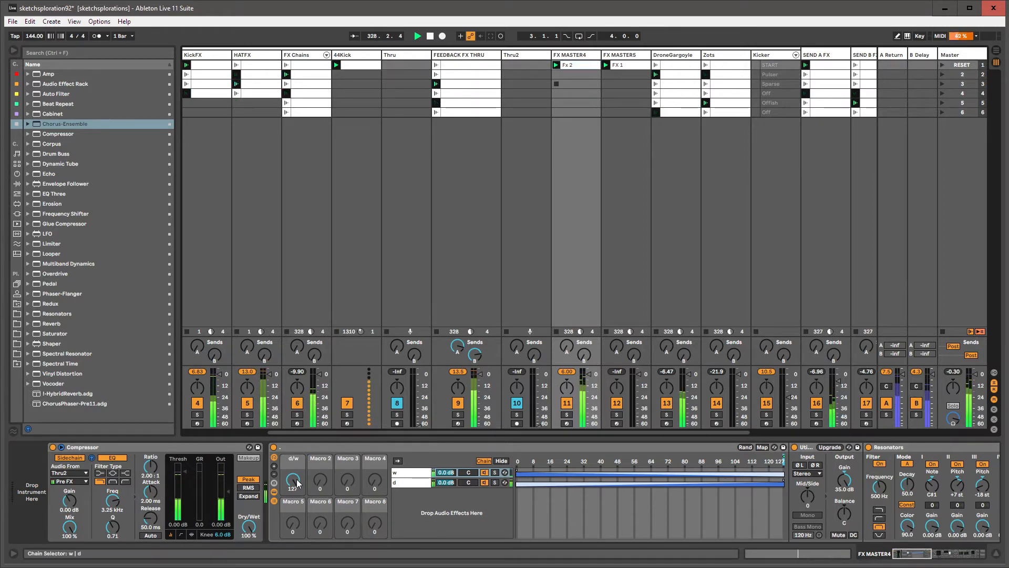
- Sweep the first rack's d/w macro on FX MASTER4 and hide the rack's chain zones
{"action": "left_click_drag", "start_coordinate": [294, 480], "coordinate": [293, 528]}
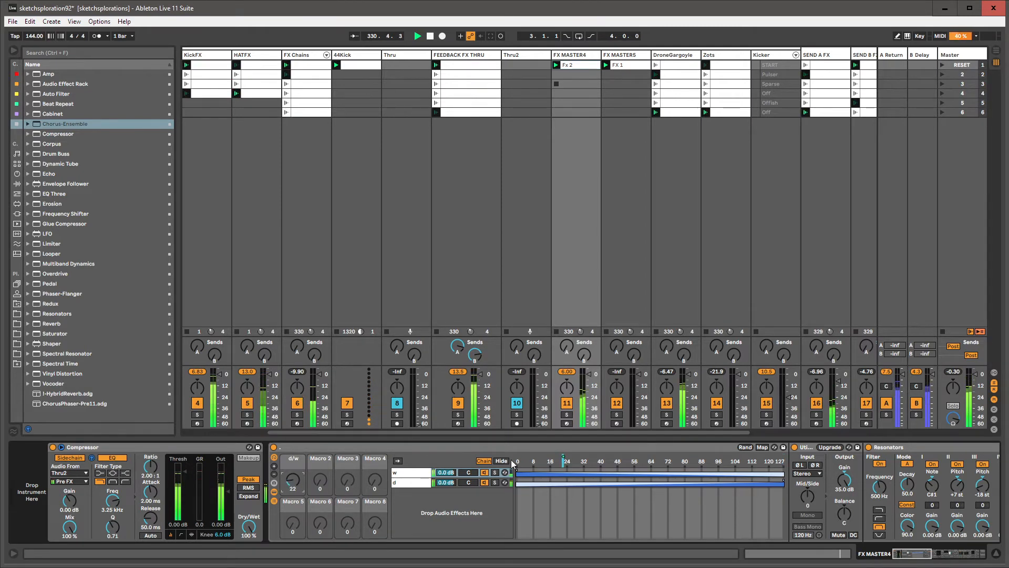
{"action": "left_click", "coordinate": [505, 461]}
{"action": "mouse_move", "coordinate": [293, 481]}
{"action": "left_mouse_down"}
{"action": "mouse_move", "coordinate": [292, 435]}
{"action": "mouse_move", "coordinate": [292, 479]}
{"action": "left_mouse_up"}
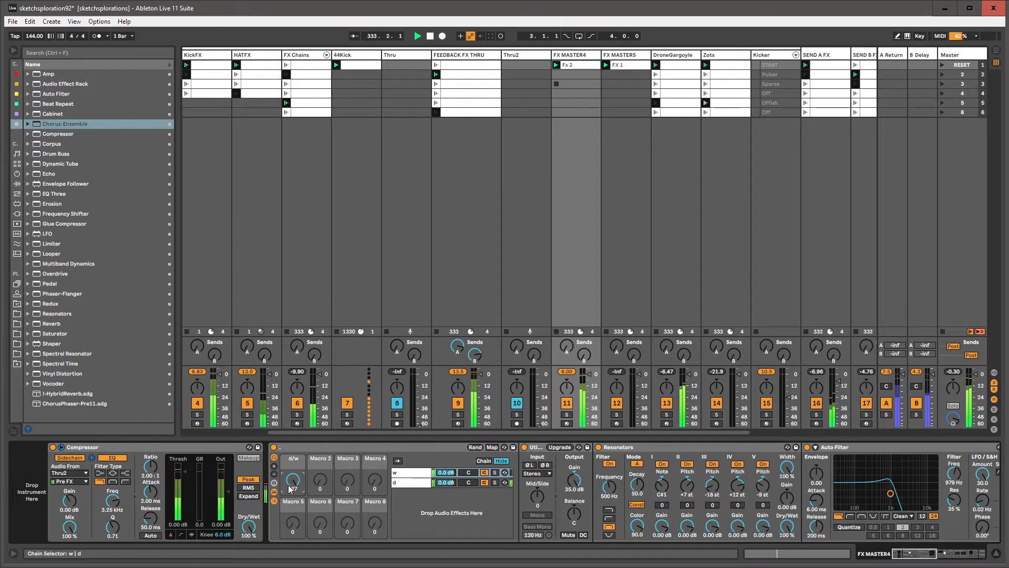
- Unlink the d/w envelope's loop in the Fx 2 clip, giving it a start of 2.2.3 and a length of 5.0.0
{"action": "key", "text": "shift+Tab"}
{"action": "left_click", "coordinate": [147, 448]}
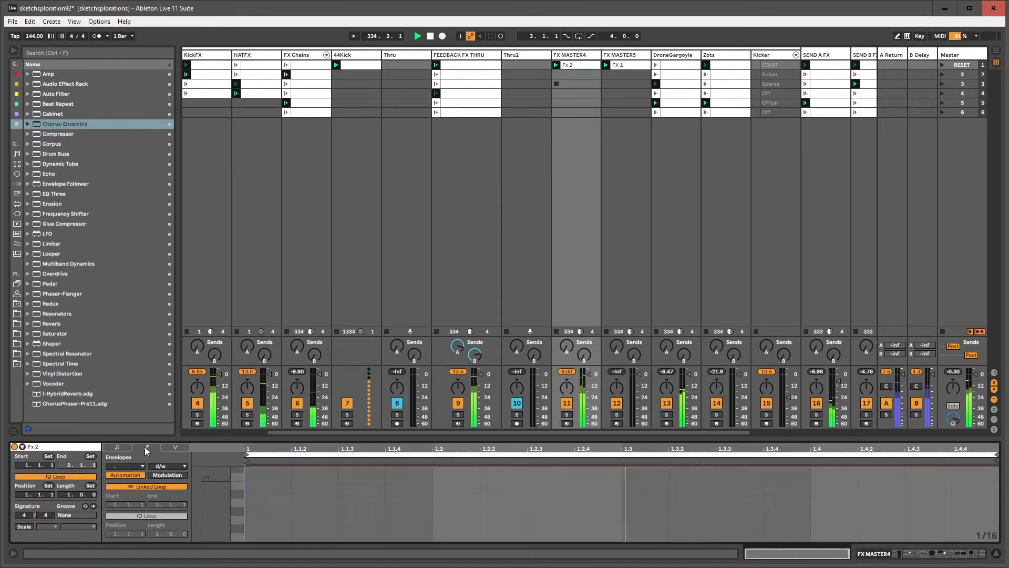
{"action": "left_click", "coordinate": [147, 485]}
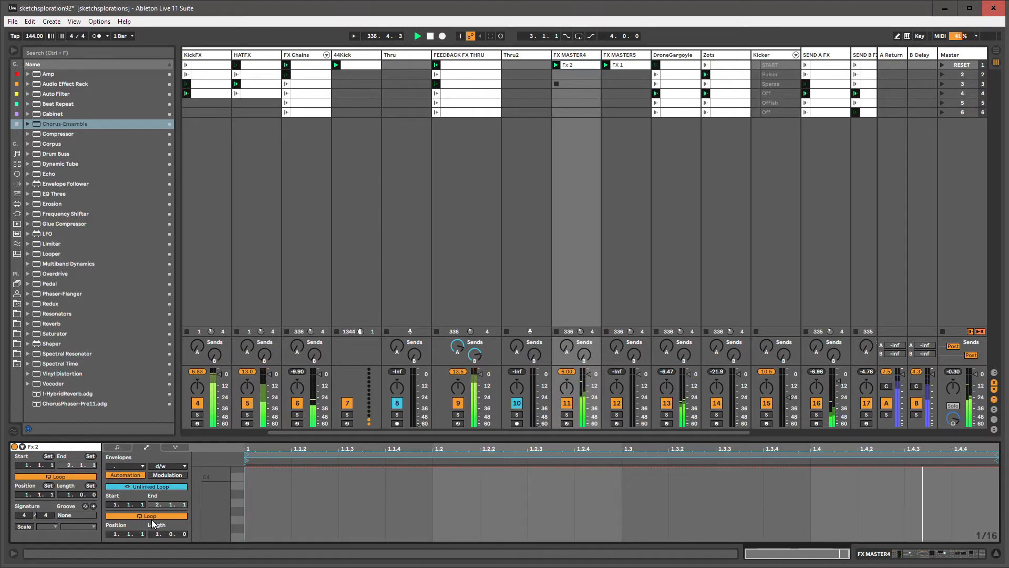
{"action": "left_click", "coordinate": [148, 486]}
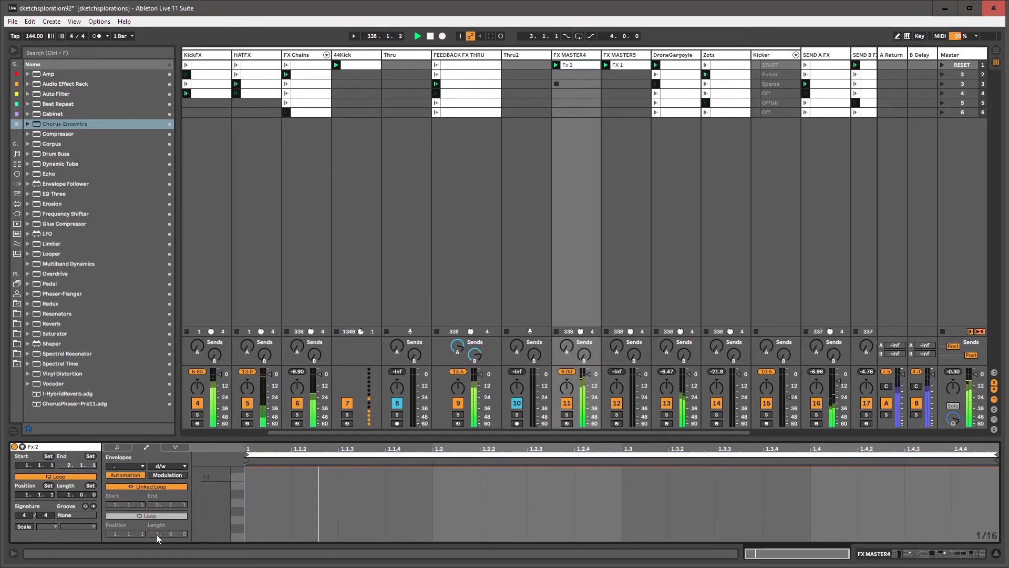
{"action": "left_click", "coordinate": [148, 486]}
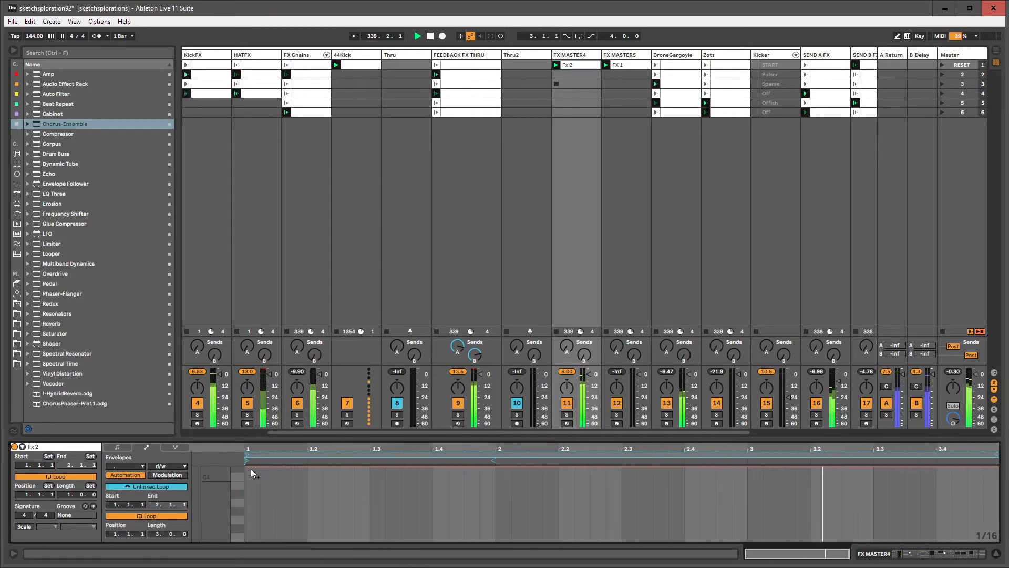
{"action": "left_click_drag", "start_coordinate": [246, 460], "coordinate": [601, 461]}
{"action": "left_click_drag", "start_coordinate": [996, 455], "coordinate": [998, 455]}
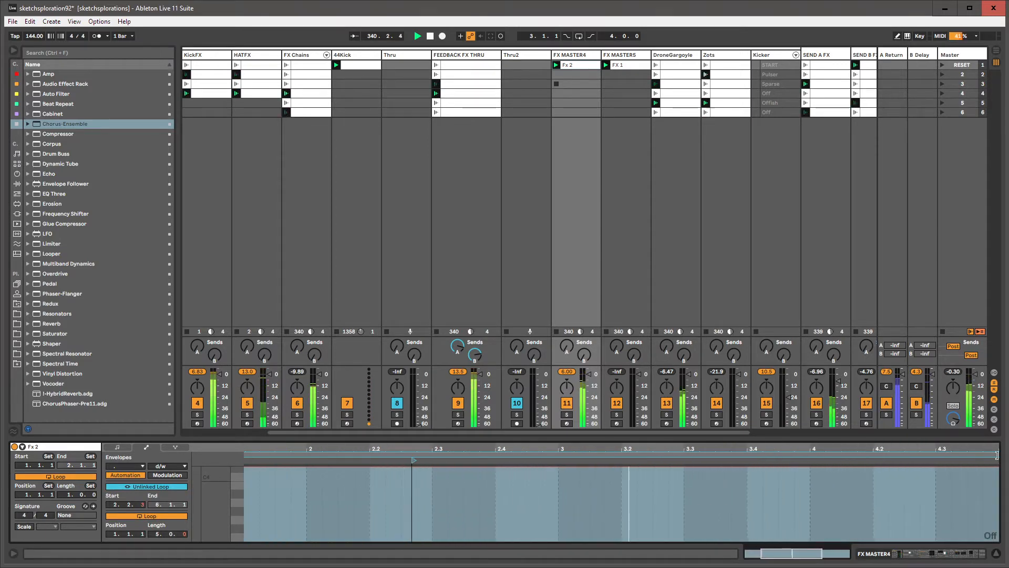
{"action": "key", "text": "shift+Tab"}
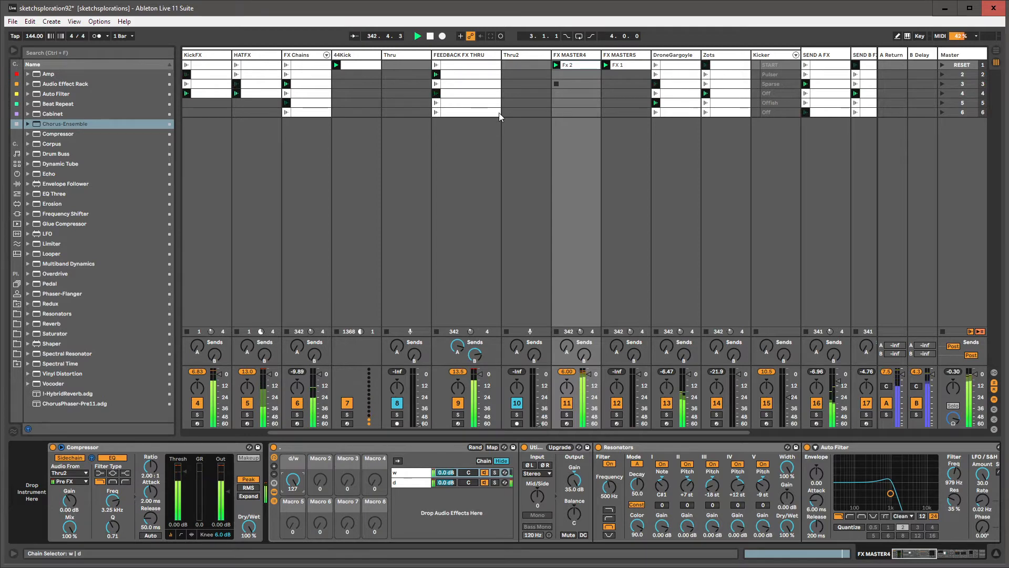
- Map Session Record to the - key
{"action": "key", "text": "ctrl+k"}
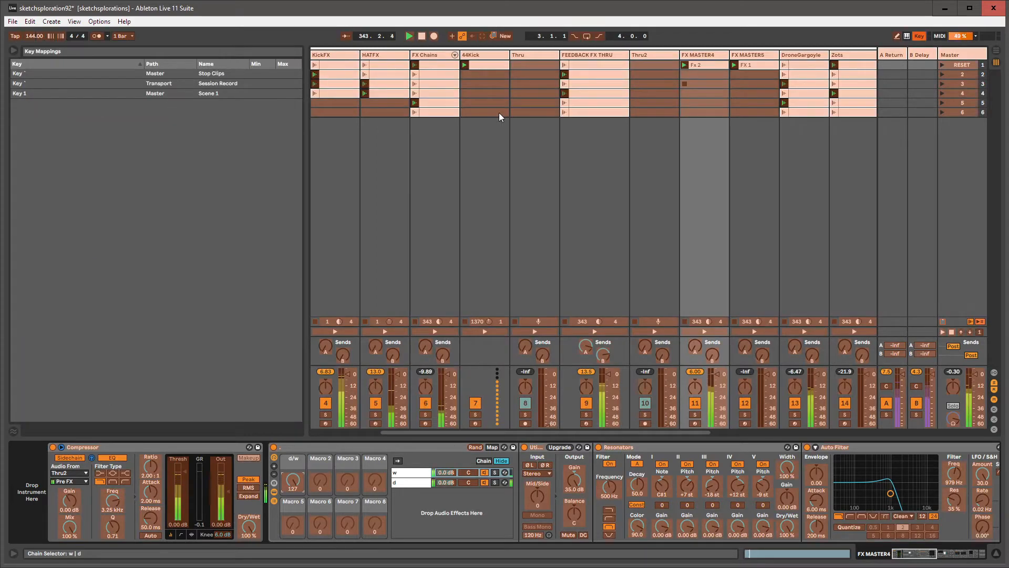
{"action": "left_click", "coordinate": [493, 37]}
{"action": "key", "text": "minus"}
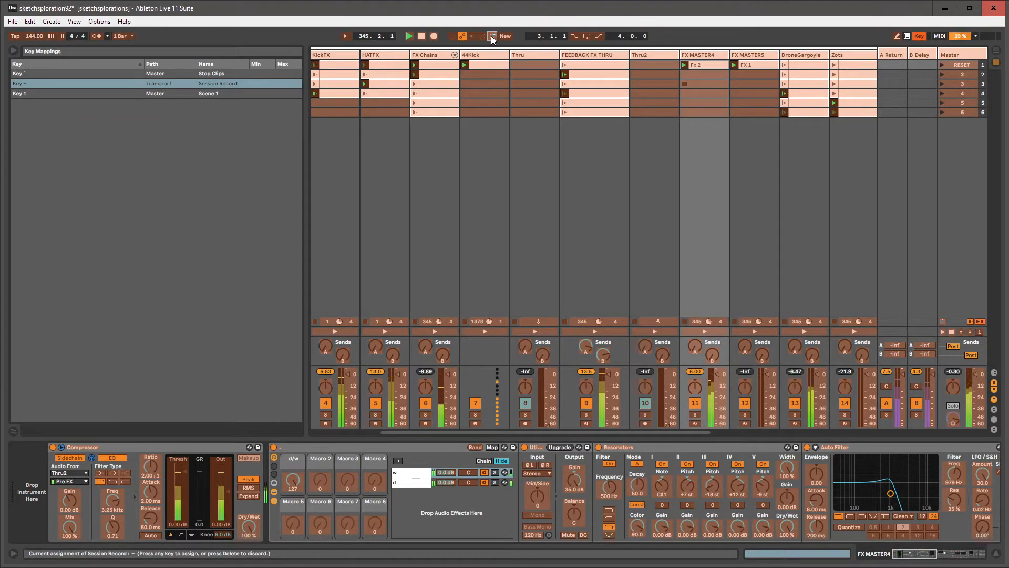
{"action": "key", "text": "ctrl+k"}
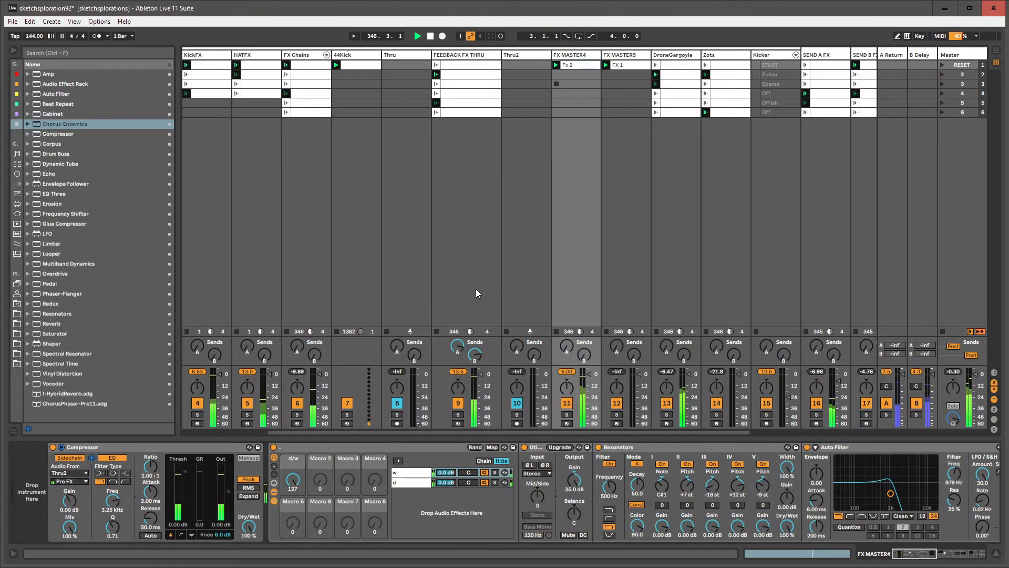
- Record movements of the first rack's d/w macro into the Fx 2 clip, and collapse the rack to its macros
{"action": "key", "text": "minus"}
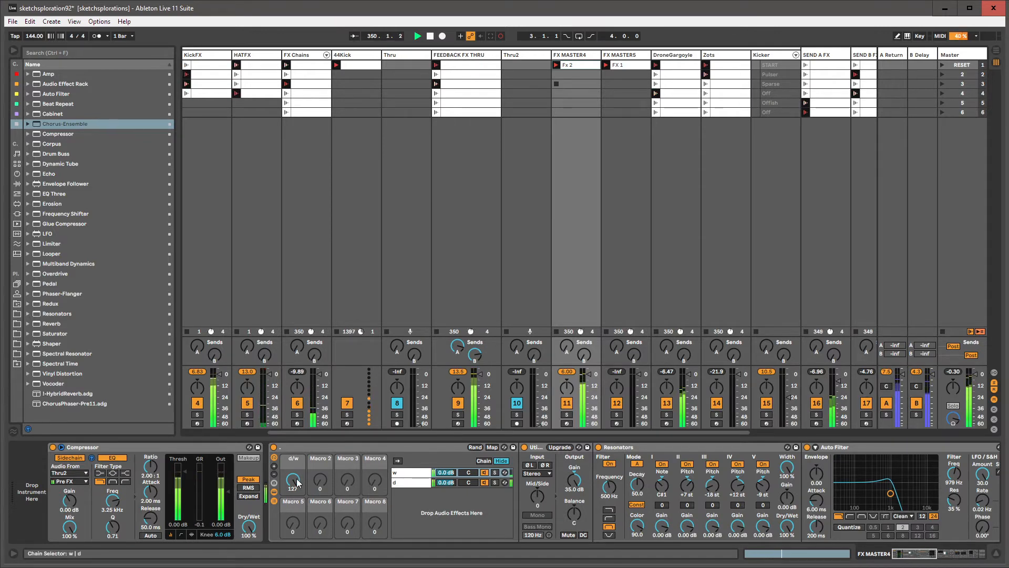
{"action": "mouse_move", "coordinate": [297, 483]}
{"action": "left_mouse_down"}
{"action": "mouse_move", "coordinate": [297, 529]}
{"action": "mouse_move", "coordinate": [297, 484]}
{"action": "left_mouse_up"}
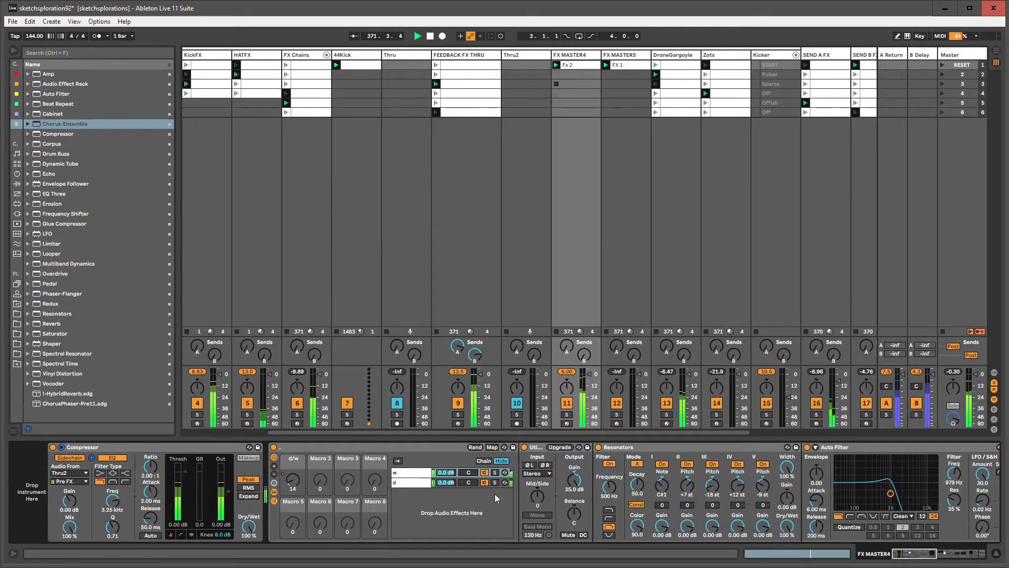
{"action": "left_click", "coordinate": [274, 500]}
{"action": "left_click", "coordinate": [274, 492]}
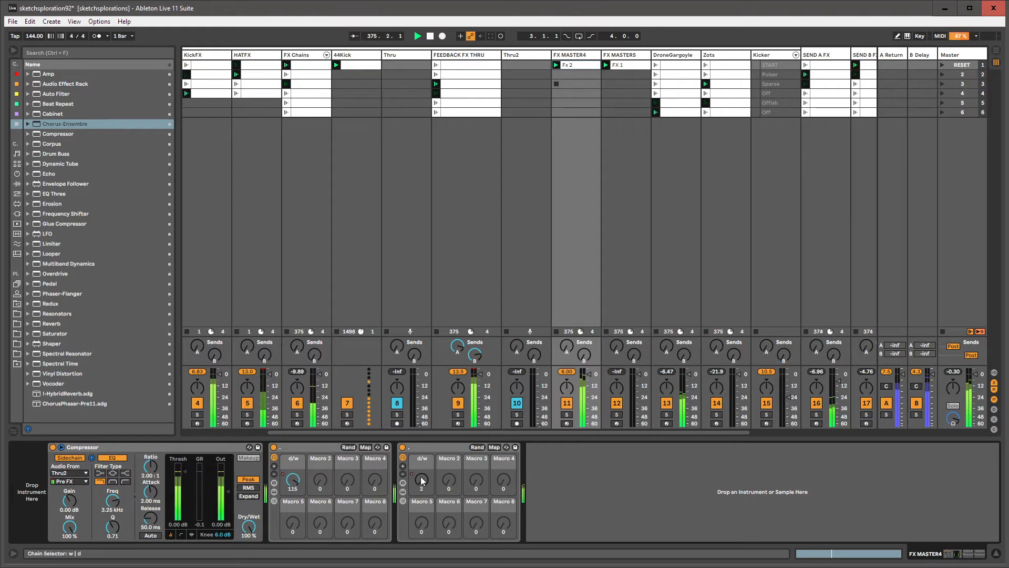
- Check the recorded d/w envelope in the Fx 2 clip and show the second rack's d/w envelope instead
{"action": "key", "text": "shift+Tab"}
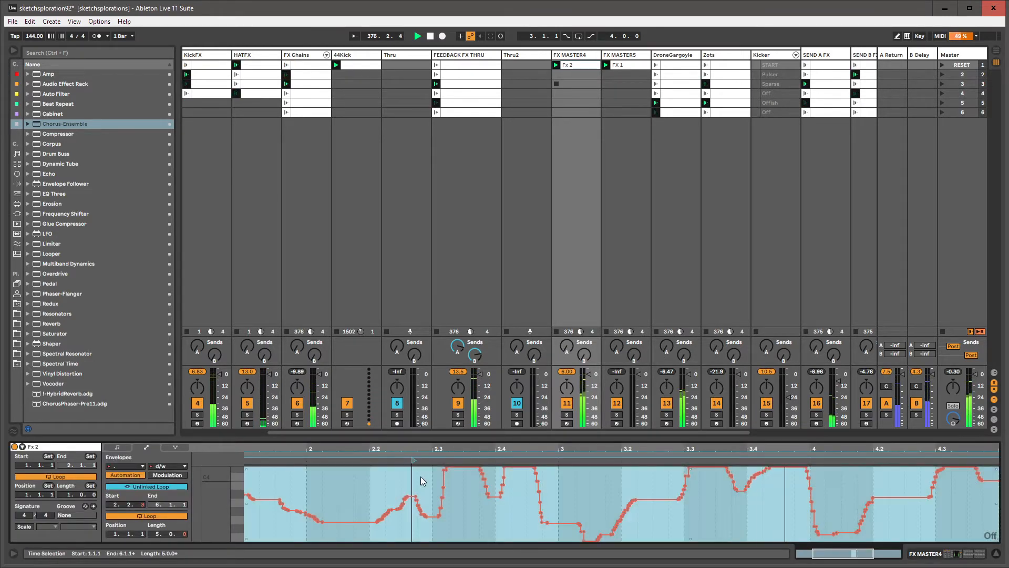
{"action": "right_click", "coordinate": [421, 476]}
{"action": "left_click", "coordinate": [445, 525]}
{"action": "left_click", "coordinate": [375, 478]}
{"action": "key", "text": "shift+Tab"}
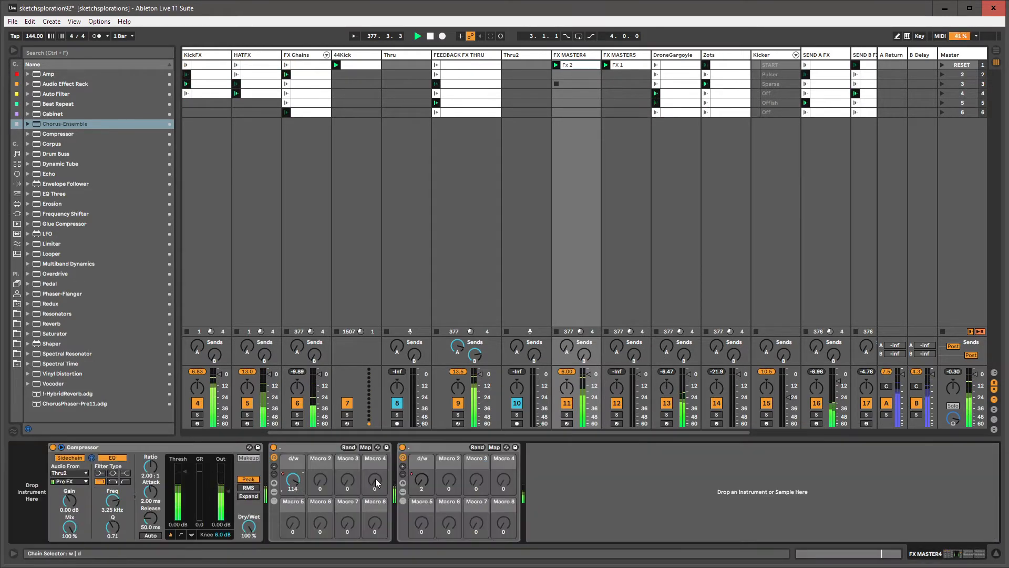
{"action": "key", "text": "shift+Tab"}
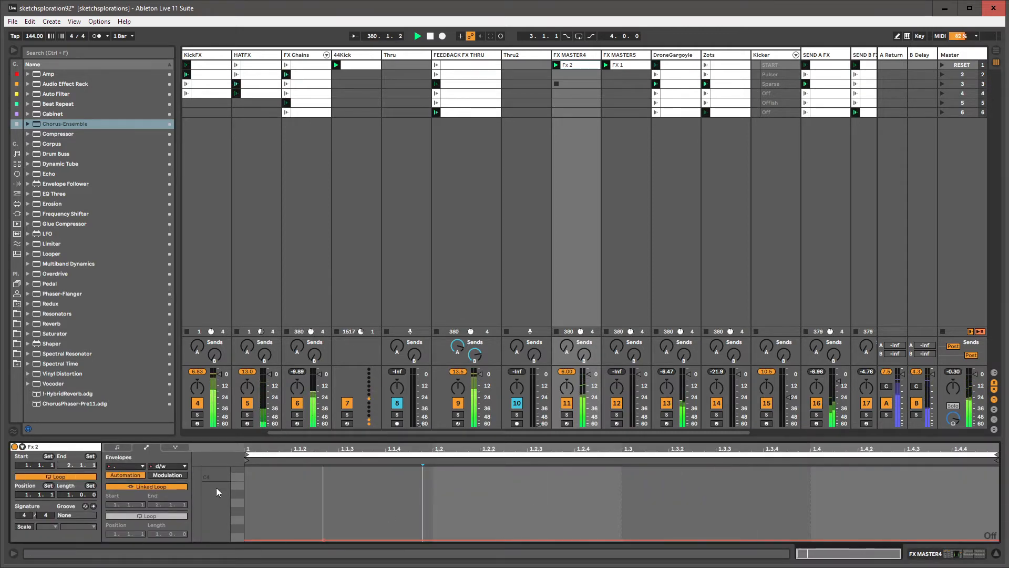
- Unlink the second rack's d/w envelope loop, set its length to 5.2.1, move its start to 4.2.1 and extend the length to 7.1.1
{"action": "left_click", "coordinate": [149, 486]}
{"action": "left_click", "coordinate": [157, 535]}
{"action": "type", "text": "5.2.1"}
{"action": "key", "text": "Return"}
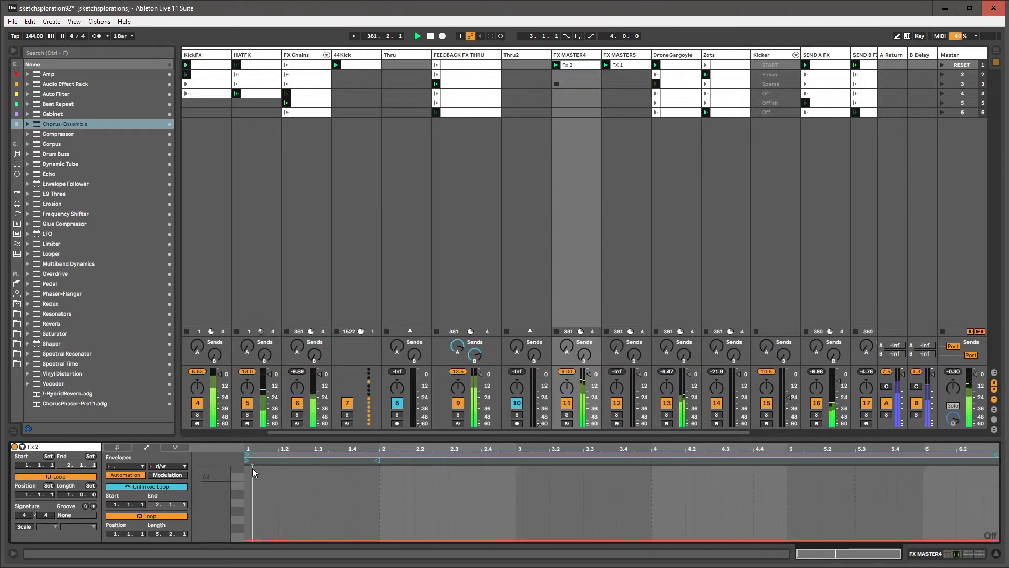
{"action": "left_click_drag", "start_coordinate": [247, 461], "coordinate": [690, 461]}
{"action": "left_click_drag", "start_coordinate": [996, 454], "coordinate": [996, 455]}
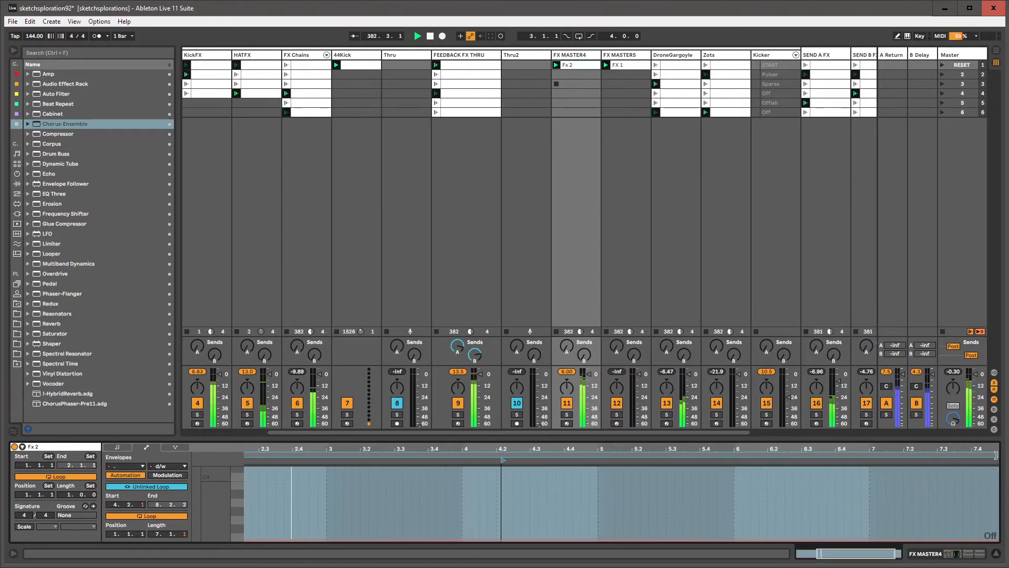
{"action": "key", "text": "shift+Tab"}
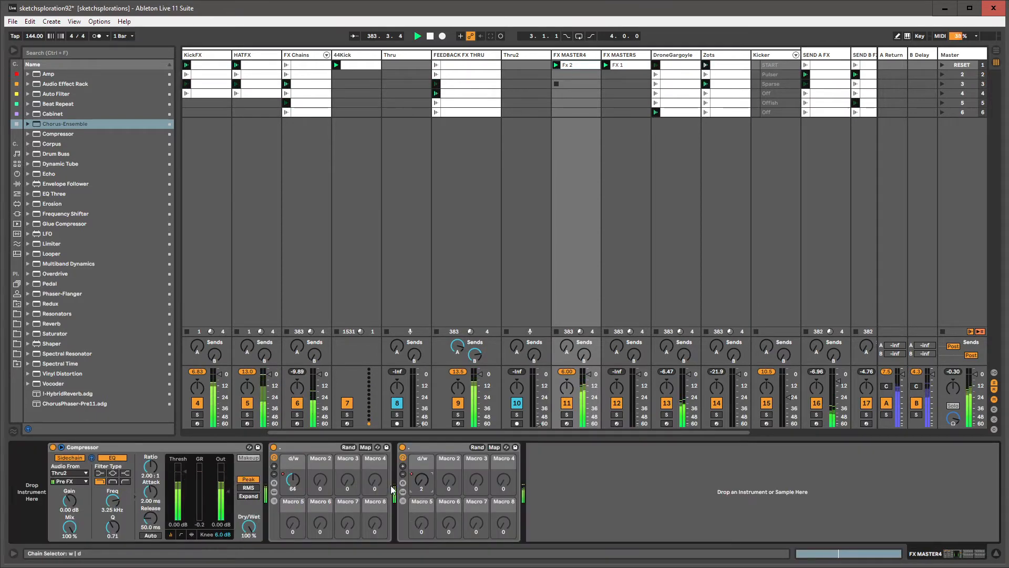
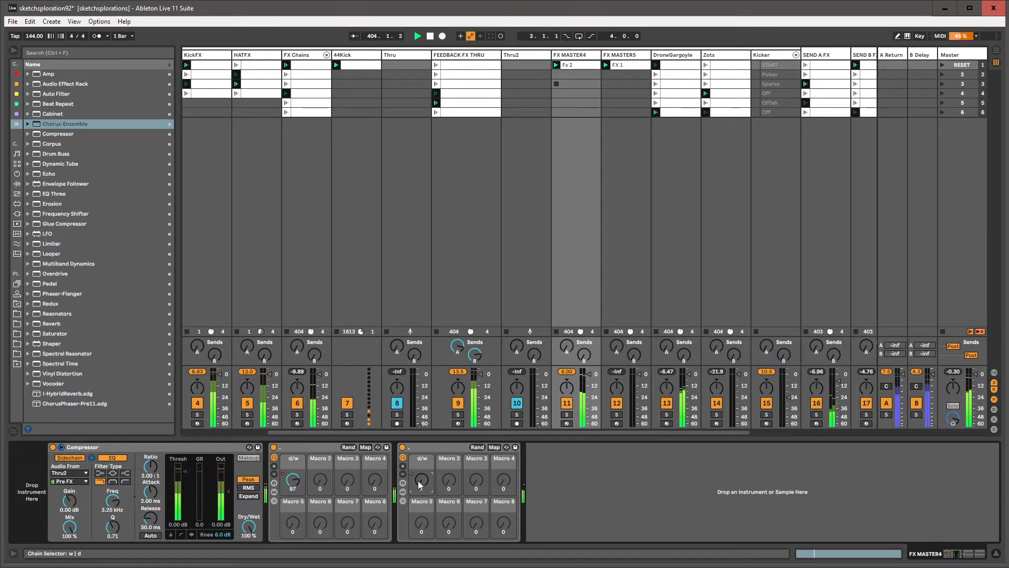
- Review the second rack's recorded d/w envelope, and remove the clip stop button from the third slot of FX MASTER4
{"action": "key", "text": "shift+Tab"}
{"action": "left_click", "coordinate": [473, 485]}
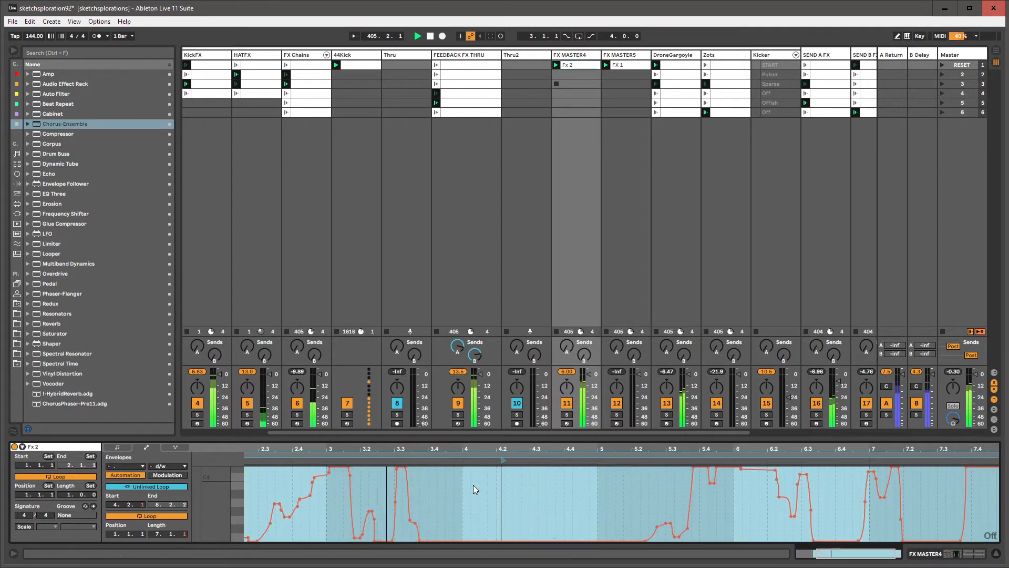
{"action": "key", "text": "shift+Tab"}
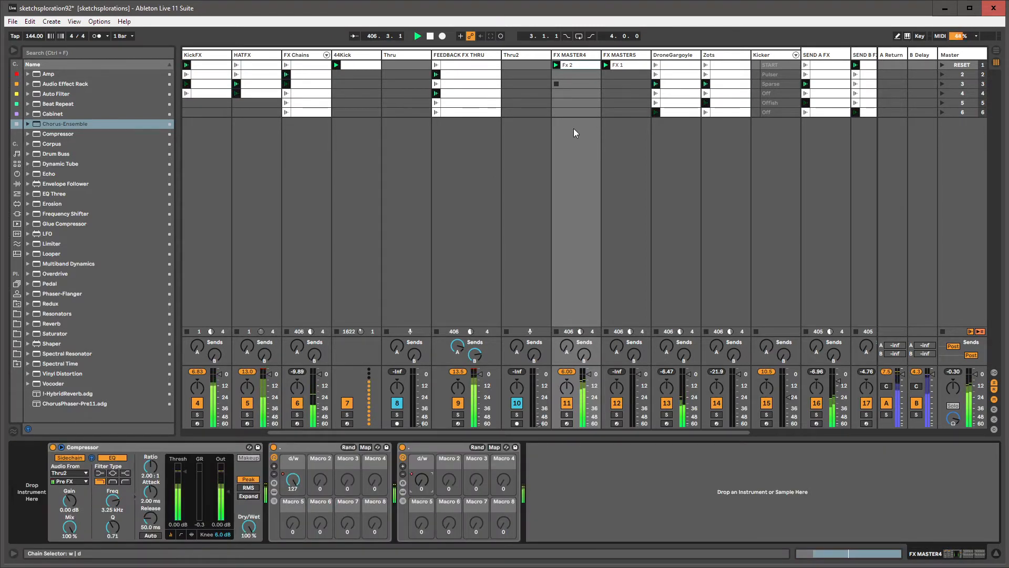
{"action": "left_click", "coordinate": [568, 84]}
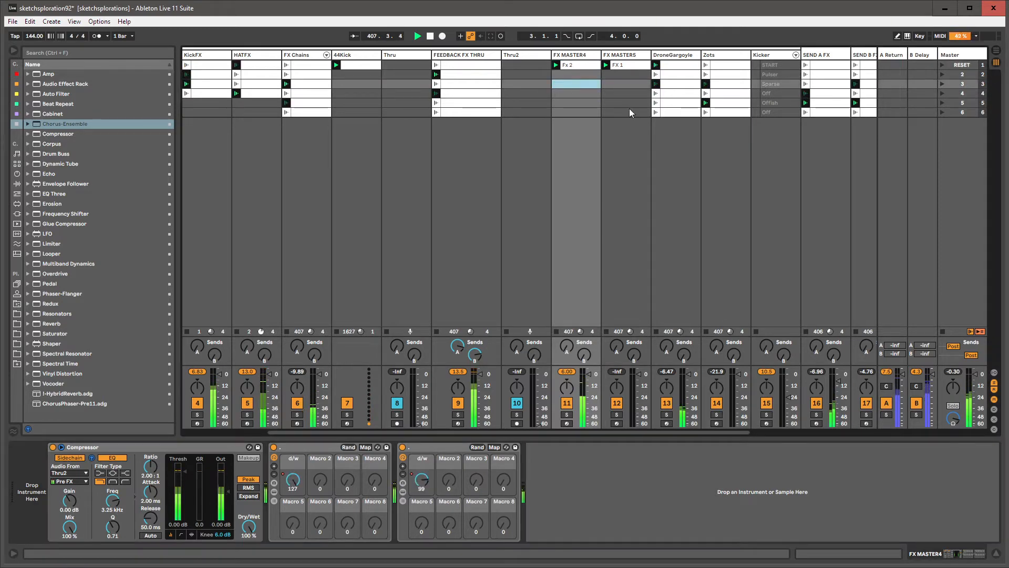
- Look over the devices on the DroneGargoyle and Zots tracks and survey the set's other tracks
{"action": "left_click", "coordinate": [674, 55]}
{"action": "left_click", "coordinate": [728, 56]}
{"action": "left_click", "coordinate": [681, 56]}
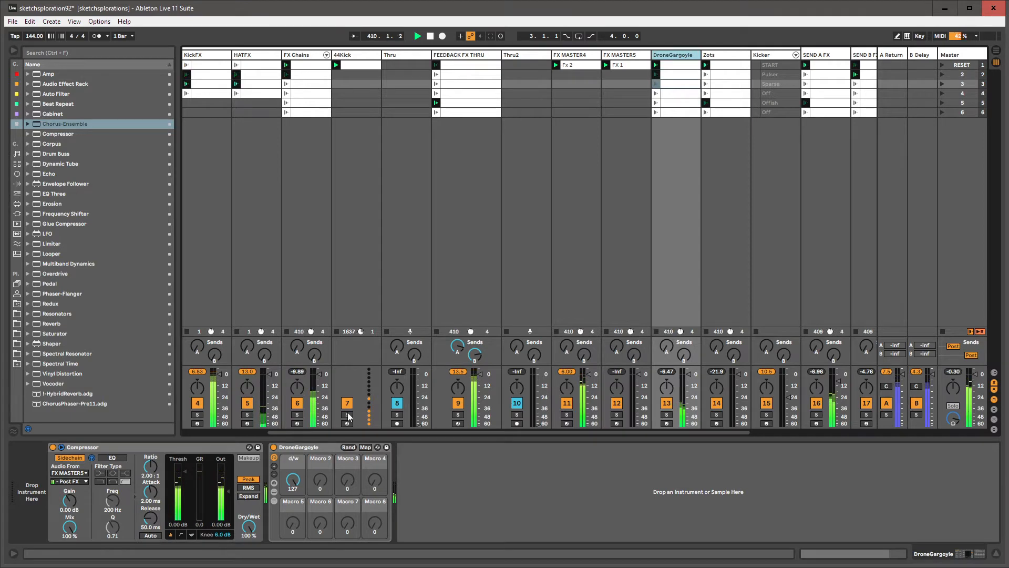
{"action": "left_click_drag", "start_coordinate": [349, 433], "coordinate": [263, 433]}
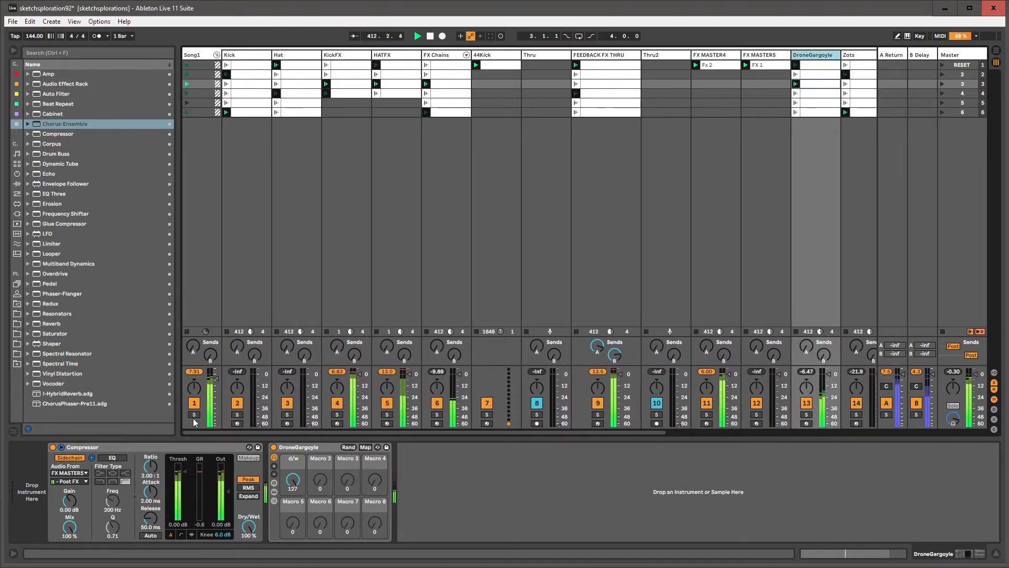
{"action": "left_click_drag", "start_coordinate": [222, 433], "coordinate": [450, 459]}
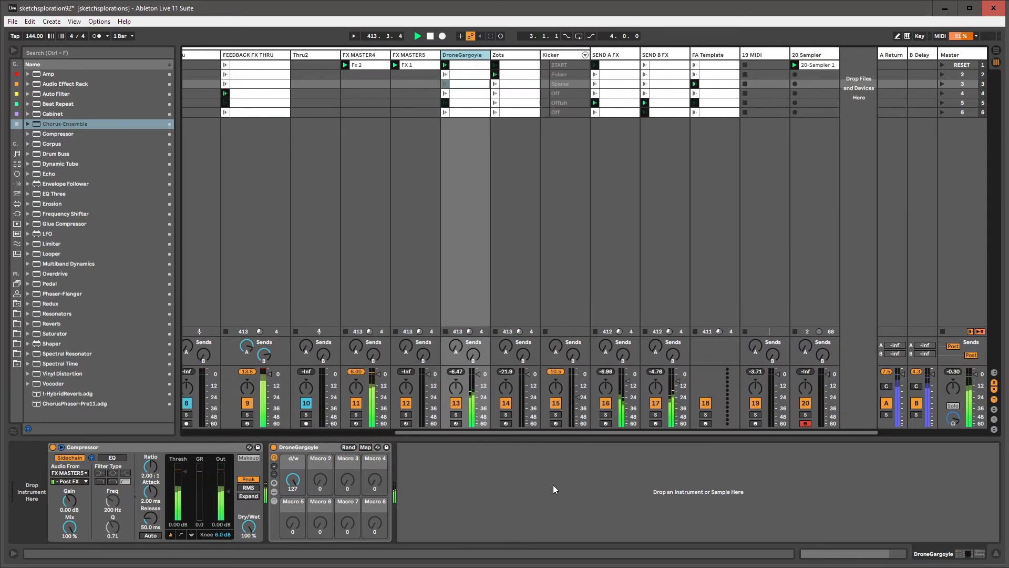
- Inspect the clips and devices of the Kicker track, and delete the track
{"action": "left_click", "coordinate": [560, 64]}
{"action": "left_click", "coordinate": [561, 113]}
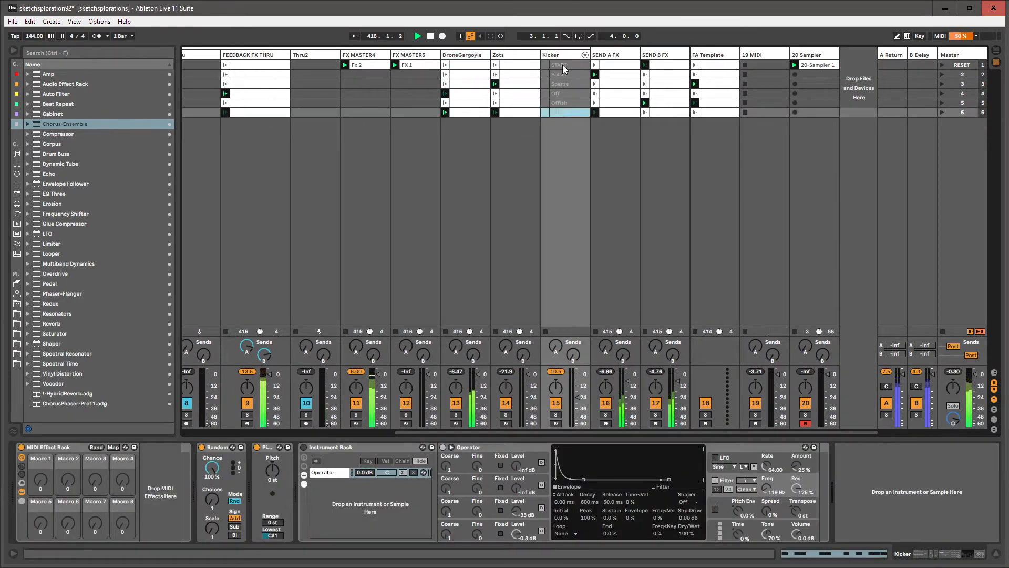
{"action": "left_click", "coordinate": [562, 65]}
{"action": "left_click", "coordinate": [554, 57]}
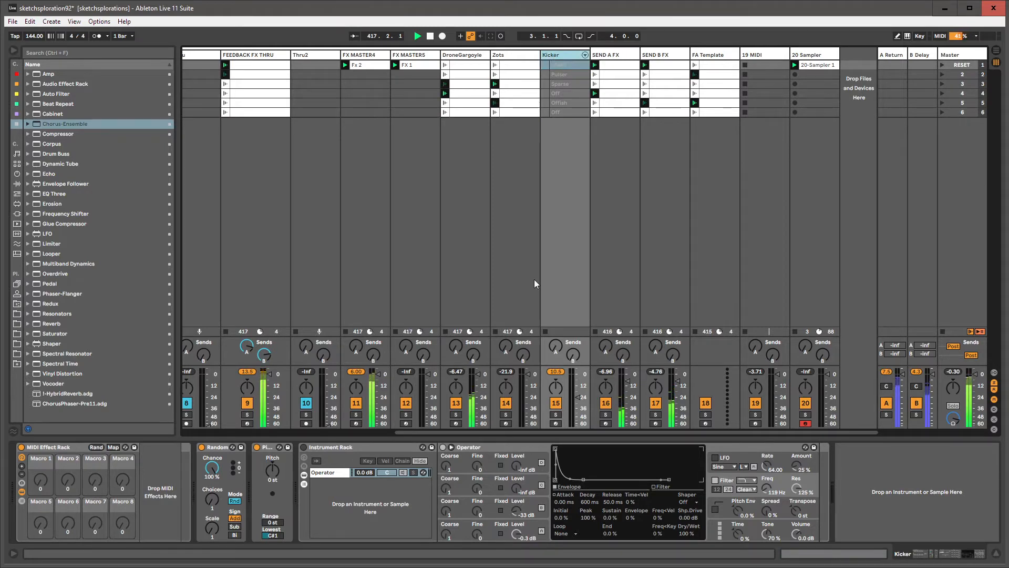
{"action": "left_click", "coordinate": [562, 51]}
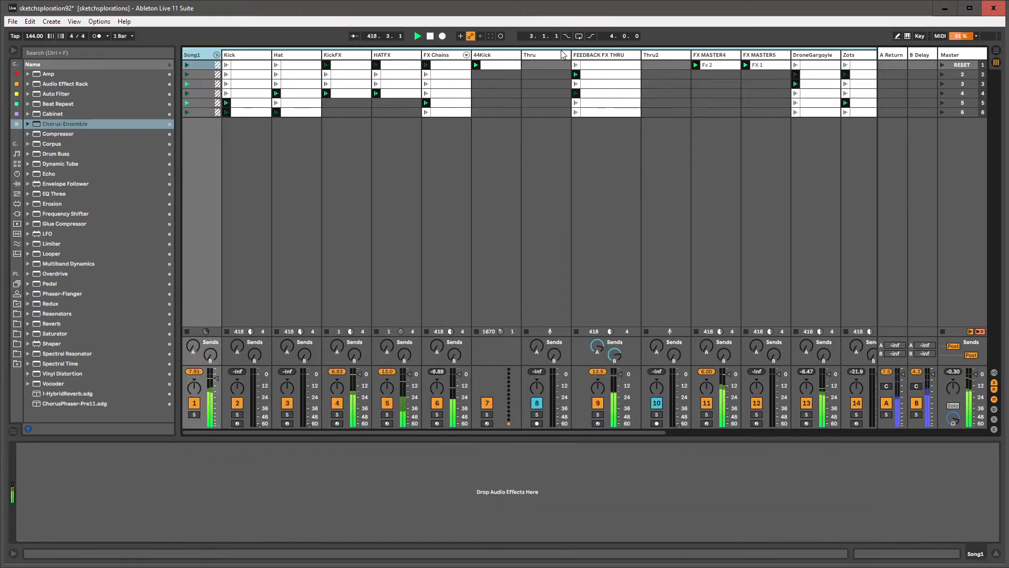
{"action": "left_click_drag", "start_coordinate": [499, 432], "coordinate": [795, 418]}
{"action": "left_click", "coordinate": [568, 55]}
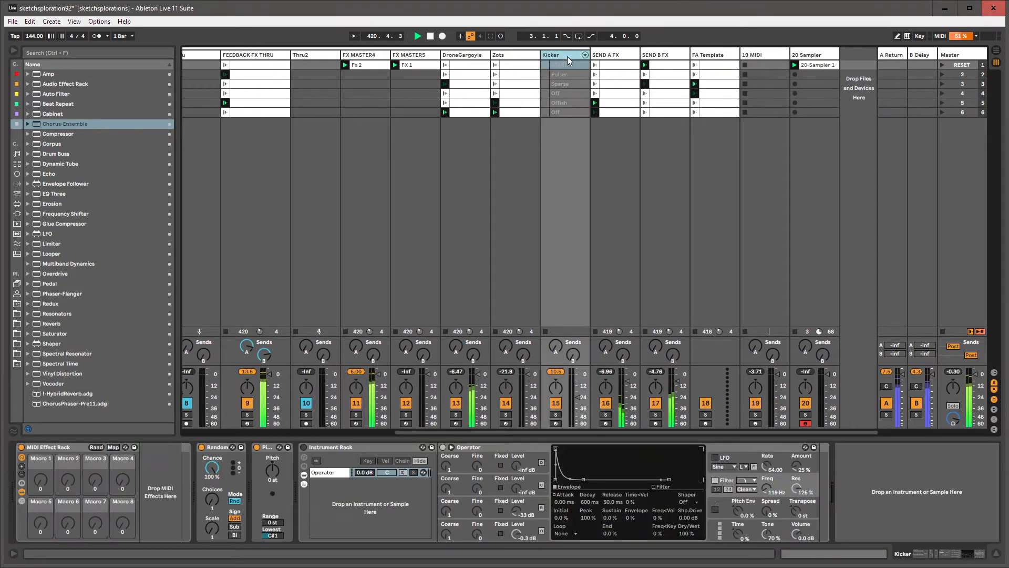
{"action": "key", "text": "Delete"}
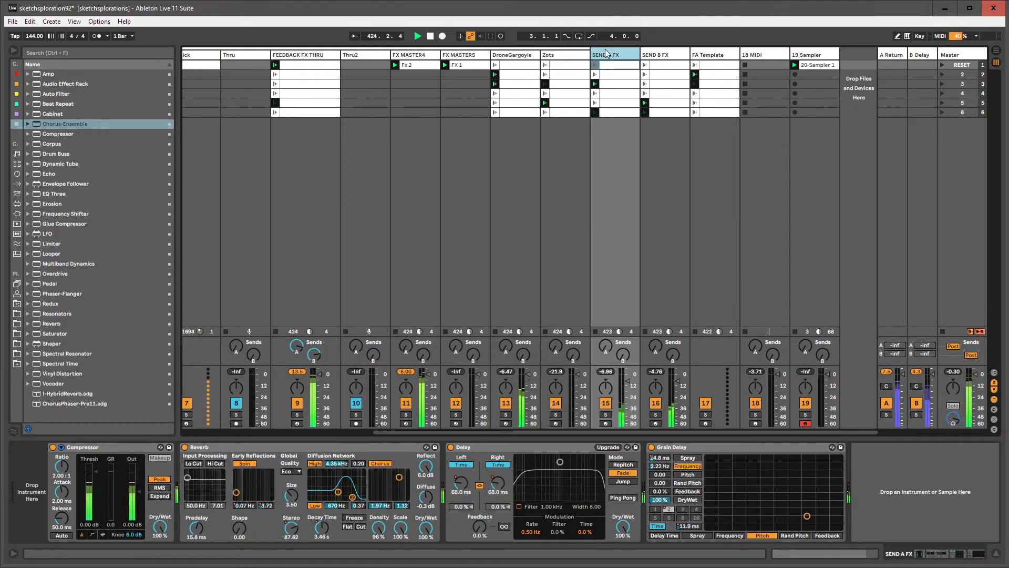
- Compare the effects on the A Return track with those on the SEND A FX and SEND B FX tracks
{"action": "left_click", "coordinate": [893, 55]}
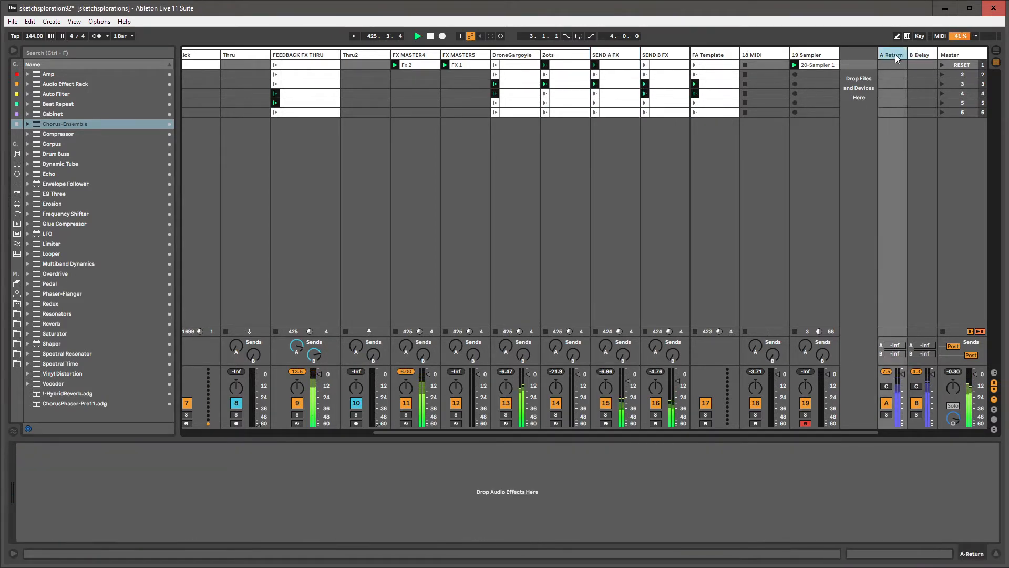
{"action": "left_click", "coordinate": [607, 75]}
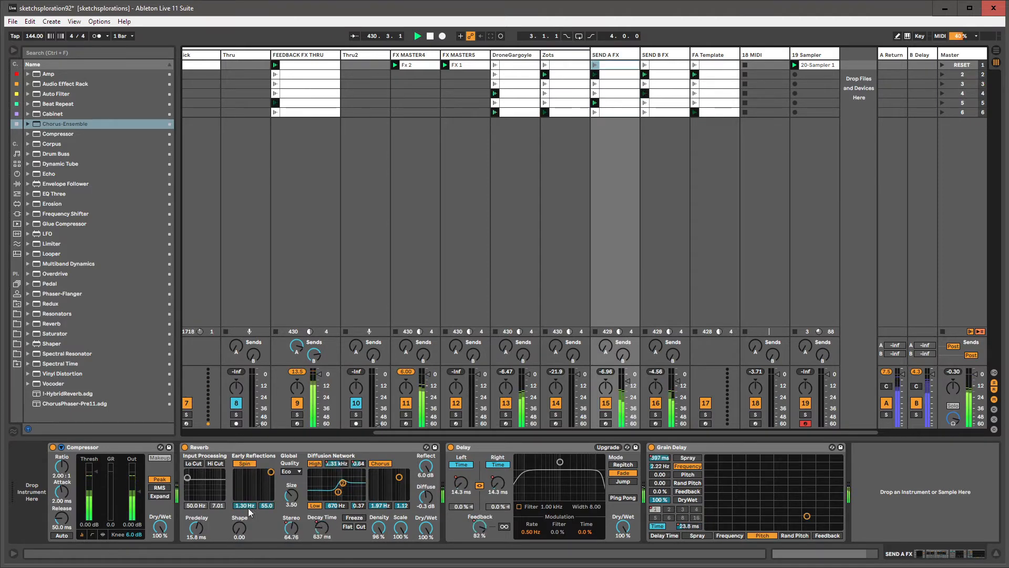
{"action": "left_click", "coordinate": [667, 60]}
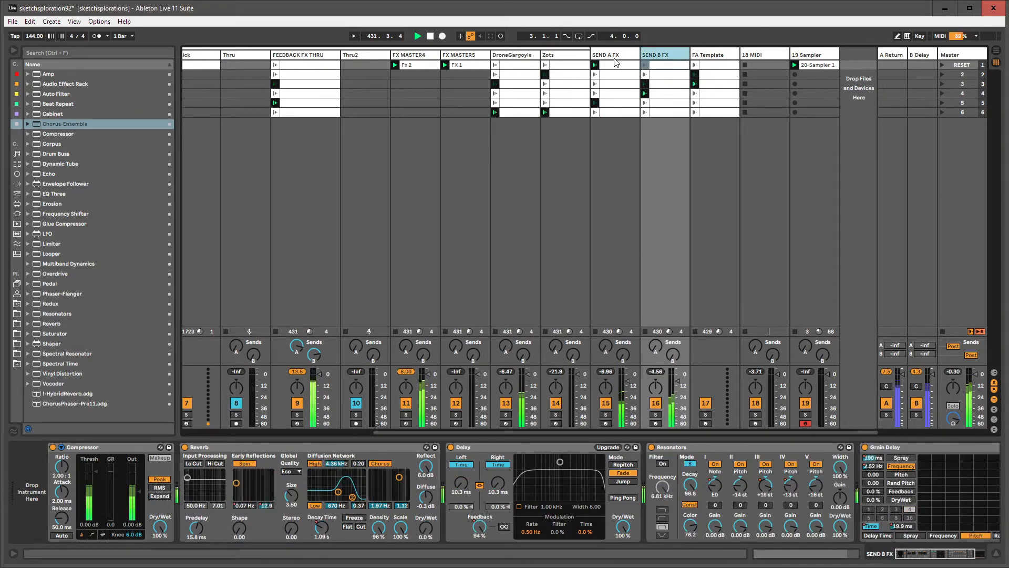
- Compare the device chains on the SEND A FX and SEND B FX tracks
{"action": "left_click", "coordinate": [616, 426]}
{"action": "left_click", "coordinate": [535, 445]}
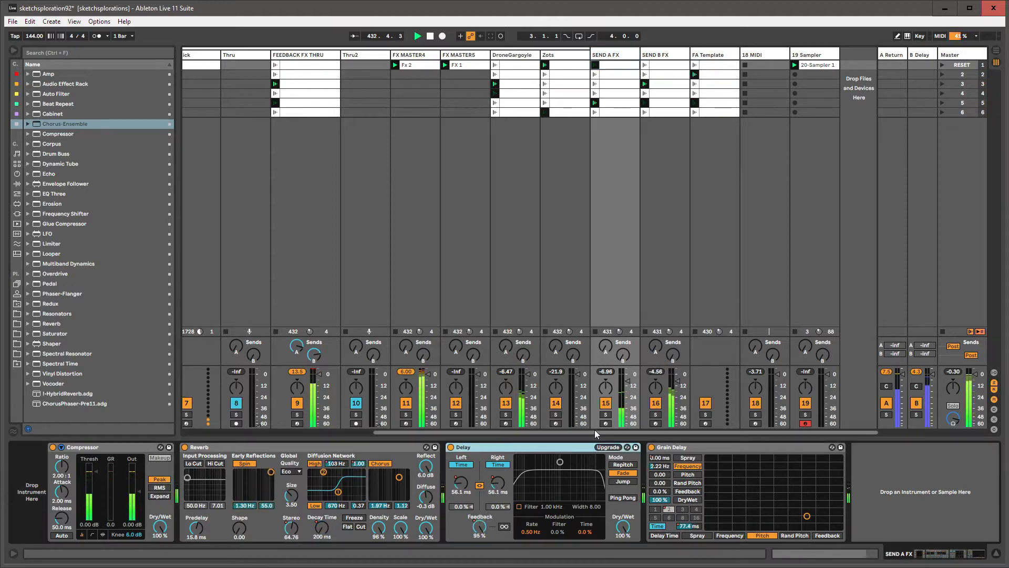
{"action": "left_click", "coordinate": [608, 427]}
{"action": "left_click", "coordinate": [671, 56]}
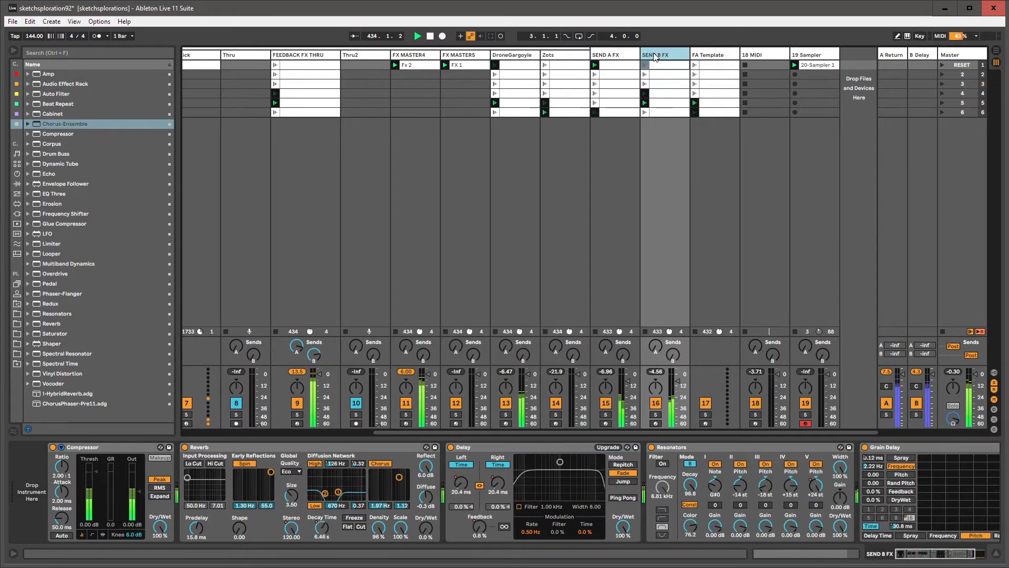
- Inspect the notes and envelopes of the FA Template track's clips, and show the mixer's input and output routing section
{"action": "left_click", "coordinate": [704, 56]}
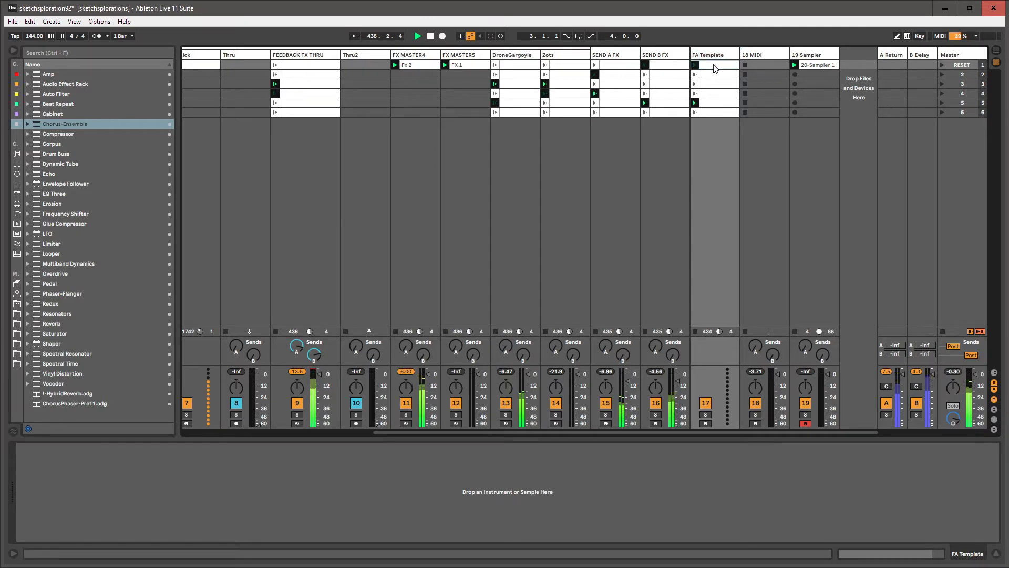
{"action": "left_click", "coordinate": [714, 83]}
{"action": "left_click", "coordinate": [711, 112]}
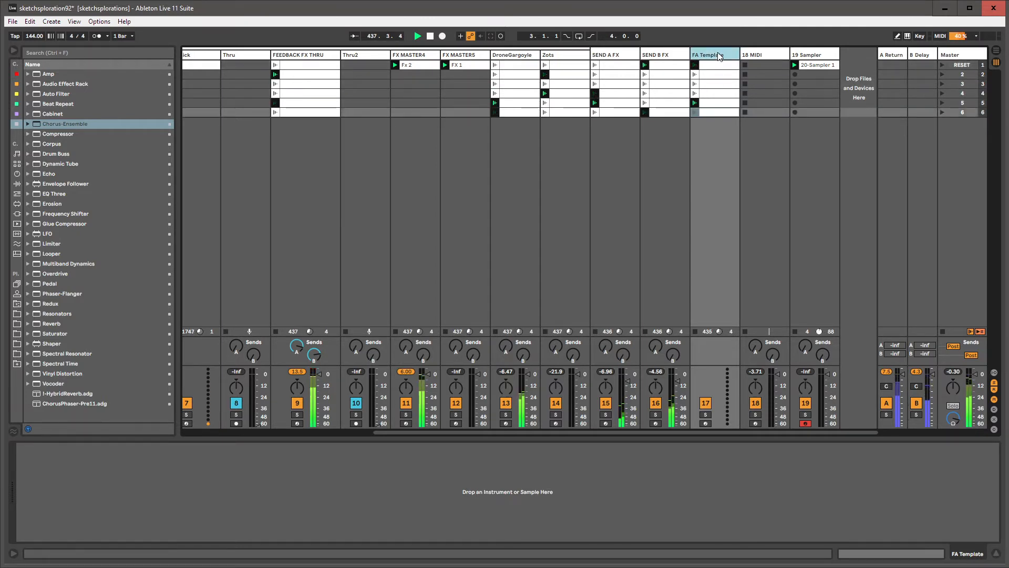
{"action": "left_click", "coordinate": [722, 112]}
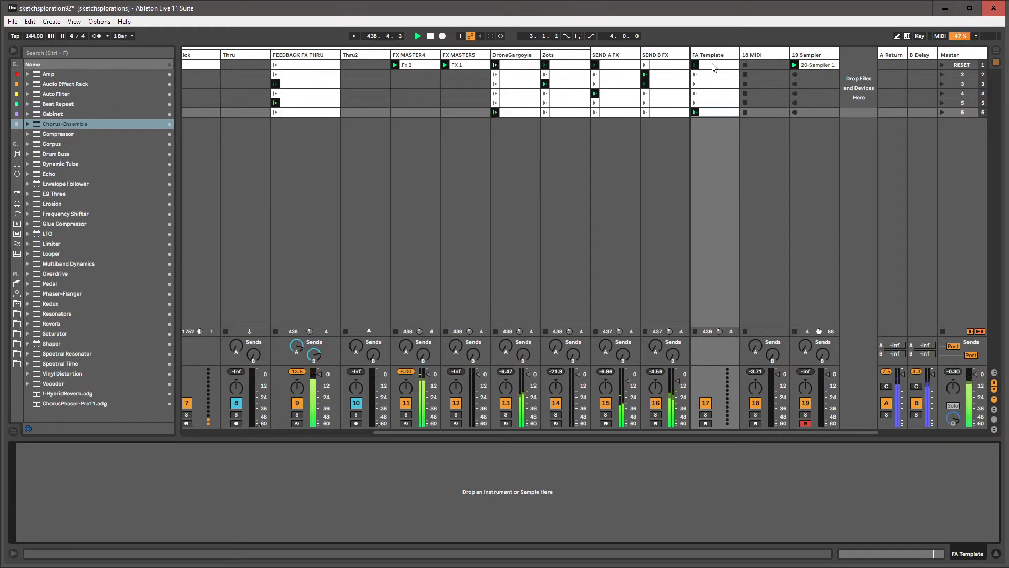
{"action": "left_click", "coordinate": [714, 75]}
{"action": "left_click", "coordinate": [710, 101]}
{"action": "double_click", "coordinate": [713, 66]}
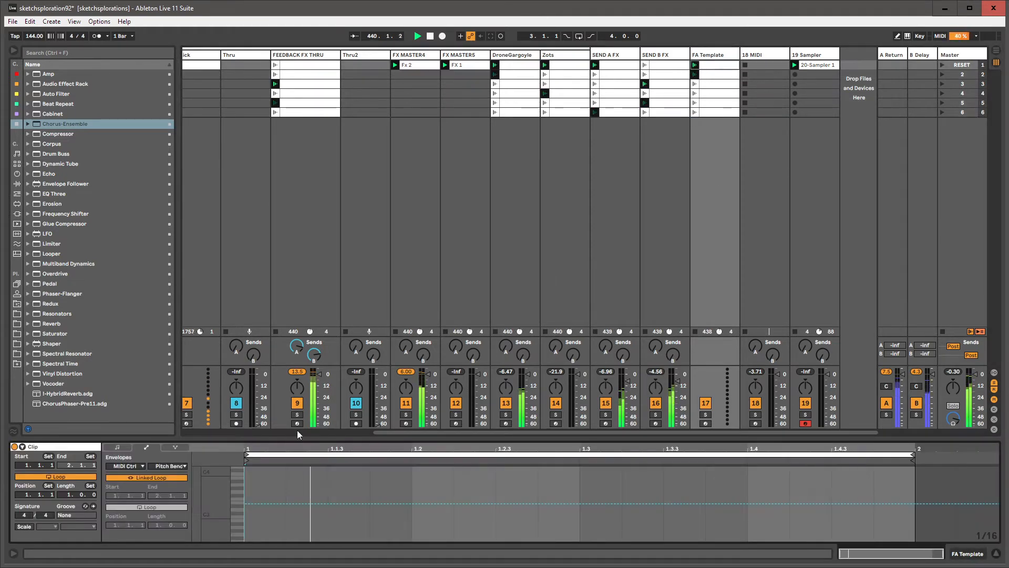
{"action": "left_click", "coordinate": [124, 447]}
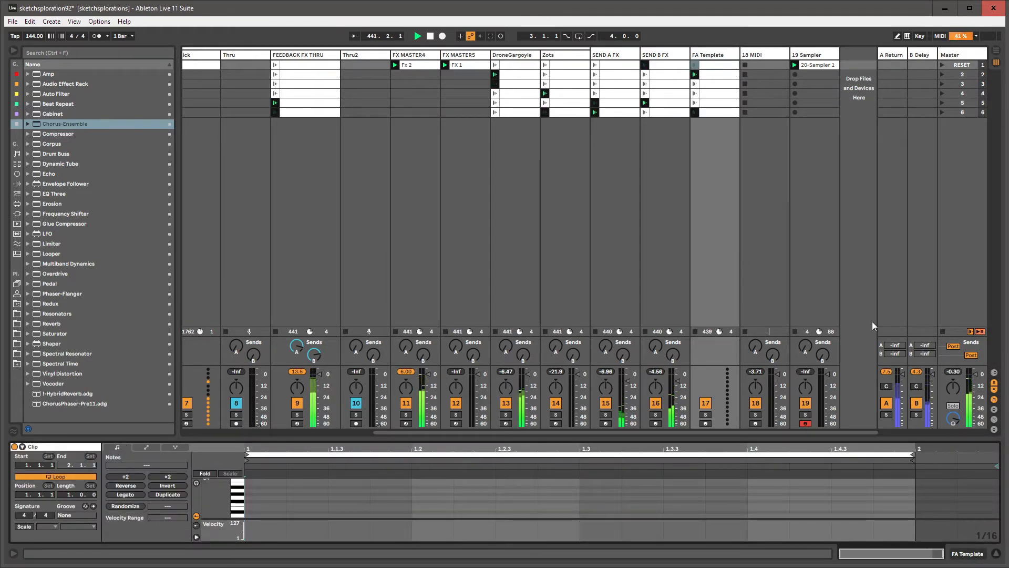
{"action": "left_click", "coordinate": [721, 305]}
{"action": "key", "text": "ctrl+alt+i"}
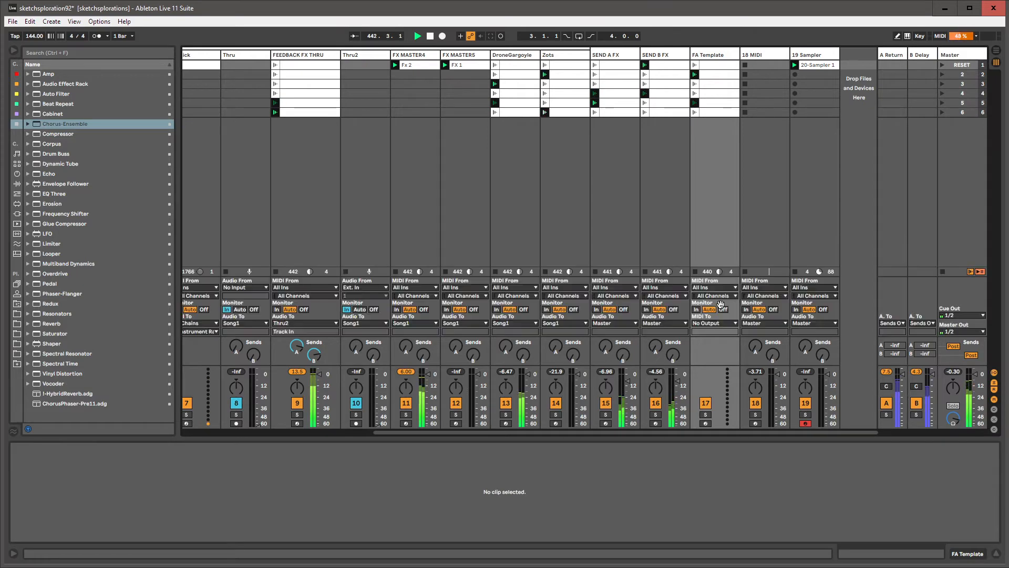
{"action": "left_click", "coordinate": [713, 112]}
- Duplicate the FA Template track, select all six clips in the copy, and delete the copied track
{"action": "left_click", "coordinate": [720, 59]}
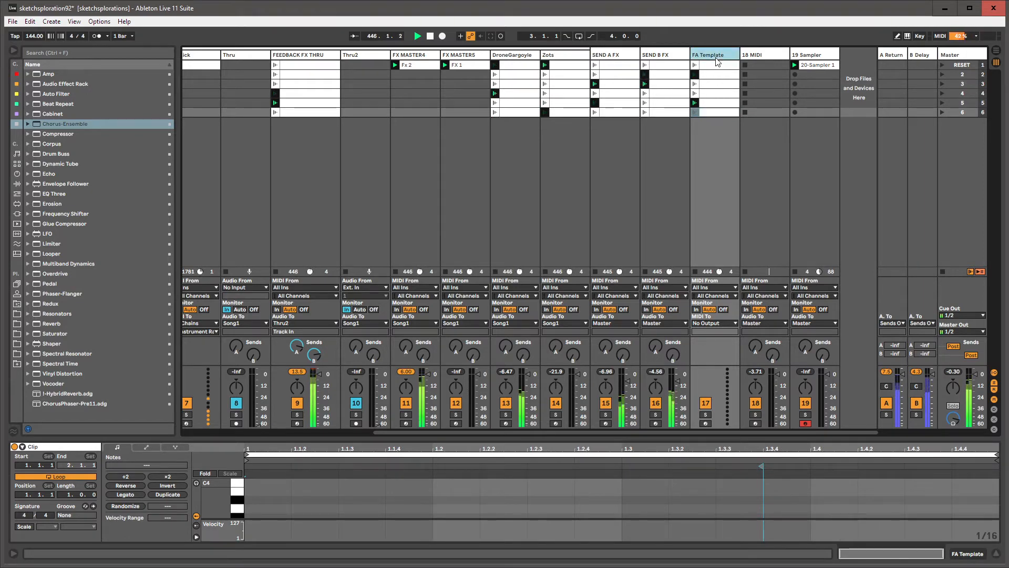
{"action": "key", "text": "ctrl+d"}
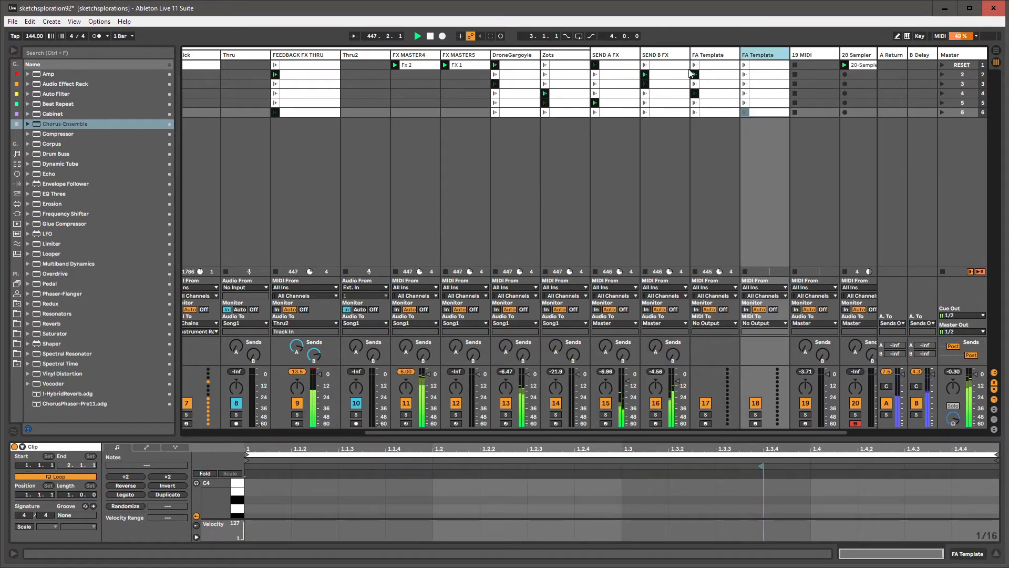
{"action": "left_click", "coordinate": [763, 67]}
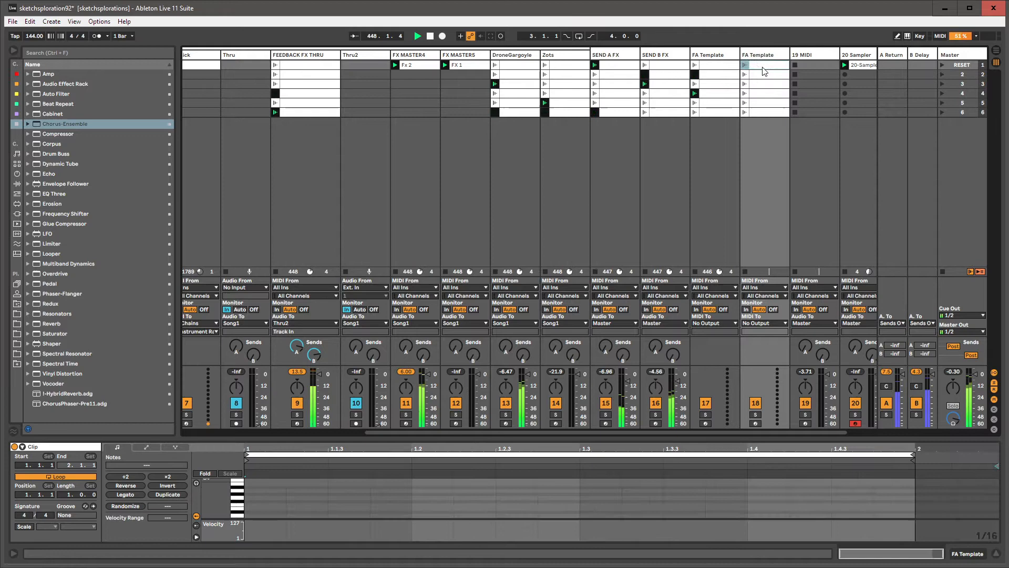
{"action": "left_click", "coordinate": [761, 115], "text": "shift"}
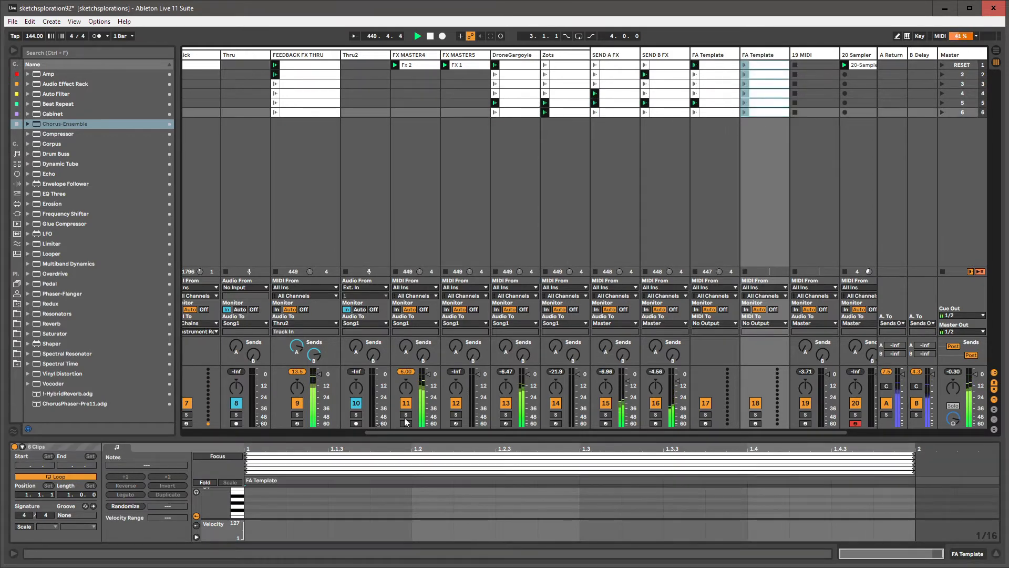
{"action": "left_click", "coordinate": [759, 59]}
{"action": "key", "text": "Delete"}
- Narrow the FA Template track, and expand its clips' launch and follow action settings to review them
{"action": "left_click", "coordinate": [710, 55]}
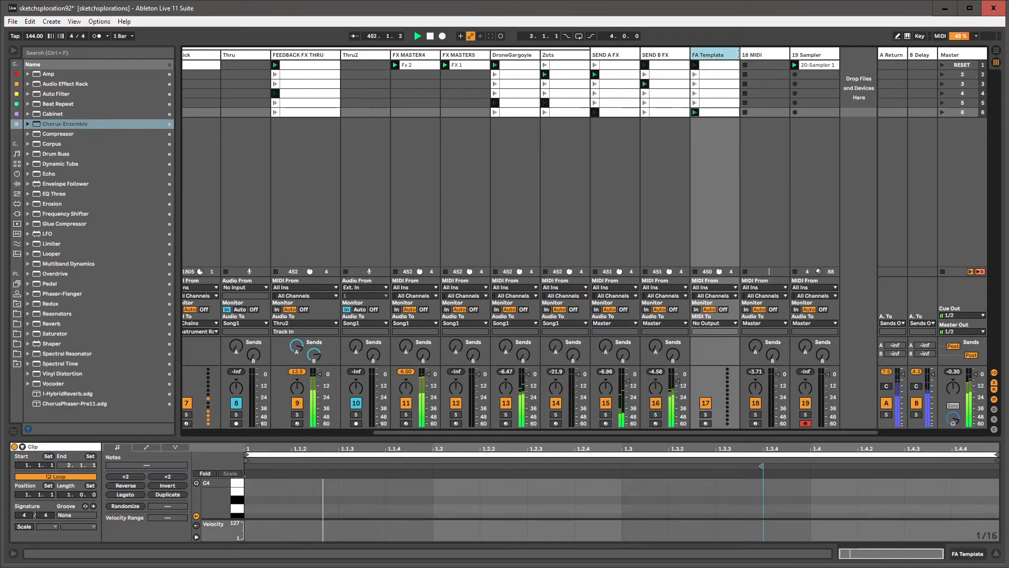
{"action": "left_click_drag", "start_coordinate": [738, 53], "coordinate": [728, 55]}
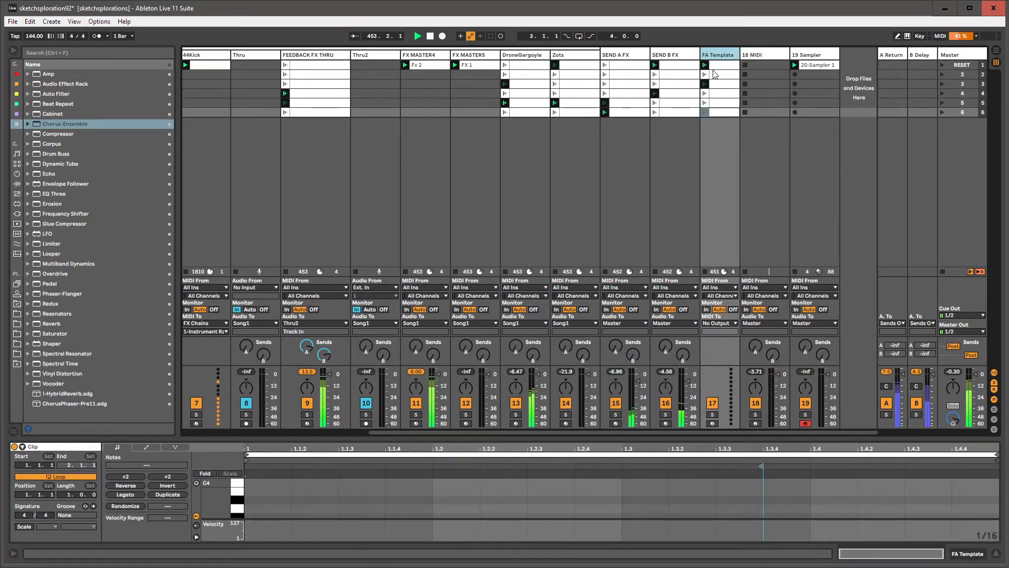
{"action": "left_click", "coordinate": [717, 74]}
{"action": "left_click", "coordinate": [719, 94]}
{"action": "left_click", "coordinate": [718, 112]}
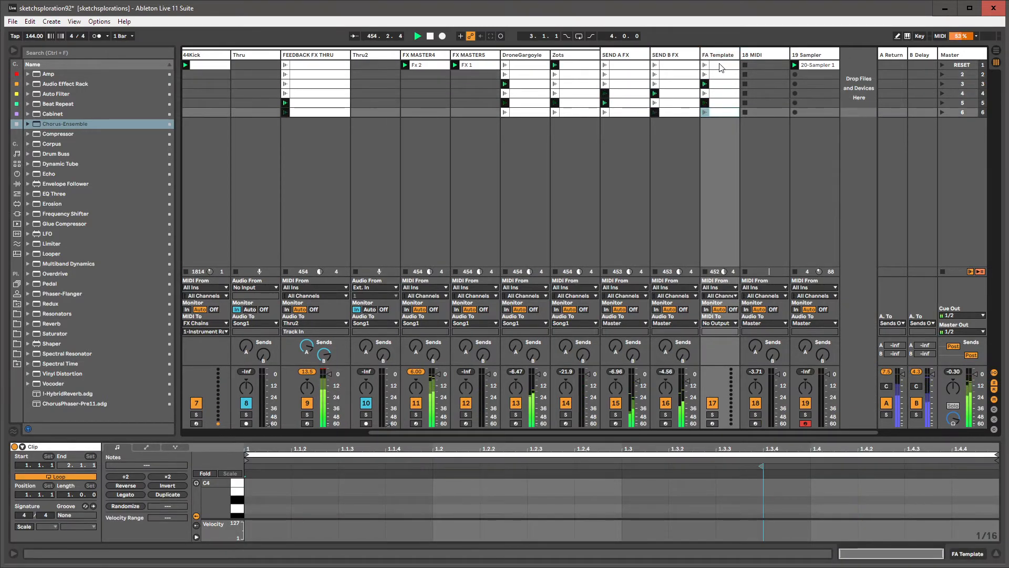
{"action": "left_click", "coordinate": [720, 66]}
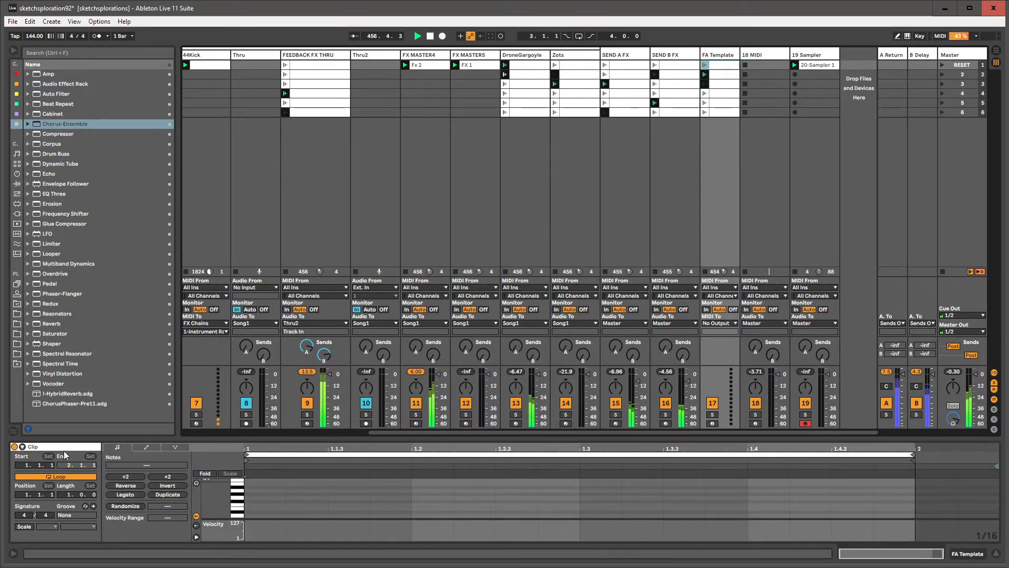
{"action": "left_click", "coordinate": [23, 447]}
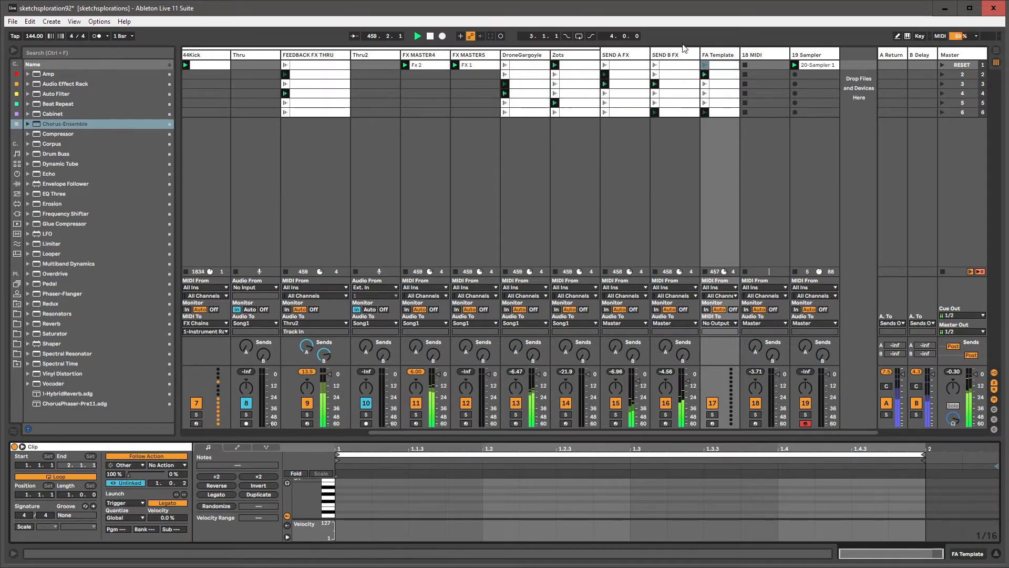
{"action": "left_click", "coordinate": [720, 93]}
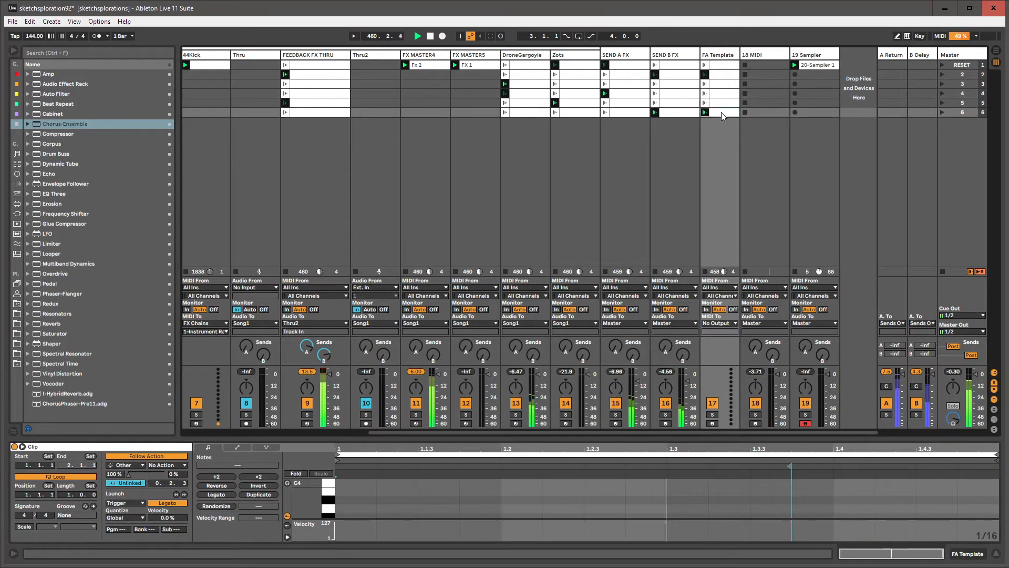
{"action": "left_click", "coordinate": [720, 65]}
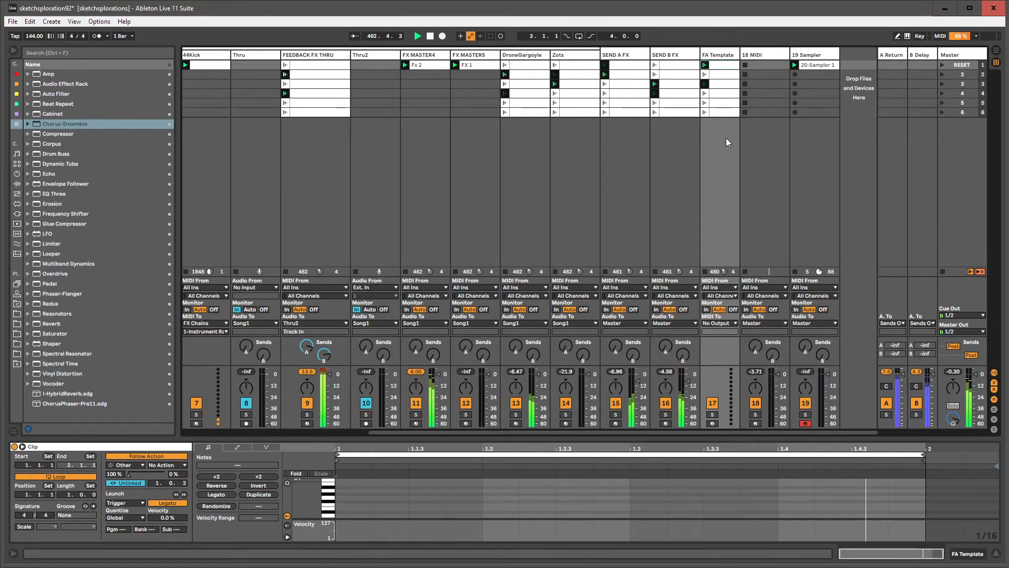
- Color the FA Template track and its six clips dark grey
{"action": "right_click", "coordinate": [717, 55]}
{"action": "left_click", "coordinate": [844, 201]}
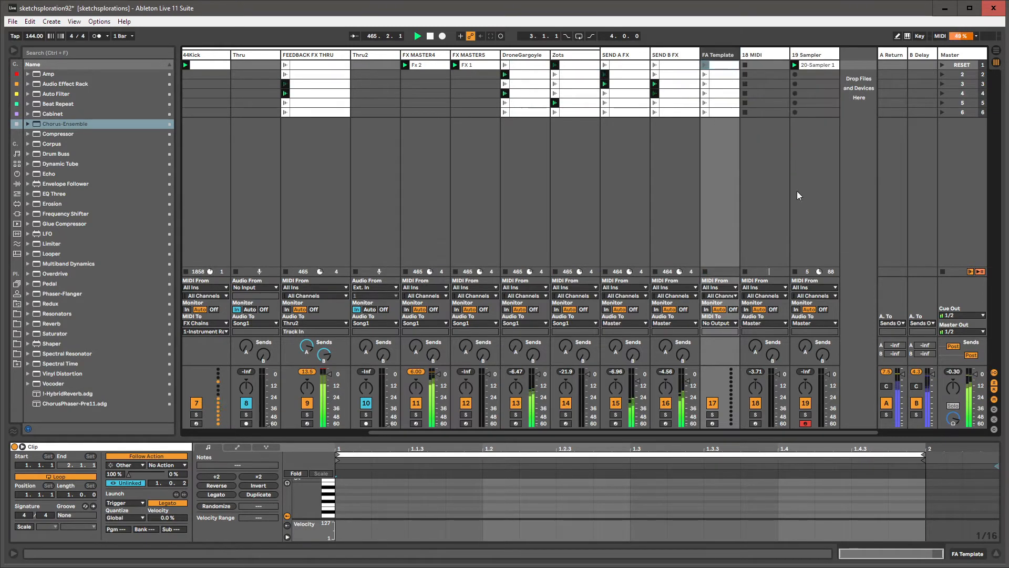
{"action": "left_click", "coordinate": [725, 114], "text": "shift"}
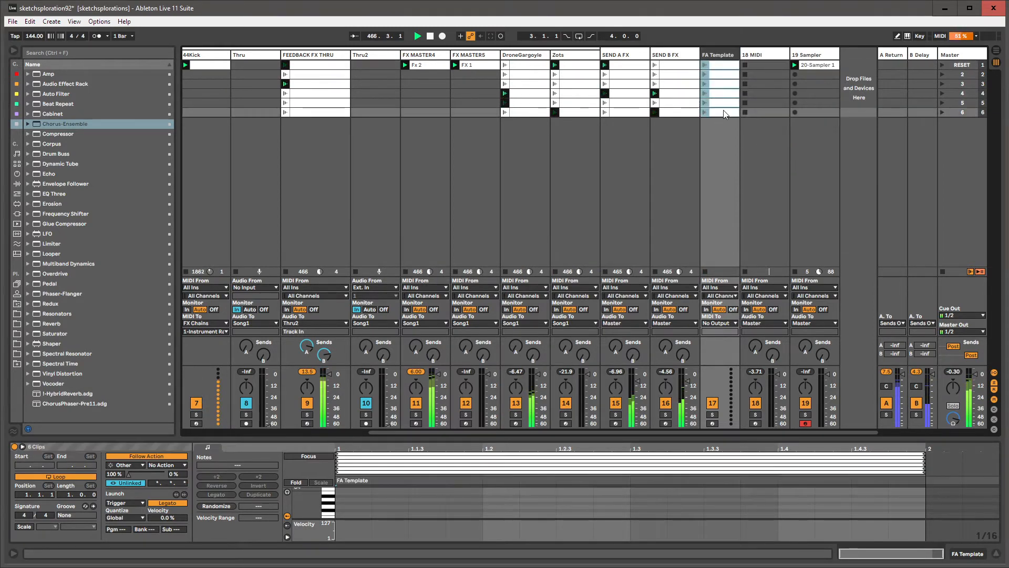
{"action": "right_click", "coordinate": [724, 114]}
{"action": "left_click", "coordinate": [848, 266]}
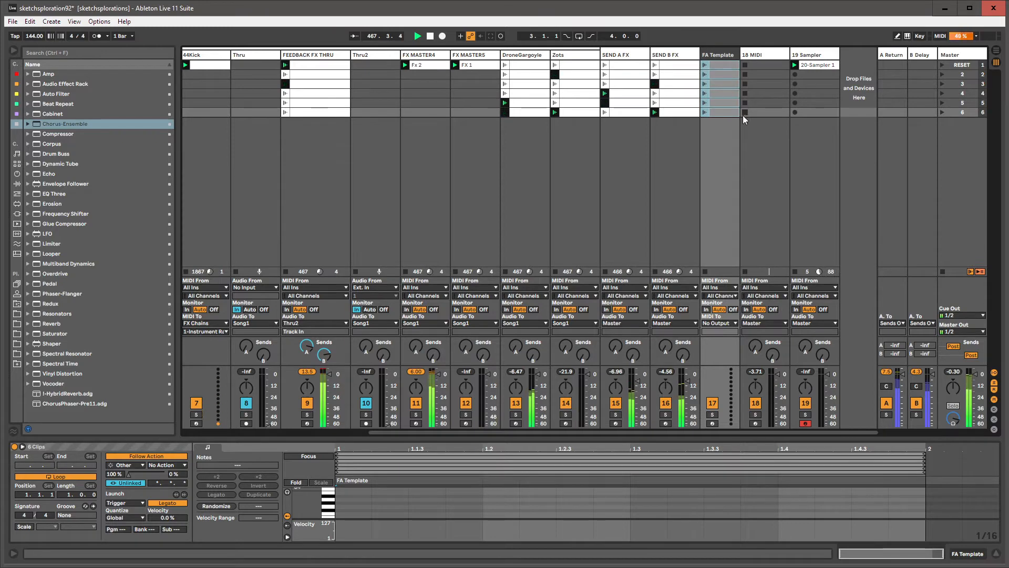
- Add an empty MIDI clip to the first slot of the 18 MIDI track, and rename the track FDBK
{"action": "left_click", "coordinate": [771, 56]}
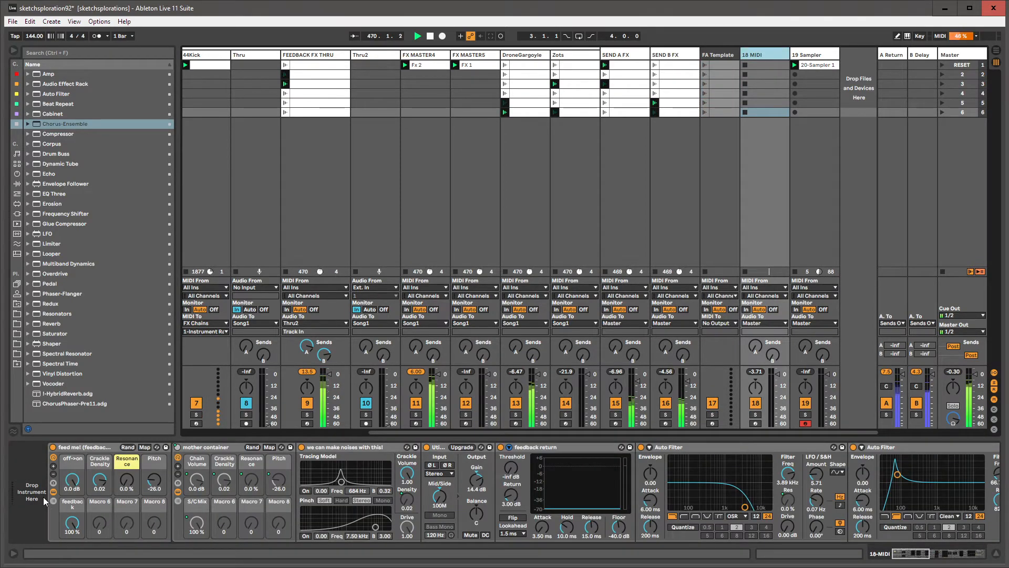
{"action": "left_click", "coordinate": [53, 501]}
{"action": "double_click", "coordinate": [759, 62]}
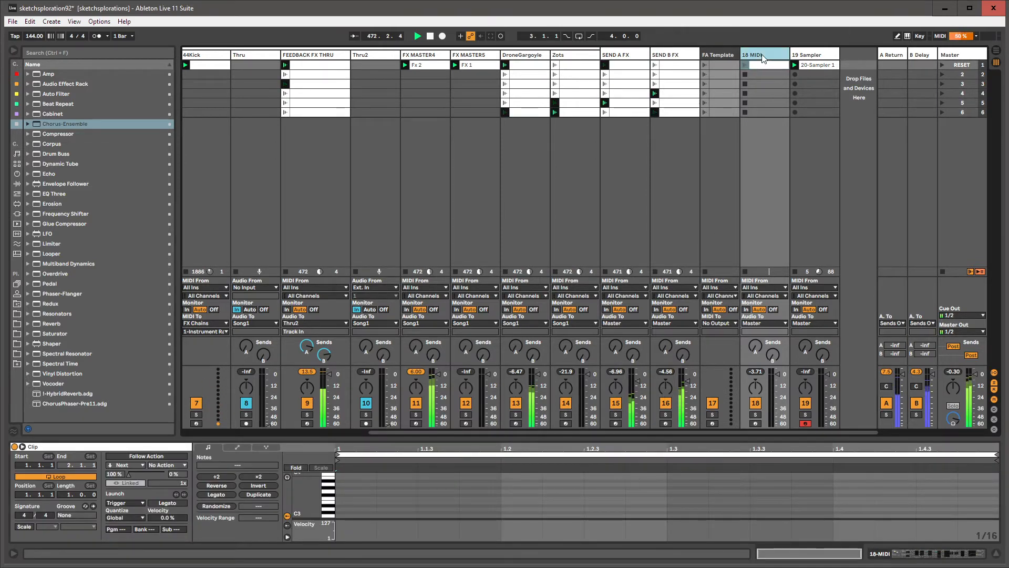
{"action": "key", "text": "ctrl+r"}
{"action": "type", "text": "FDBK"}
{"action": "key", "text": "Return"}
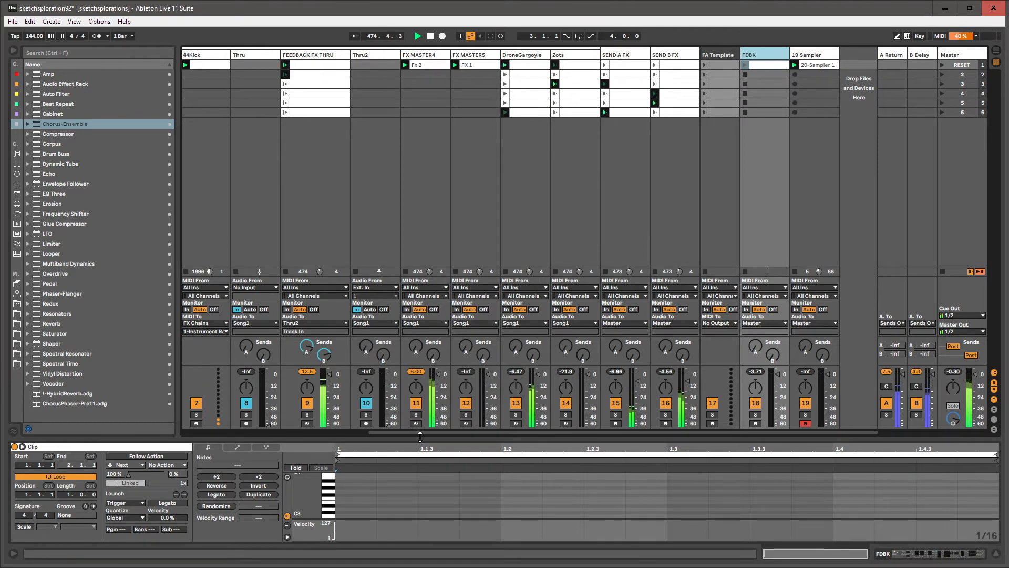
- Audition the mix with FEEDBACK FX THRU and DroneGargoyle briefly muted, and examine the devices on DroneGargoyle and FX MASTERS
{"action": "left_click_drag", "start_coordinate": [421, 431], "coordinate": [232, 463]}
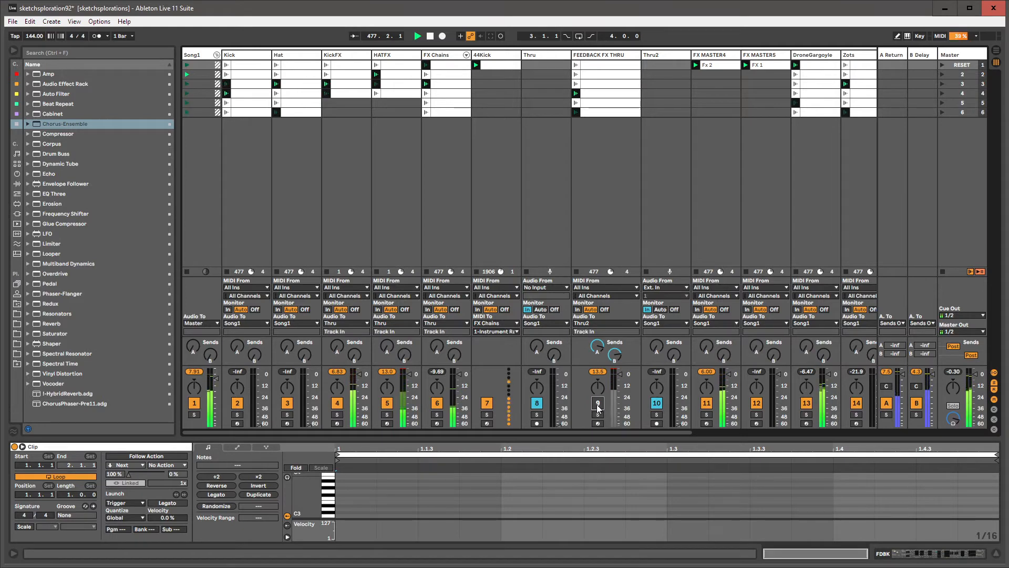
{"action": "left_click_drag", "start_coordinate": [593, 430], "coordinate": [663, 434]}
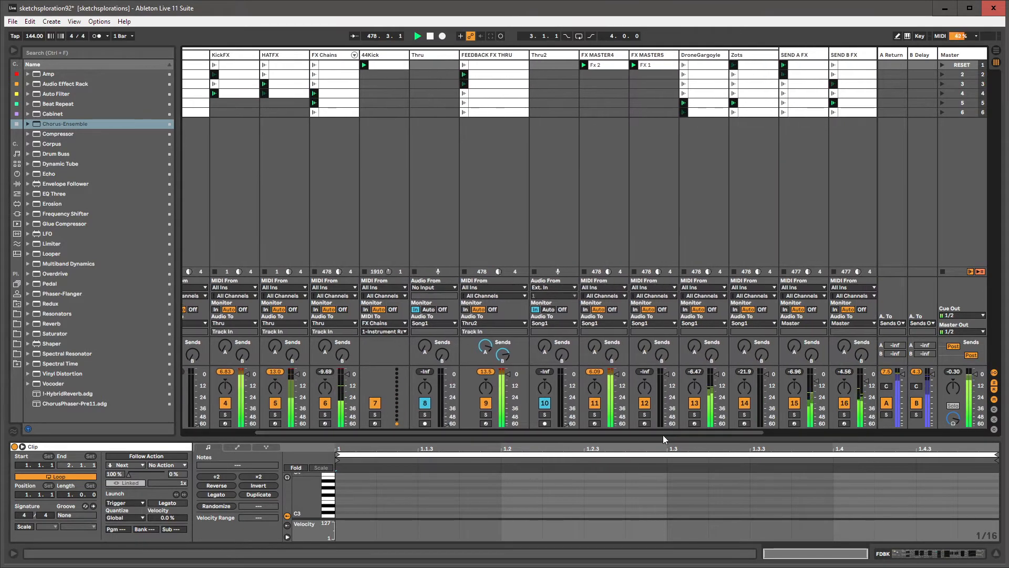
{"action": "left_click", "coordinate": [694, 404]}
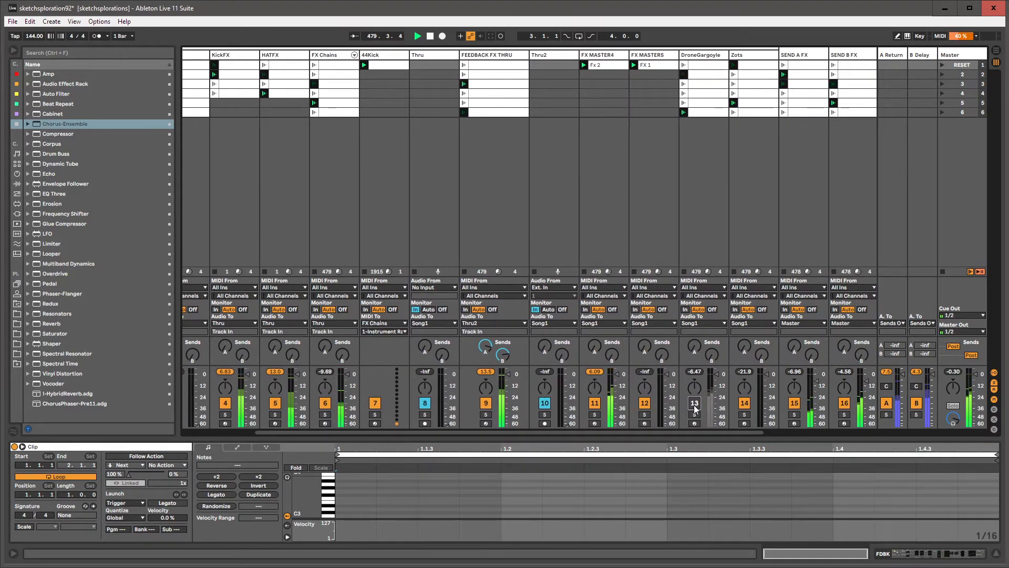
{"action": "left_click", "coordinate": [695, 404]}
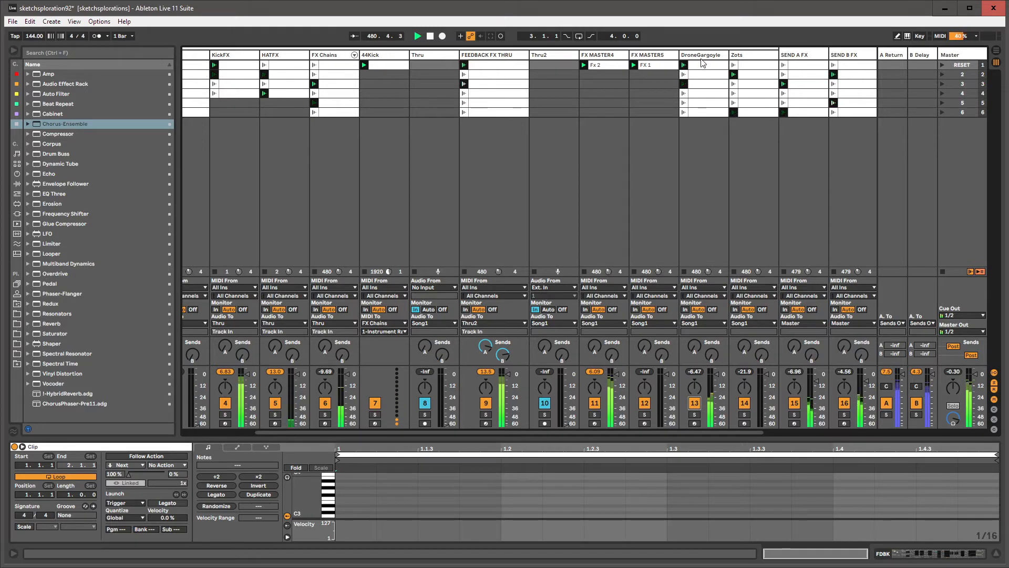
{"action": "left_click", "coordinate": [691, 67]}
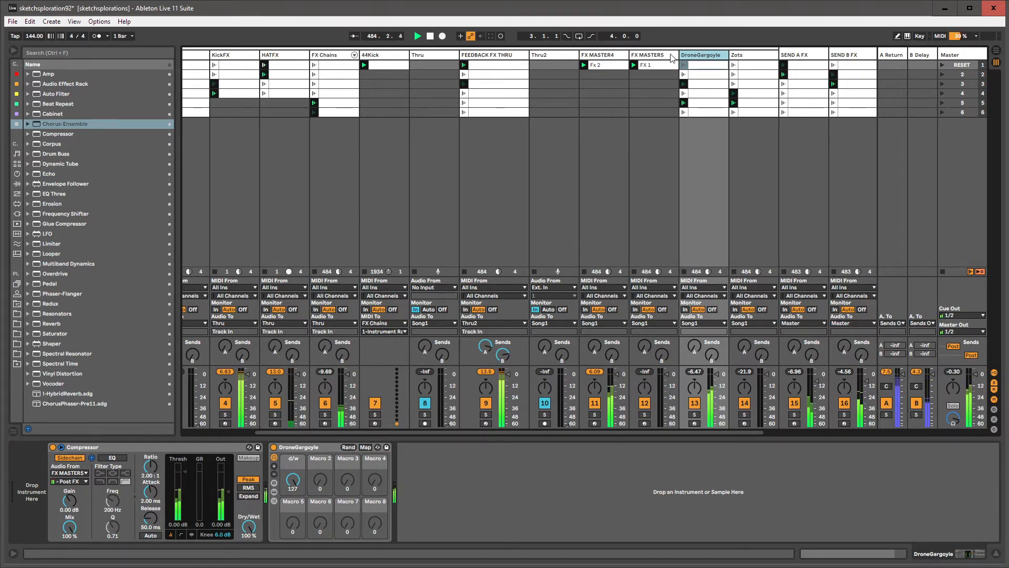
{"action": "left_click", "coordinate": [644, 316]}
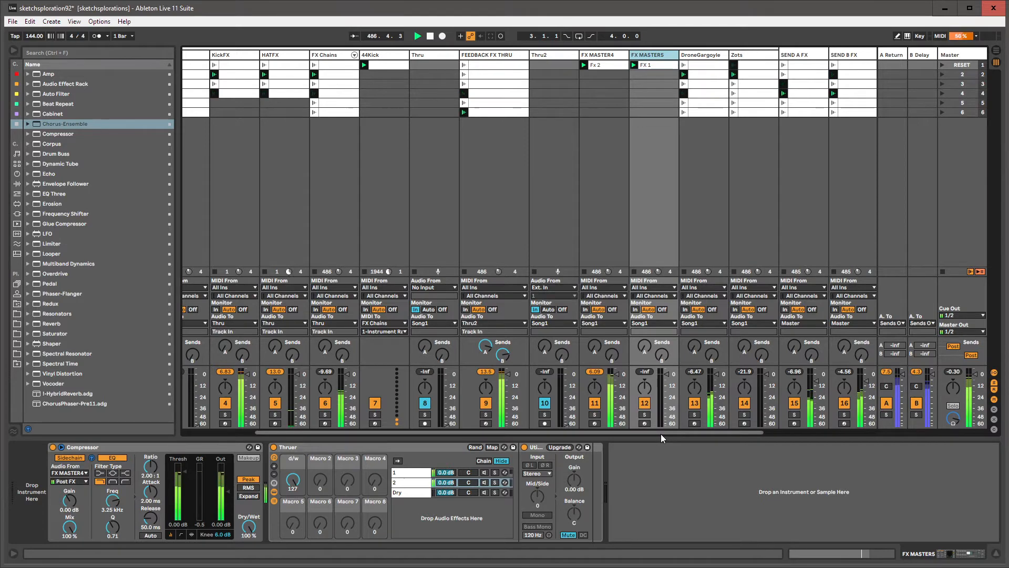
- Insert a new MIDI track directly after the Song1 group
{"action": "left_click_drag", "start_coordinate": [661, 434], "coordinate": [526, 453]}
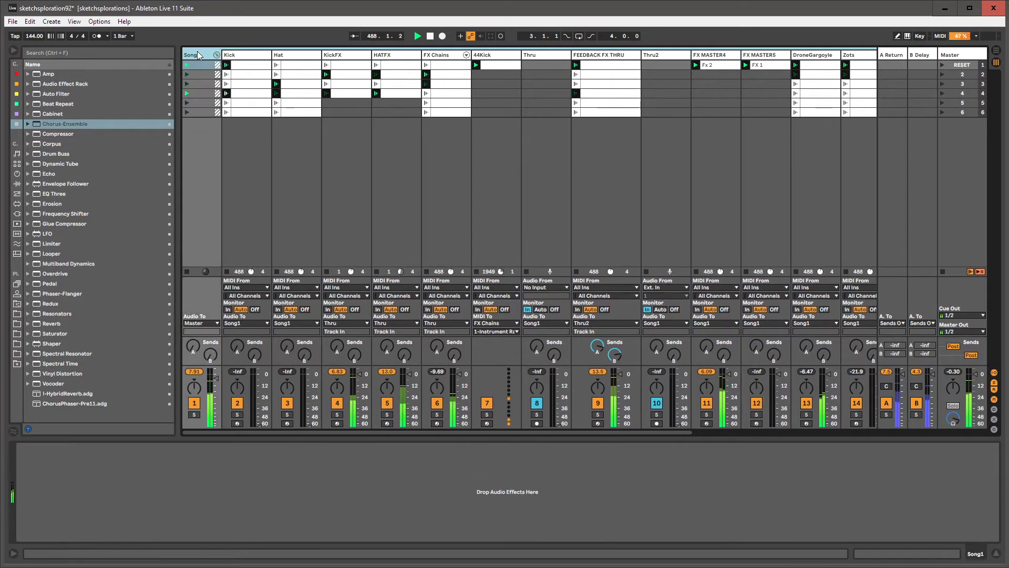
{"action": "left_click", "coordinate": [204, 59]}
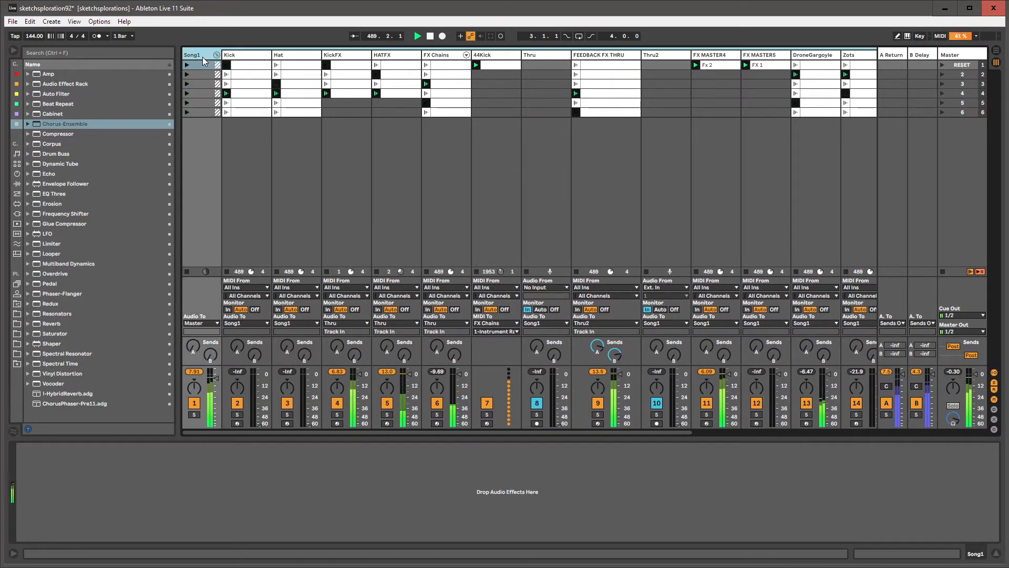
{"action": "key", "text": "ctrl+shift+t"}
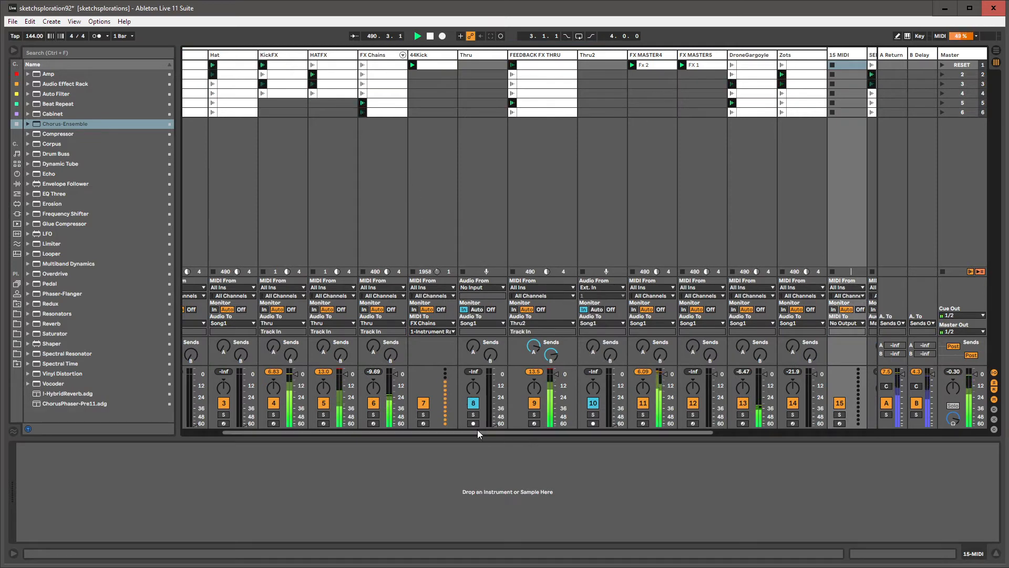
{"action": "left_click_drag", "start_coordinate": [477, 432], "coordinate": [342, 439]}
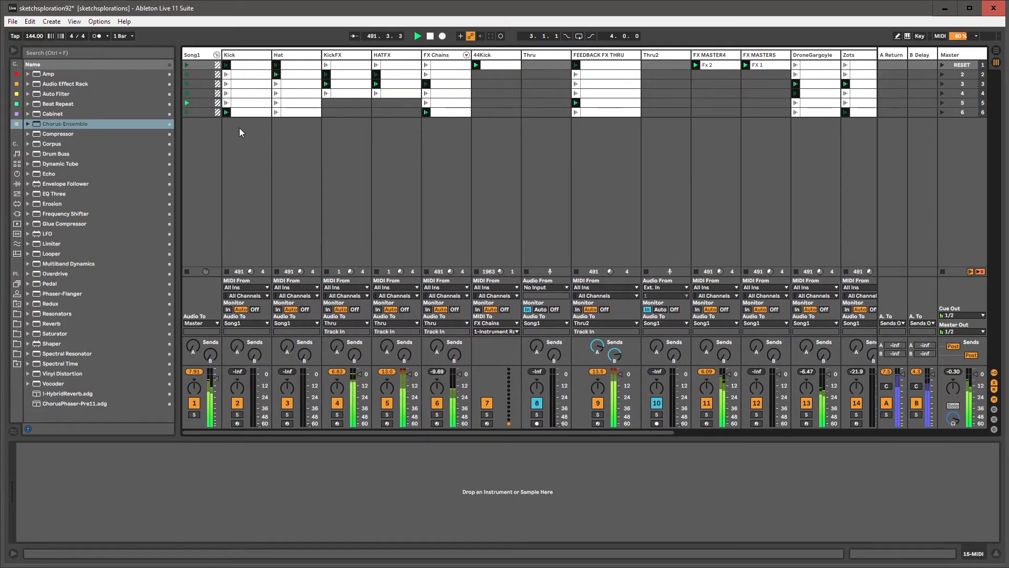
- Fold the Song1 group and move the new MIDI track directly in front of it
{"action": "left_click", "coordinate": [217, 55]}
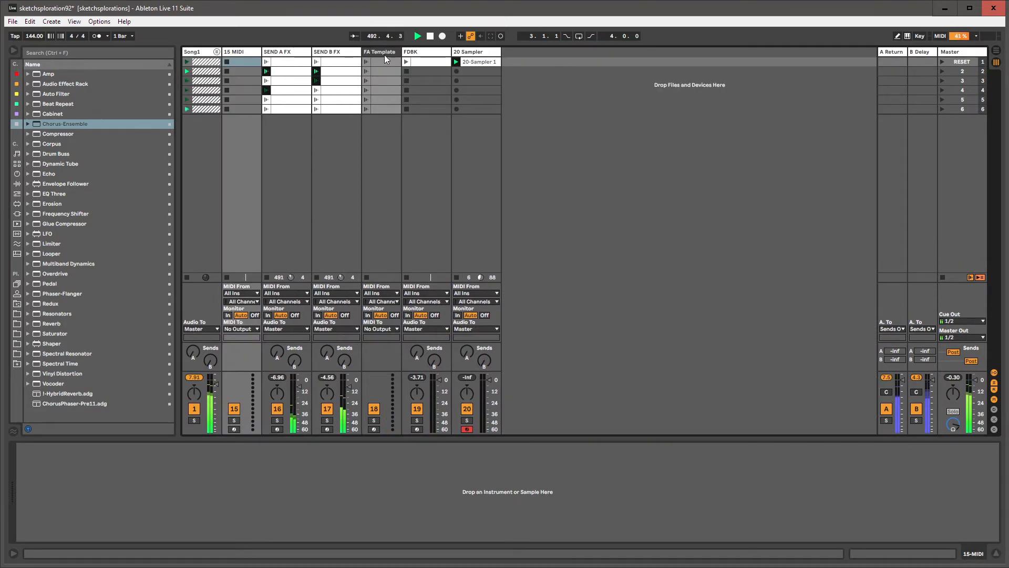
{"action": "left_click", "coordinate": [248, 53]}
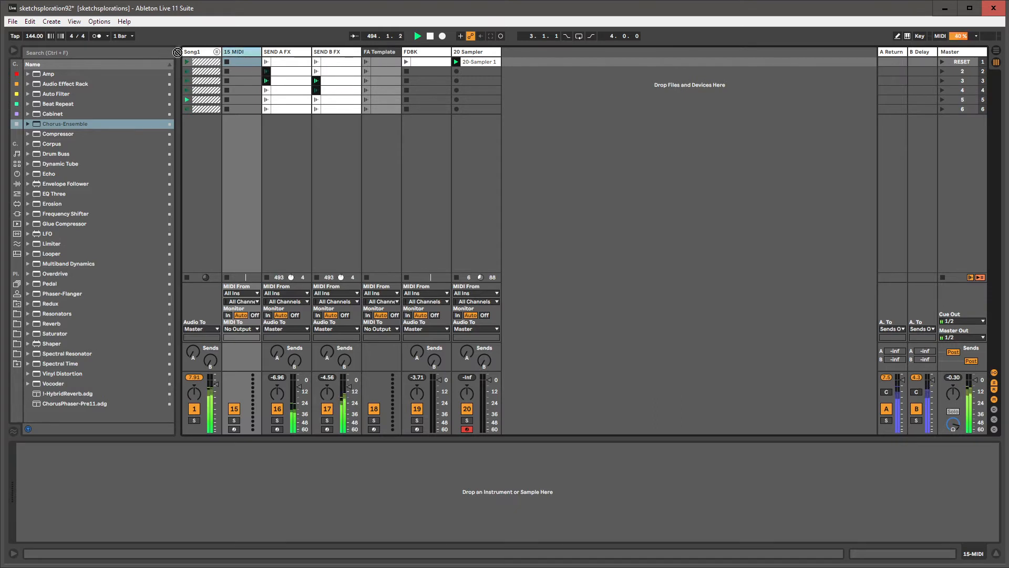
{"action": "left_click_drag", "start_coordinate": [184, 51], "coordinate": [187, 55]}
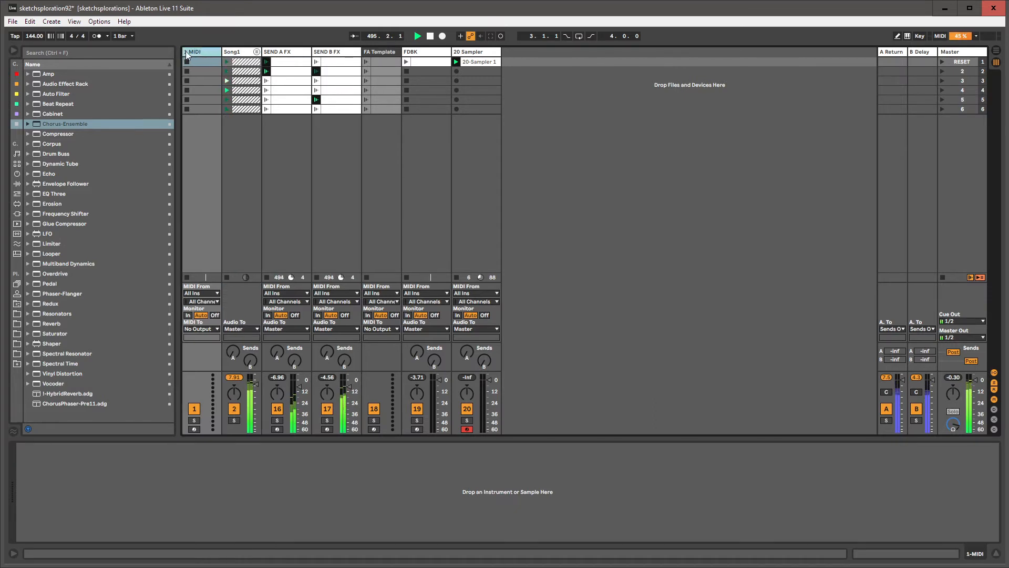
- Rename the new MIDI track Song 1FX and the Song1 group << Song1
{"action": "key", "text": "ctrl+r"}
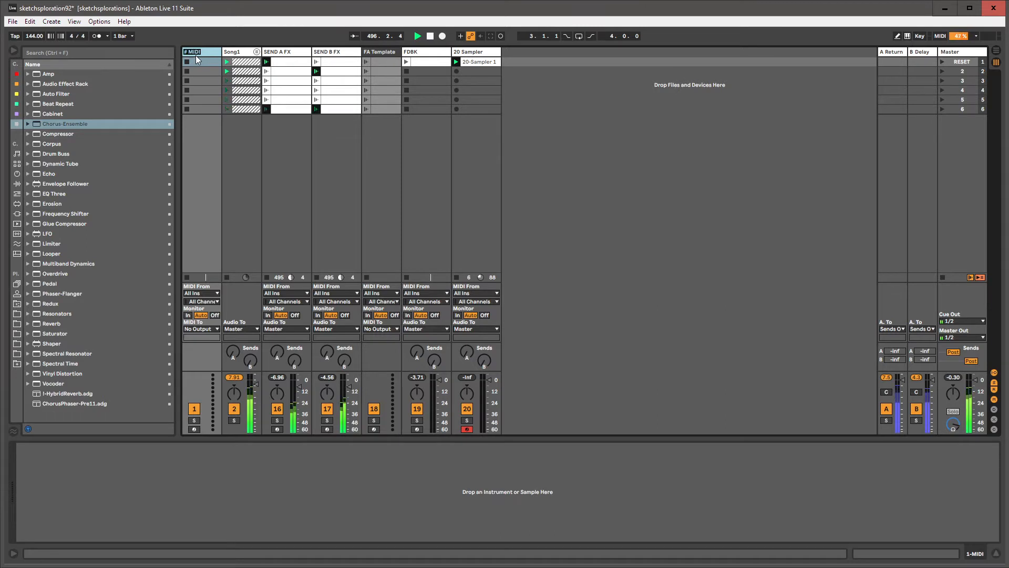
{"action": "type", "text": "FX"}
{"action": "key", "text": "Return"}
{"action": "key", "text": "ctrl+r"}
{"action": "key", "text": "Home"}
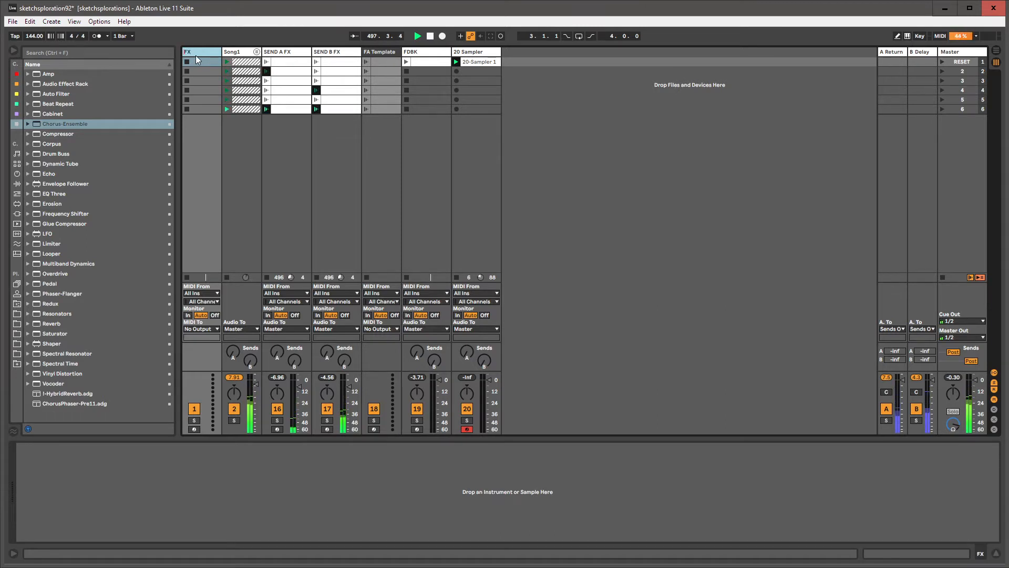
{"action": "type", "text": "Song 1"}
{"action": "key", "text": "Return"}
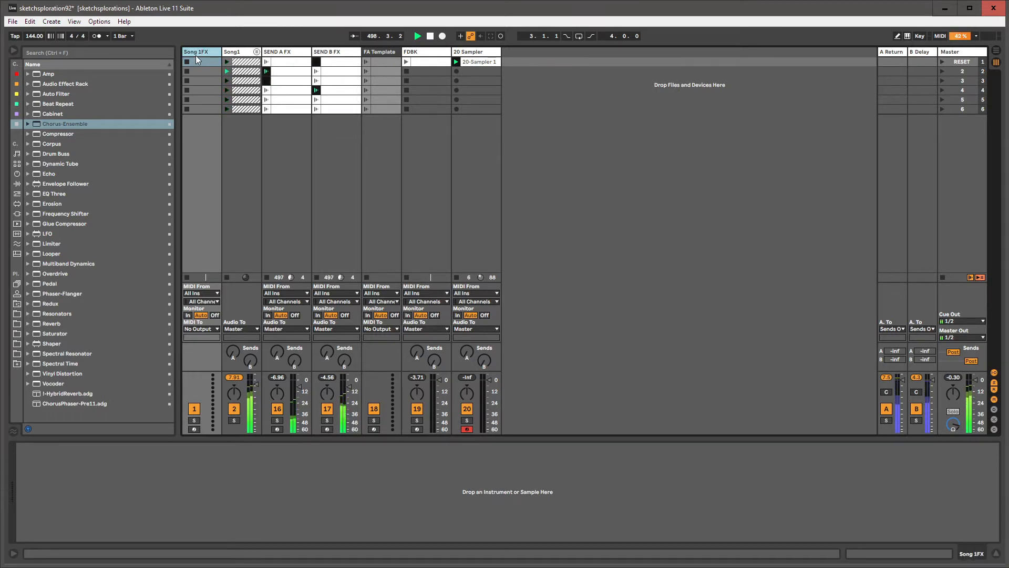
{"action": "left_click", "coordinate": [236, 54]}
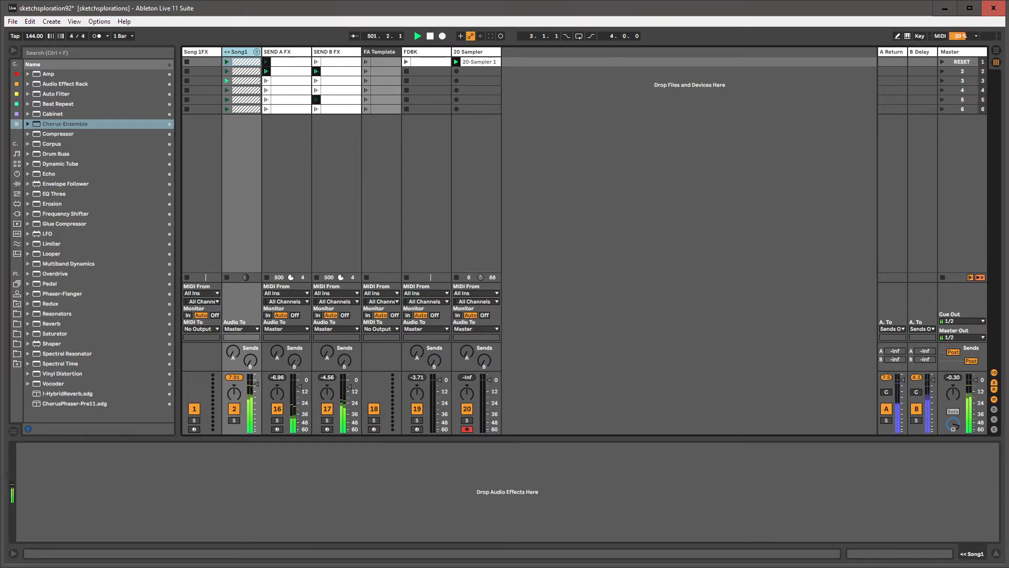
- Find the Gate effect, load it onto the Song 1FX track, and set its sidechain audio source to << Song1
{"action": "left_click", "coordinate": [208, 53]}
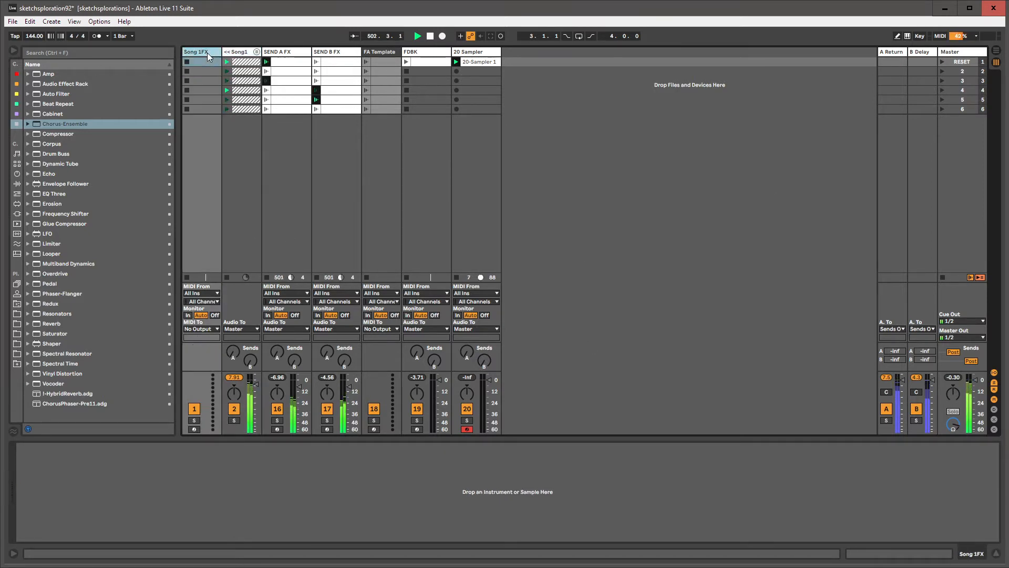
{"action": "key", "text": "ctrl+f"}
{"action": "type", "text": "gate"}
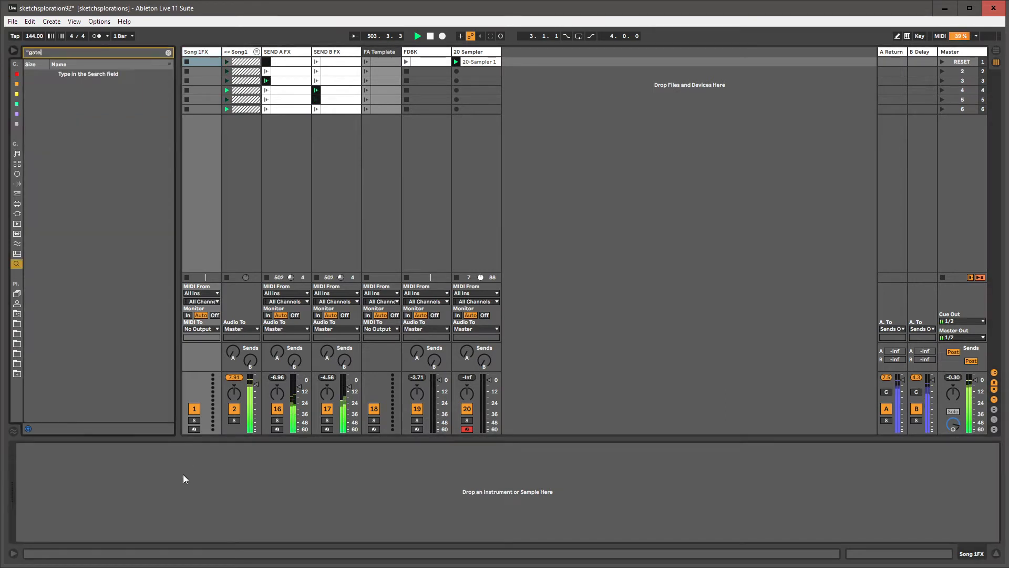
{"action": "key", "text": "Down"}
{"action": "key", "text": "Return"}
{"action": "key", "text": "Escape"}
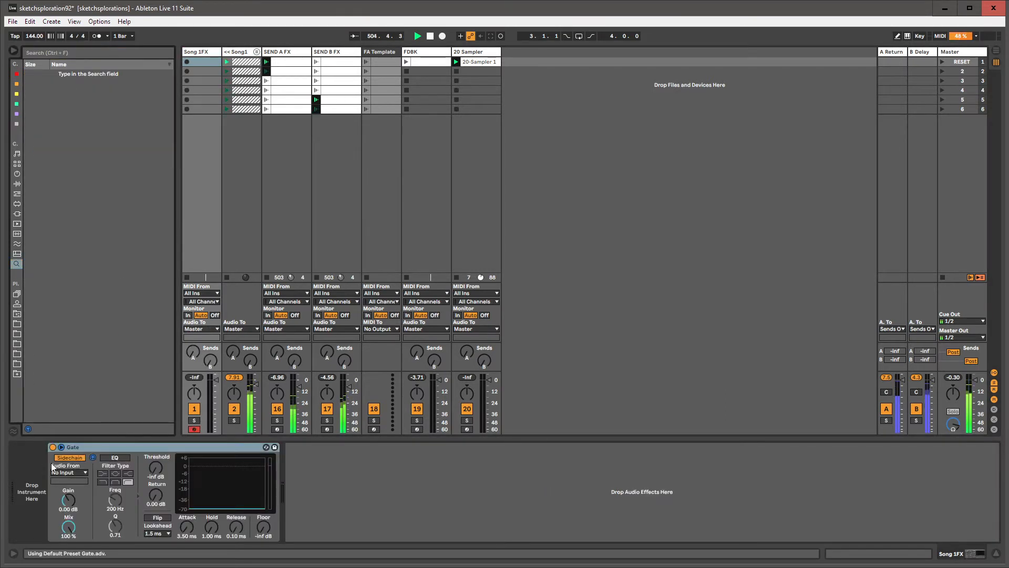
{"action": "left_click", "coordinate": [65, 473]}
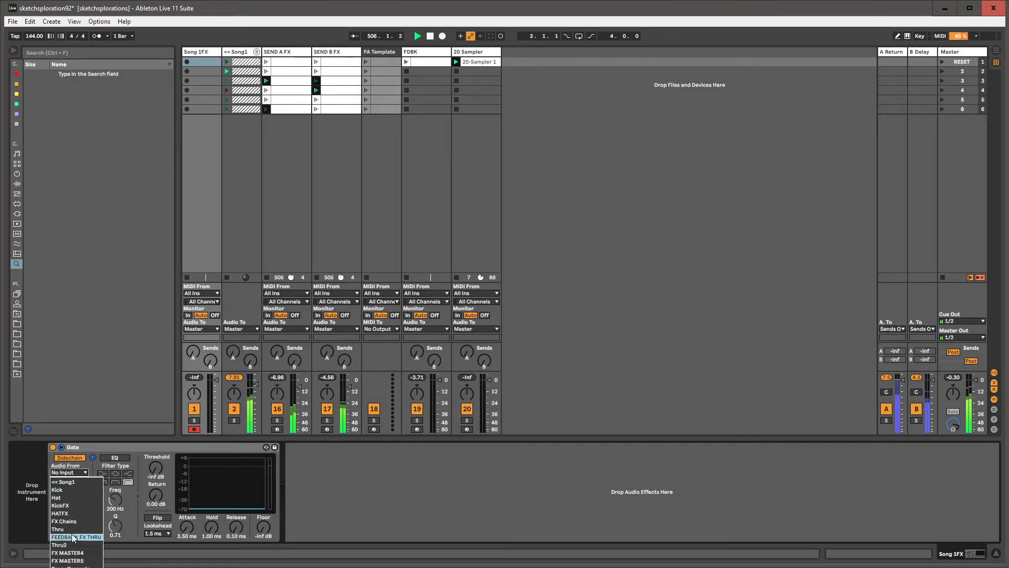
{"action": "left_click", "coordinate": [70, 483]}
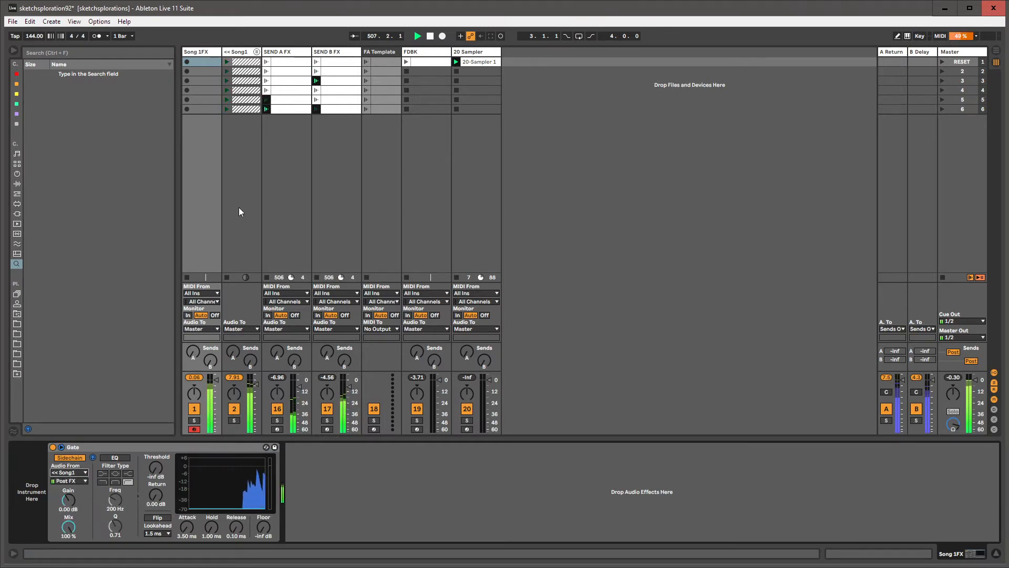
- Briefly mute the << Song1 group, route its audio output to Sends Only, and reactivate it
{"action": "left_click", "coordinate": [234, 408]}
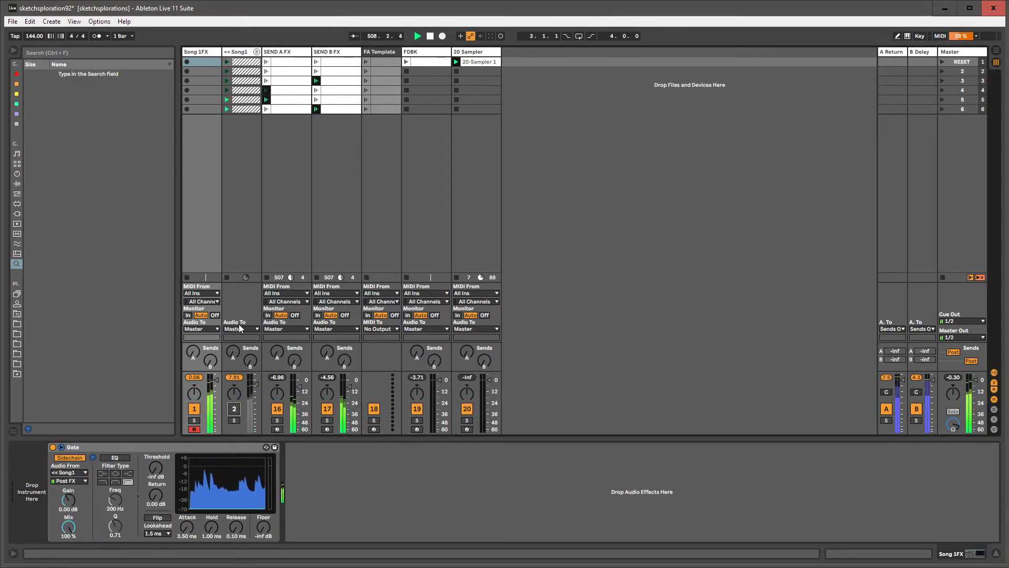
{"action": "left_click", "coordinate": [238, 329]}
{"action": "left_click", "coordinate": [238, 380]}
{"action": "left_click", "coordinate": [234, 408]}
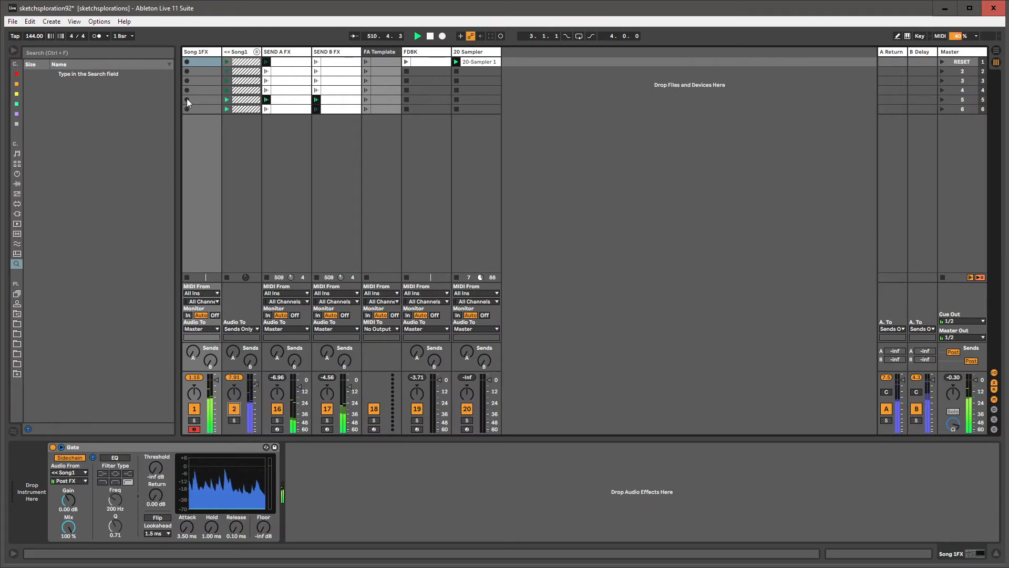
- Collapse the Gate device and copy all six FA Template clips into the Song 1FX track
{"action": "double_click", "coordinate": [151, 444]}
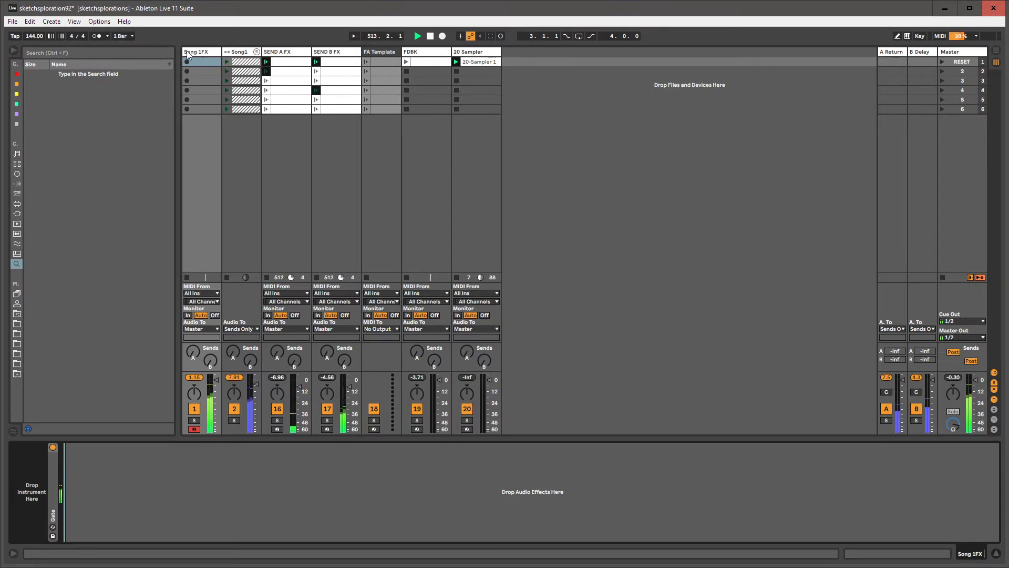
{"action": "left_click", "coordinate": [206, 91]}
{"action": "left_click", "coordinate": [206, 109]}
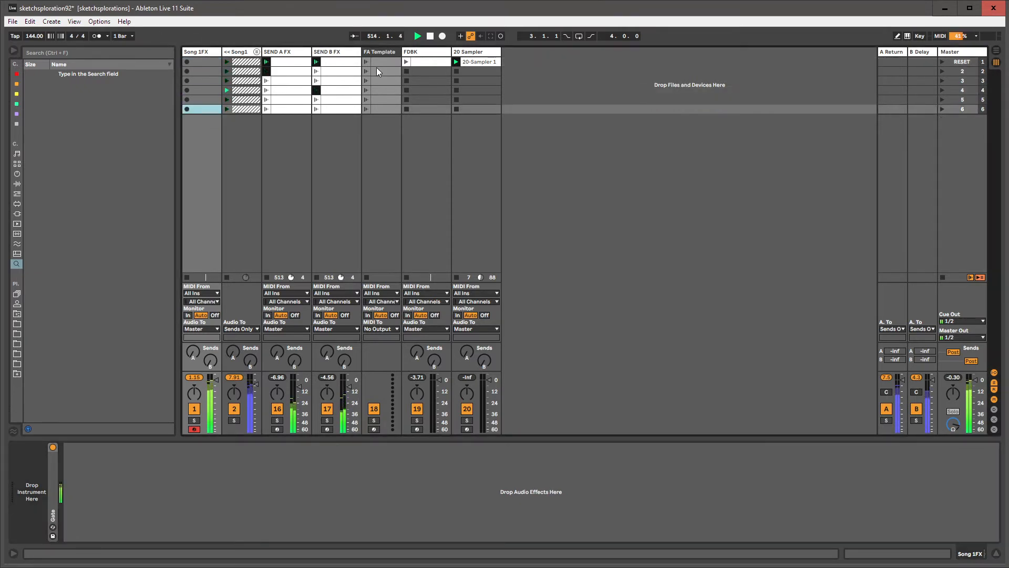
{"action": "left_click", "coordinate": [419, 59]}
{"action": "left_click_drag", "start_coordinate": [383, 62], "coordinate": [382, 106]}
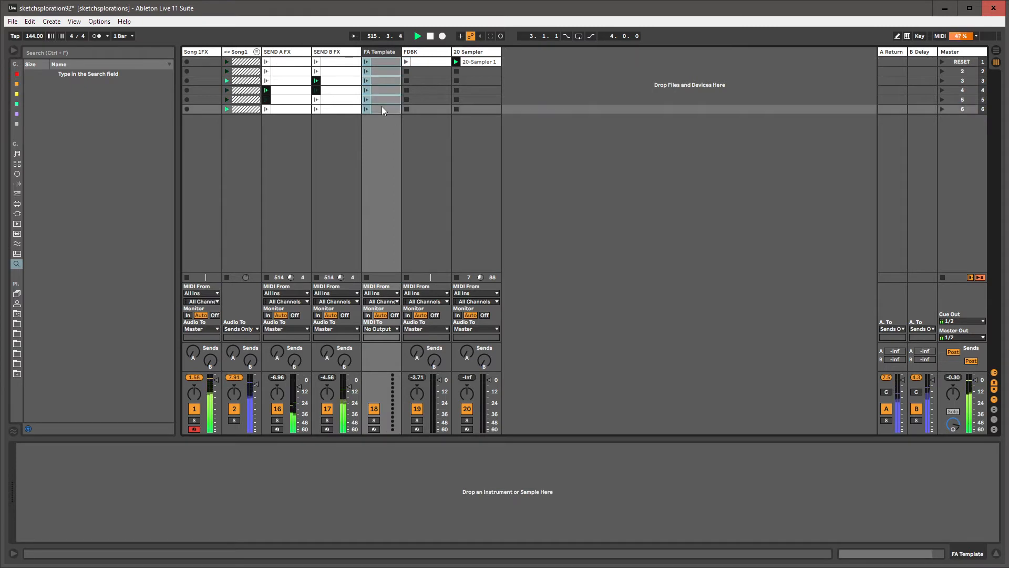
{"action": "left_click_drag", "start_coordinate": [210, 62], "coordinate": [209, 109]}
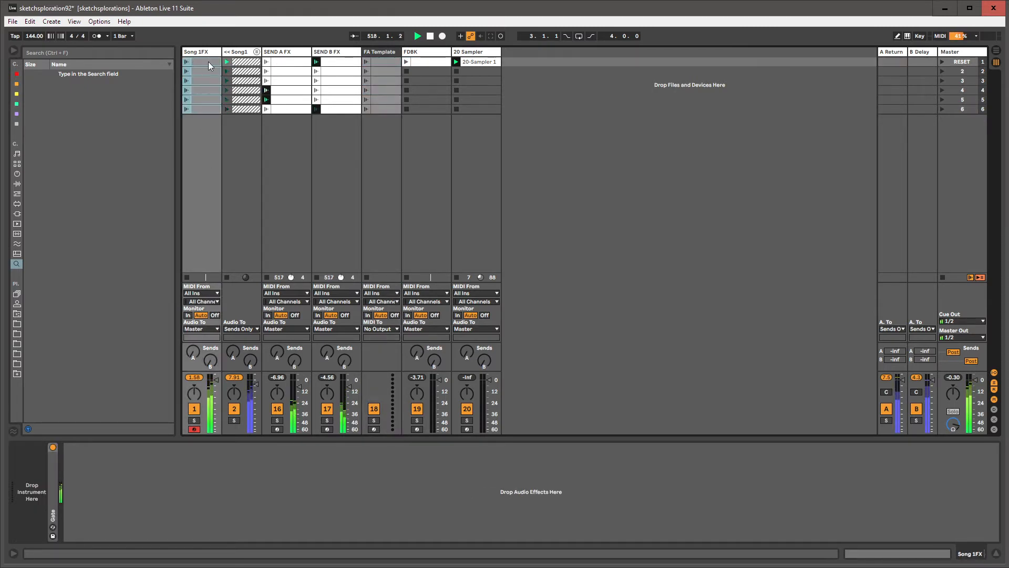
- Color all six clips in the Song 1FX track white
{"action": "left_click", "coordinate": [208, 62]}
{"action": "left_click", "coordinate": [206, 108], "text": "shift"}
{"action": "right_click", "coordinate": [206, 108]}
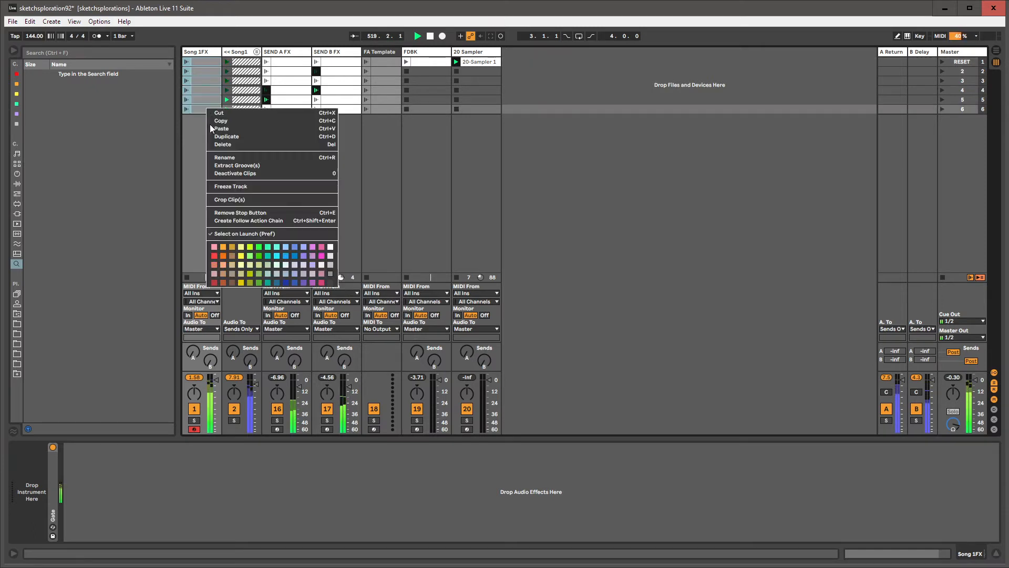
{"action": "left_click", "coordinate": [330, 250]}
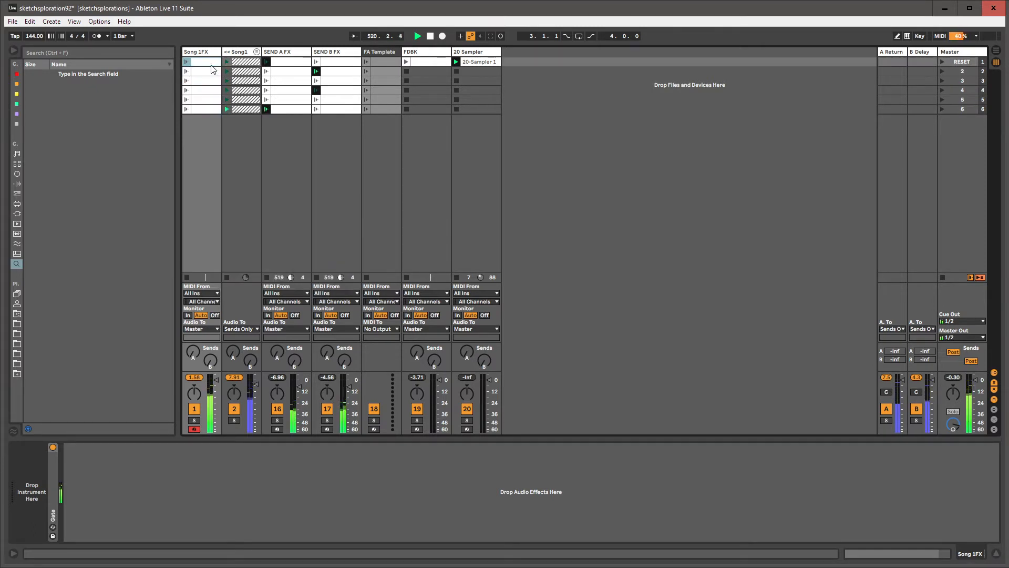
- Launch the first Song 1FX clip and check the follow action settings of the track's first and last clips
{"action": "left_click", "coordinate": [210, 64]}
{"action": "left_click", "coordinate": [204, 55]}
{"action": "left_click", "coordinate": [200, 62]}
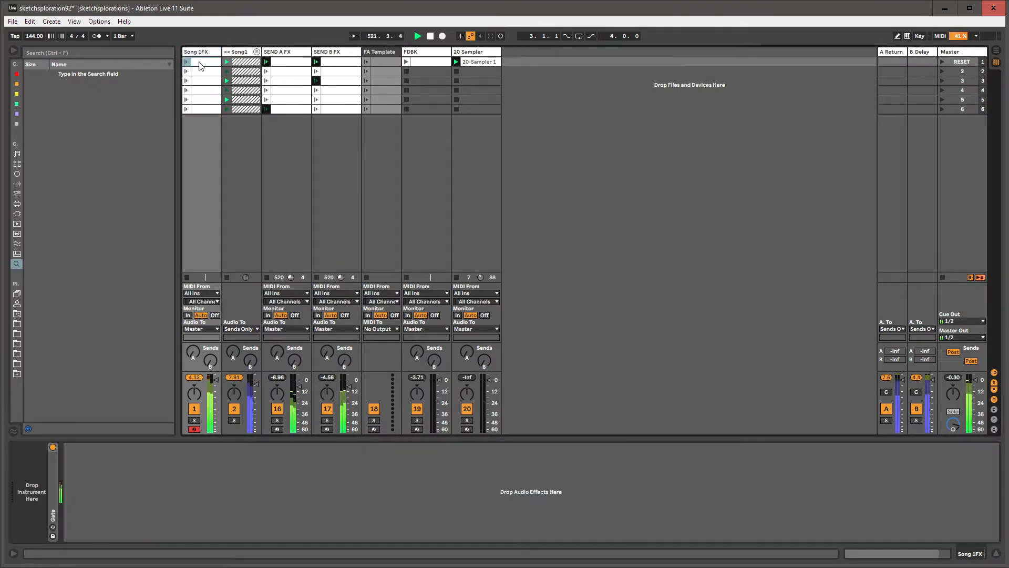
{"action": "left_click", "coordinate": [369, 53]}
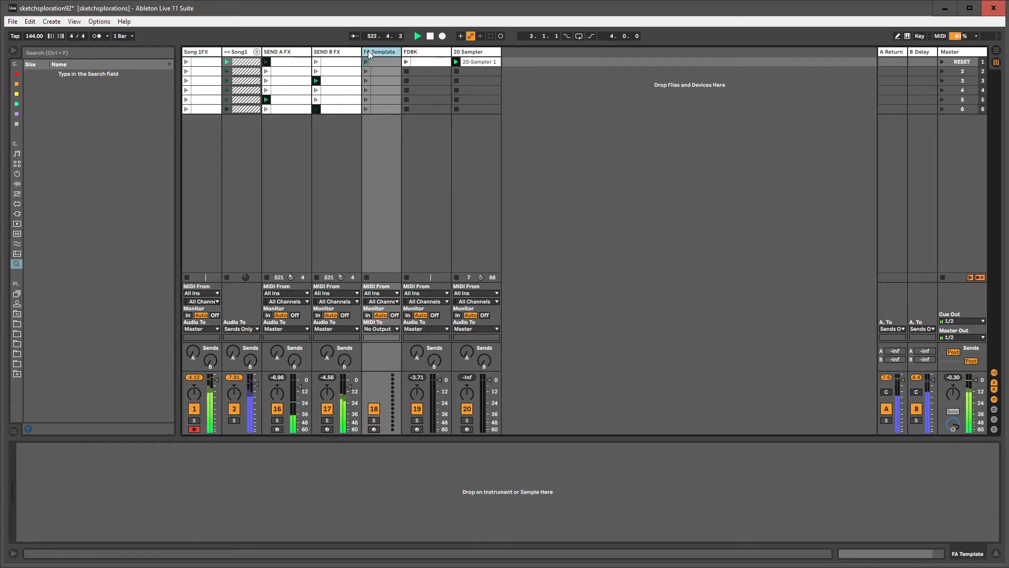
{"action": "left_click", "coordinate": [190, 63]}
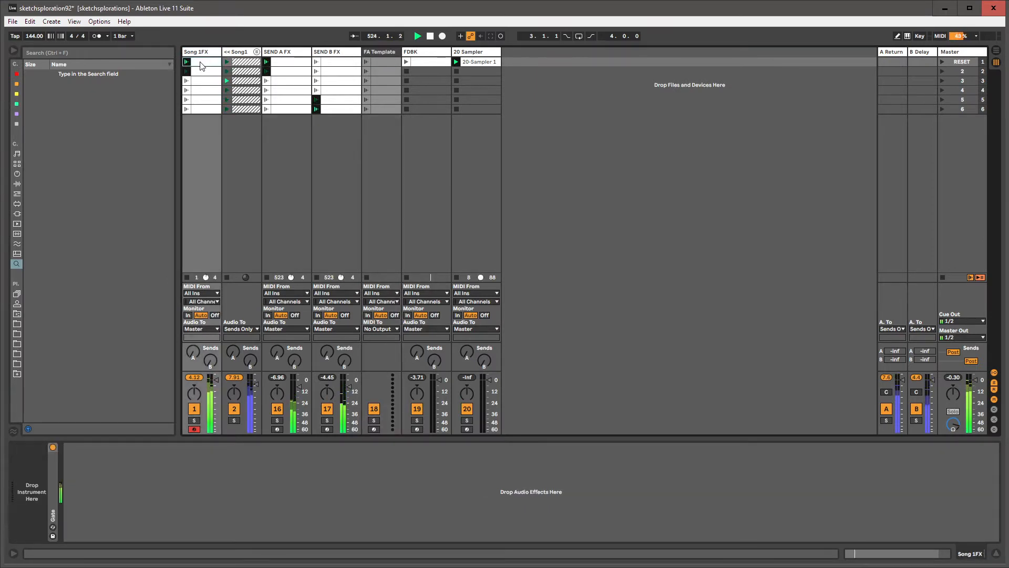
{"action": "left_click", "coordinate": [200, 63]}
{"action": "left_click", "coordinate": [208, 109]}
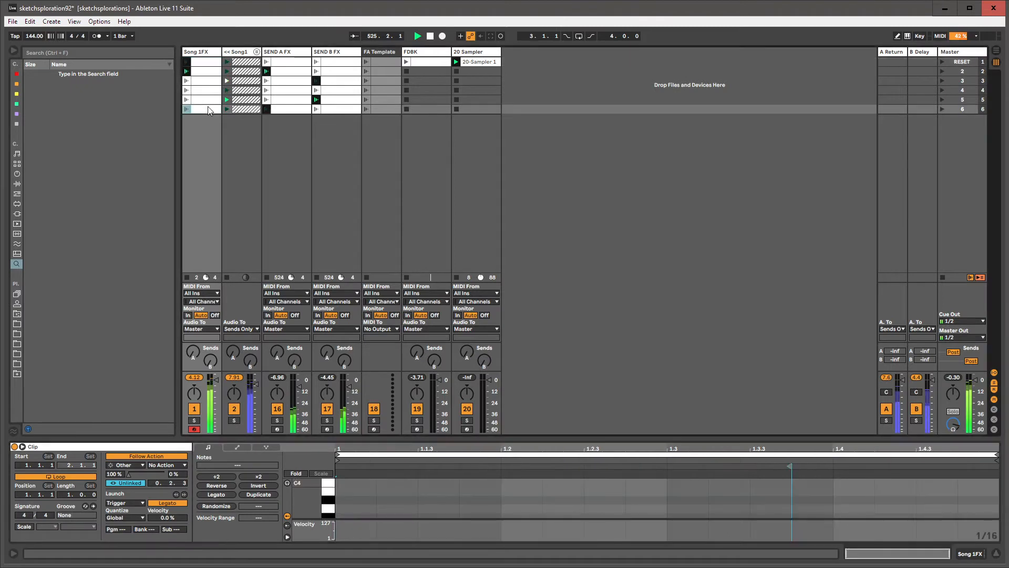
{"action": "left_click", "coordinate": [212, 65]}
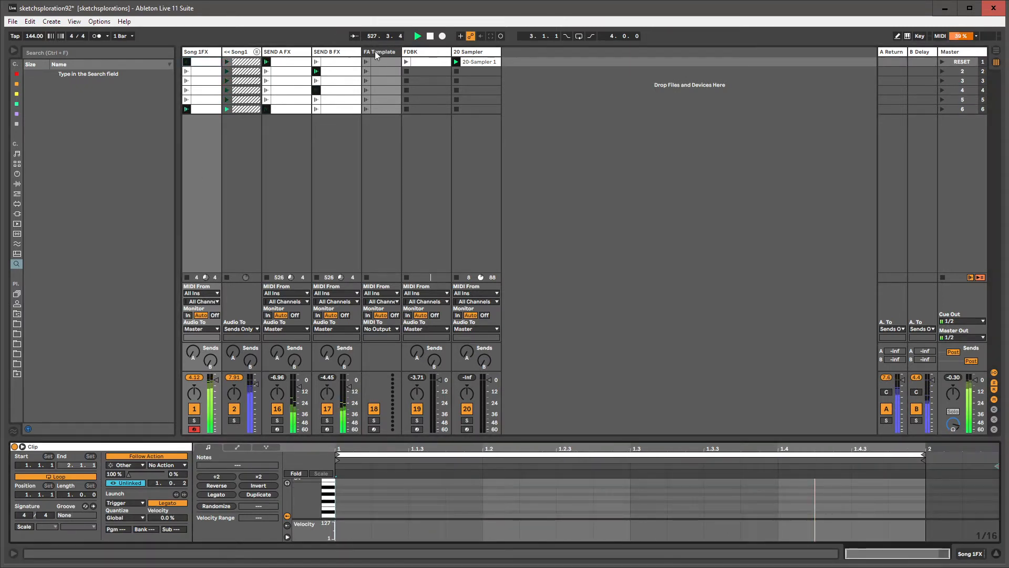
- Expand the << Song1 group and look over the tracks inside it
{"action": "left_click", "coordinate": [430, 52]}
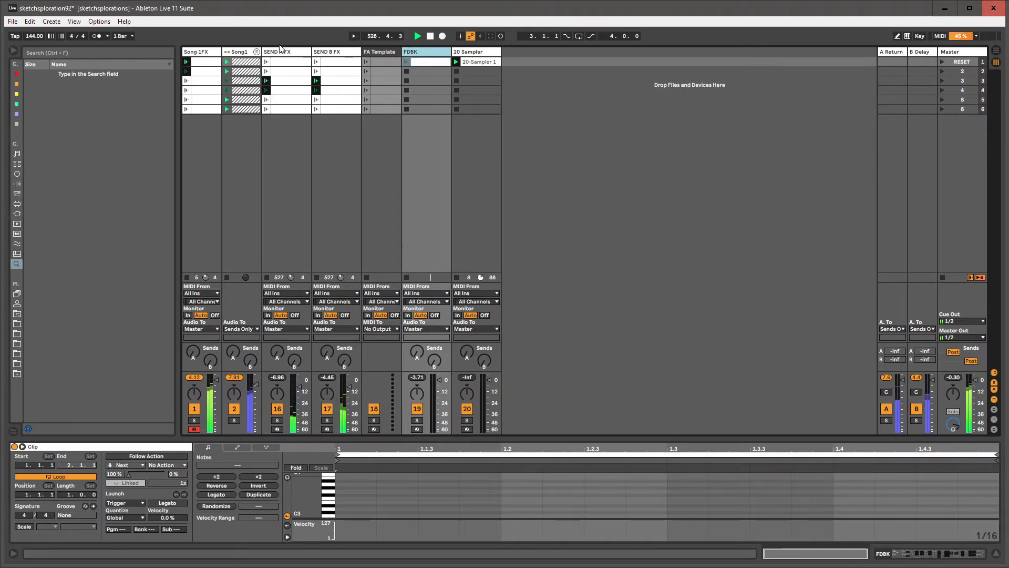
{"action": "left_click", "coordinate": [256, 52]}
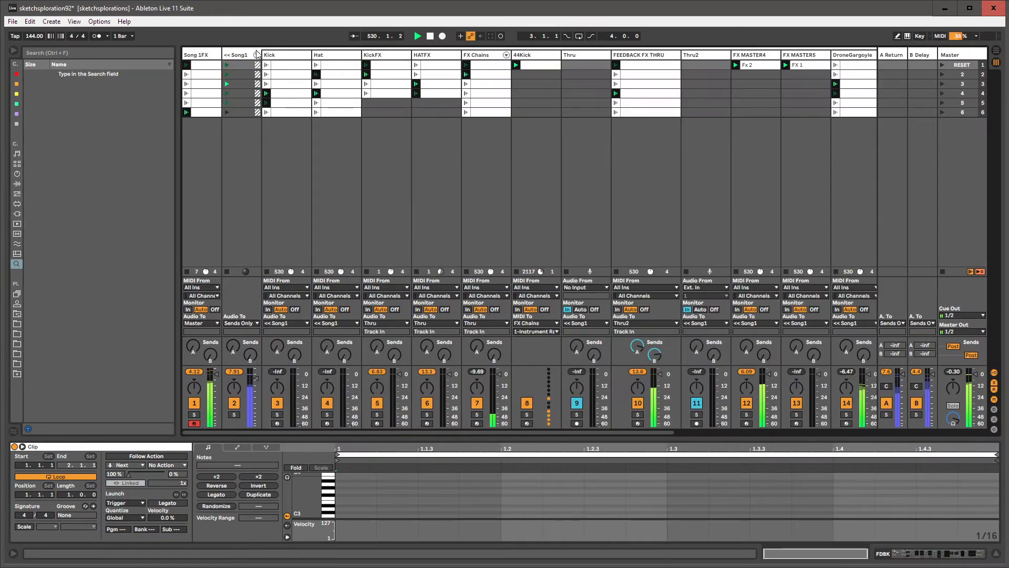
{"action": "double_click", "coordinate": [201, 54]}
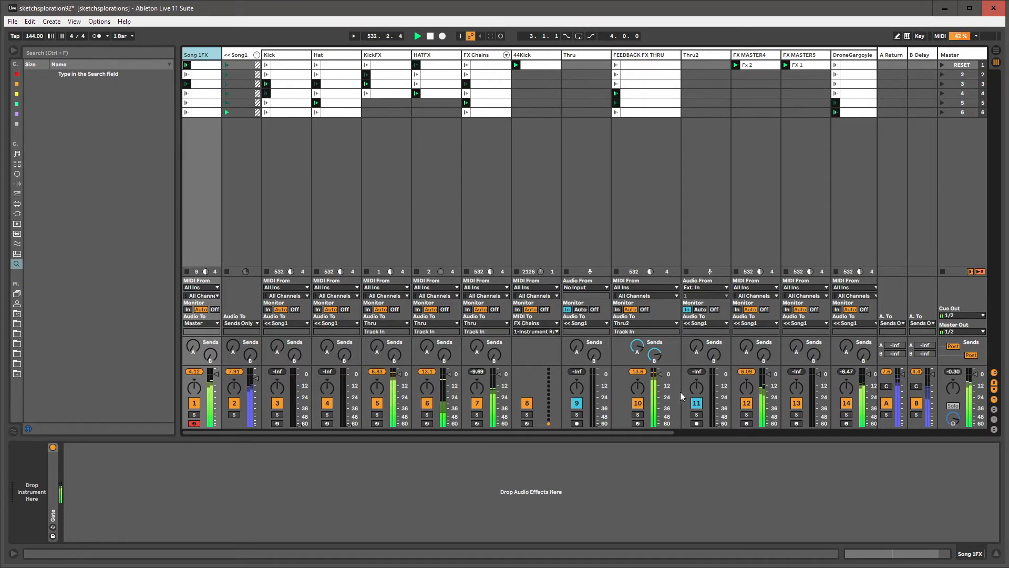
{"action": "left_click_drag", "start_coordinate": [661, 433], "coordinate": [719, 433]}
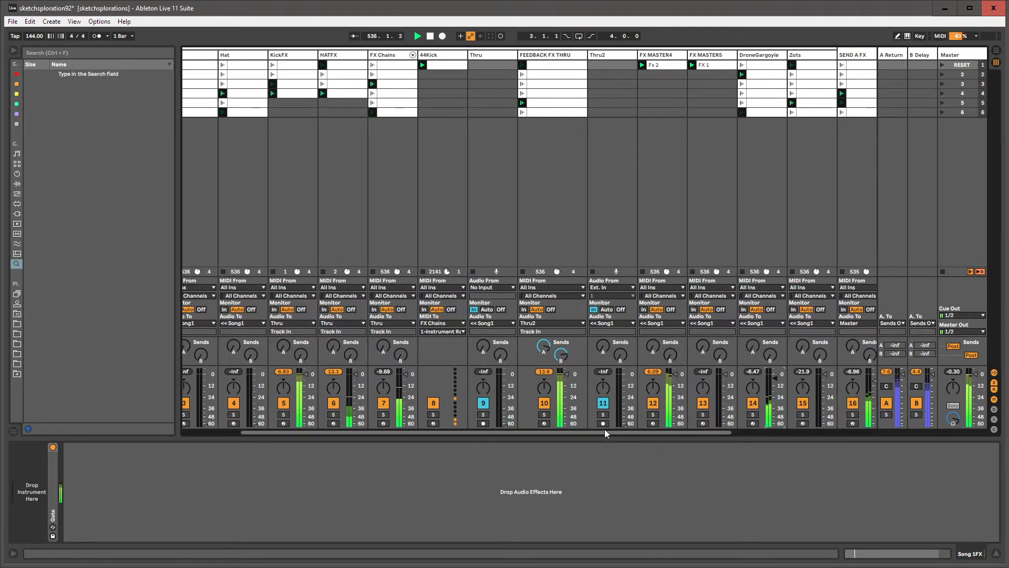
{"action": "left_click_drag", "start_coordinate": [605, 431], "coordinate": [516, 443]}
{"action": "left_click", "coordinate": [237, 55]}
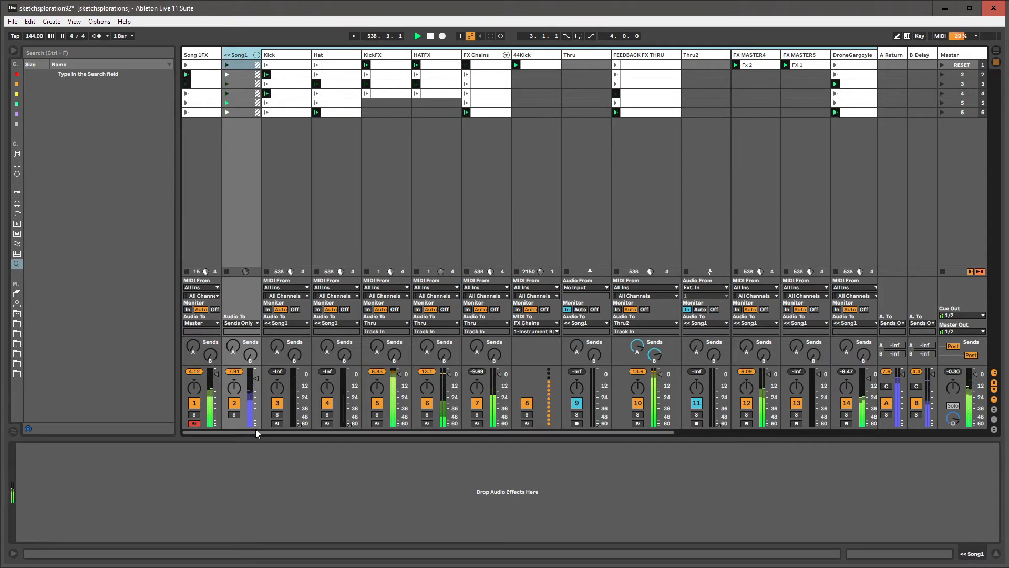
{"action": "left_click_drag", "start_coordinate": [255, 429], "coordinate": [301, 428]}
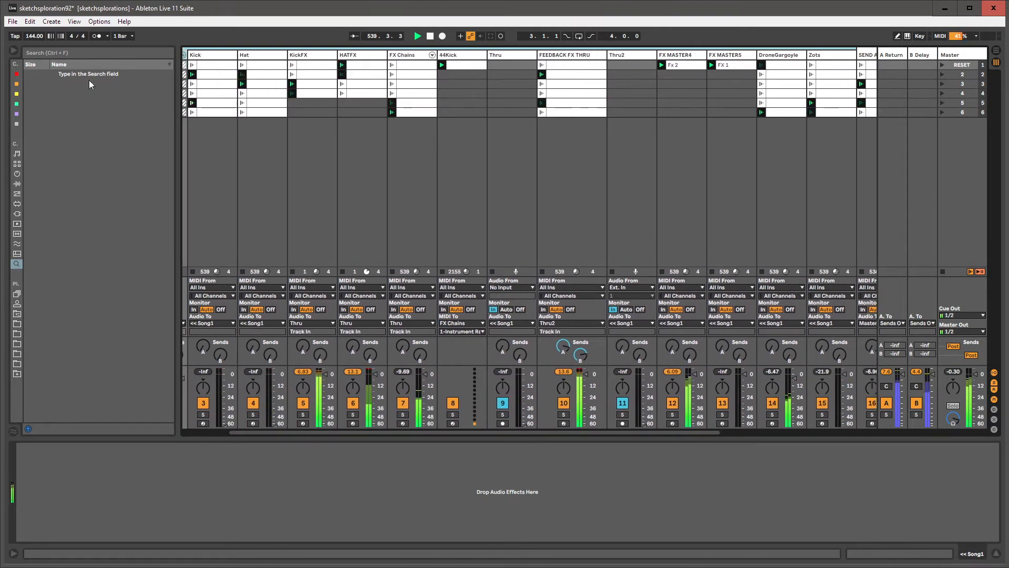
- Select the Kick track and set its volume to about -2.0 dB
{"action": "left_click", "coordinate": [194, 58]}
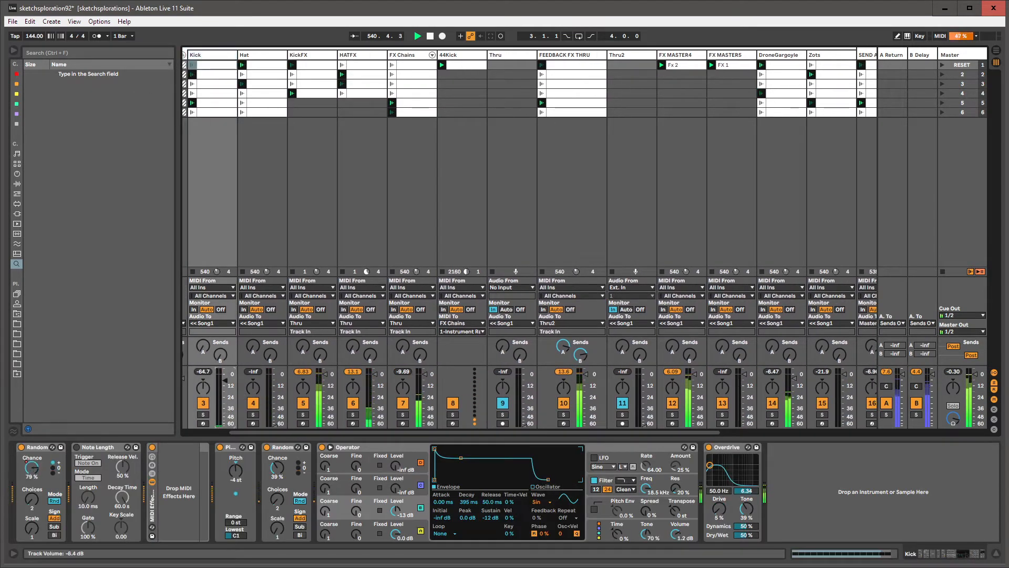
{"action": "left_click_drag", "start_coordinate": [240, 431], "coordinate": [175, 436]}
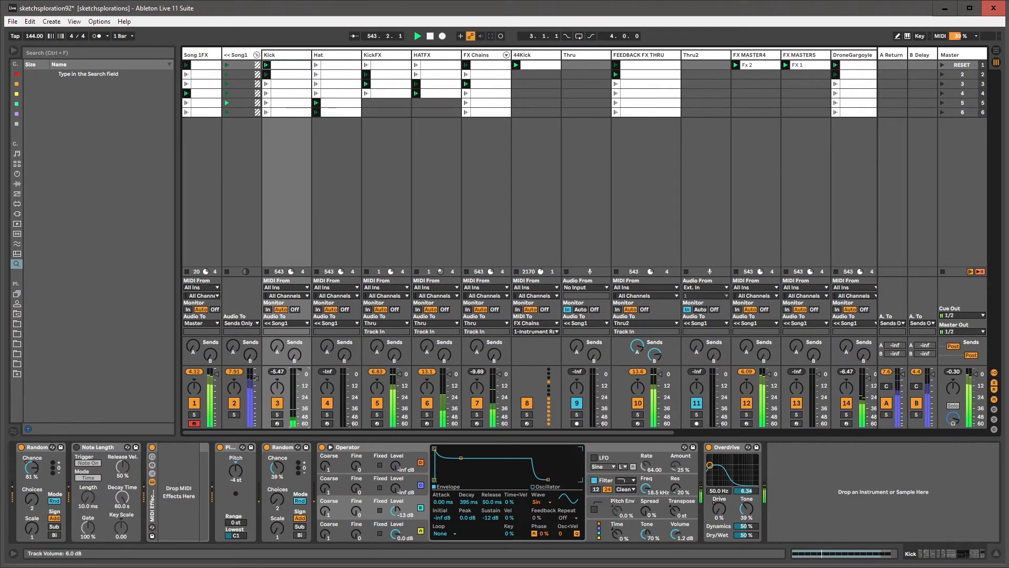
{"action": "mouse_move", "coordinate": [299, 377]}
{"action": "left_mouse_down"}
{"action": "mouse_move", "coordinate": [299, 395]}
{"action": "mouse_move", "coordinate": [299, 374]}
{"action": "left_mouse_up"}
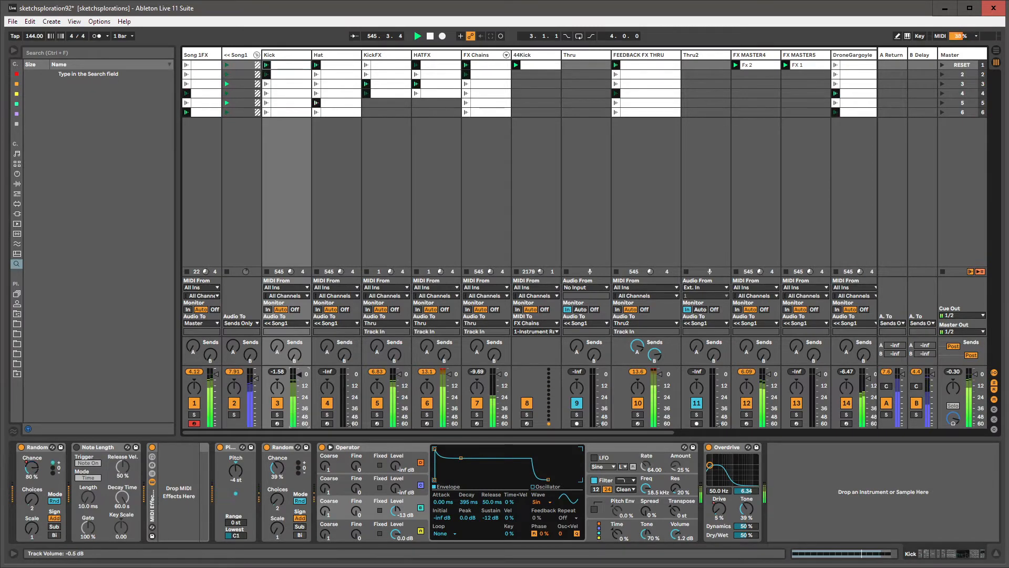
{"action": "left_click_drag", "start_coordinate": [300, 414], "coordinate": [299, 426]}
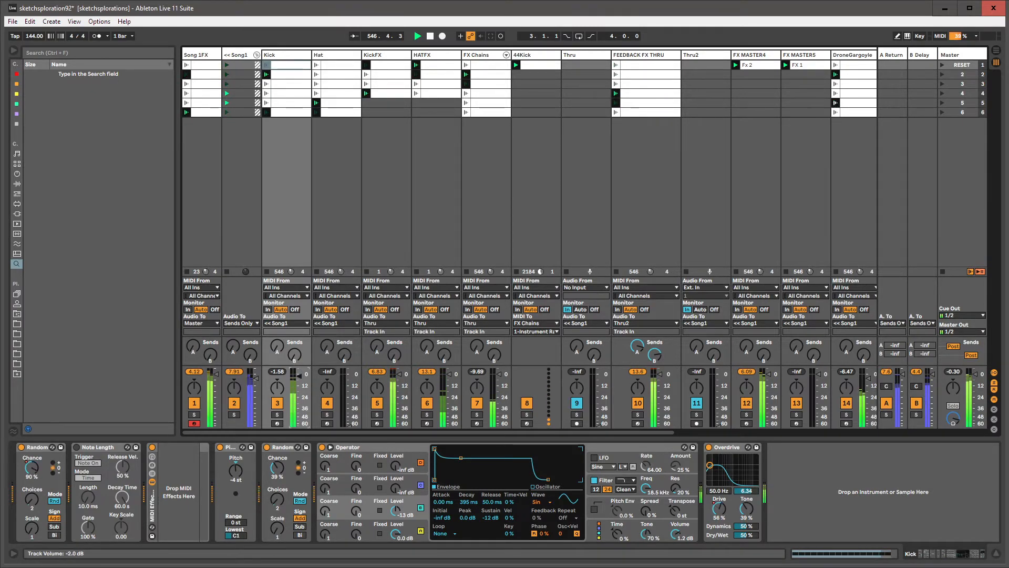
- Add an Auto Pan at the end of the Kick track's device chain and set its Amount to 100%
{"action": "left_click", "coordinate": [806, 488]}
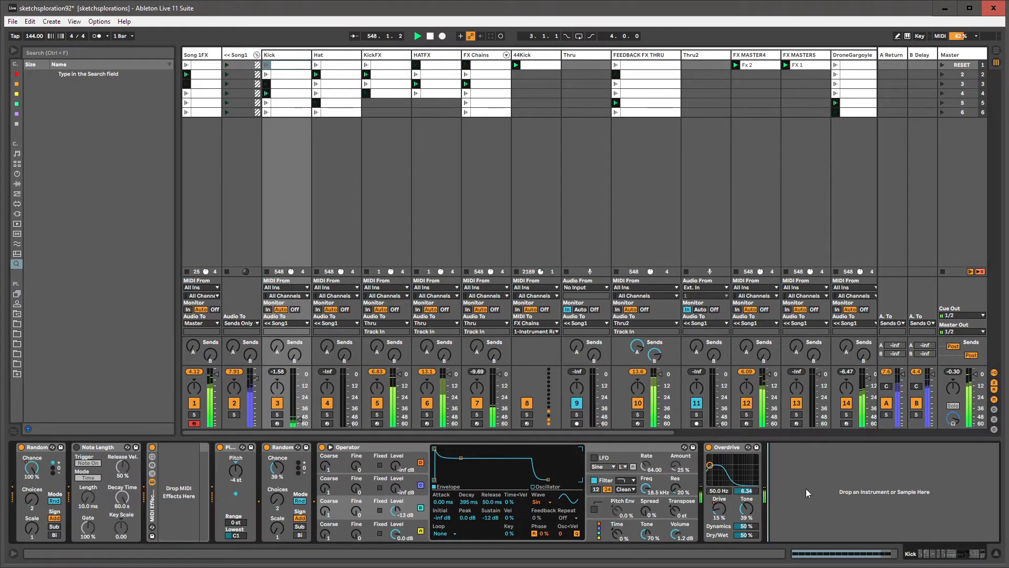
{"action": "key", "text": "ctrl+f"}
{"action": "type", "text": "Auto Pan"}
{"action": "key", "text": "Down"}
{"action": "key", "text": "Return"}
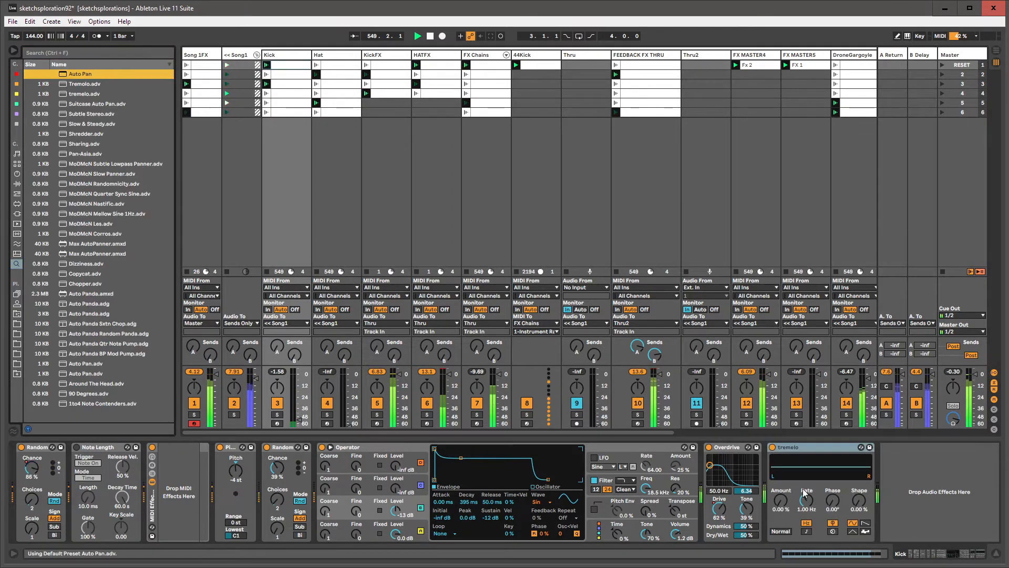
{"action": "key", "text": "Escape"}
{"action": "double_click", "coordinate": [785, 497]}
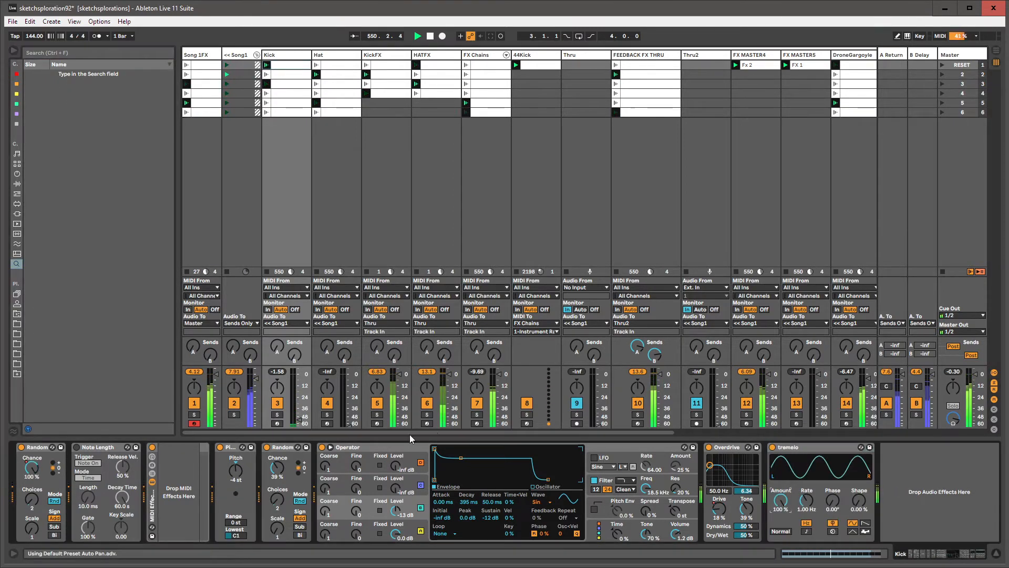
- Record varying Auto Pan Rate automation into the Kick clips while they play
{"action": "left_click_drag", "start_coordinate": [310, 406], "coordinate": [310, 374]}
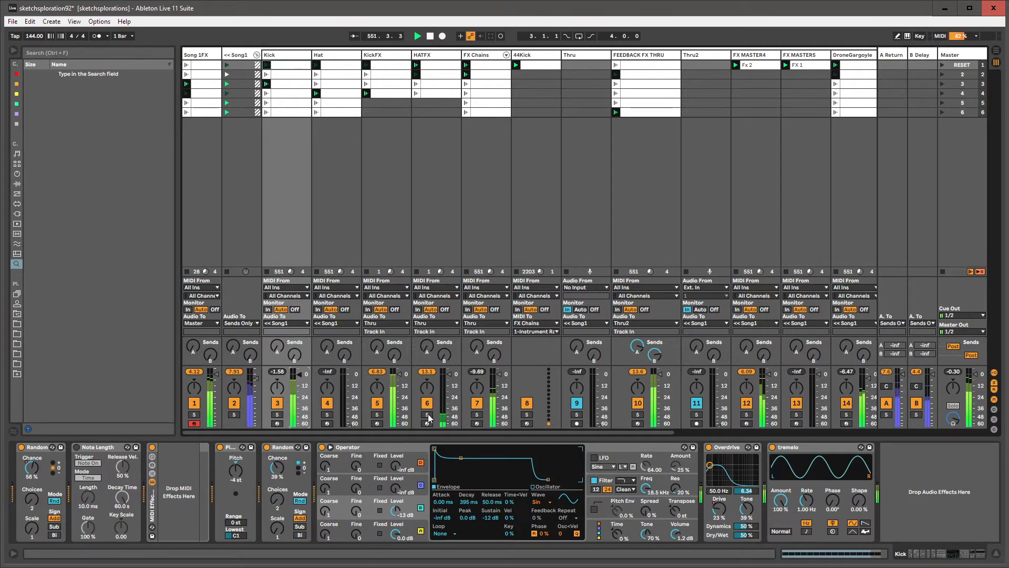
{"action": "mouse_move", "coordinate": [811, 509]}
{"action": "left_mouse_down"}
{"action": "mouse_move", "coordinate": [811, 534]}
{"action": "mouse_move", "coordinate": [810, 509]}
{"action": "left_mouse_up"}
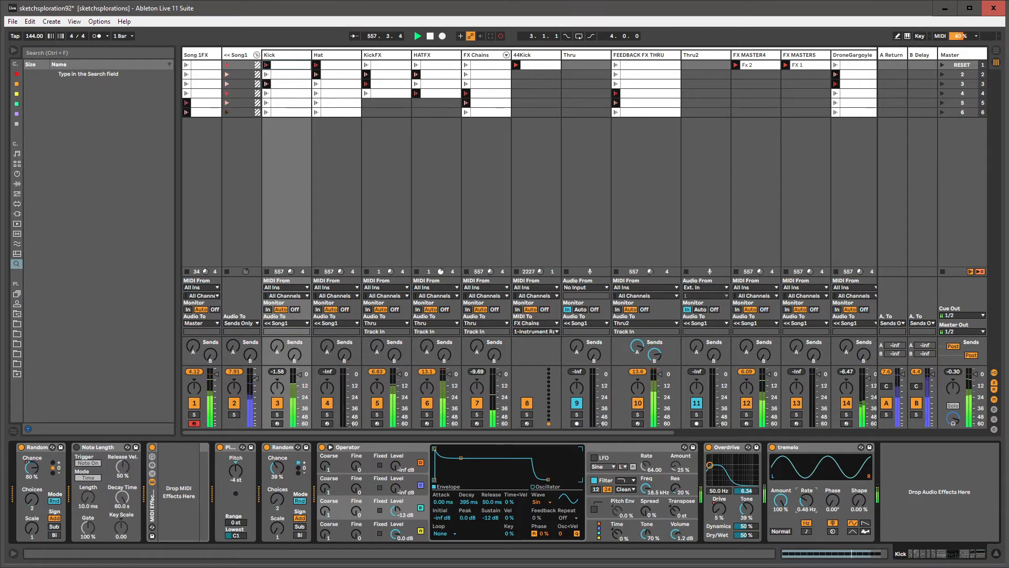
{"action": "mouse_move", "coordinate": [810, 509]}
{"action": "left_mouse_down"}
{"action": "mouse_move", "coordinate": [810, 417]}
{"action": "mouse_move", "coordinate": [810, 494]}
{"action": "left_mouse_up"}
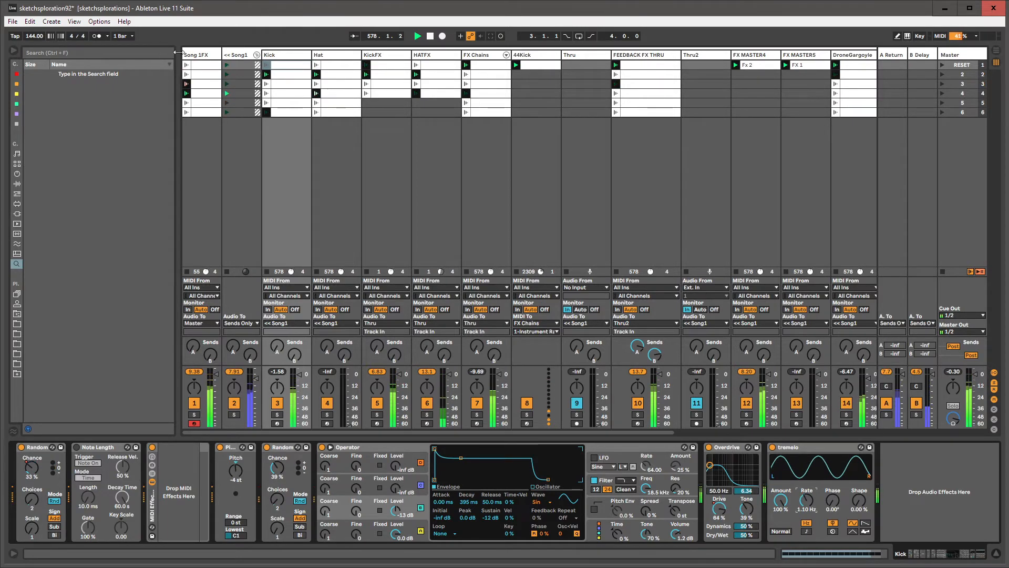
- Show the Auto Pan Rate automation and go through the envelopes of the Kick clips down to row 6
{"action": "right_click", "coordinate": [812, 502]}
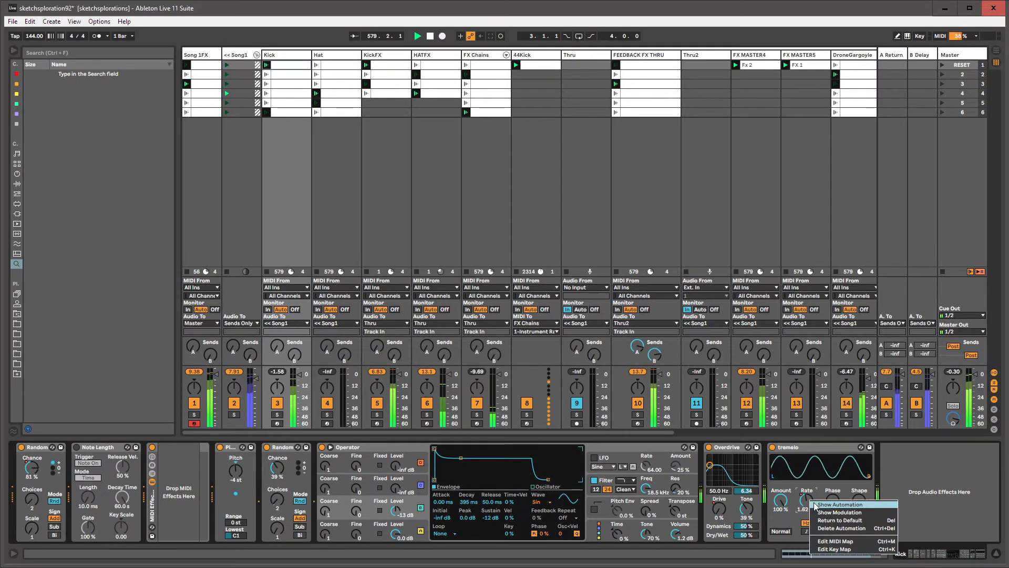
{"action": "left_click", "coordinate": [815, 505]}
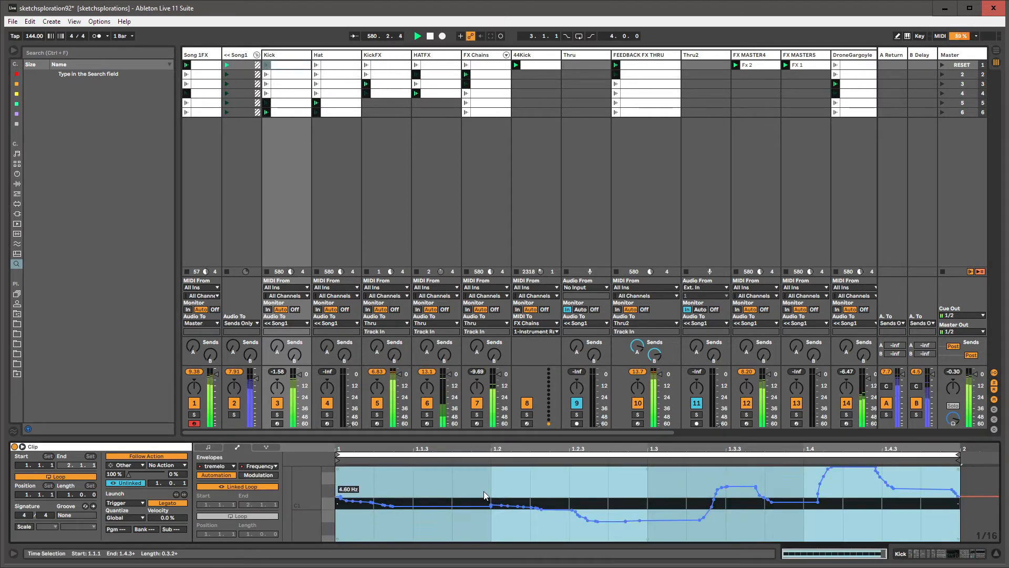
{"action": "left_click", "coordinate": [285, 76]}
{"action": "left_click", "coordinate": [293, 102]}
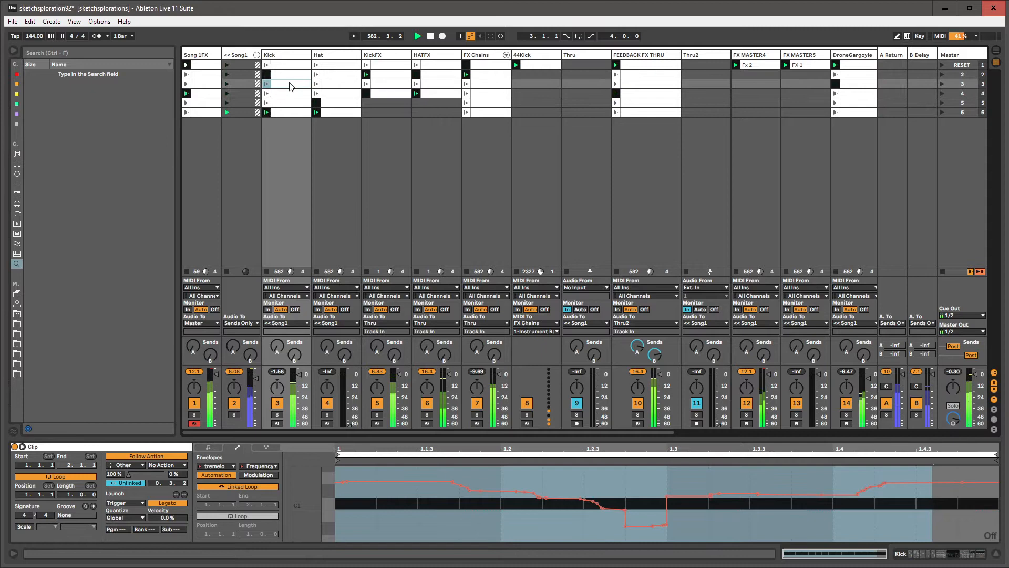
{"action": "left_click", "coordinate": [289, 111]}
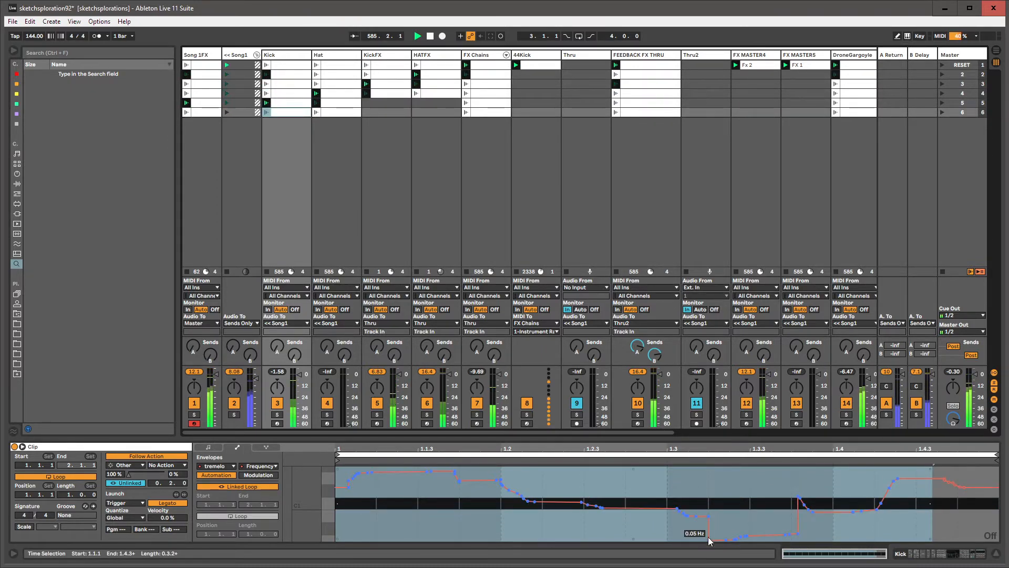
- Simplify the Auto Pan Rate envelopes of the Kick clips in rows 6 and 5
{"action": "right_click", "coordinate": [715, 495]}
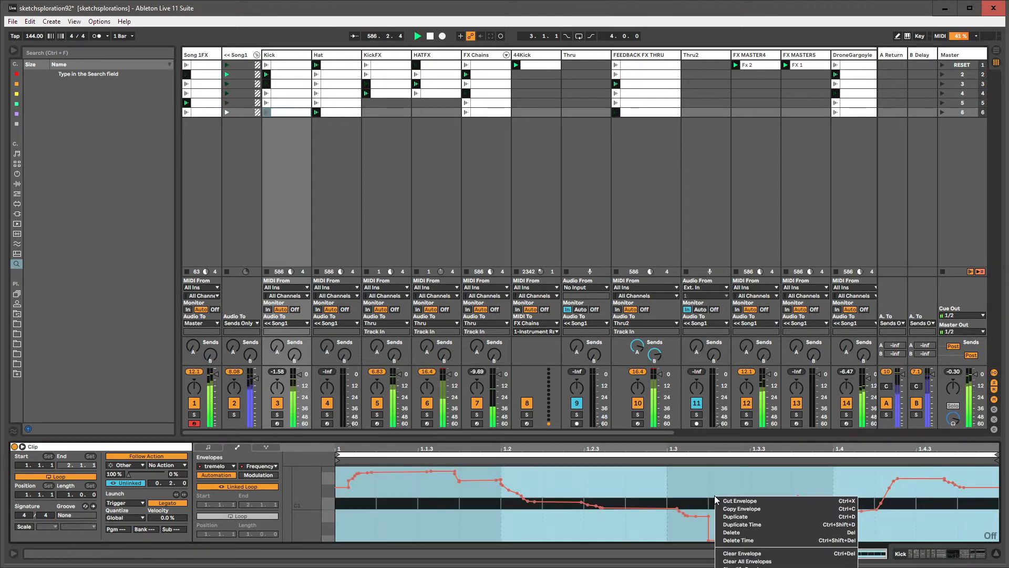
{"action": "left_click", "coordinate": [742, 566]}
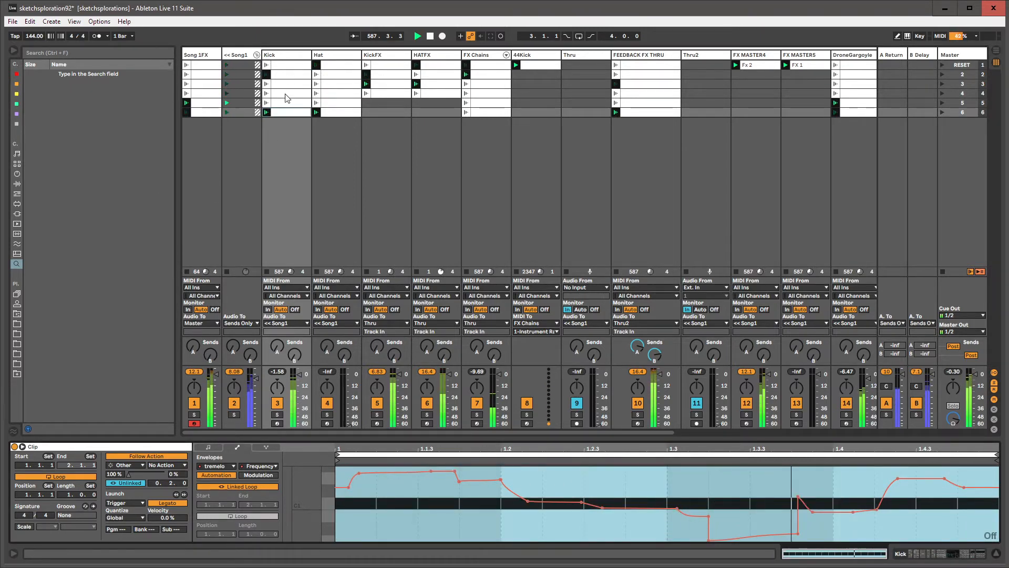
{"action": "right_click", "coordinate": [460, 485]}
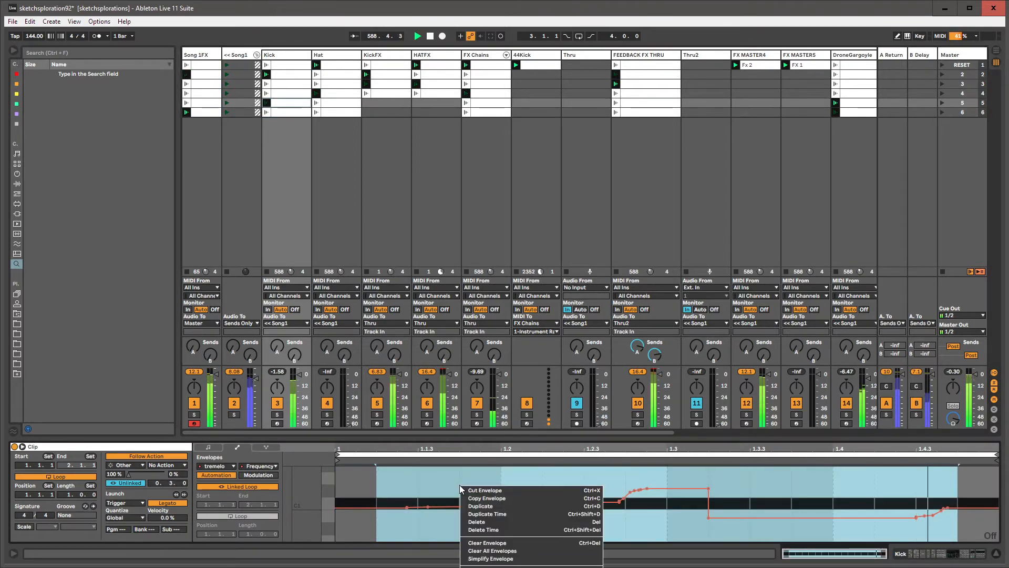
{"action": "left_click", "coordinate": [491, 558]}
- Simplify the full Auto Pan Rate envelopes of the Kick clips in rows 4 and 3
{"action": "left_click", "coordinate": [283, 94]}
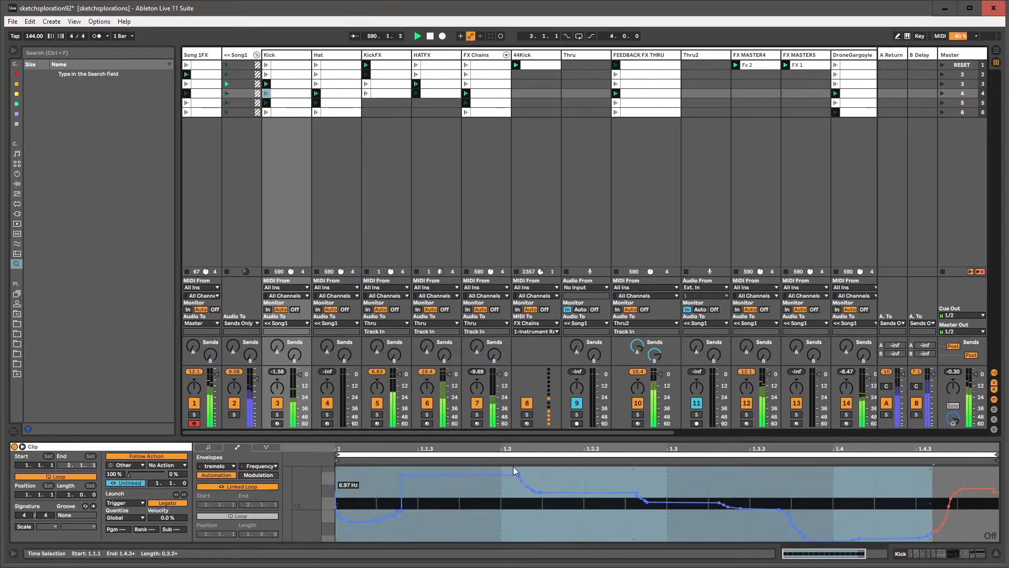
{"action": "left_click", "coordinate": [490, 503]}
{"action": "key", "text": "ctrl+a"}
{"action": "right_click", "coordinate": [490, 503]}
{"action": "key", "text": "s"}
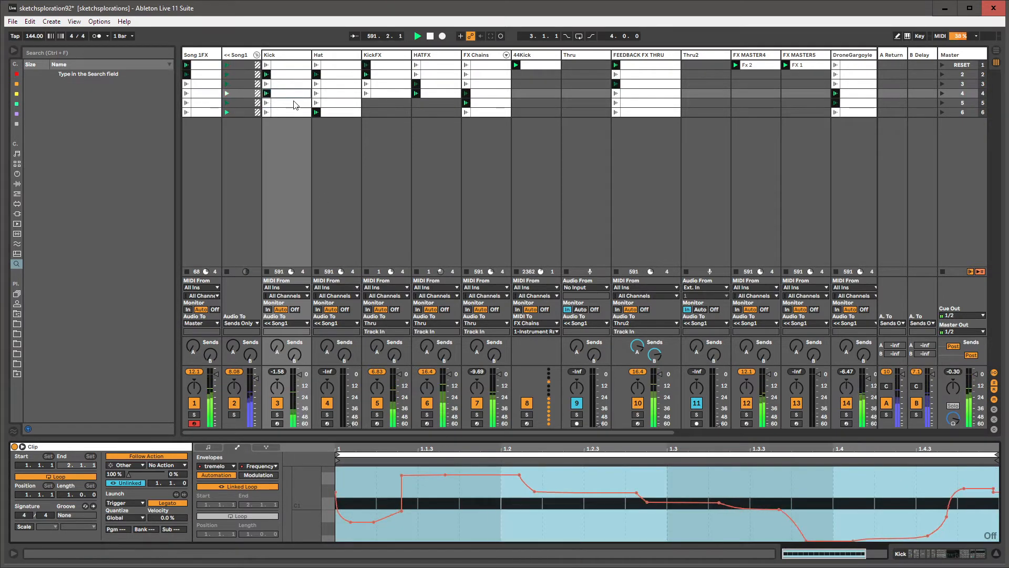
{"action": "left_click", "coordinate": [293, 83]}
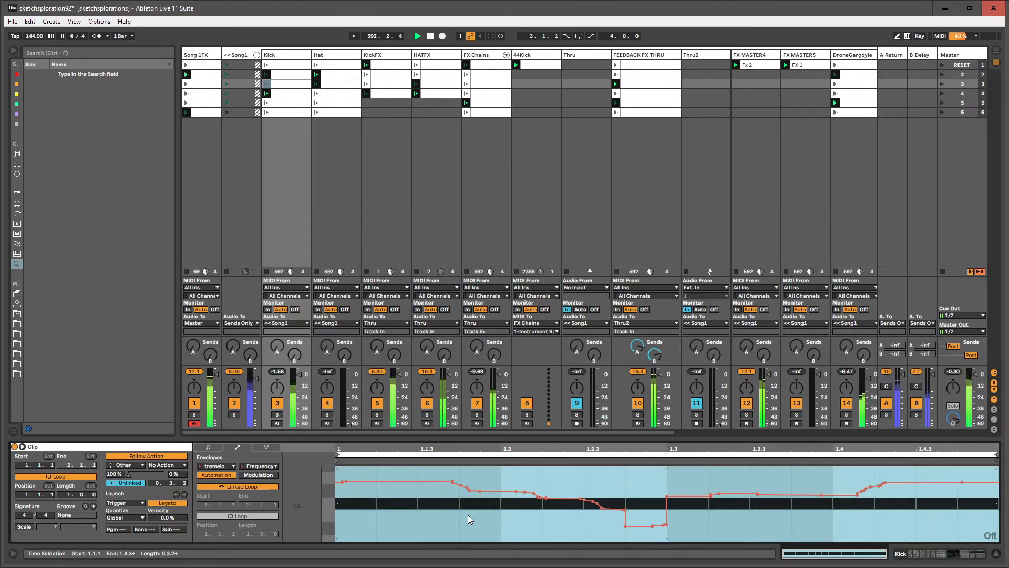
{"action": "right_click", "coordinate": [468, 515]}
{"action": "key", "text": "s"}
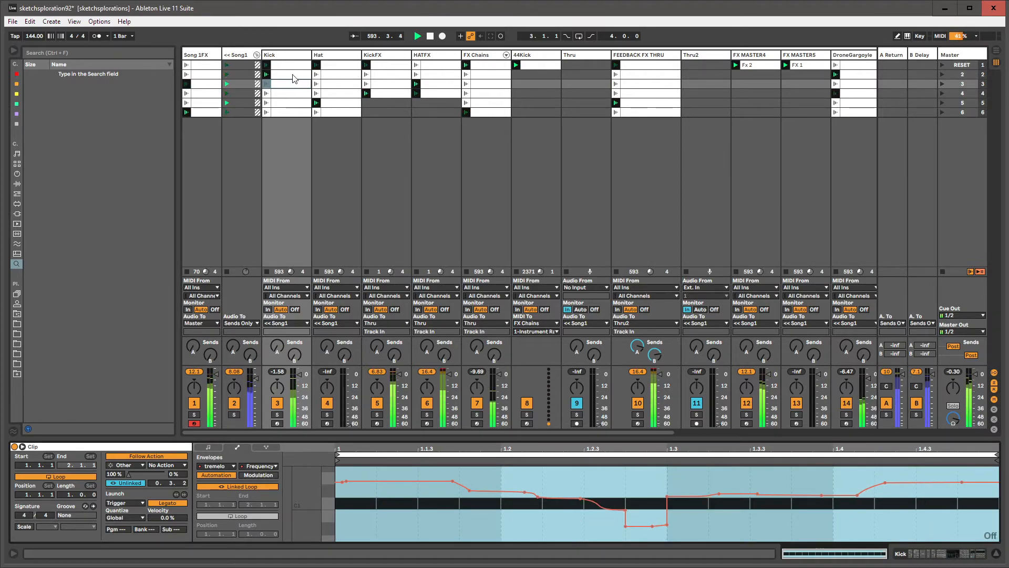
- Briefly mute the DroneGargoyle track to hear its contribution, and show its device chain
{"action": "left_click", "coordinate": [337, 67]}
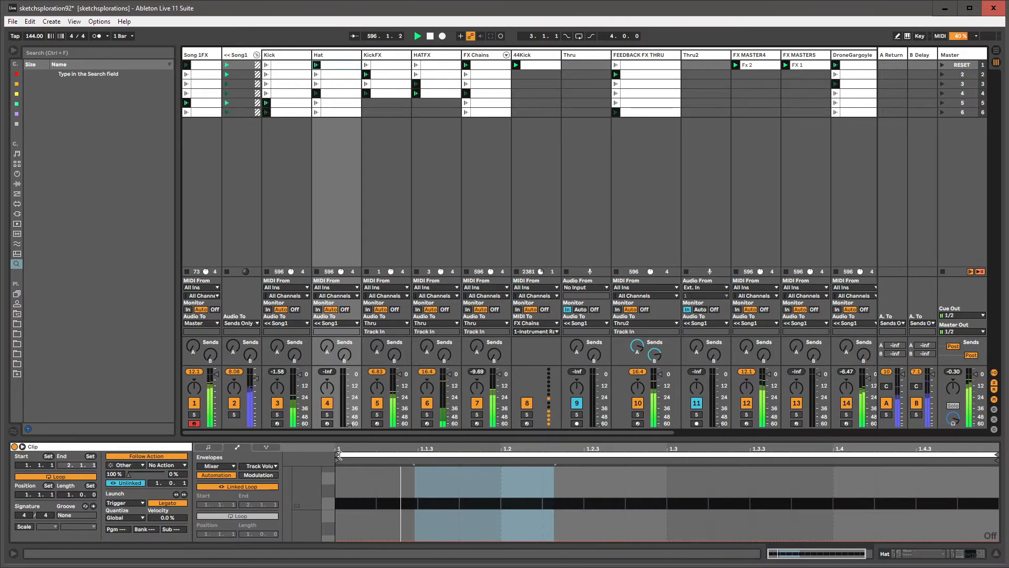
{"action": "left_click", "coordinate": [845, 403]}
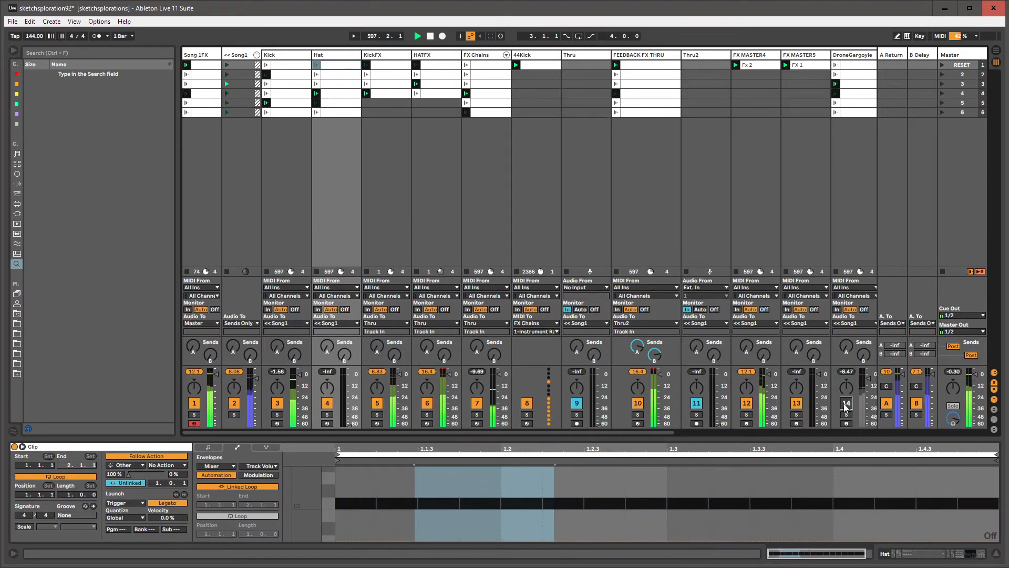
{"action": "left_click_drag", "start_coordinate": [647, 431], "coordinate": [807, 433]}
{"action": "left_click", "coordinate": [533, 137]}
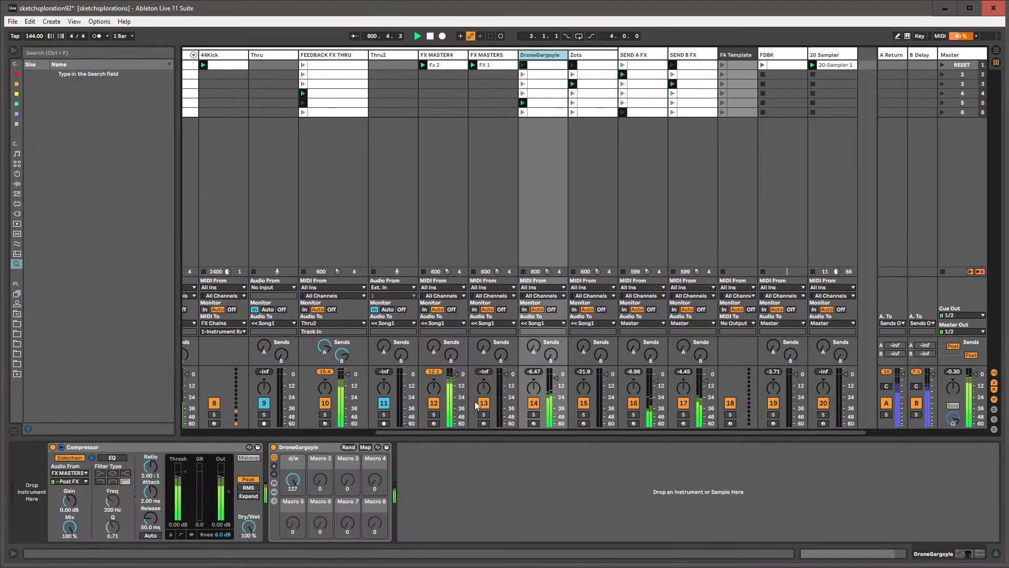
{"action": "left_click_drag", "start_coordinate": [474, 431], "coordinate": [564, 440]}
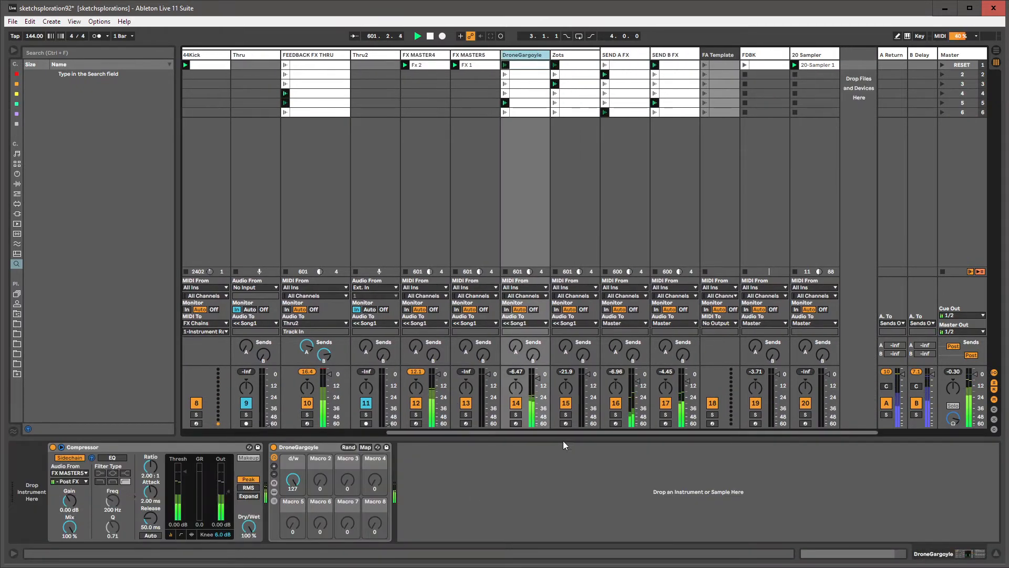
- Copy the 20 Sampler track's Chorus-Ensemble to the end of DroneGargoyle, setting Rate 0.23 Hz, Amount 91%, Output 6.0 dB and Dry/Wet 100%
{"action": "left_click", "coordinate": [815, 62]}
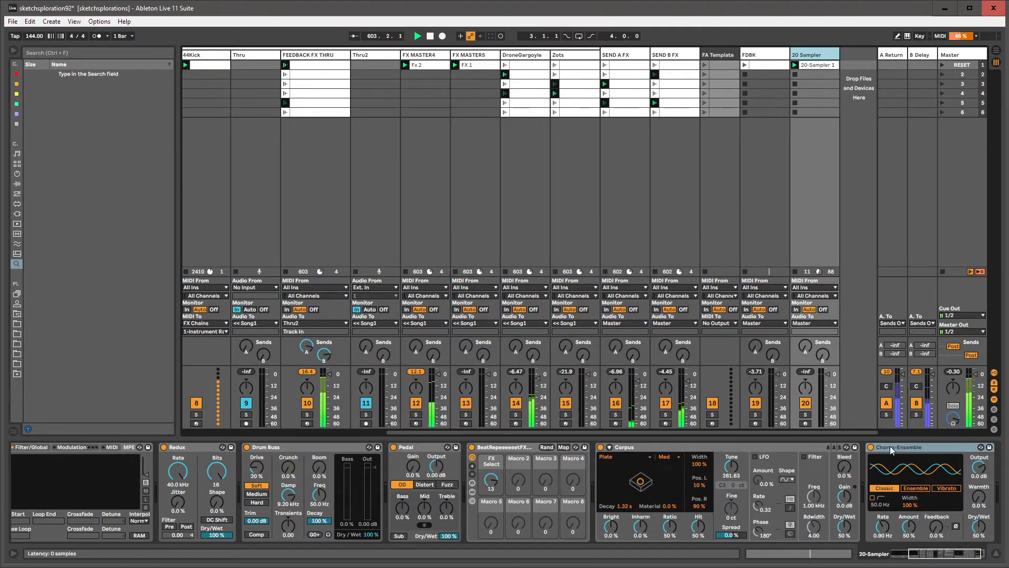
{"action": "left_click", "coordinate": [530, 65]}
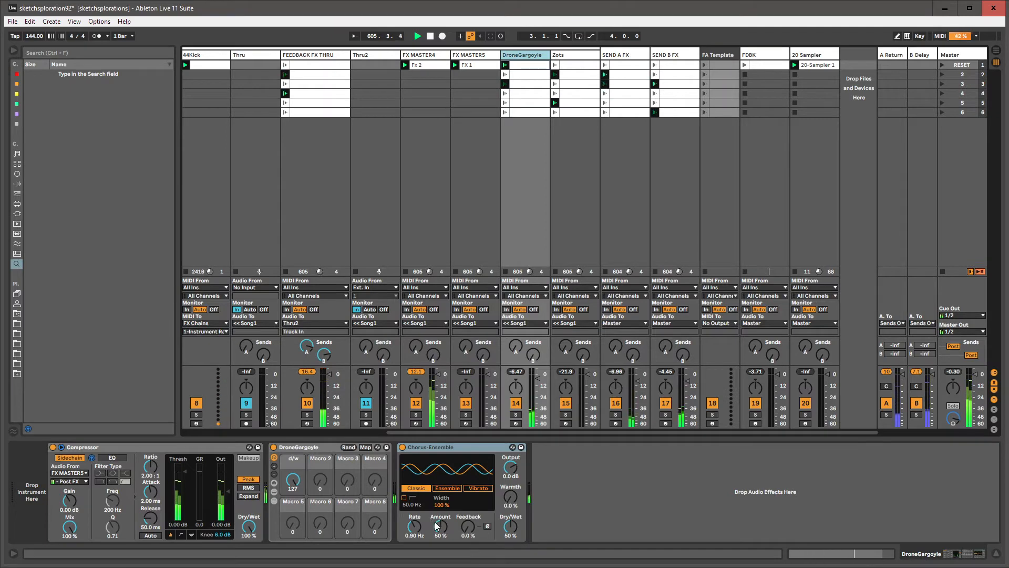
{"action": "left_click_drag", "start_coordinate": [440, 526], "coordinate": [415, 548]}
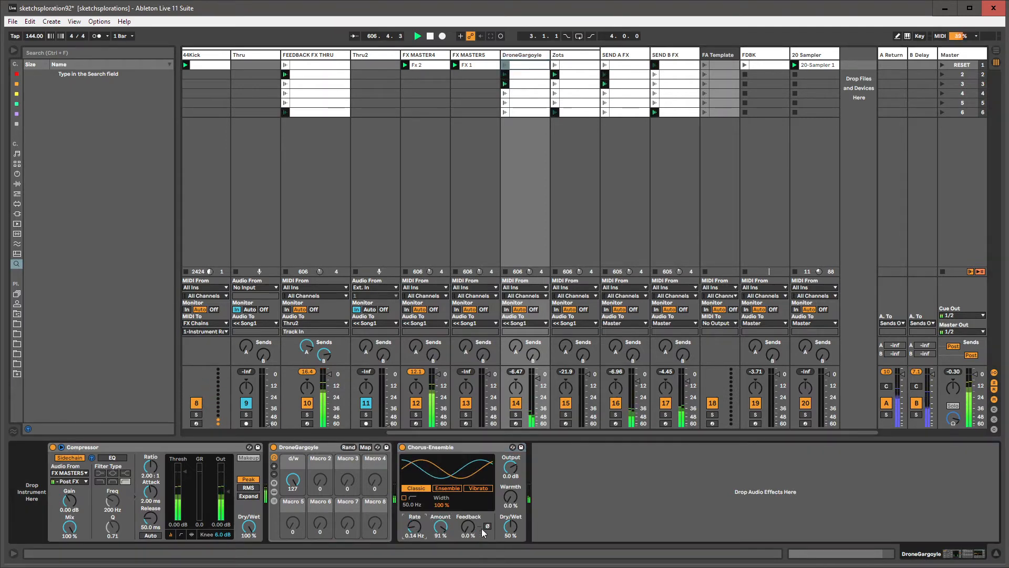
{"action": "left_click_drag", "start_coordinate": [510, 526], "coordinate": [510, 458]}
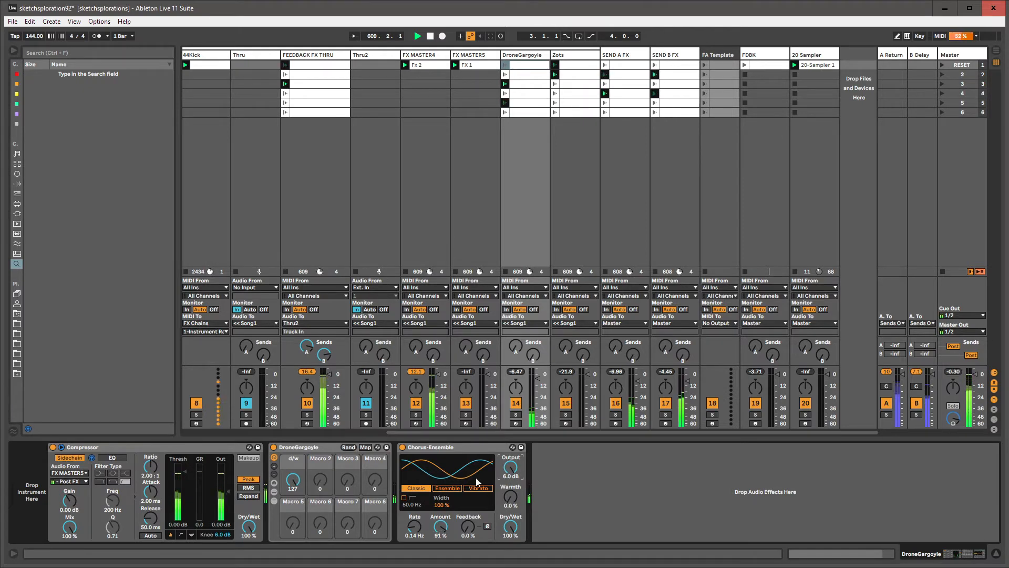
{"action": "mouse_move", "coordinate": [418, 531]}
{"action": "left_mouse_down"}
{"action": "mouse_move", "coordinate": [418, 510]}
{"action": "mouse_move", "coordinate": [418, 526]}
{"action": "left_mouse_up"}
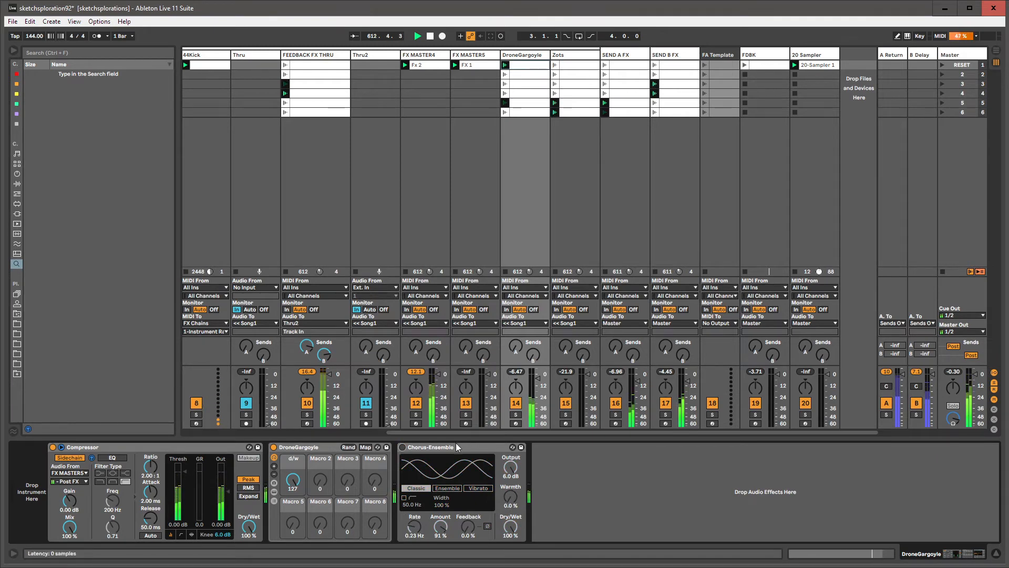
{"action": "left_click", "coordinate": [403, 448]}
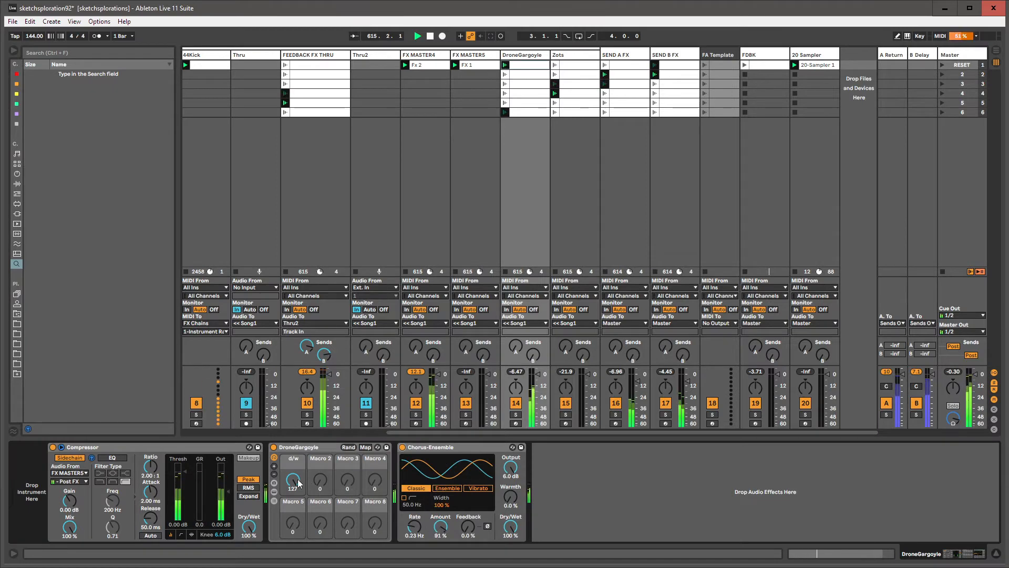
- Show the DroneGargoyle rack's chains and look through the devices in the w chain
{"action": "left_click", "coordinate": [274, 501]}
{"action": "left_click", "coordinate": [406, 476]}
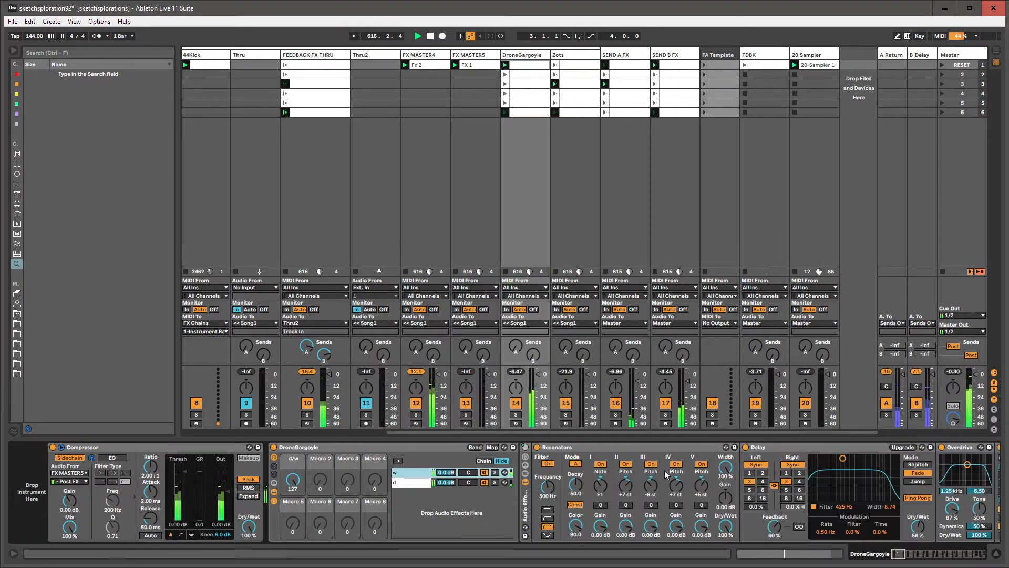
{"action": "left_click_drag", "start_coordinate": [901, 555], "coordinate": [958, 558]}
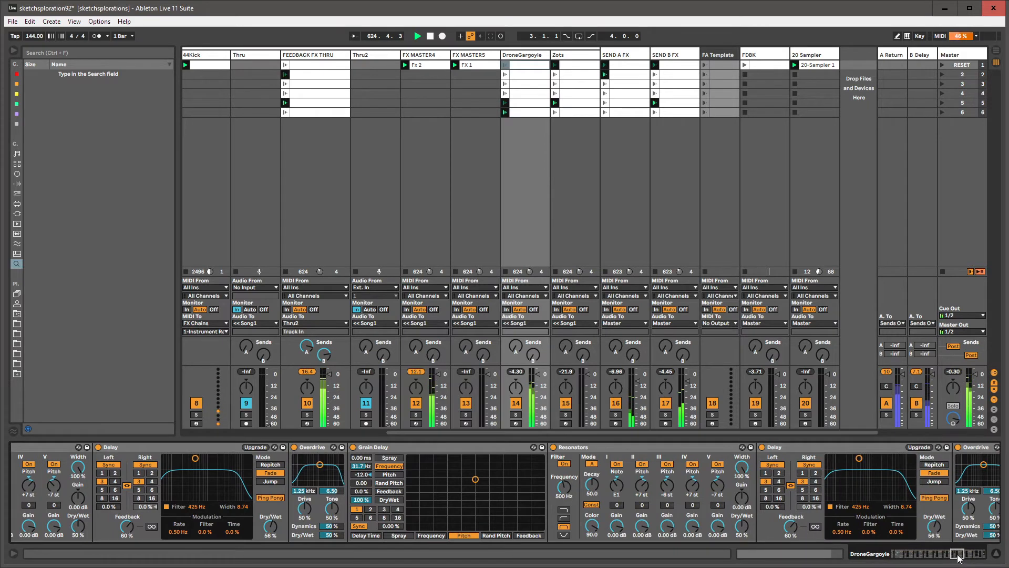
{"action": "left_click_drag", "start_coordinate": [958, 558], "coordinate": [884, 559]}
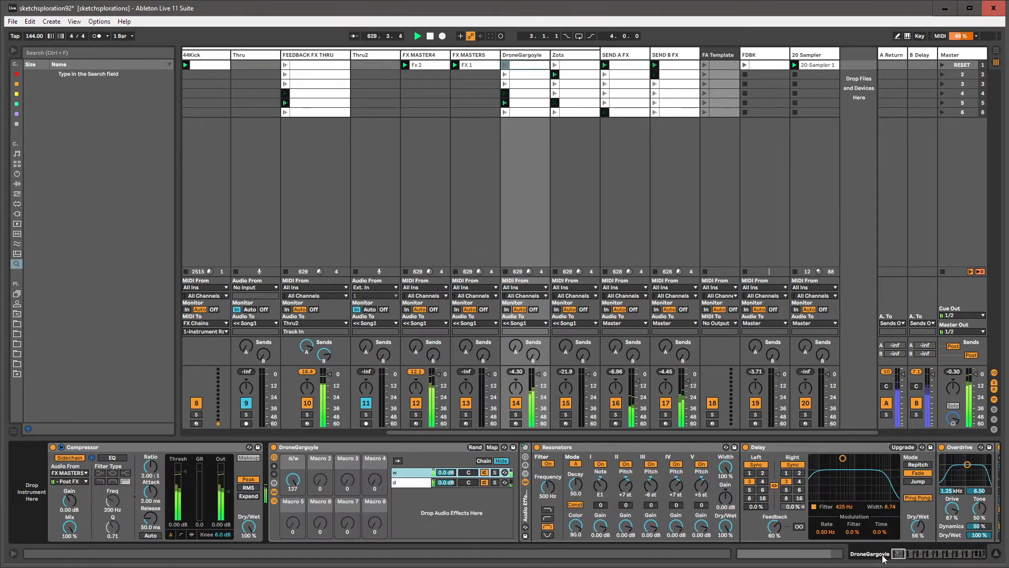
- Fold all devices in the DroneGargoyle rack's w chain, from the first Resonators to the Utility
{"action": "double_click", "coordinate": [591, 448]}
{"action": "double_click", "coordinate": [591, 448]}
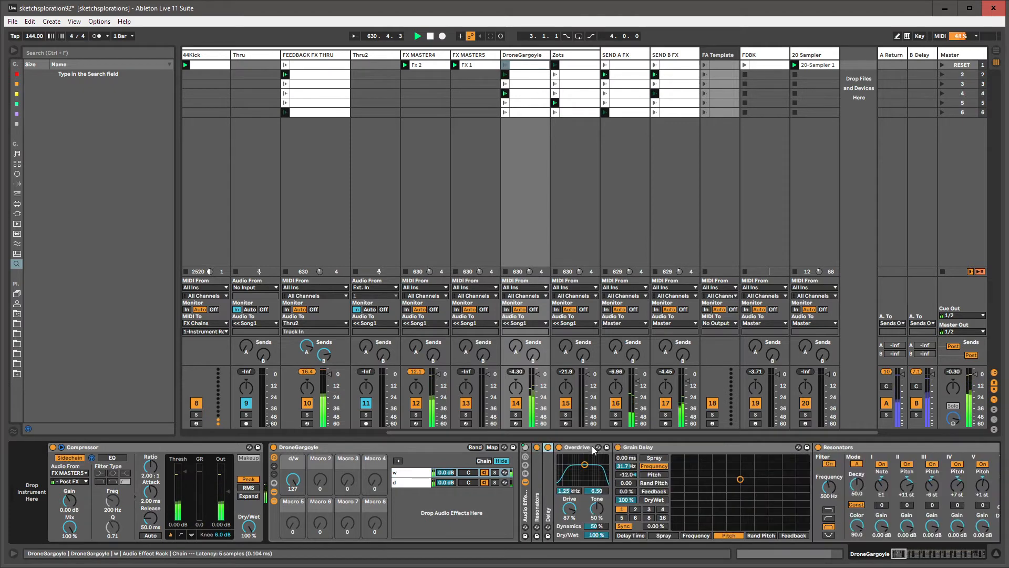
{"action": "double_click", "coordinate": [678, 448]}
{"action": "double_click", "coordinate": [678, 449]}
{"action": "double_click", "coordinate": [678, 448]}
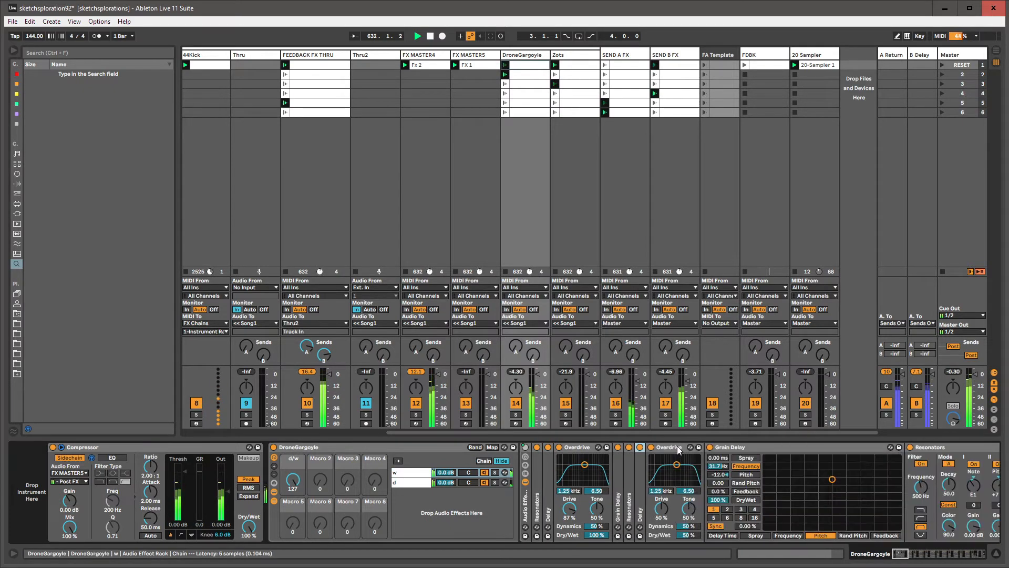
{"action": "double_click", "coordinate": [746, 447]}
{"action": "double_click", "coordinate": [746, 447]}
{"action": "double_click", "coordinate": [747, 447]}
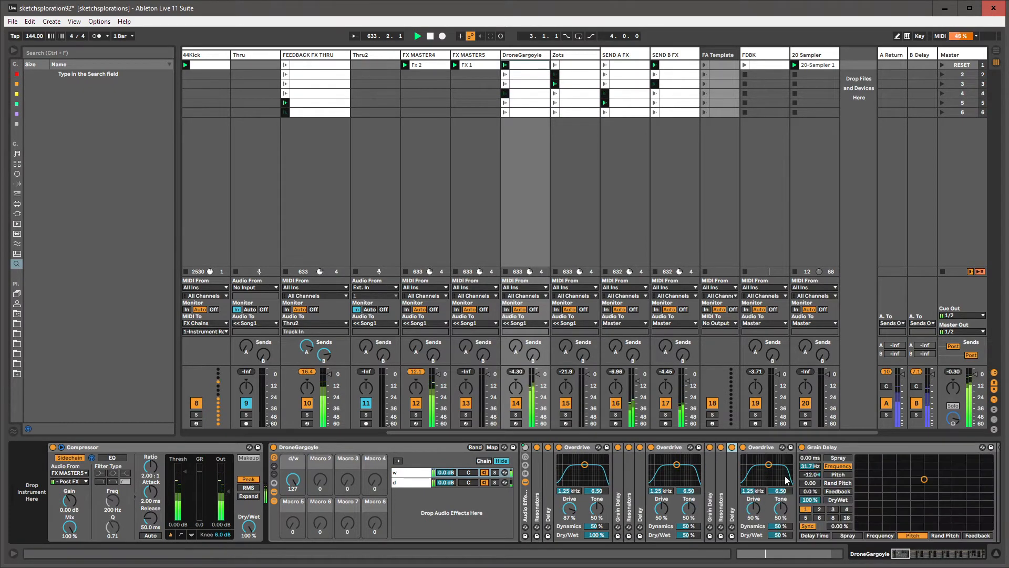
{"action": "left_click_drag", "start_coordinate": [899, 554], "coordinate": [906, 554]}
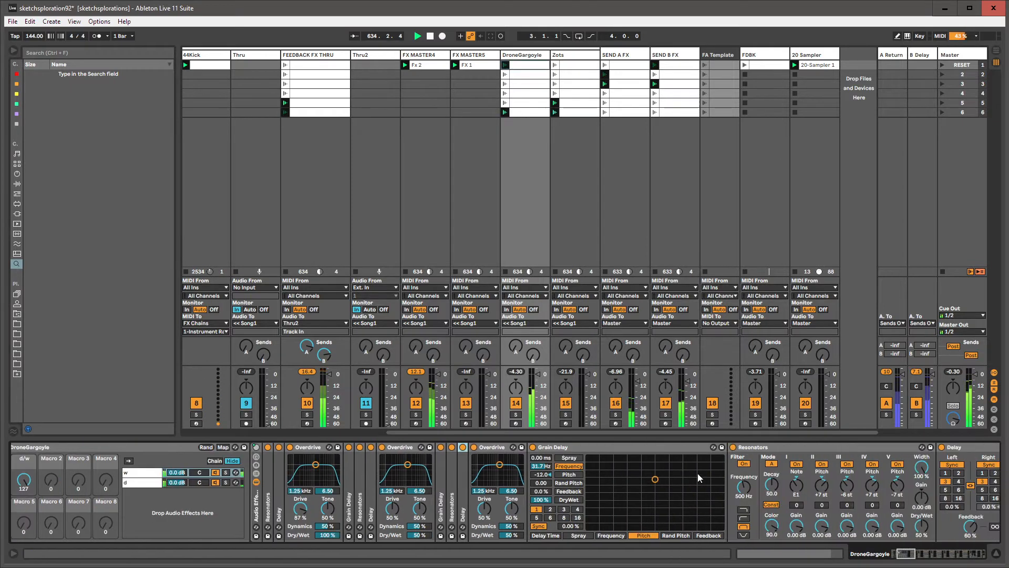
{"action": "double_click", "coordinate": [676, 449]}
{"action": "double_click", "coordinate": [663, 448]}
{"action": "double_click", "coordinate": [629, 448]}
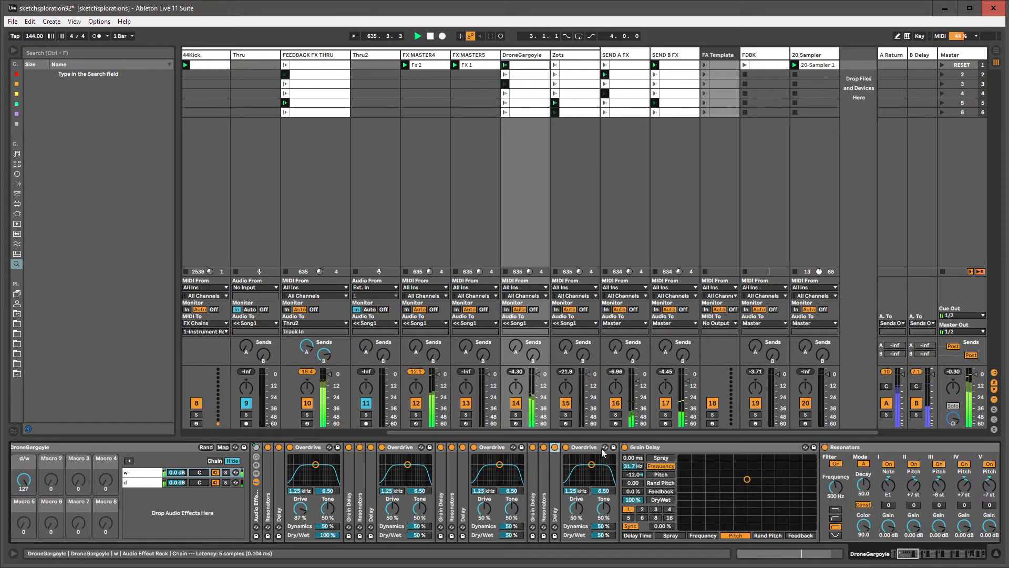
{"action": "double_click", "coordinate": [589, 448]}
{"action": "double_click", "coordinate": [596, 448]}
{"action": "double_click", "coordinate": [615, 448]}
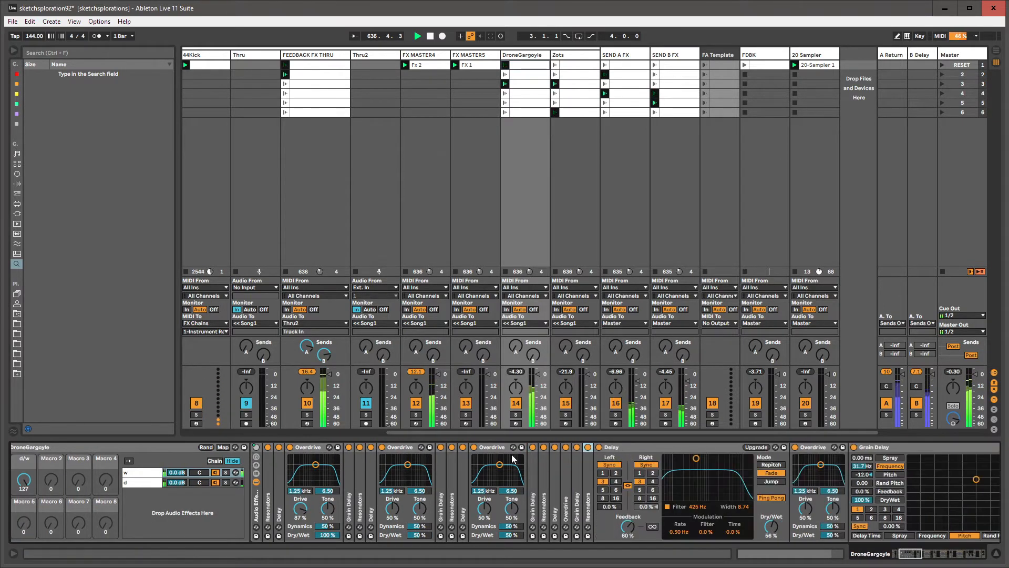
{"action": "double_click", "coordinate": [492, 448]}
{"action": "double_click", "coordinate": [400, 448]}
{"action": "double_click", "coordinate": [309, 448]}
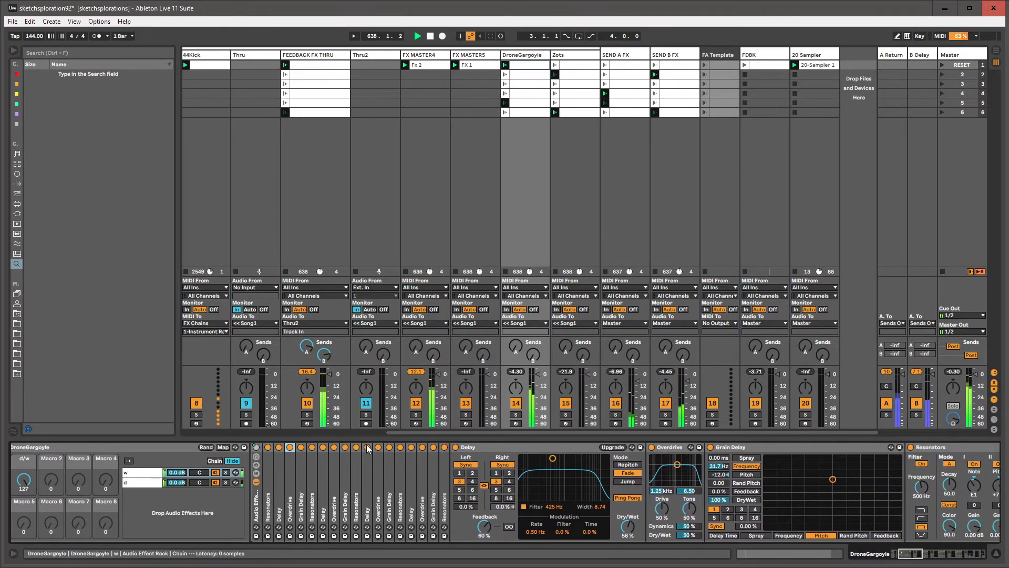
{"action": "double_click", "coordinate": [469, 447]}
{"action": "double_click", "coordinate": [494, 447]}
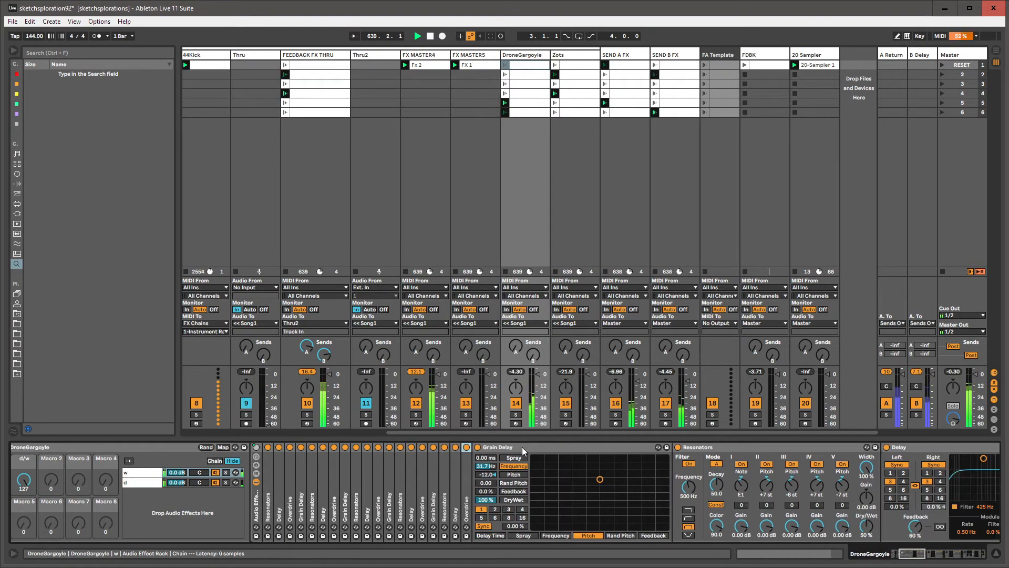
{"action": "double_click", "coordinate": [522, 447]}
{"action": "double_click", "coordinate": [527, 447]}
{"action": "double_click", "coordinate": [531, 447]}
{"action": "double_click", "coordinate": [536, 447]}
{"action": "double_click", "coordinate": [541, 448]}
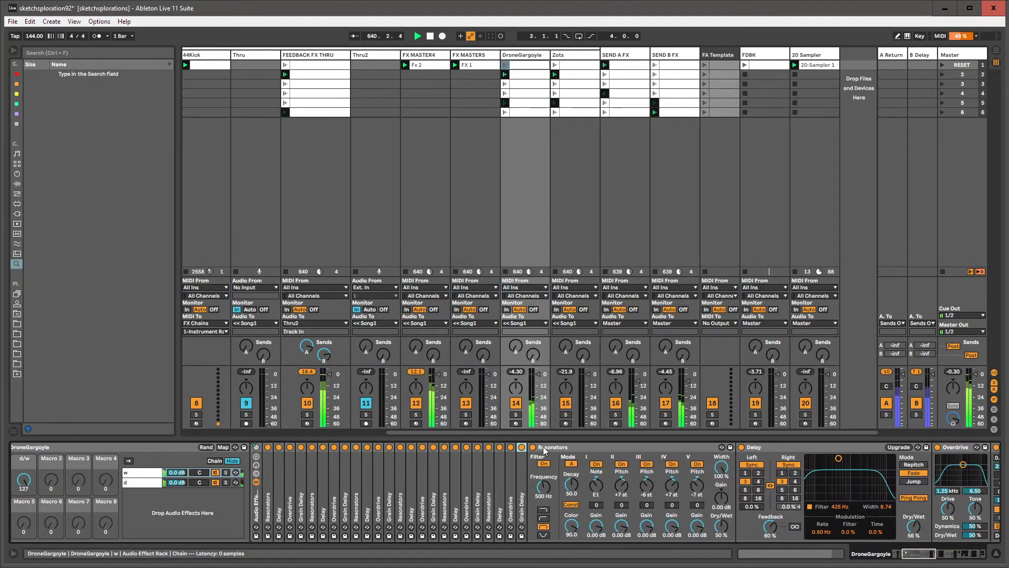
{"action": "double_click", "coordinate": [544, 447]}
{"action": "double_click", "coordinate": [562, 446]}
{"action": "double_click", "coordinate": [578, 447]}
{"action": "double_click", "coordinate": [595, 446]}
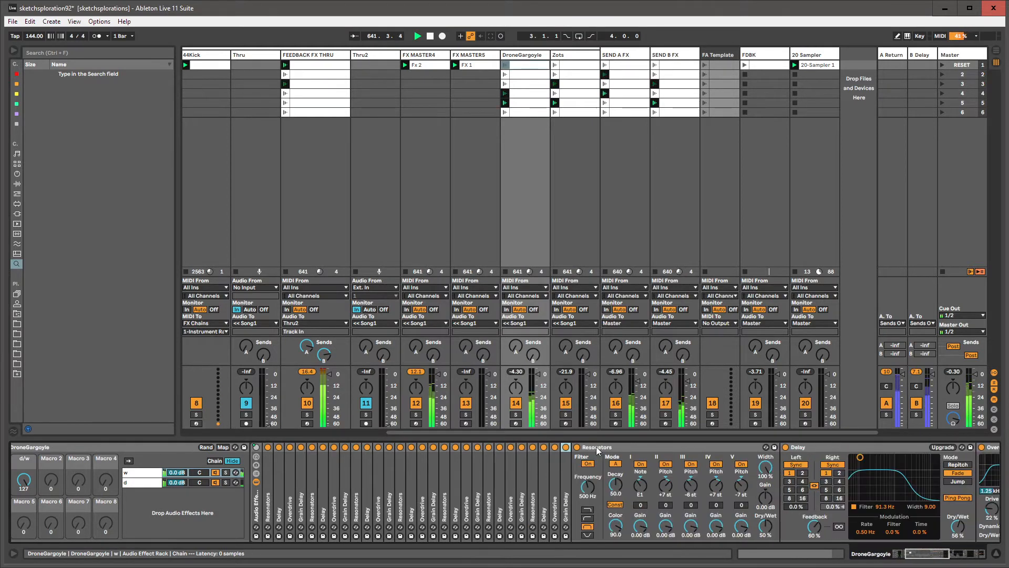
{"action": "double_click", "coordinate": [596, 446]}
{"action": "double_click", "coordinate": [620, 445]}
{"action": "double_click", "coordinate": [627, 446]}
{"action": "double_click", "coordinate": [632, 447]}
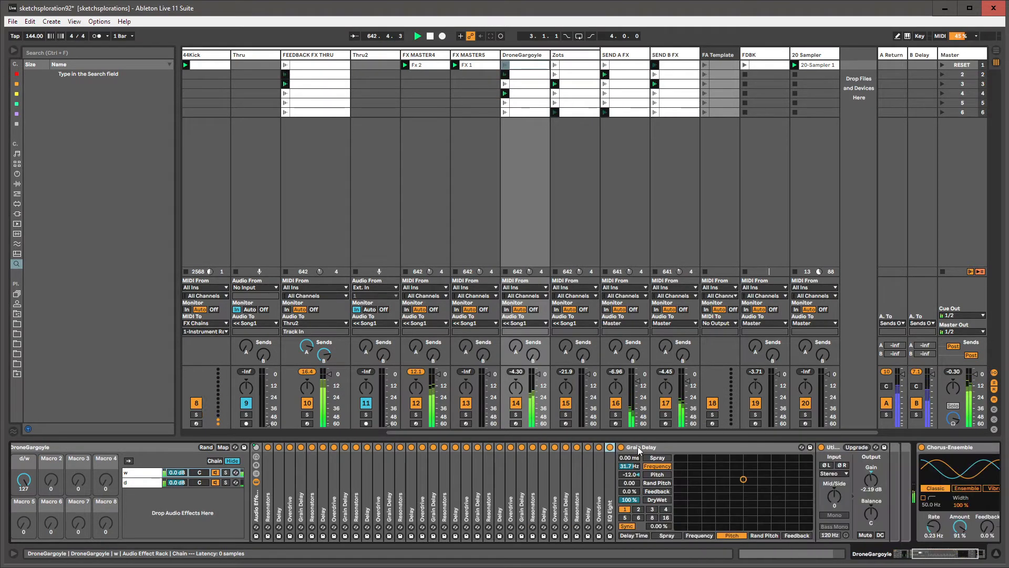
{"action": "double_click", "coordinate": [638, 447]}
{"action": "double_click", "coordinate": [637, 447]}
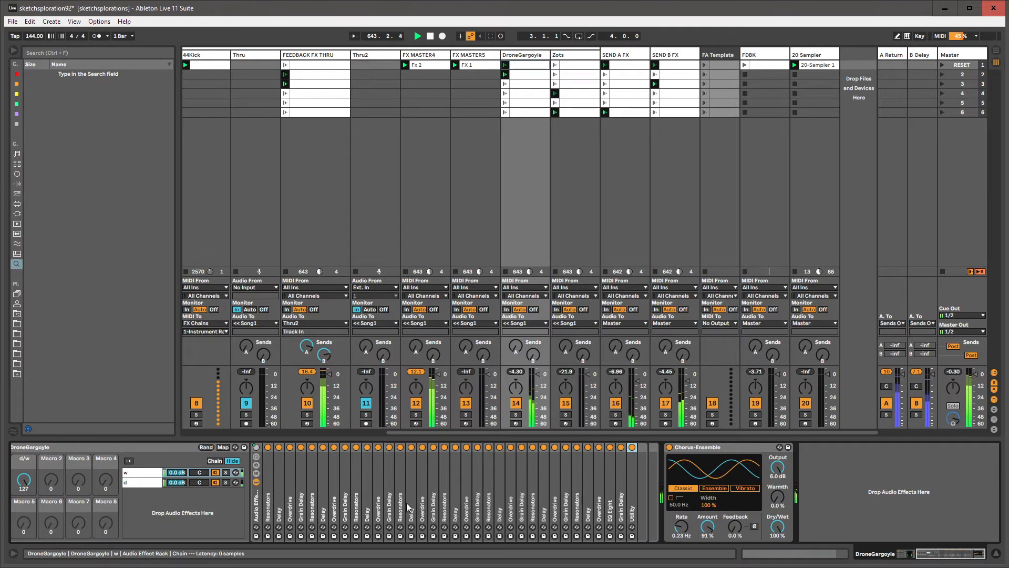
- Deactivate the w chain's devices from the first through the sixth Resonators, and return to the start of the DroneGargoyle device chain
{"action": "left_click", "coordinate": [269, 504]}
{"action": "left_click", "coordinate": [488, 487], "text": "shift"}
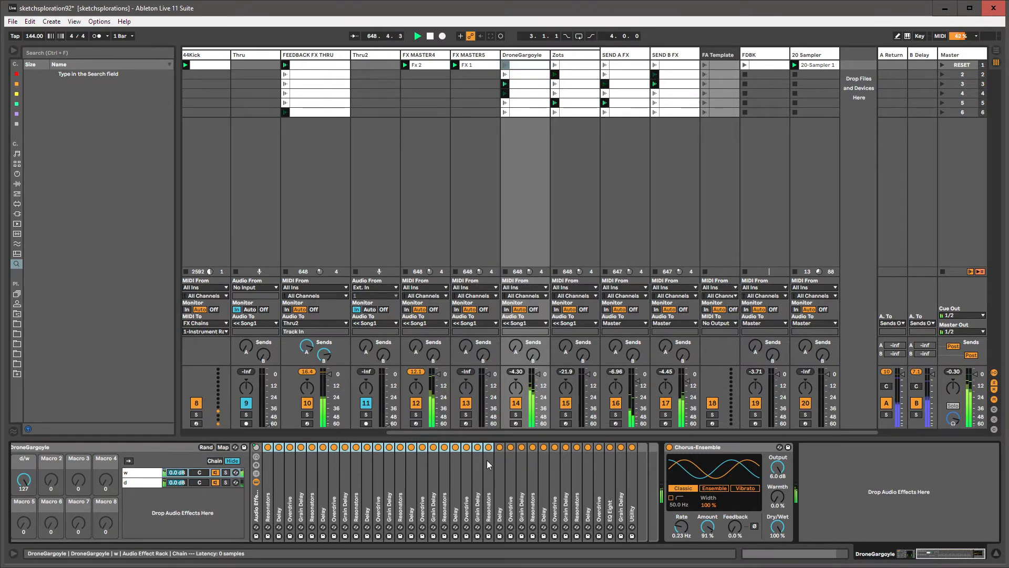
{"action": "key", "text": "0"}
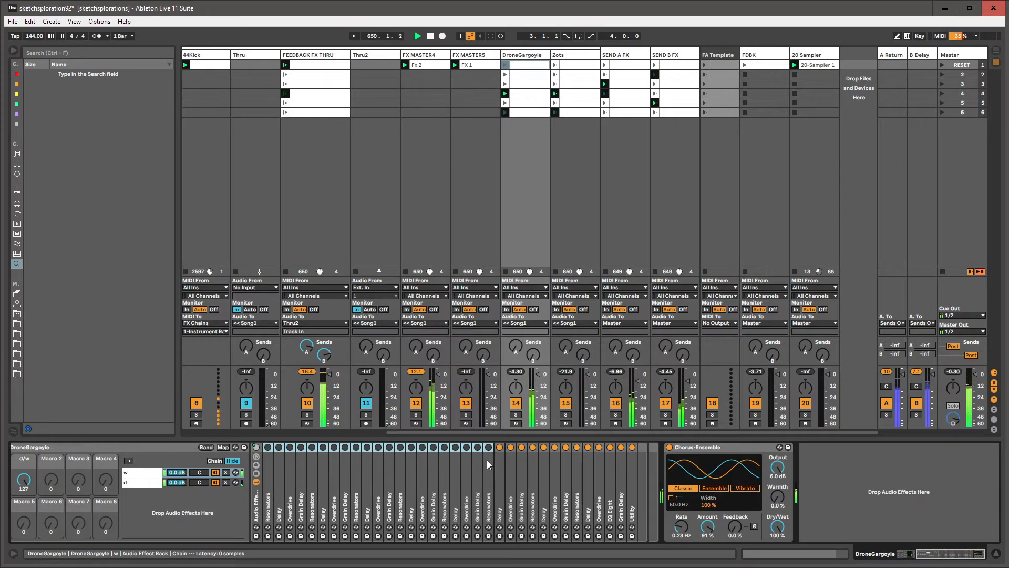
{"action": "left_click", "coordinate": [898, 556]}
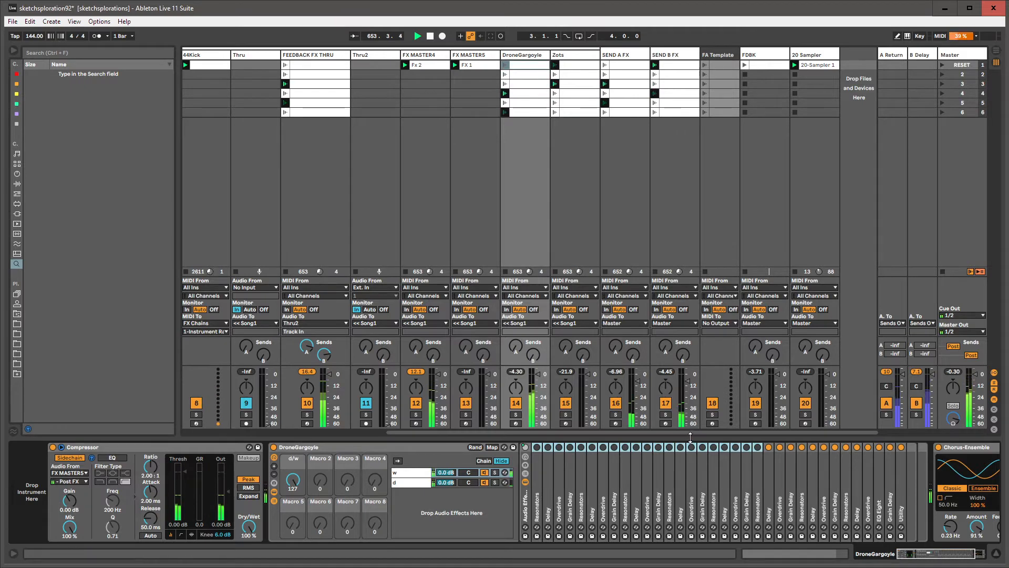
- Reactivate the deactivated devices in the DroneGargoyle rack's w chain and show the performance impact meters in the mixer
{"action": "left_click", "coordinate": [683, 465]}
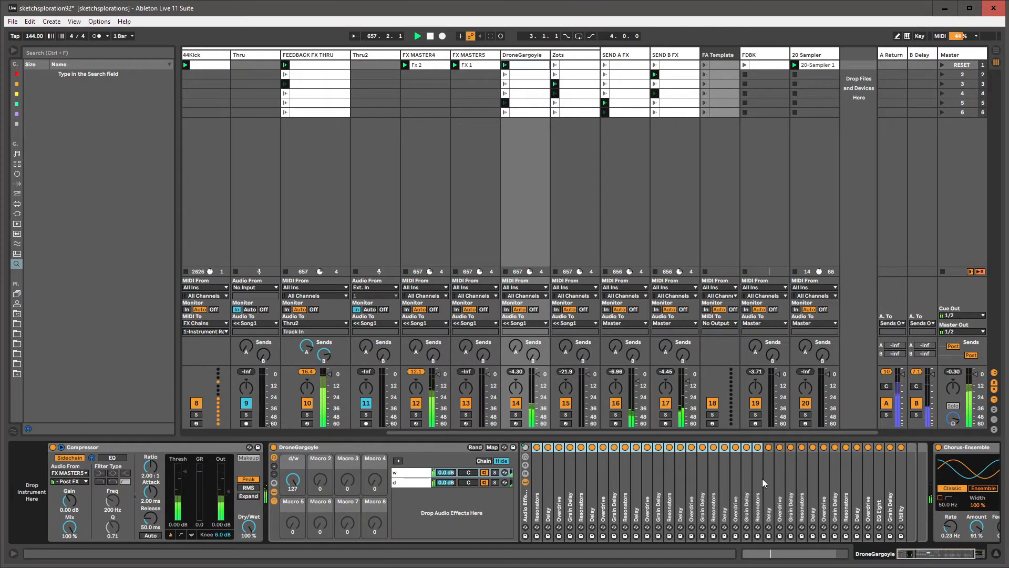
{"action": "left_click", "coordinate": [537, 476]}
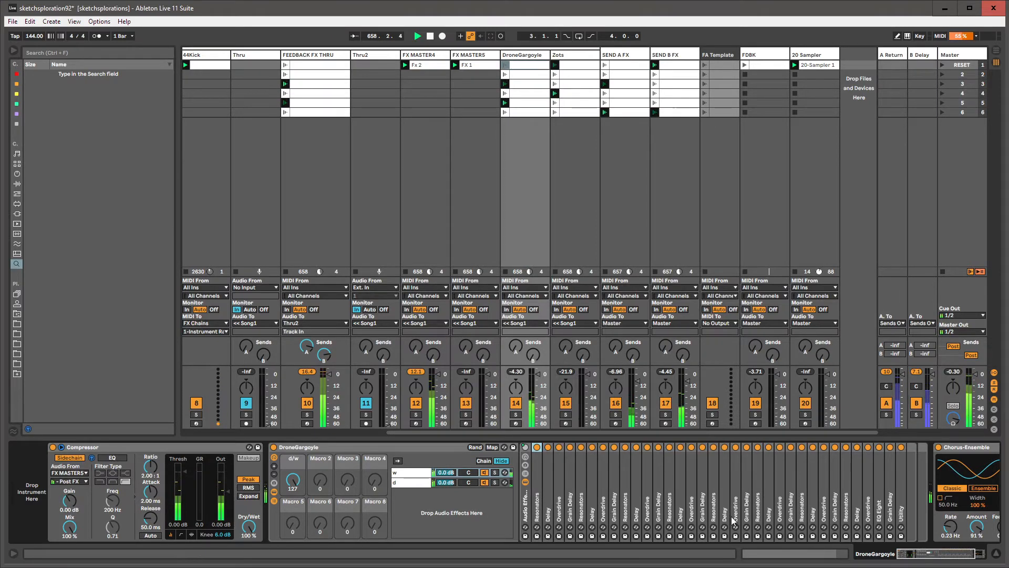
{"action": "left_click_drag", "start_coordinate": [916, 554], "coordinate": [921, 554]}
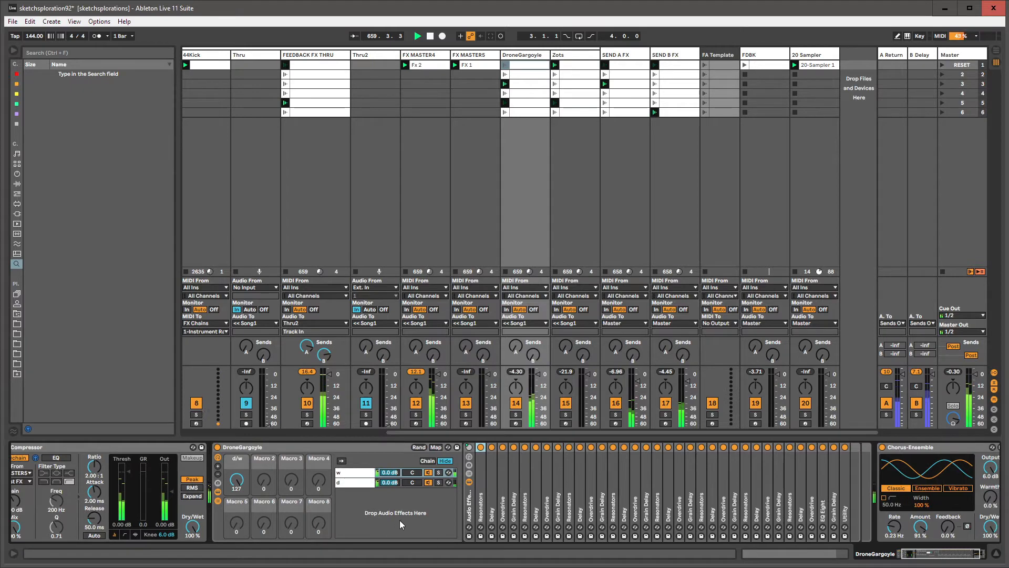
{"action": "left_click", "coordinate": [342, 473]}
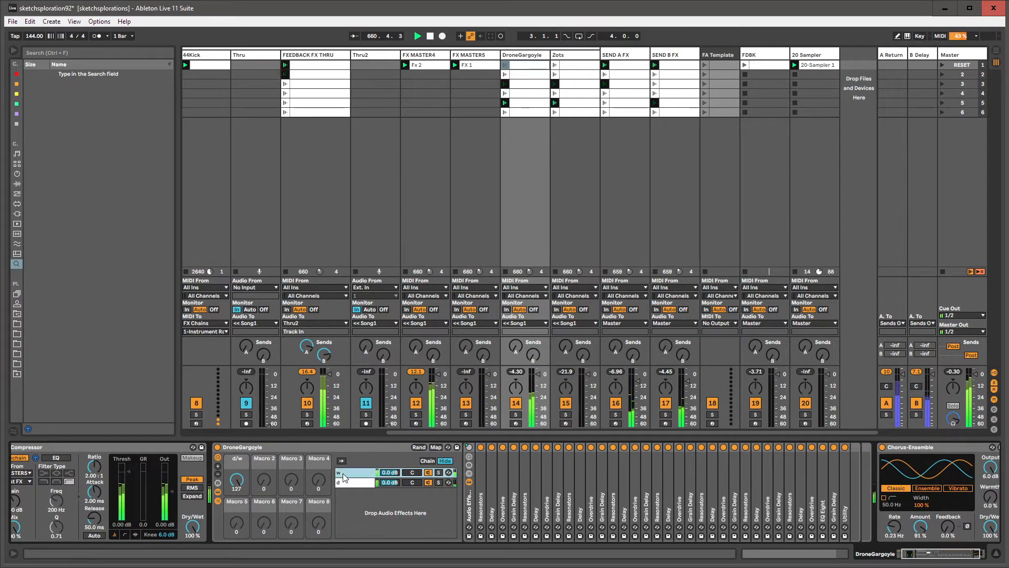
{"action": "left_click", "coordinate": [994, 430]}
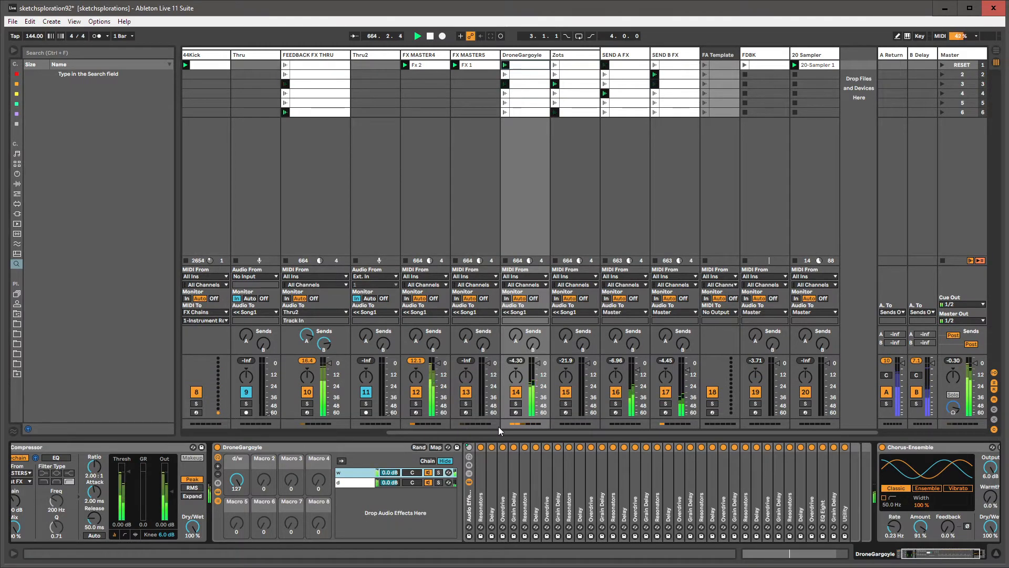
- Fold the DroneGargoyle rack and insert a Looper audio effect between it and the Chorus-Ensemble
{"action": "double_click", "coordinate": [253, 448]}
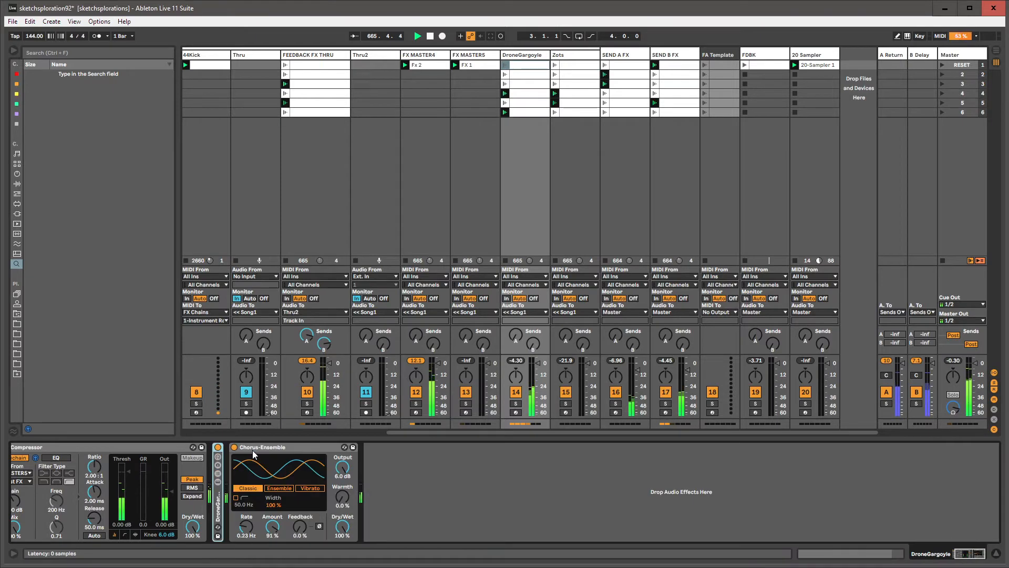
{"action": "left_click", "coordinate": [952, 553]}
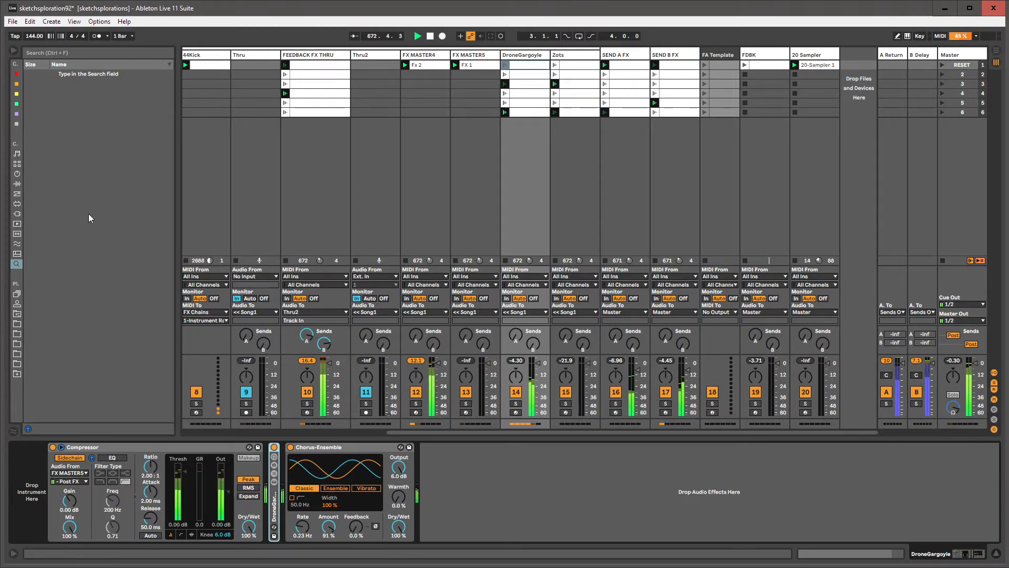
{"action": "left_click", "coordinate": [17, 173]}
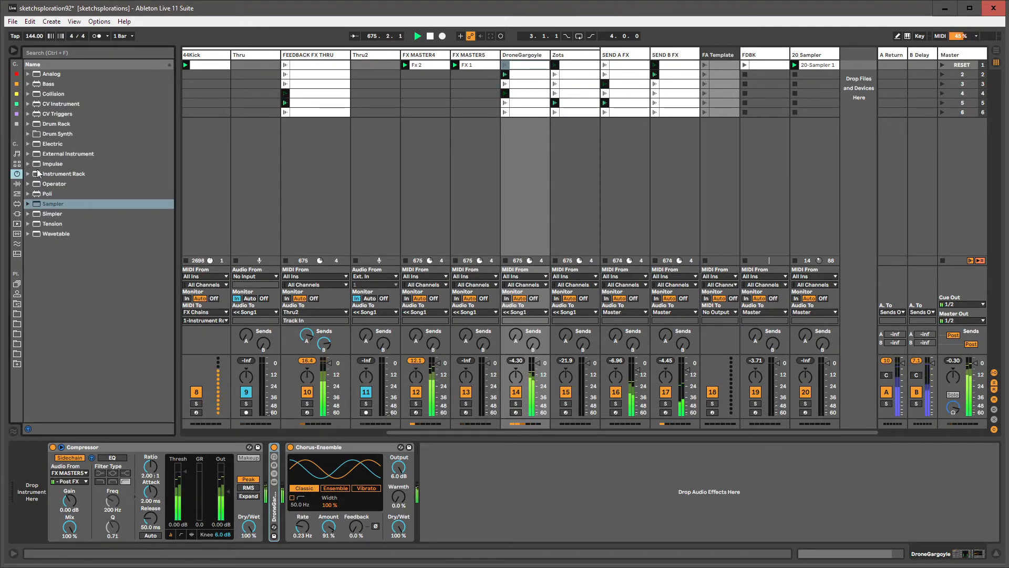
{"action": "left_click", "coordinate": [16, 125]}
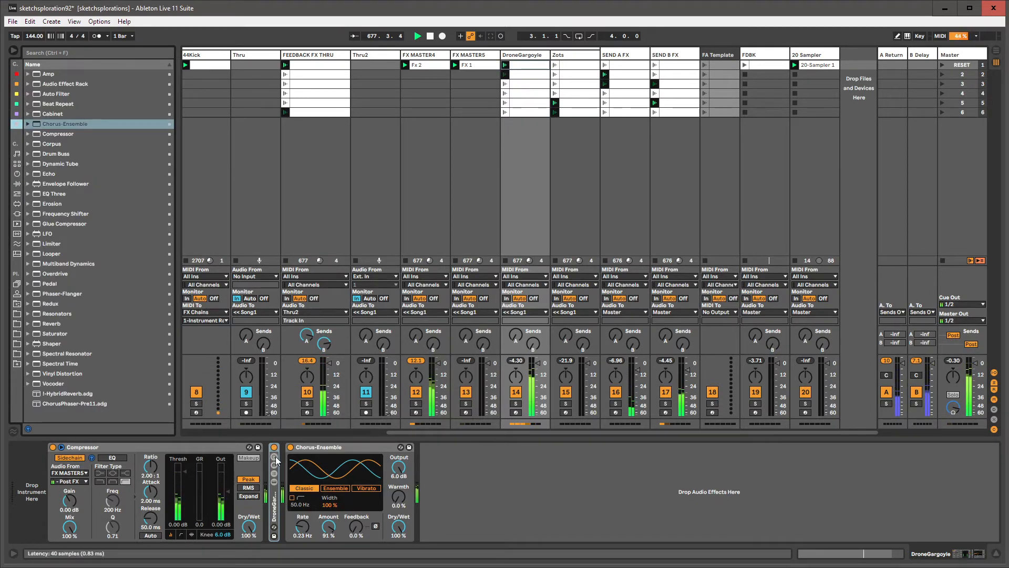
{"action": "left_click_drag", "start_coordinate": [53, 254], "coordinate": [274, 506]}
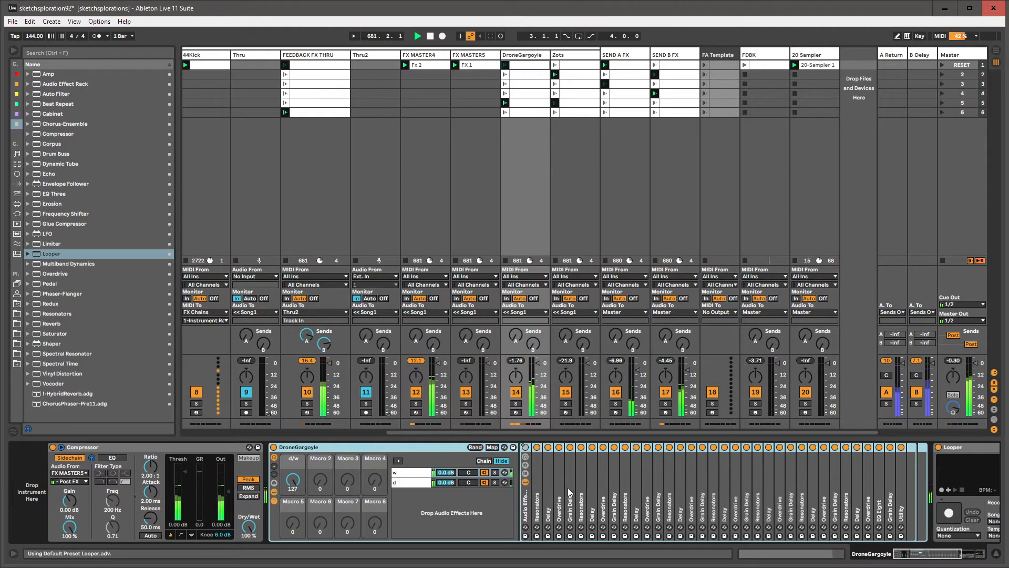
- Examine the settings of the first Grain Delay and the third Delay in the w chain, and fold both devices again
{"action": "double_click", "coordinate": [569, 491]}
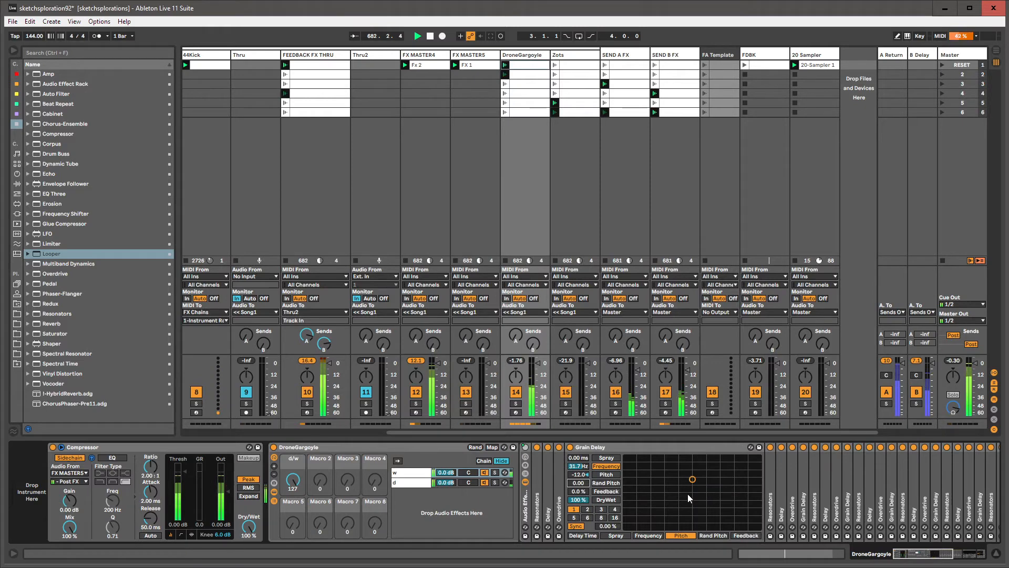
{"action": "left_click", "coordinate": [909, 549]}
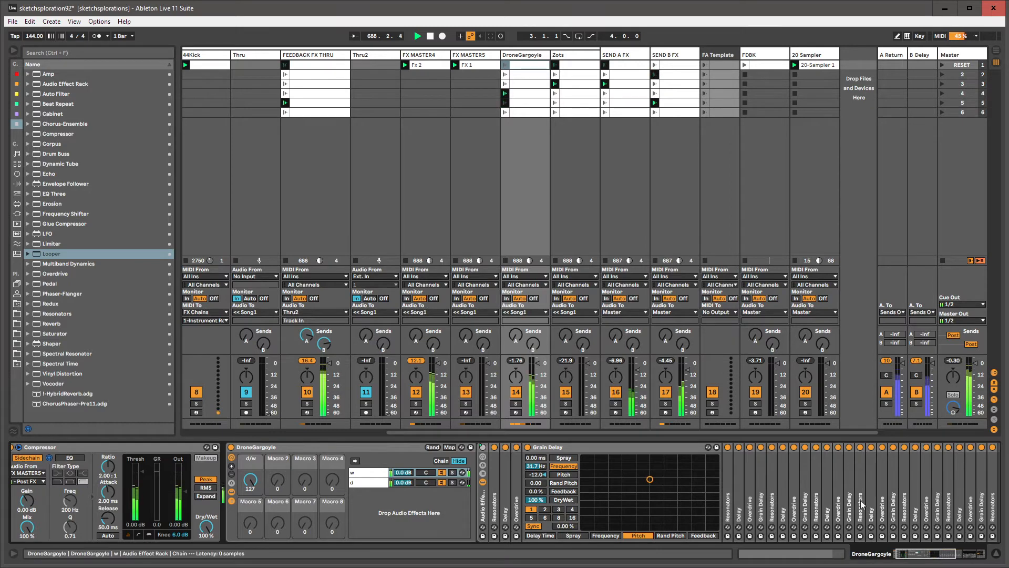
{"action": "double_click", "coordinate": [782, 511]}
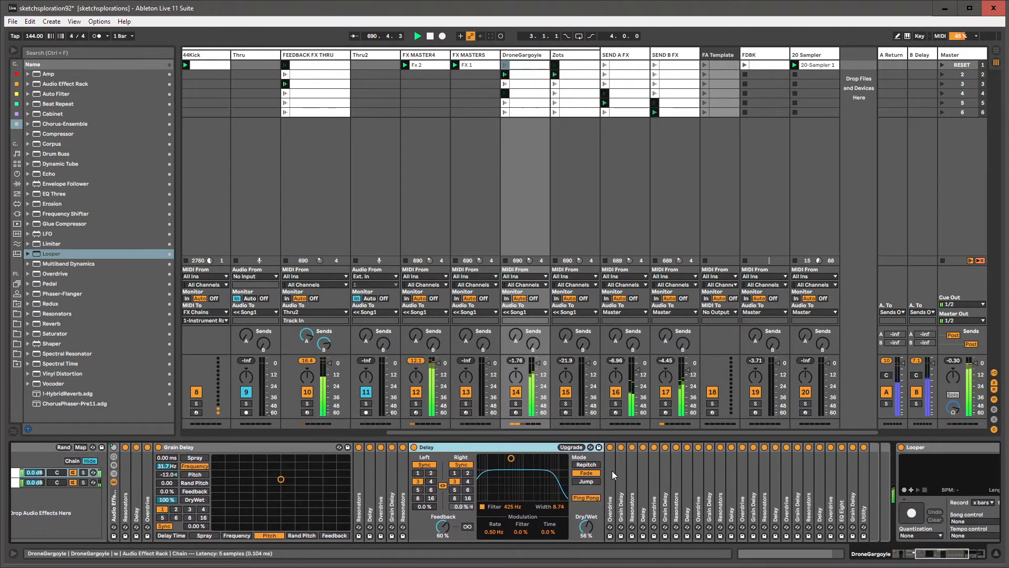
{"action": "double_click", "coordinate": [543, 445]}
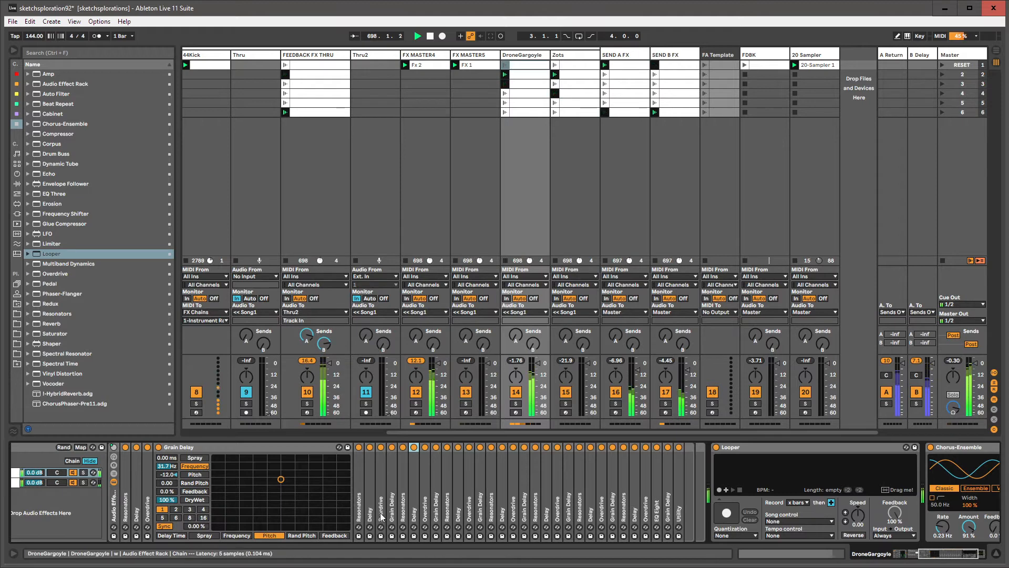
{"action": "double_click", "coordinate": [201, 447]}
{"action": "left_click", "coordinate": [128, 462]}
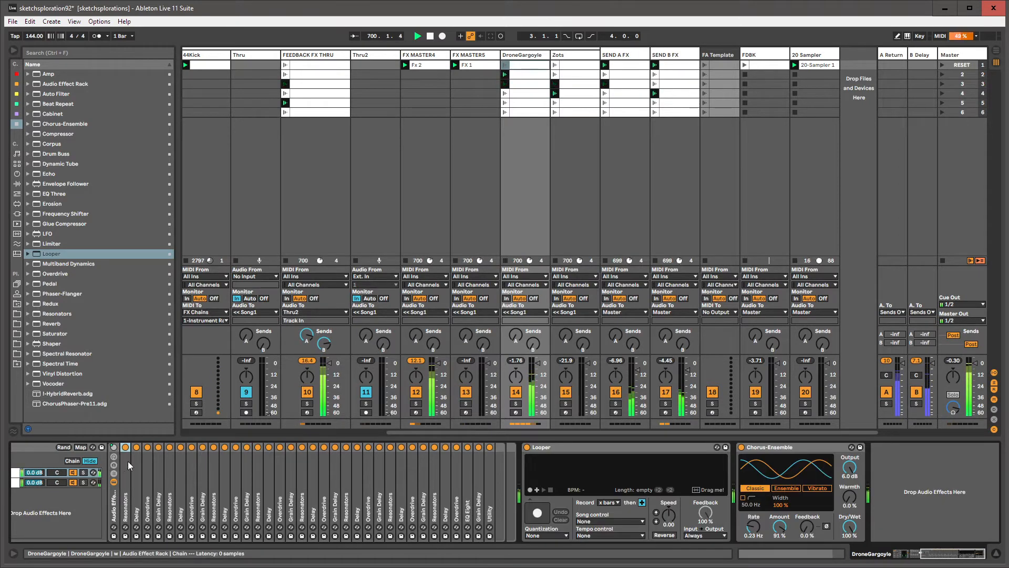
{"action": "left_click", "coordinate": [171, 456], "text": "shift"}
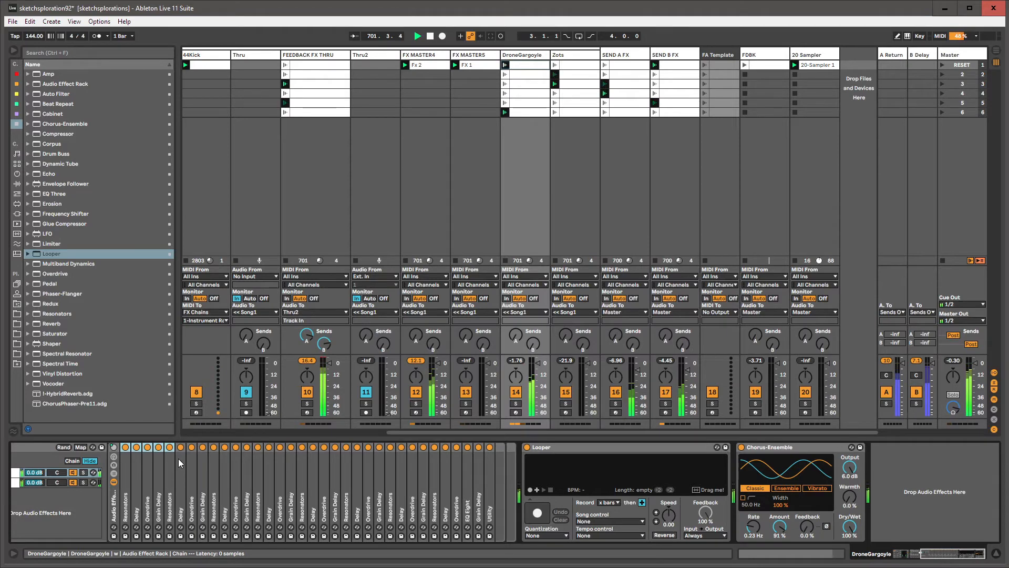
- Insert a Utility between the DroneGargoyle rack and the Looper
{"action": "left_click", "coordinate": [562, 448]}
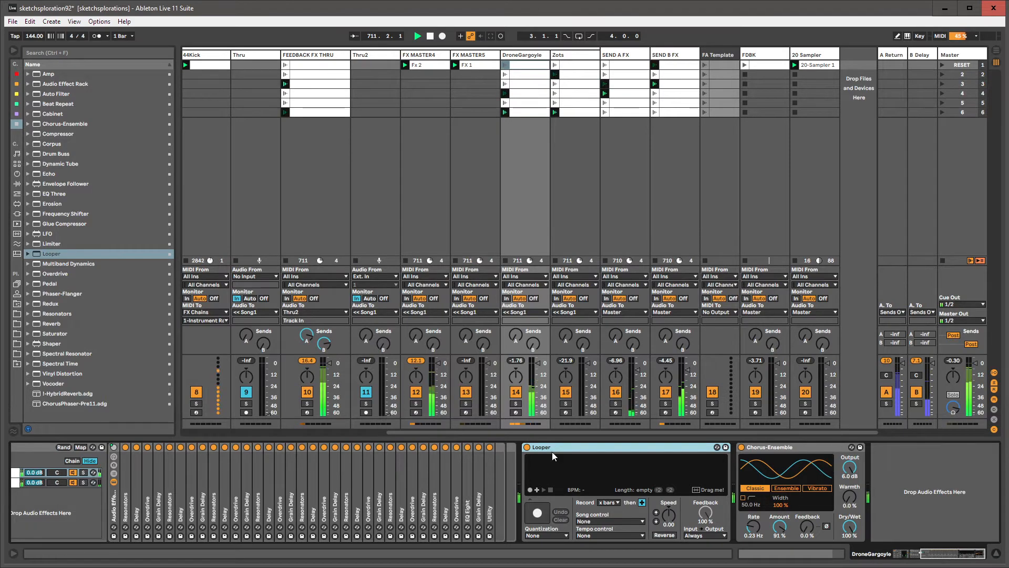
{"action": "key", "text": "ctrl+f"}
{"action": "type", "text": "utility"}
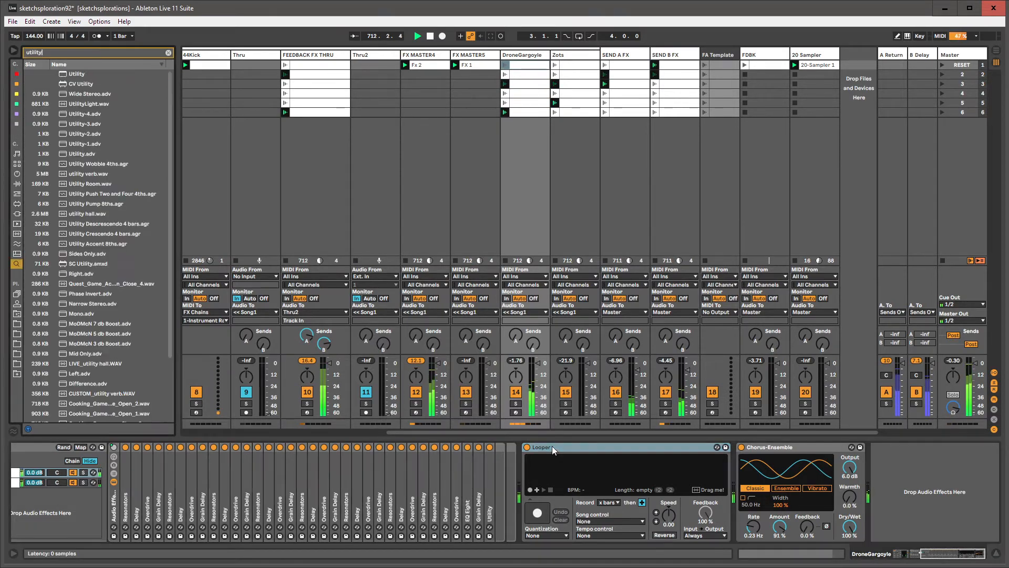
{"action": "key", "text": "Down"}
{"action": "key", "text": "Return"}
{"action": "key", "text": "Escape"}
{"action": "left_click_drag", "start_coordinate": [897, 447], "coordinate": [520, 463]}
{"action": "left_click_drag", "start_coordinate": [932, 552], "coordinate": [948, 556]}
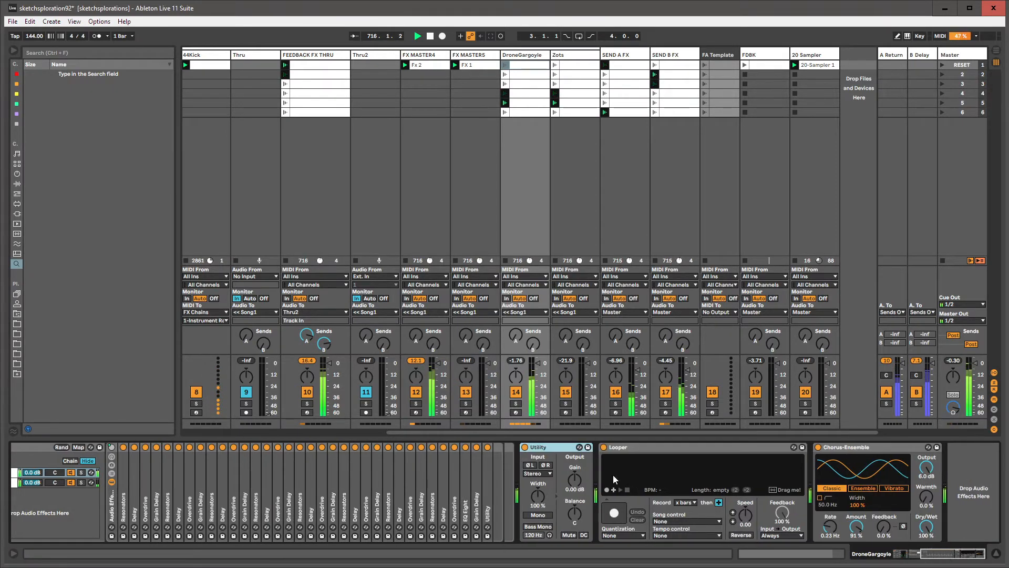
- Turn the Utility's Gain down to -inf dB and record the DroneGargoyle sound into the Looper
{"action": "left_click", "coordinate": [639, 445]}
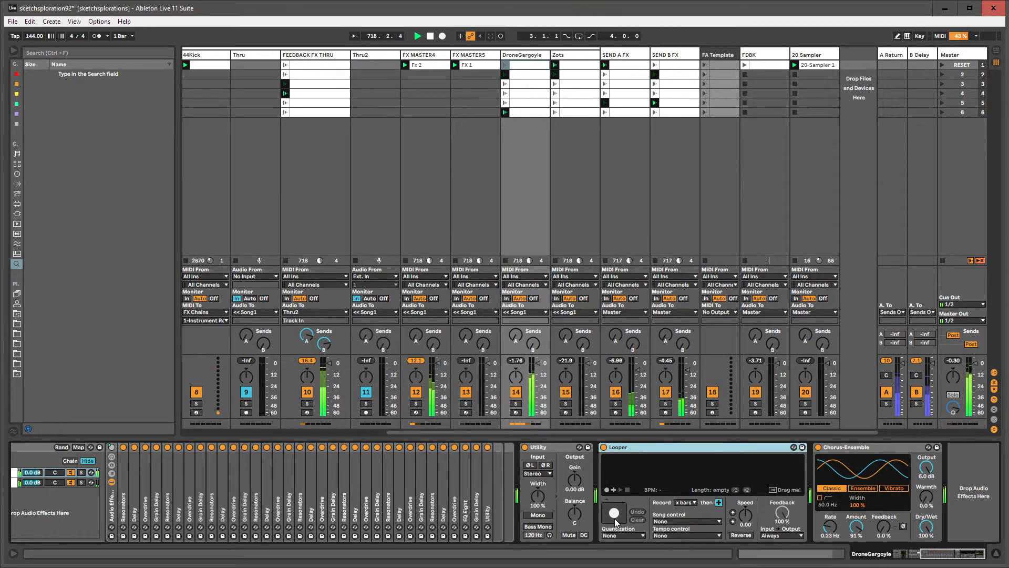
{"action": "left_click_drag", "start_coordinate": [574, 479], "coordinate": [573, 546]}
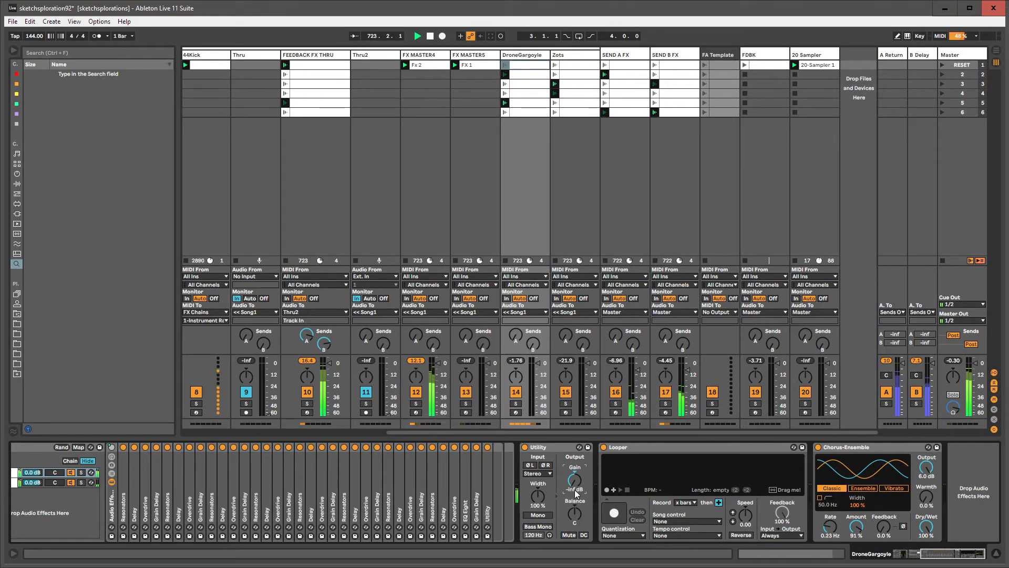
{"action": "left_click", "coordinate": [615, 513]}
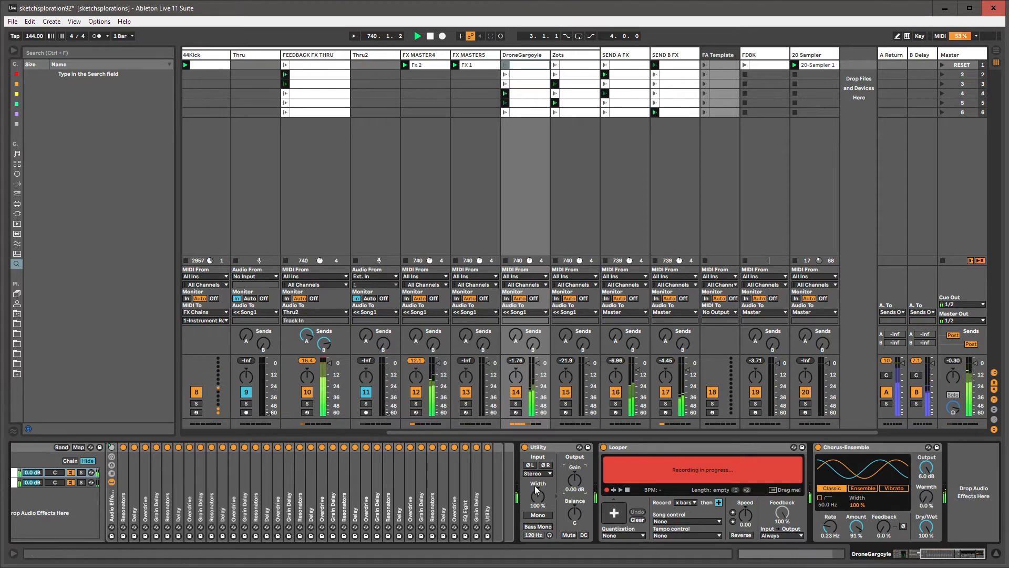
{"action": "left_click", "coordinate": [607, 490]}
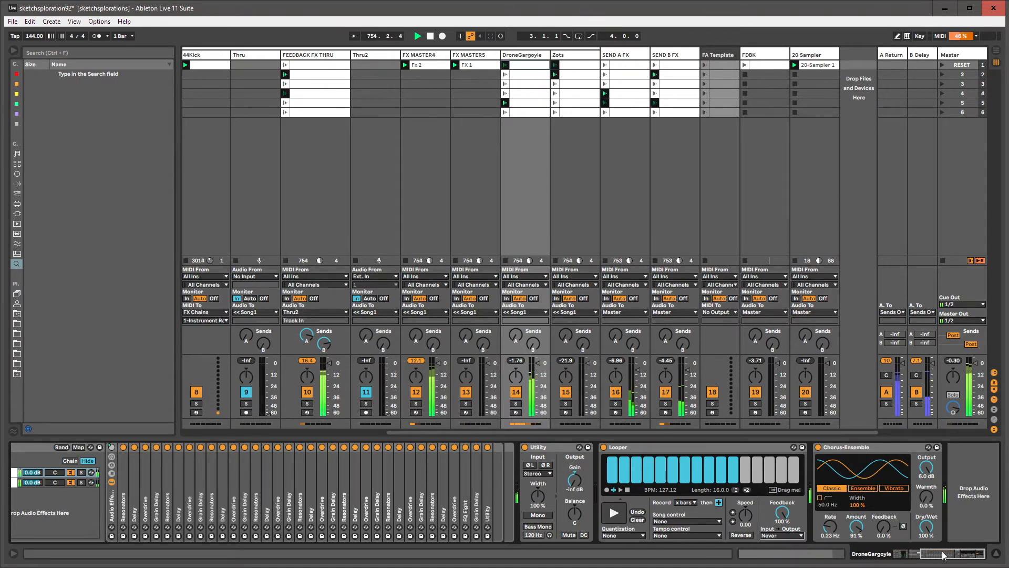
- Fold the DroneGargoyle rack and the Compressor at the start of the device chain
{"action": "left_click_drag", "start_coordinate": [943, 555], "coordinate": [897, 562]}
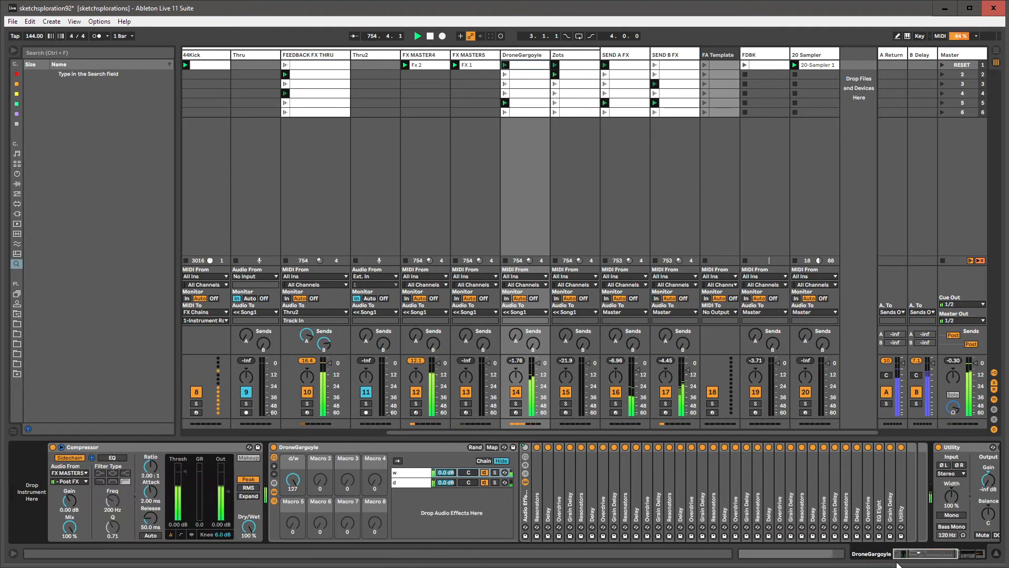
{"action": "double_click", "coordinate": [279, 447]}
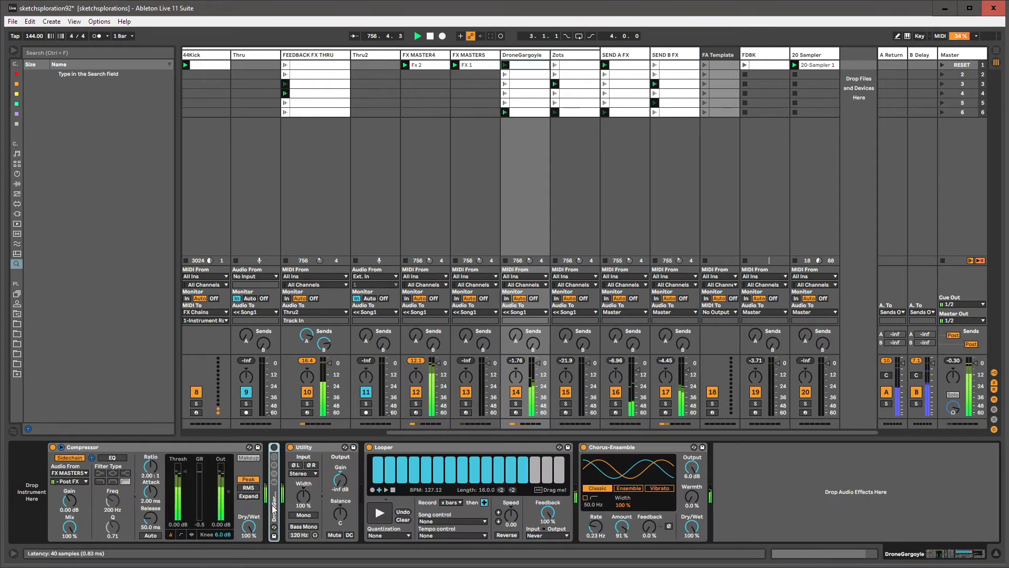
{"action": "double_click", "coordinate": [69, 448]}
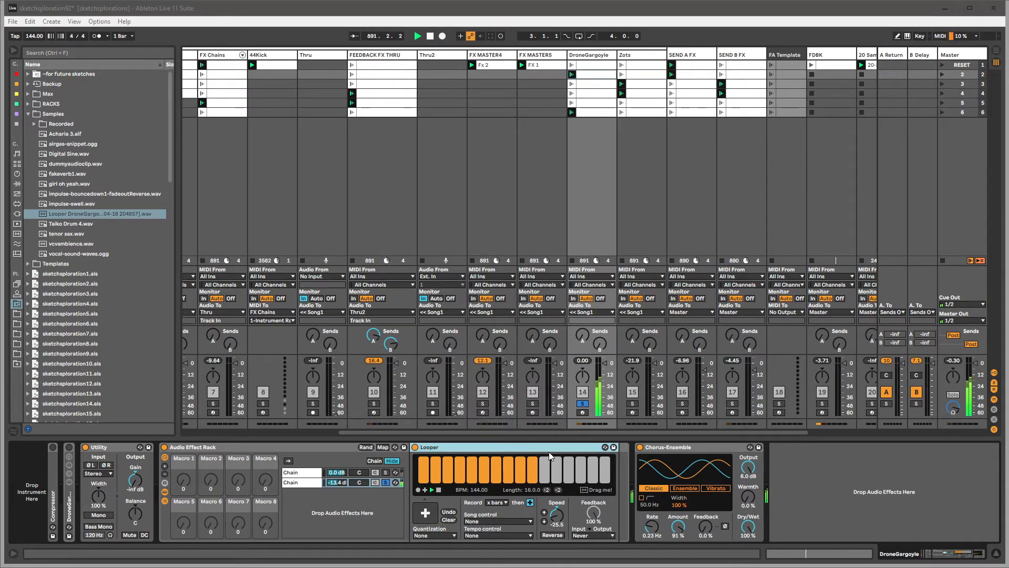
- Audition the lower chain's Looper at speeds 0.00, -28.0 and -25.5, and compare both Audio Effect Rack chains by soloing each
{"action": "double_click", "coordinate": [558, 516]}
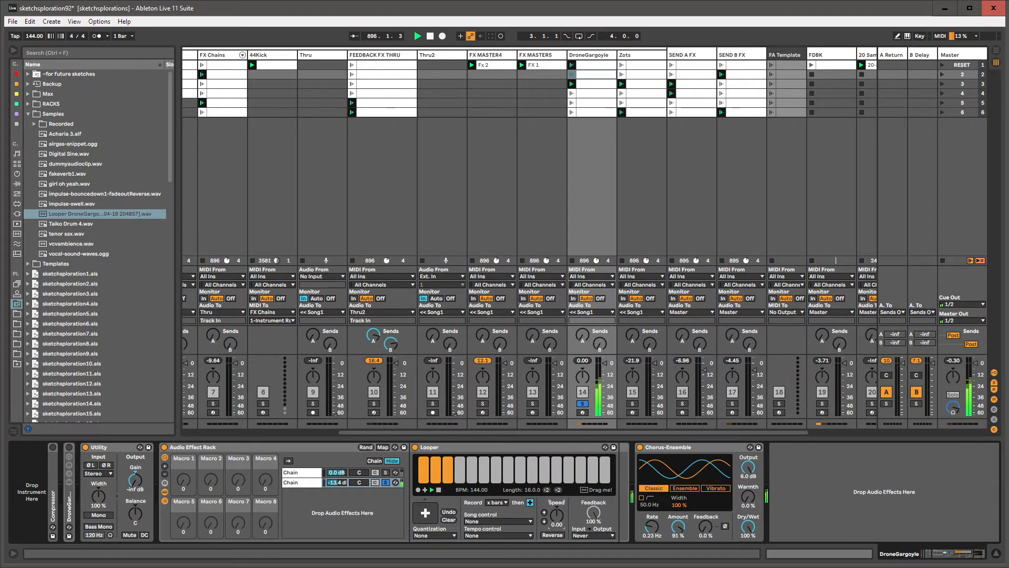
{"action": "left_click_drag", "start_coordinate": [558, 515], "coordinate": [558, 525]}
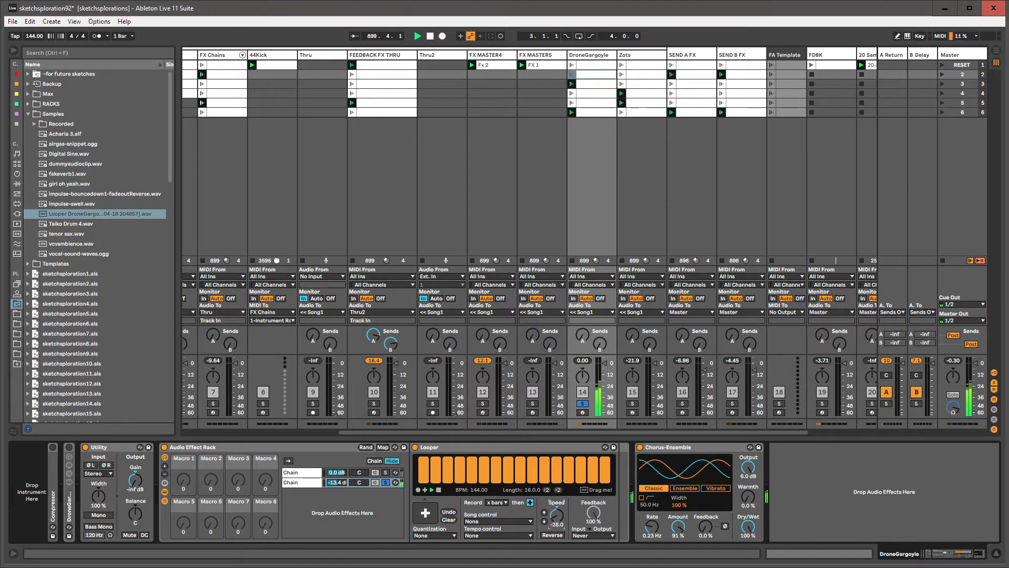
{"action": "left_click_drag", "start_coordinate": [556, 515], "coordinate": [557, 517]}
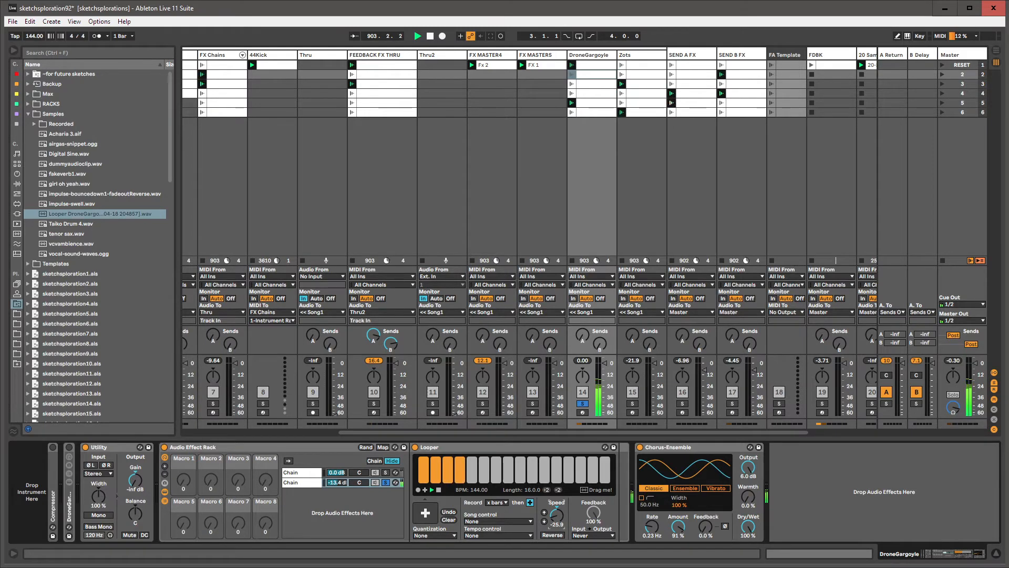
{"action": "left_click_drag", "start_coordinate": [557, 518], "coordinate": [556, 518]}
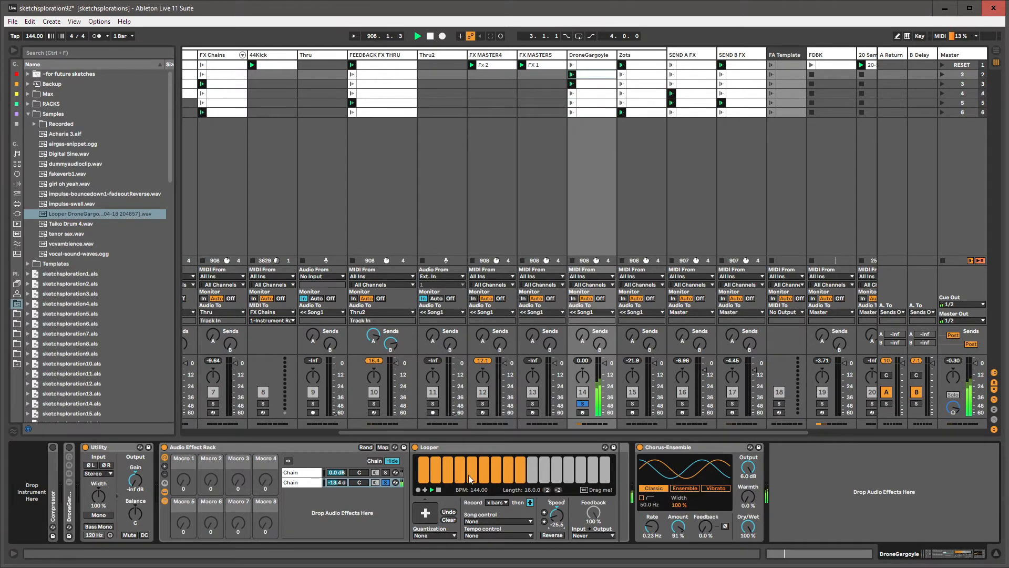
{"action": "left_click", "coordinate": [386, 472]}
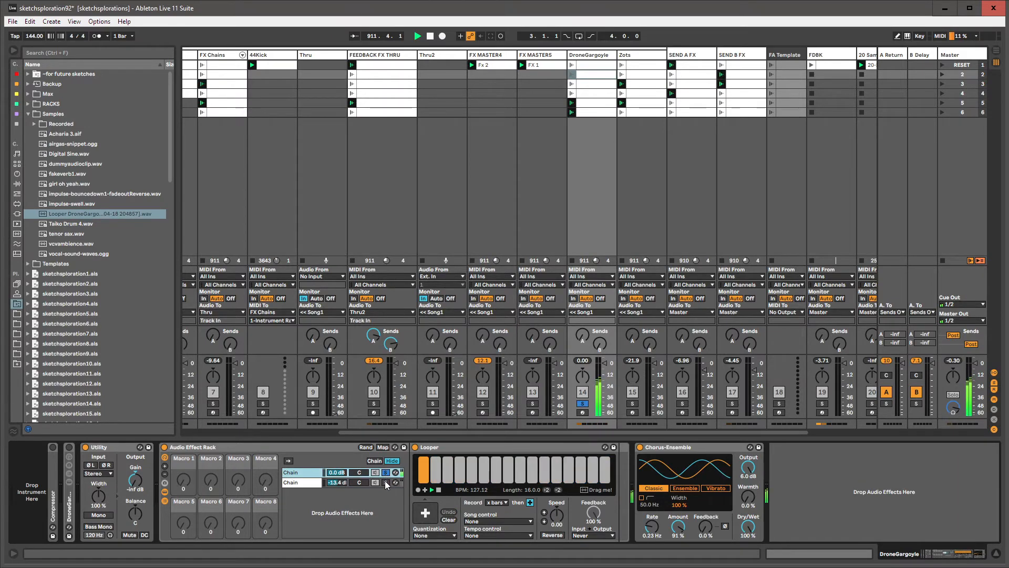
{"action": "left_click", "coordinate": [385, 482]}
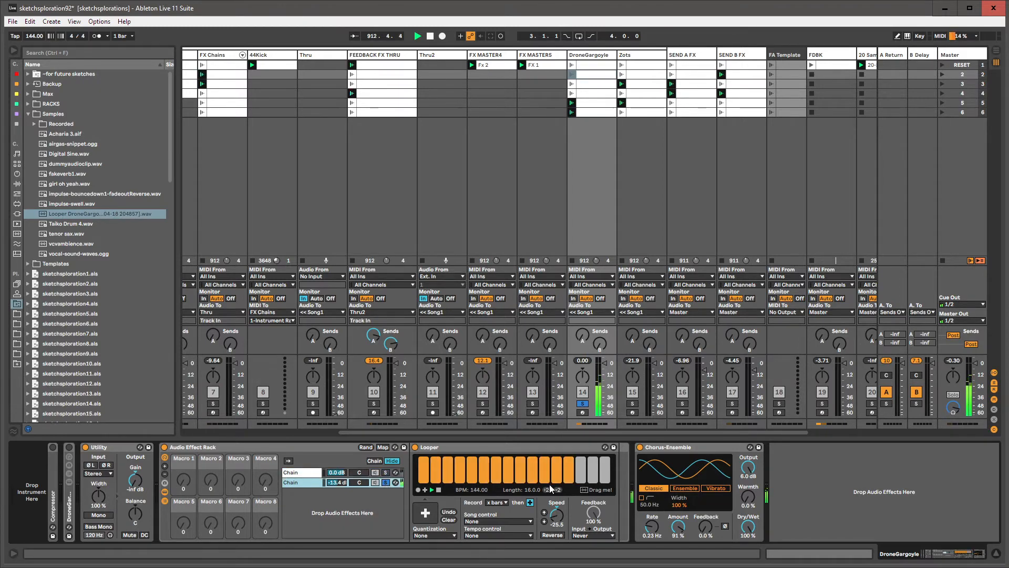
- Add an EQ Eight directly after the Looper in the Audio Effect Rack's lower chain
{"action": "left_click", "coordinate": [824, 492]}
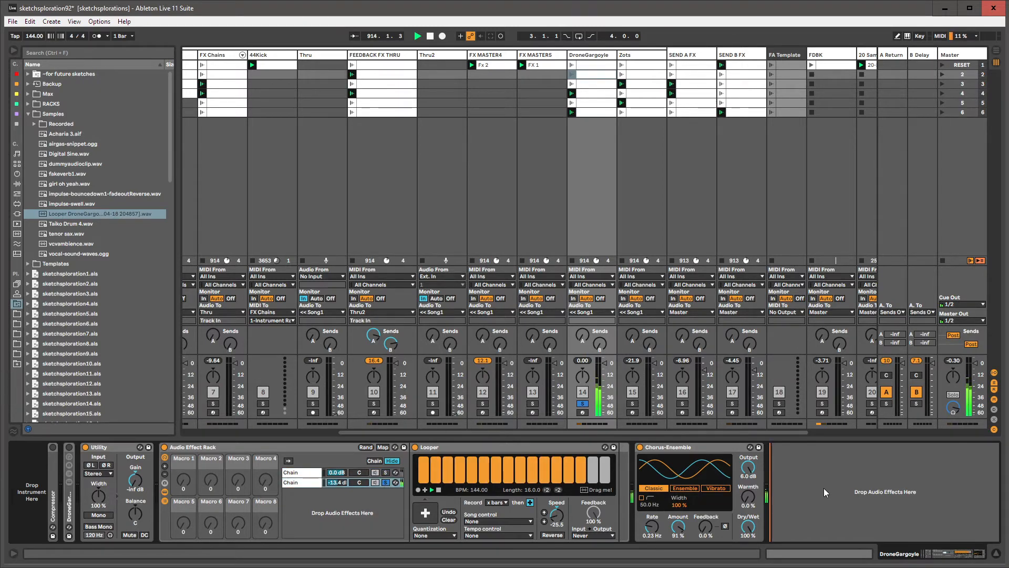
{"action": "key", "text": "ctrl+f"}
{"action": "type", "text": "eq eight"}
{"action": "key", "text": "Down"}
{"action": "key", "text": "Return"}
{"action": "key", "text": "Escape"}
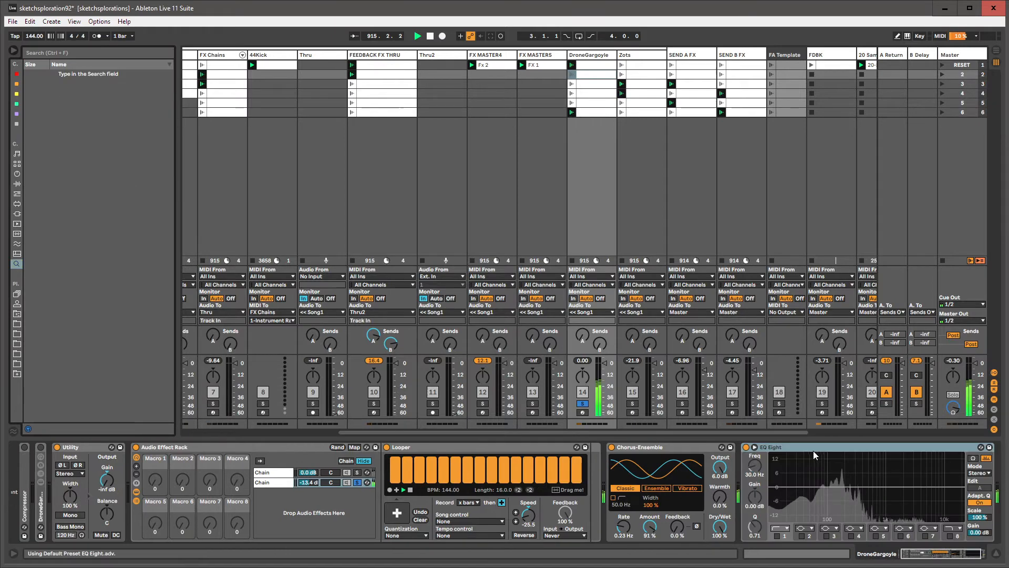
{"action": "left_click_drag", "start_coordinate": [778, 448], "coordinate": [589, 469]}
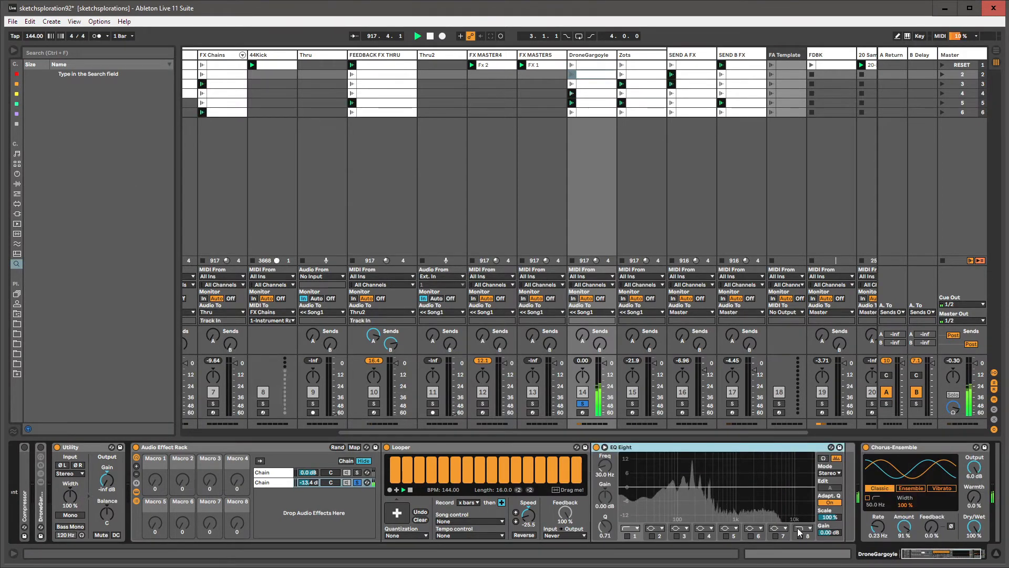
- Roll off the lower chain's highs with an EQ Eight high-cut band at 958 Hz, and compare both chains in solo
{"action": "left_click_drag", "start_coordinate": [813, 494], "coordinate": [735, 496]}
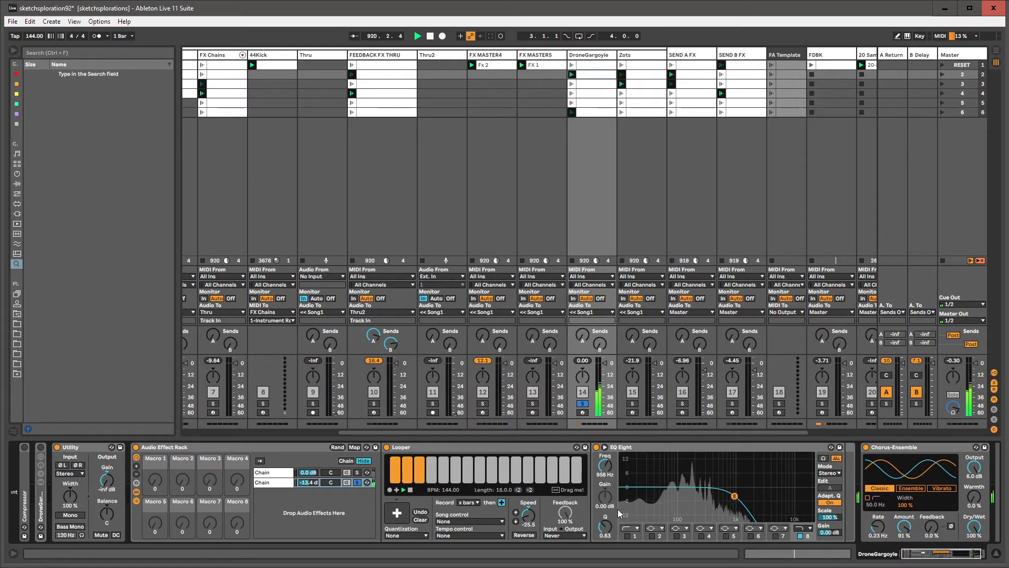
{"action": "left_click", "coordinate": [357, 475]}
{"action": "left_click", "coordinate": [357, 482]}
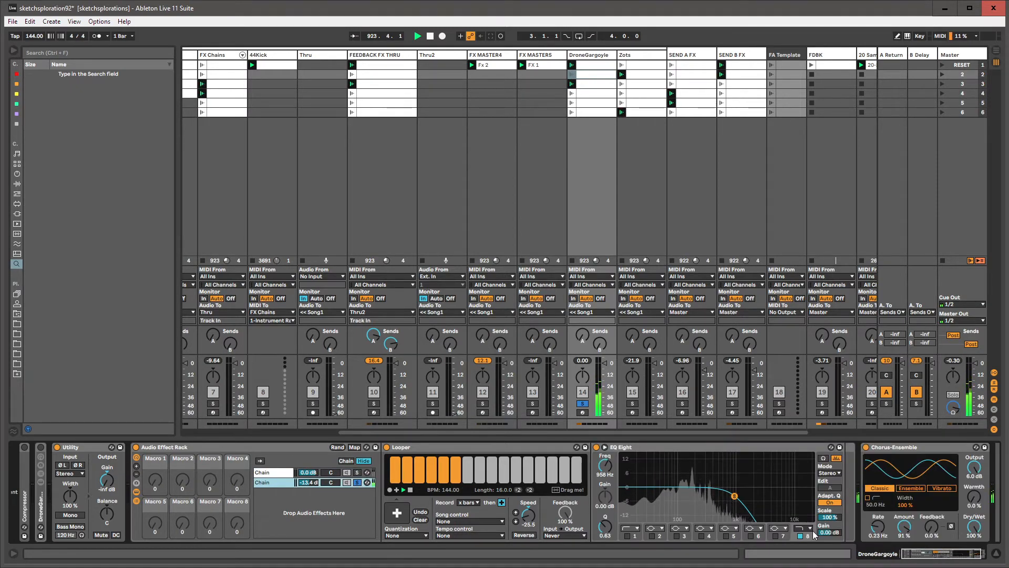
- Raise the EQ Eight's output gain to 2.44 dB and the lower chain's volume to -10.6 dB, comparing both chains in solo
{"action": "left_click_drag", "start_coordinate": [829, 533], "coordinate": [830, 524]}
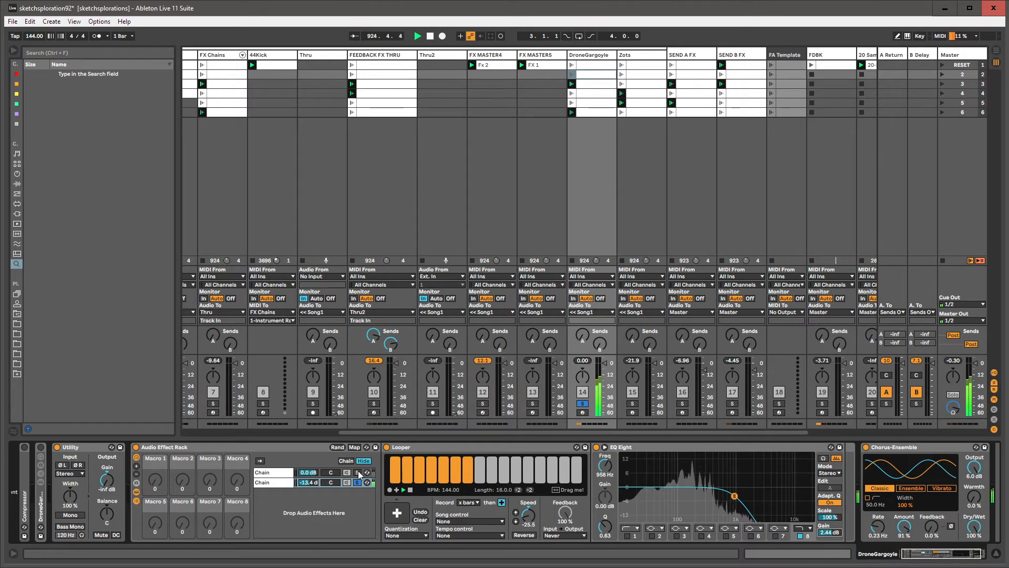
{"action": "left_click_drag", "start_coordinate": [308, 485], "coordinate": [308, 472]}
{"action": "left_click_drag", "start_coordinate": [829, 533], "coordinate": [830, 532]}
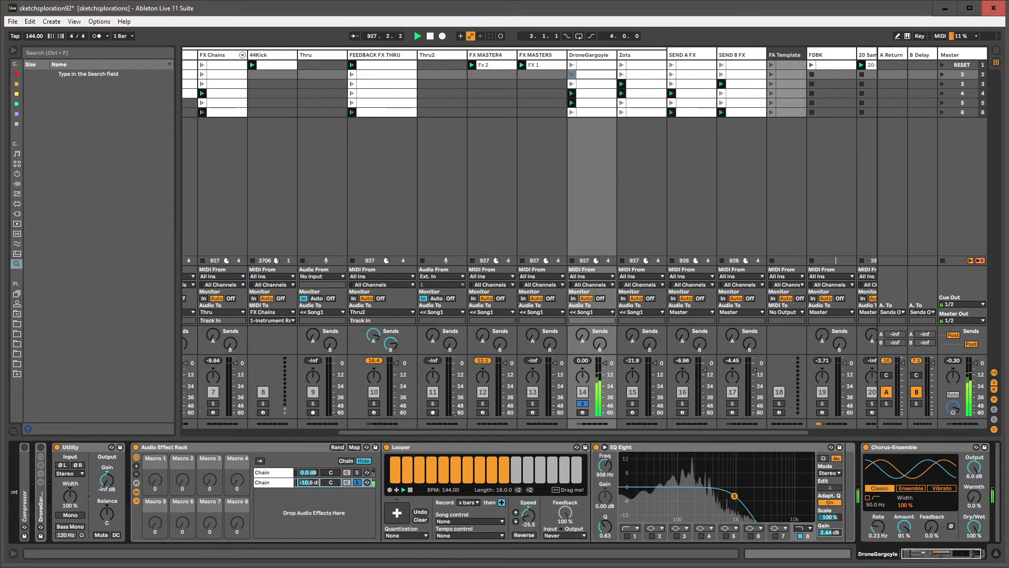
{"action": "left_click", "coordinate": [357, 473]}
{"action": "left_click", "coordinate": [357, 483]}
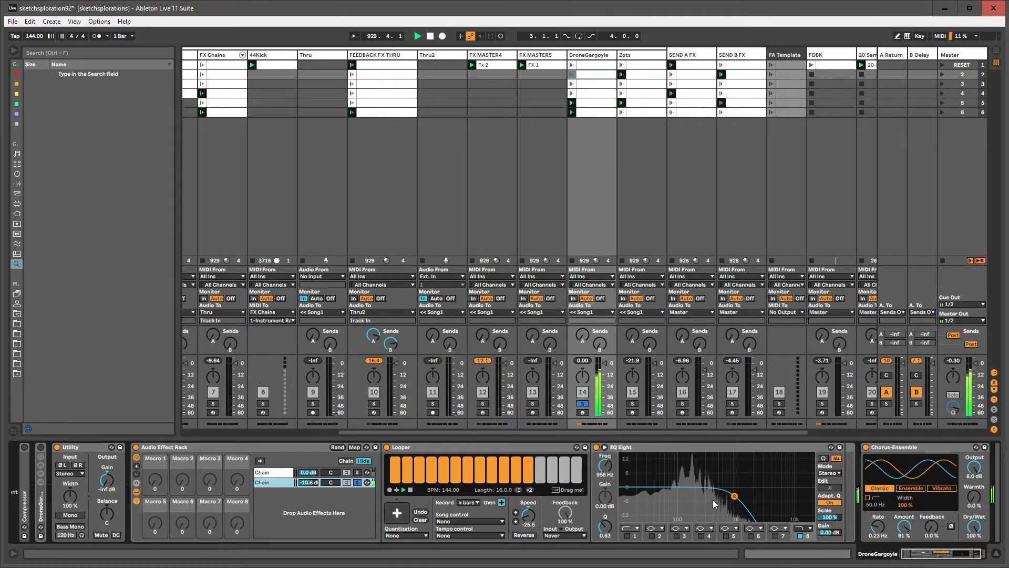
- Cut 174 Hz by 7.07 dB with Q 4.81 on EQ Eight's band 4, and delete the Audio Effect Rack's upper chain
{"action": "left_click", "coordinate": [701, 536]}
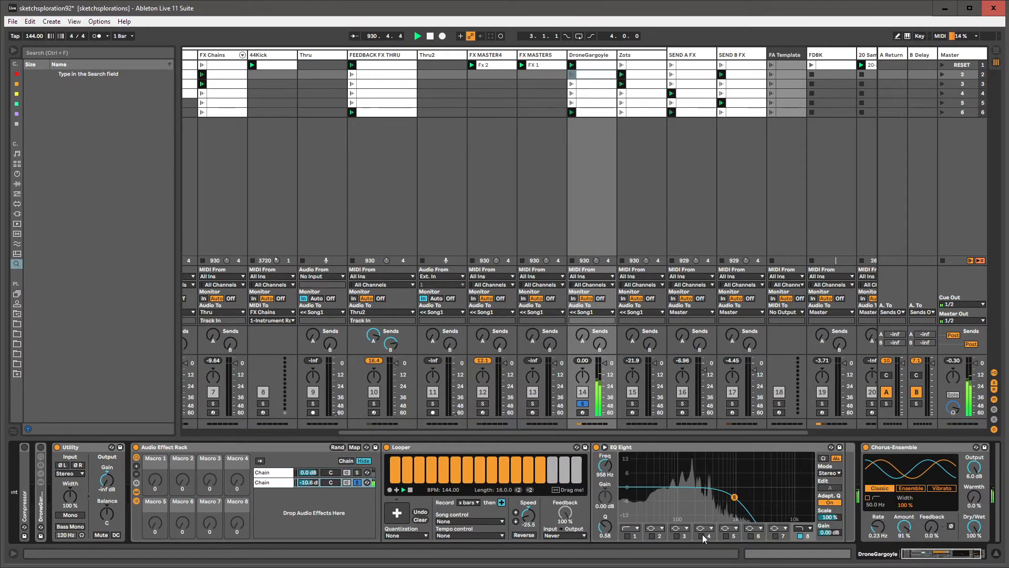
{"action": "left_click_drag", "start_coordinate": [736, 487], "coordinate": [692, 502]}
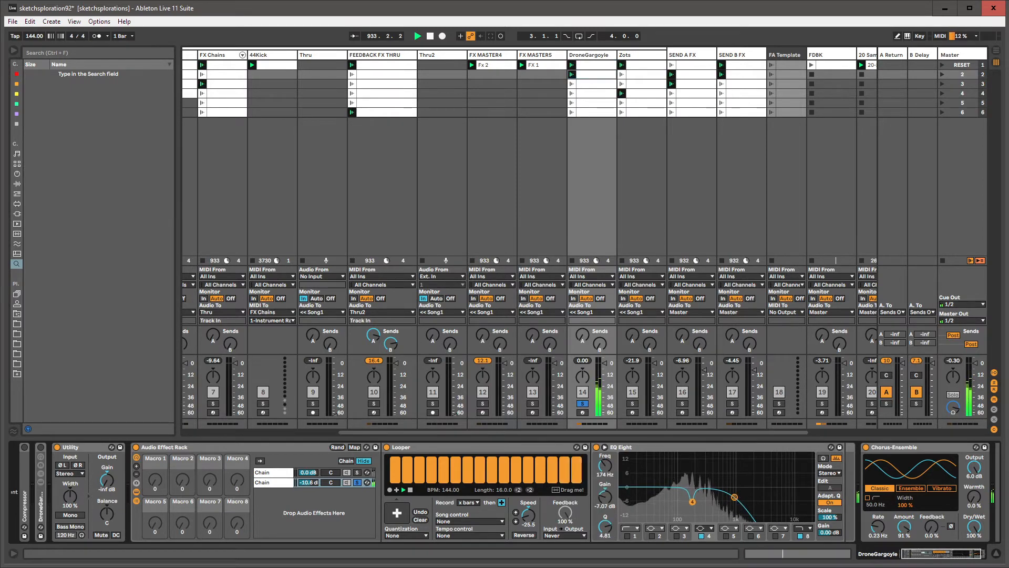
{"action": "key", "text": "Delete"}
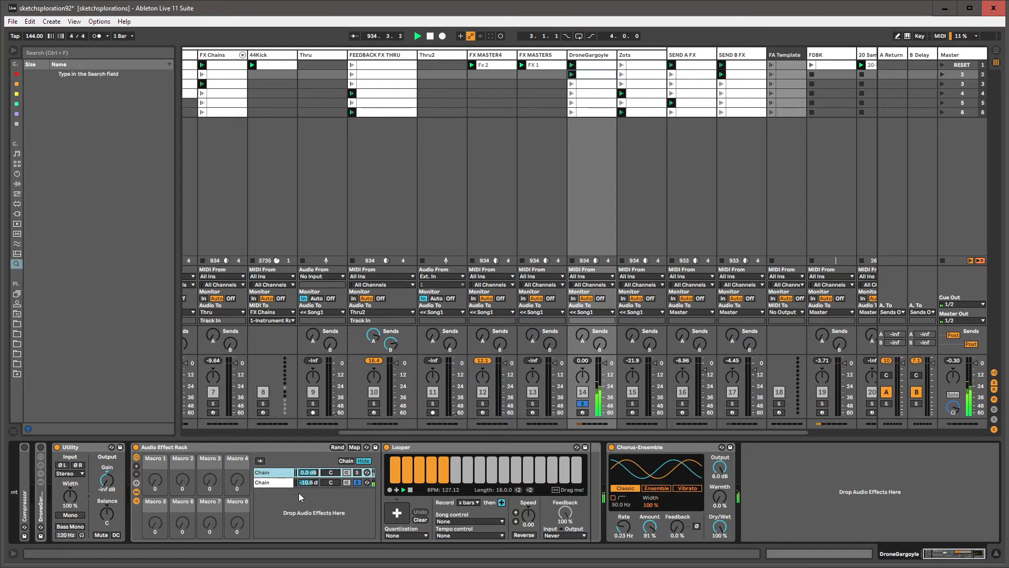
{"action": "key", "text": "ctrl+z"}
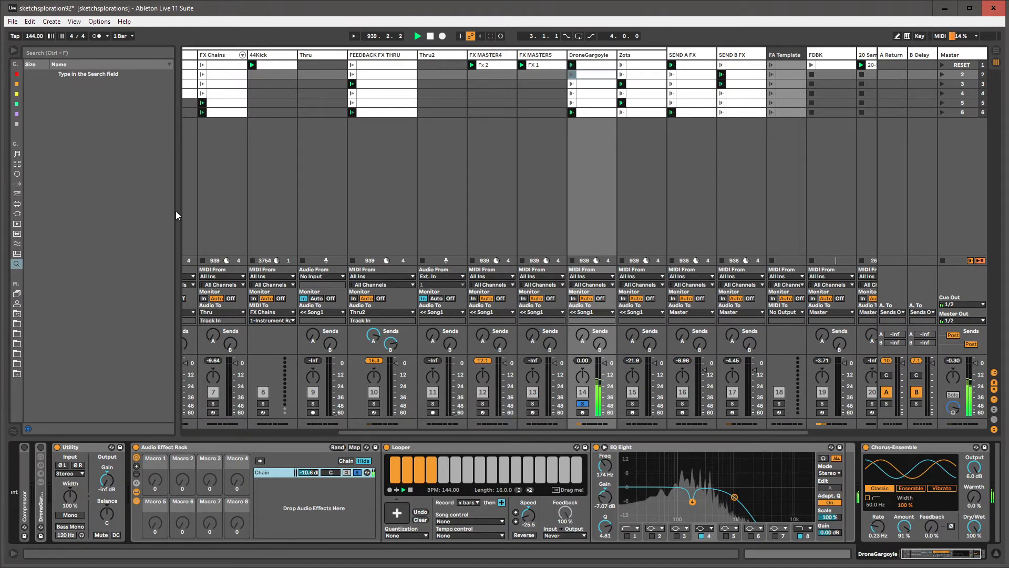
- Check the size of sketchsploration92.als among the current project's files in a widened browser
{"action": "left_click_drag", "start_coordinate": [178, 215], "coordinate": [233, 210]}
{"action": "left_click", "coordinate": [15, 315]}
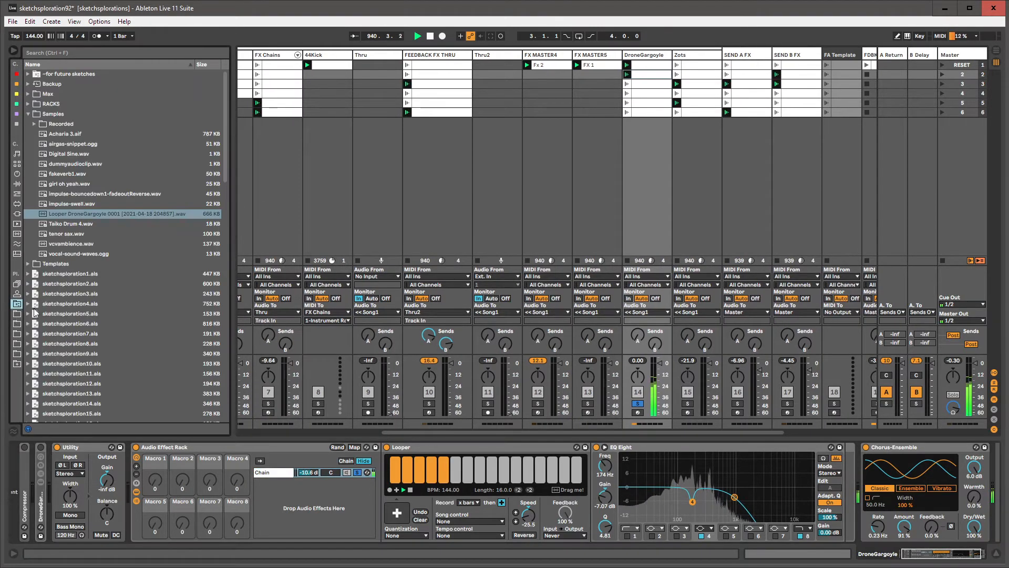
{"action": "left_click_drag", "start_coordinate": [226, 154], "coordinate": [254, 419]}
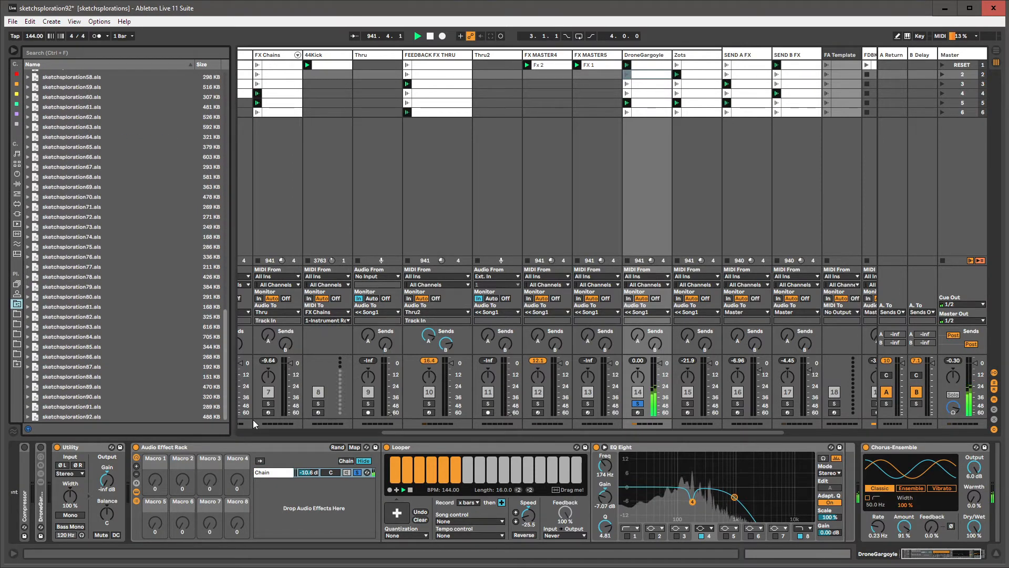
- Take the Audio Effect Rack's remaining chain out of solo and save the Live Set
{"action": "left_click", "coordinate": [357, 472]}
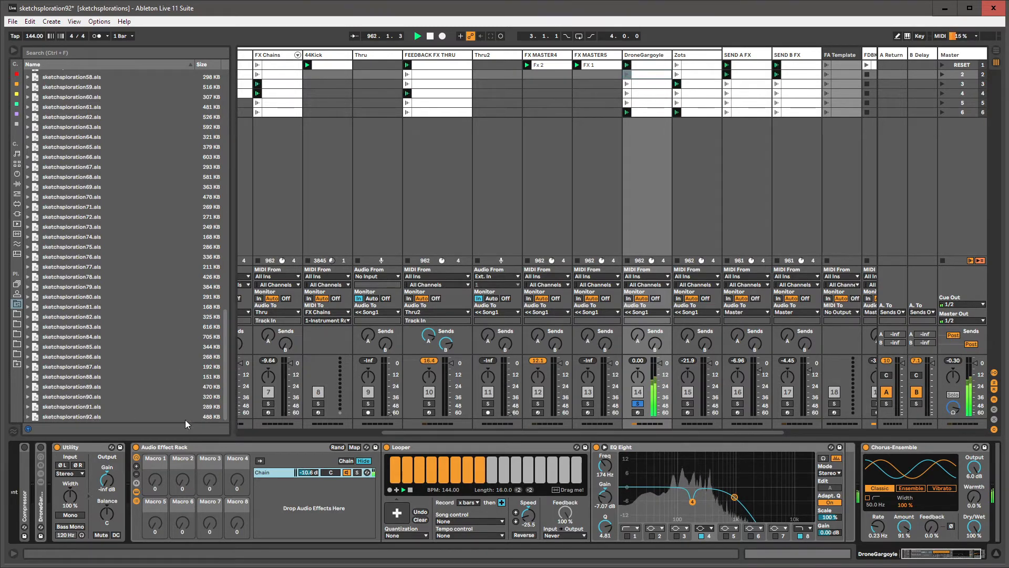
{"action": "left_click", "coordinate": [416, 446]}
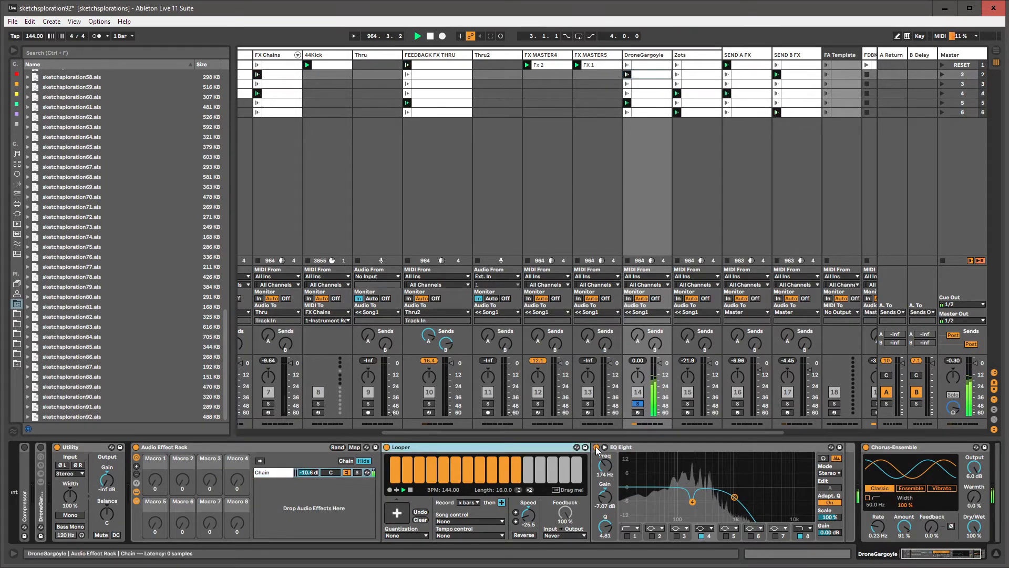
{"action": "left_click", "coordinate": [14, 23]}
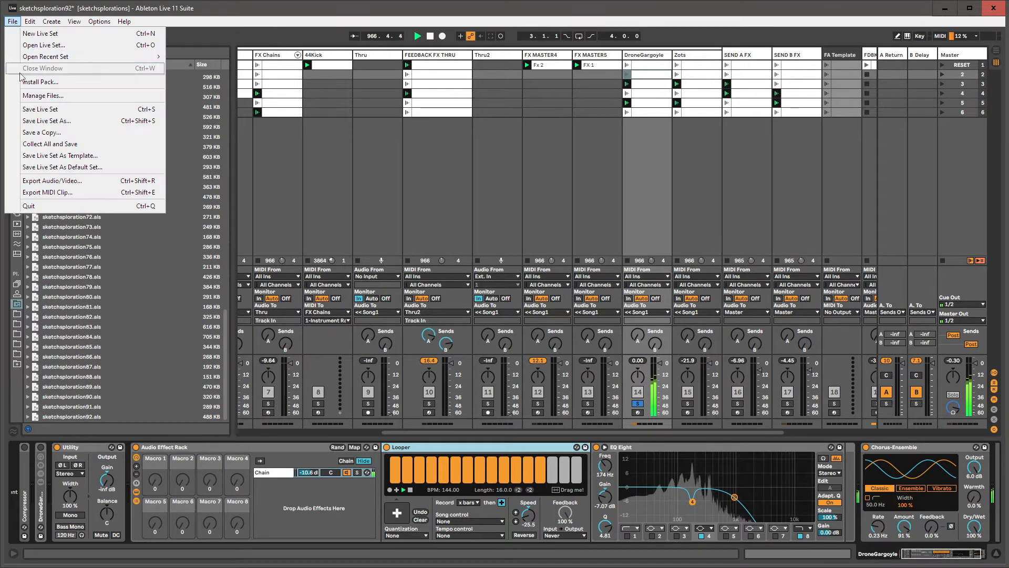
{"action": "left_click", "coordinate": [27, 107]}
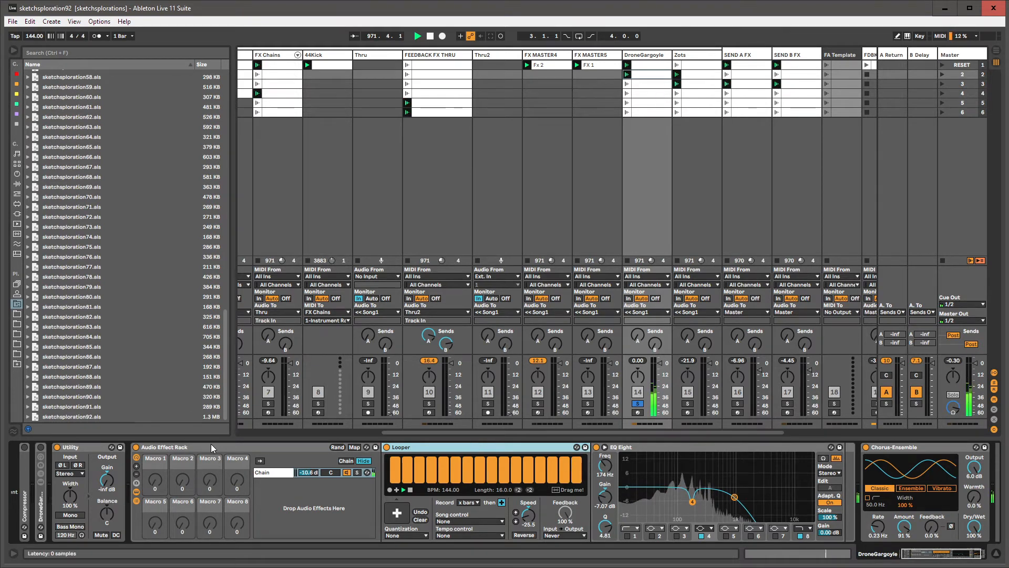
- Unsolo the DroneGargoyle track to hear it together with the rest of the set
{"action": "left_click", "coordinate": [370, 474]}
{"action": "left_click", "coordinate": [914, 556]}
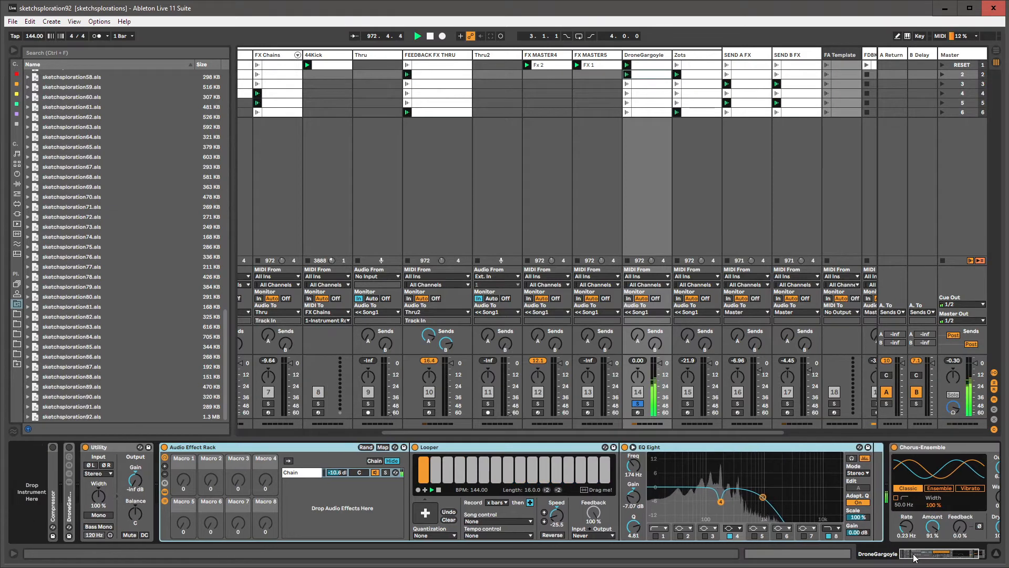
{"action": "left_click", "coordinate": [637, 404]}
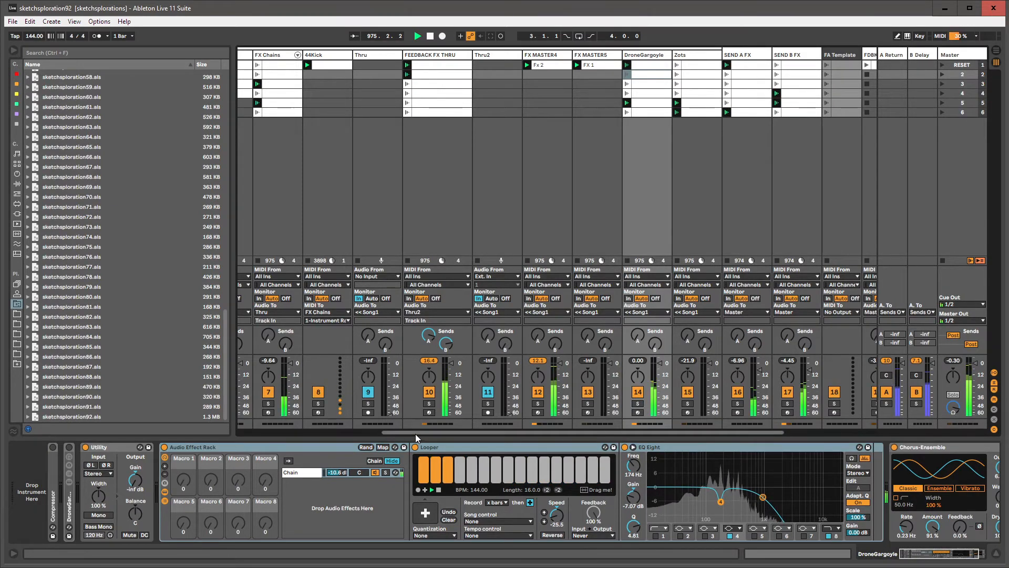
{"action": "left_click_drag", "start_coordinate": [415, 433], "coordinate": [577, 428]}
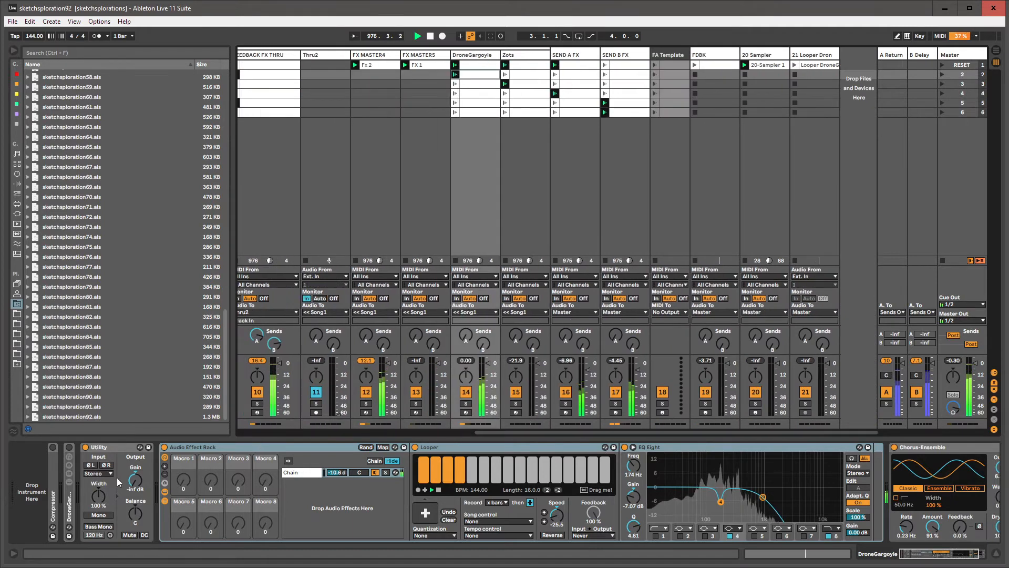
- Review DroneGargoyle's device chain by selecting the folded rack, Audio Effect Rack, Utility, Looper and Chorus-Ensemble in turn
{"action": "left_click", "coordinate": [65, 491]}
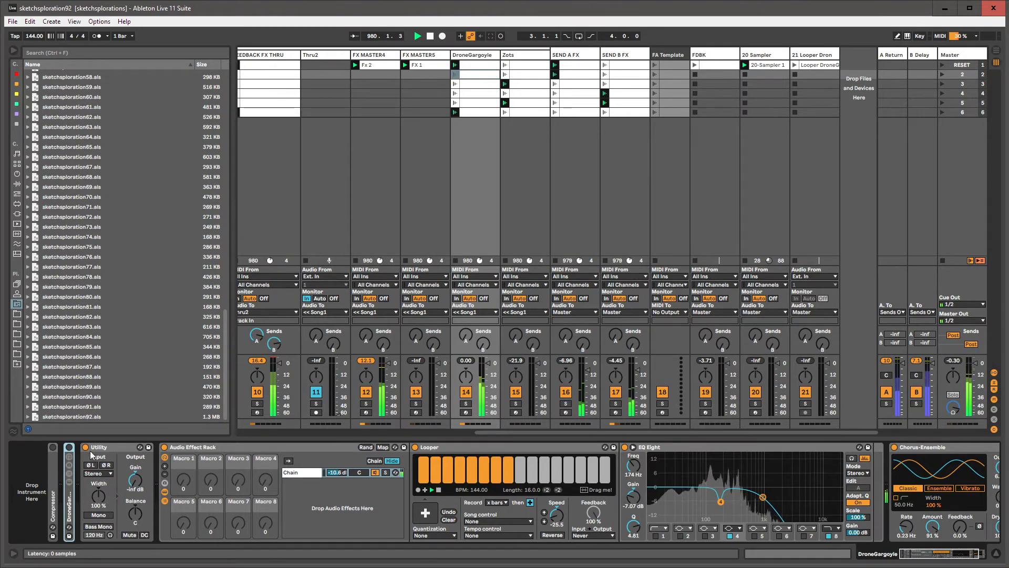
{"action": "left_click", "coordinate": [195, 452]}
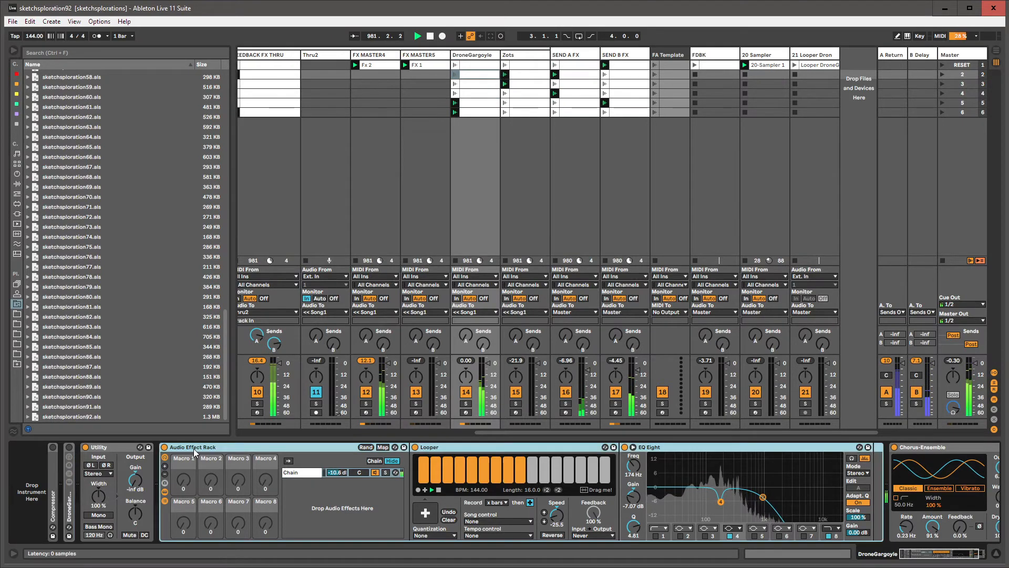
{"action": "left_click", "coordinate": [925, 553]}
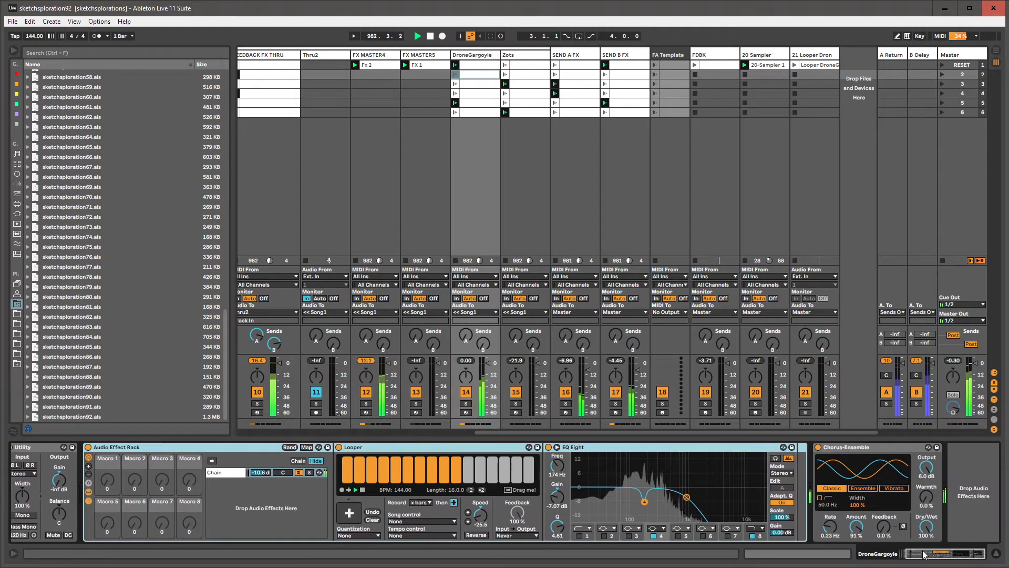
{"action": "left_click_drag", "start_coordinate": [917, 554], "coordinate": [899, 554]}
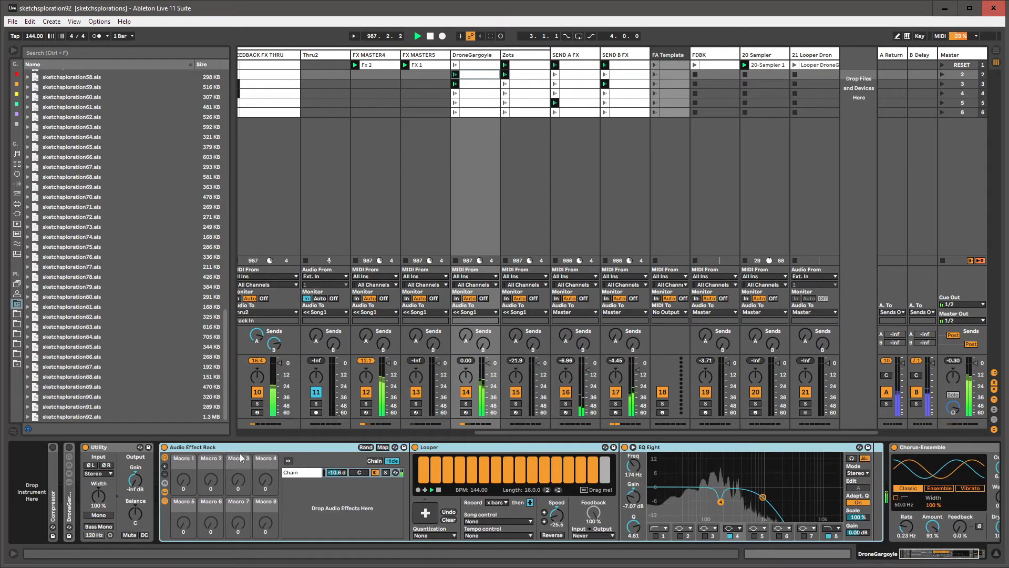
{"action": "left_click", "coordinate": [106, 444]}
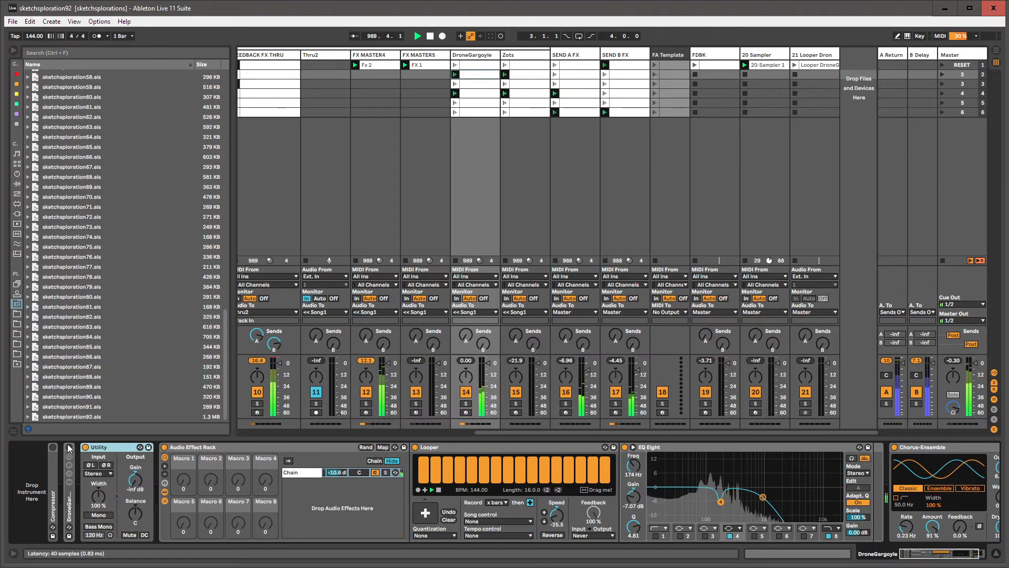
{"action": "left_click", "coordinate": [431, 448]}
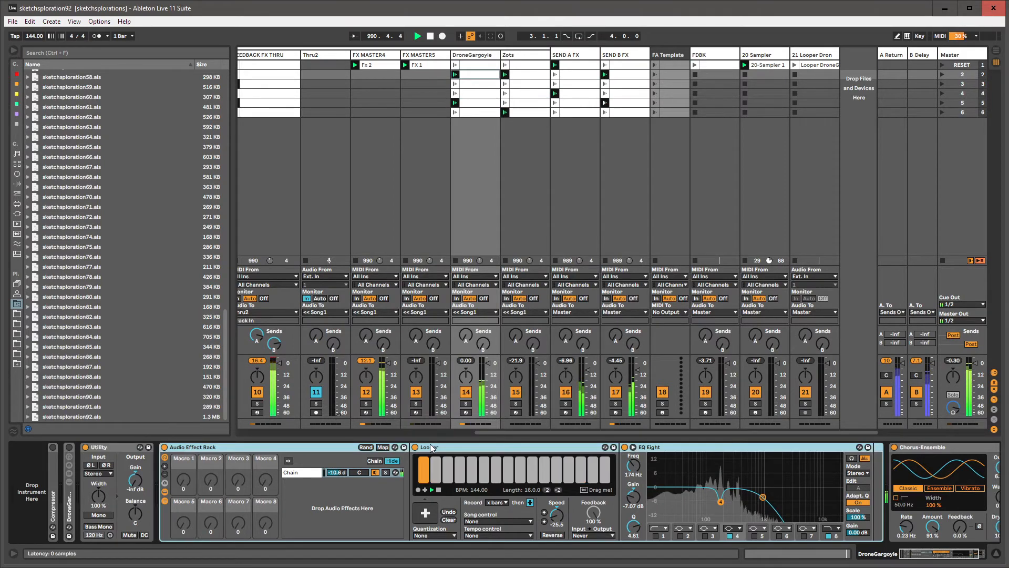
{"action": "left_click", "coordinate": [921, 449]}
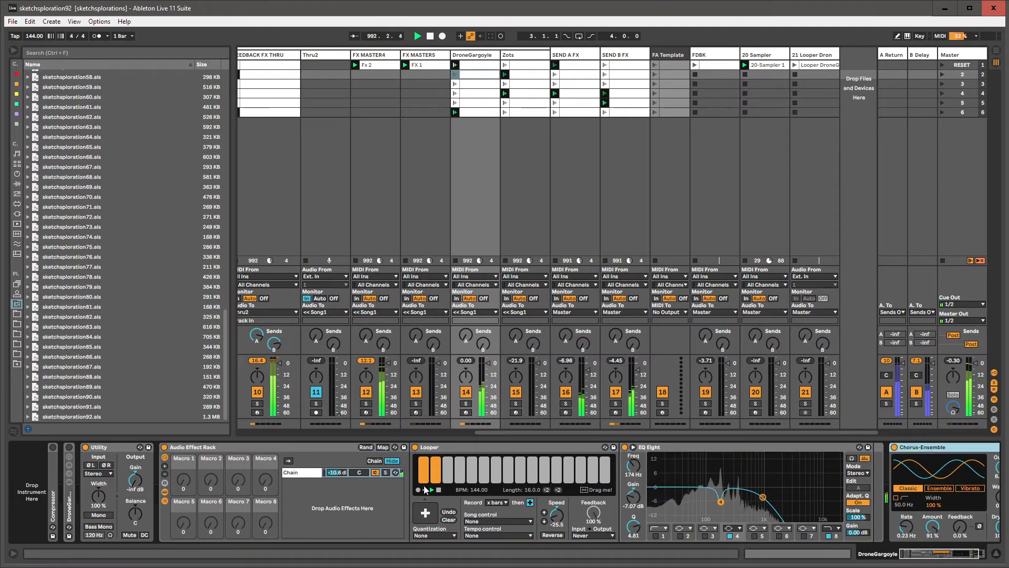
- Look through the browser's audio effects and select Corpus
{"action": "left_click", "coordinate": [19, 123]}
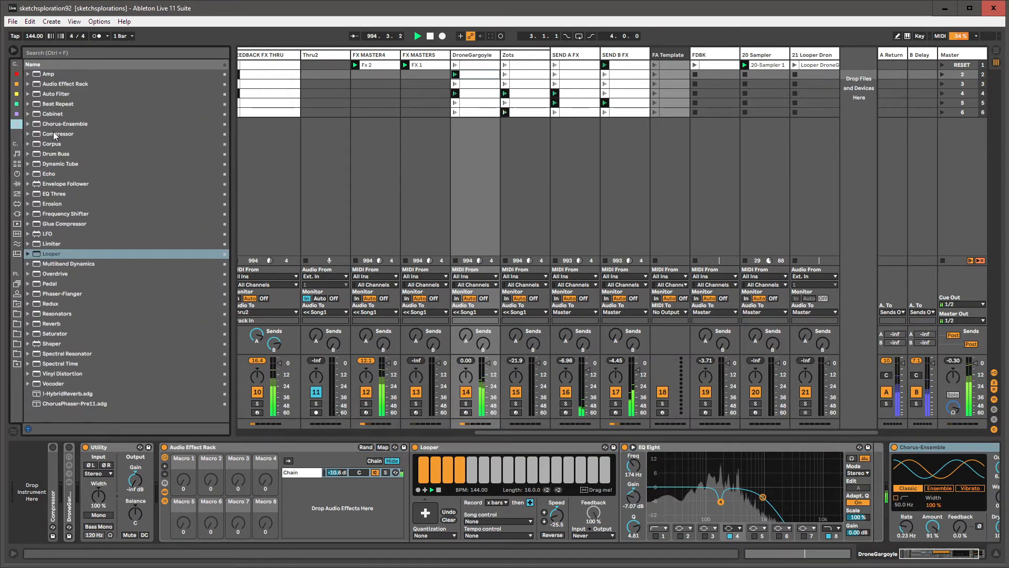
{"action": "left_click", "coordinate": [53, 144]}
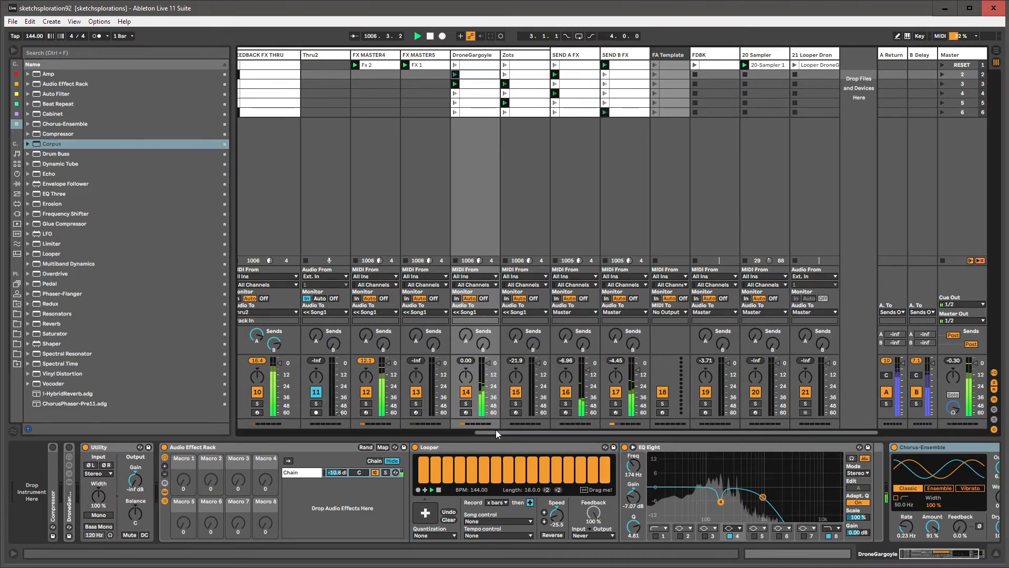
{"action": "left_click_drag", "start_coordinate": [496, 432], "coordinate": [525, 441]}
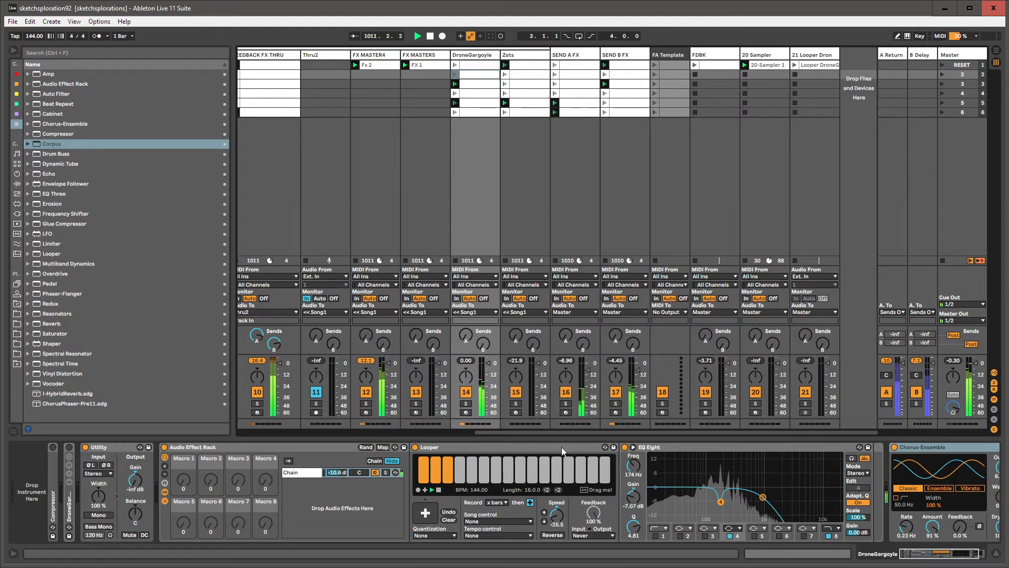
- Launch the FDBK track's clip and hide the devices of its "feed me!" feedback rack so only the macros show
{"action": "left_click", "coordinate": [715, 57]}
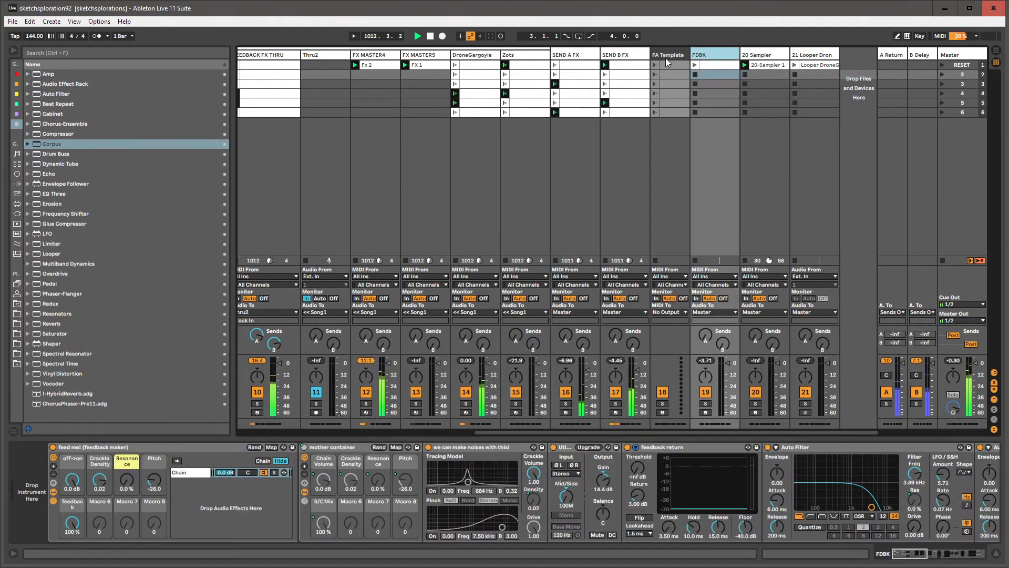
{"action": "left_click", "coordinate": [665, 54]}
{"action": "left_click", "coordinate": [708, 65]}
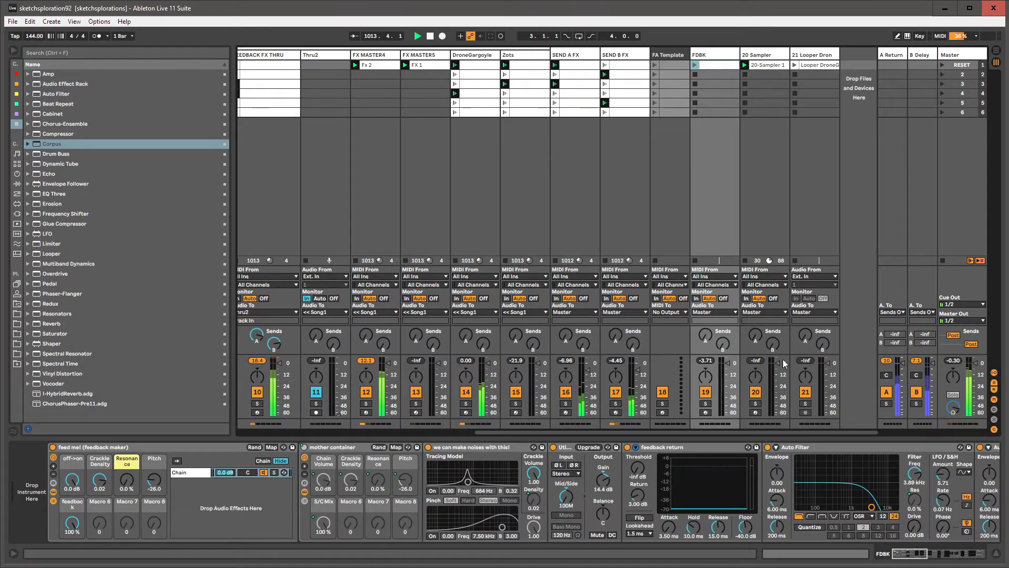
{"action": "left_click", "coordinate": [770, 57]}
{"action": "left_click", "coordinate": [710, 56]}
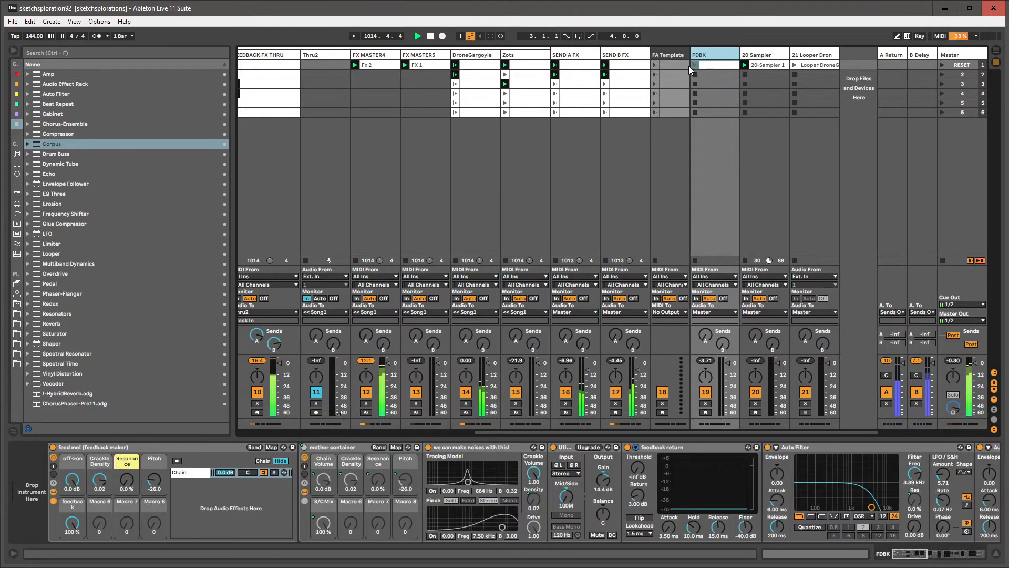
{"action": "left_click", "coordinate": [695, 65]}
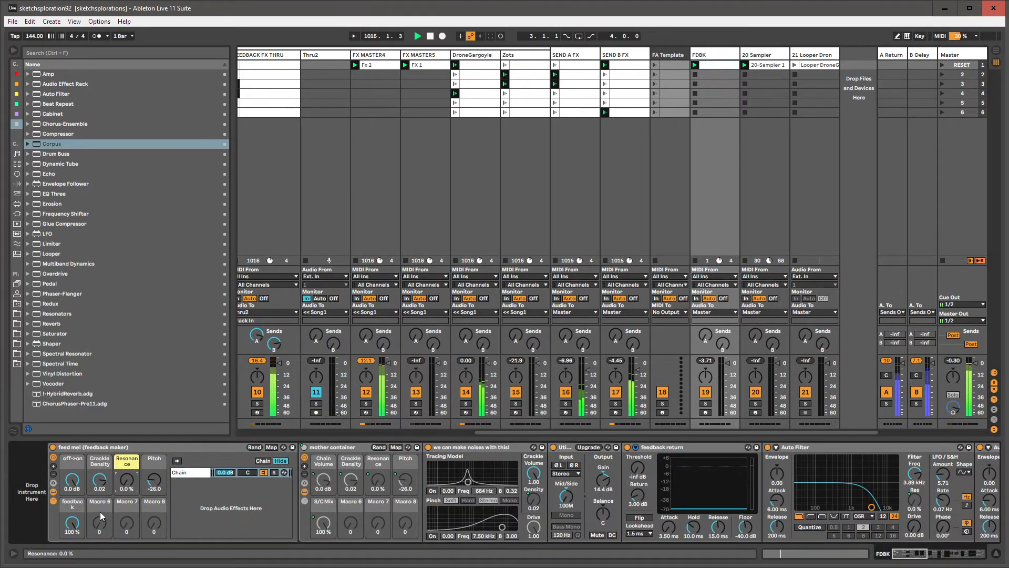
{"action": "left_click", "coordinate": [53, 500]}
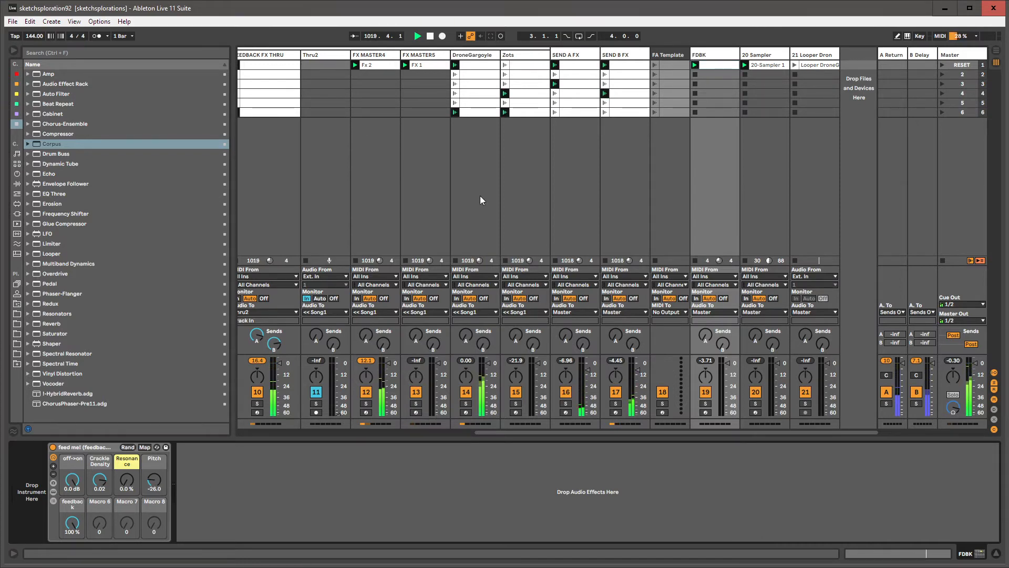
- Record the feedback rack's Pitch and Resonance macro movements into the FDBK clip, extending the clip's loop length to just over 7 bars
{"action": "left_click_drag", "start_coordinate": [152, 487], "coordinate": [154, 476]}
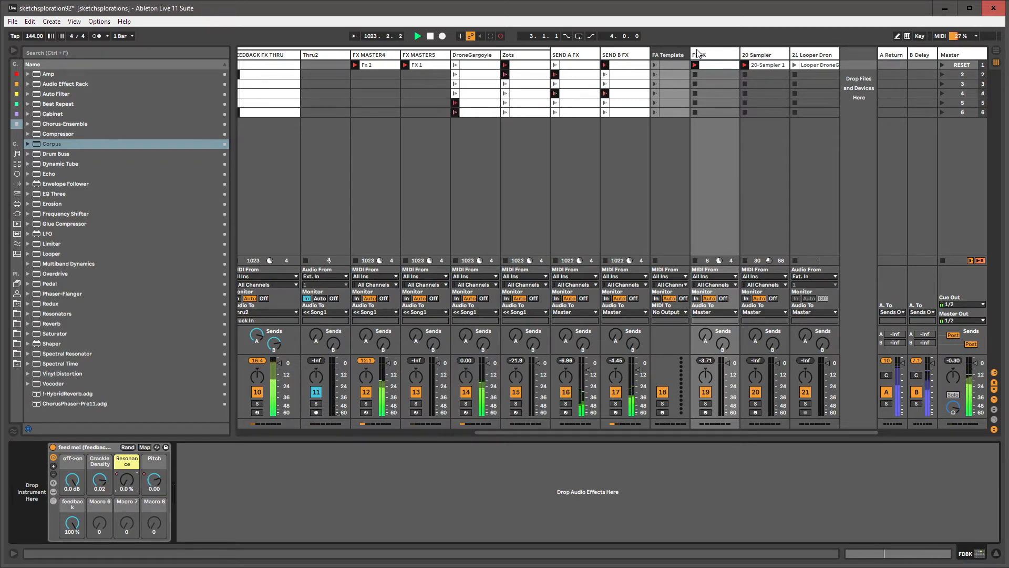
{"action": "left_click", "coordinate": [706, 62]}
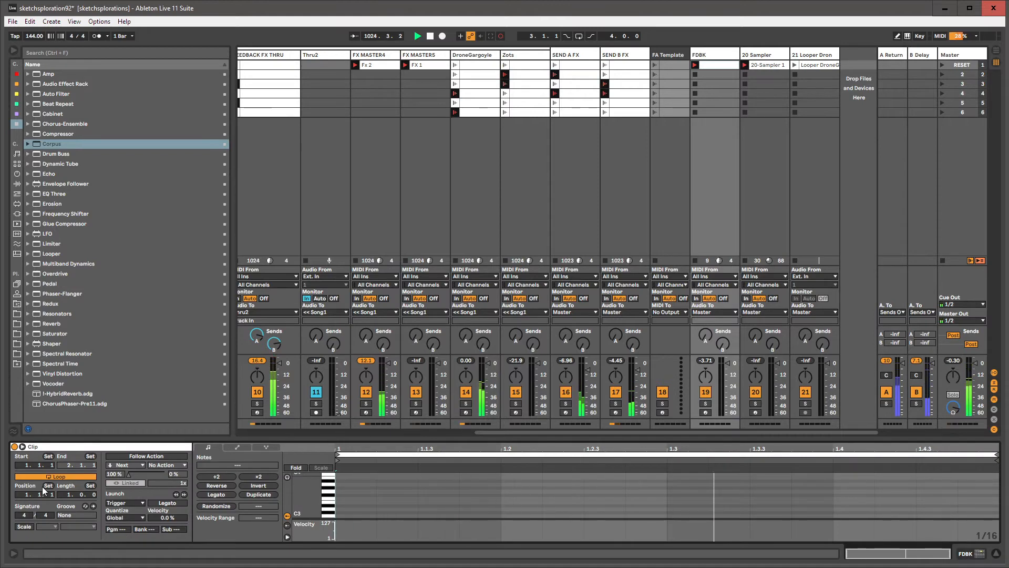
{"action": "left_click_drag", "start_coordinate": [68, 494], "coordinate": [93, 487]}
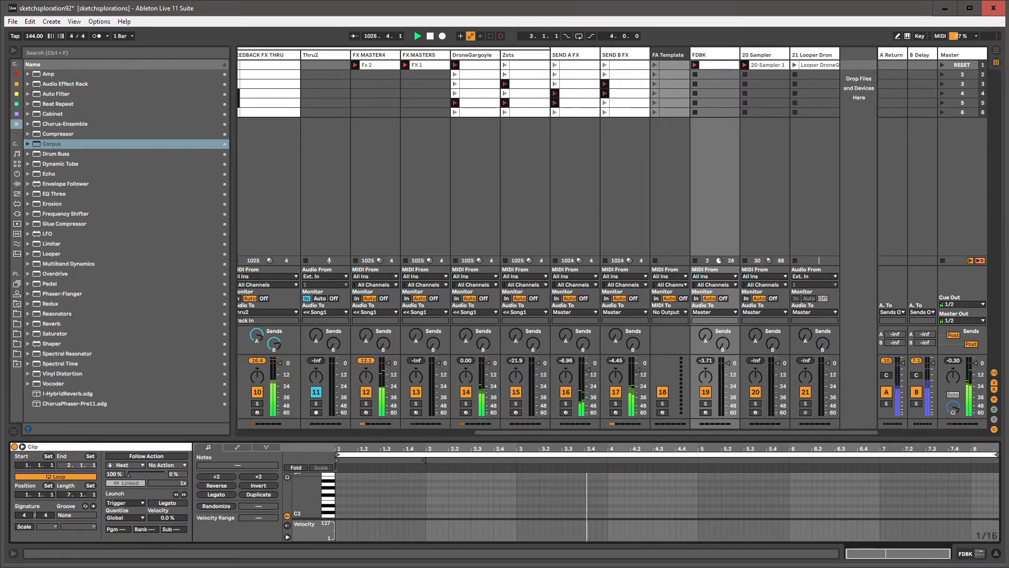
{"action": "left_click", "coordinate": [704, 55]}
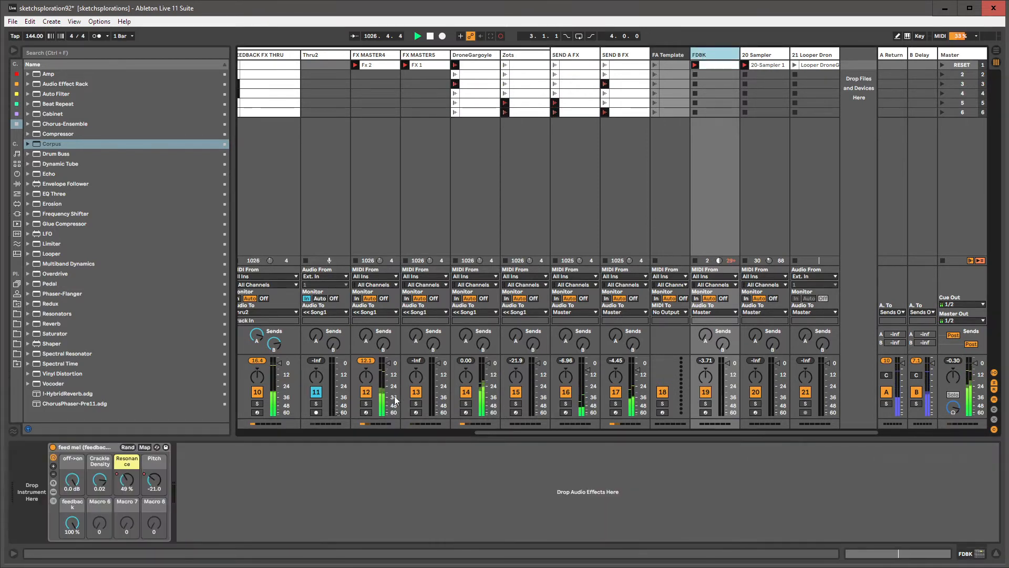
{"action": "mouse_move", "coordinate": [137, 478]}
{"action": "left_mouse_down"}
{"action": "mouse_move", "coordinate": [132, 452]}
{"action": "mouse_move", "coordinate": [126, 473]}
{"action": "left_mouse_up"}
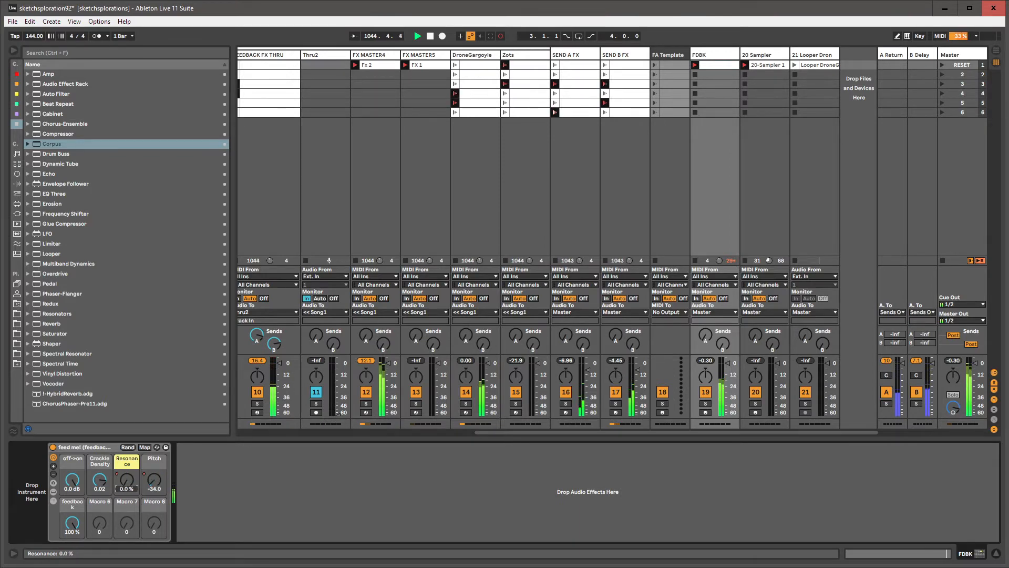
- Simplify the recorded Resonance automation envelope in the FDBK clip and unlink its loop from the clip
{"action": "right_click", "coordinate": [129, 483]}
{"action": "left_click", "coordinate": [134, 484]}
{"action": "left_click", "coordinate": [365, 478]}
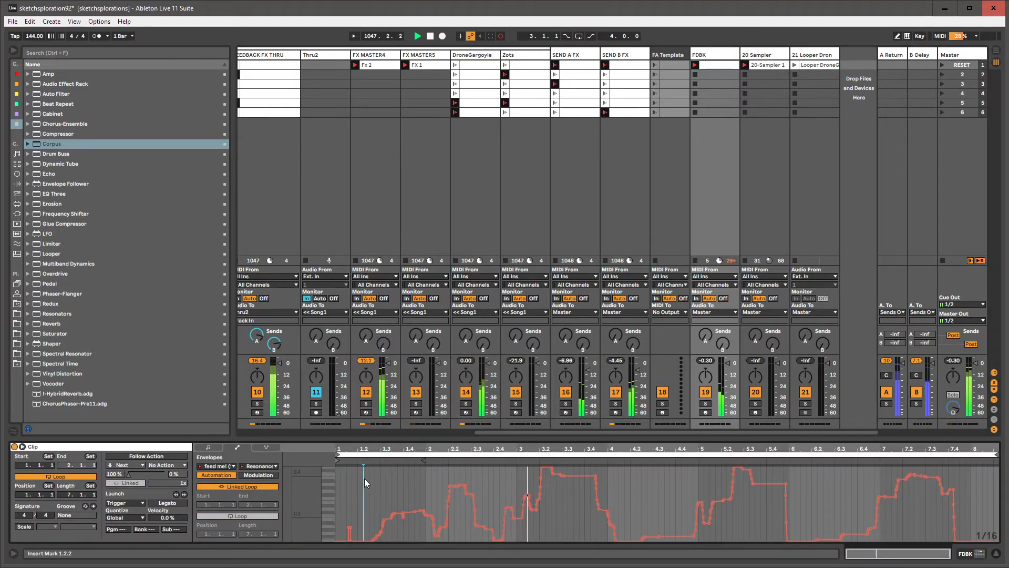
{"action": "key", "text": "ctrl+a"}
{"action": "right_click", "coordinate": [364, 478]}
{"action": "left_click", "coordinate": [394, 551]}
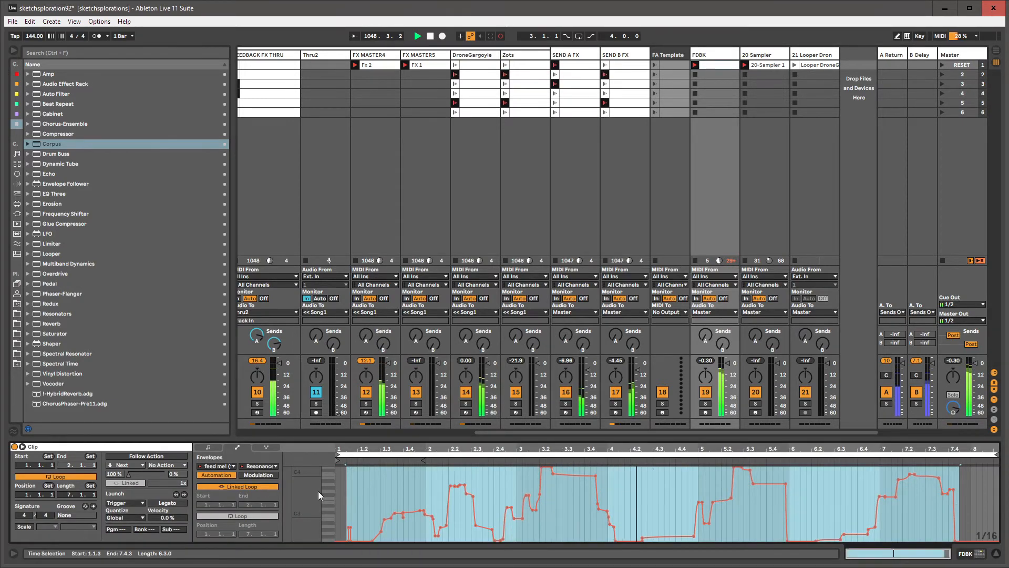
{"action": "left_click", "coordinate": [264, 486]}
{"action": "double_click", "coordinate": [888, 446]}
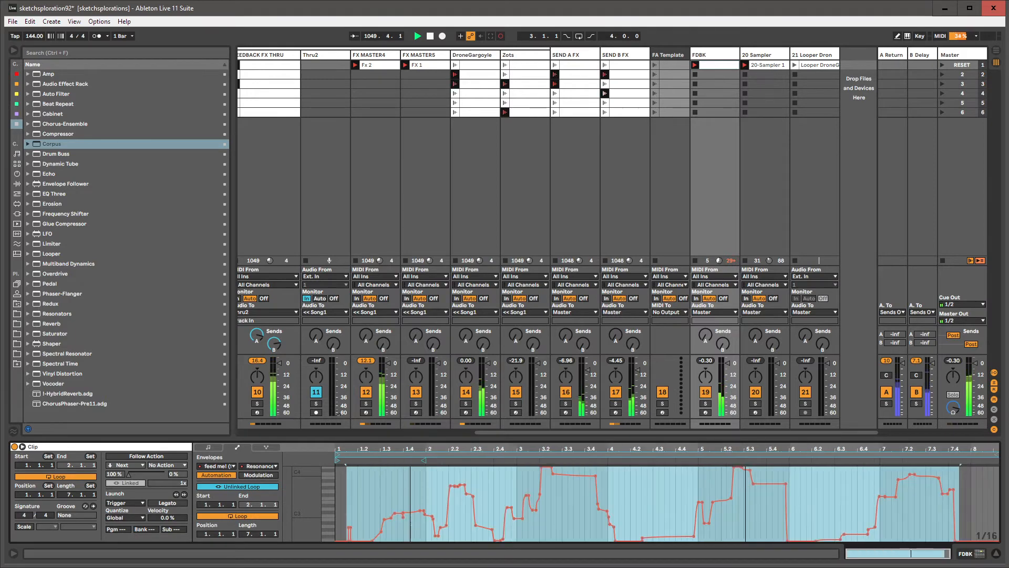
{"action": "left_click_drag", "start_coordinate": [999, 454], "coordinate": [998, 455]}
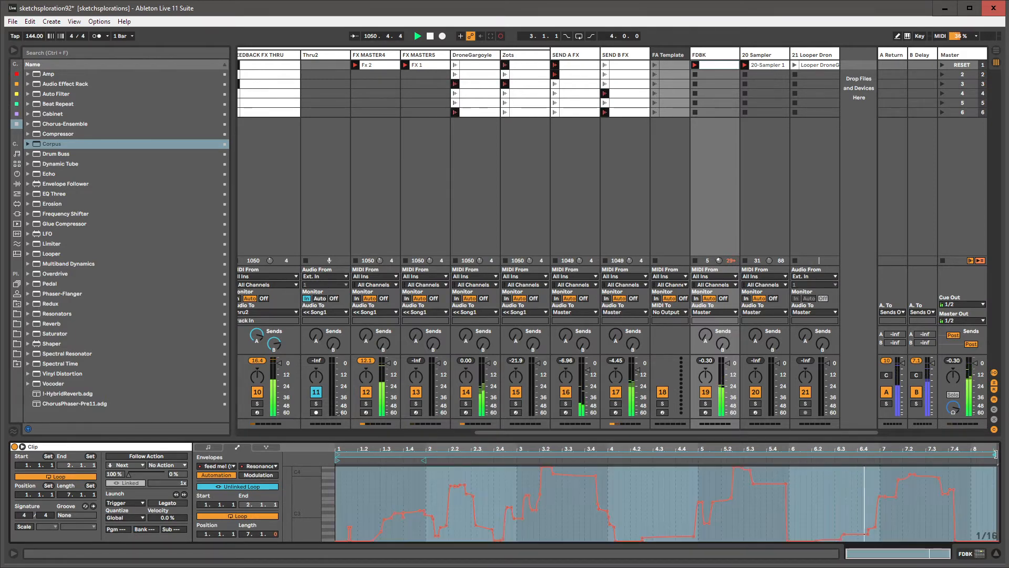
- Simplify the feedback rack's Pitch automation and reshape it to rise around bar 5.3 and curve down to -36 at bar 8
{"action": "left_click", "coordinate": [716, 58]}
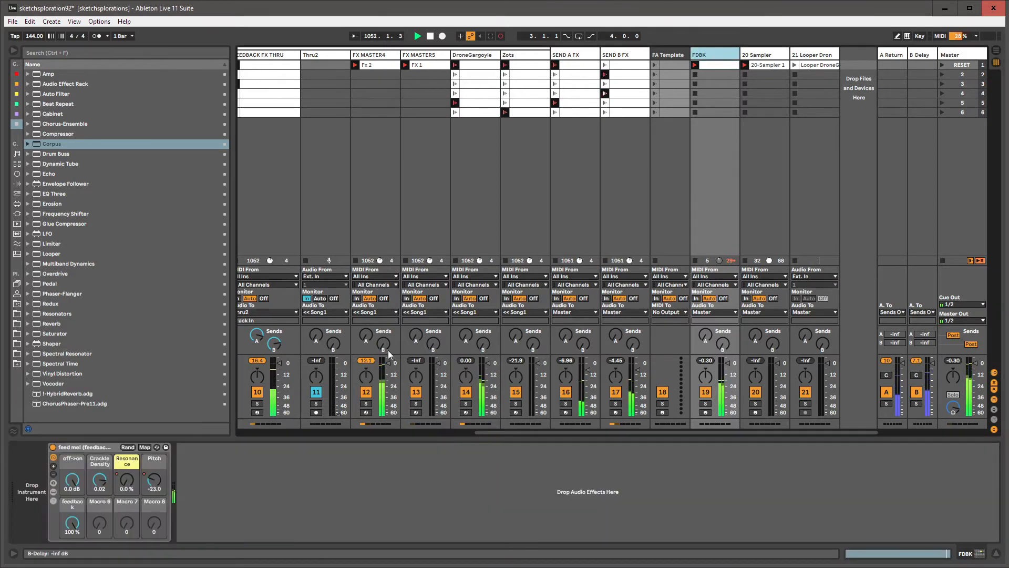
{"action": "left_click", "coordinate": [154, 482]}
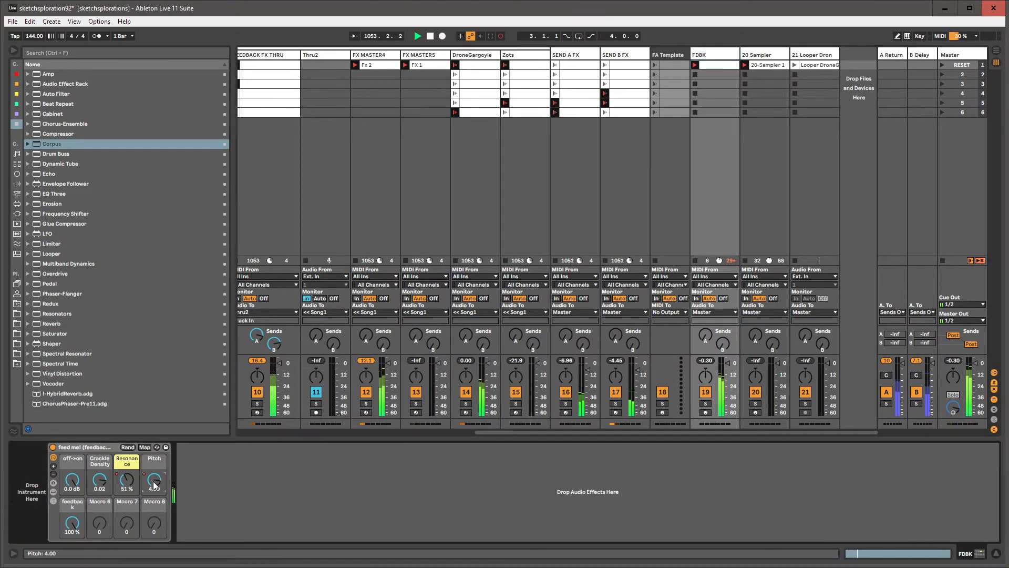
{"action": "key", "text": "shift+Tab"}
{"action": "right_click", "coordinate": [525, 478]}
{"action": "left_click", "coordinate": [502, 481]}
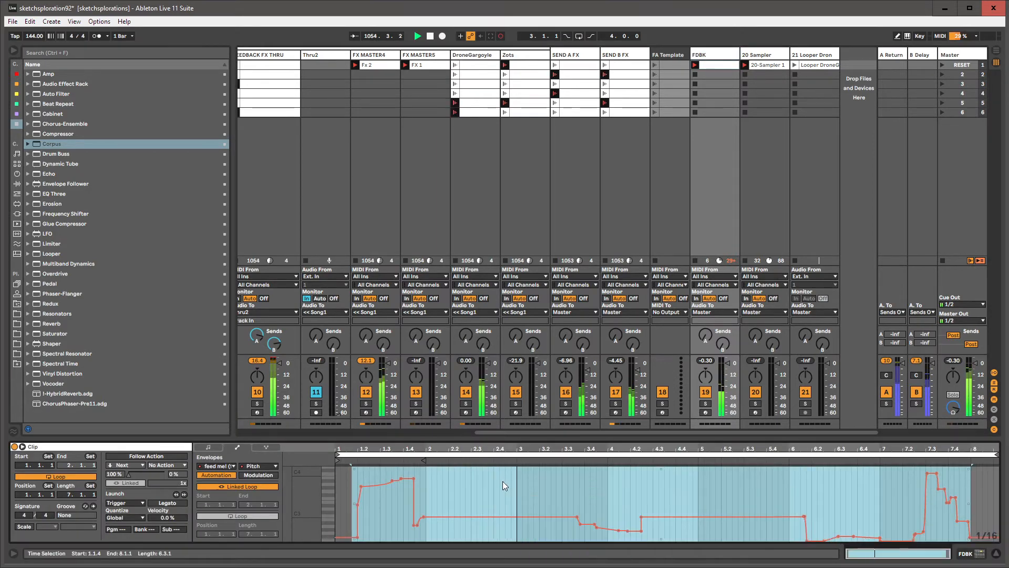
{"action": "left_click", "coordinate": [471, 482]}
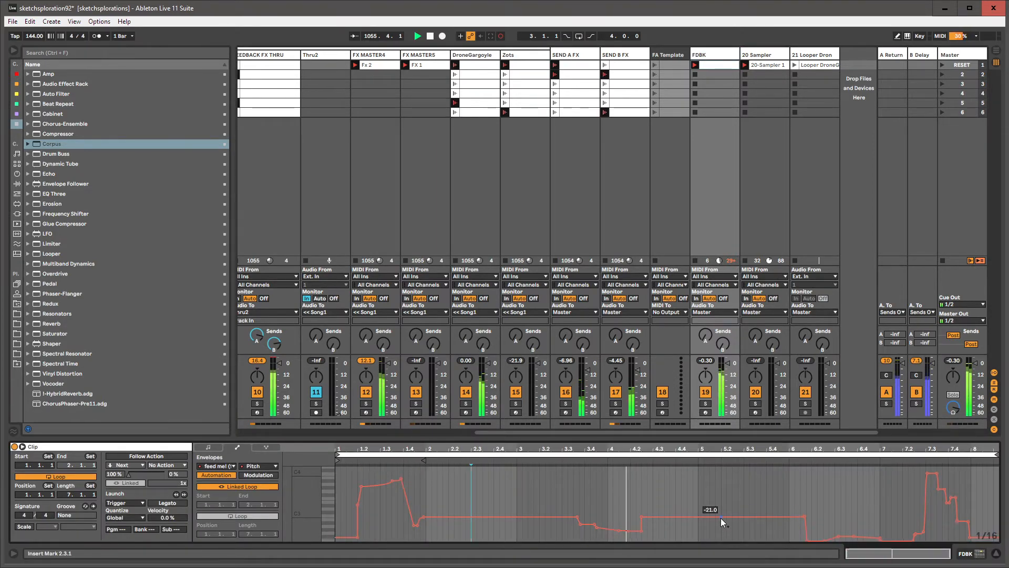
{"action": "left_click_drag", "start_coordinate": [721, 518], "coordinate": [744, 503]}
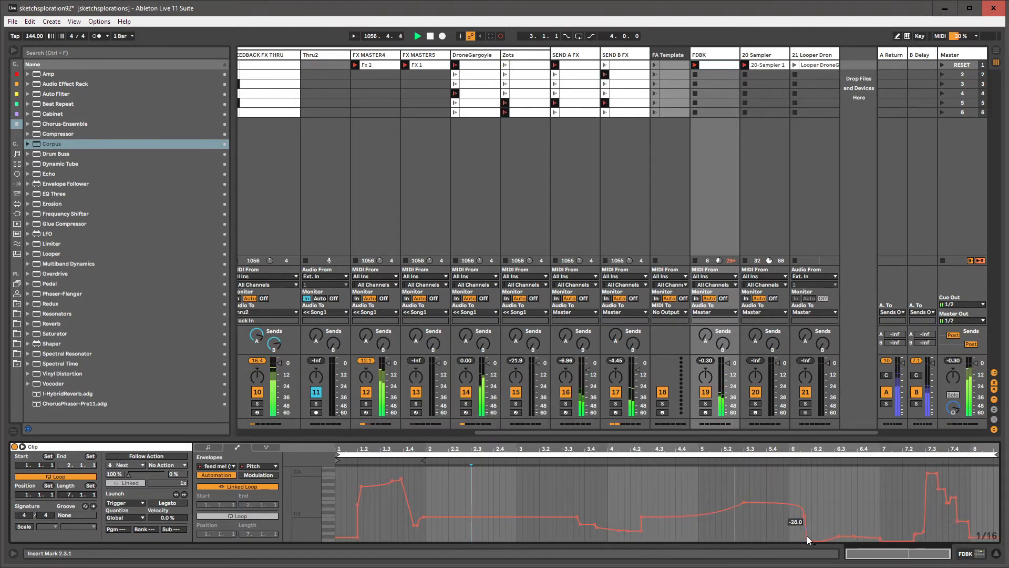
{"action": "left_click_drag", "start_coordinate": [807, 539], "coordinate": [852, 543]}
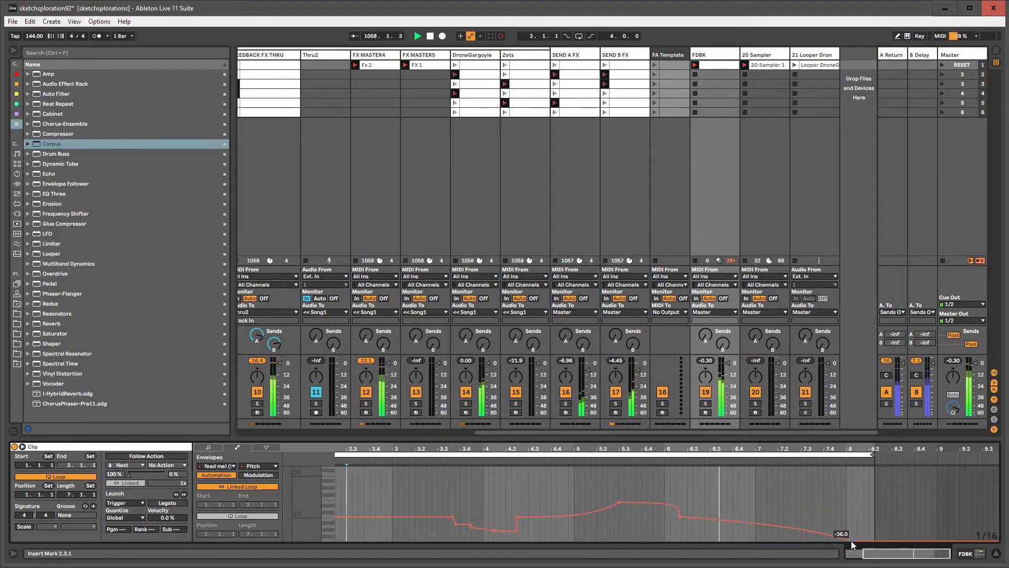
- Show the feedback rack's chain devices and set EQ Eight band 3 to a cut of about 8 dB at 774 Hz with Q 0.89
{"action": "left_click", "coordinate": [710, 60]}
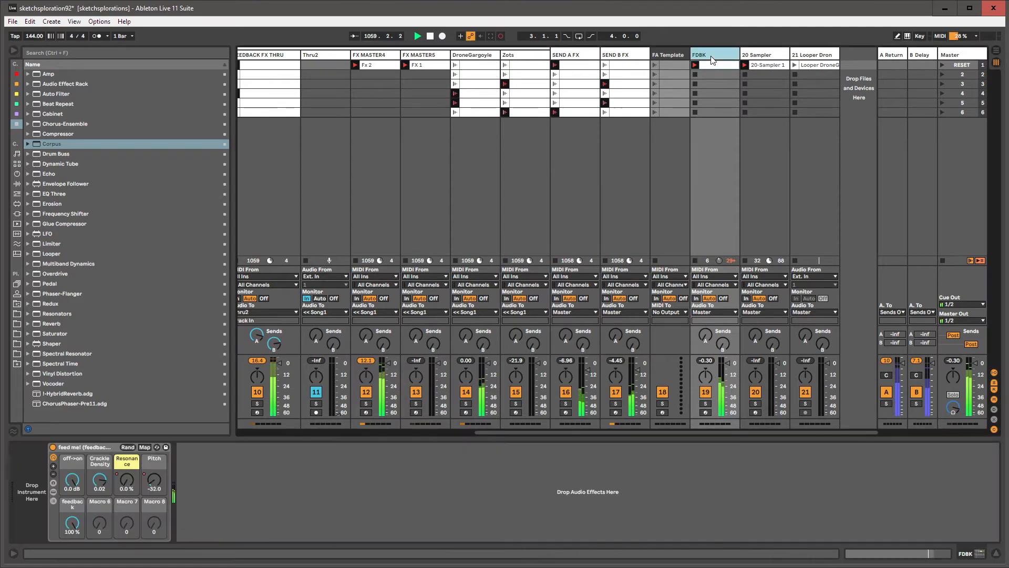
{"action": "left_click", "coordinate": [53, 499]}
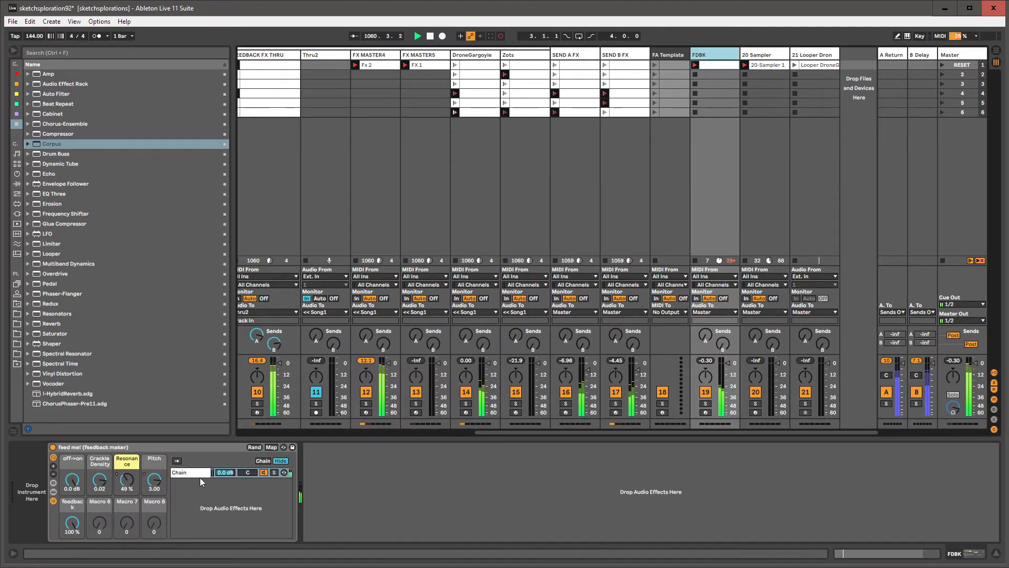
{"action": "left_click", "coordinate": [200, 477]}
{"action": "left_click", "coordinate": [928, 555]}
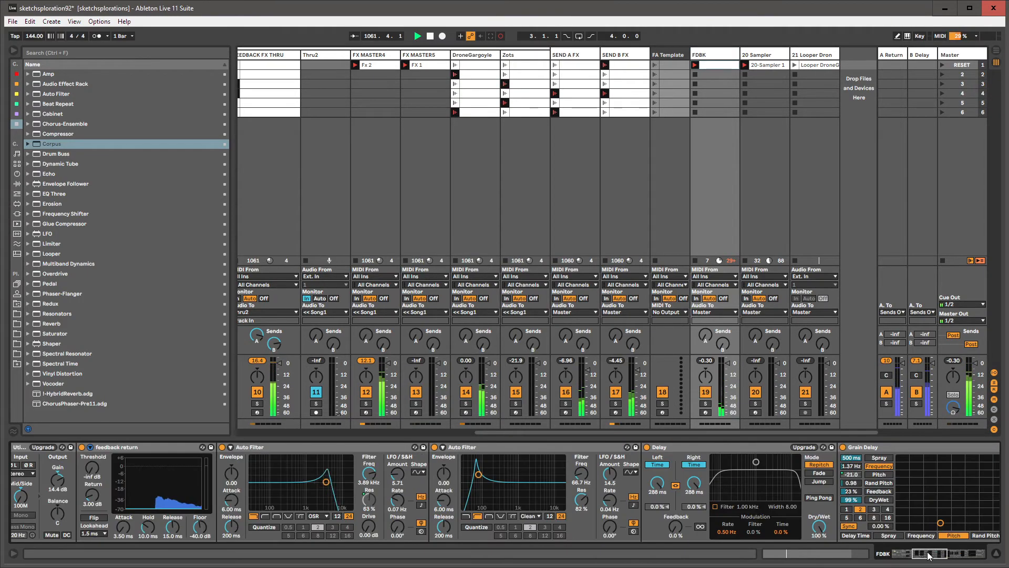
{"action": "left_click_drag", "start_coordinate": [928, 556], "coordinate": [966, 556]}
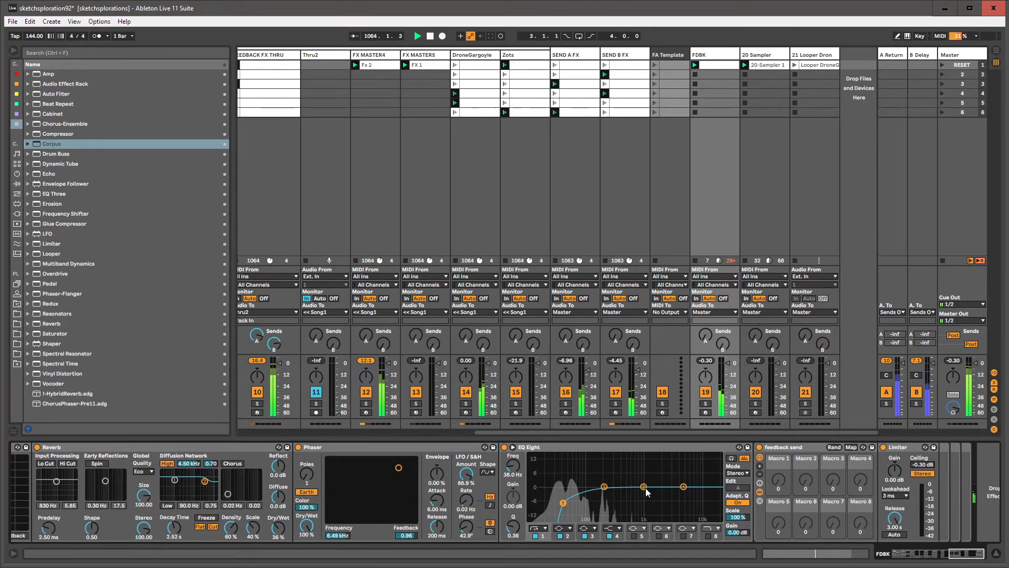
{"action": "left_click_drag", "start_coordinate": [645, 488], "coordinate": [637, 505]}
{"action": "left_click_drag", "start_coordinate": [511, 527], "coordinate": [511, 518]}
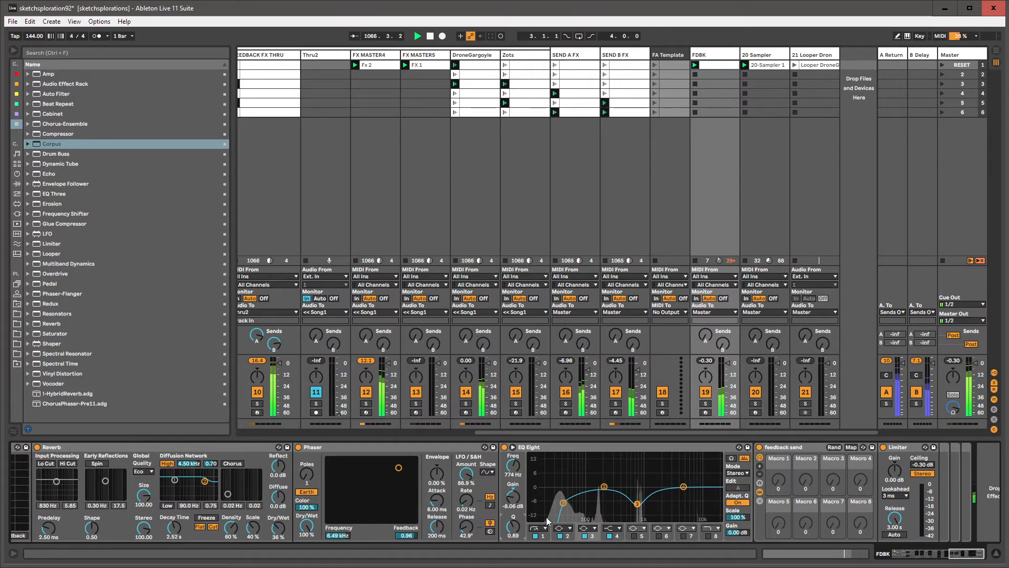
- Search the browser for graindelay and add the !-GrainDelay.adg rack after the Limiter on the FDBK track
{"action": "scroll", "coordinate": [960, 525], "scroll_direction": "down", "scroll_amount": 2}
{"action": "left_click", "coordinate": [961, 526]}
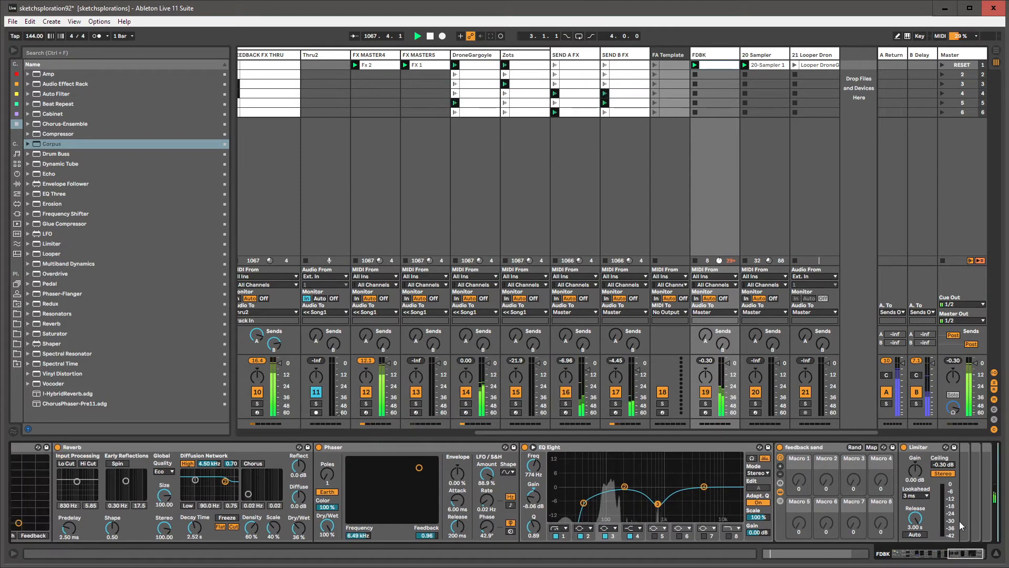
{"action": "key", "text": "ctrl+f"}
{"action": "type", "text": "graindelay"}
{"action": "key", "text": "Return"}
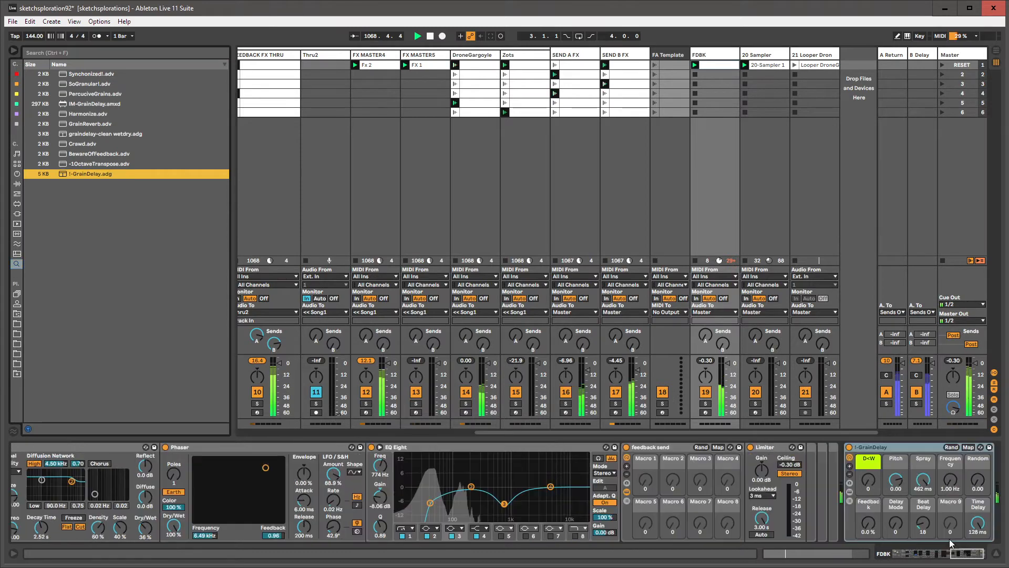
- Set the GrainDelay rack's D+W to 127, Pitch to -7, Frequency to 86.3 Hz and Random to 21.1
{"action": "left_click_drag", "start_coordinate": [818, 481], "coordinate": [844, 505]}
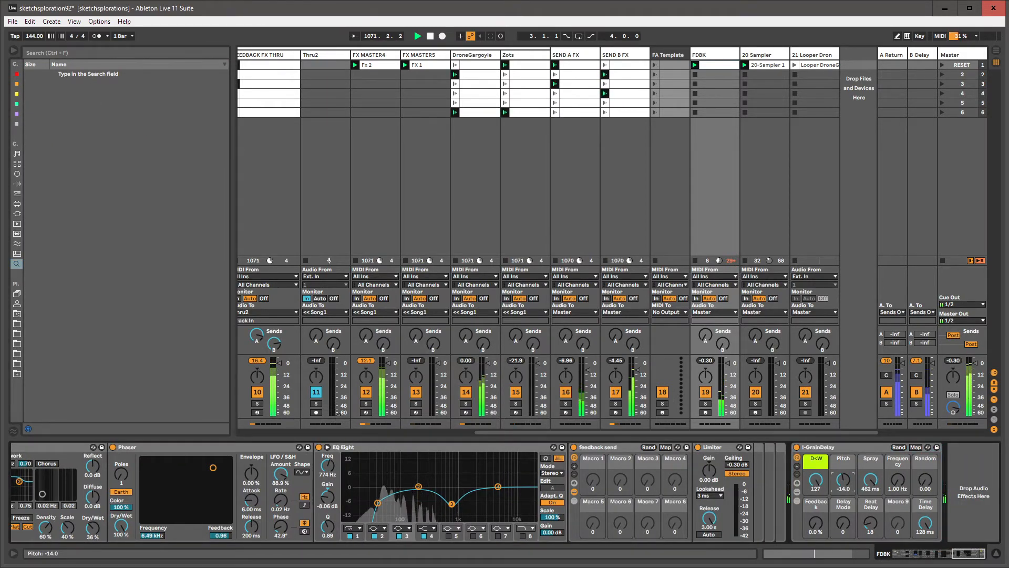
{"action": "type", "text": "-12"}
{"action": "key", "text": "Return"}
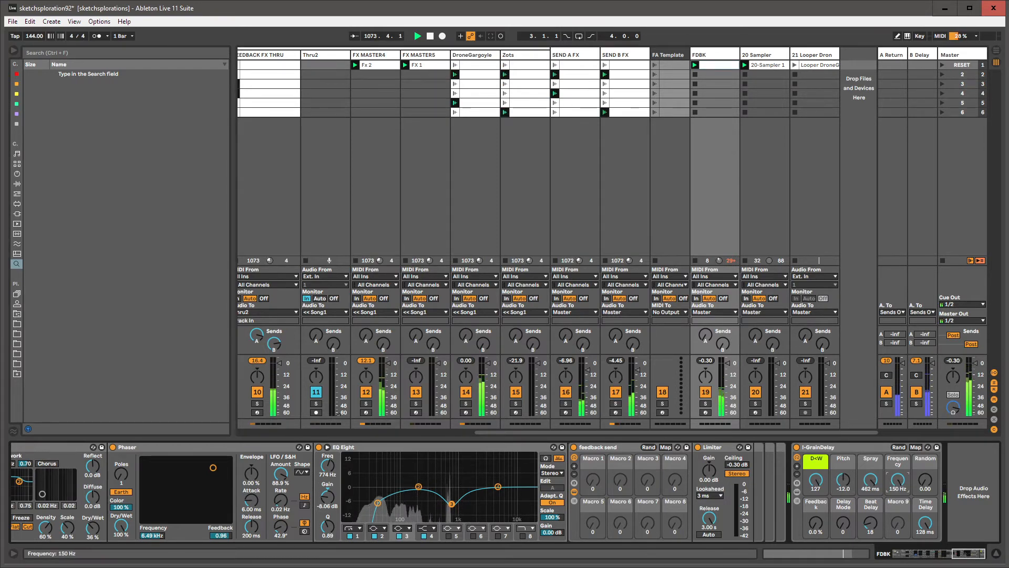
{"action": "left_click_drag", "start_coordinate": [897, 487], "coordinate": [843, 482]}
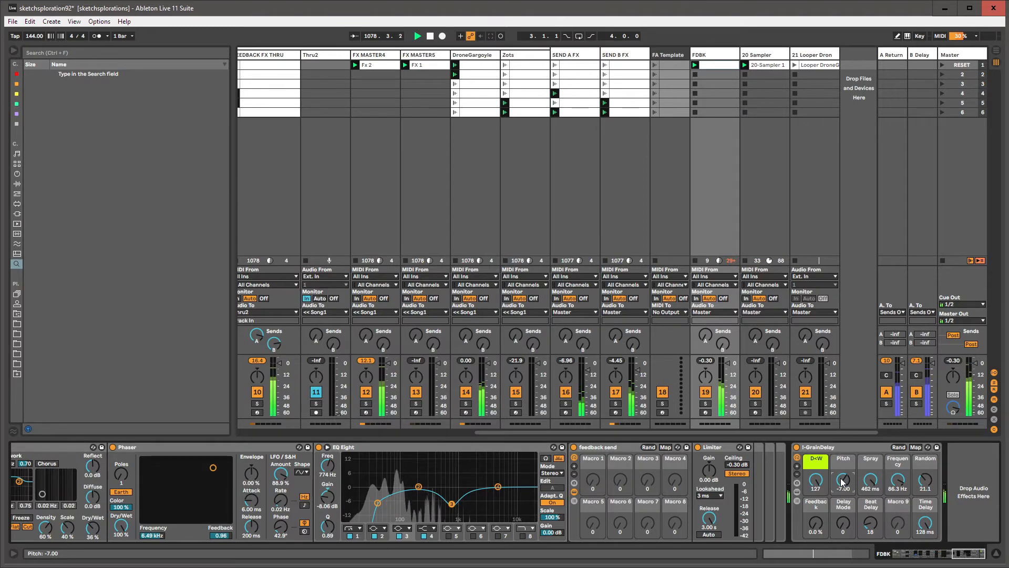
- Show the GrainDelay Pitch envelope in the FDBK clip, unlink its loop and add a dip to -24 just before bar 5
{"action": "right_click", "coordinate": [843, 482]}
{"action": "left_click", "coordinate": [852, 484]}
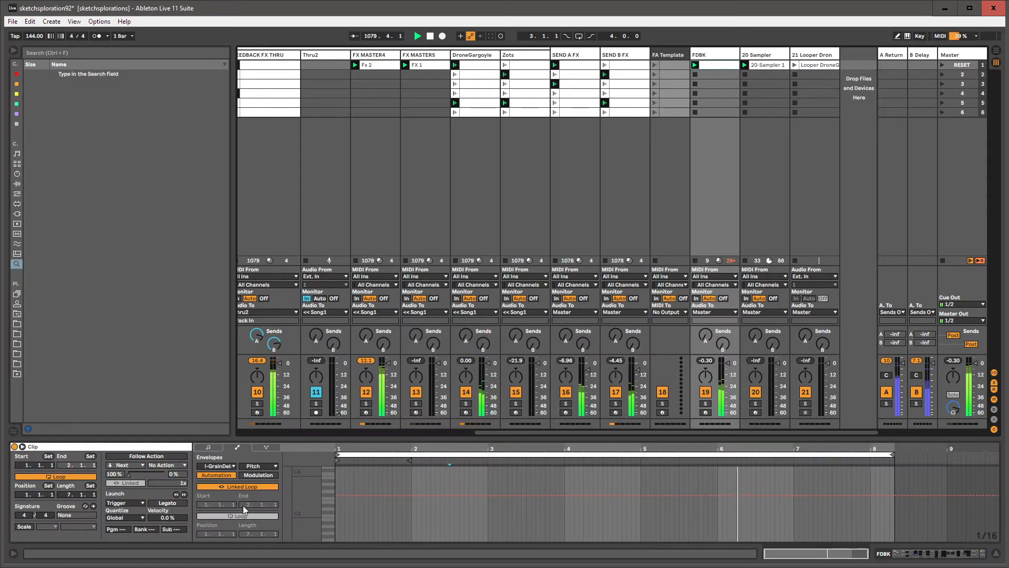
{"action": "left_click", "coordinate": [243, 486]}
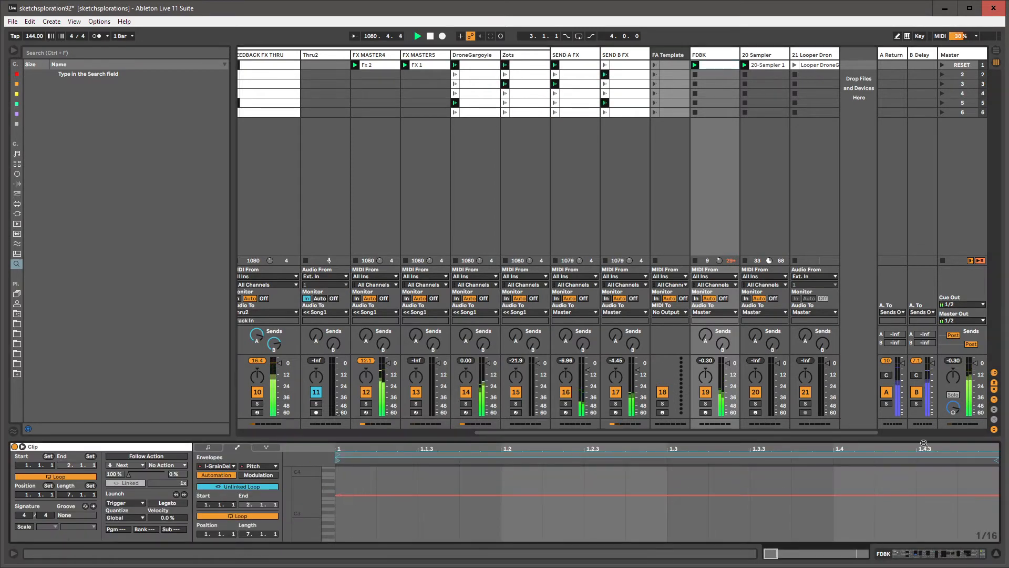
{"action": "left_click_drag", "start_coordinate": [421, 449], "coordinate": [420, 415]}
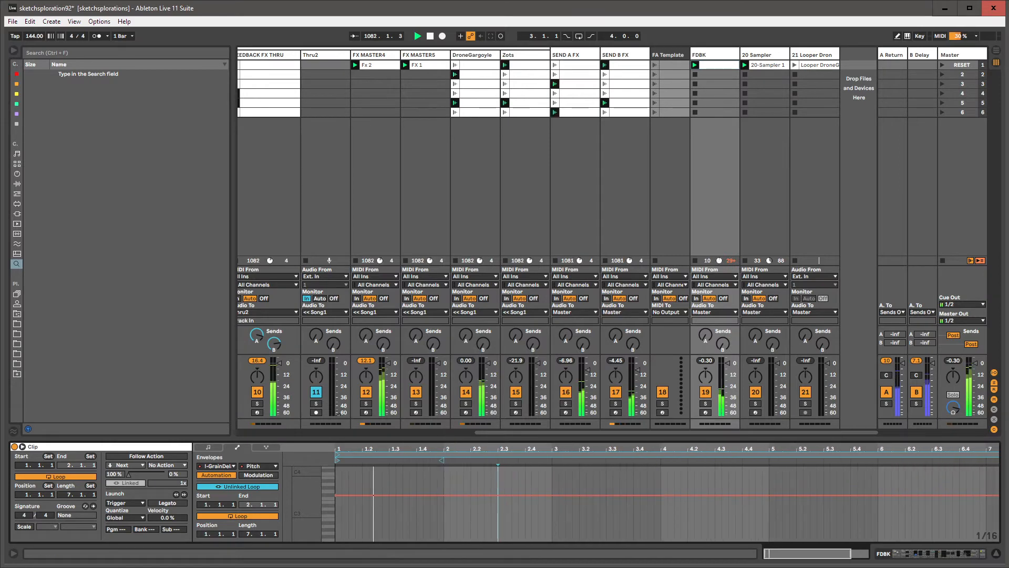
{"action": "left_click_drag", "start_coordinate": [986, 449], "coordinate": [987, 431]}
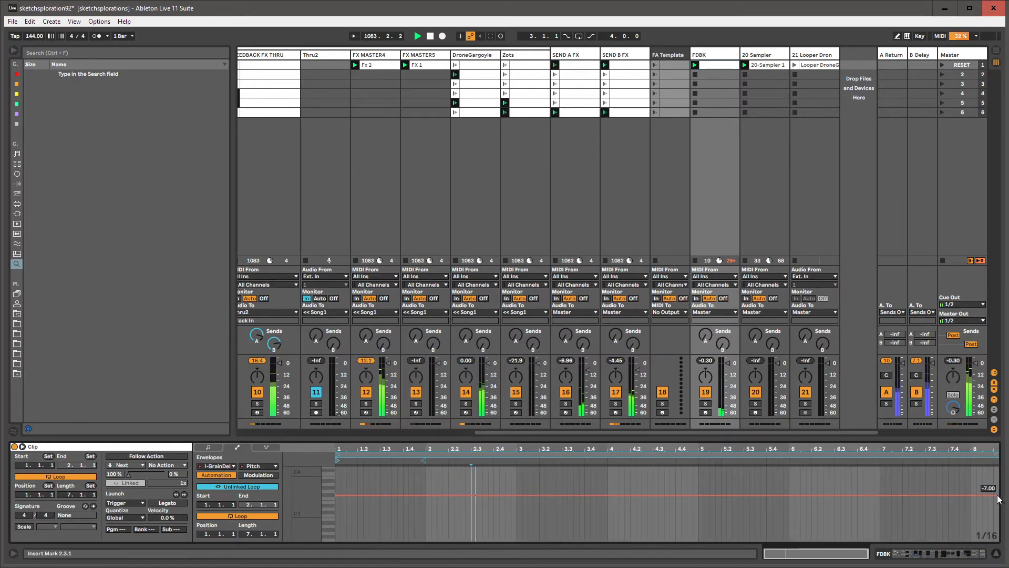
{"action": "left_click_drag", "start_coordinate": [691, 497], "coordinate": [688, 522]}
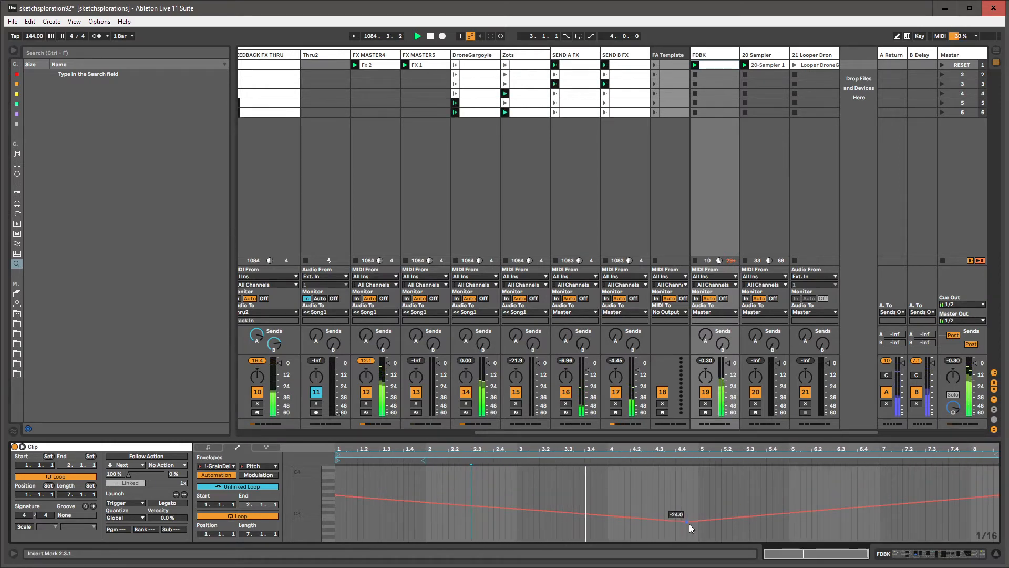
- Lengthen the GrainDelay Pitch envelope's loop to just over 9 bars, raise its dip to -13 and flatten the envelope's end
{"action": "left_click_drag", "start_coordinate": [272, 533], "coordinate": [273, 486]}
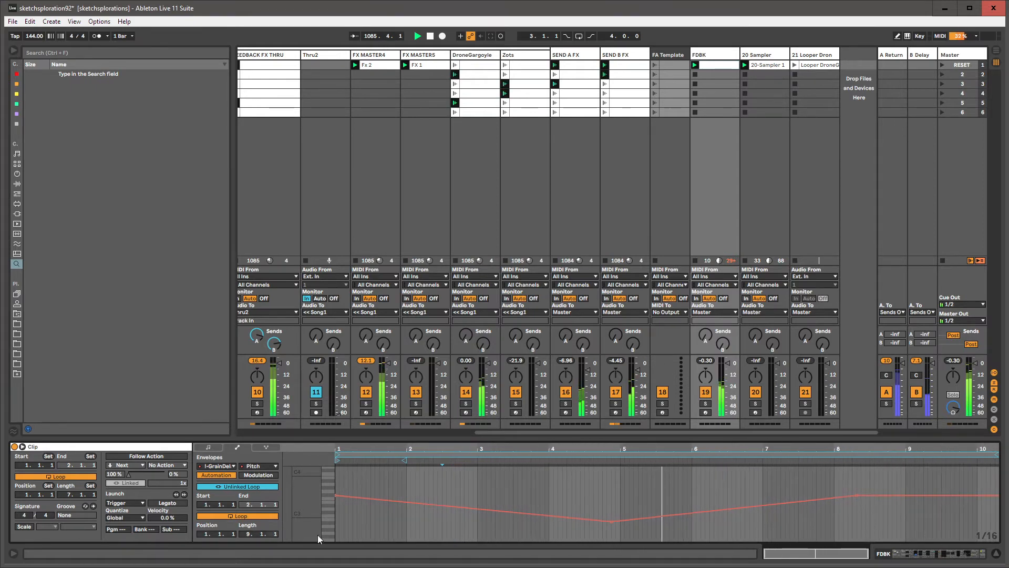
{"action": "left_click", "coordinate": [995, 494]}
{"action": "left_click_drag", "start_coordinate": [982, 494], "coordinate": [969, 487]}
{"action": "left_click_drag", "start_coordinate": [611, 521], "coordinate": [614, 508]}
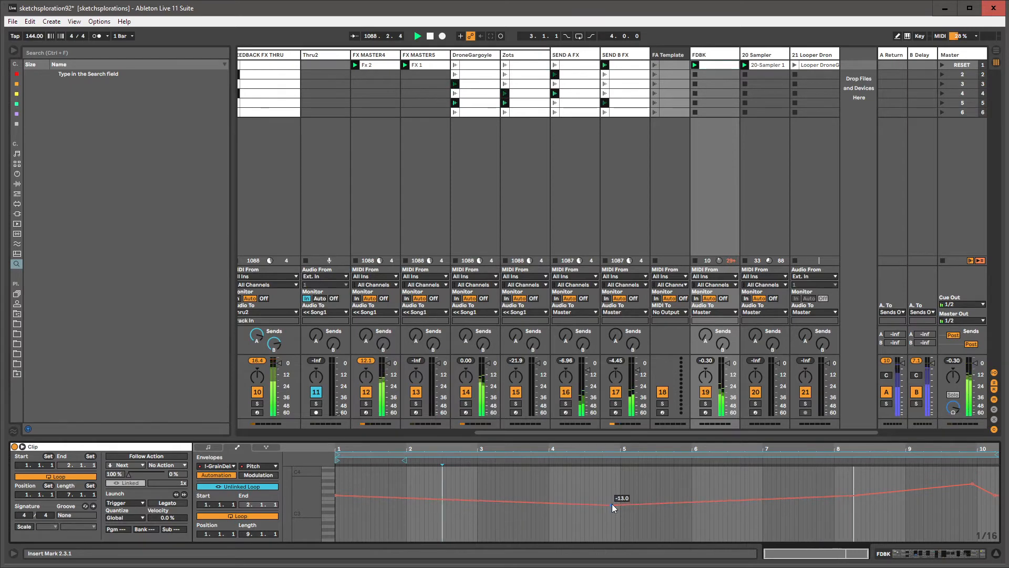
{"action": "left_click", "coordinate": [972, 484]}
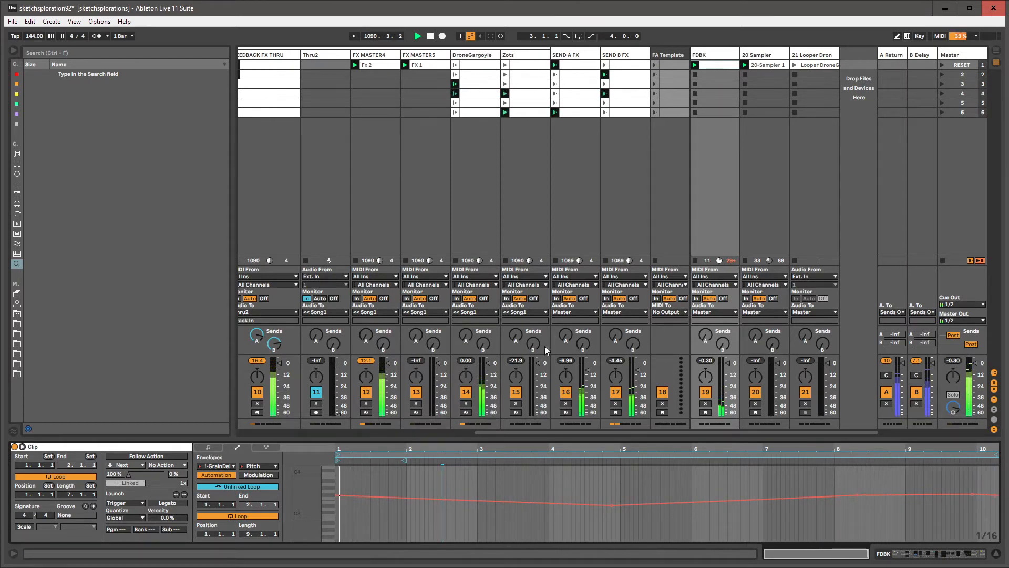
- Delete the Looper Drone audio track and select the FDBK track
{"action": "left_click_drag", "start_coordinate": [513, 432], "coordinate": [574, 434]}
{"action": "left_click", "coordinate": [812, 65]}
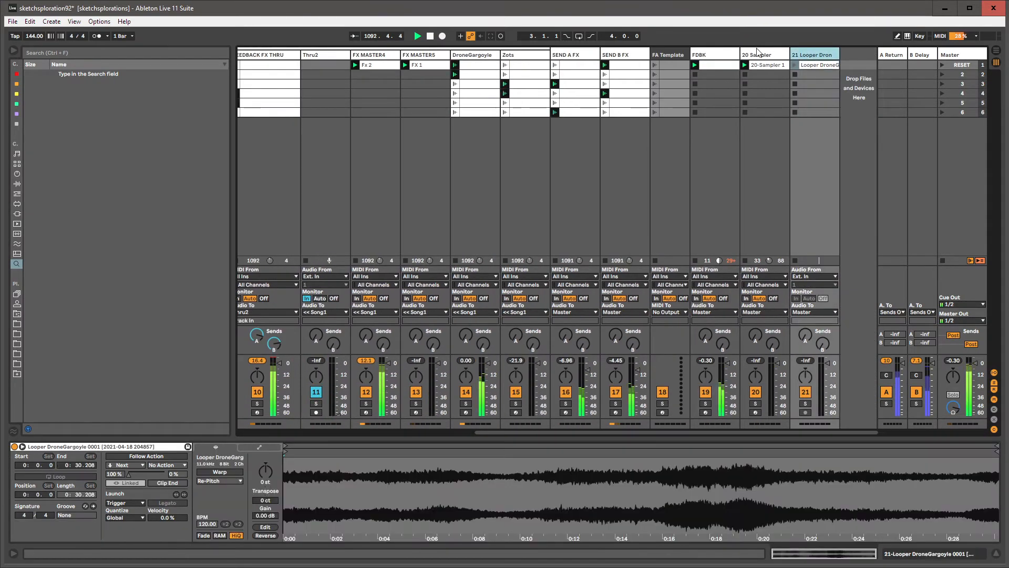
{"action": "key", "text": "Delete"}
{"action": "left_click", "coordinate": [776, 55]}
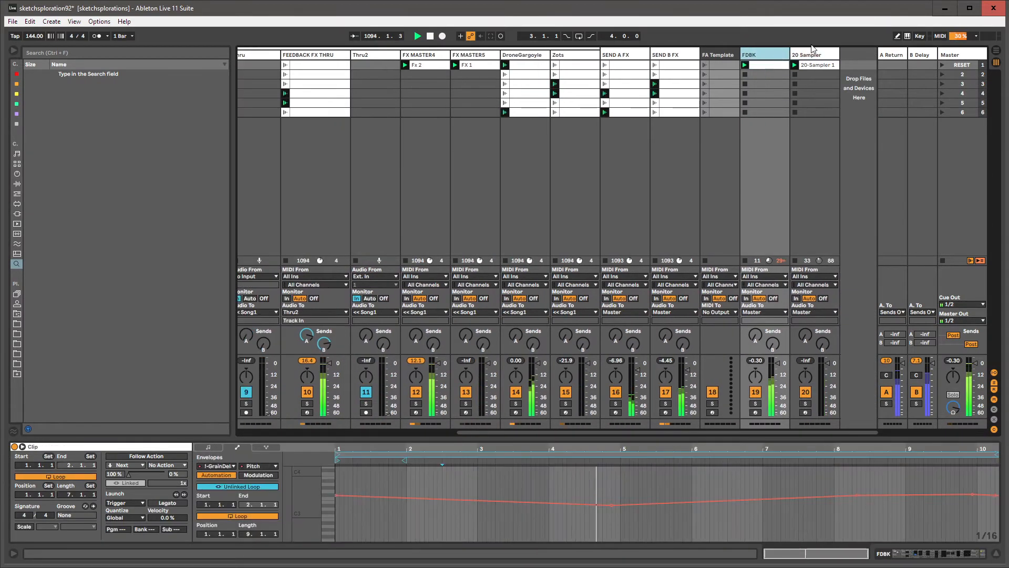
- Select the 20 Sampler track and move the project's Looper DroneGargoyle 0001 recording from the Samples folder to the trash
{"action": "left_click", "coordinate": [806, 55]}
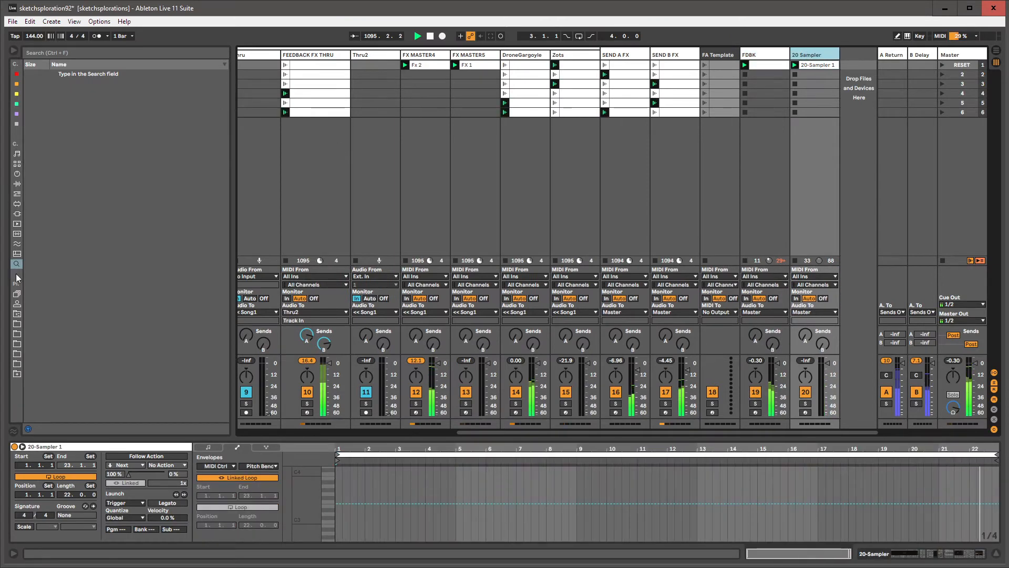
{"action": "left_click", "coordinate": [18, 305]}
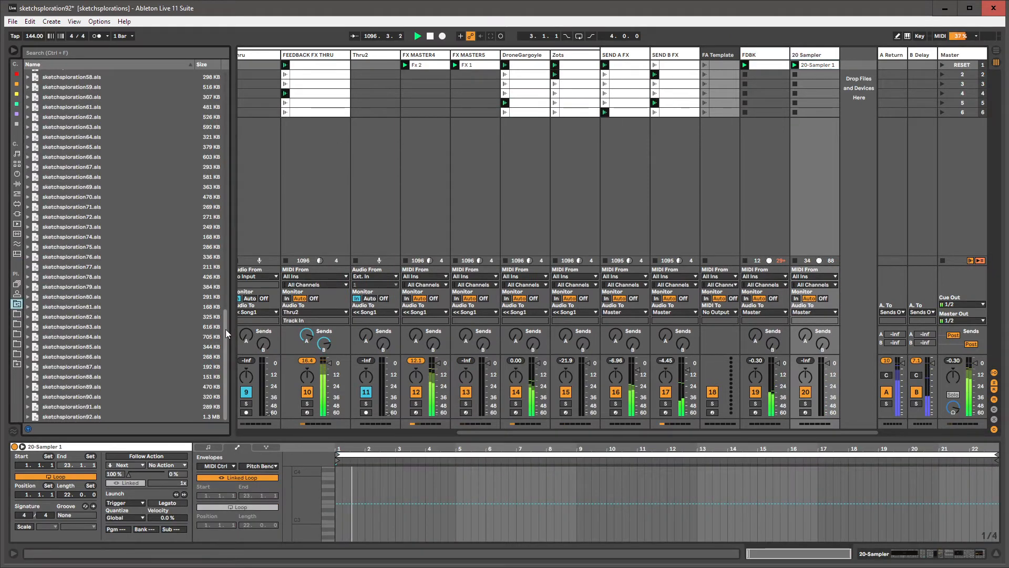
{"action": "left_click_drag", "start_coordinate": [225, 329], "coordinate": [230, 75]}
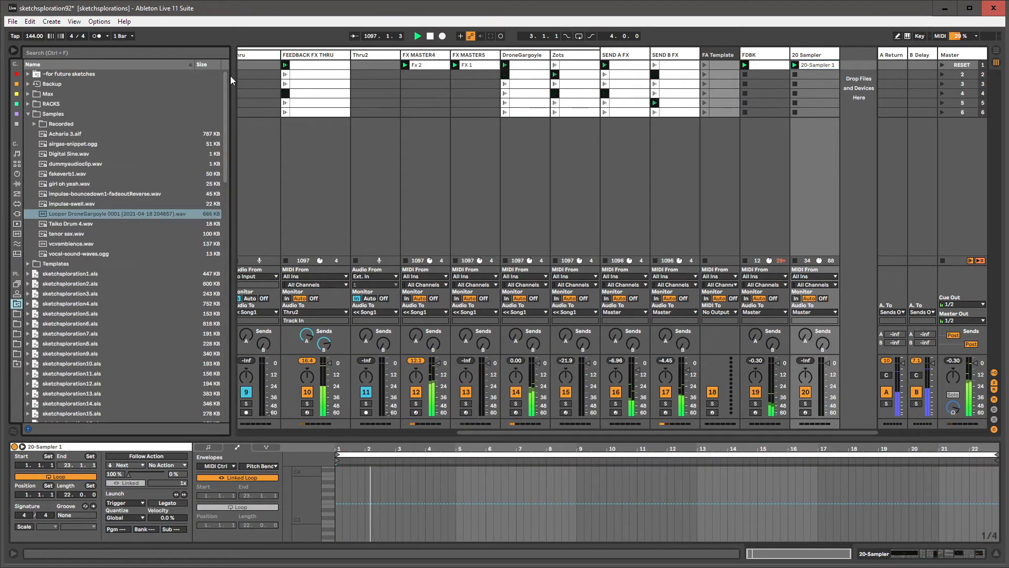
{"action": "right_click", "coordinate": [82, 213]}
{"action": "left_click", "coordinate": [112, 219]}
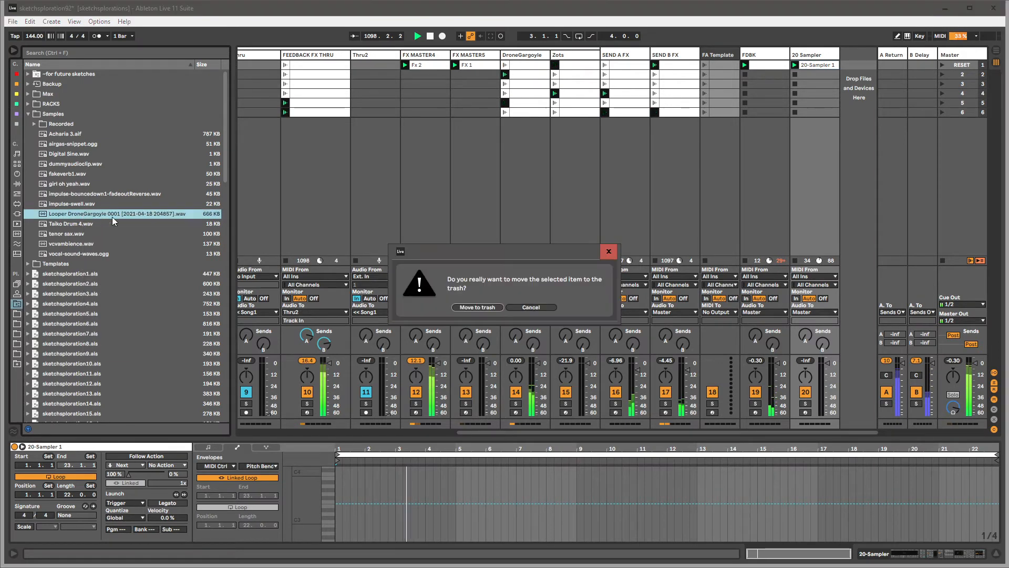
{"action": "left_click", "coordinate": [487, 308]}
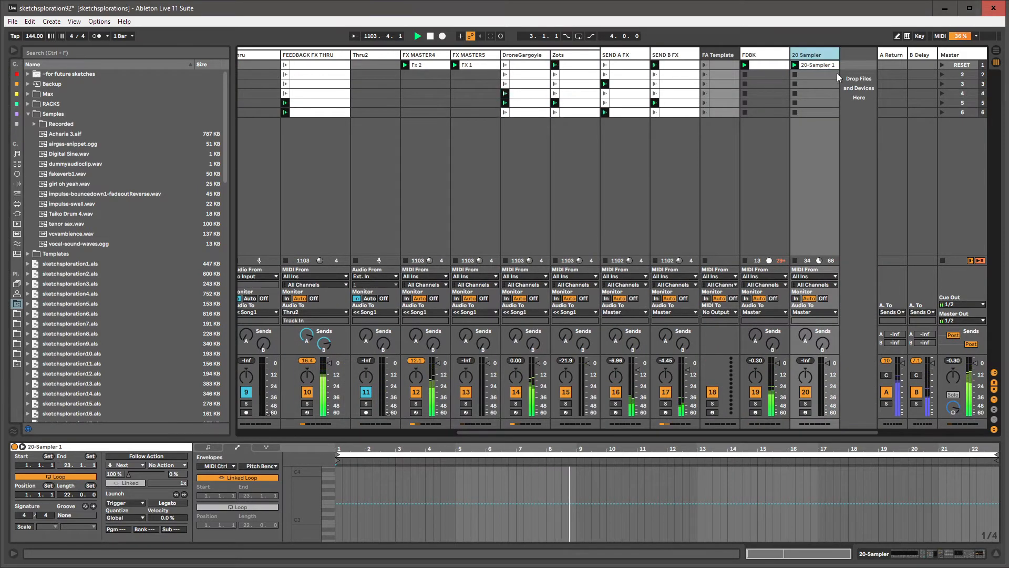
- Show the 20 Sampler track's devices and load tenor sax.wav from the project's Samples folder into its empty Sampler
{"action": "key", "text": "shift+Tab"}
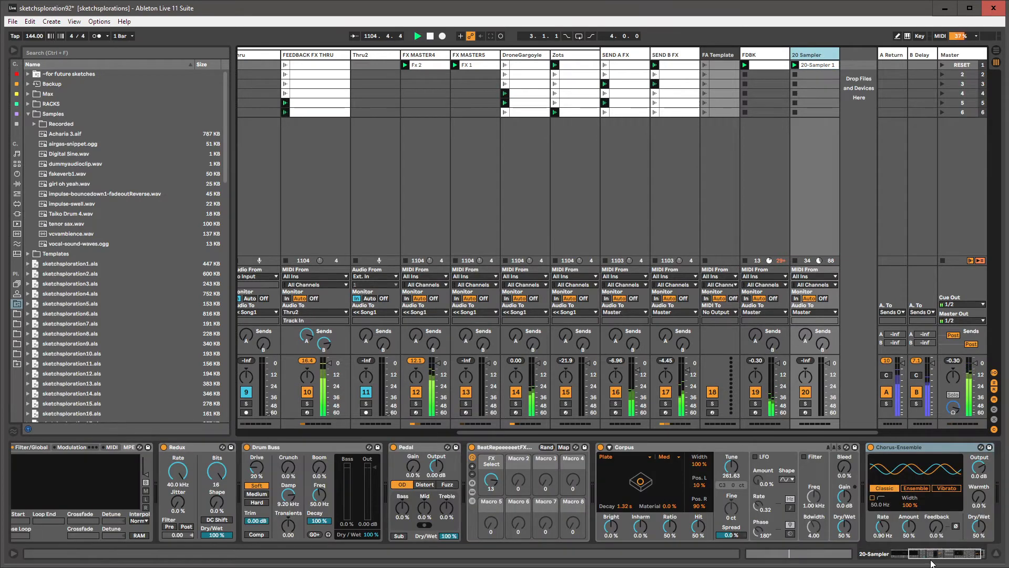
{"action": "left_click_drag", "start_coordinate": [930, 554], "coordinate": [904, 556]}
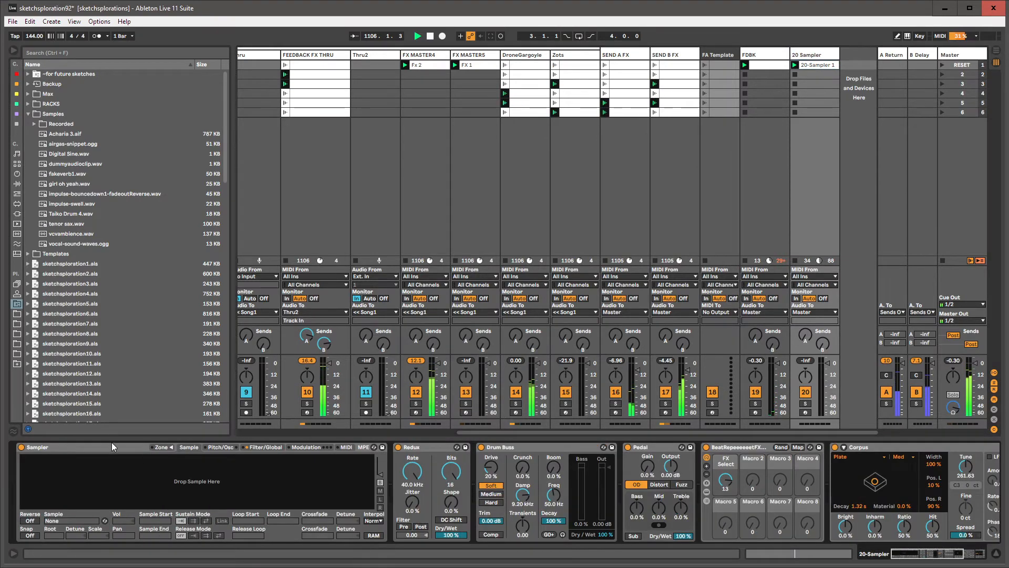
{"action": "left_click", "coordinate": [162, 447]}
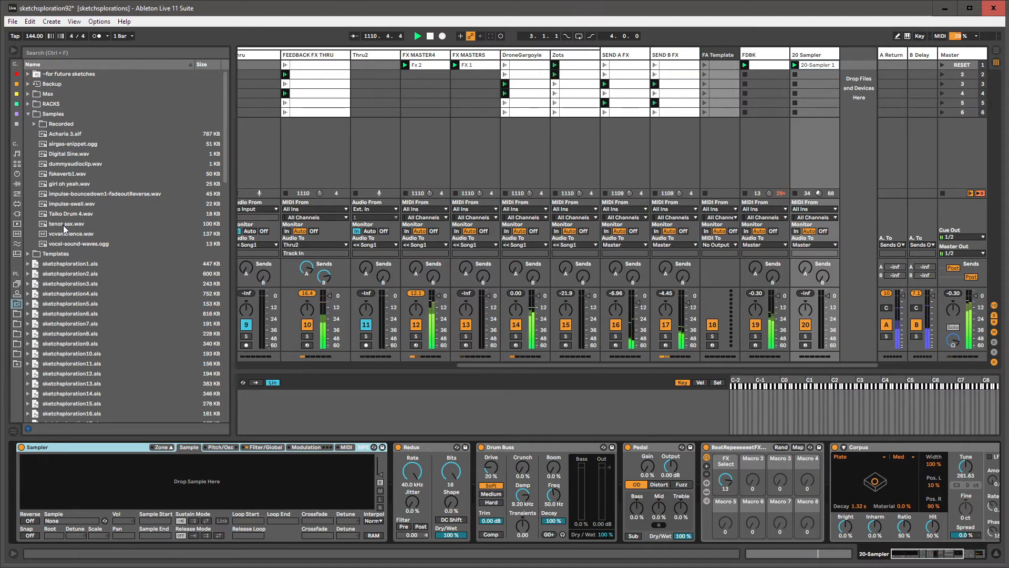
{"action": "left_click_drag", "start_coordinate": [65, 224], "coordinate": [100, 469]}
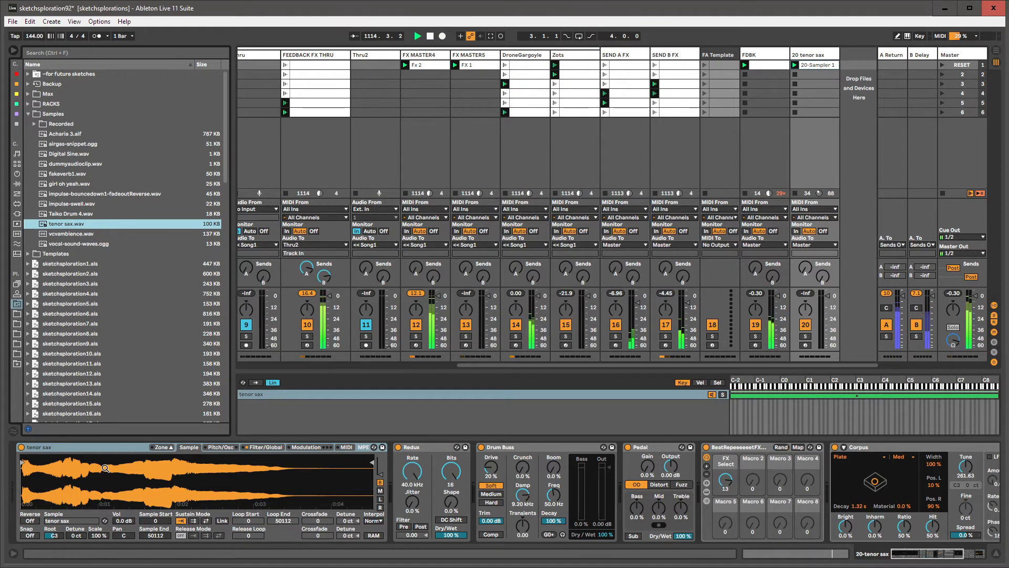
- Arm the tenor sax track, switch Corpus to Pipe, and set Redux Rate to 1.05 kHz and Pedal Gain to 53%
{"action": "left_click", "coordinate": [805, 346]}
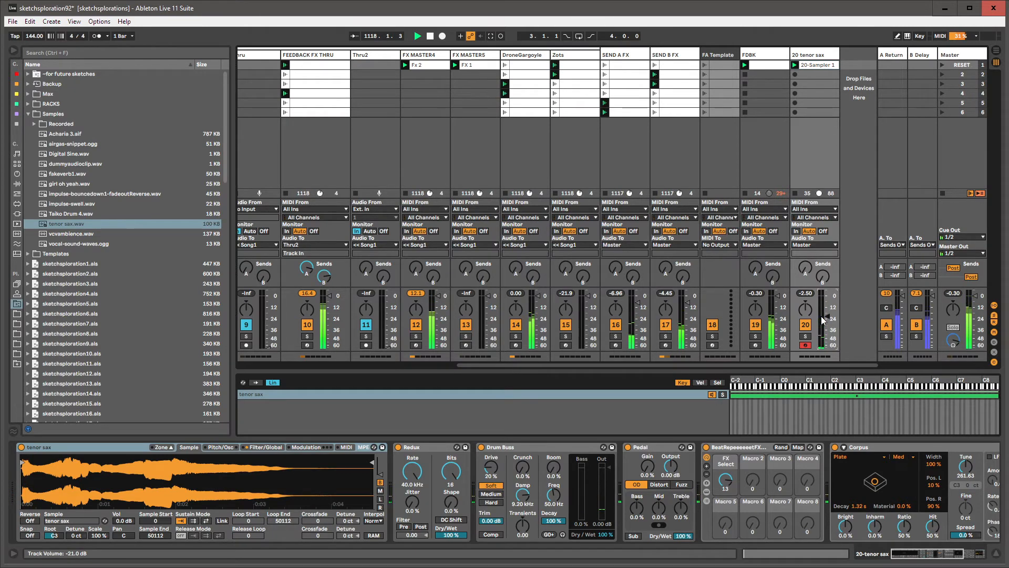
{"action": "left_click", "coordinate": [857, 456]}
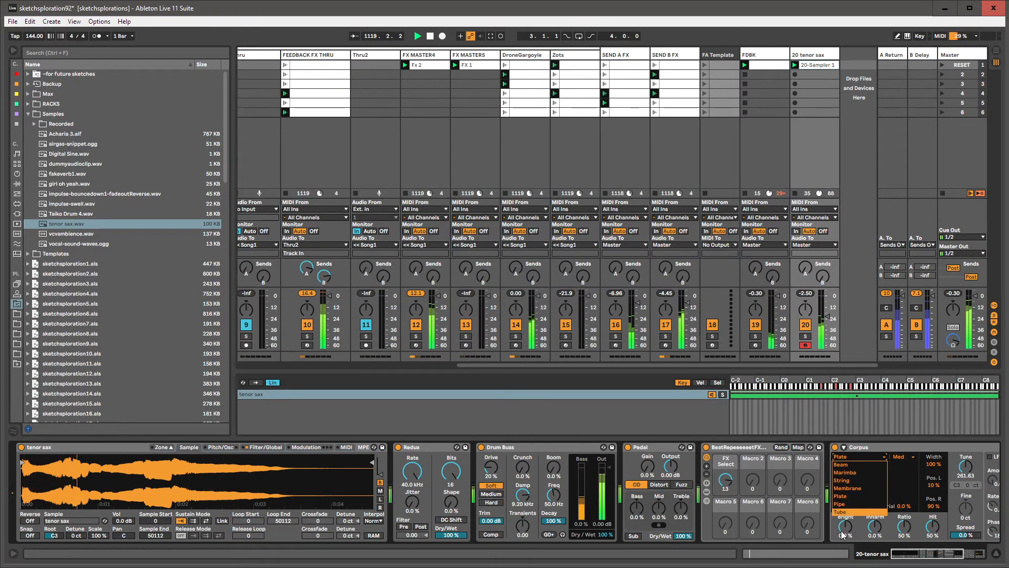
{"action": "left_click", "coordinate": [841, 504]}
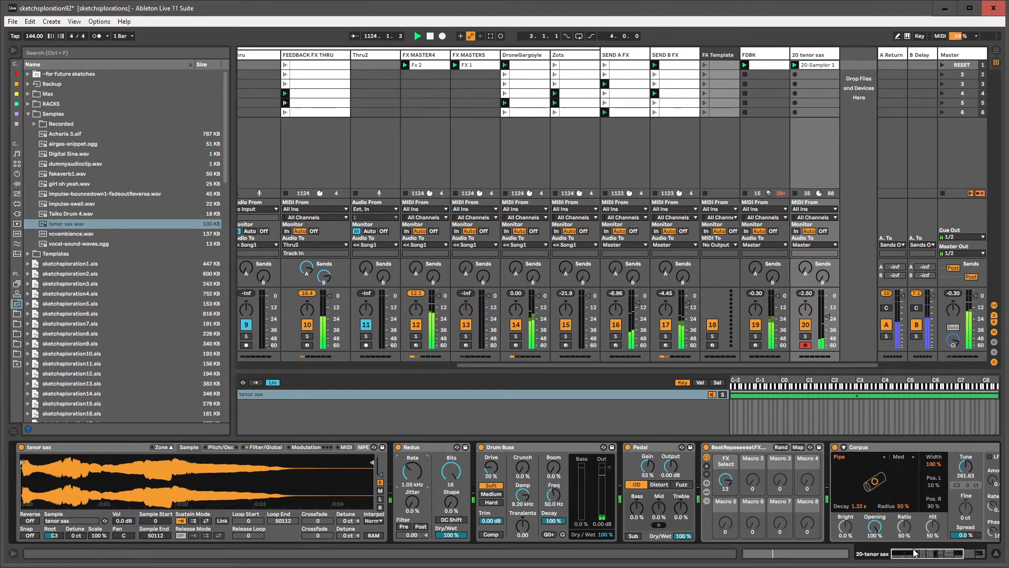
{"action": "left_click", "coordinate": [935, 556]}
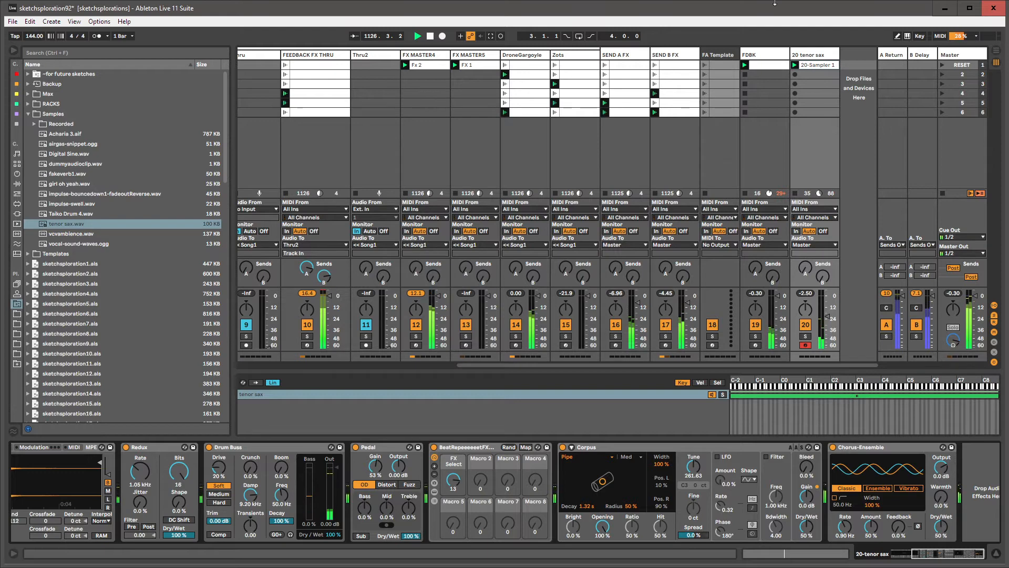
- Inspect the notes, loop and Redux Sample Rate envelope of the 20-Sampler 1 clip
{"action": "key", "text": "shift+Tab"}
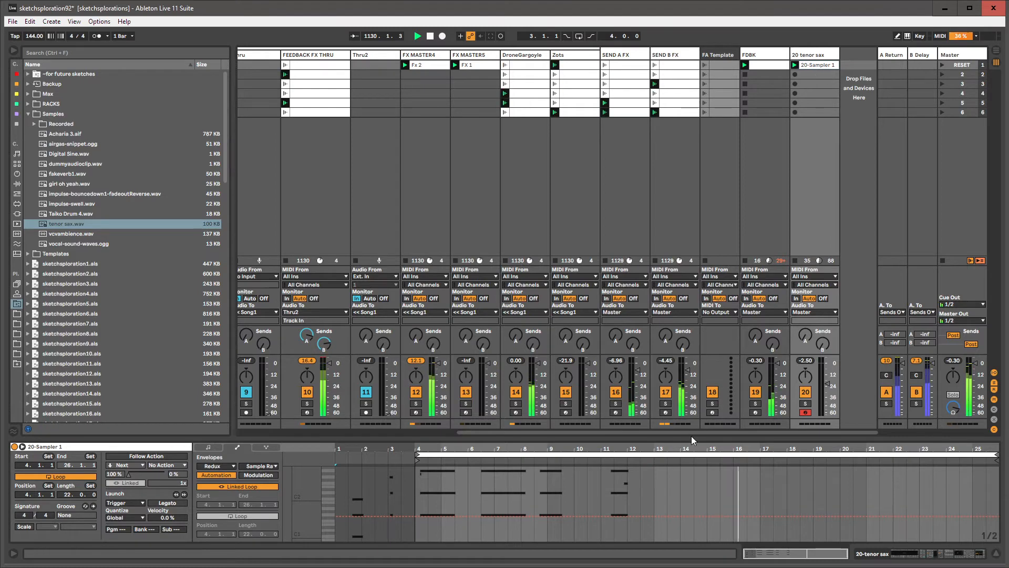
{"action": "left_click_drag", "start_coordinate": [691, 435], "coordinate": [361, 492]}
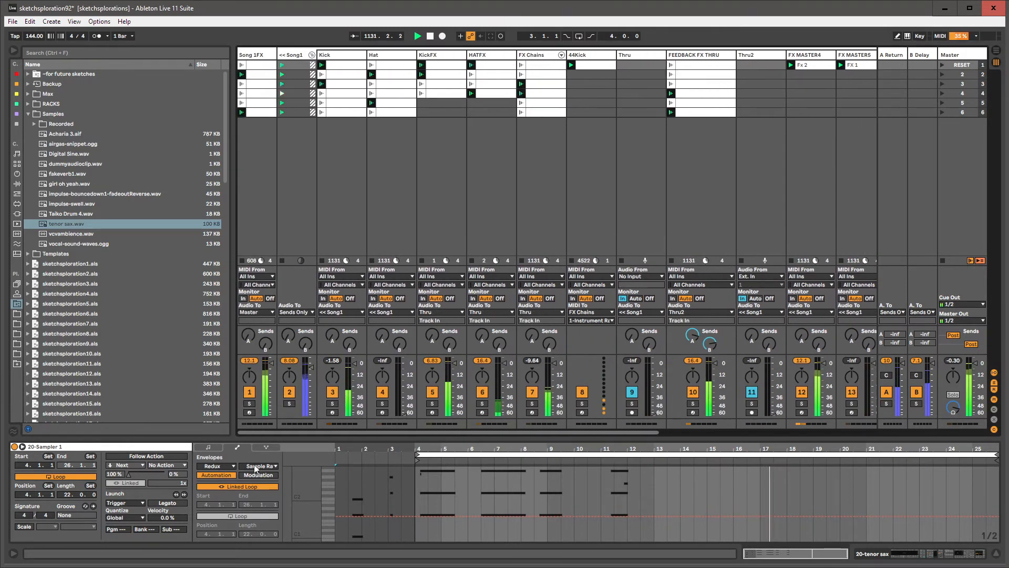
{"action": "left_click_drag", "start_coordinate": [254, 465], "coordinate": [694, 449]}
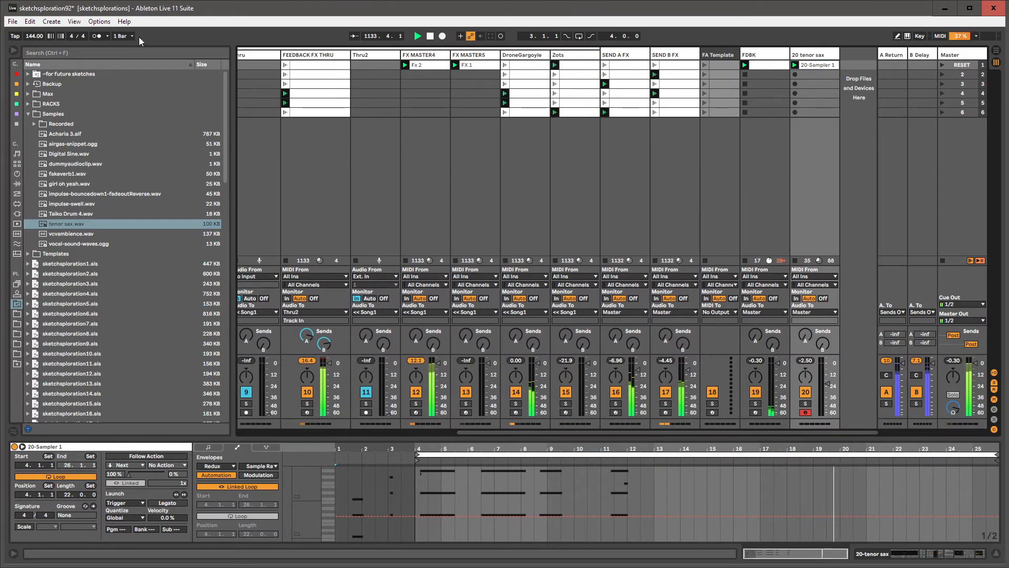
{"action": "left_click", "coordinate": [817, 75]}
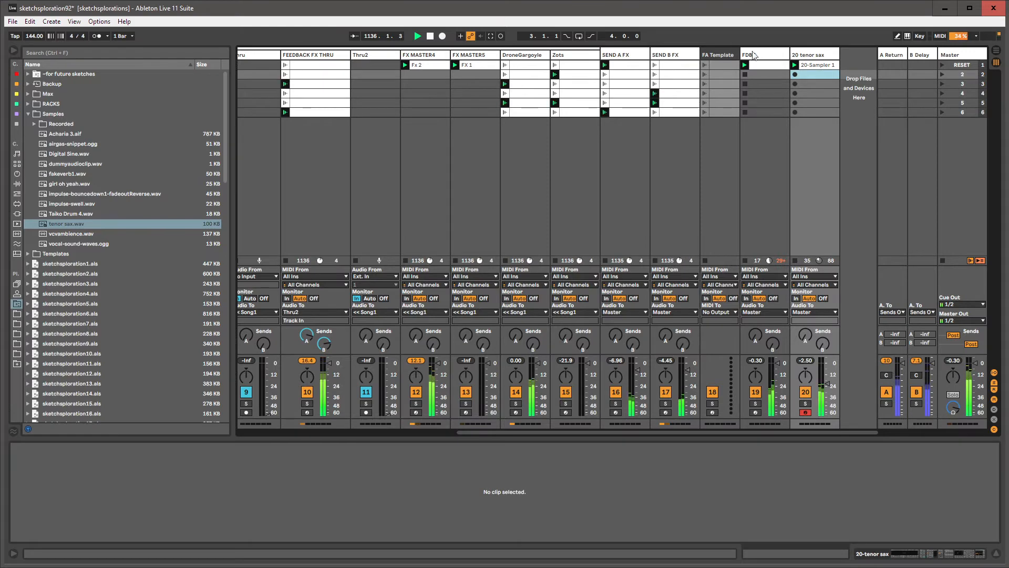
{"action": "key", "text": "Up"}
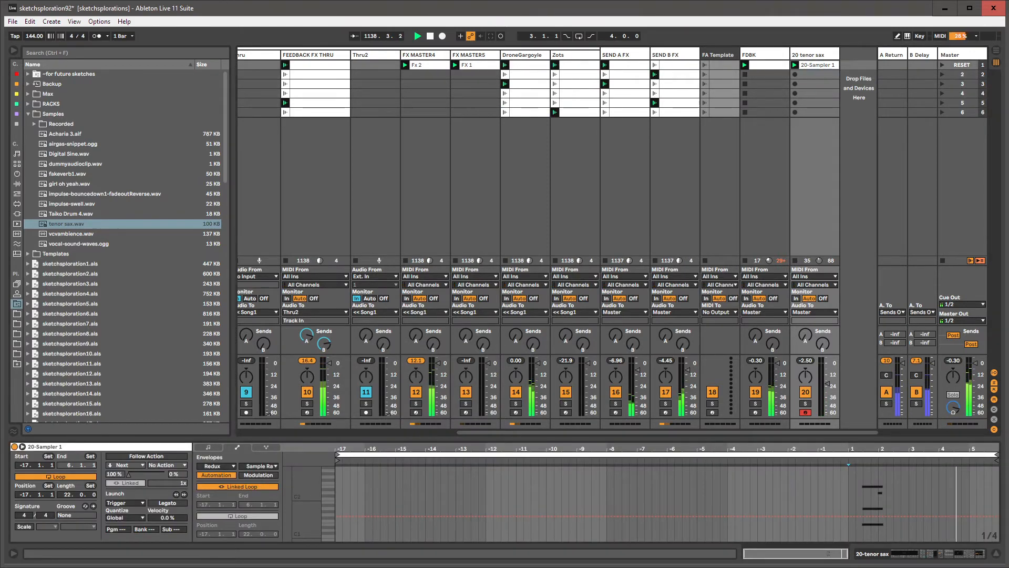
- Record a 7-bar MIDI clip into the second slot of the tenor sax track and leave it looping
{"action": "left_click", "coordinate": [795, 74]}
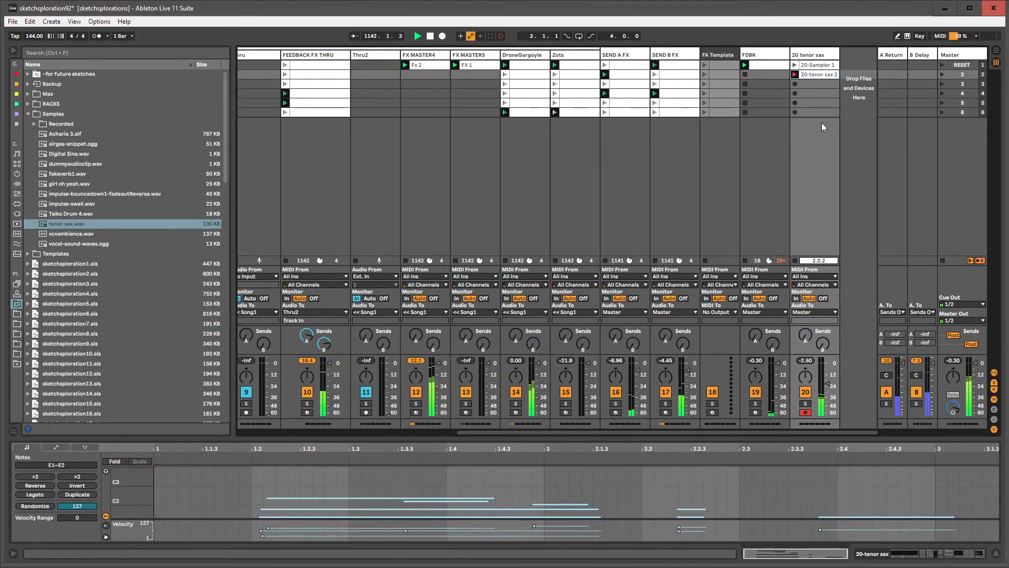
{"action": "left_click", "coordinate": [813, 57]}
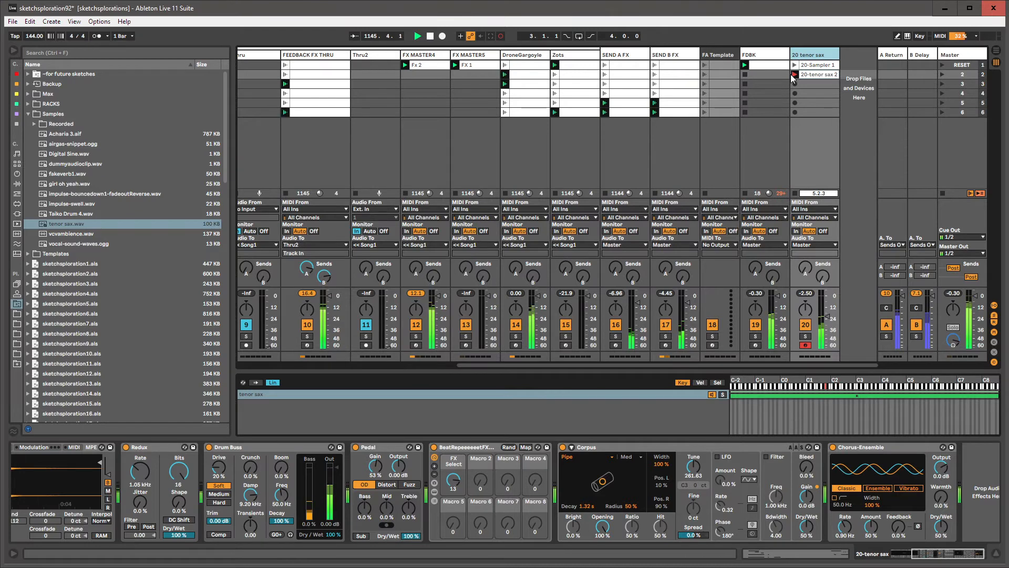
{"action": "left_click", "coordinate": [795, 75]}
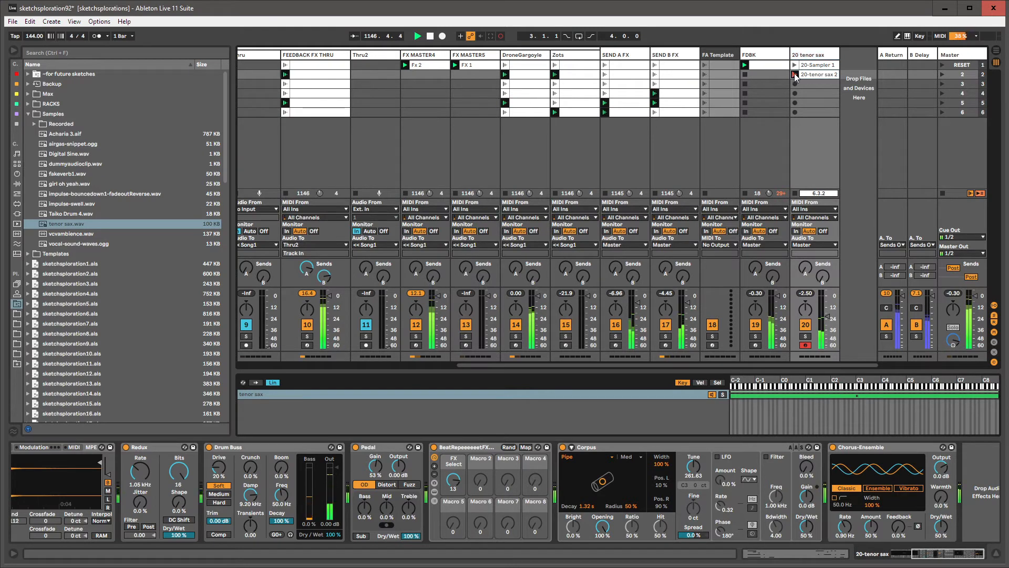
- Hide the Sampler's zone editor and review the effect chains of the tenor sax and FDBK tracks
{"action": "left_click_drag", "start_coordinate": [684, 370], "coordinate": [699, 463]}
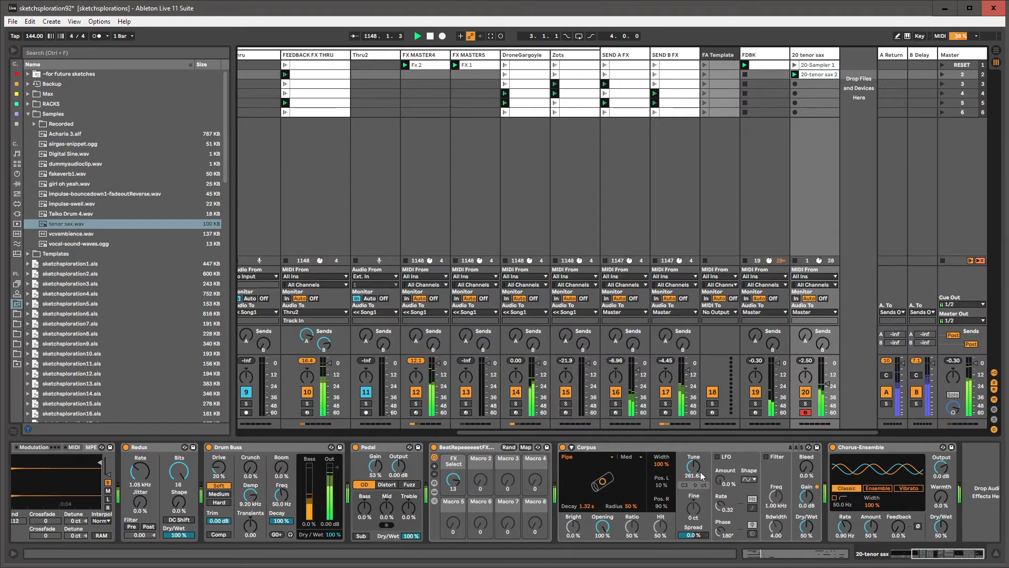
{"action": "left_click_drag", "start_coordinate": [941, 553], "coordinate": [921, 553]}
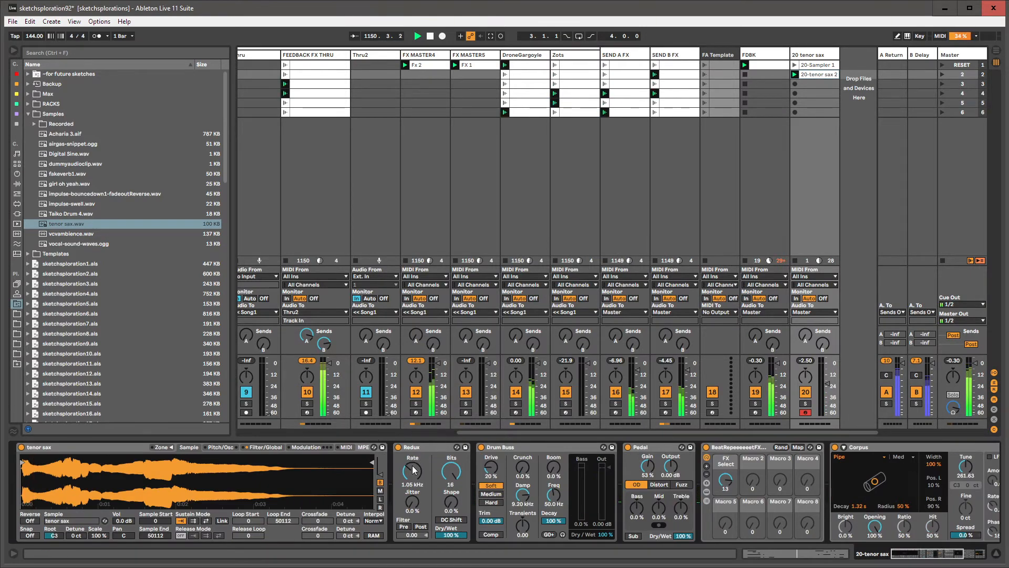
{"action": "left_click", "coordinate": [513, 451]}
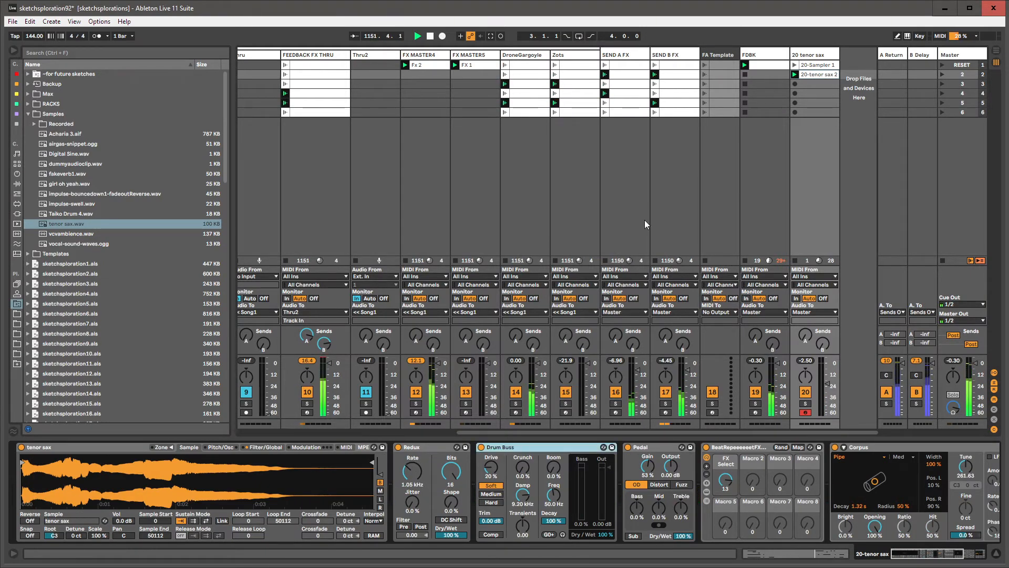
{"action": "left_click", "coordinate": [757, 74]}
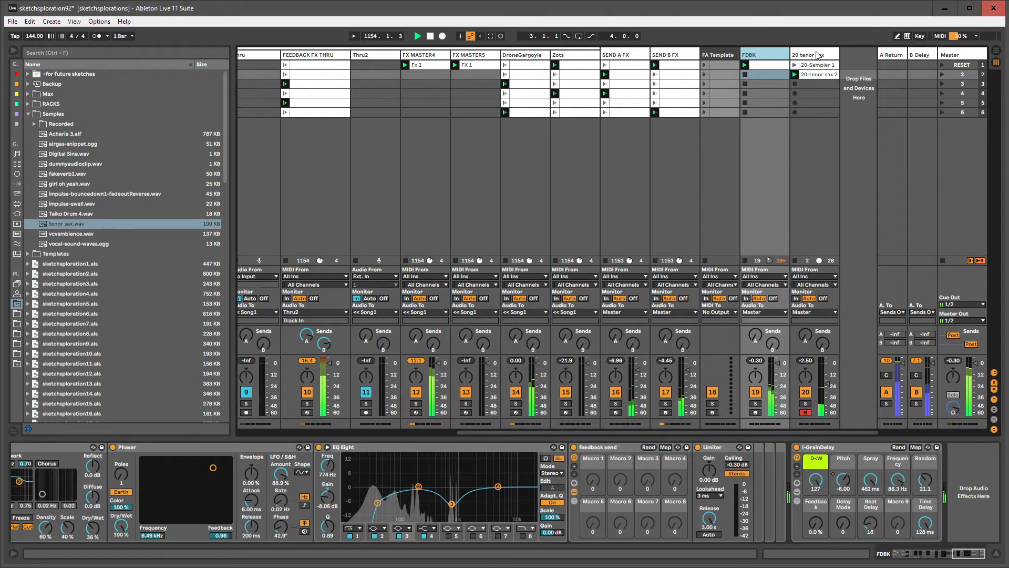
{"action": "left_click", "coordinate": [796, 389]}
{"action": "left_click", "coordinate": [960, 554]}
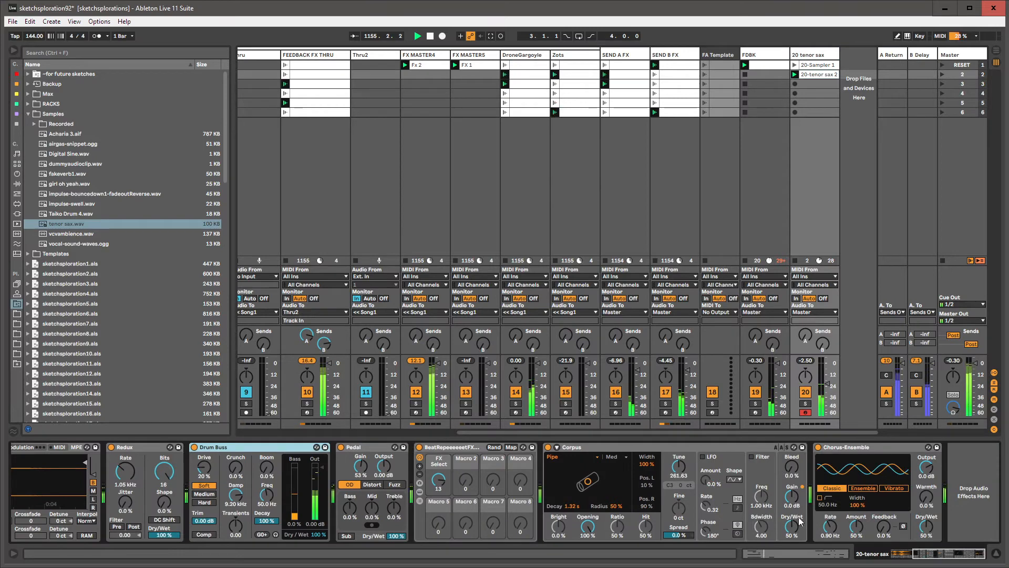
- Set the tenor sax track's Chorus-Ensemble to Ensemble mode with Rate 0.11 Hz, Amount 85%, Feedback 15% and Dry/Wet 100%
{"action": "left_click", "coordinate": [927, 528]}
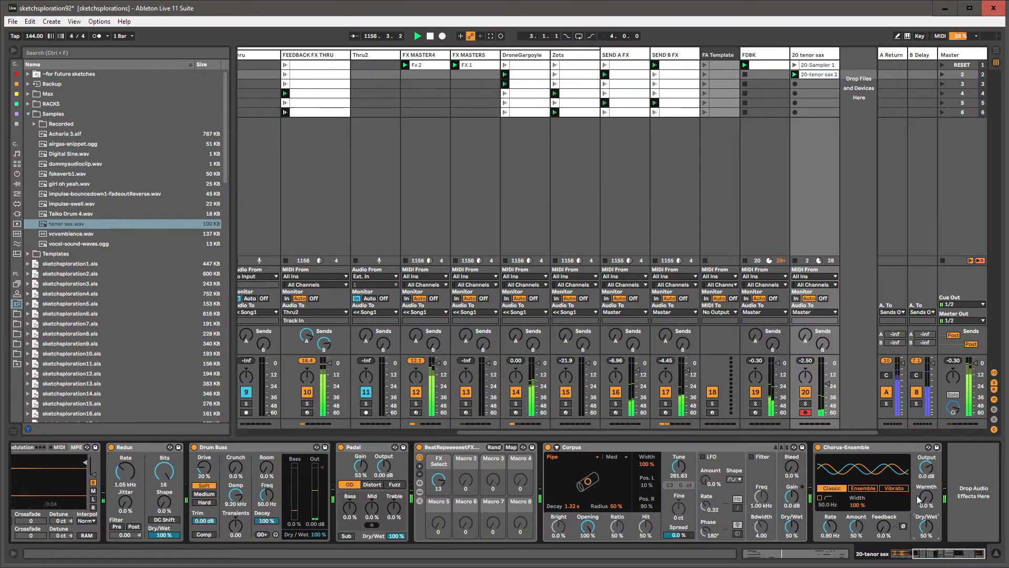
{"action": "mouse_move", "coordinate": [856, 525]}
{"action": "left_mouse_down"}
{"action": "mouse_move", "coordinate": [856, 506]}
{"action": "mouse_move", "coordinate": [875, 527]}
{"action": "left_mouse_up"}
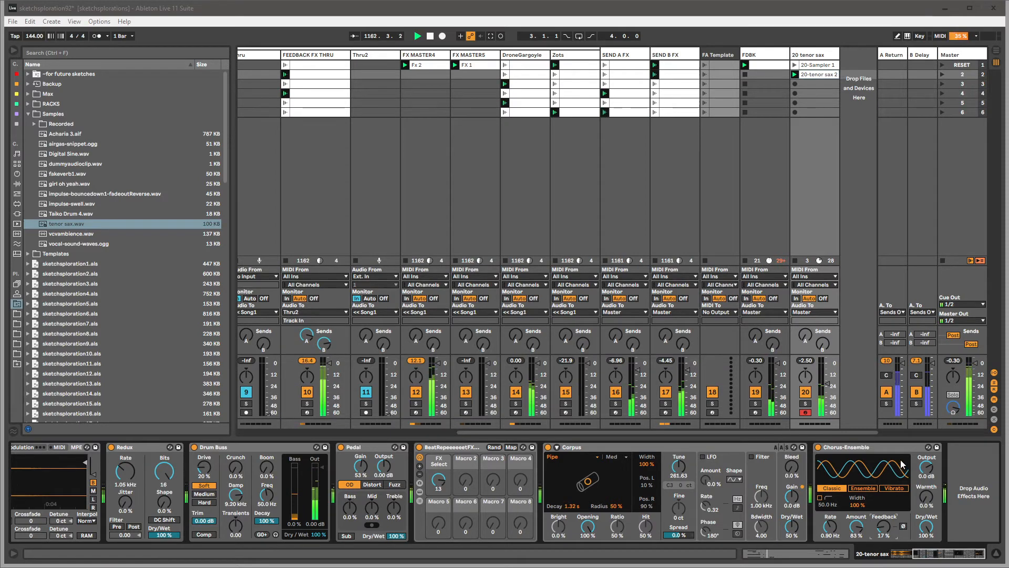
{"action": "mouse_move", "coordinate": [830, 520]}
{"action": "left_mouse_down"}
{"action": "mouse_move", "coordinate": [831, 541]}
{"action": "mouse_move", "coordinate": [830, 525]}
{"action": "left_mouse_up"}
{"action": "left_click", "coordinate": [859, 489]}
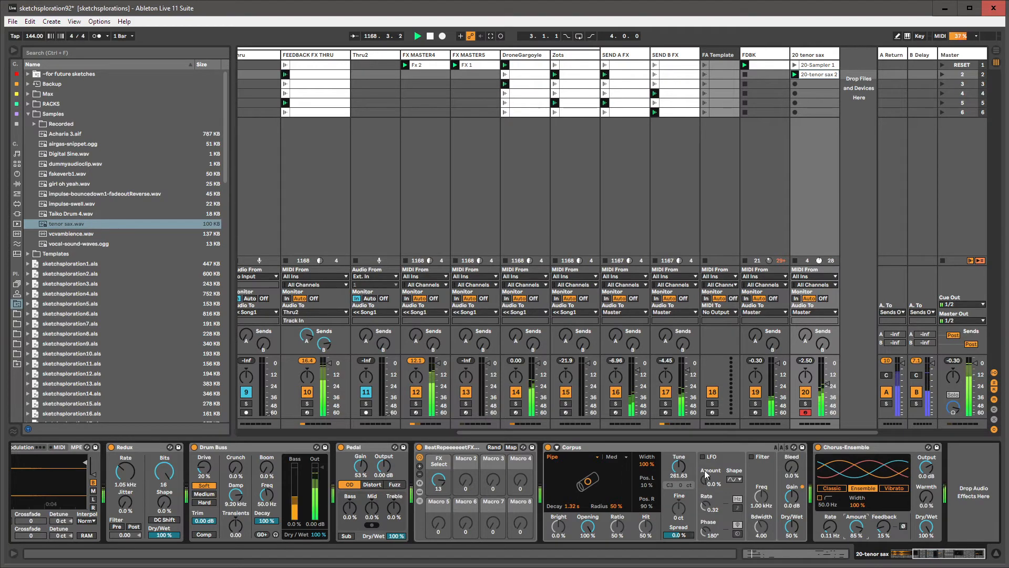
- Turn on the Corpus LFO with the last available waveform, and set its Amount to 100% and Phase to 0
{"action": "left_click", "coordinate": [704, 457]}
{"action": "left_click", "coordinate": [739, 481]}
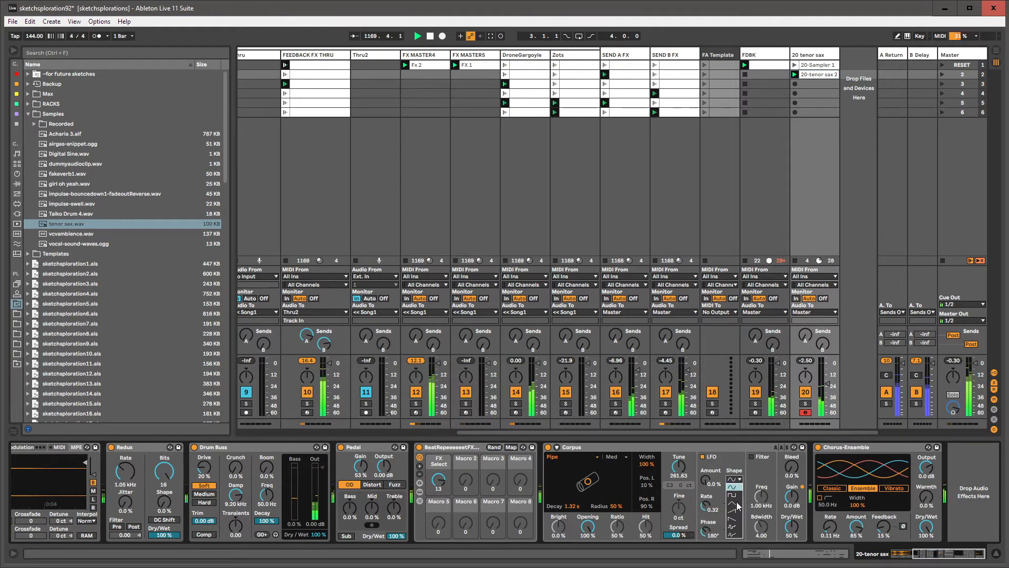
{"action": "left_click", "coordinate": [736, 534]}
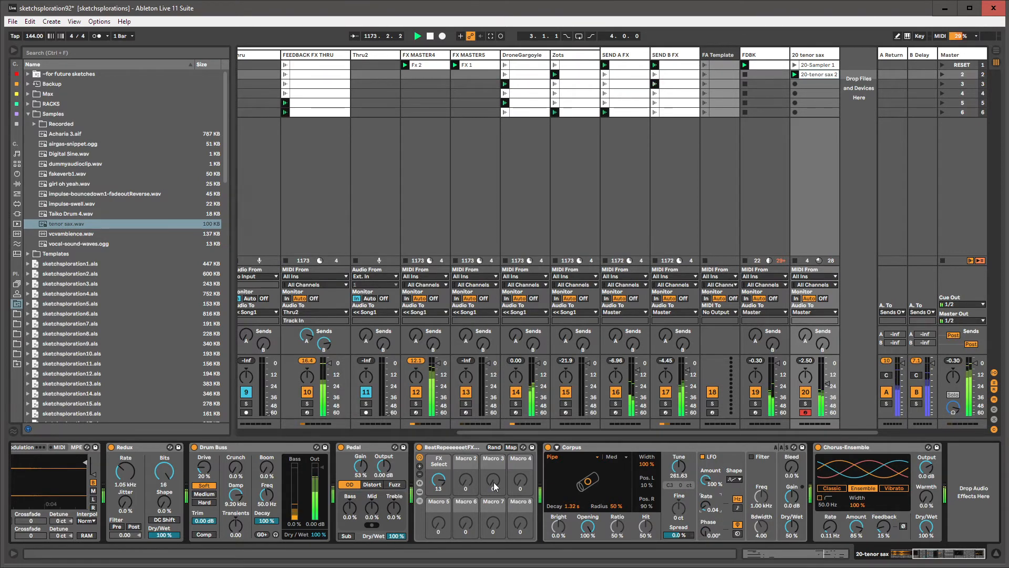
- Disarm the tenor sax track and select the Song 1FX track
{"action": "left_click_drag", "start_coordinate": [939, 556], "coordinate": [905, 557]}
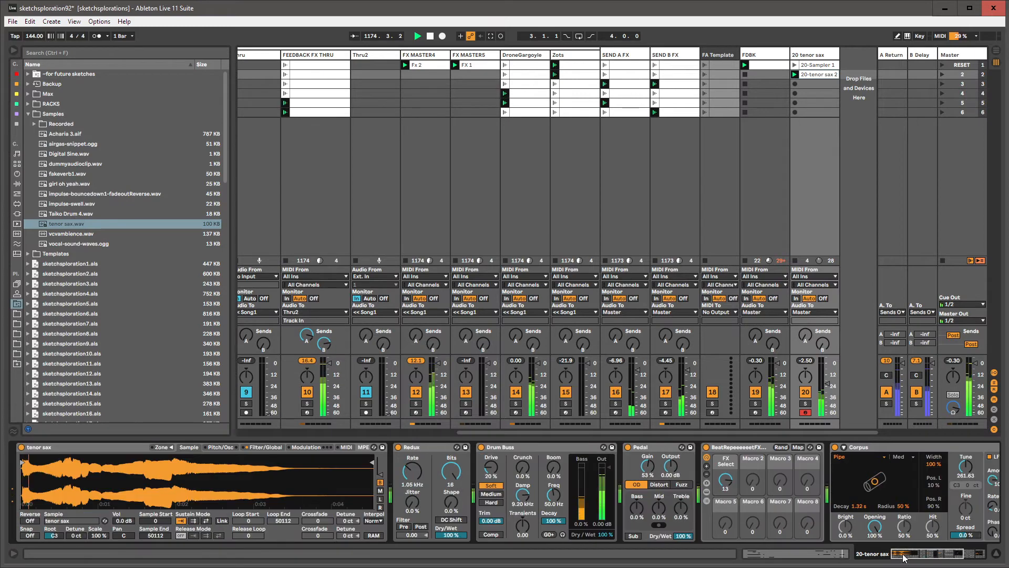
{"action": "left_click", "coordinate": [638, 434]}
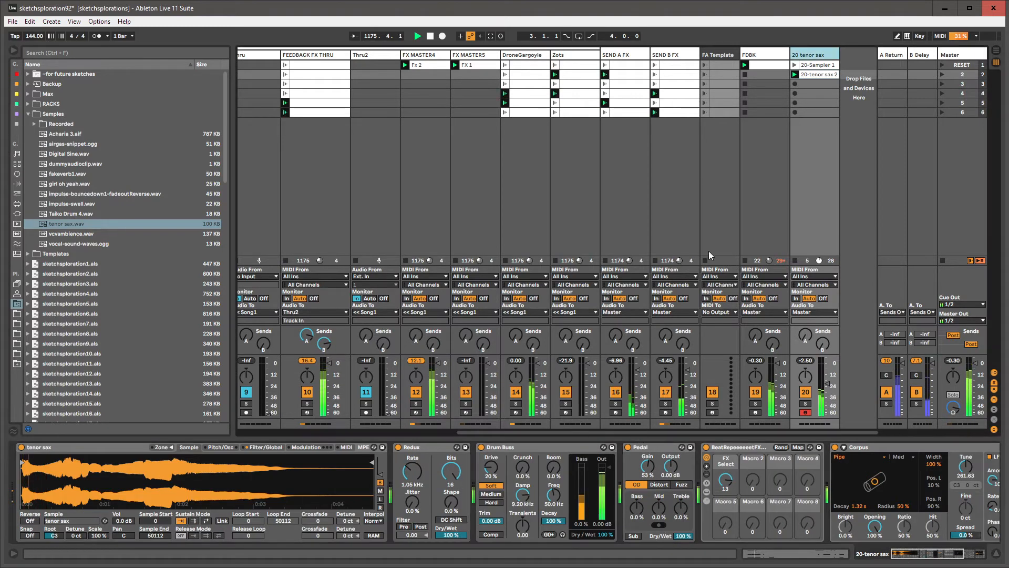
{"action": "left_click", "coordinate": [759, 60]}
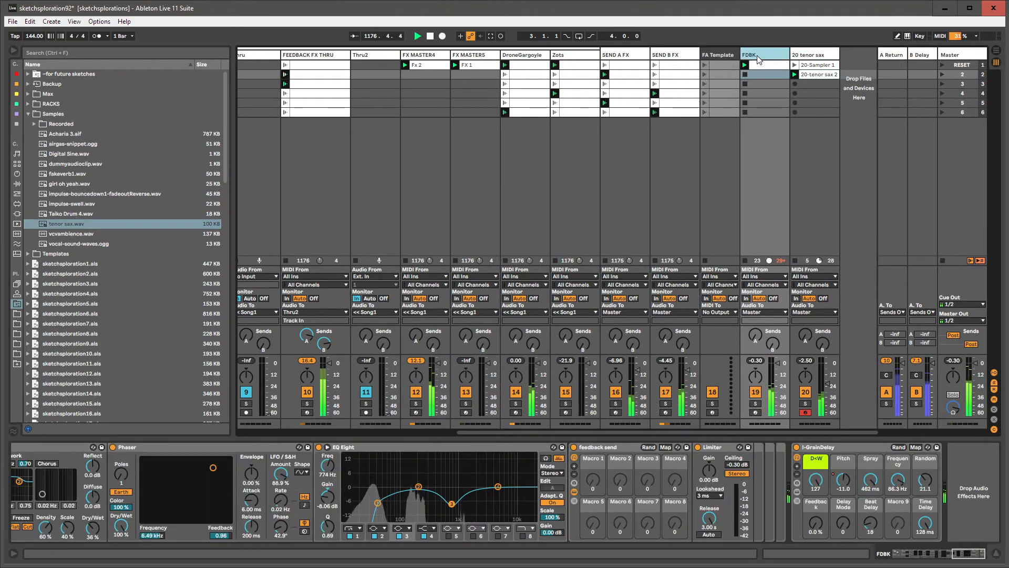
{"action": "left_click", "coordinate": [805, 413]}
{"action": "left_click_drag", "start_coordinate": [811, 434], "coordinate": [573, 446]}
{"action": "left_click", "coordinate": [252, 55]}
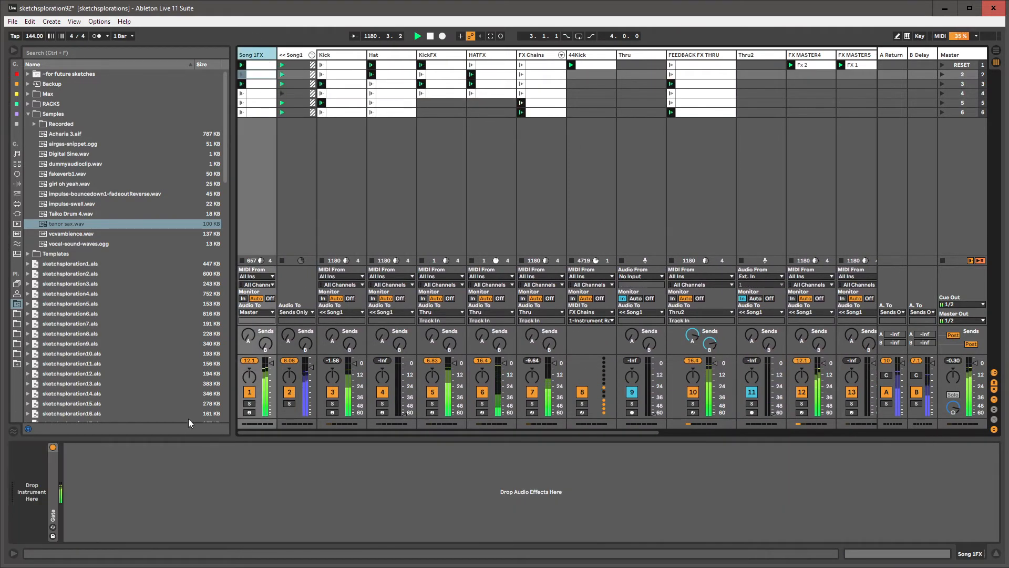
- Collapse the Samples folder and expand the future-sketches folder's RACKS > AUDIO SOUND GENERATORS subfolder in the browser
{"action": "left_click", "coordinate": [28, 114]}
{"action": "left_click", "coordinate": [27, 73]}
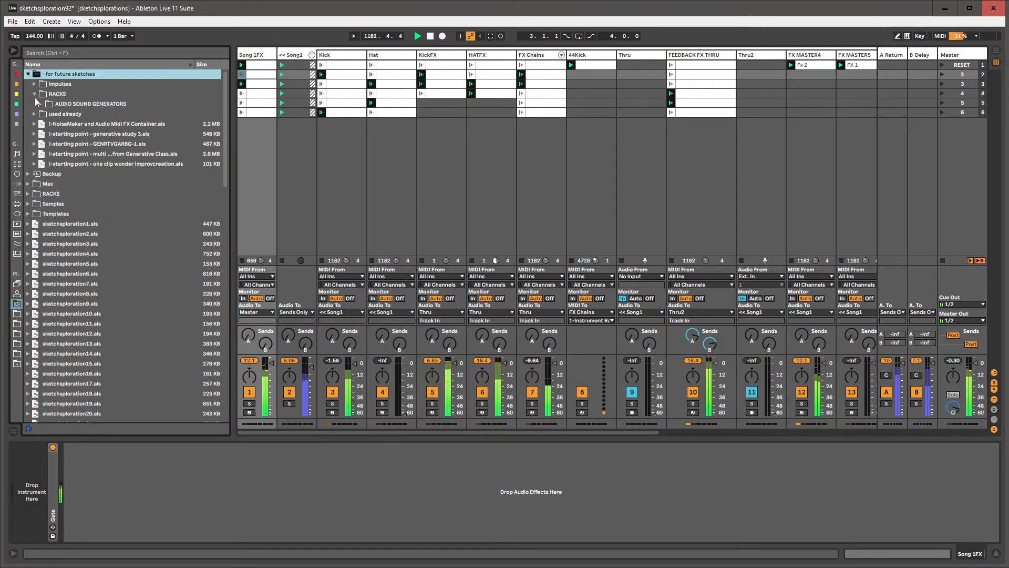
{"action": "left_click", "coordinate": [35, 94]}
{"action": "left_click", "coordinate": [39, 103]}
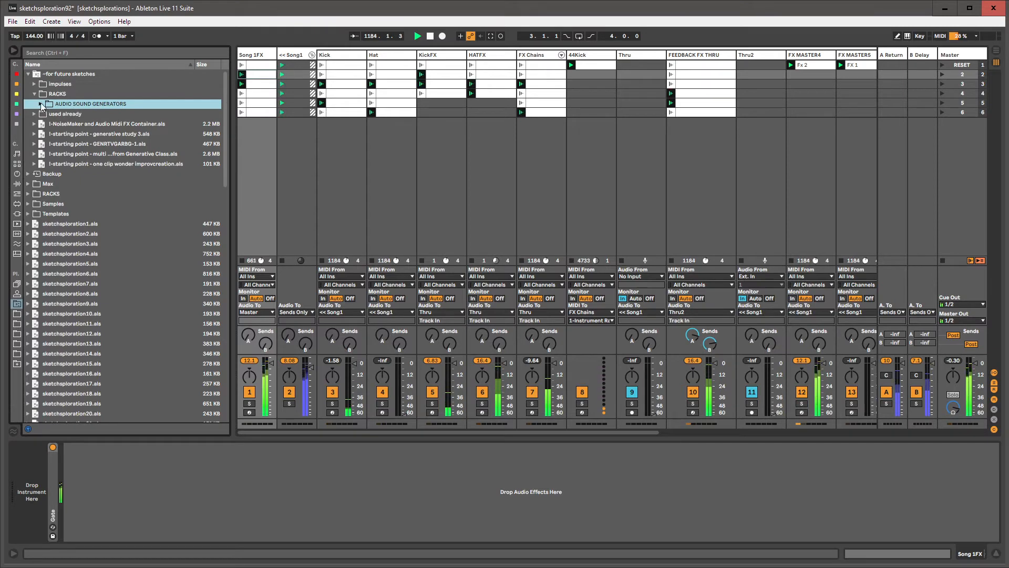
{"action": "left_click", "coordinate": [41, 104]}
{"action": "left_click", "coordinate": [50, 123]}
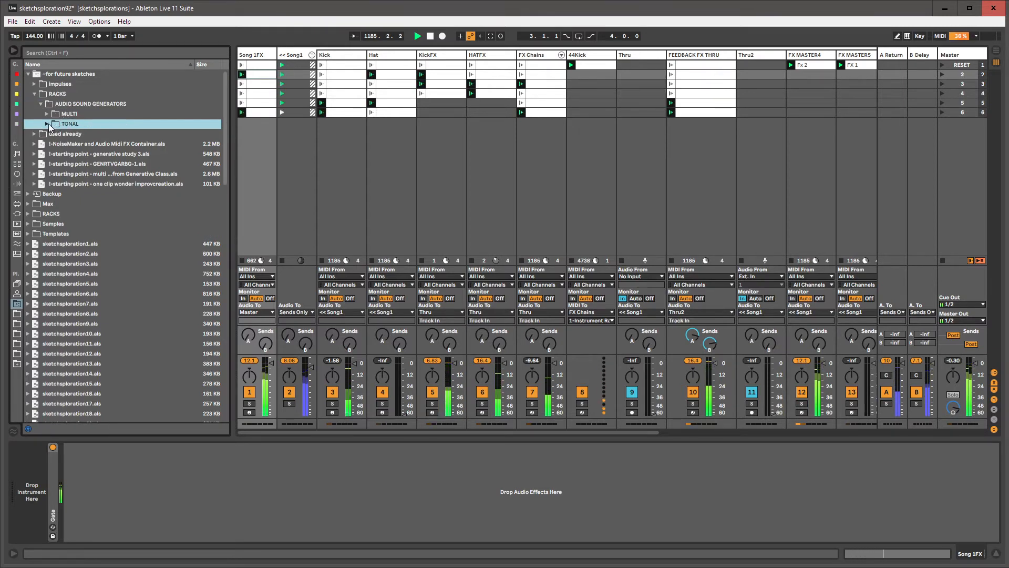
- Delete the empty TONAL folder from the future-sketches AUDIO SOUND GENERATORS folder
{"action": "left_click", "coordinate": [47, 123]}
{"action": "right_click", "coordinate": [57, 126]}
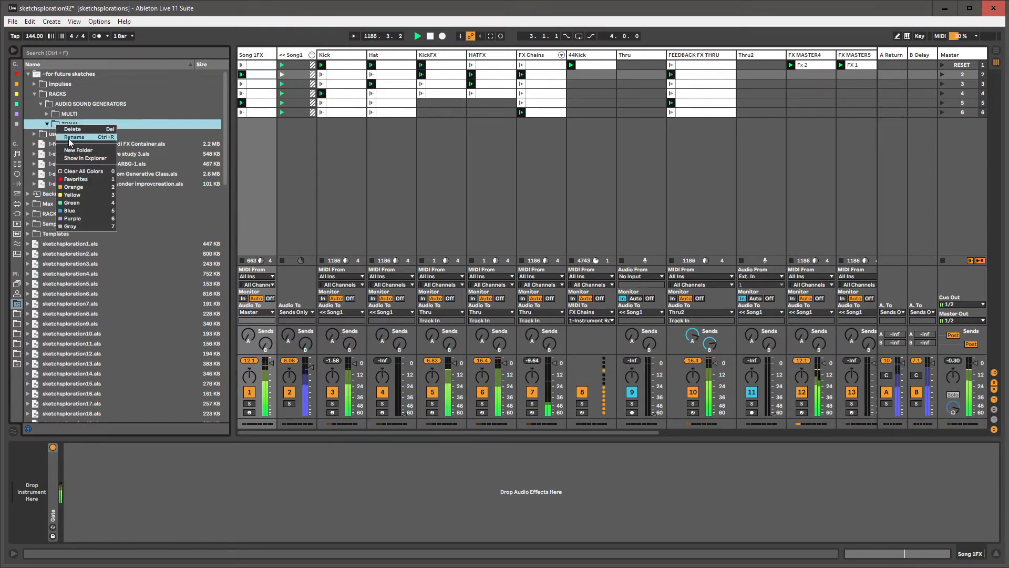
{"action": "left_click", "coordinate": [72, 128]}
{"action": "left_click", "coordinate": [469, 308]}
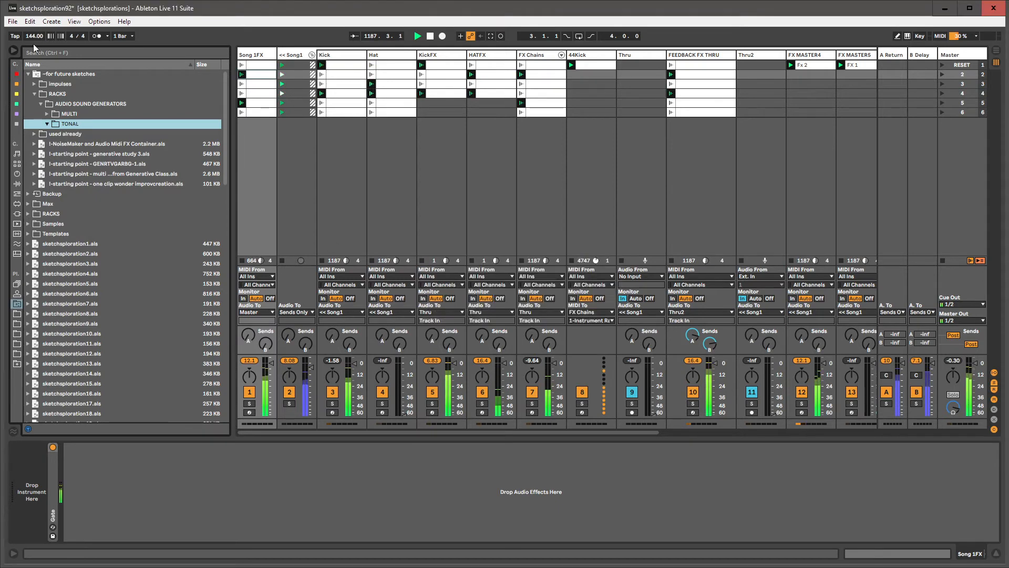
- Add a MIDI track after the tenor sax track and load Buffous.adg from the MULTI folder onto it
{"action": "left_click", "coordinate": [67, 114]}
{"action": "left_click", "coordinate": [47, 114]}
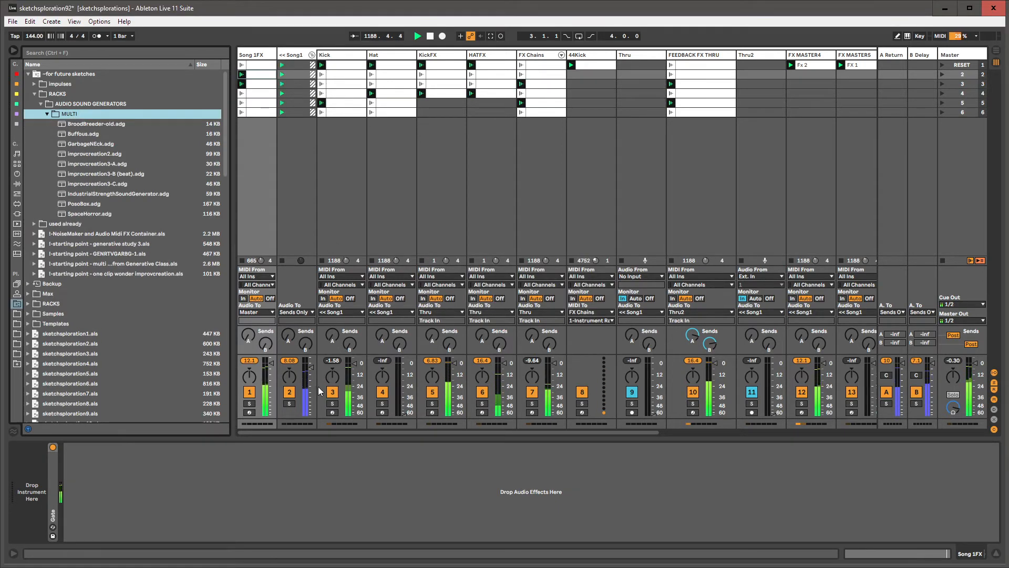
{"action": "left_click_drag", "start_coordinate": [588, 432], "coordinate": [866, 393]}
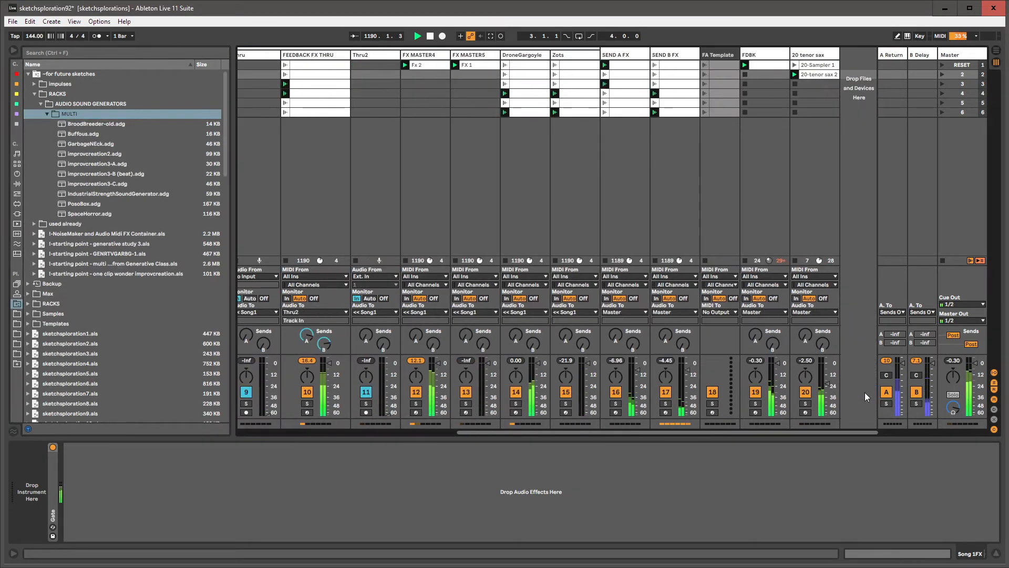
{"action": "left_click", "coordinate": [817, 55]}
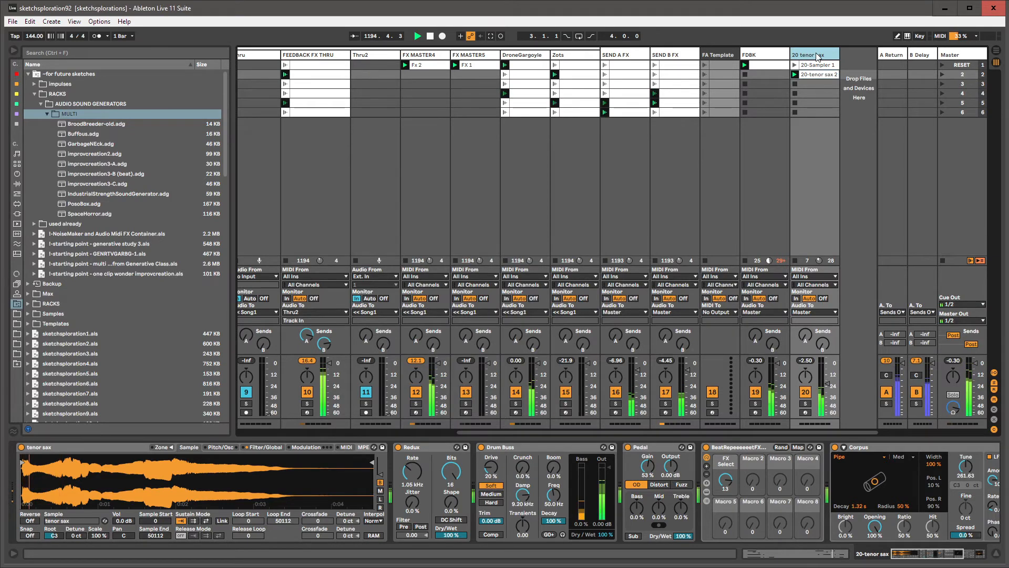
{"action": "key", "text": "ctrl+shift+t"}
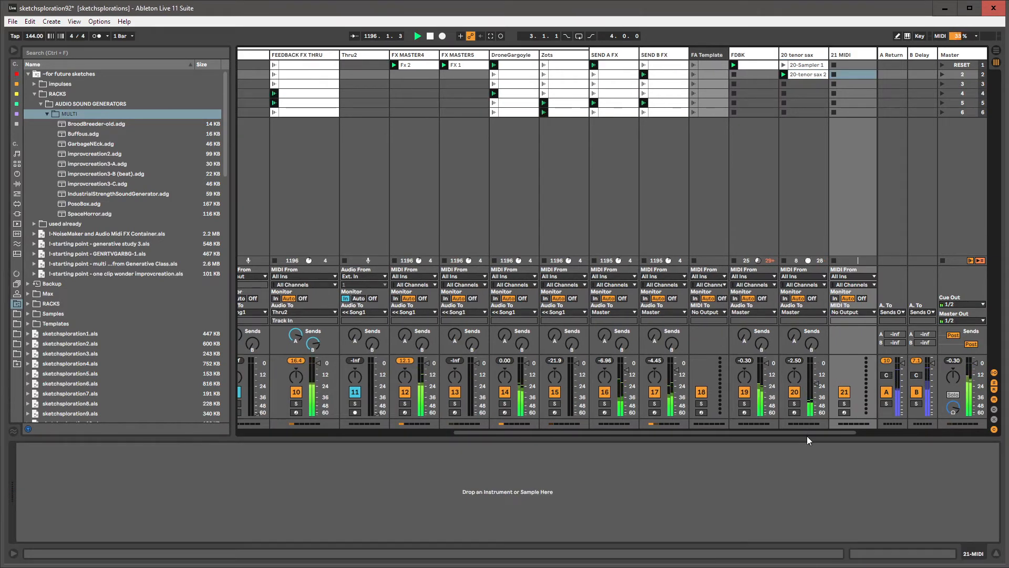
{"action": "left_click_drag", "start_coordinate": [806, 433], "coordinate": [866, 430]}
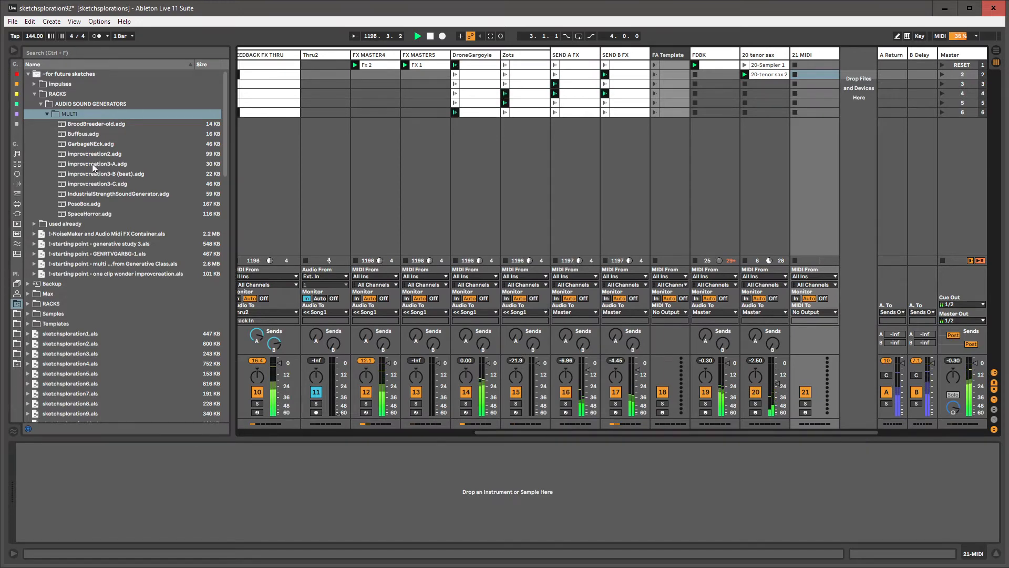
{"action": "left_click", "coordinate": [81, 133]}
{"action": "left_click_drag", "start_coordinate": [706, 96], "coordinate": [808, 53]}
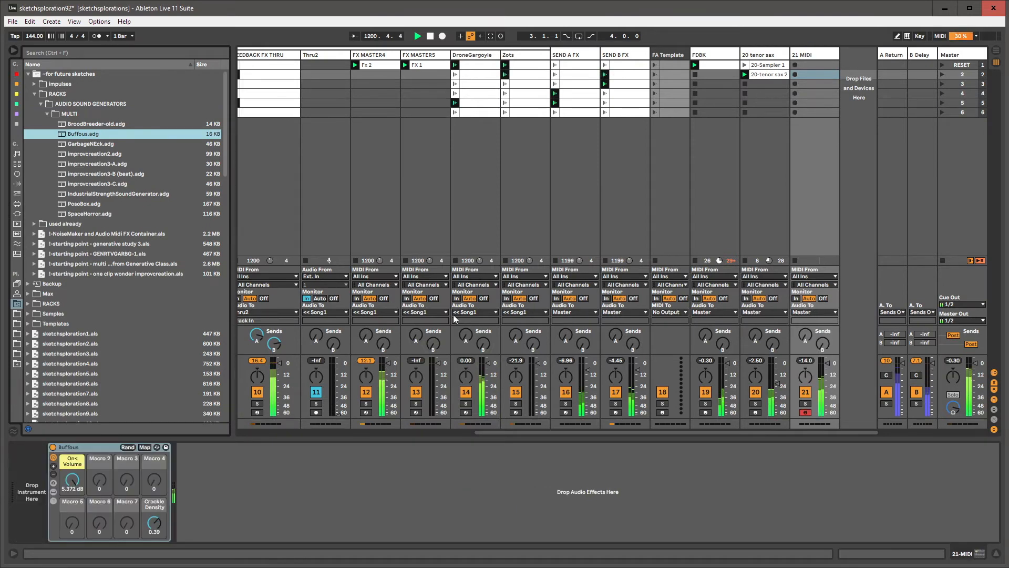
- Rename the new MIDI track Buffos and lower the Buffous rack's Volume macro to about -4.7 dB
{"action": "left_click_drag", "start_coordinate": [75, 482], "coordinate": [75, 526]}
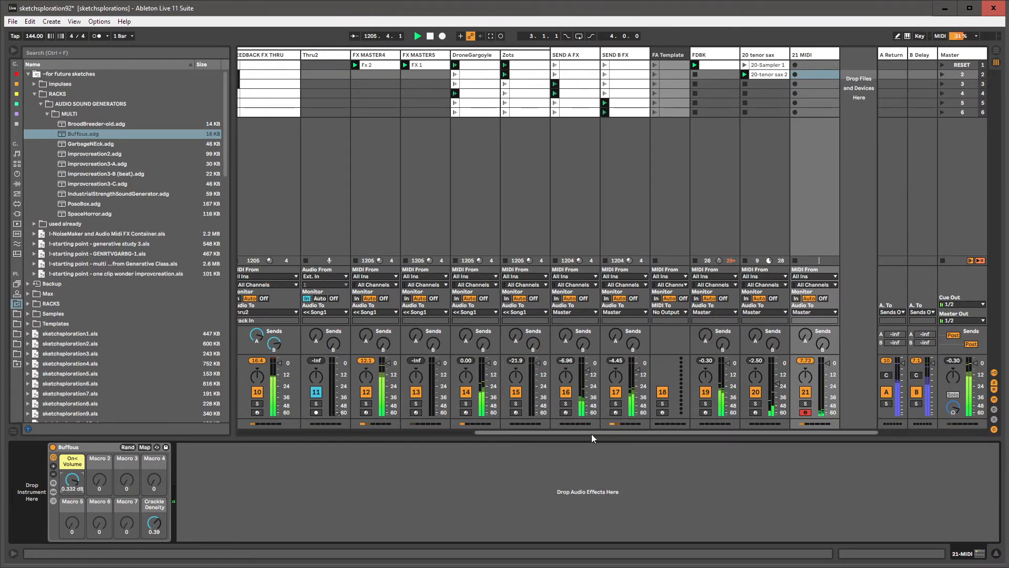
{"action": "left_click_drag", "start_coordinate": [591, 433], "coordinate": [712, 456]}
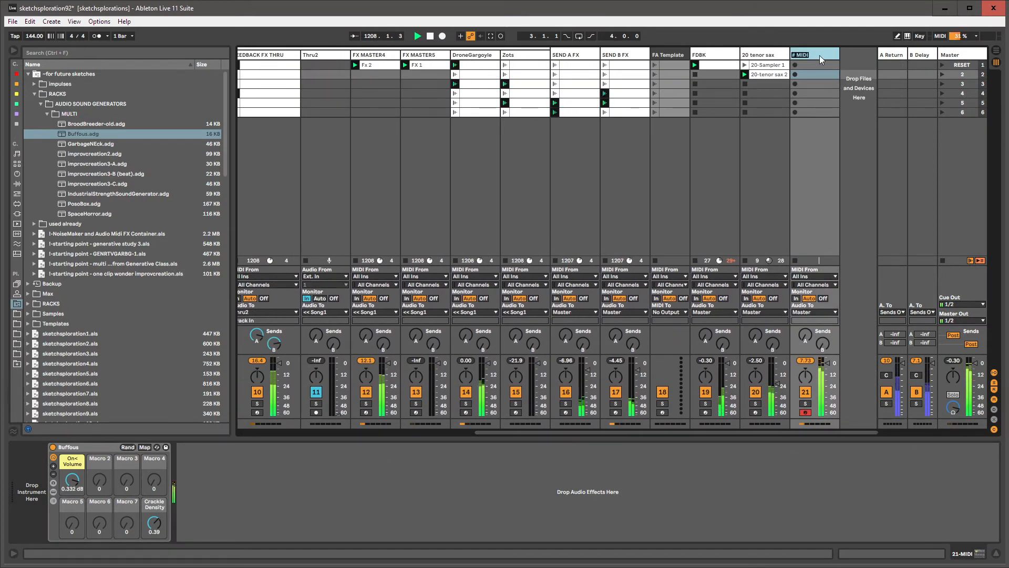
{"action": "type", "text": "s"}
{"action": "key", "text": "Return"}
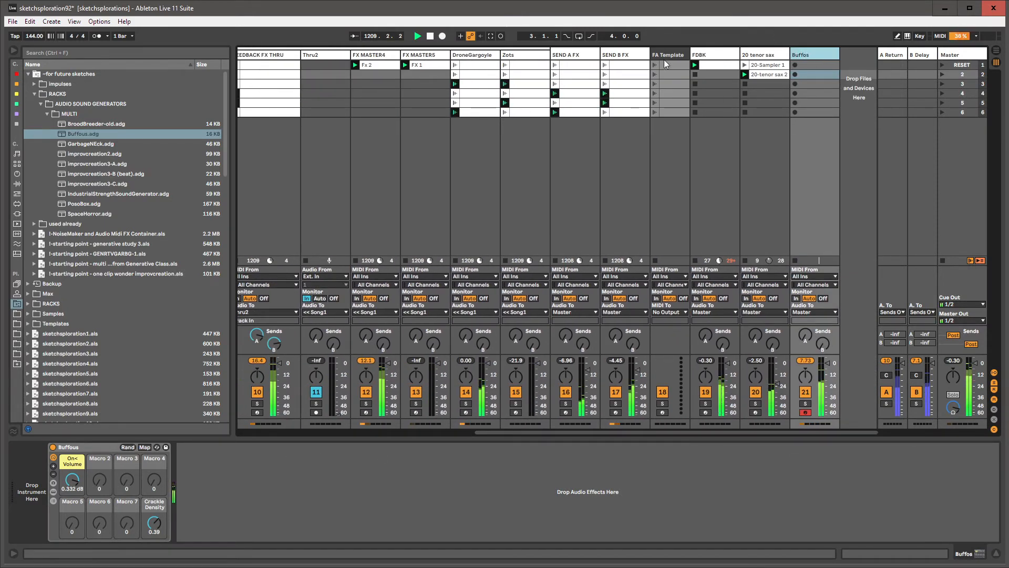
{"action": "left_click_drag", "start_coordinate": [73, 481], "coordinate": [72, 489]}
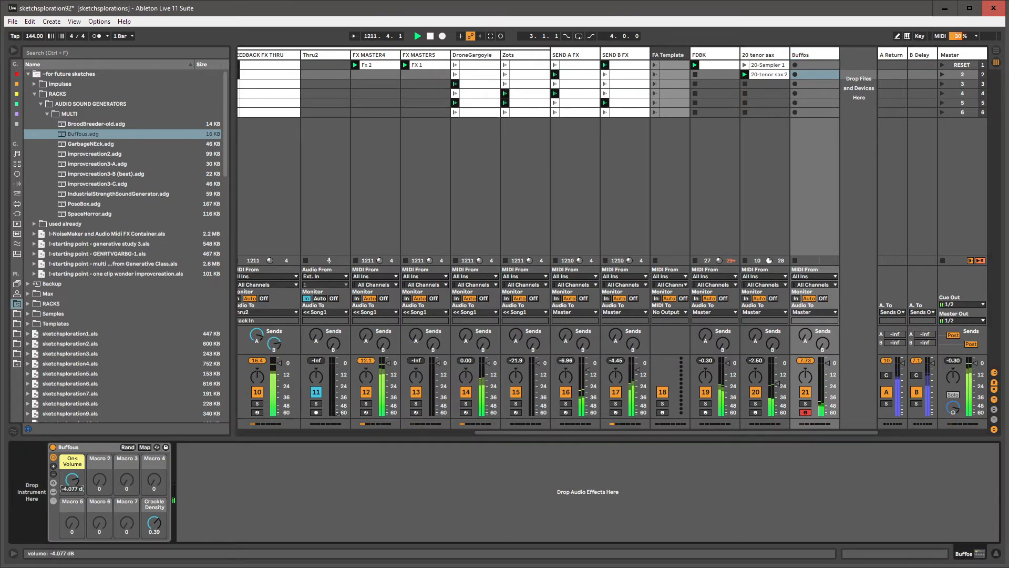
- Move Buffous.adg into the main RACKS > AUDIO SOUND GENERATORS > MULTI folder and collapse the RACKS folder
{"action": "left_click", "coordinate": [73, 135]}
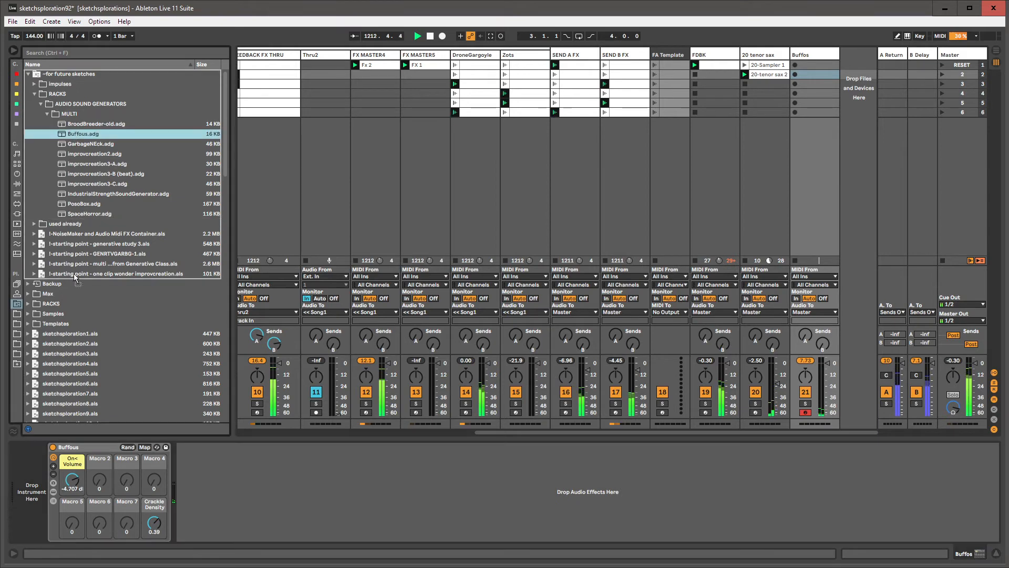
{"action": "left_click", "coordinate": [57, 306]}
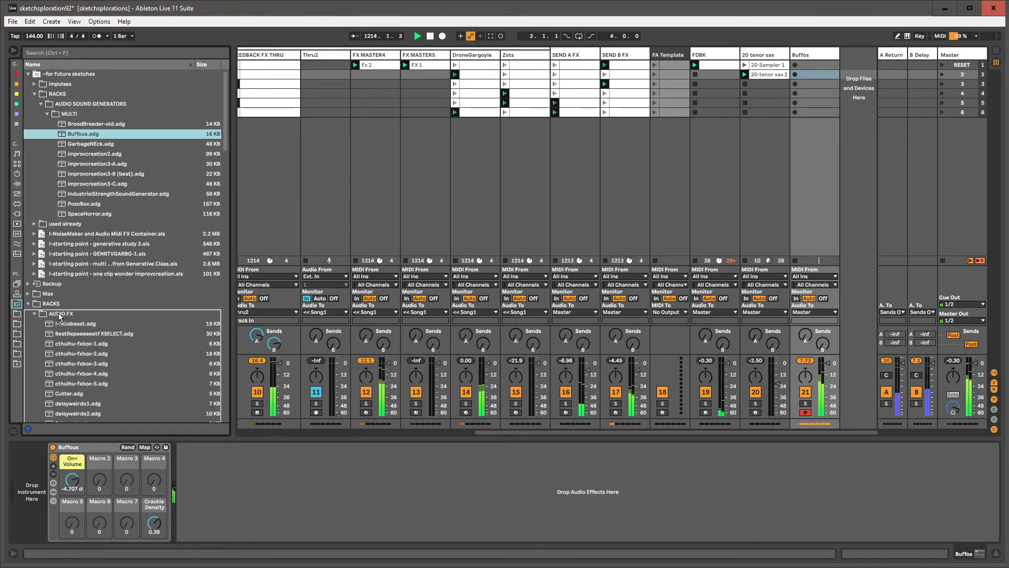
{"action": "mouse_move", "coordinate": [34, 315]}
{"action": "left_mouse_down"}
{"action": "mouse_move", "coordinate": [37, 294]}
{"action": "mouse_move", "coordinate": [68, 426]}
{"action": "mouse_move", "coordinate": [51, 306]}
{"action": "left_mouse_up"}
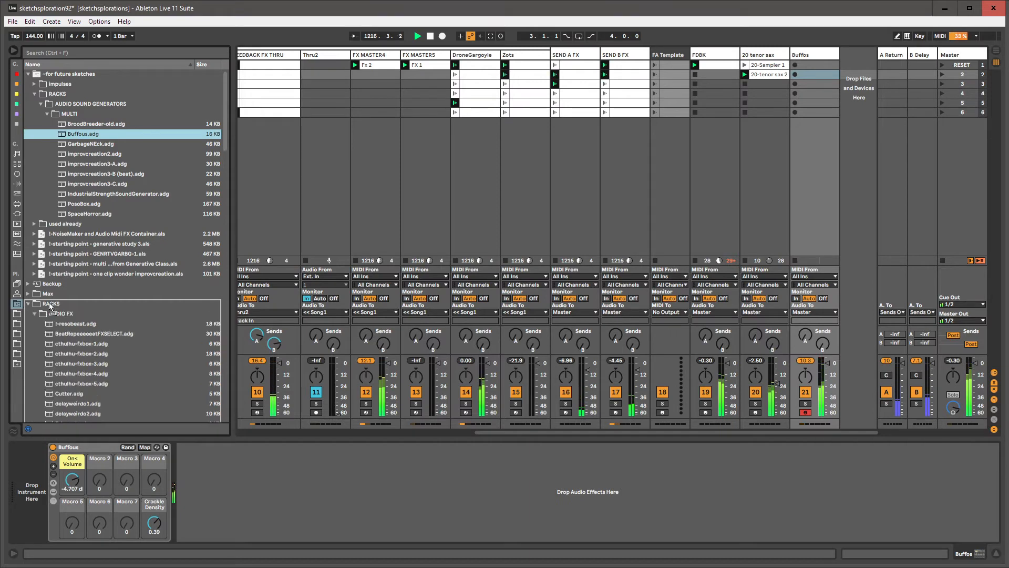
{"action": "left_click_drag", "start_coordinate": [71, 419], "coordinate": [67, 356]}
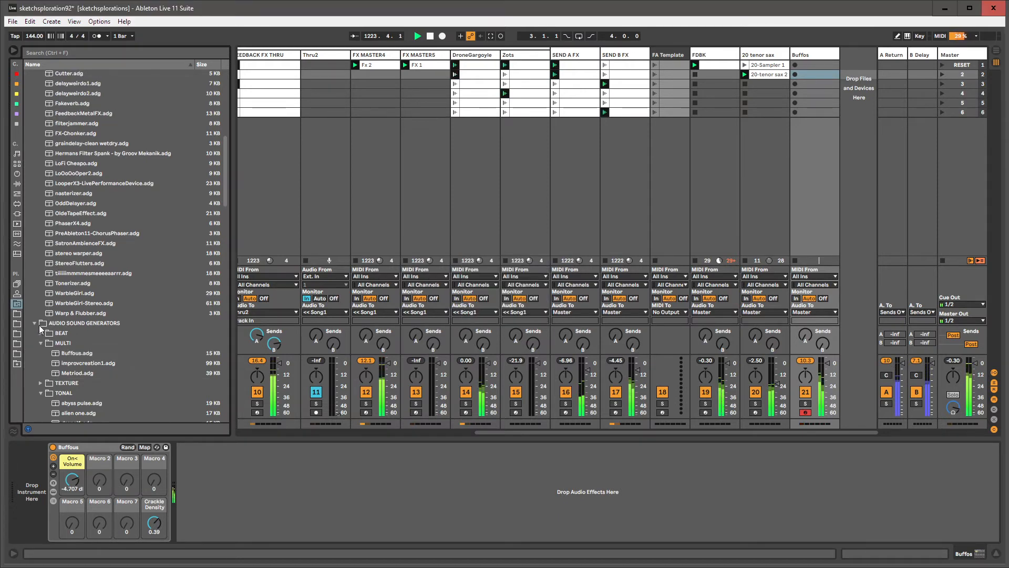
{"action": "left_click", "coordinate": [35, 323]}
{"action": "left_click_drag", "start_coordinate": [226, 180], "coordinate": [223, 131]}
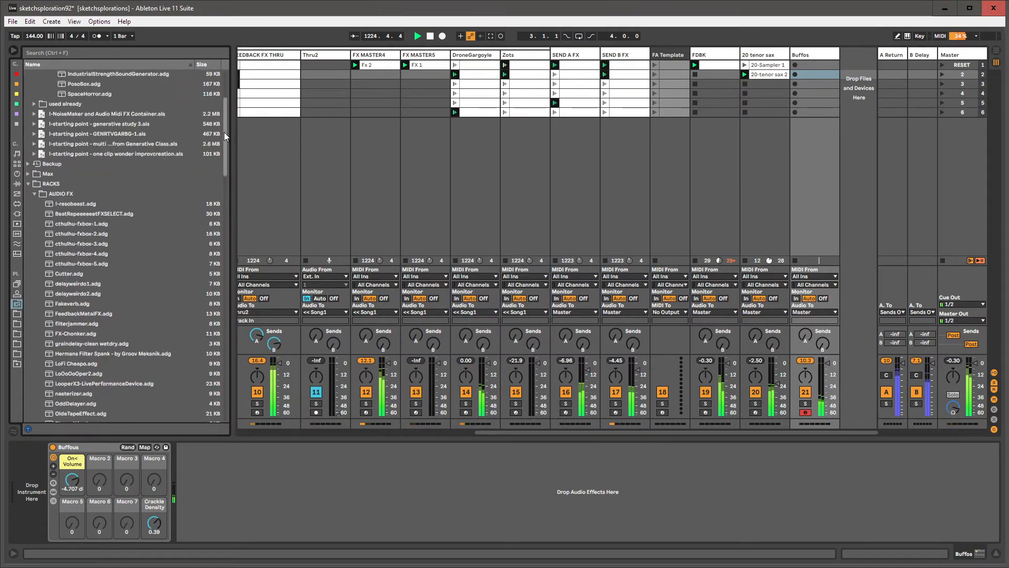
{"action": "left_click", "coordinate": [28, 195]}
- Add a Spectral Resonator after the Buffous rack and lower its Freq
{"action": "left_click", "coordinate": [15, 125]}
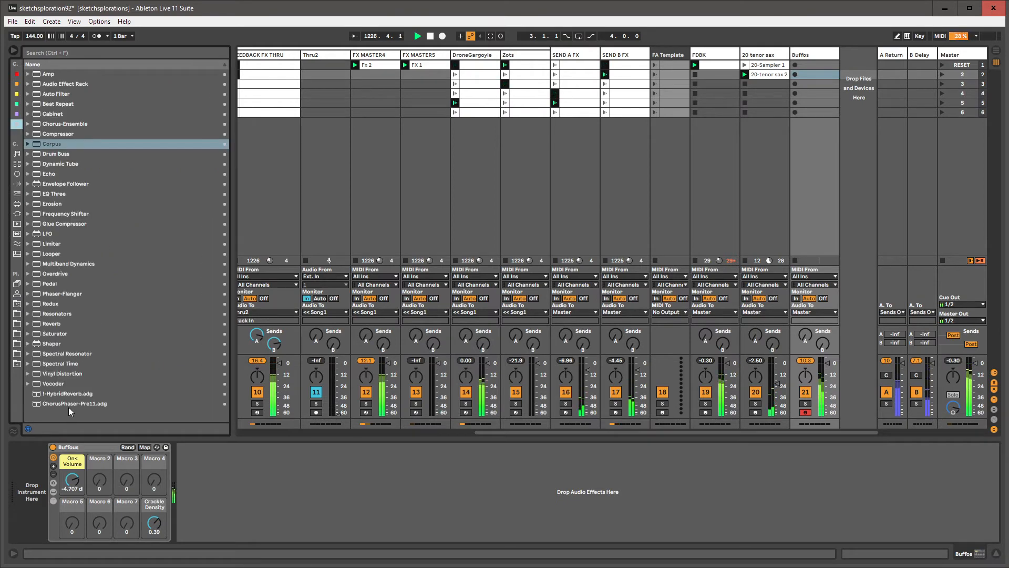
{"action": "left_click", "coordinate": [61, 355]}
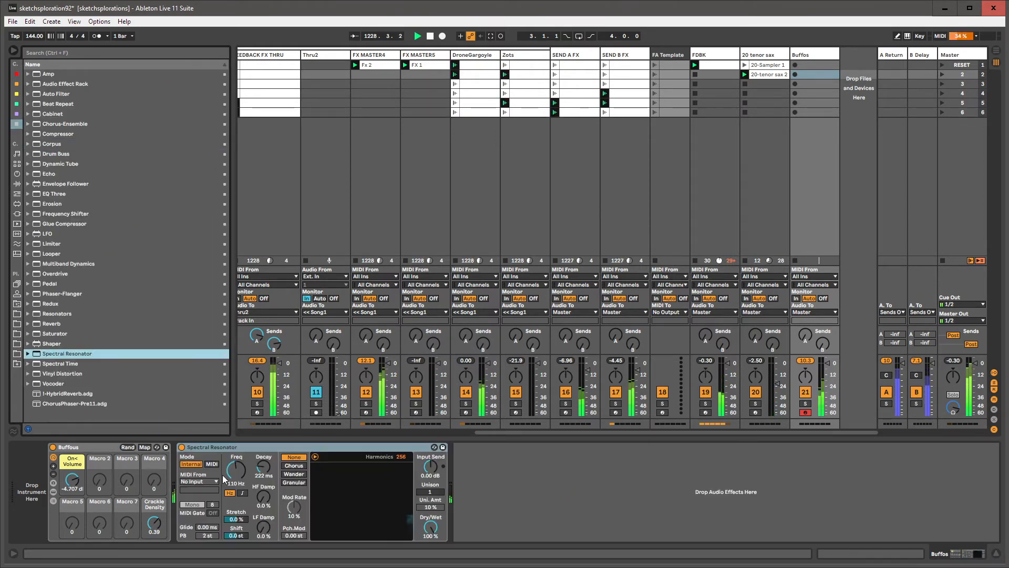
{"action": "left_click_drag", "start_coordinate": [237, 467], "coordinate": [236, 470]}
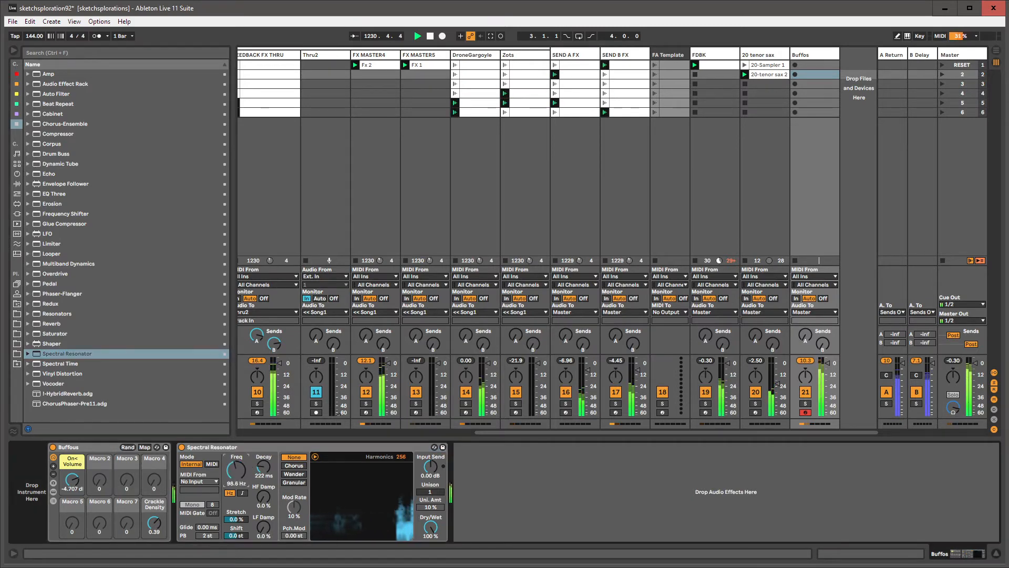
- Create a clip in the first Buffos slot, launch it and set its loop length to 1.3.0
{"action": "double_click", "coordinate": [821, 68]}
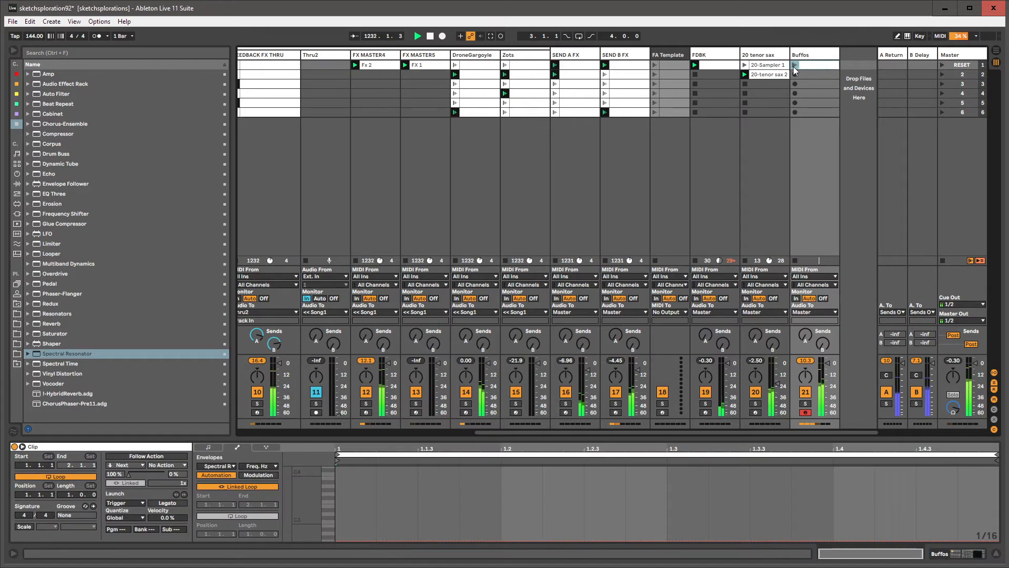
{"action": "left_click", "coordinate": [796, 65]}
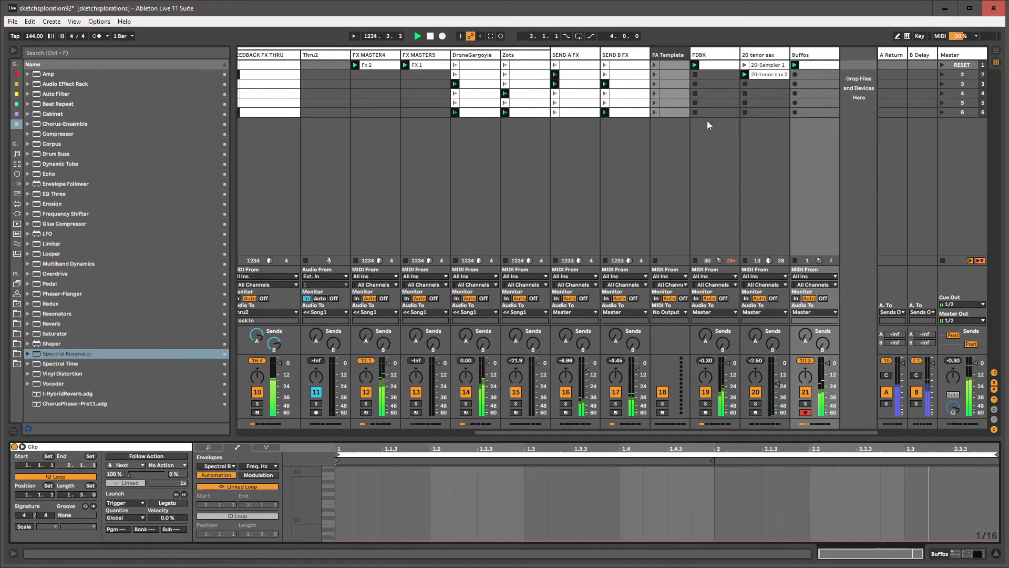
{"action": "left_click", "coordinate": [807, 55]}
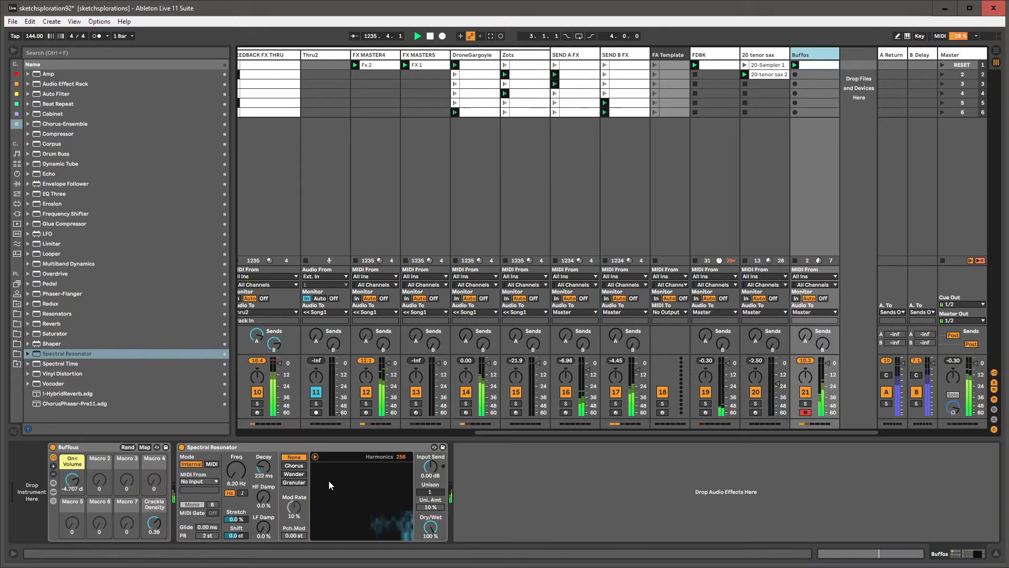
- Record sweeps of the Spectral Resonator's Freq as automation in the 1.3.0 Buffos clip
{"action": "mouse_move", "coordinate": [236, 470]}
{"action": "left_mouse_down"}
{"action": "mouse_move", "coordinate": [236, 409]}
{"action": "mouse_move", "coordinate": [236, 473]}
{"action": "mouse_move", "coordinate": [236, 451]}
{"action": "left_mouse_up"}
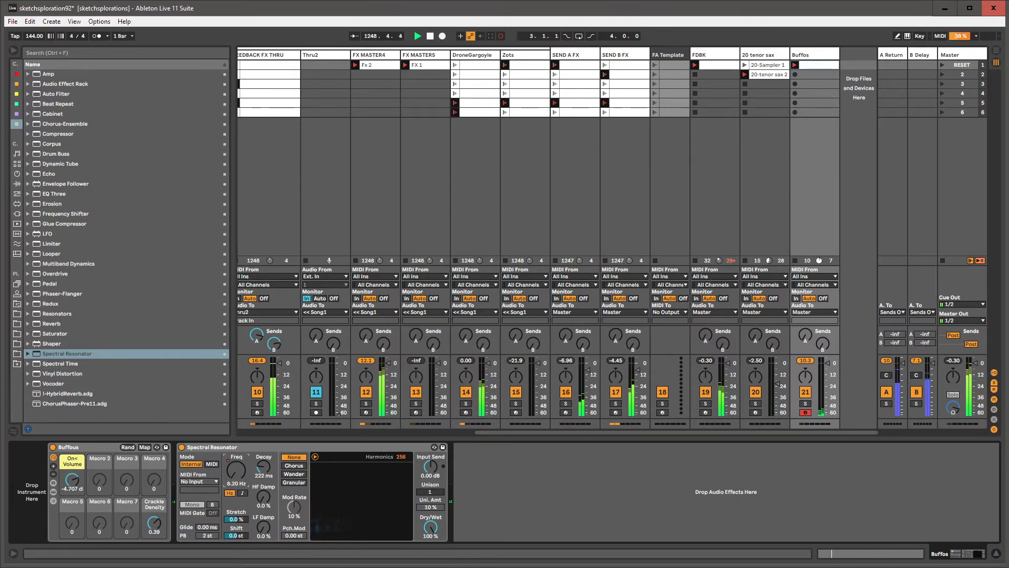
{"action": "left_click_drag", "start_coordinate": [236, 441], "coordinate": [230, 479]}
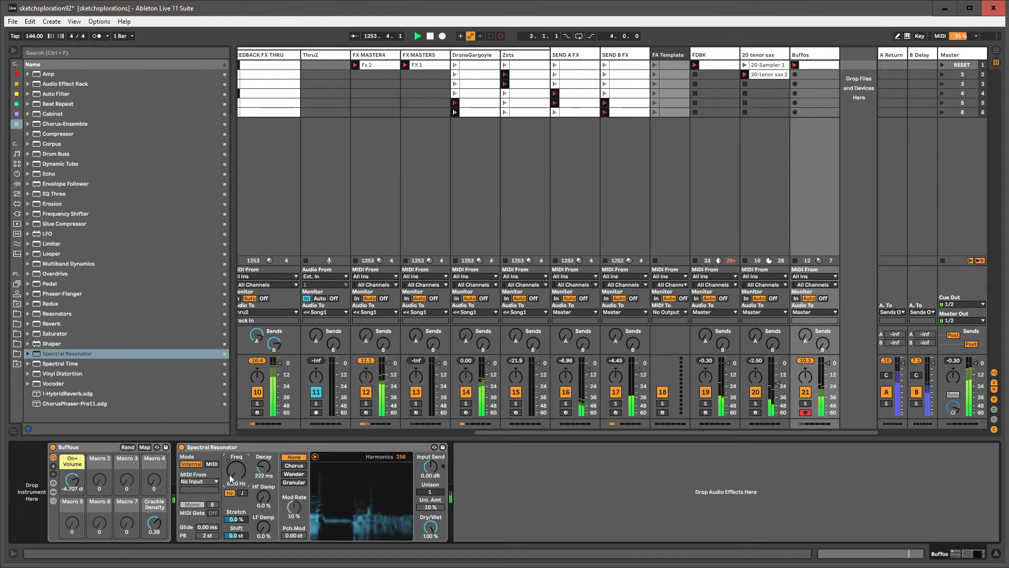
{"action": "key", "text": "shift+Tab"}
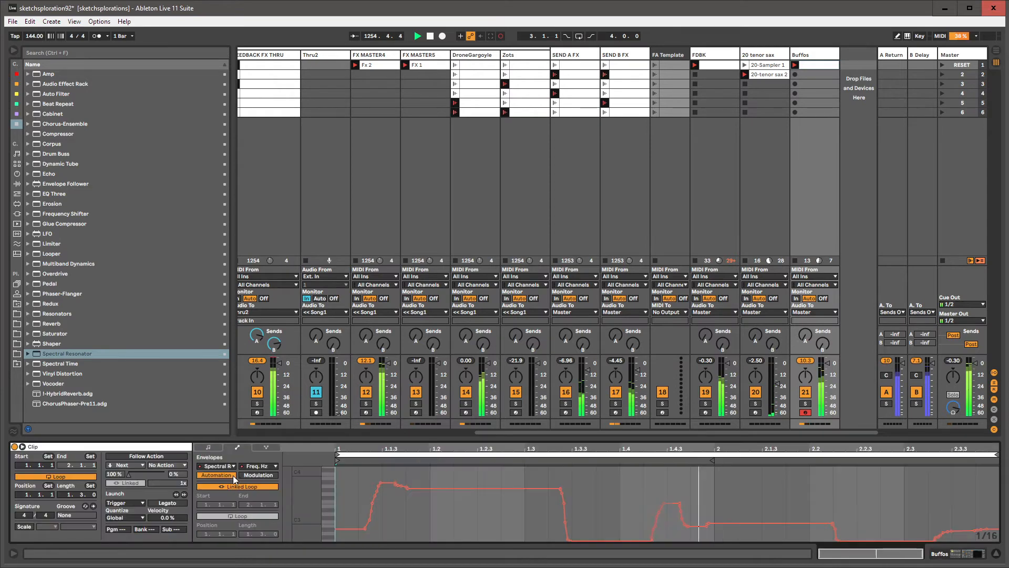
- Select the Buffos clip's Freq envelope and set the clip's loop length to 6.3.0
{"action": "left_click", "coordinate": [435, 536]}
{"action": "key", "text": "ctrl+a"}
{"action": "right_click", "coordinate": [435, 535]}
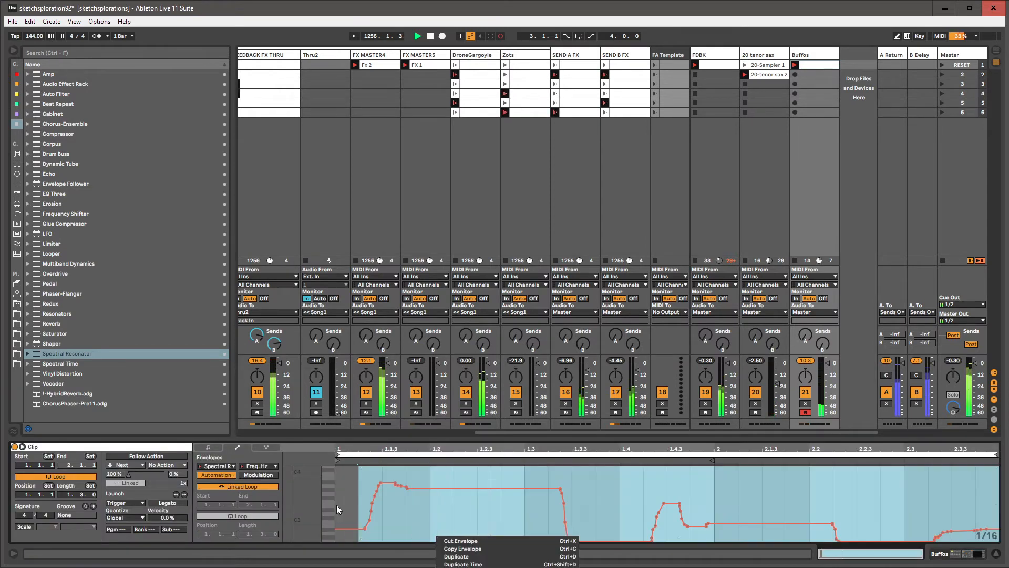
{"action": "left_click", "coordinate": [462, 567]}
{"action": "left_click_drag", "start_coordinate": [62, 498], "coordinate": [62, 486]}
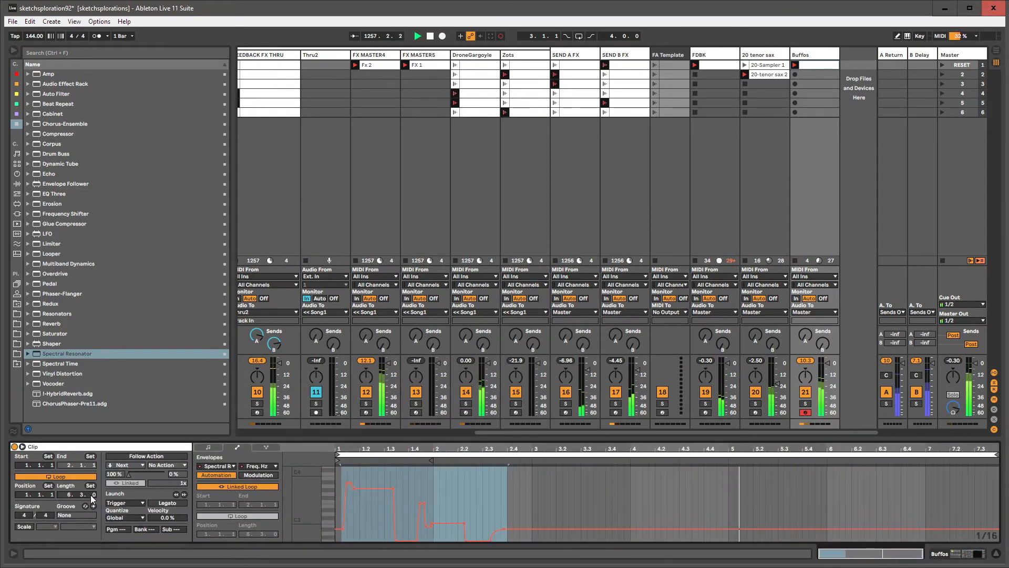
- Record new Spectral Resonator Freq automation across the 6.3.0 loop and check the clip's envelope
{"action": "key", "text": "shift+Tab"}
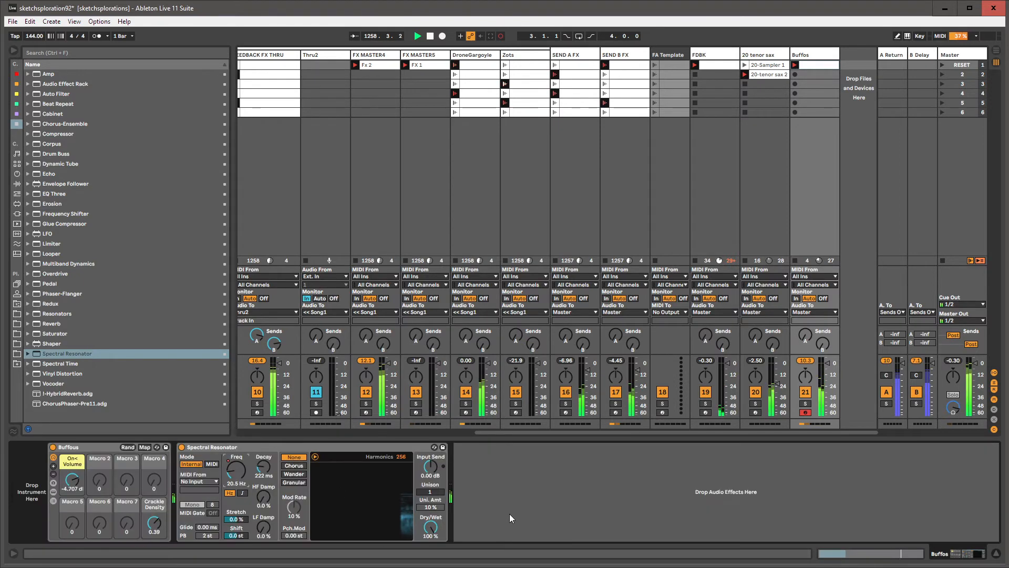
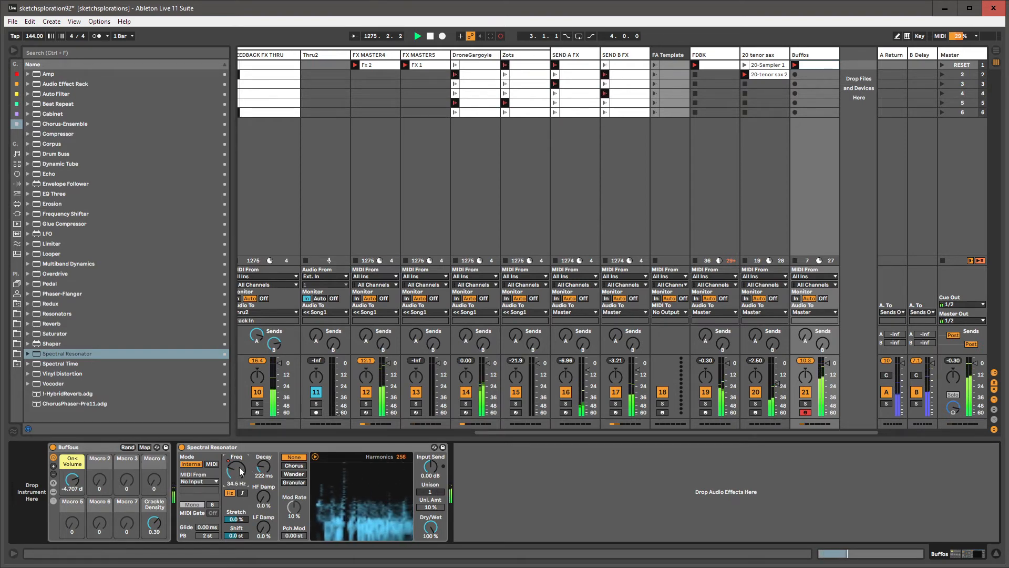
{"action": "key", "text": "shift+Tab"}
{"action": "left_click", "coordinate": [481, 493]}
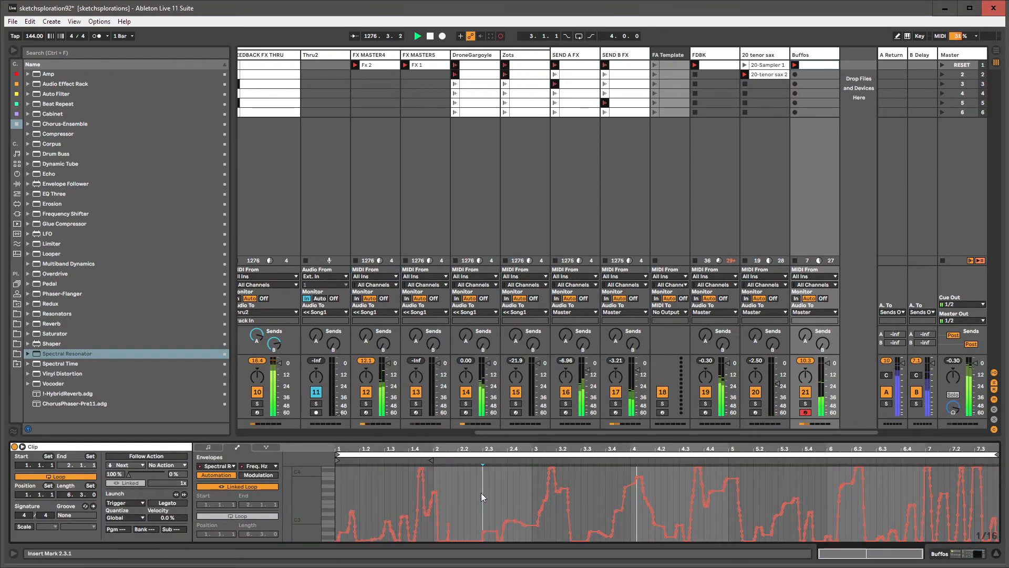
{"action": "key", "text": "shift+Tab"}
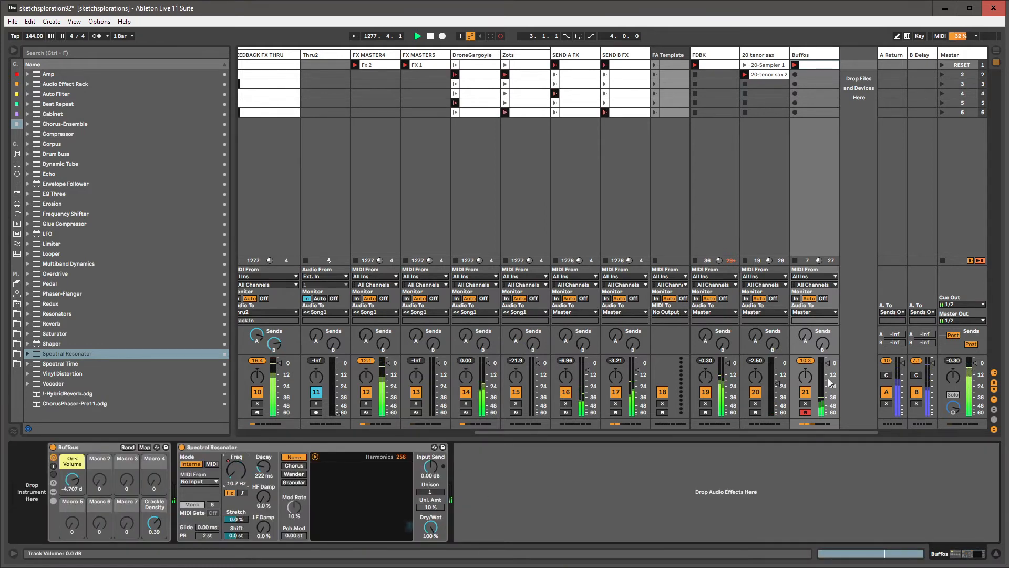
- Disarm the Buffos track, record Spectral Resonator Dry/Wet automation in its clip and select that whole envelope
{"action": "left_click", "coordinate": [805, 413]}
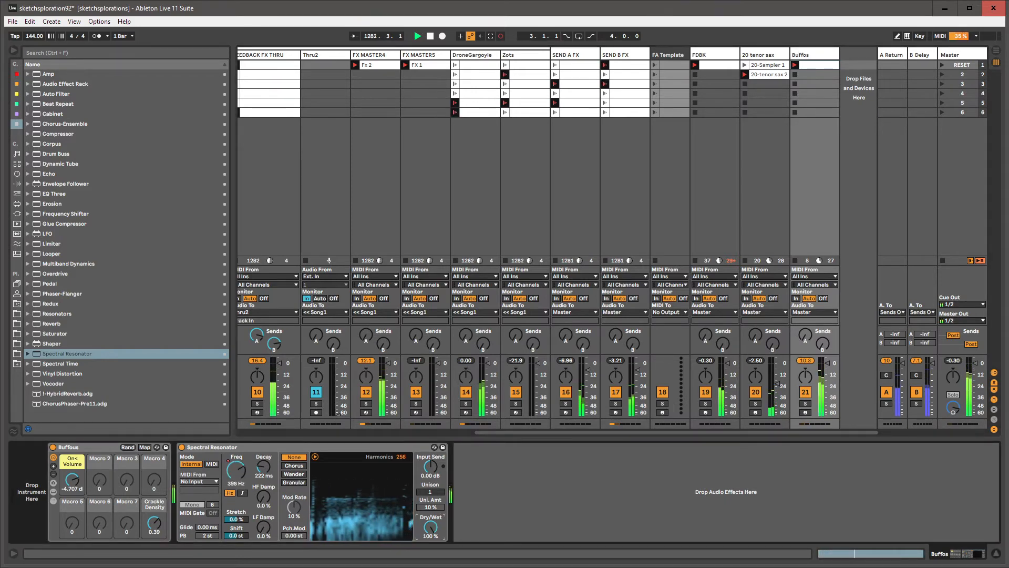
{"action": "left_click_drag", "start_coordinate": [439, 526], "coordinate": [439, 553]}
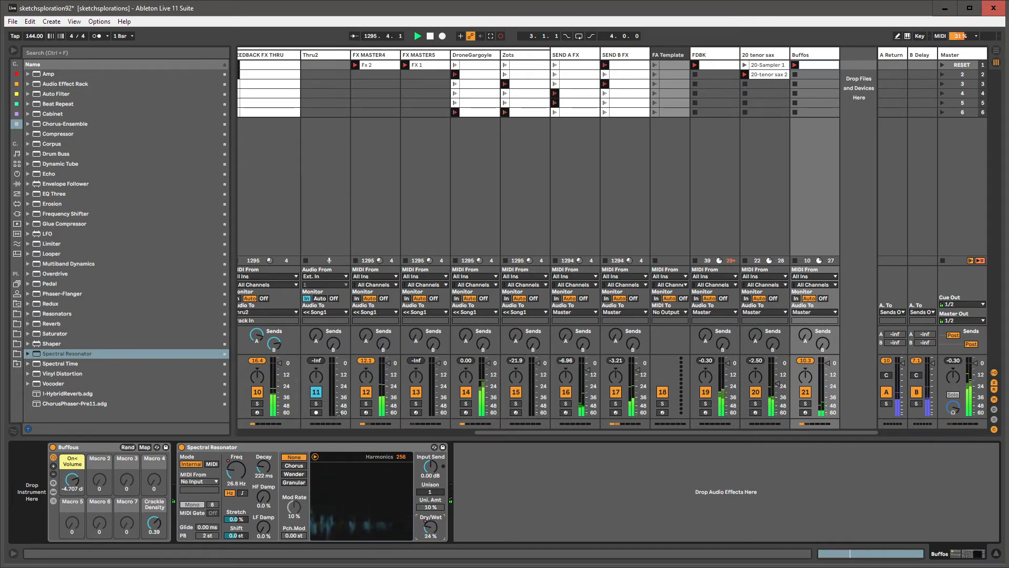
{"action": "key", "text": "shift+Tab"}
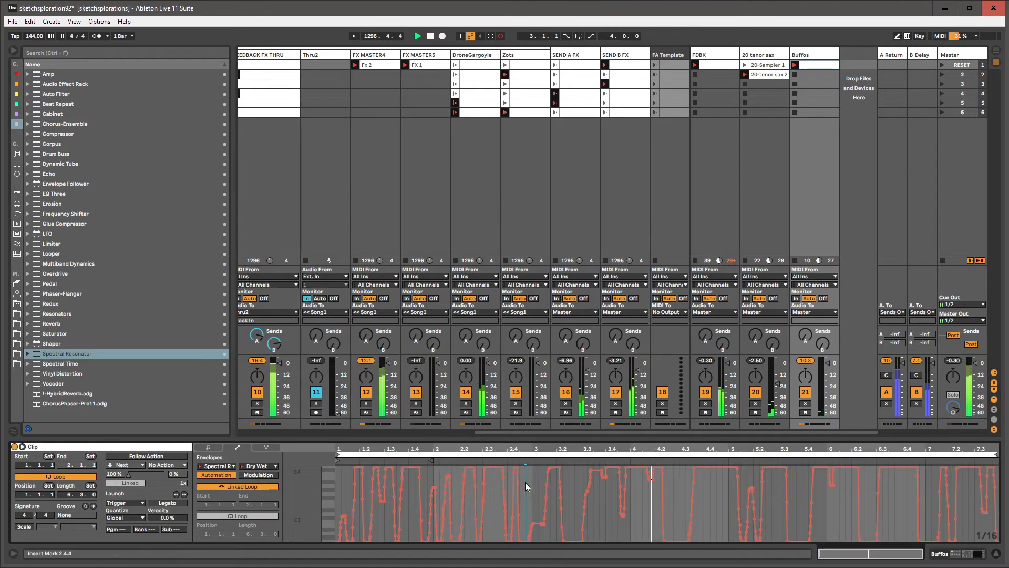
{"action": "key", "text": "ctrl+a"}
{"action": "key", "text": "shift+Tab"}
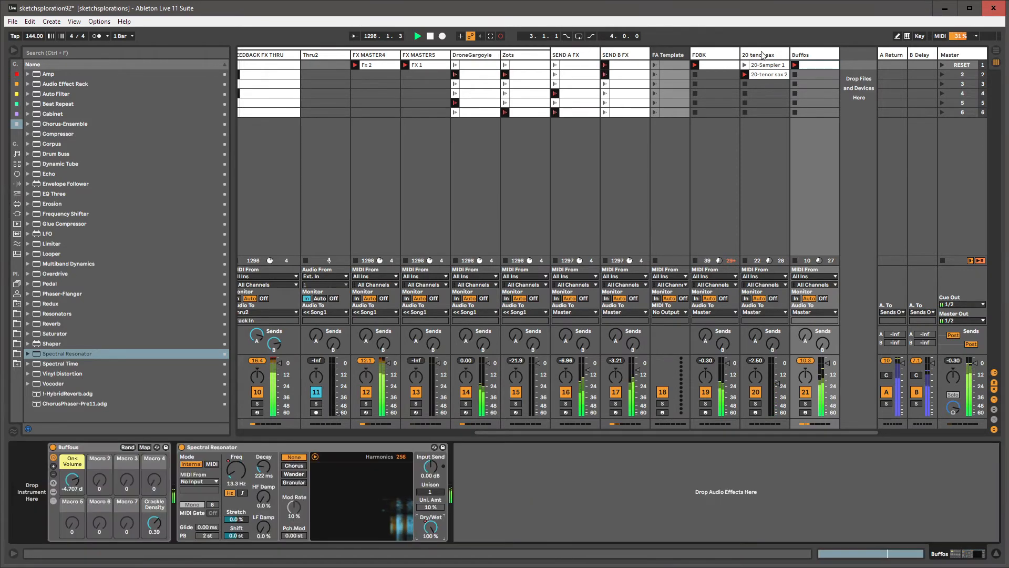
- Audition the Buffos Spectral Resonator's modulation modes, settle on Granular and record sweeps of Stretch as automation
{"action": "left_click", "coordinate": [818, 56]}
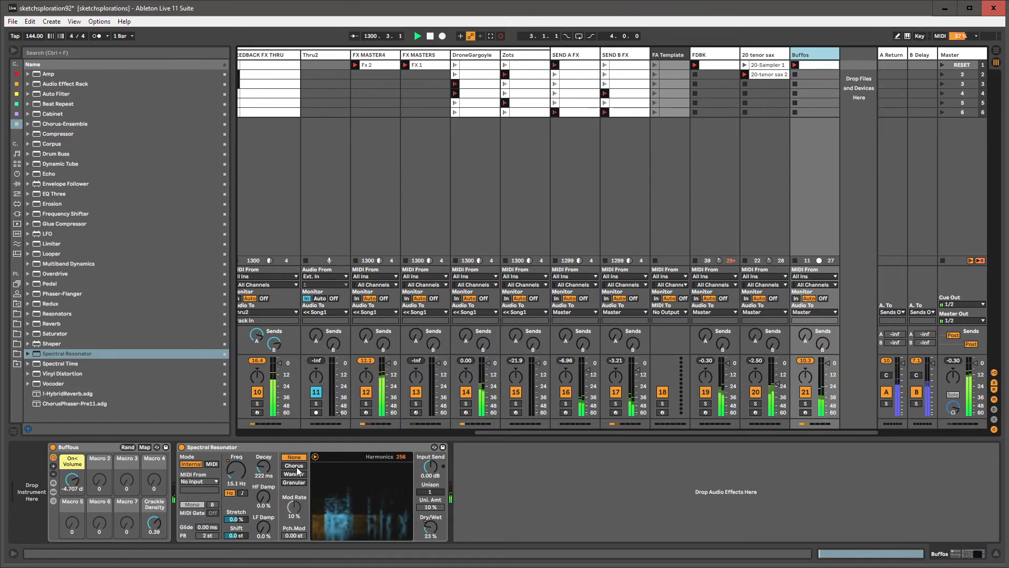
{"action": "left_click", "coordinate": [303, 482]}
{"action": "left_click", "coordinate": [297, 458]}
{"action": "left_click", "coordinate": [297, 467]}
{"action": "left_click", "coordinate": [298, 474]}
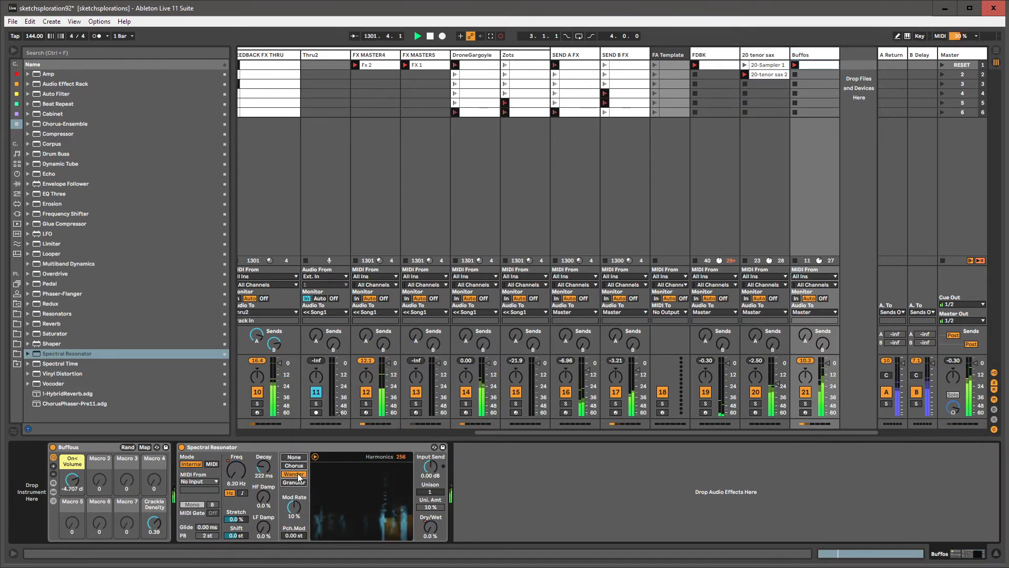
{"action": "left_click", "coordinate": [297, 457]}
{"action": "left_click", "coordinate": [297, 467]}
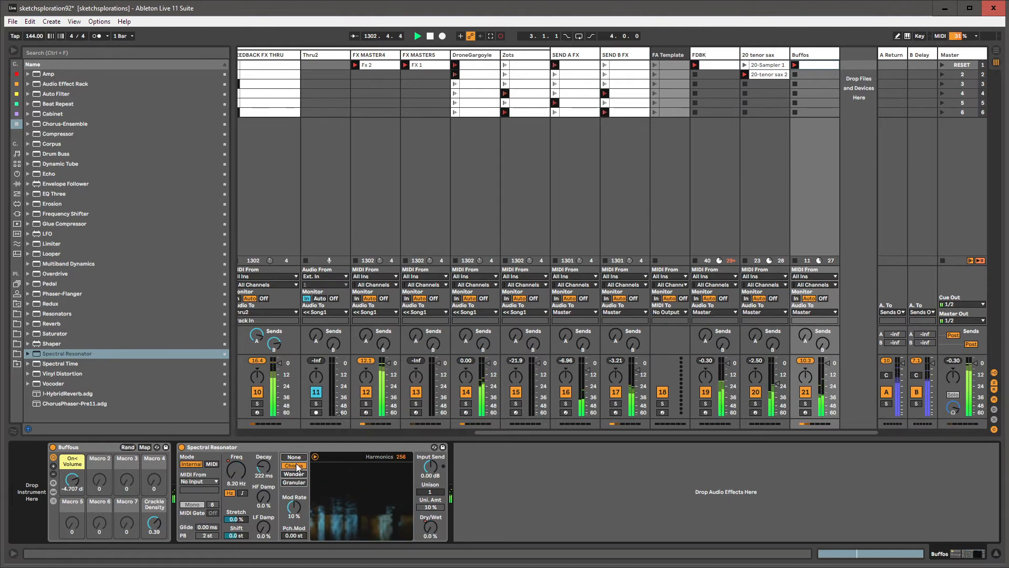
{"action": "left_click", "coordinate": [298, 483]}
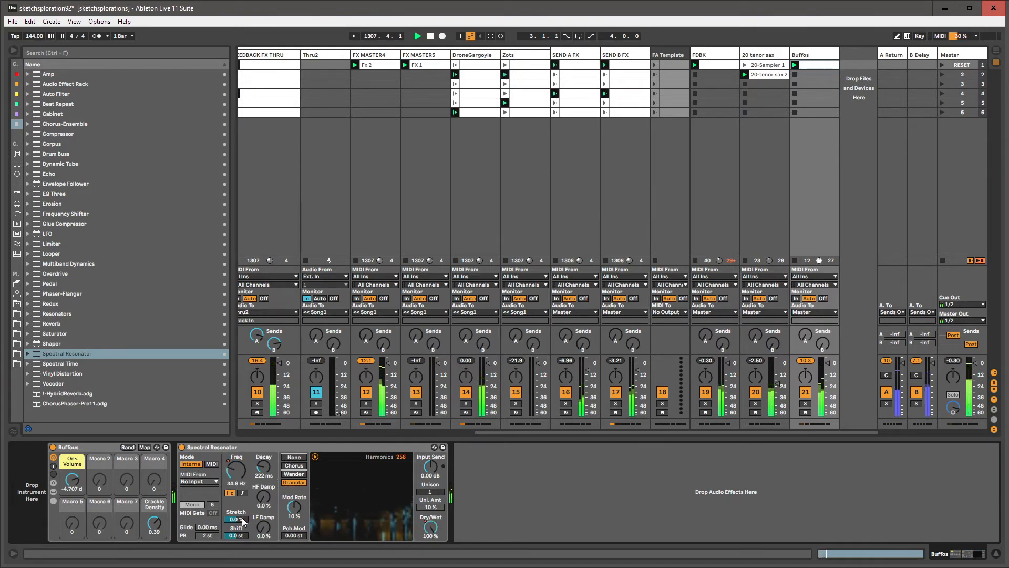
{"action": "left_click_drag", "start_coordinate": [243, 520], "coordinate": [243, 549]}
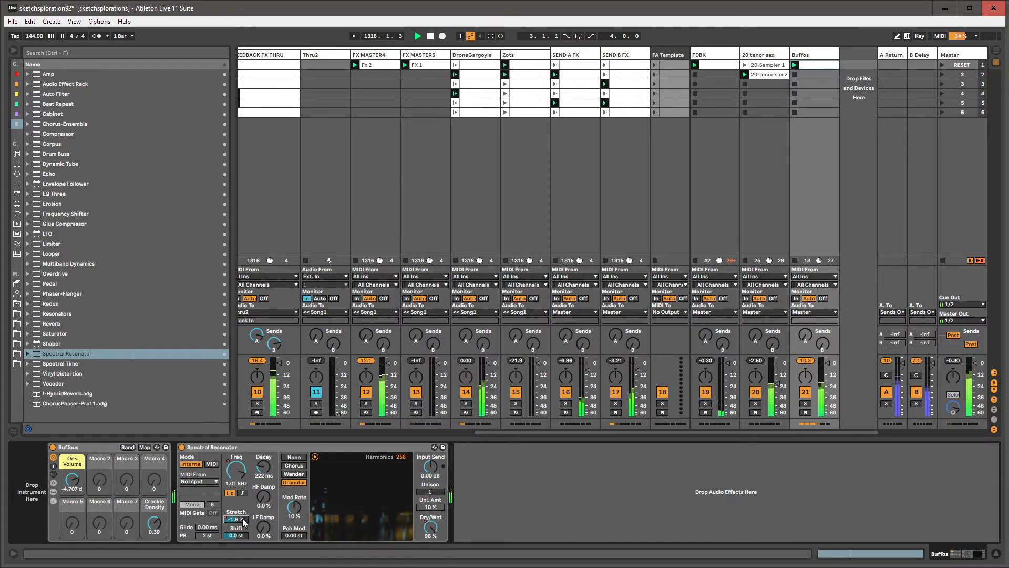
- Add a Compressor after the Buffos Spectral Resonator and sidechain it from Song 1FX, Post FX, with an 11.6 dB sidechain gain
{"action": "left_click", "coordinate": [47, 133]}
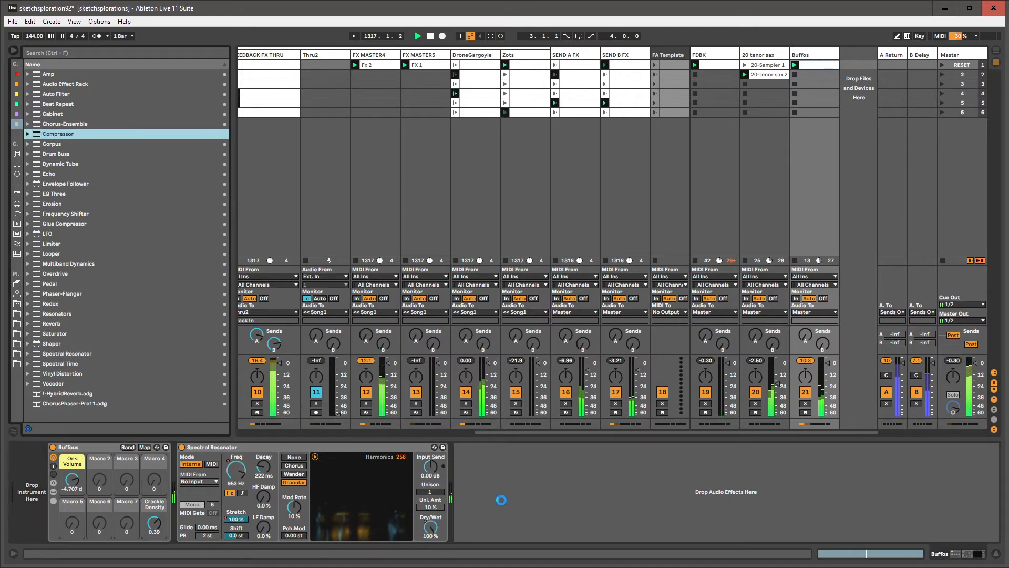
{"action": "left_click", "coordinate": [468, 446]}
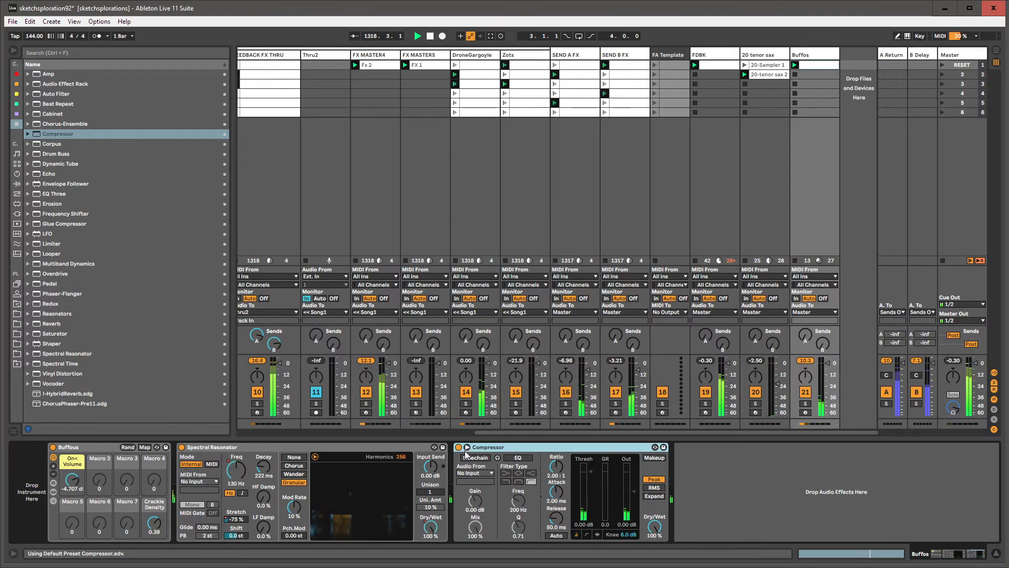
{"action": "left_click", "coordinate": [469, 459]}
{"action": "left_click", "coordinate": [469, 474]}
{"action": "left_click", "coordinate": [469, 482]}
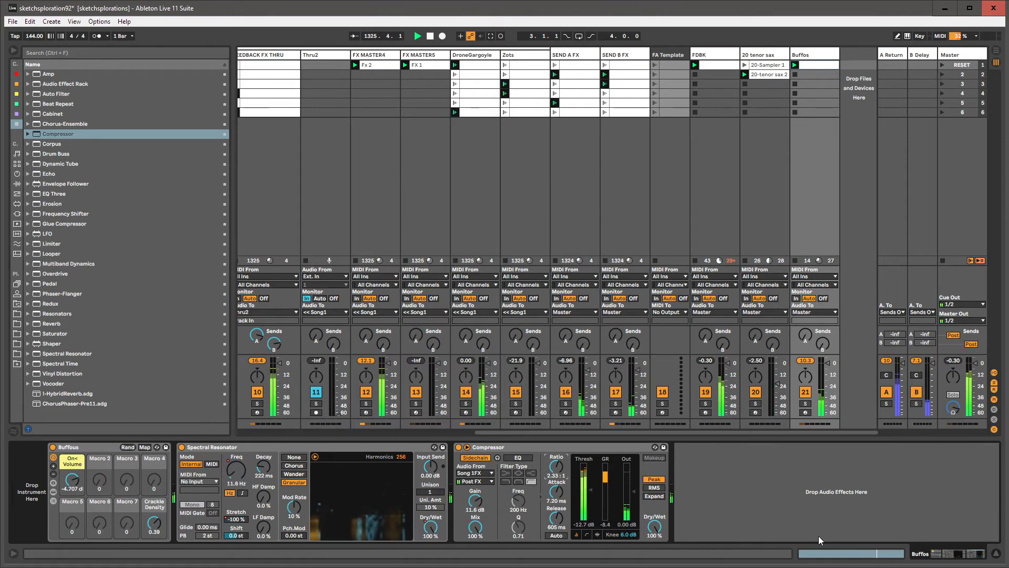
- Add an EQ Eight at the end of the 20 tenor sax track's device chain
{"action": "left_click", "coordinate": [756, 54]}
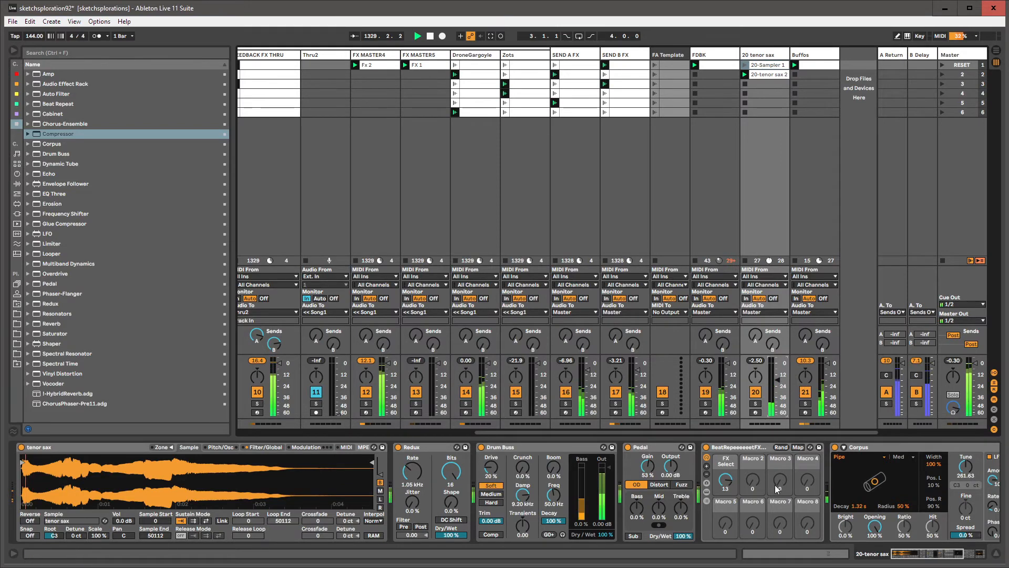
{"action": "left_click", "coordinate": [908, 561]}
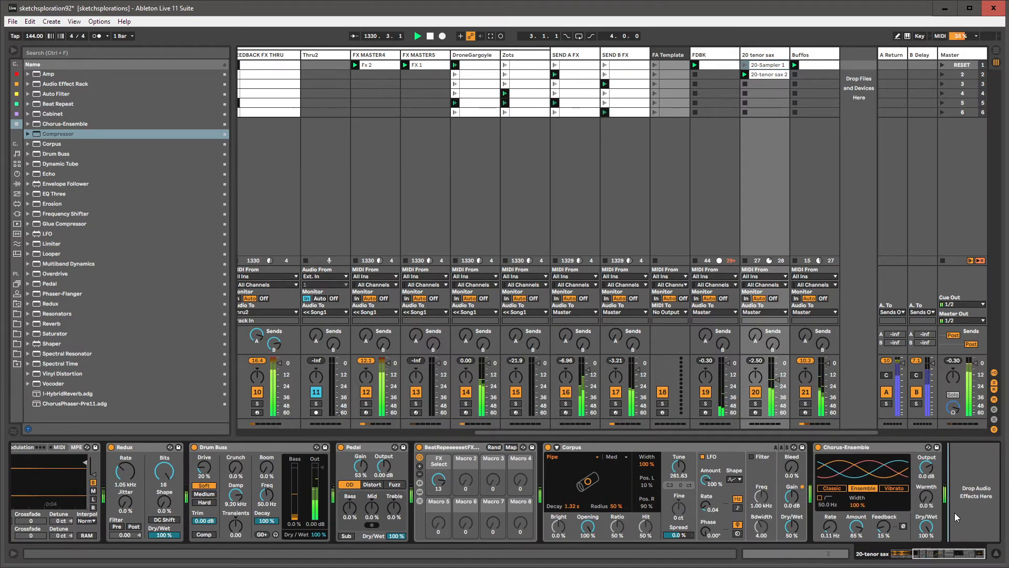
{"action": "key", "text": "ctrl+f"}
{"action": "type", "text": "EQ Eight"}
{"action": "key", "text": "Down"}
{"action": "key", "text": "Return"}
{"action": "key", "text": "Escape"}
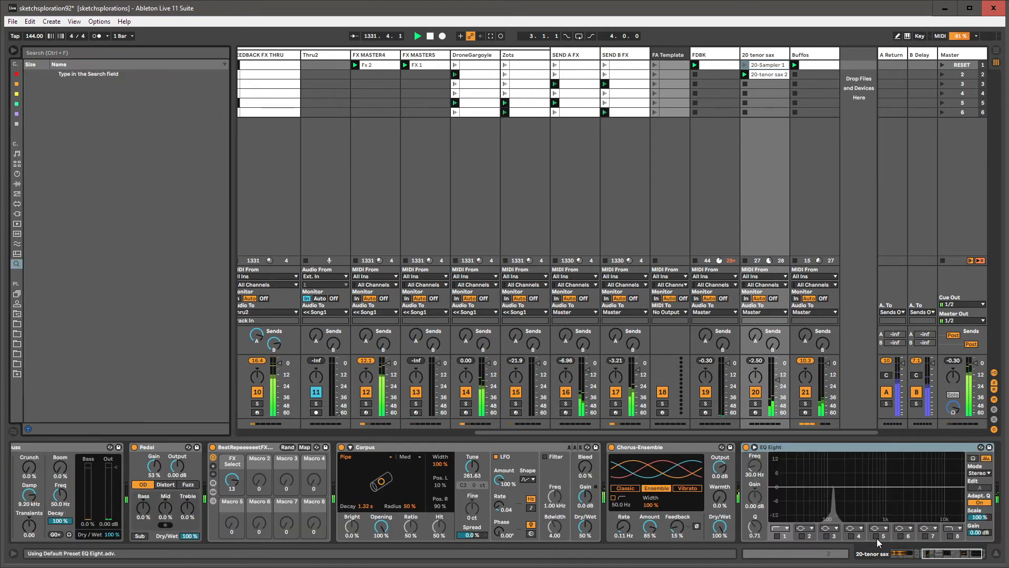
- Enable band 6 of the tenor sax EQ Eight as a -14.8 dB cut at 1.02 kHz with Q 0.25
{"action": "left_click", "coordinate": [902, 536]}
{"action": "left_click_drag", "start_coordinate": [931, 488], "coordinate": [886, 518]}
{"action": "left_click_drag", "start_coordinate": [755, 526], "coordinate": [755, 548]}
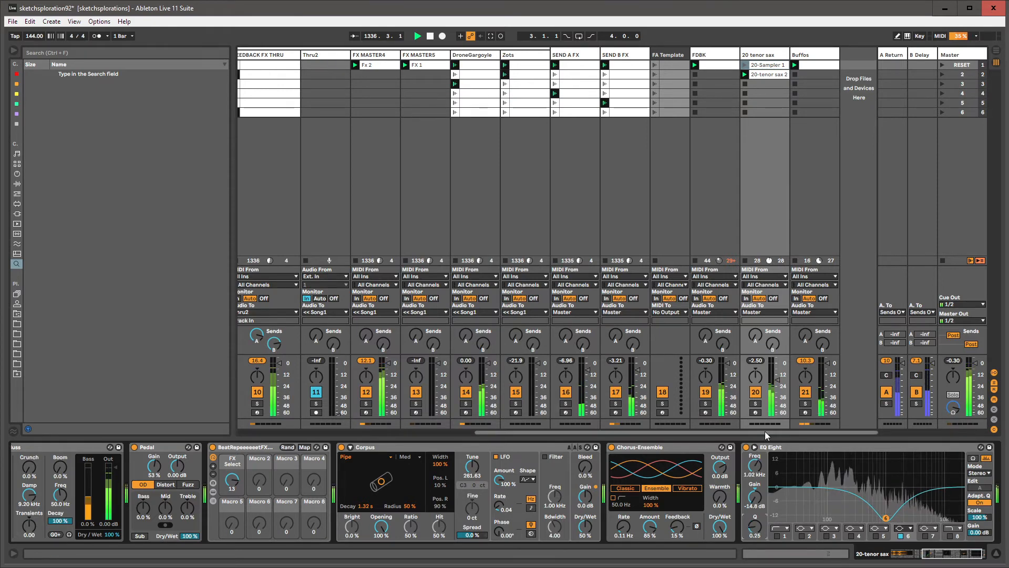
- Add an EQ Eight after the folded Gate on the Song 1FX track
{"action": "left_click", "coordinate": [700, 58]}
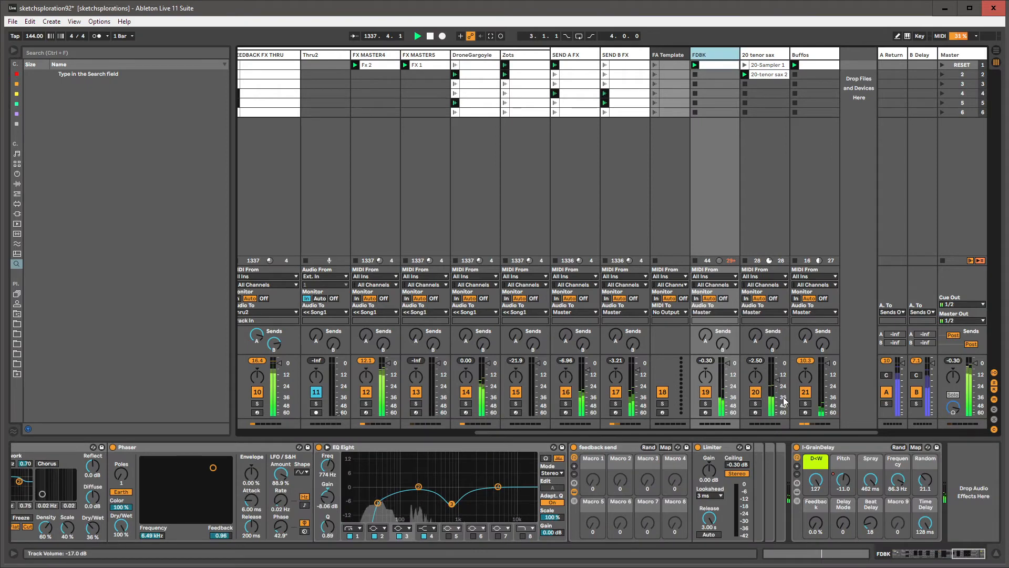
{"action": "scroll", "coordinate": [610, 432], "scroll_direction": "left", "scroll_amount": 1}
{"action": "left_click_drag", "start_coordinate": [609, 464], "coordinate": [331, 151]}
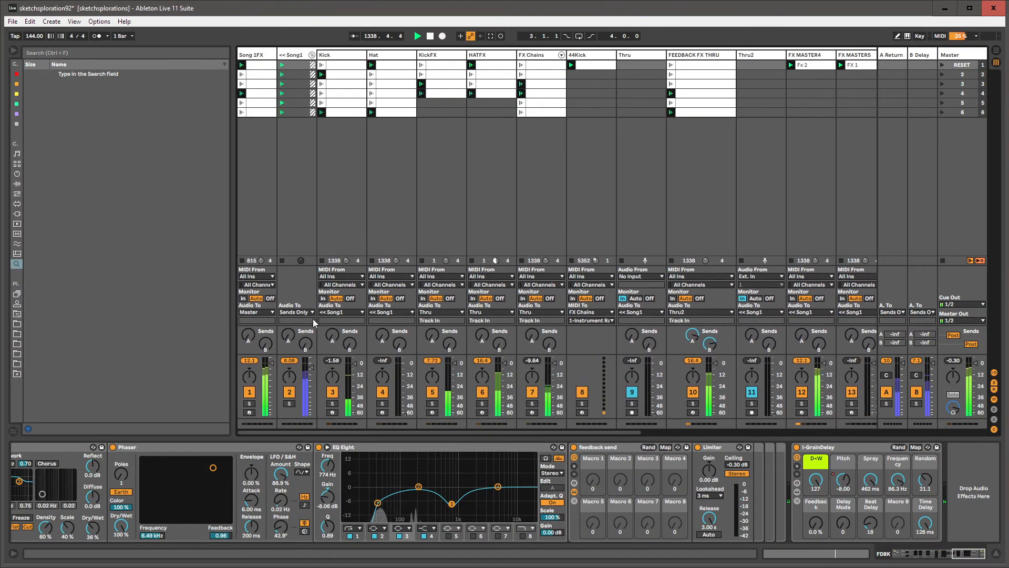
{"action": "left_click", "coordinate": [263, 56]}
{"action": "key", "text": "ctrl+f"}
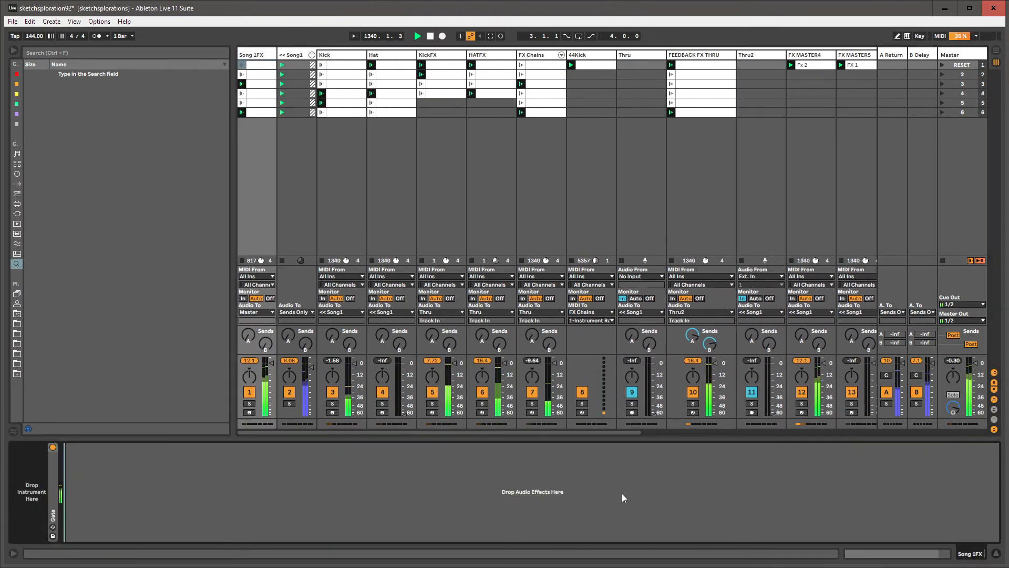
{"action": "type", "text": "eq eight"}
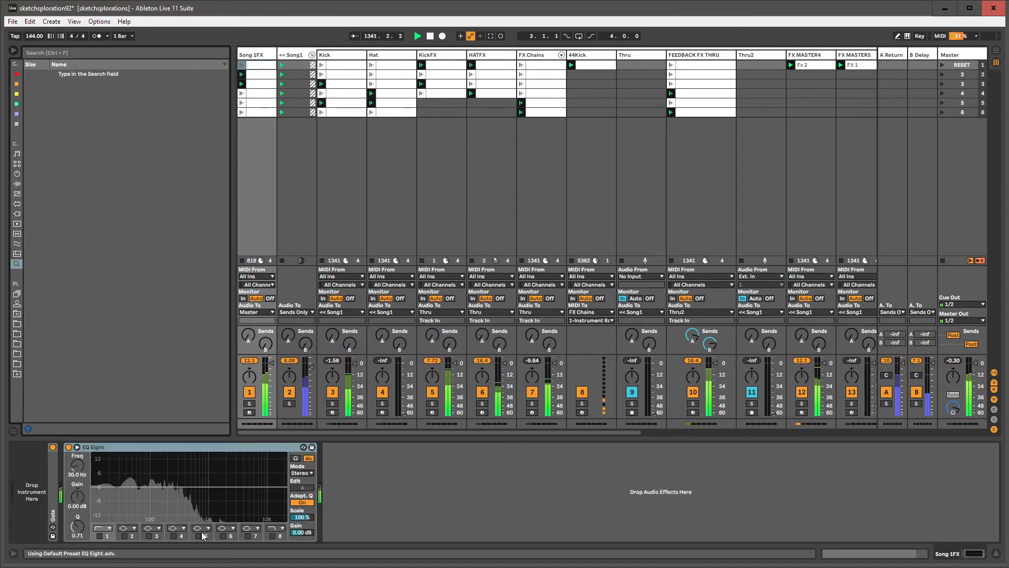
- Enable band 5 of the Song 1FX EQ Eight with Q 0.41 and record its Freq and Gain movements as clip automation
{"action": "left_click", "coordinate": [201, 535]}
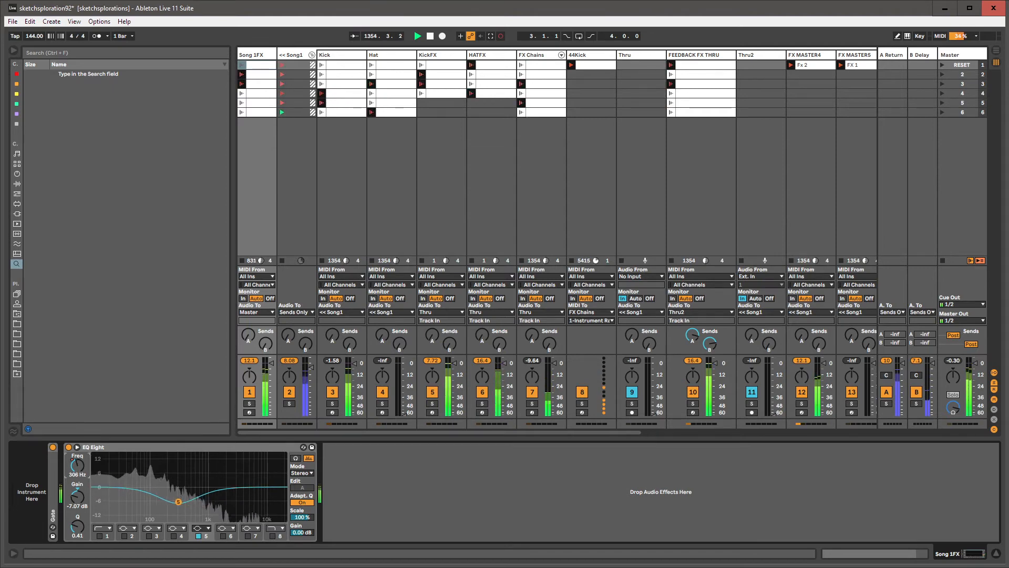
{"action": "left_click_drag", "start_coordinate": [78, 466], "coordinate": [78, 441]}
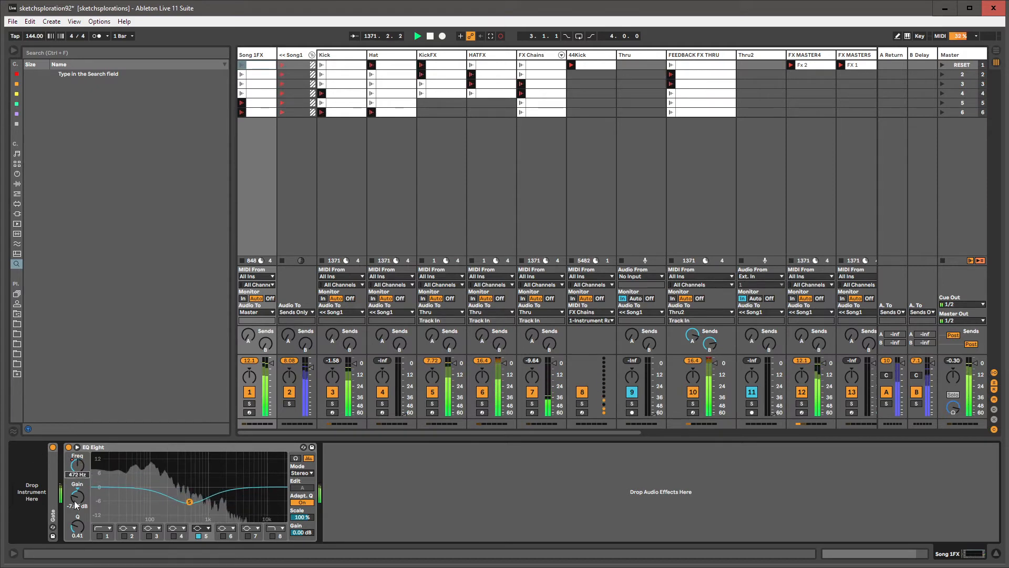
{"action": "mouse_move", "coordinate": [74, 500]}
{"action": "left_mouse_down"}
{"action": "mouse_move", "coordinate": [74, 469]}
{"action": "mouse_move", "coordinate": [74, 522]}
{"action": "mouse_move", "coordinate": [74, 488]}
{"action": "left_mouse_up"}
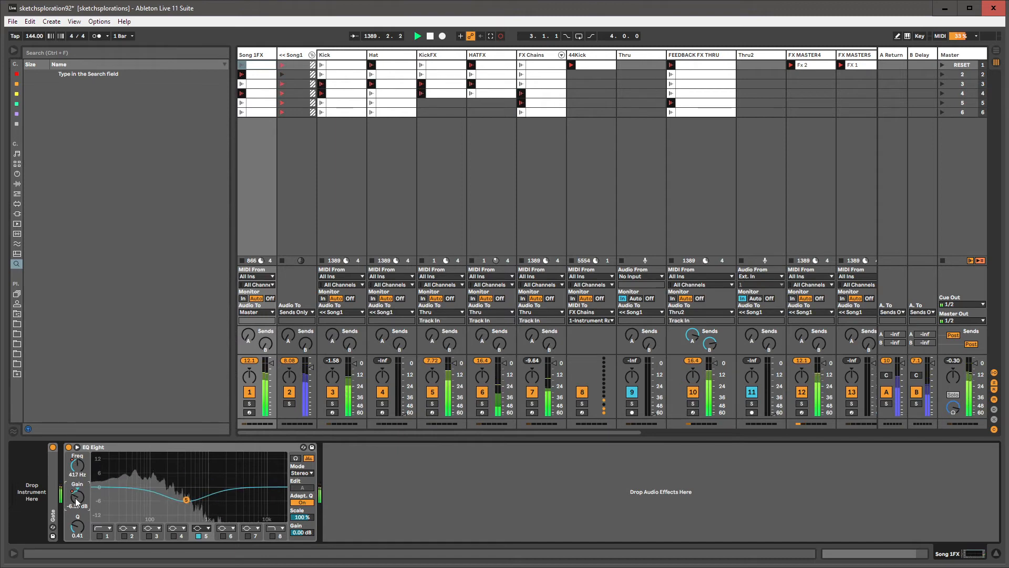
- Open the first Song 1FX clip's EQ Eight 5 Gain A envelope and simplify it
{"action": "key", "text": "shift+Tab"}
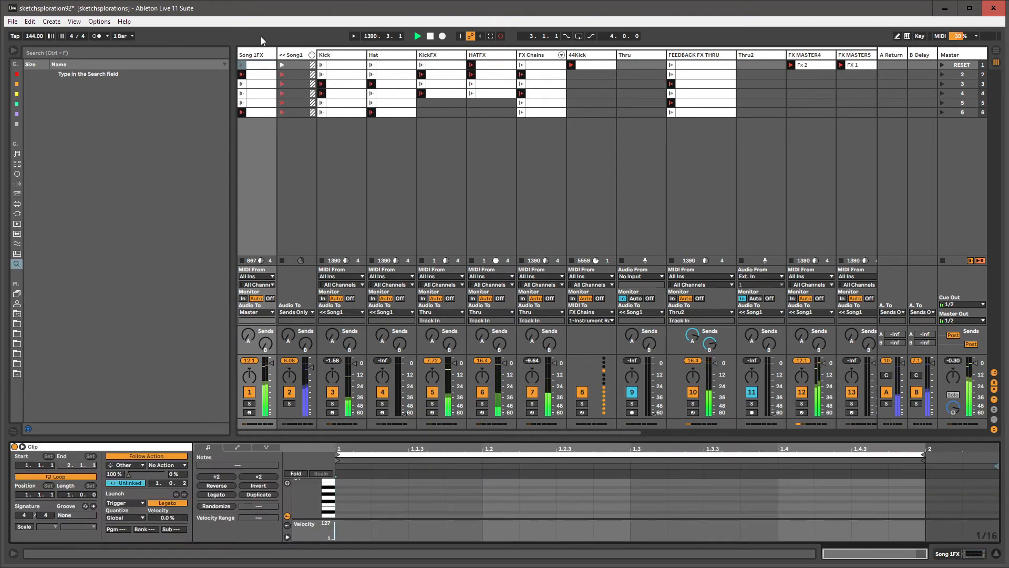
{"action": "key", "text": "shift+Tab"}
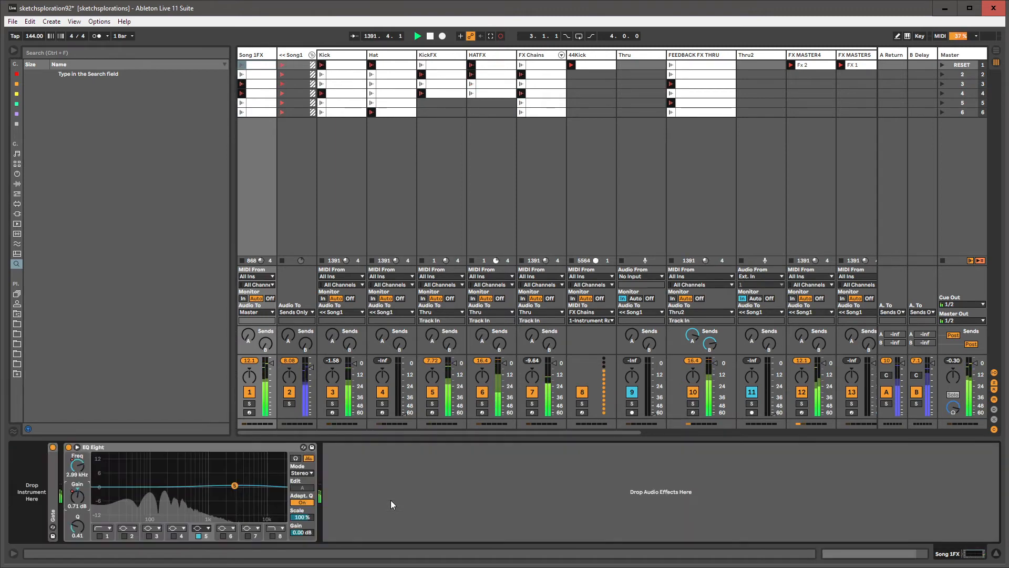
{"action": "key", "text": "shift+Tab"}
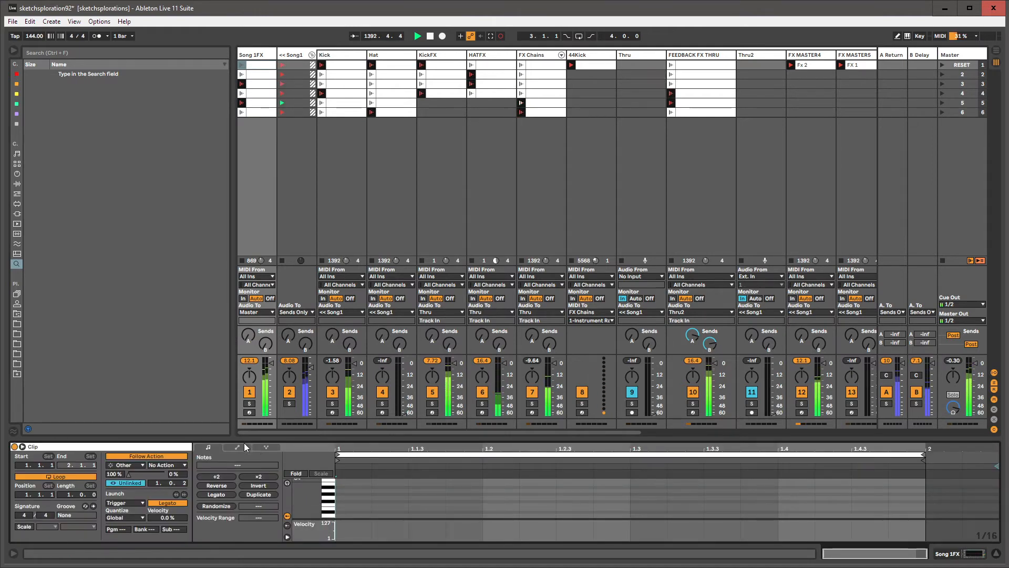
{"action": "left_click", "coordinate": [244, 445]}
{"action": "right_click", "coordinate": [438, 487]}
{"action": "key", "text": "Escape"}
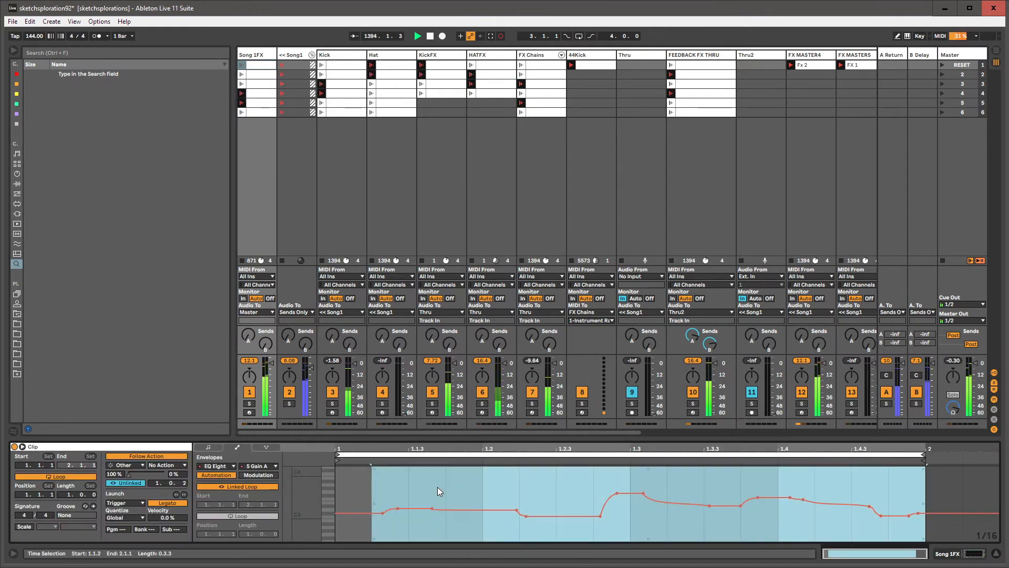
- Simplify the EQ Eight 5 Gain A envelopes in the second and third Song 1FX clips
{"action": "left_click", "coordinate": [255, 76]}
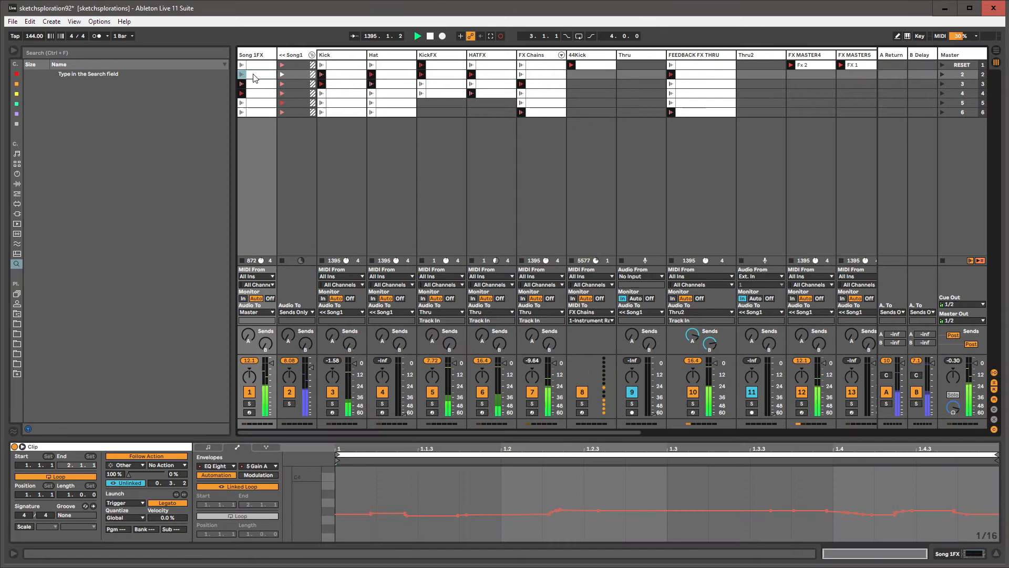
{"action": "right_click", "coordinate": [417, 484]}
{"action": "key", "text": "Escape"}
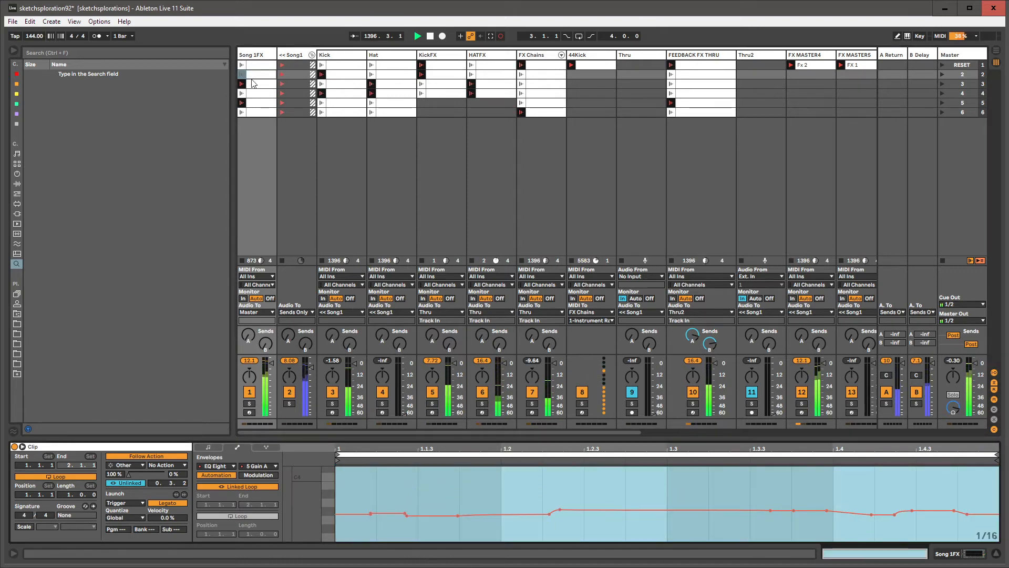
{"action": "left_click", "coordinate": [253, 83]}
{"action": "right_click", "coordinate": [470, 478]}
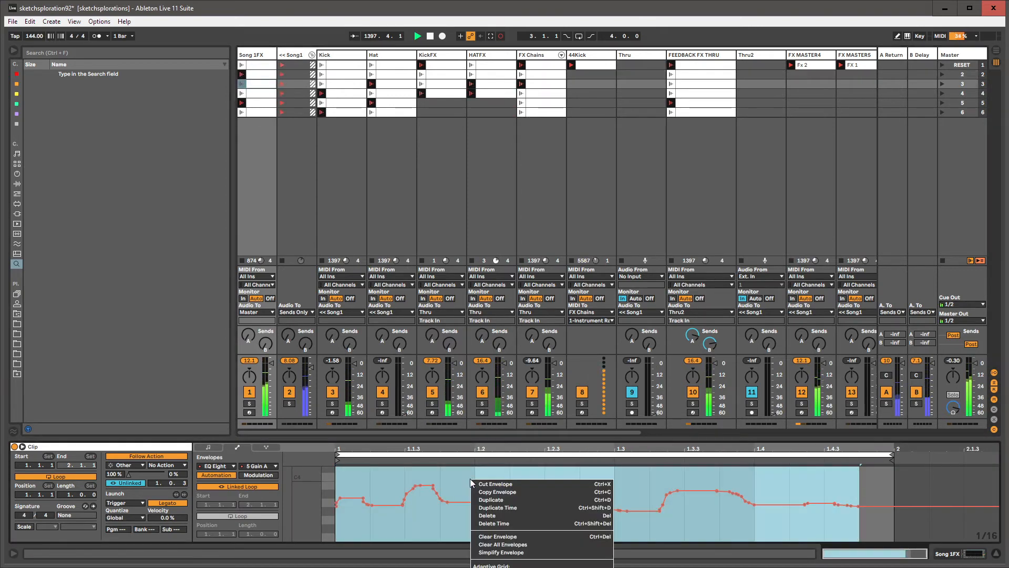
{"action": "key", "text": "Escape"}
- Simplify the EQ Eight 5 Gain A envelopes in the fourth, fifth and sixth Song 1FX clips
{"action": "left_click", "coordinate": [254, 93]}
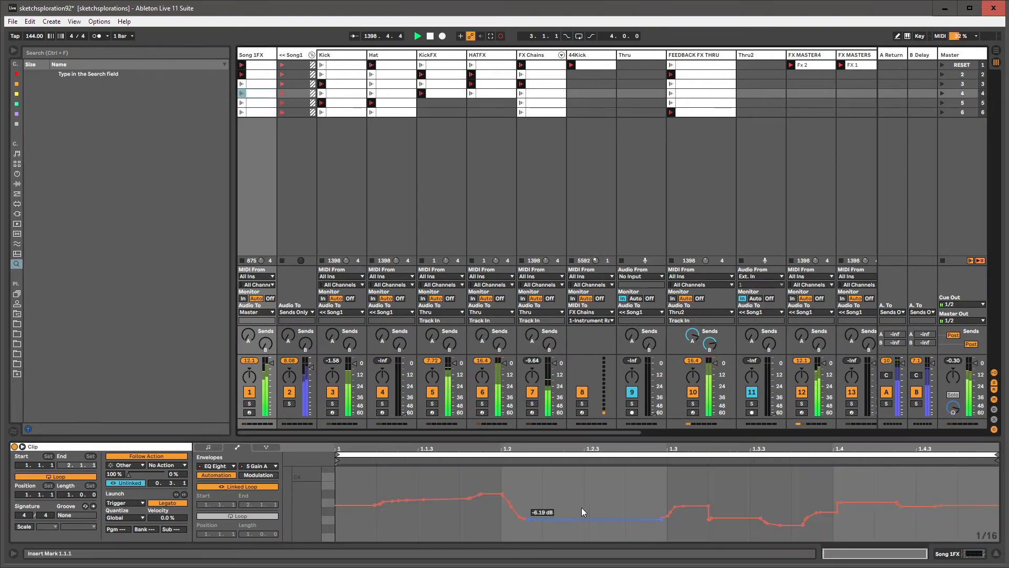
{"action": "right_click", "coordinate": [576, 482]}
{"action": "key", "text": "Return"}
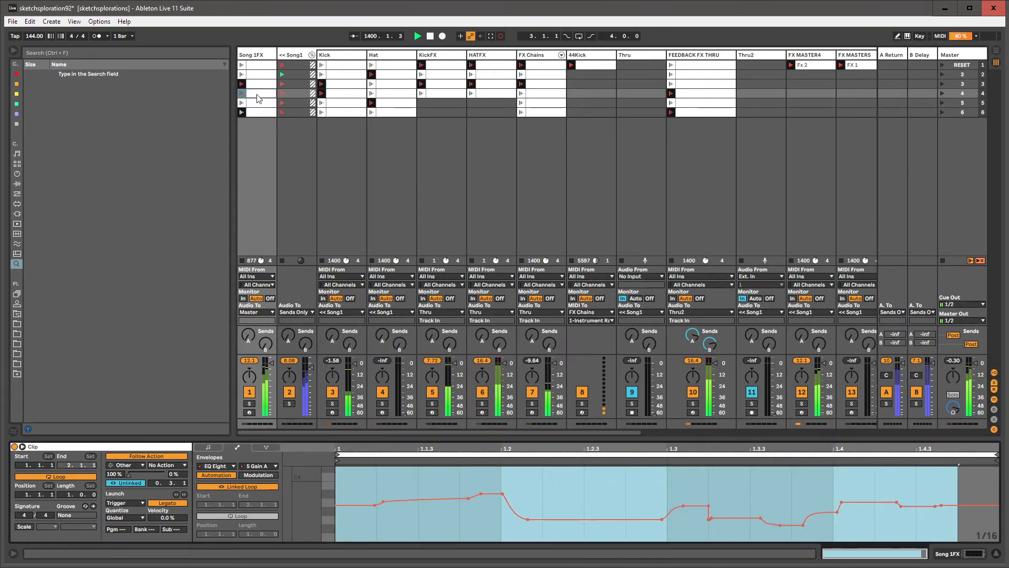
{"action": "left_click", "coordinate": [256, 103]}
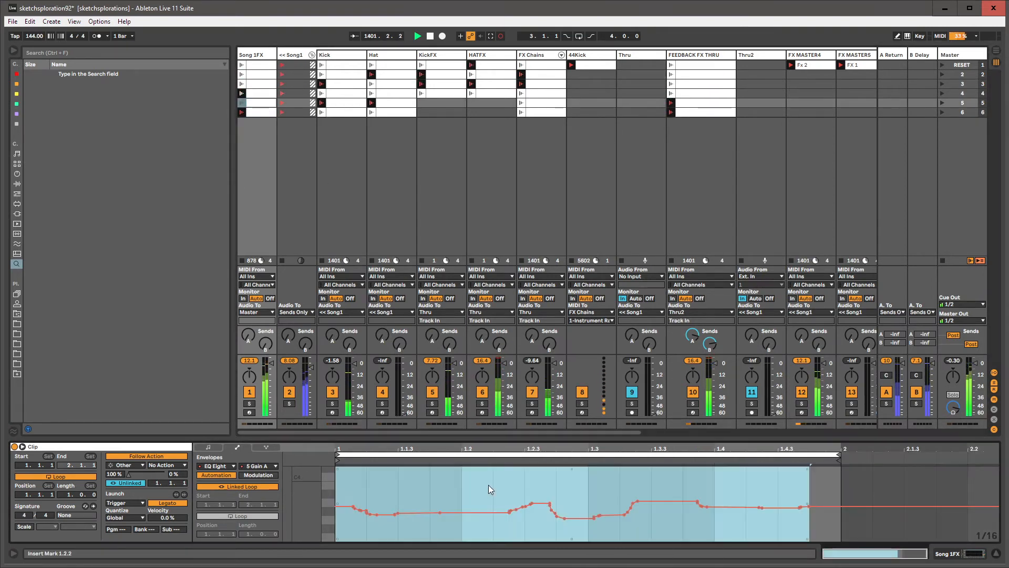
{"action": "left_click", "coordinate": [253, 113]}
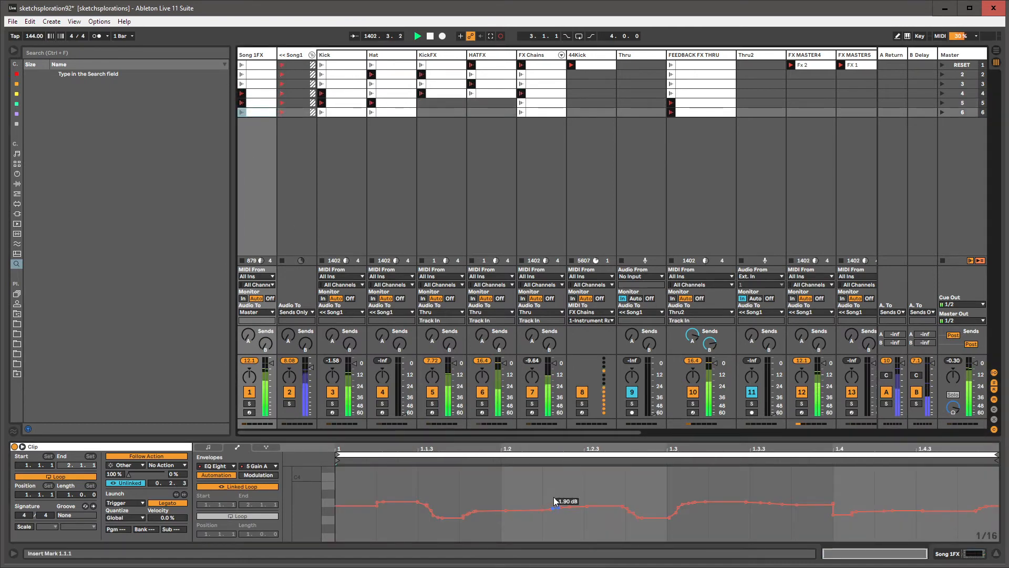
{"action": "left_click", "coordinate": [548, 484]}
{"action": "key", "text": "ctrl+a"}
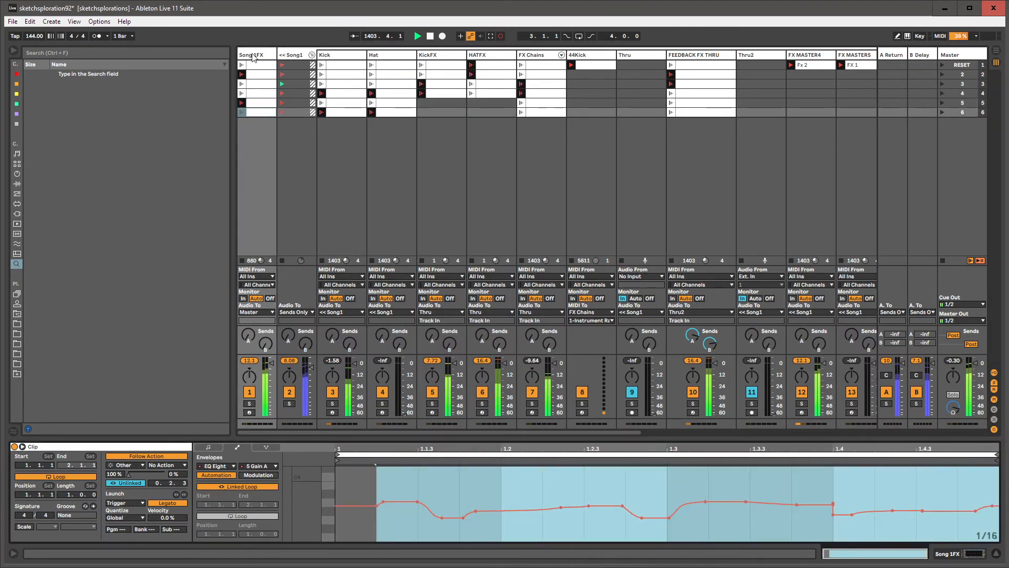
- Open the second Song 1FX clip's EQ Eight 5 Frequency A envelope and simplify it
{"action": "left_click", "coordinate": [248, 250]}
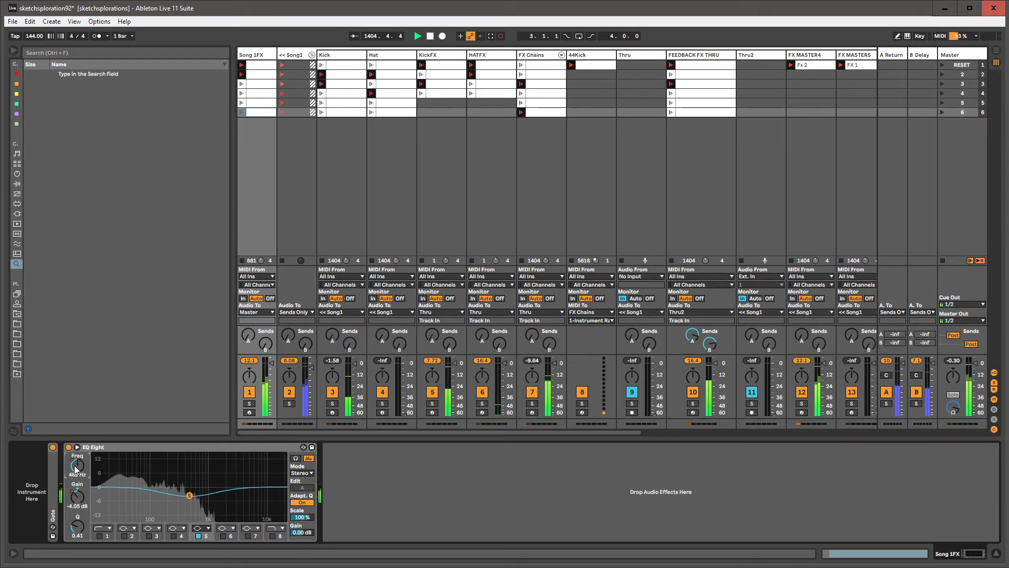
{"action": "key", "text": "shift+Tab"}
{"action": "left_click", "coordinate": [258, 465]}
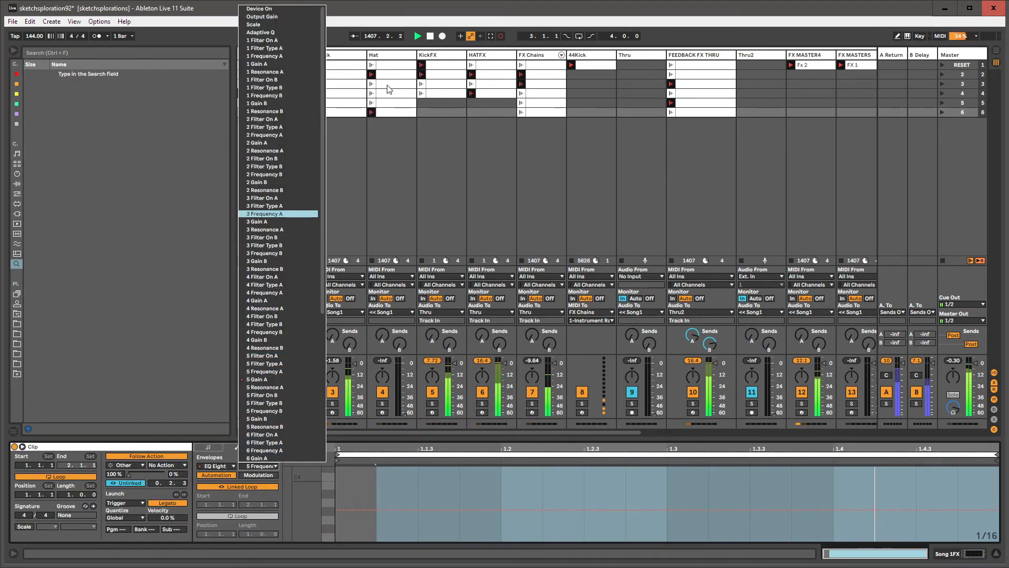
{"action": "left_click", "coordinate": [344, 69]}
{"action": "left_click", "coordinate": [269, 65]}
{"action": "left_click", "coordinate": [268, 75]}
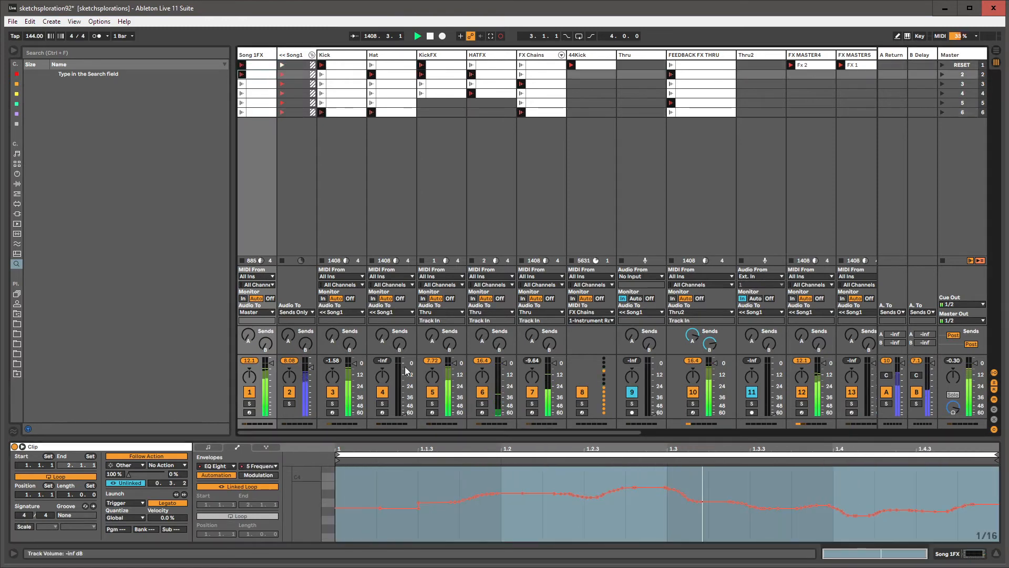
{"action": "right_click", "coordinate": [447, 480]}
{"action": "left_click", "coordinate": [486, 552]}
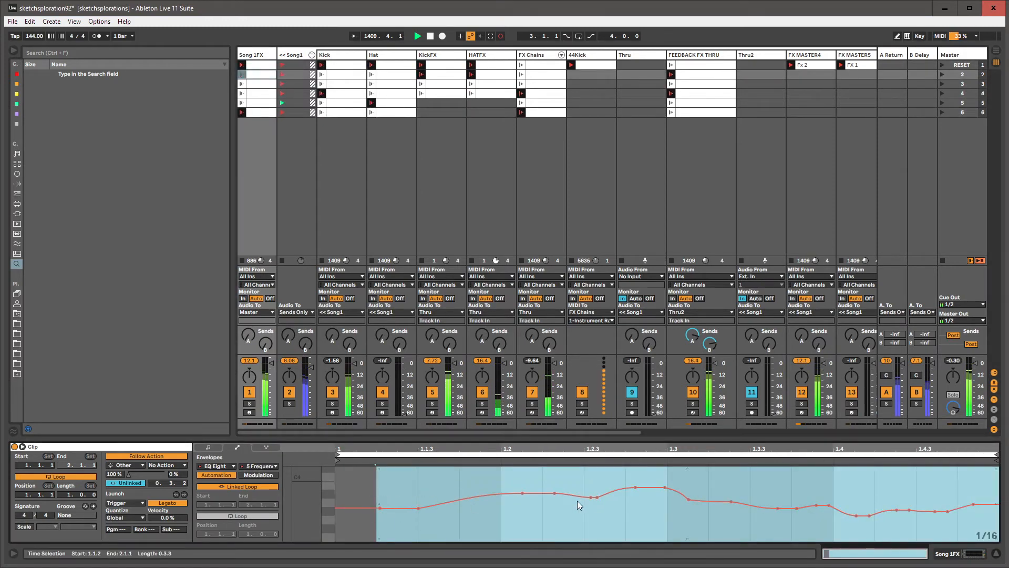
- Simplify the EQ Eight 5 Frequency A envelope in the first Song 1FX clip
{"action": "left_click", "coordinate": [263, 65]}
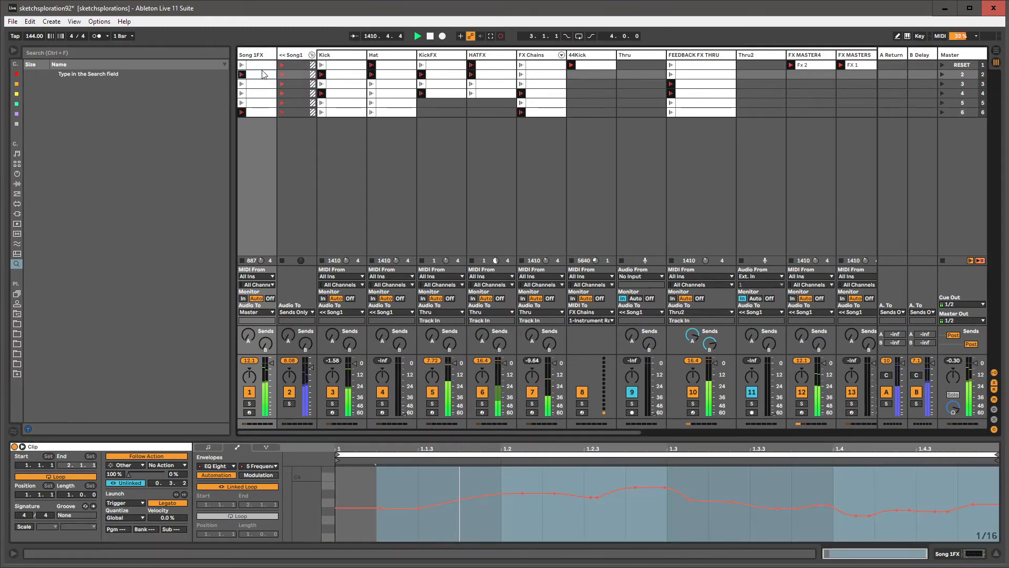
{"action": "right_click", "coordinate": [433, 486]}
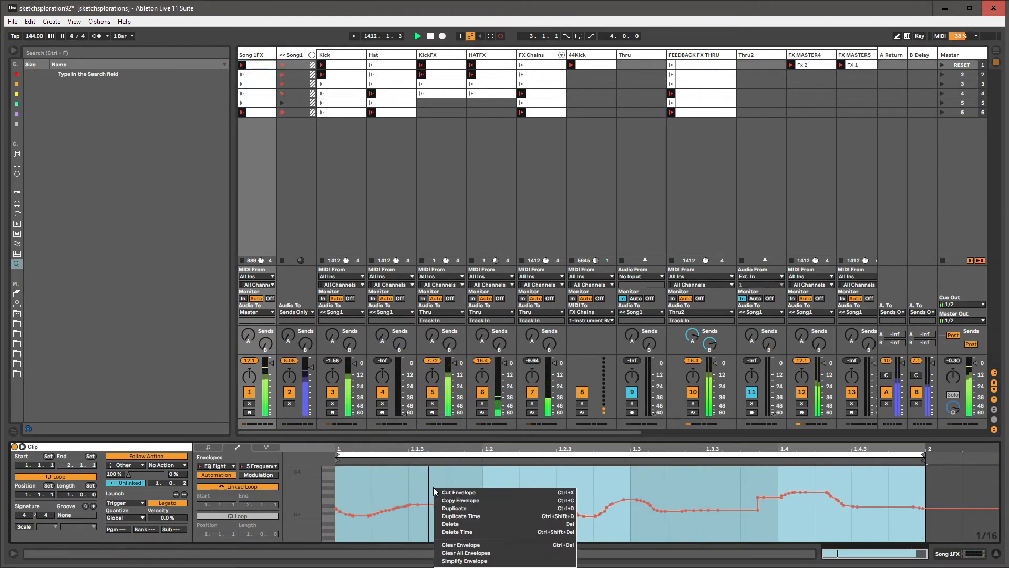
{"action": "left_click", "coordinate": [471, 558]}
- Simplify the EQ Eight 5 Frequency A envelopes in the third and fourth Song 1FX clips
{"action": "left_click", "coordinate": [256, 83]}
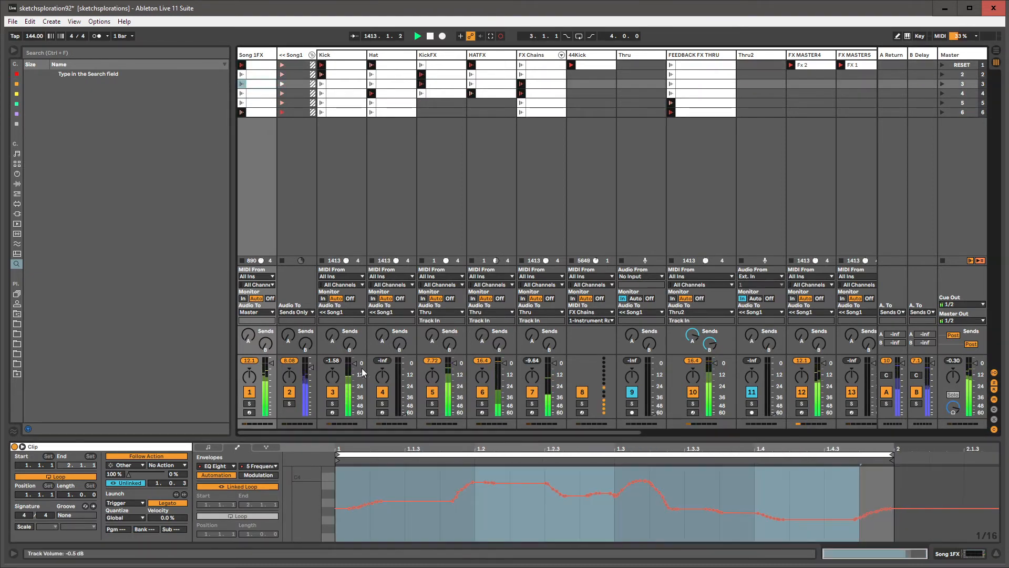
{"action": "right_click", "coordinate": [409, 482]}
{"action": "key", "text": "Return"}
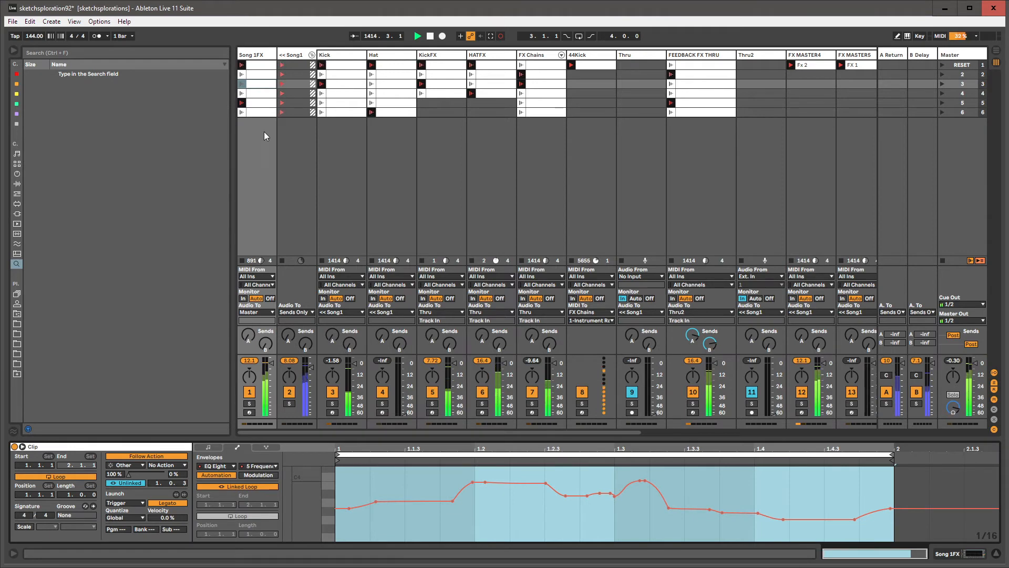
{"action": "left_click", "coordinate": [263, 96]}
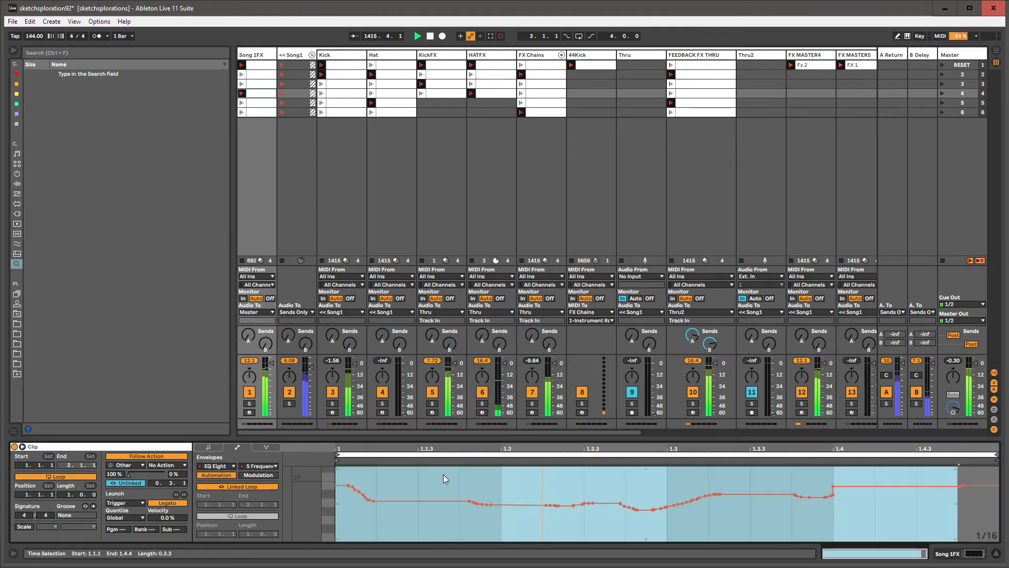
{"action": "right_click", "coordinate": [443, 475]}
{"action": "key", "text": "Return"}
- Simplify the fifth Song 1FX clip's EQ Eight 5 Frequency A envelope and delete the peak breakpoint just after 1.4.3
{"action": "left_click", "coordinate": [263, 104]}
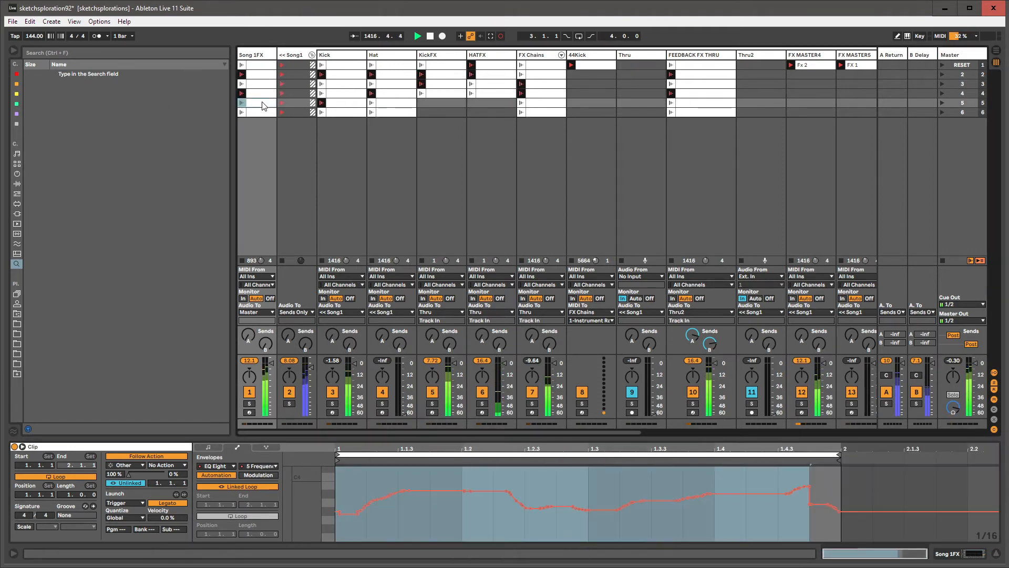
{"action": "right_click", "coordinate": [425, 471]}
{"action": "key", "text": "Return"}
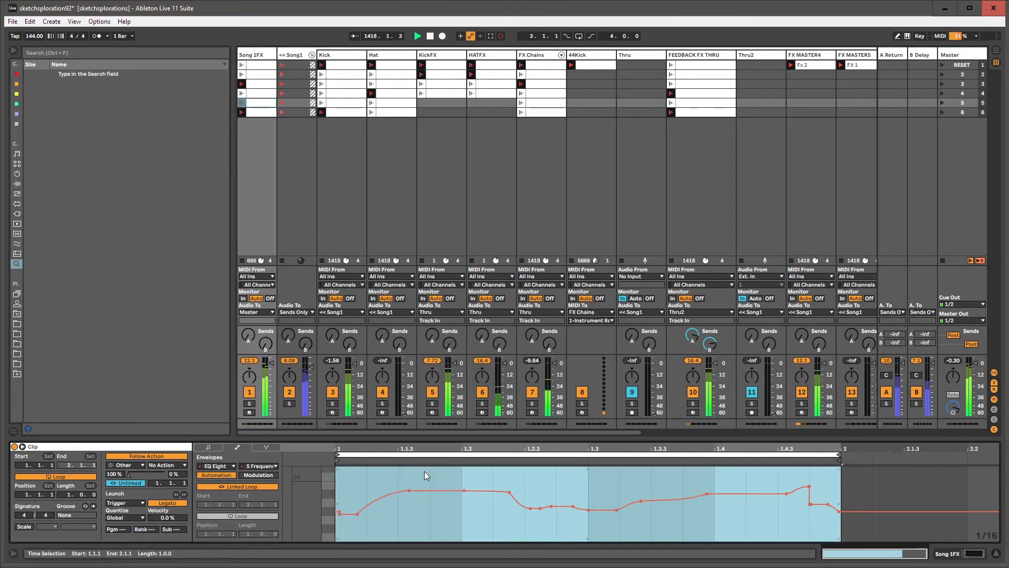
{"action": "left_click", "coordinate": [808, 487]}
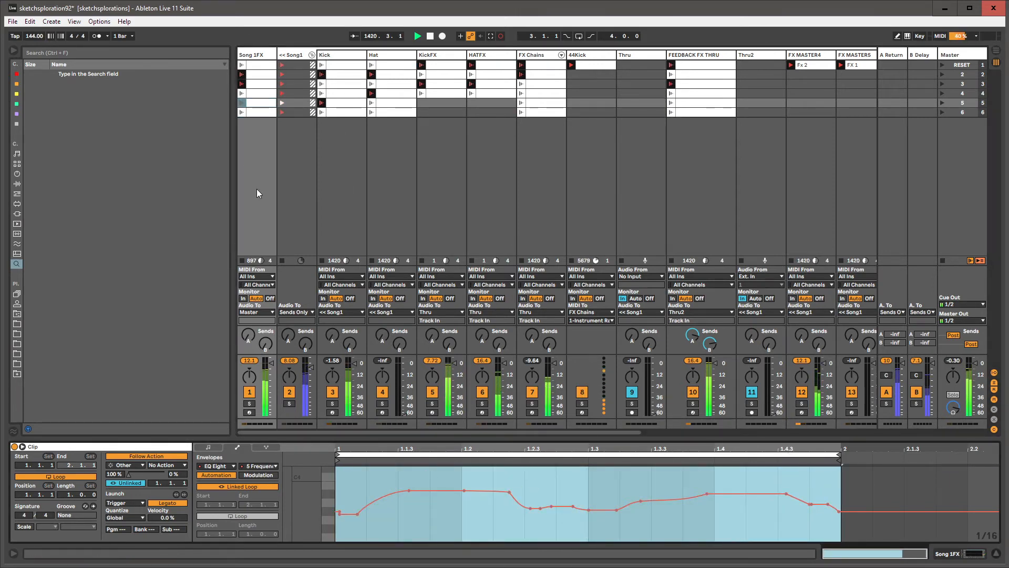
- Check the EQ Eight 5 Frequency A envelopes of the sixth and fifth Song 1FX clips
{"action": "right_click", "coordinate": [443, 488]}
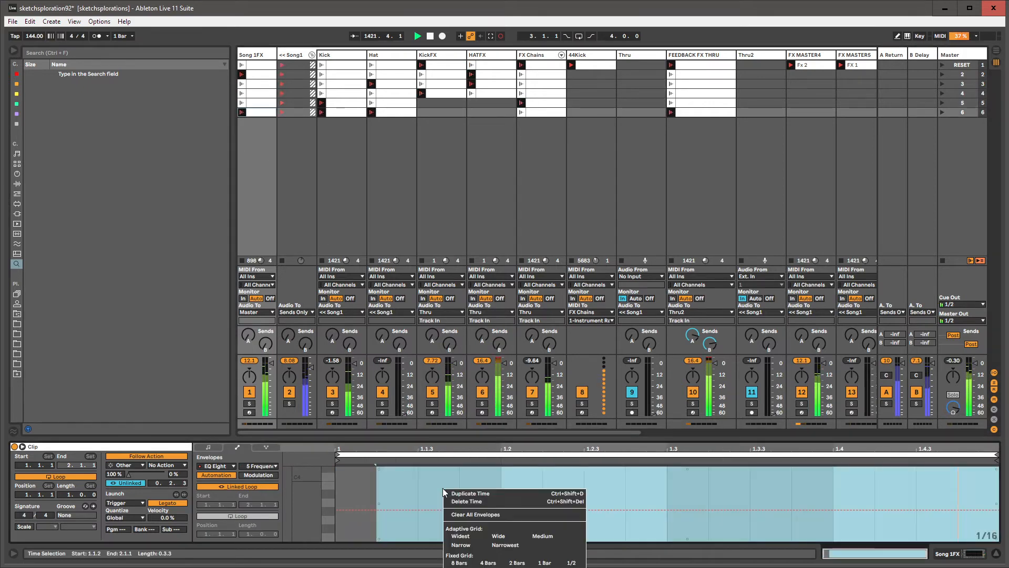
{"action": "left_click", "coordinate": [380, 478]}
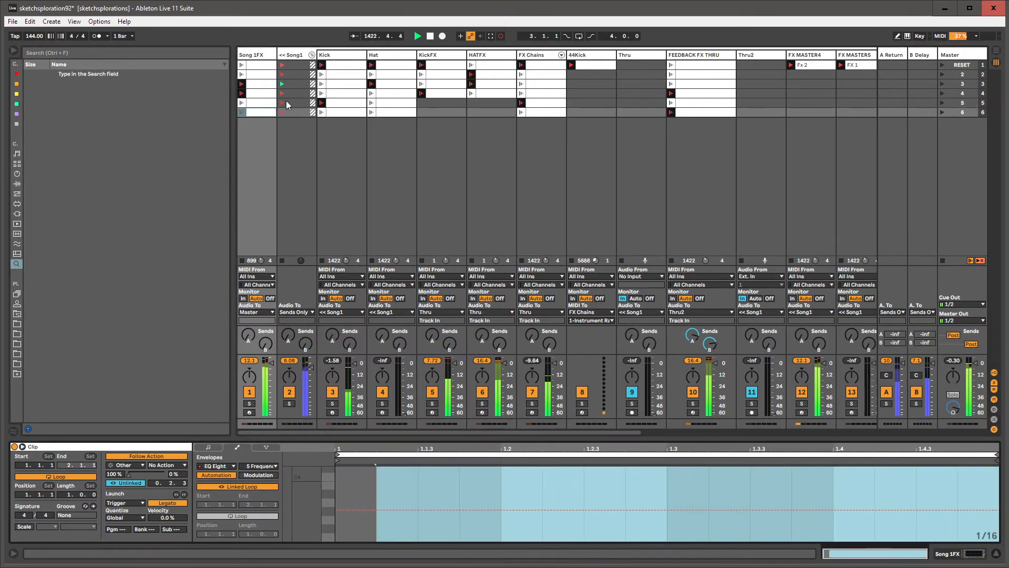
{"action": "left_click", "coordinate": [254, 103]}
{"action": "right_click", "coordinate": [461, 516]}
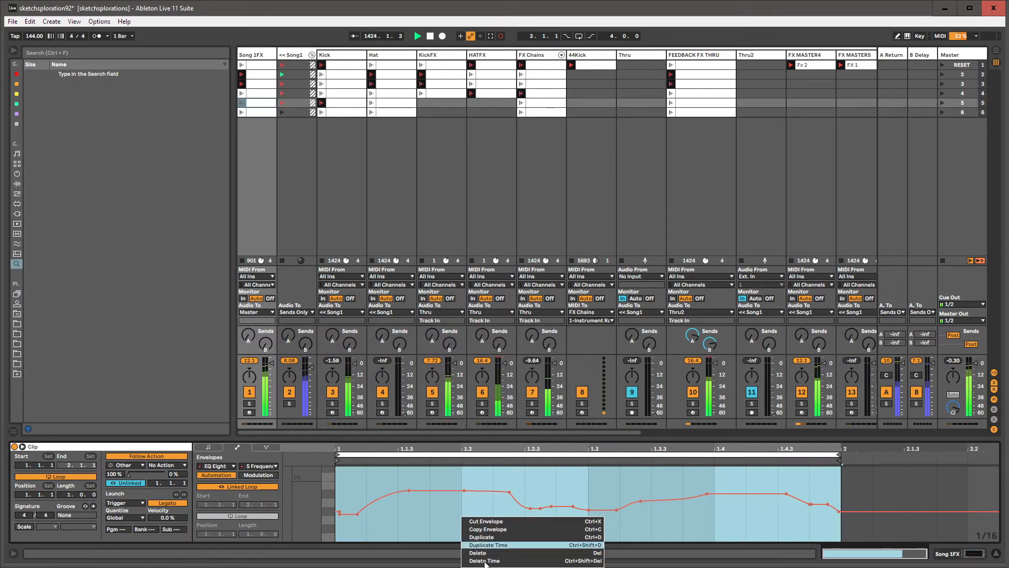
{"action": "left_click", "coordinate": [417, 525]}
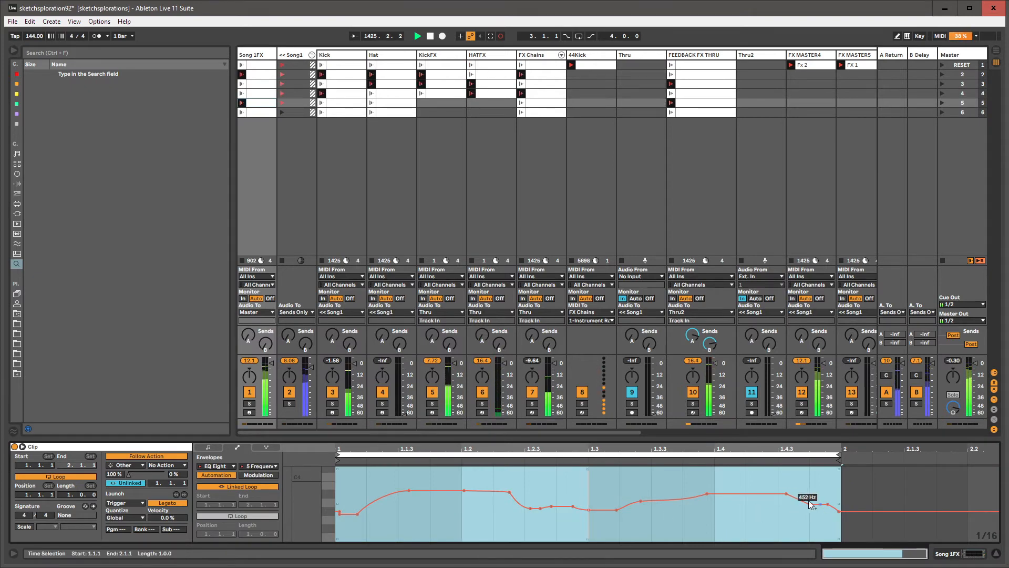
{"action": "left_click", "coordinate": [366, 303]}
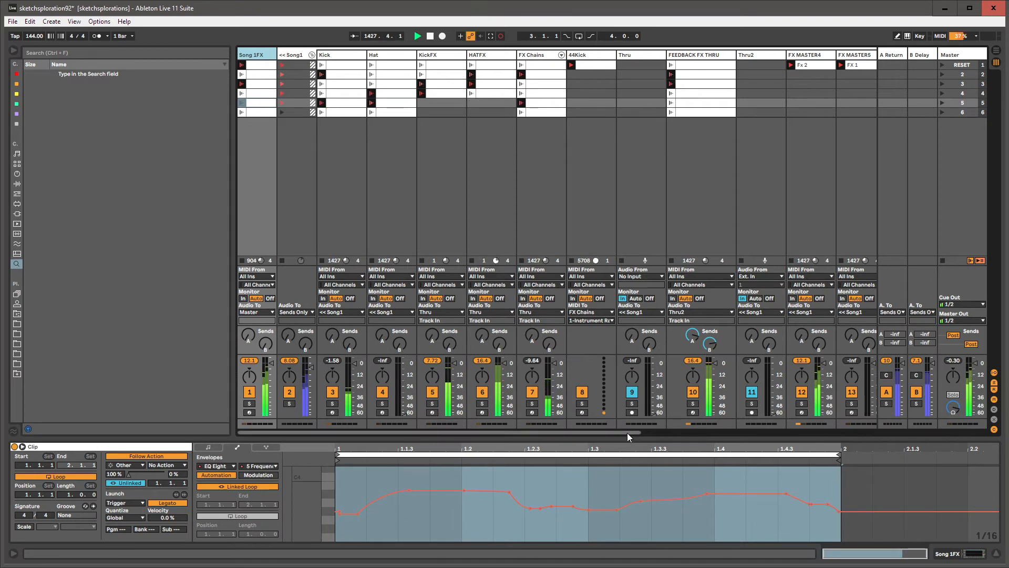
- Find the Auto Pan device and add it at the end of the FDBK track's device chain
{"action": "left_click_drag", "start_coordinate": [627, 433], "coordinate": [888, 412]}
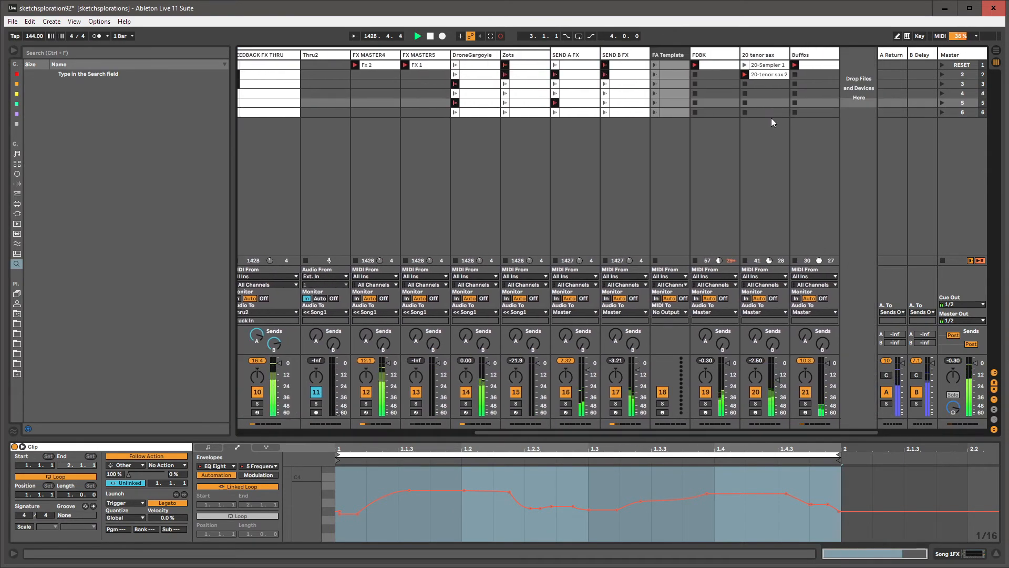
{"action": "left_click", "coordinate": [715, 103]}
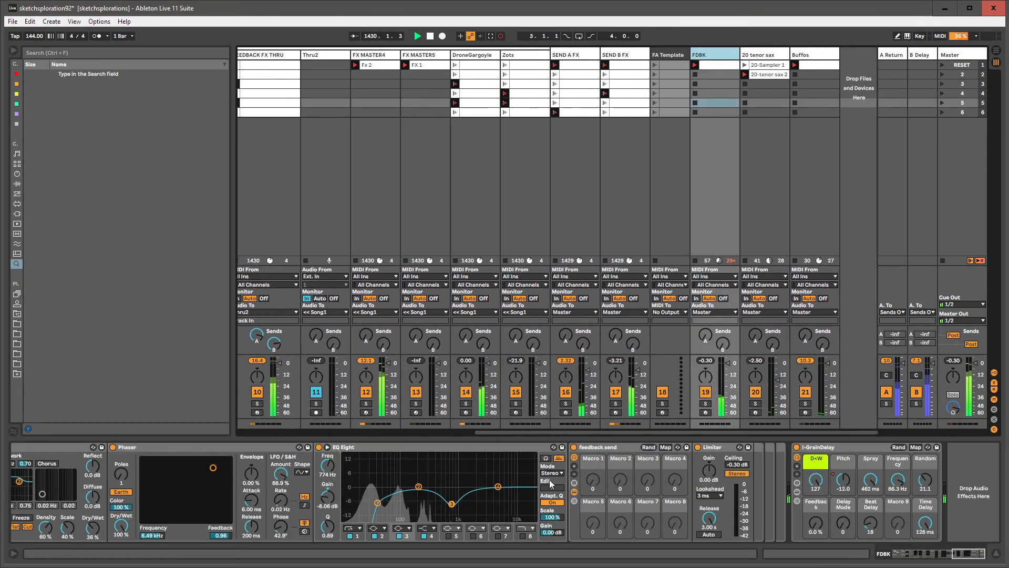
{"action": "key", "text": "ctrl+f"}
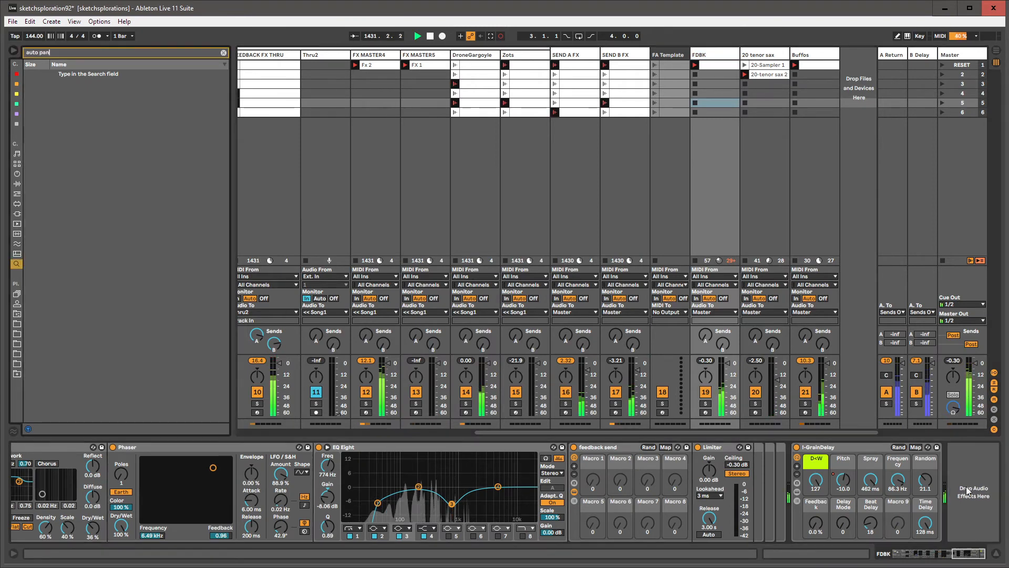
{"action": "type", "text": "auto pan"}
{"action": "key", "text": "Down"}
{"action": "key", "text": "Return"}
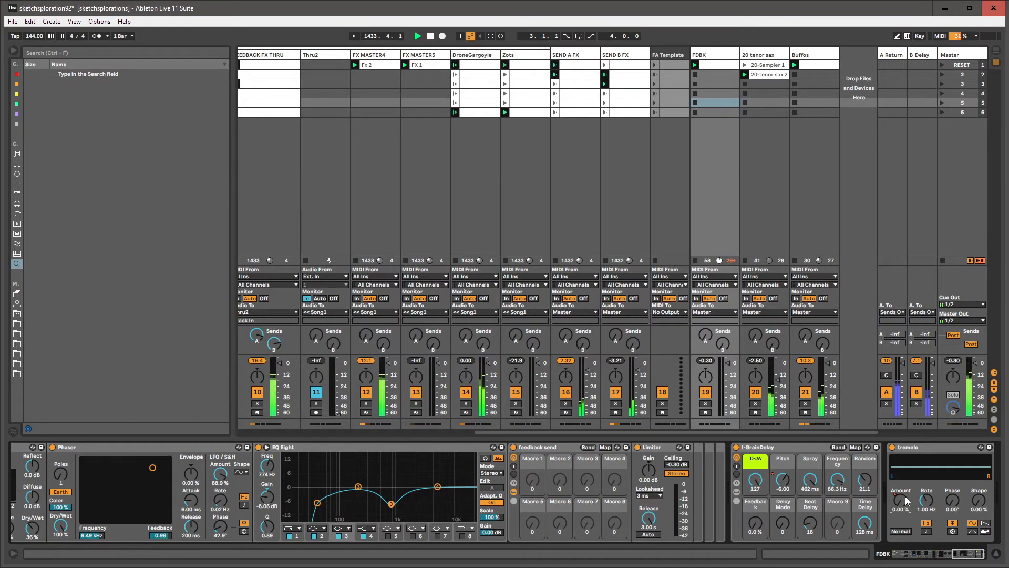
- Set the tremelo to 44.4% amount and 180° phase, and duplicate it, with rates of 0.25 Hz and 0.38 Hz
{"action": "left_click_drag", "start_coordinate": [906, 501], "coordinate": [906, 463]}
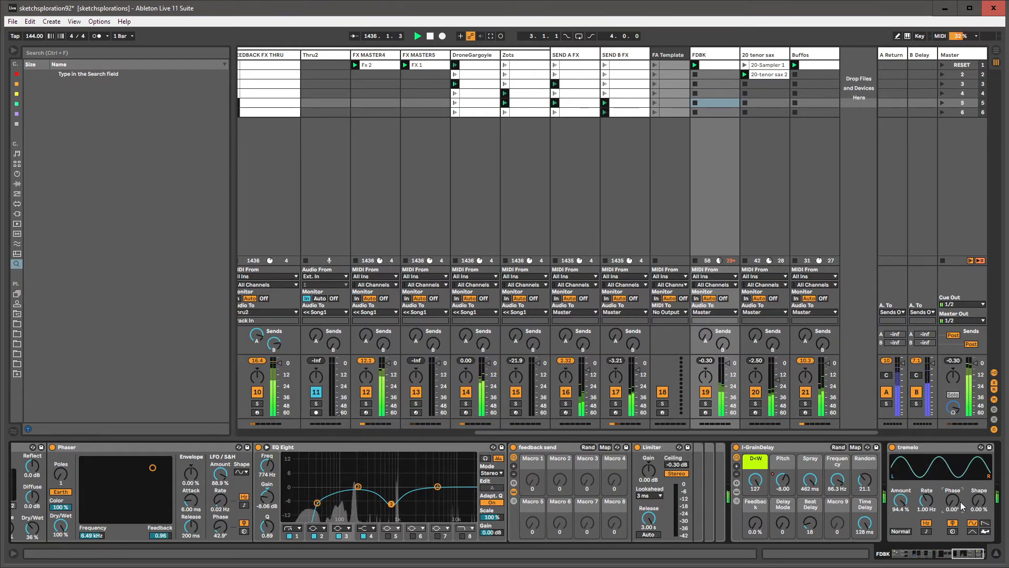
{"action": "left_click_drag", "start_coordinate": [953, 501], "coordinate": [926, 495]}
{"action": "left_click", "coordinate": [917, 448]}
{"action": "key", "text": "ctrl+d"}
{"action": "left_click_drag", "start_coordinate": [969, 553], "coordinate": [977, 552]}
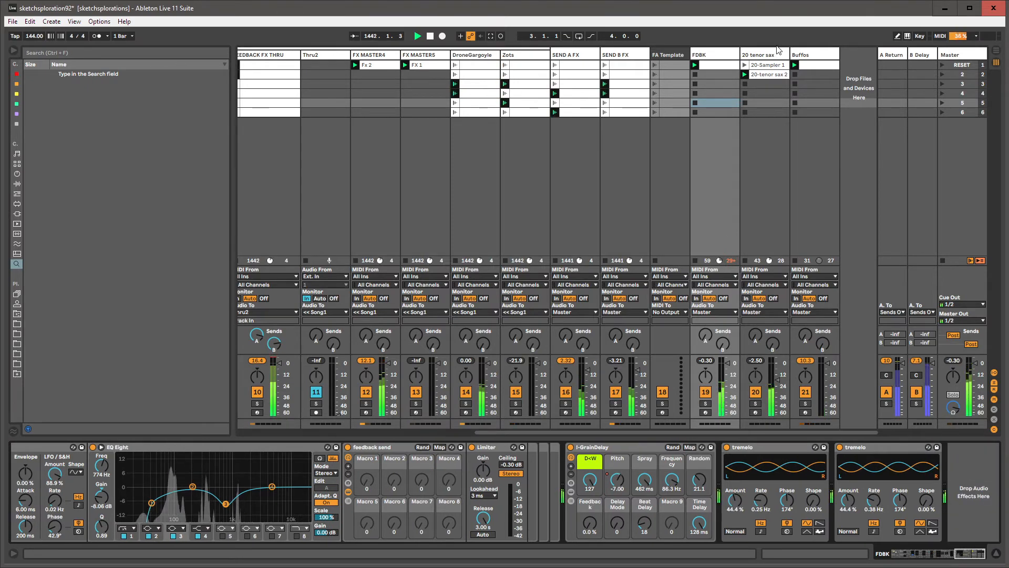
- Examine the device chains of the FA Template, FX Chains, Buffos and SEND A FX tracks
{"action": "left_click", "coordinate": [823, 56]}
{"action": "left_click", "coordinate": [682, 55]}
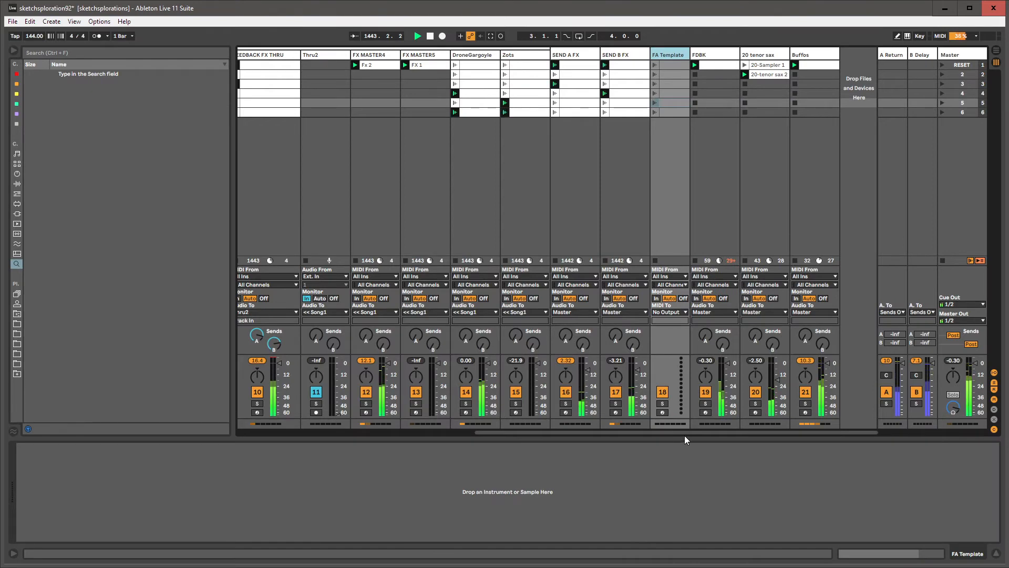
{"action": "left_click_drag", "start_coordinate": [684, 436], "coordinate": [389, 438]}
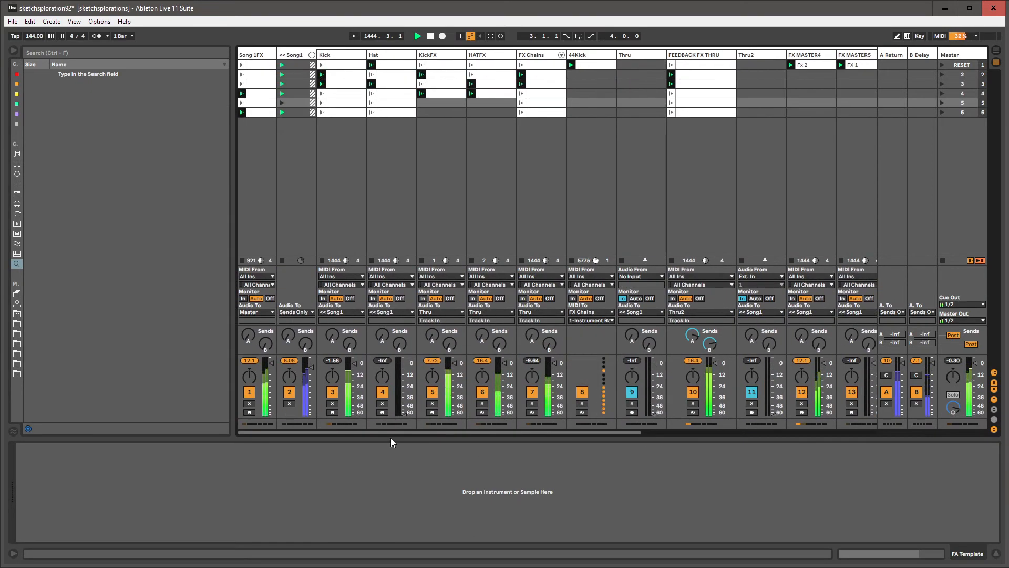
{"action": "left_click", "coordinate": [533, 58]}
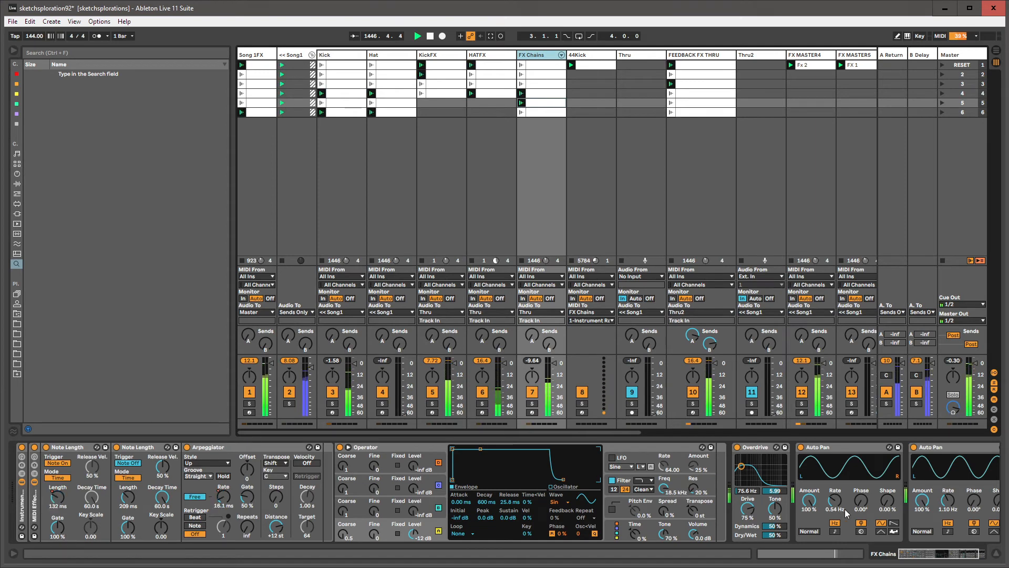
{"action": "left_click", "coordinate": [973, 558]}
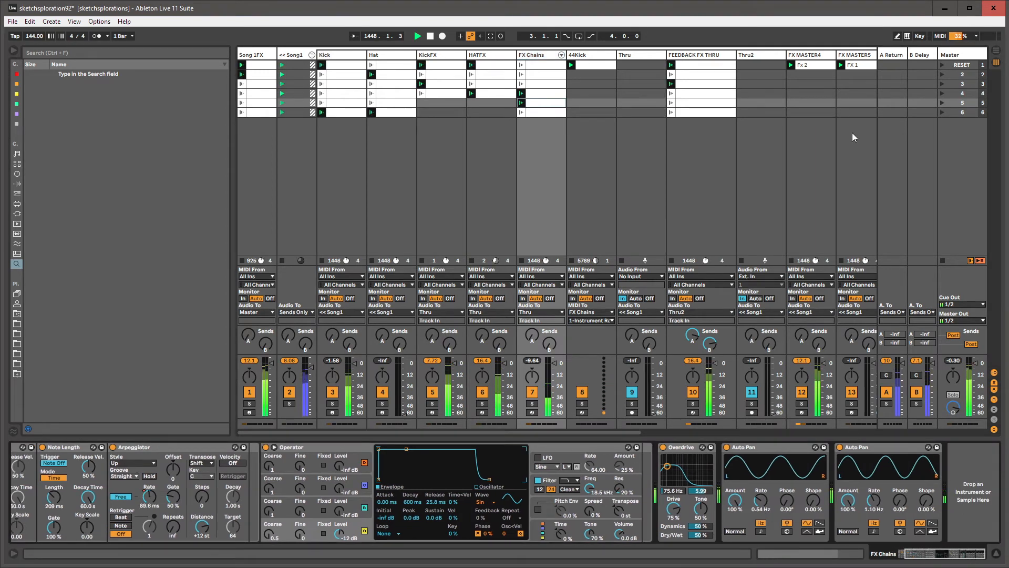
{"action": "left_click_drag", "start_coordinate": [544, 433], "coordinate": [824, 410]}
{"action": "left_click", "coordinate": [799, 56]}
{"action": "left_click", "coordinate": [674, 52]}
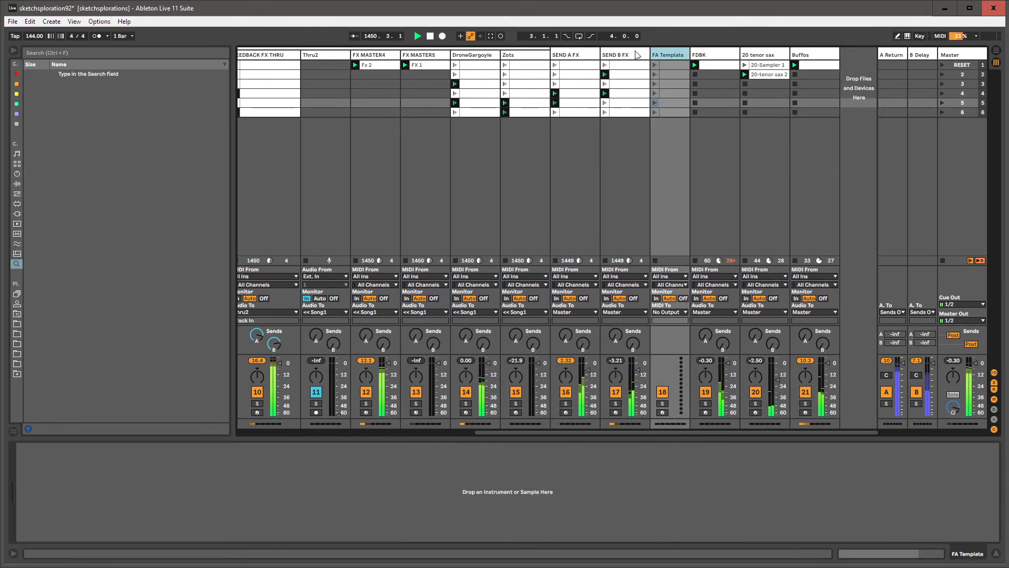
{"action": "left_click", "coordinate": [801, 55]}
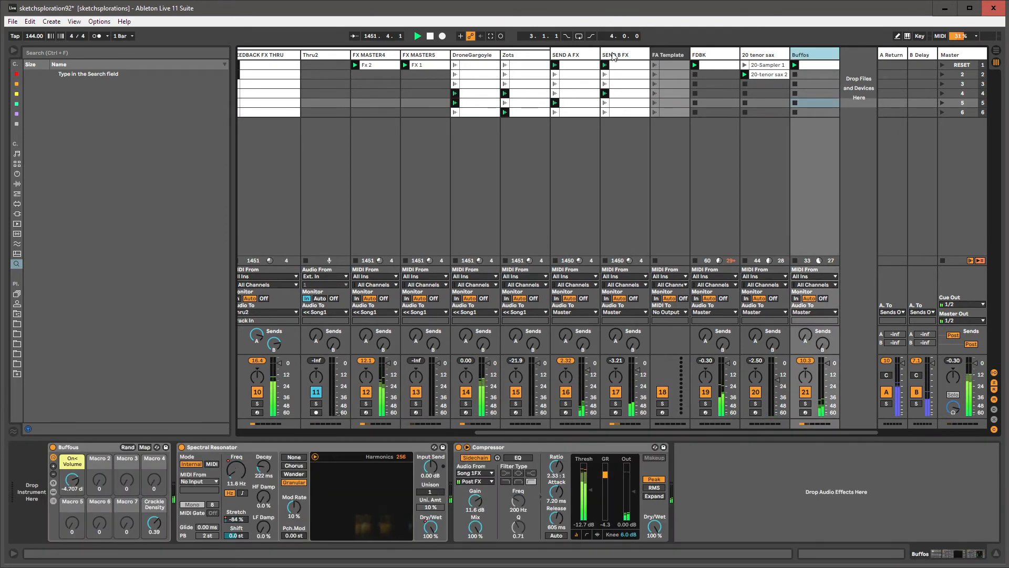
{"action": "left_click", "coordinate": [571, 55]}
{"action": "left_click_drag", "start_coordinate": [506, 431], "coordinate": [268, 437]}
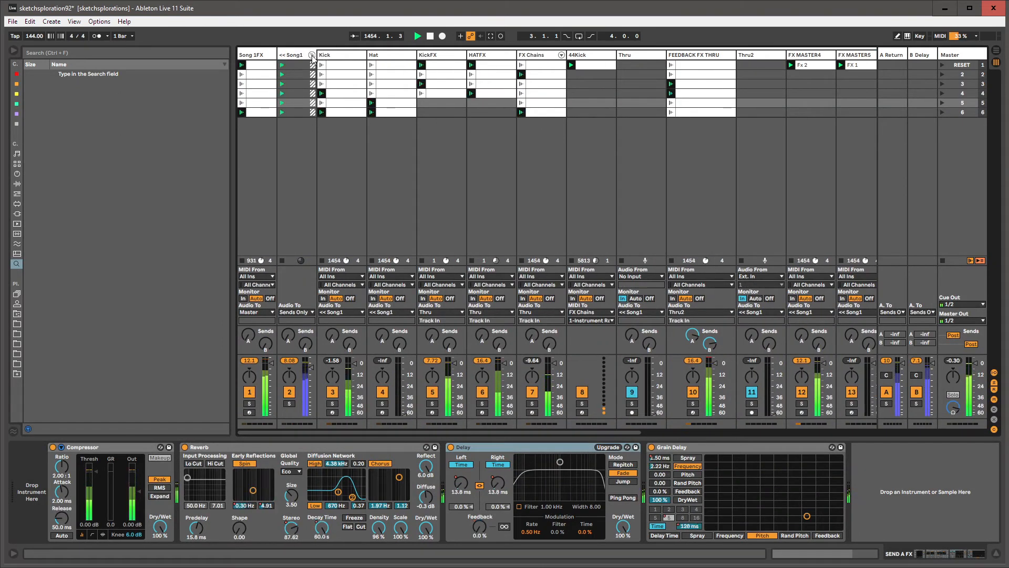
- Fold the << Song1 group track and review the devices on the Buffos, FDBK, FA Template and Song 1FX tracks
{"action": "left_click", "coordinate": [312, 55]}
{"action": "left_click", "coordinate": [576, 51]}
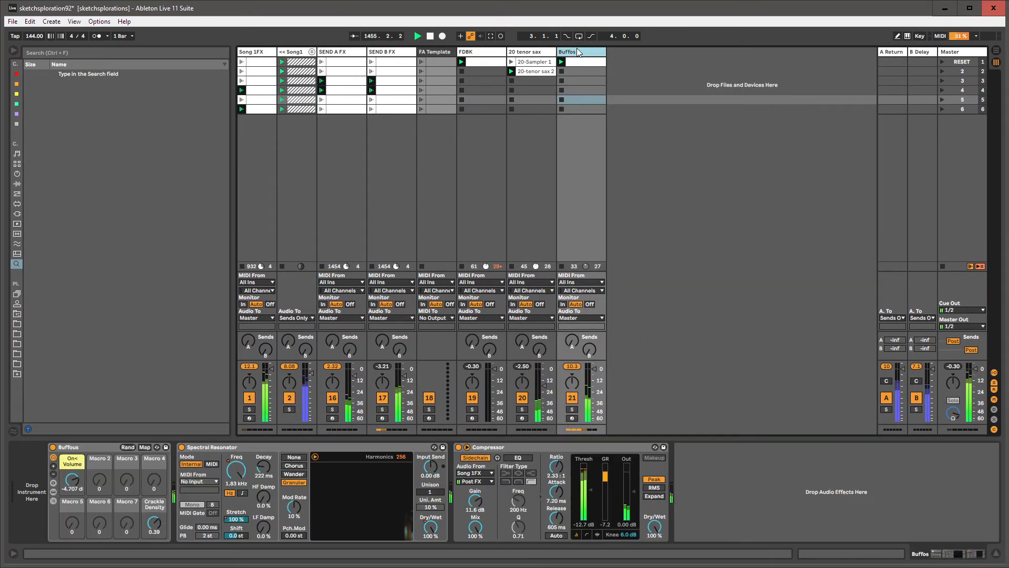
{"action": "left_click", "coordinate": [481, 52]}
{"action": "left_click", "coordinate": [437, 51]}
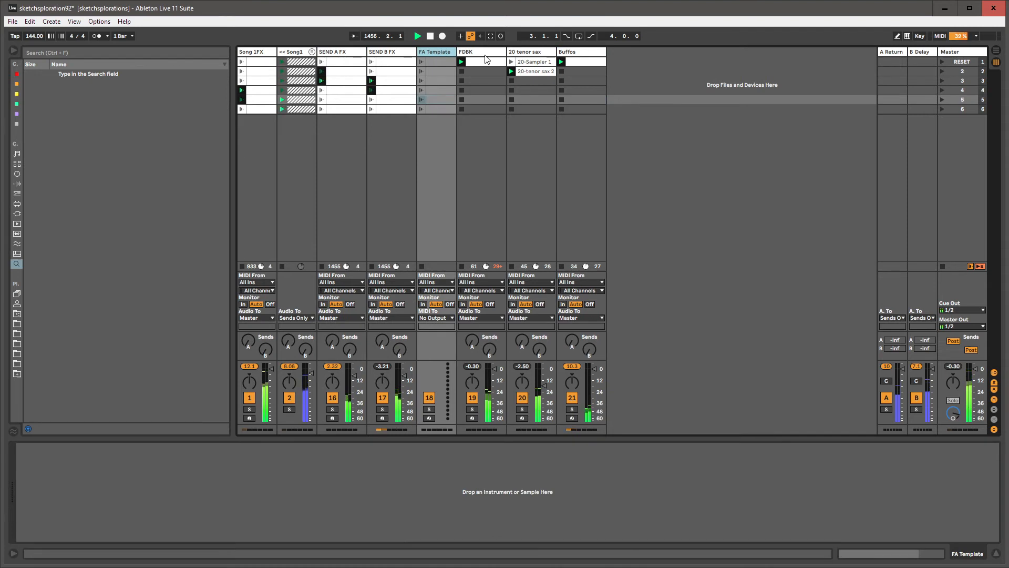
{"action": "left_click", "coordinate": [576, 52]}
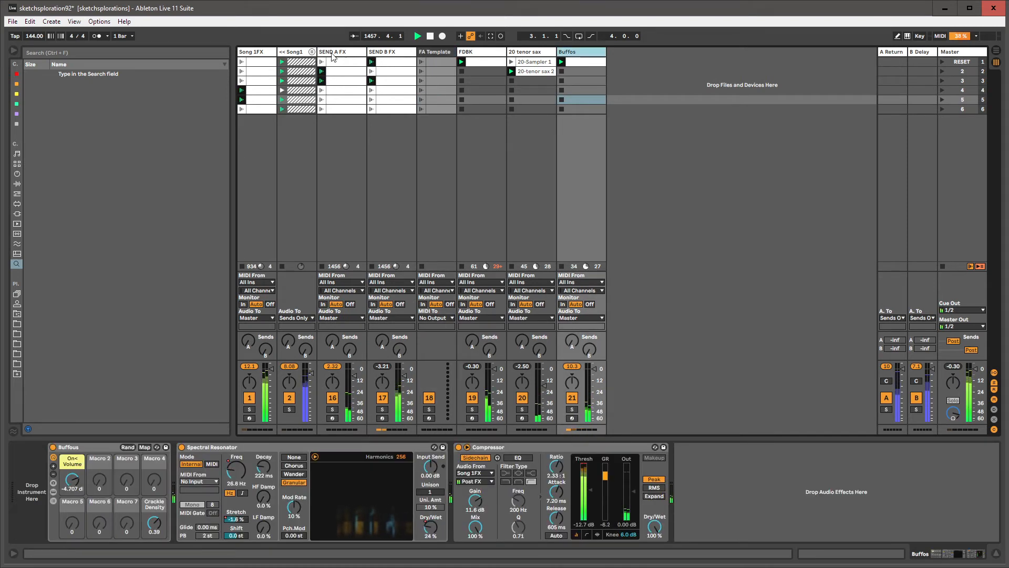
{"action": "left_click", "coordinate": [265, 53]}
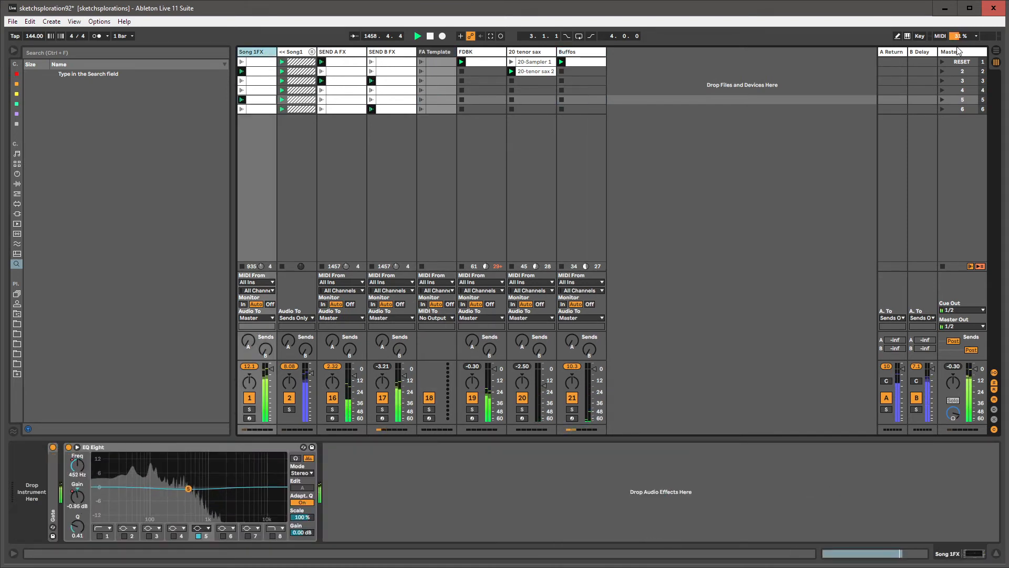
- Collapse the RACKS subfolder under the future sketches folder and open the project's main RACKS folder to list the AUDIO FX racks
{"action": "left_click", "coordinate": [15, 314]}
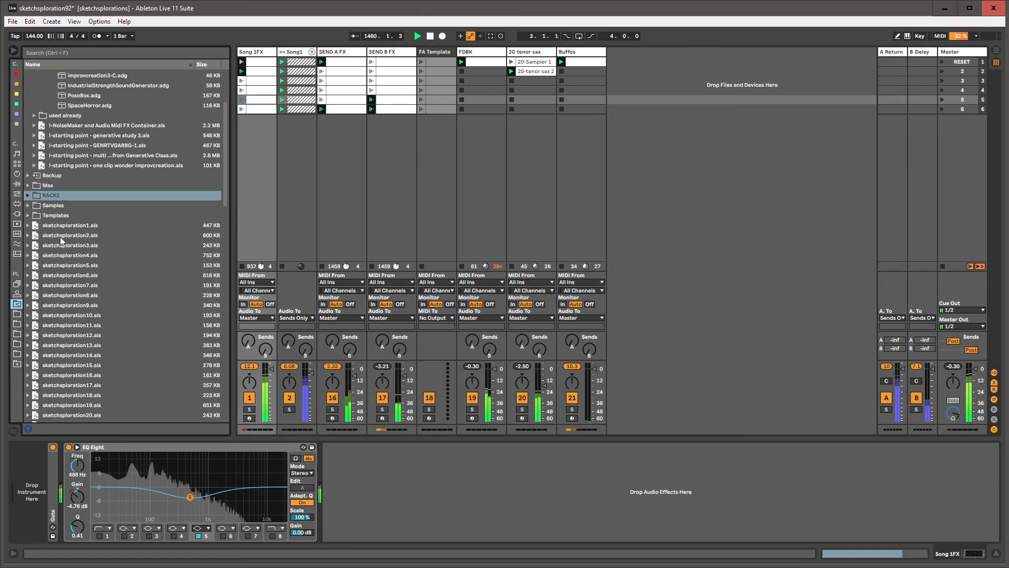
{"action": "left_click_drag", "start_coordinate": [225, 158], "coordinate": [172, 135]}
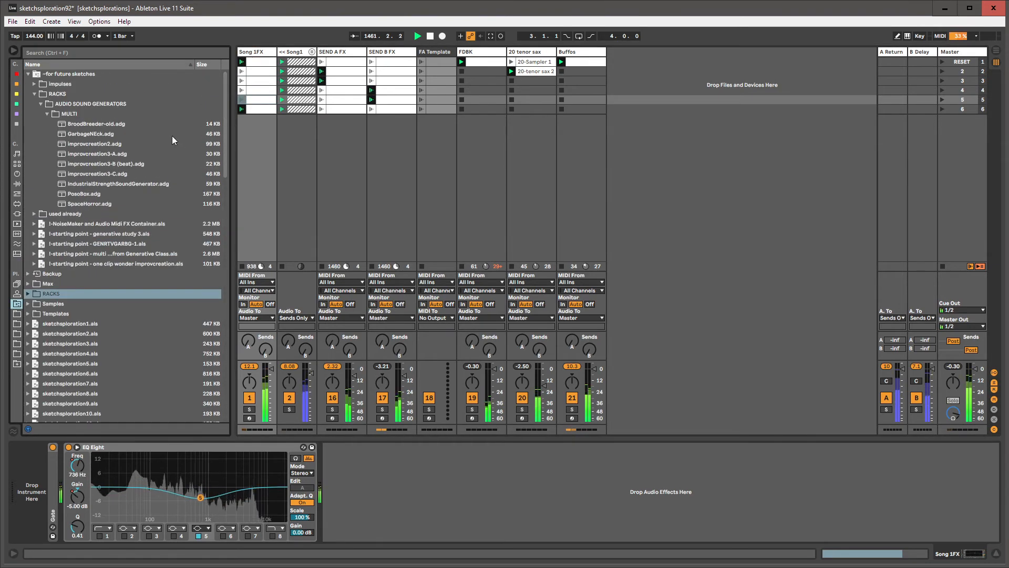
{"action": "left_click", "coordinate": [44, 114]}
{"action": "left_click", "coordinate": [35, 93]}
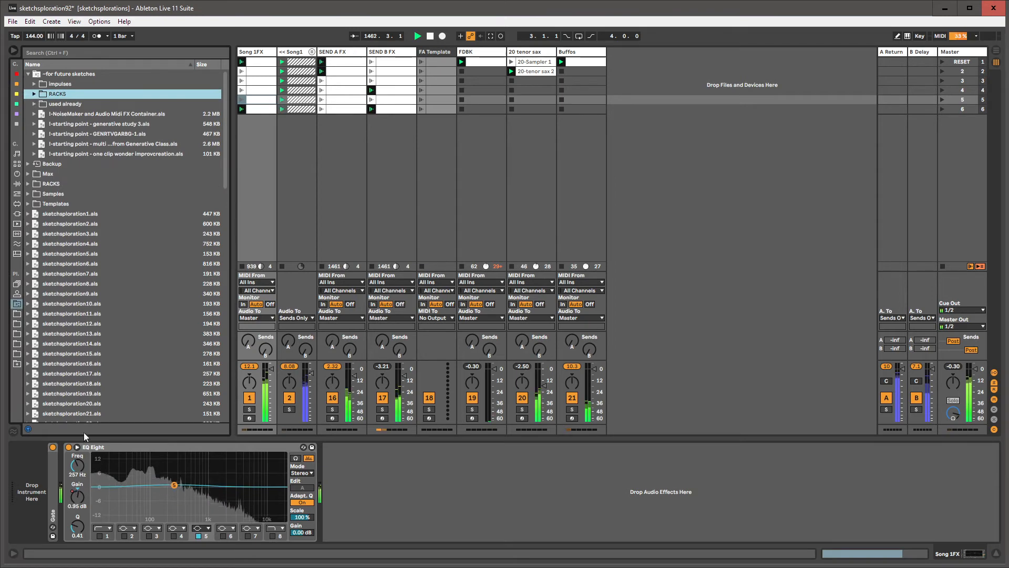
{"action": "left_click", "coordinate": [27, 183]}
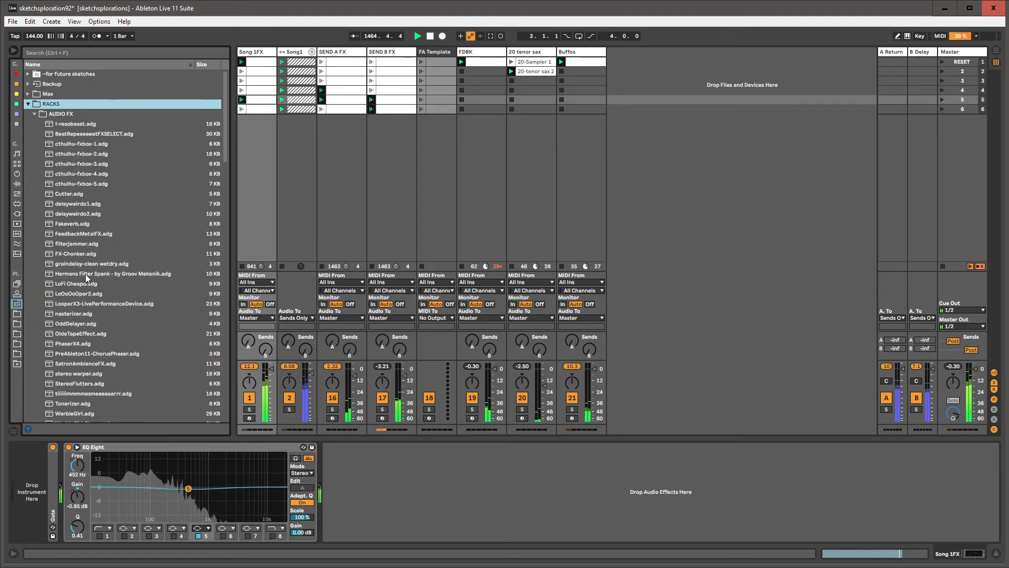
{"action": "scroll", "coordinate": [85, 273], "scroll_direction": "down", "scroll_amount": 1}
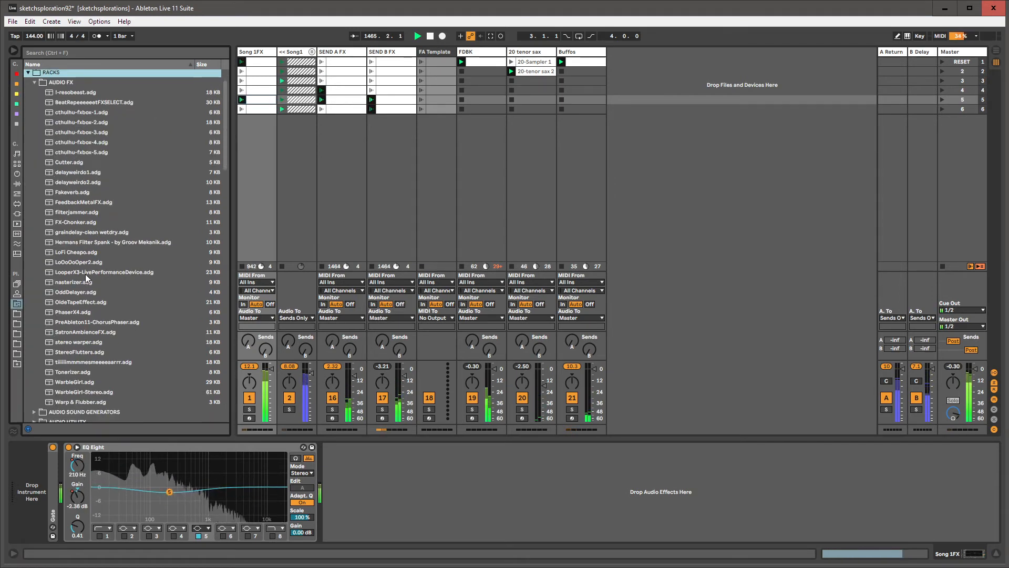
- Load the tiiiiimmmmesmeeeeaarrr.adg rack at the start of the Master track's device chain and hide its inner chains and devices
{"action": "left_click", "coordinate": [75, 360]}
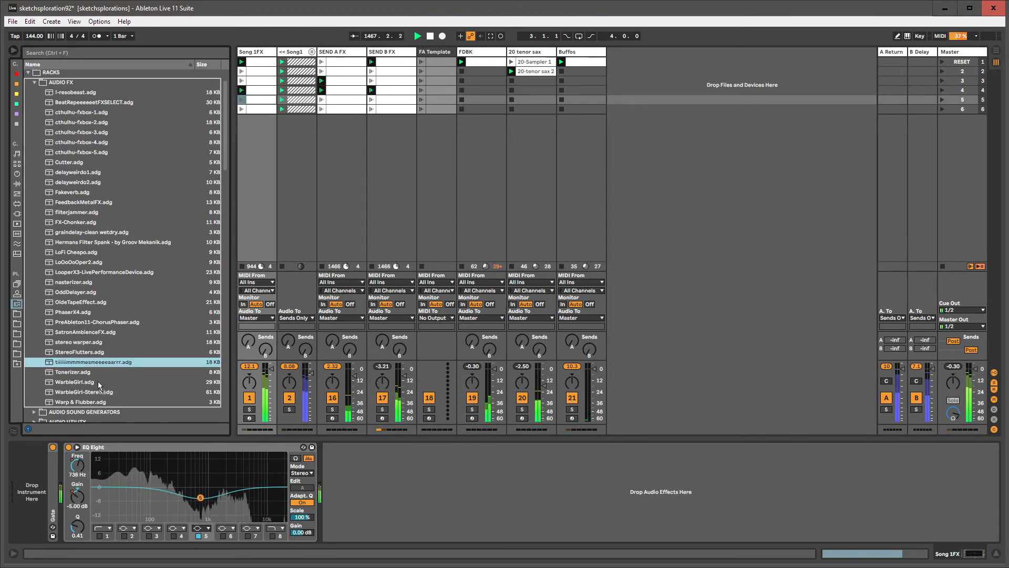
{"action": "mouse_move", "coordinate": [98, 381]}
{"action": "left_mouse_down"}
{"action": "mouse_move", "coordinate": [850, 148]}
{"action": "mouse_move", "coordinate": [967, 69]}
{"action": "mouse_move", "coordinate": [490, 380]}
{"action": "mouse_move", "coordinate": [15, 461]}
{"action": "left_mouse_up"}
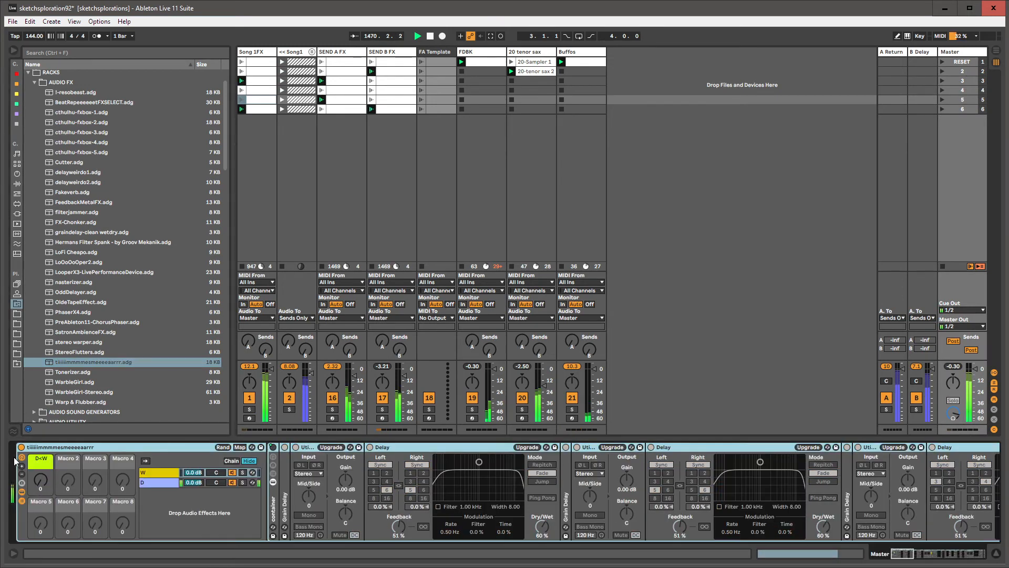
{"action": "left_click", "coordinate": [22, 492]}
- Raise the D+W macro of the rack at the start of the Master chain gradually to 127
{"action": "left_click_drag", "start_coordinate": [41, 483], "coordinate": [41, 482]}
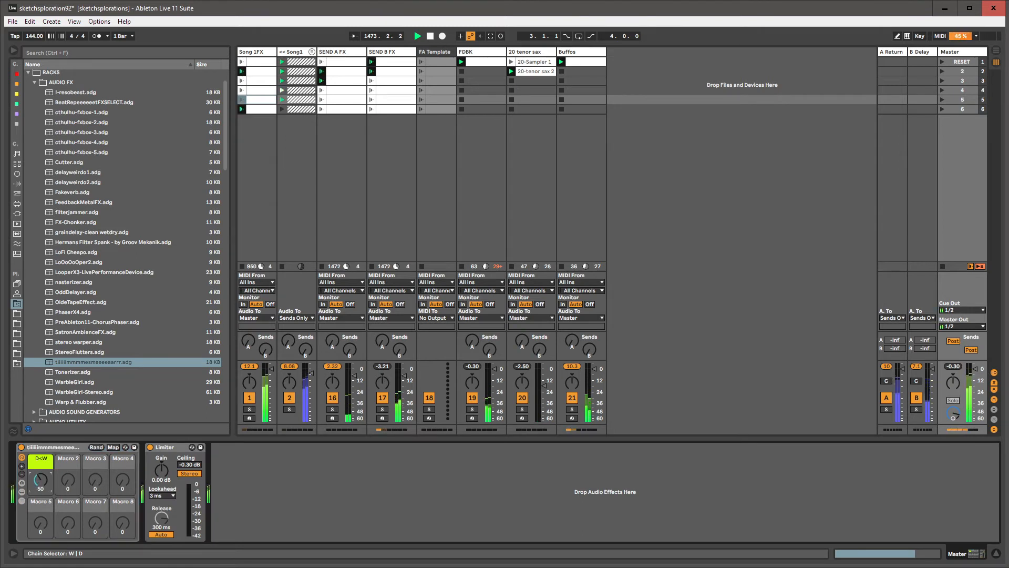
{"action": "left_click_drag", "start_coordinate": [41, 480], "coordinate": [40, 479]}
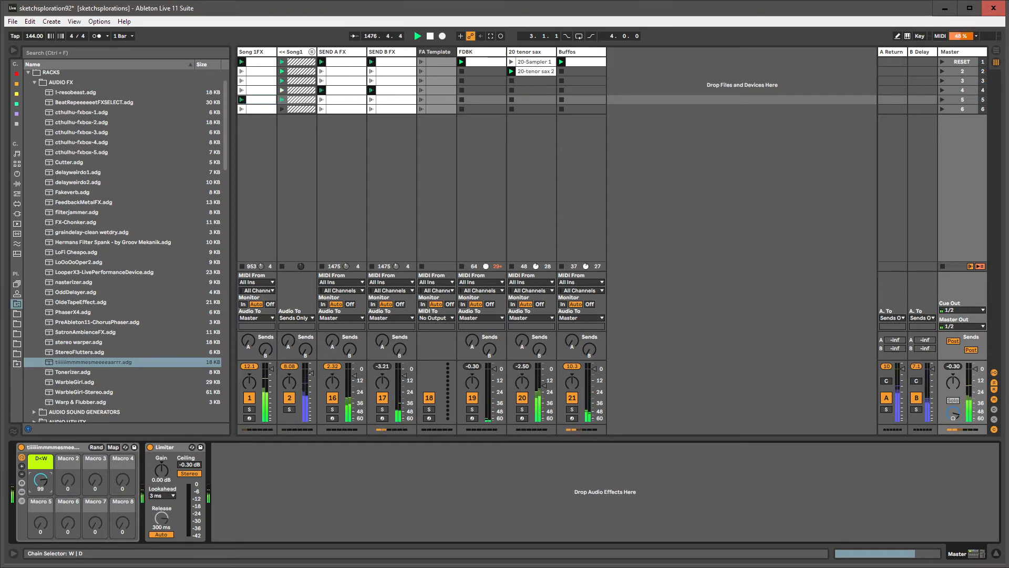
{"action": "left_click_drag", "start_coordinate": [41, 479], "coordinate": [40, 476]}
- Insert the Warp & Flubber.adg rack before the Master's Limiter and set its Warp & Flubber macro to 127
{"action": "left_click_drag", "start_coordinate": [78, 400], "coordinate": [146, 487]}
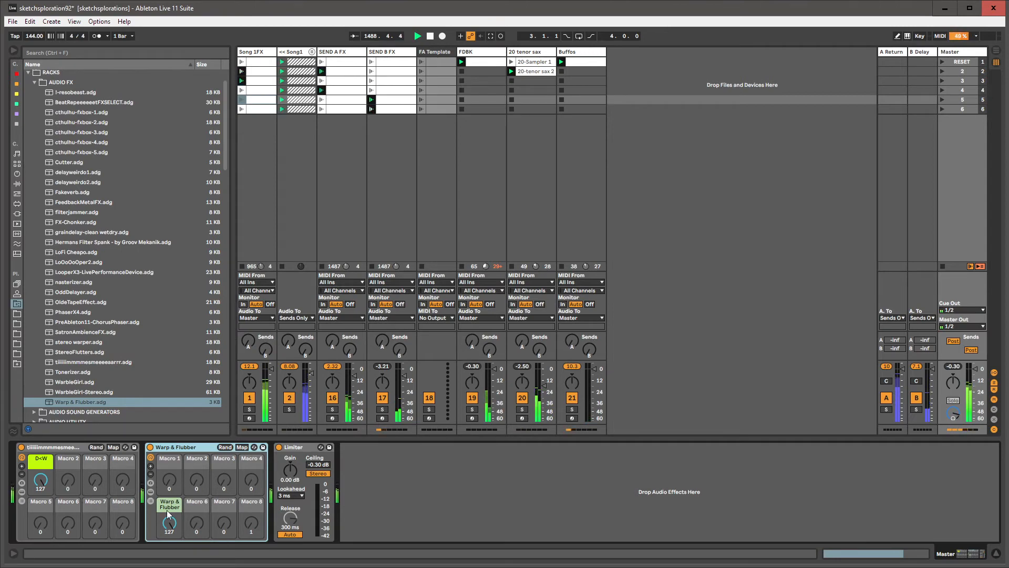
{"action": "left_click_drag", "start_coordinate": [168, 522], "coordinate": [169, 534]}
{"action": "left_click", "coordinate": [194, 448]}
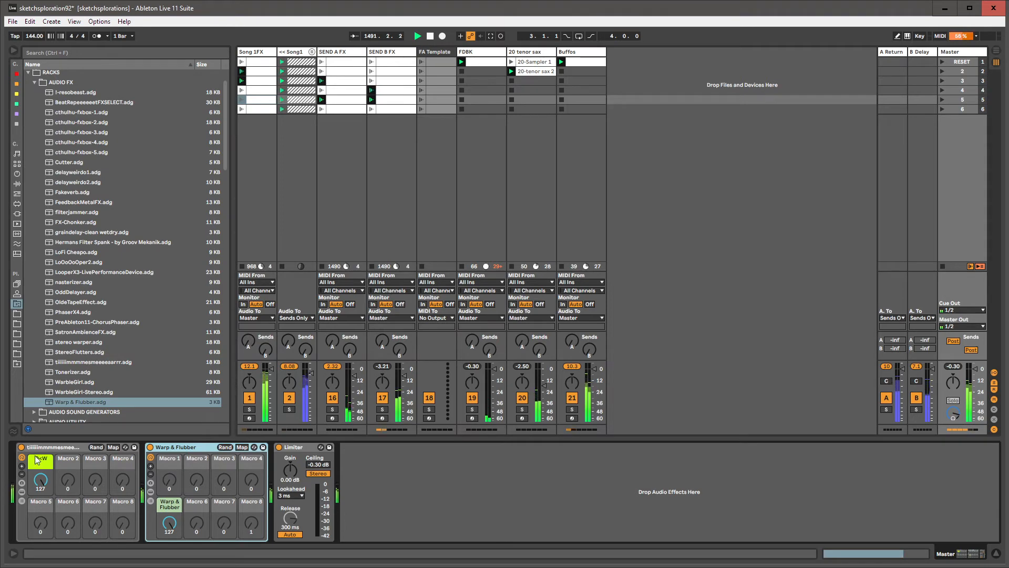
- Show the devices inside the first Master rack's W chain and bring the multibandgranulator rack into view
{"action": "left_click", "coordinate": [21, 500]}
{"action": "left_click", "coordinate": [150, 473]}
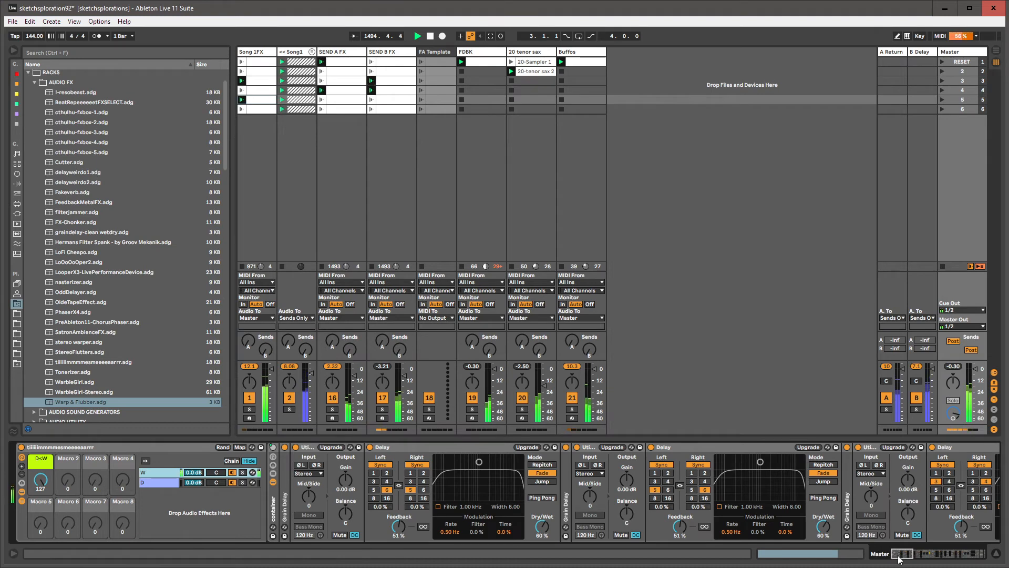
{"action": "left_click_drag", "start_coordinate": [896, 554], "coordinate": [931, 554]}
- Examine the three chains of the multibandgranulator rack and their EQ Three, Grain Delay and Delay settings
{"action": "left_click", "coordinate": [289, 476]}
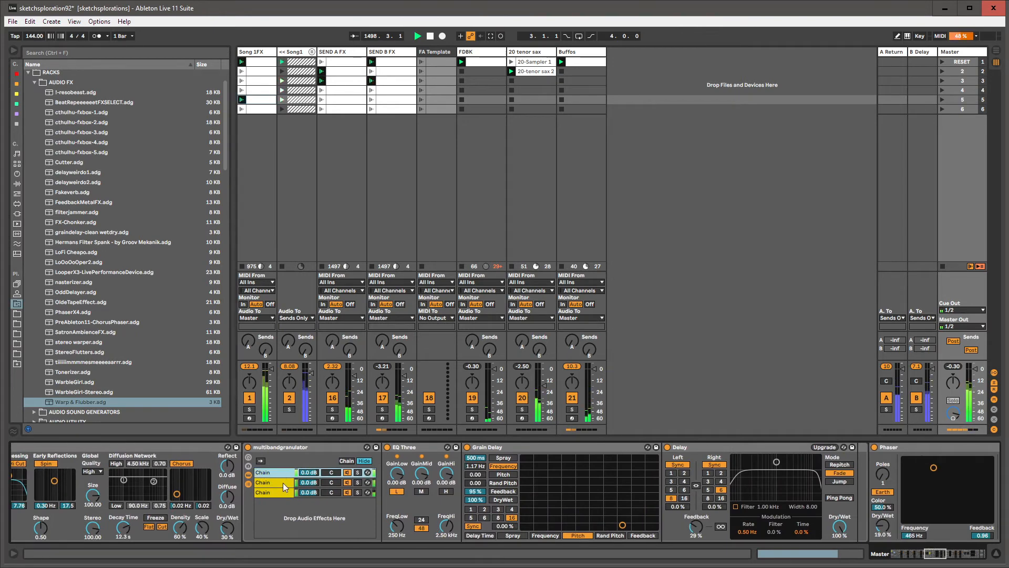
{"action": "left_click", "coordinate": [285, 483]}
{"action": "left_click", "coordinate": [282, 492]}
{"action": "left_click", "coordinate": [480, 447]}
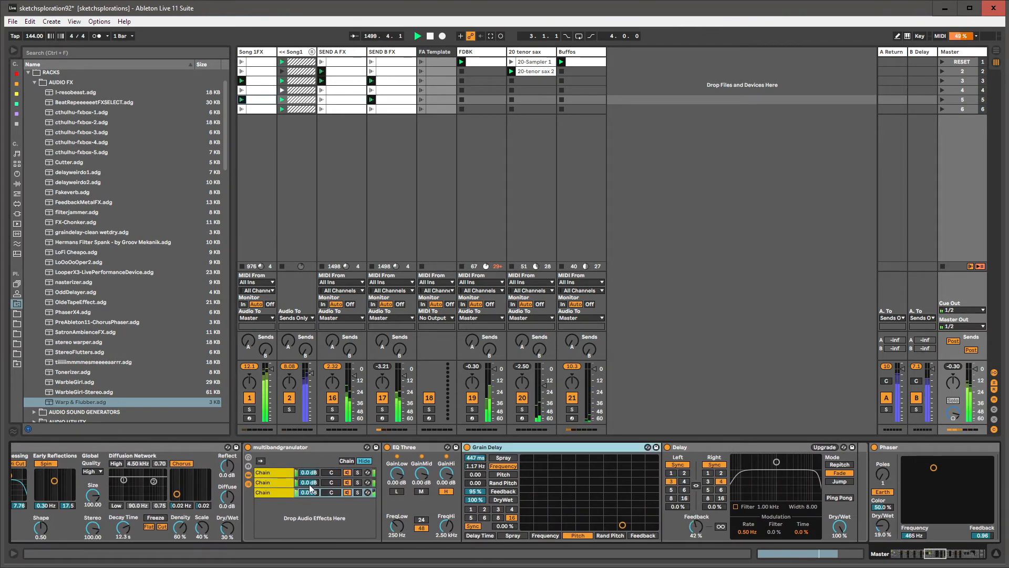
{"action": "left_click", "coordinate": [270, 483]}
{"action": "left_click", "coordinate": [274, 474]}
{"action": "left_click", "coordinate": [747, 458]}
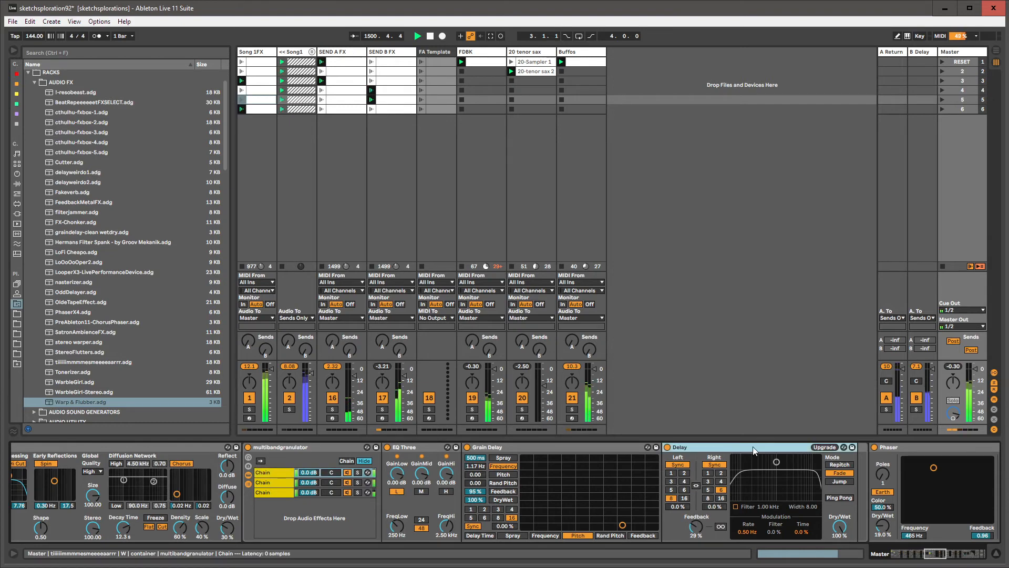
- Inspect the Phaser and Delay devices following the multibandgranulator and return to the start of the Master device chain
{"action": "left_click_drag", "start_coordinate": [937, 554], "coordinate": [949, 556]}
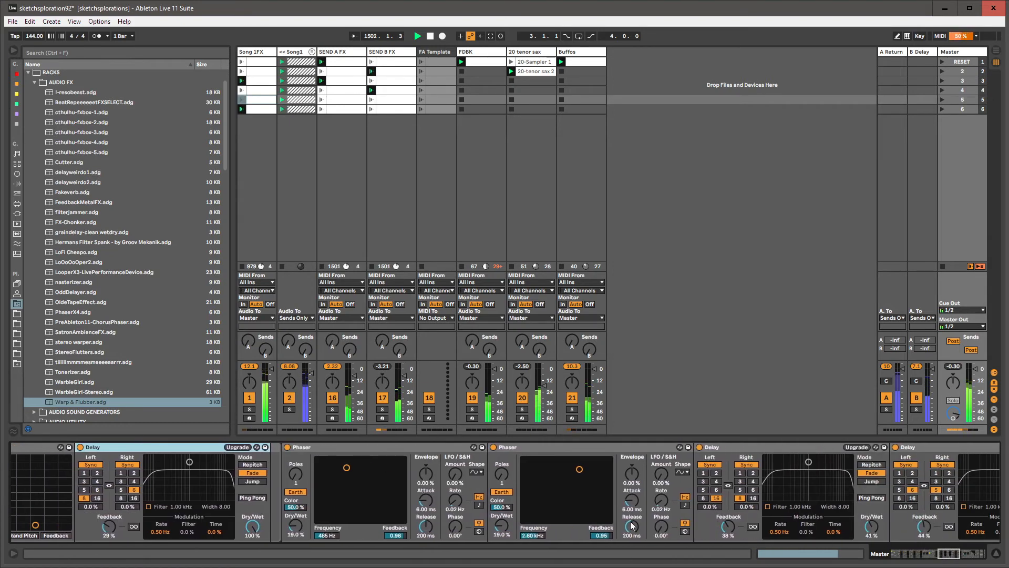
{"action": "left_click_drag", "start_coordinate": [502, 472], "coordinate": [501, 458]}
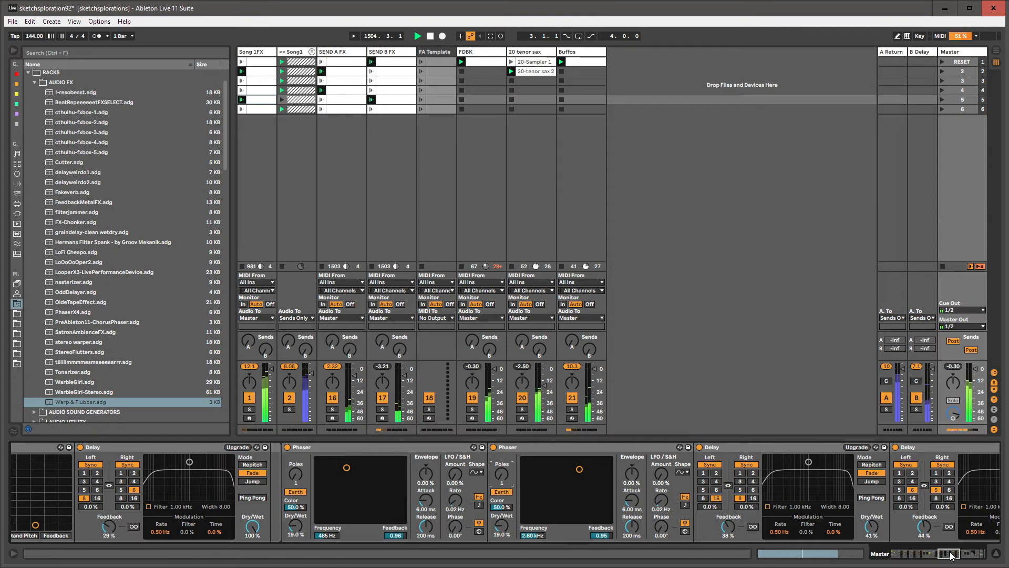
{"action": "left_click_drag", "start_coordinate": [952, 555], "coordinate": [891, 557]}
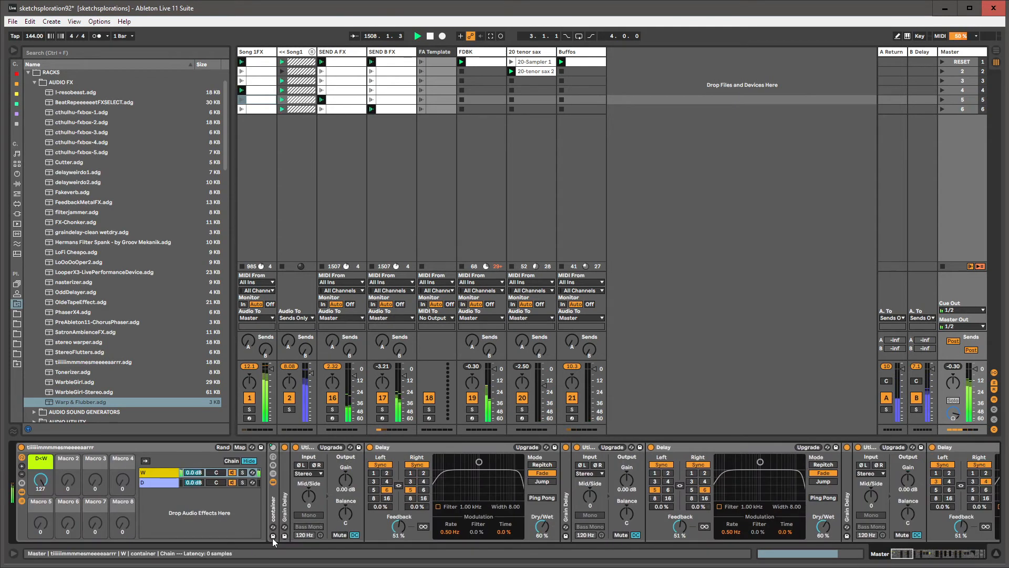
- Hide the devices and chain list of the first Master rack and lower its D+W macro to 15
{"action": "left_click", "coordinate": [22, 494]}
{"action": "left_click", "coordinate": [22, 493]}
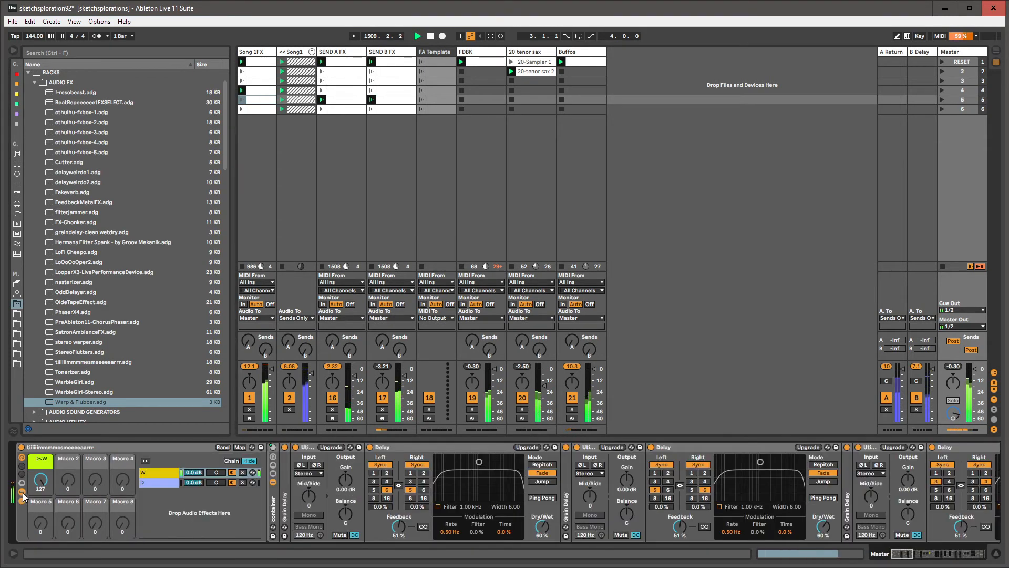
{"action": "left_click", "coordinate": [22, 494]}
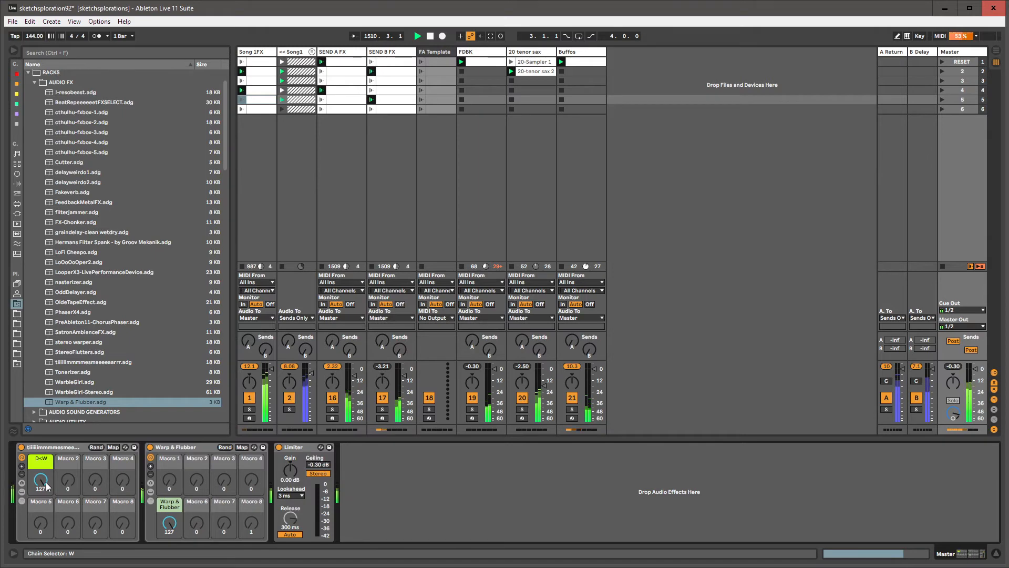
{"action": "left_click_drag", "start_coordinate": [40, 480], "coordinate": [40, 521]}
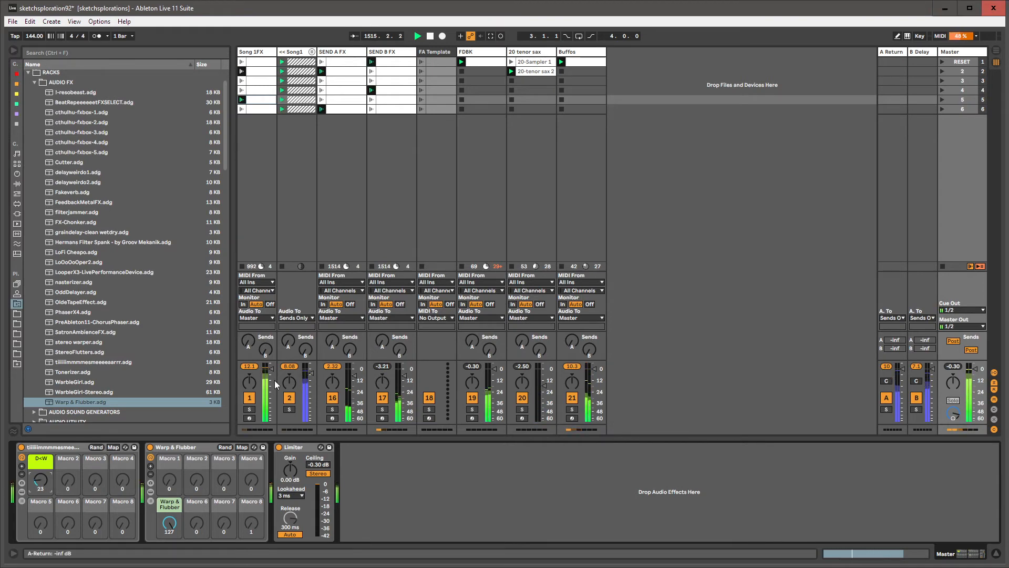
{"action": "left_click", "coordinate": [190, 448]}
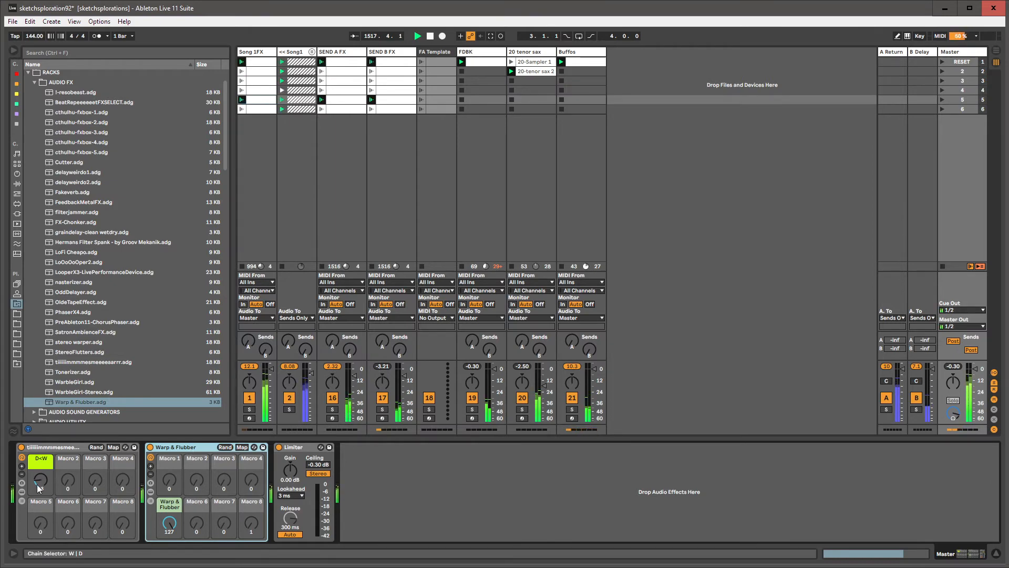
{"action": "left_click_drag", "start_coordinate": [40, 479], "coordinate": [40, 482]}
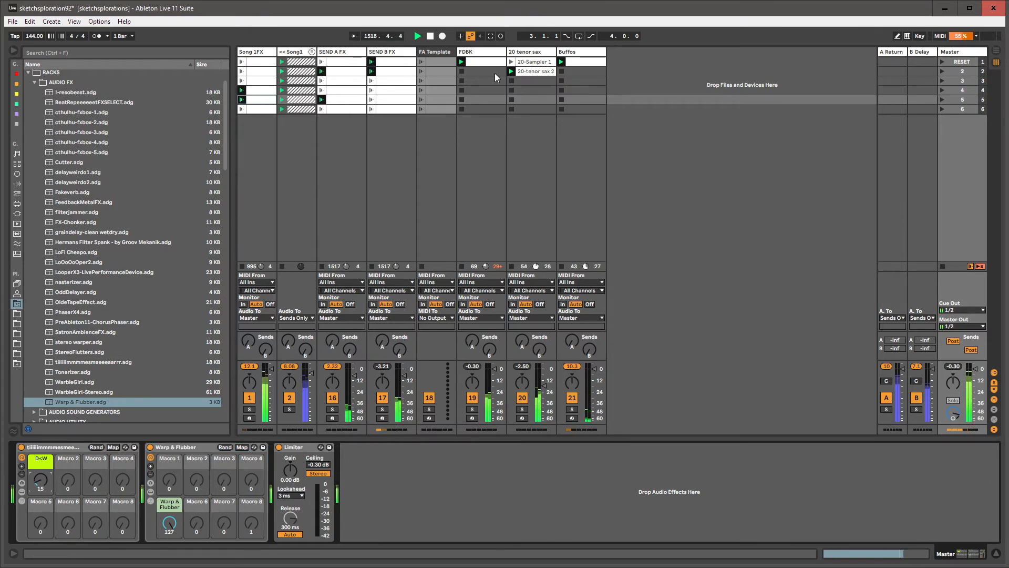
- Insert the !-HybridReverb.adg rack from the grey collection at the start of the Master chain and show its chains
{"action": "left_click", "coordinate": [582, 51]}
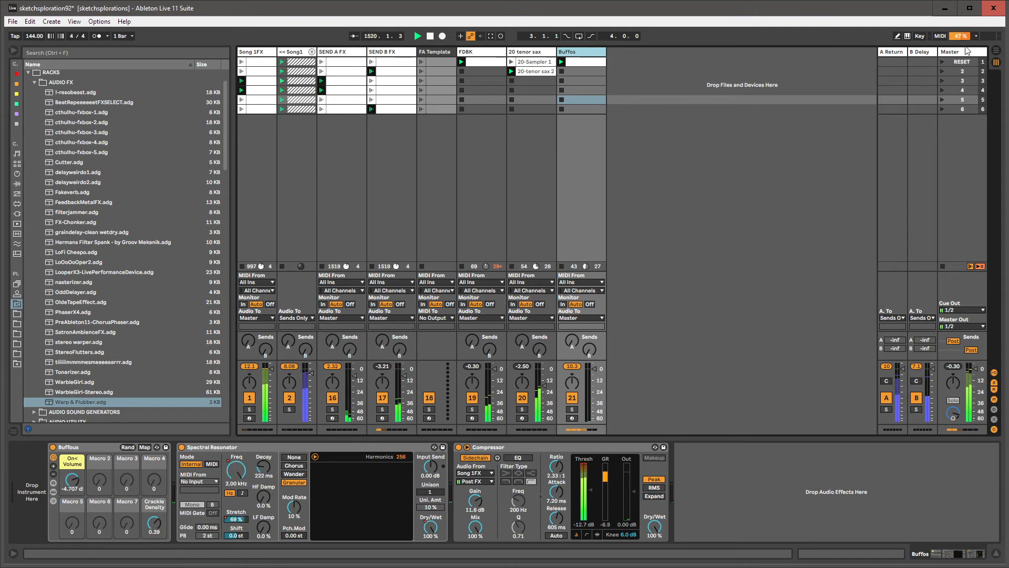
{"action": "left_click", "coordinate": [956, 51]}
{"action": "left_click", "coordinate": [90, 446]}
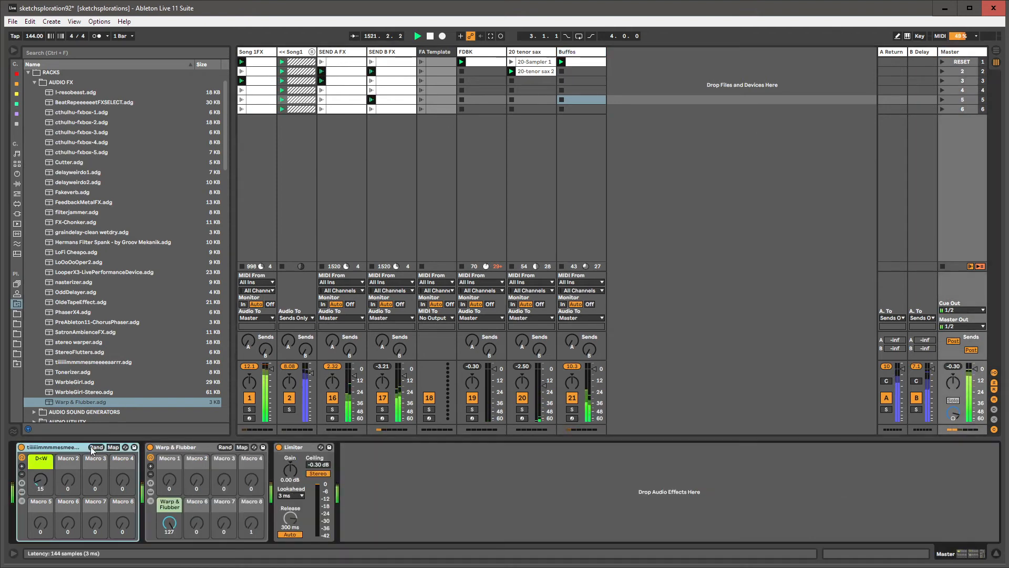
{"action": "left_click", "coordinate": [35, 83]}
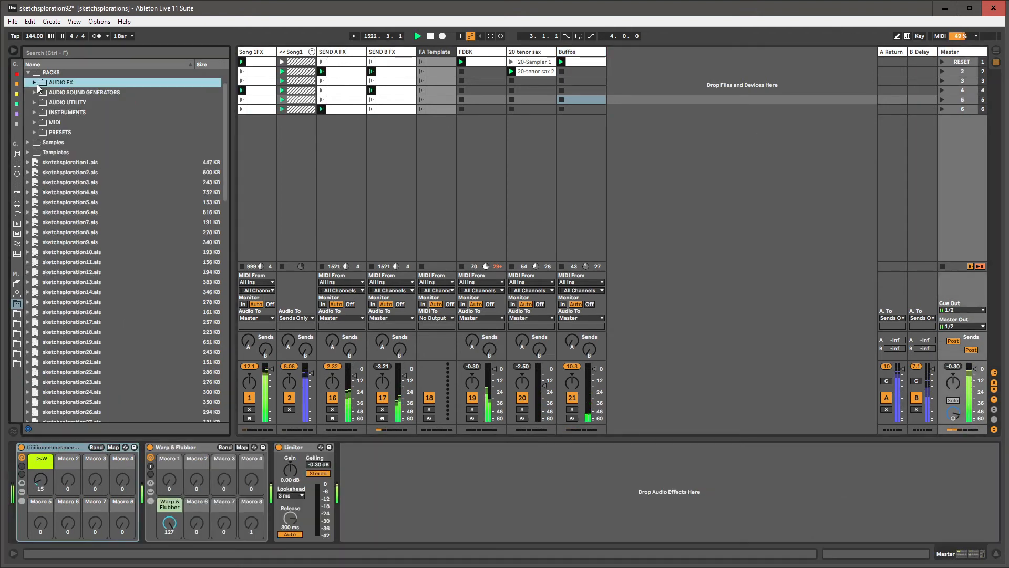
{"action": "left_click", "coordinate": [28, 72]}
{"action": "left_click", "coordinate": [16, 123]}
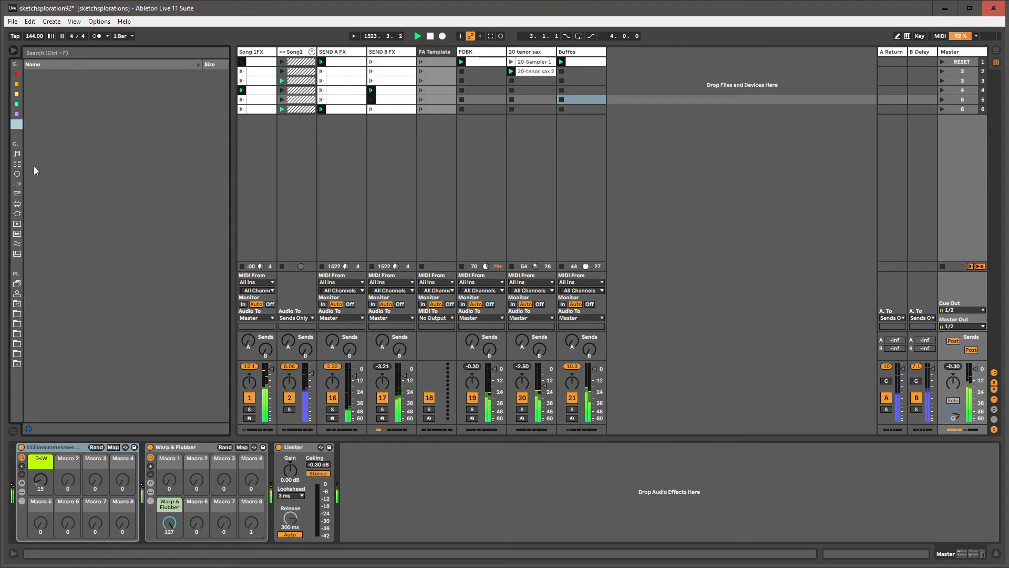
{"action": "left_click_drag", "start_coordinate": [52, 393], "coordinate": [13, 455]}
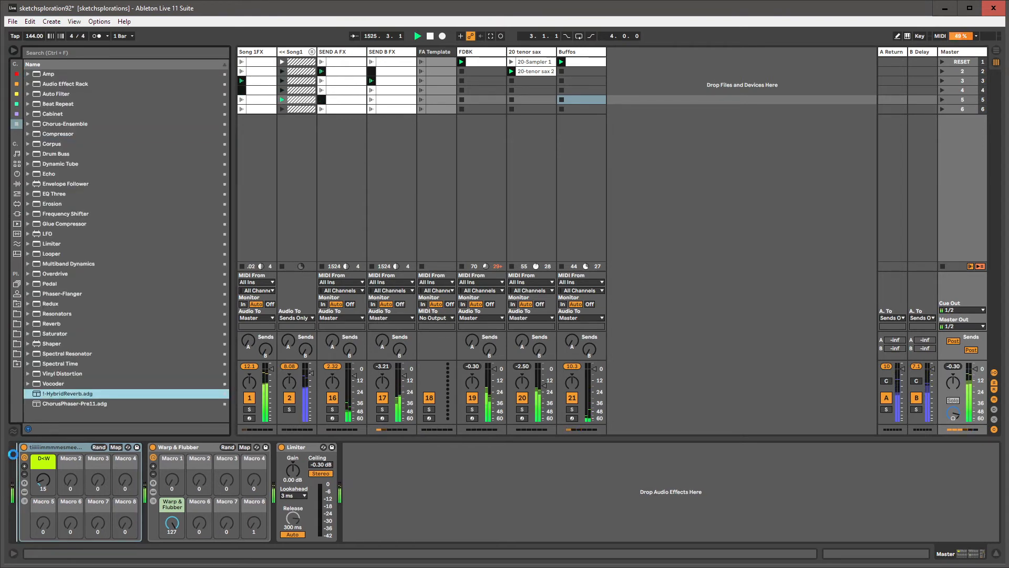
{"action": "left_click", "coordinate": [23, 499]}
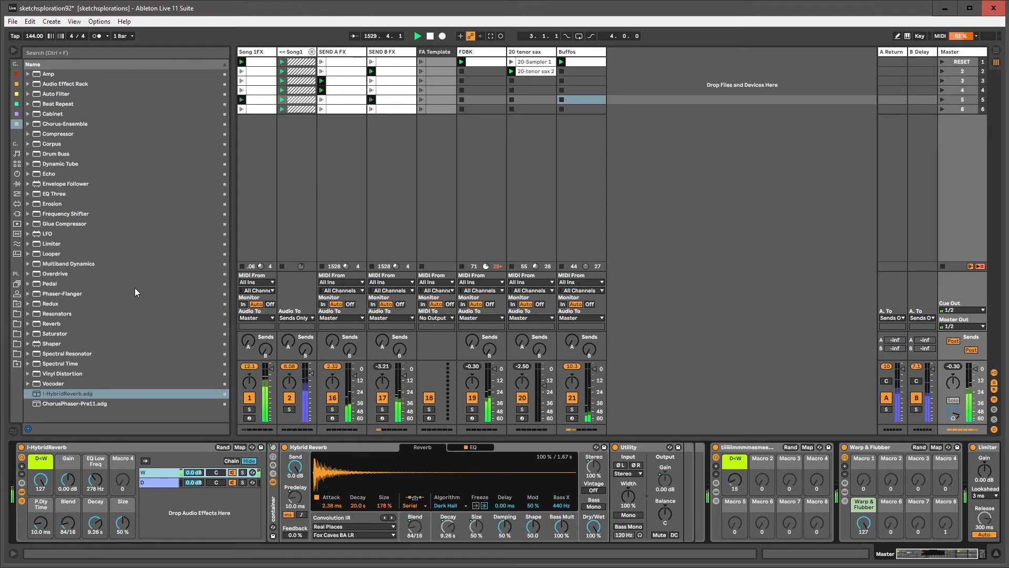
- Load impulse-bouncedown1-fadeoutReverse.wav from the Samples folder as the Hybrid Reverb's convolution impulse response
{"action": "left_click", "coordinate": [20, 306]}
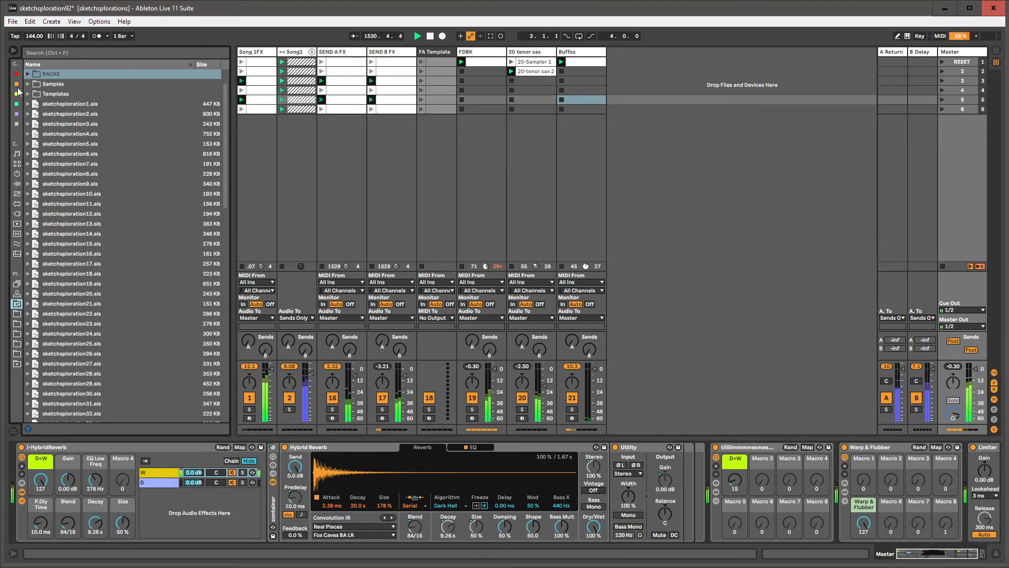
{"action": "scroll", "coordinate": [225, 118], "scroll_direction": "down", "scroll_amount": 3}
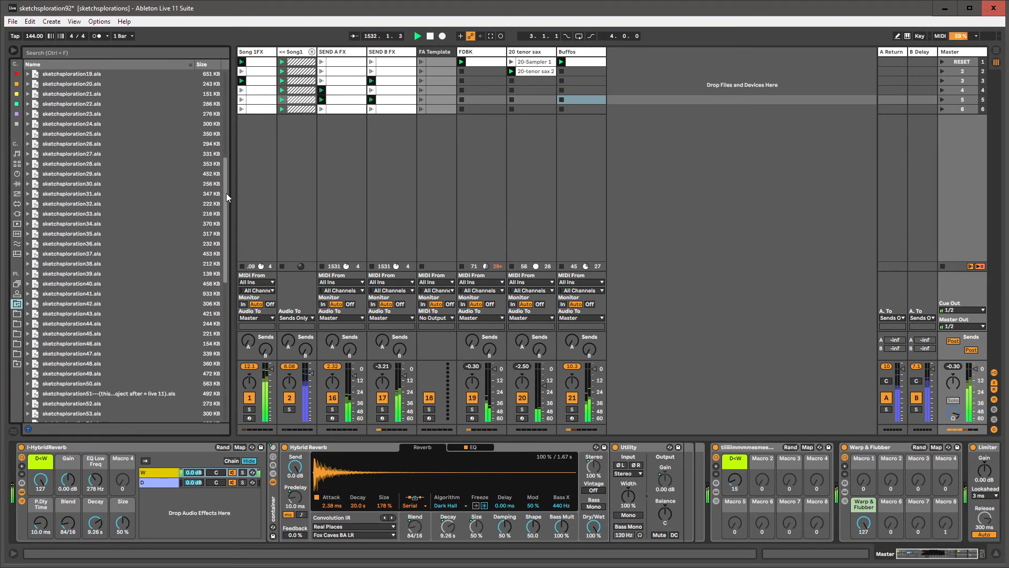
{"action": "scroll", "coordinate": [210, 95], "scroll_direction": "up", "scroll_amount": 5}
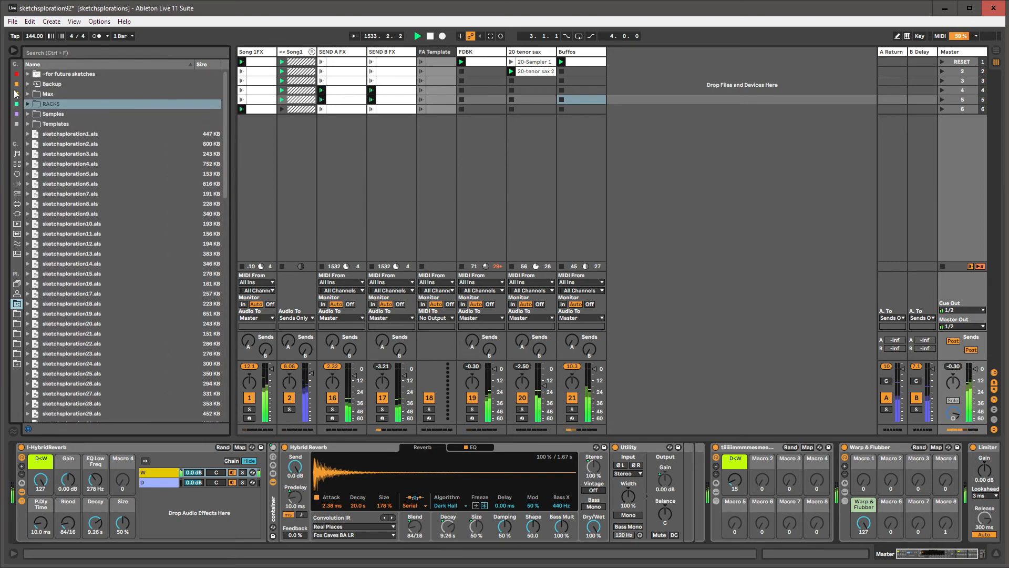
{"action": "left_click", "coordinate": [29, 114]}
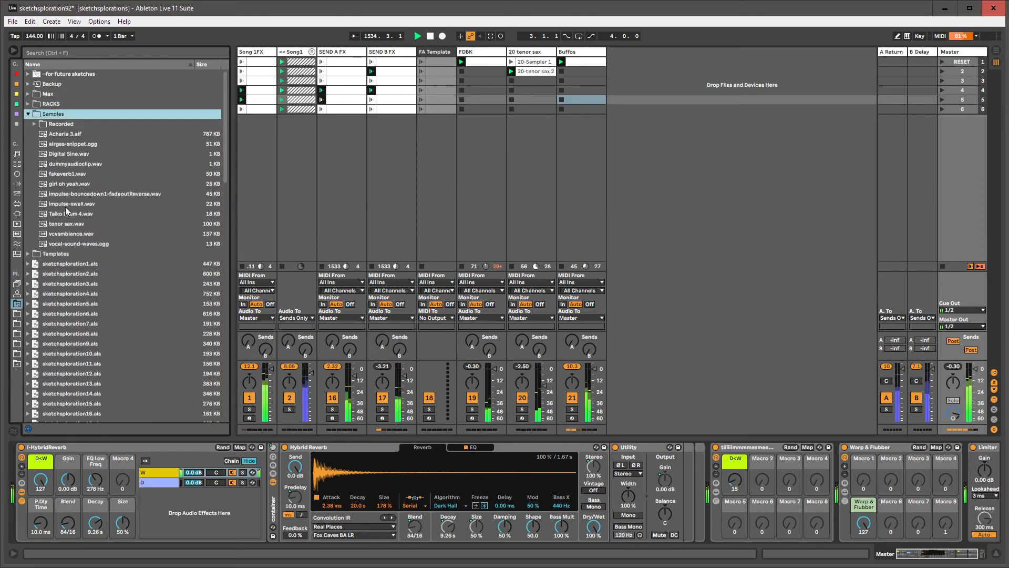
{"action": "left_click_drag", "start_coordinate": [79, 195], "coordinate": [318, 403]}
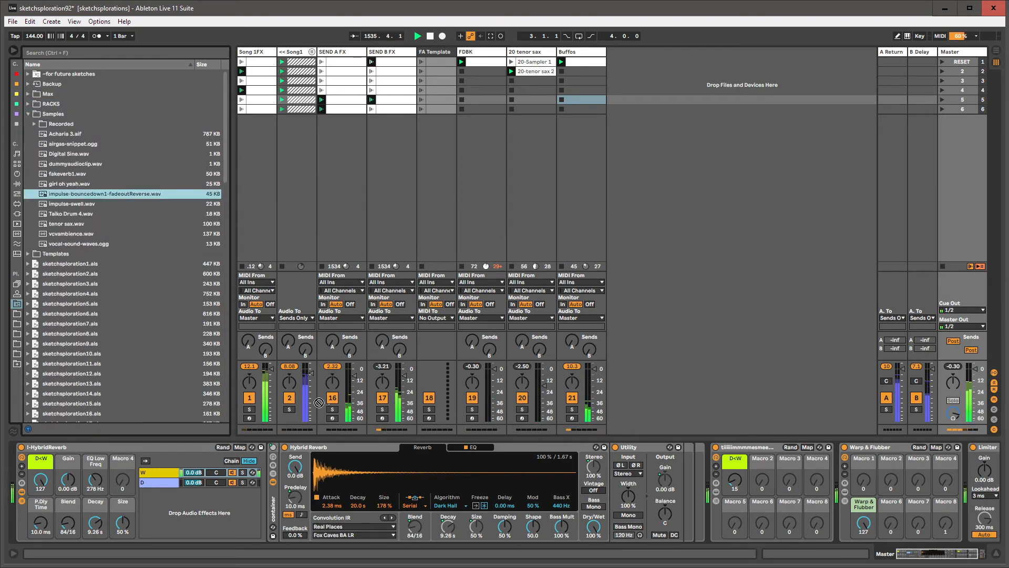
{"action": "left_click_drag", "start_coordinate": [345, 475], "coordinate": [343, 470]}
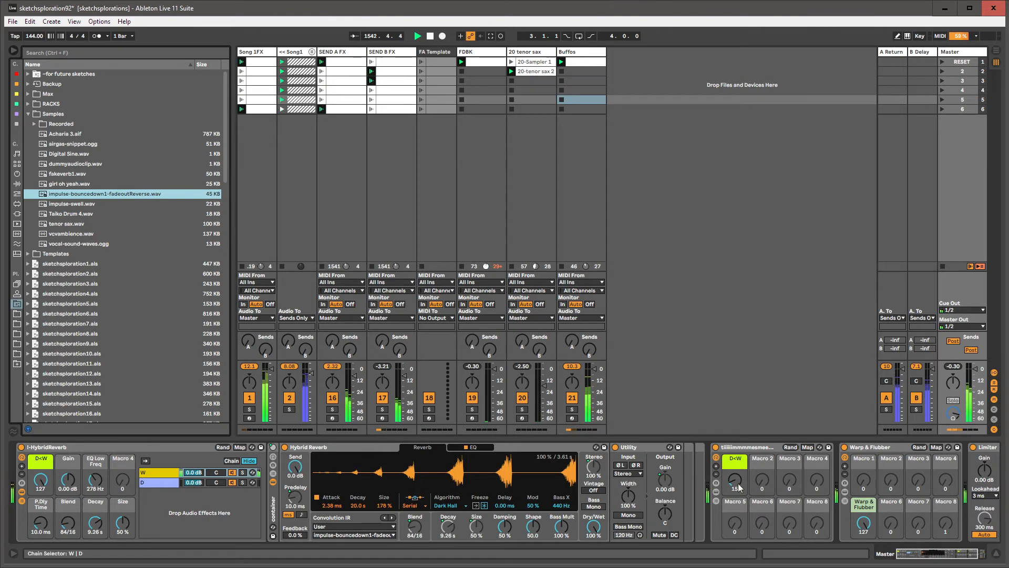
- Replace the Hybrid Reverb's impulse response with Acharia 3.aif and set the D+W macro of the second Master rack to 127
{"action": "left_click_drag", "start_coordinate": [738, 488], "coordinate": [738, 479]}
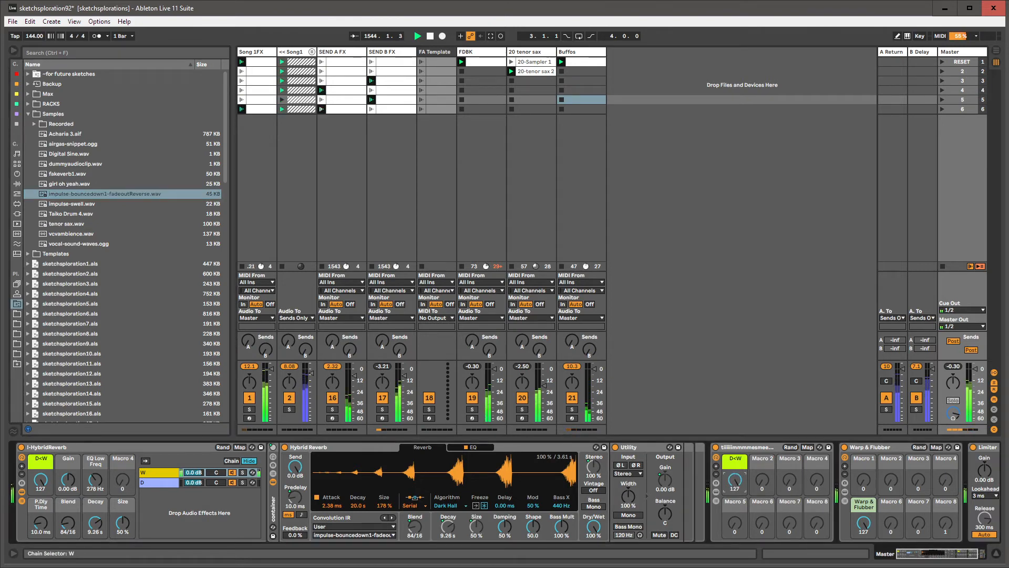
{"action": "left_click_drag", "start_coordinate": [55, 136], "coordinate": [333, 472]}
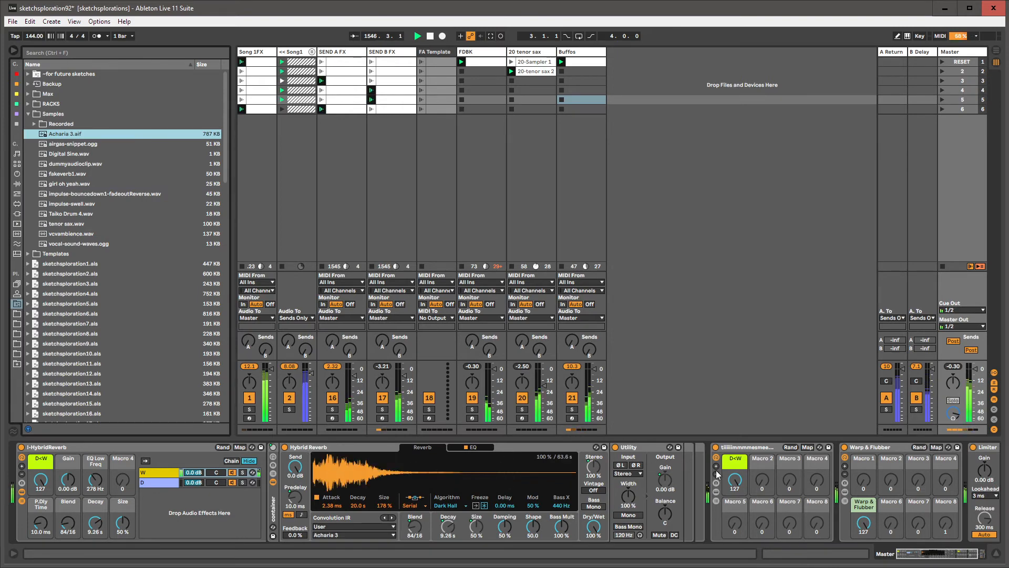
{"action": "left_click", "coordinate": [22, 493]}
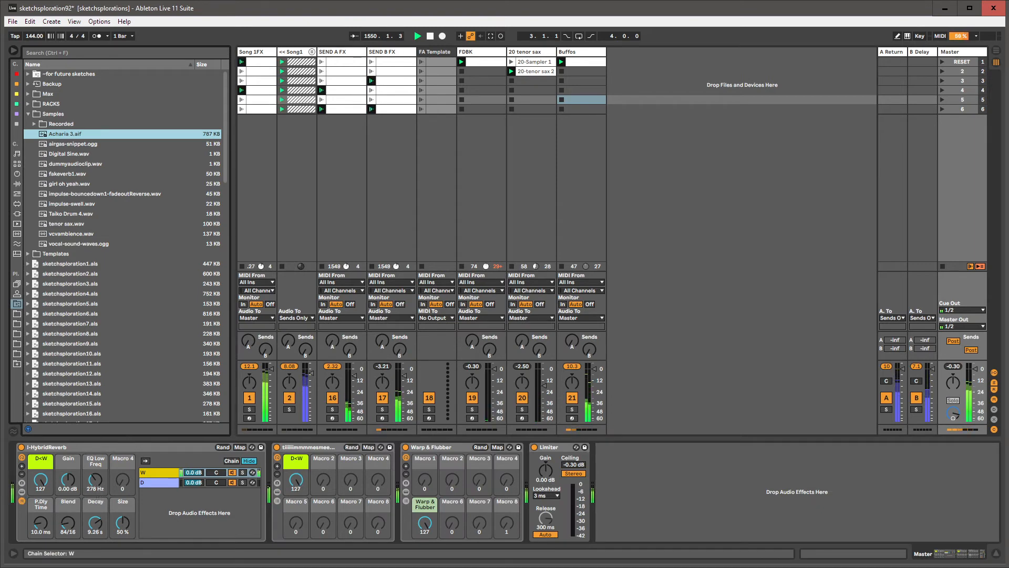
{"action": "left_click_drag", "start_coordinate": [296, 480], "coordinate": [296, 489]}
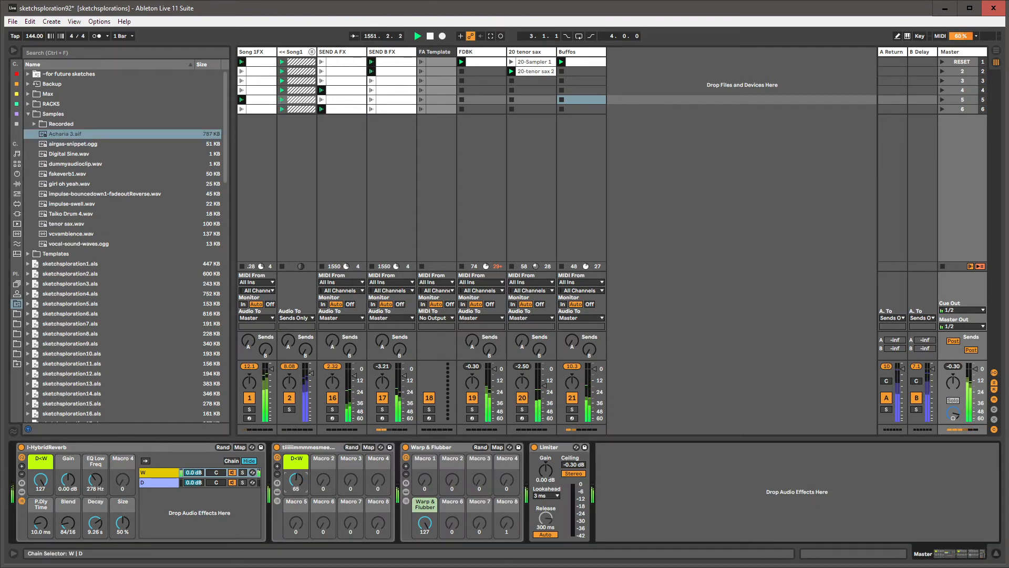
{"action": "left_click_drag", "start_coordinate": [296, 479], "coordinate": [296, 463]}
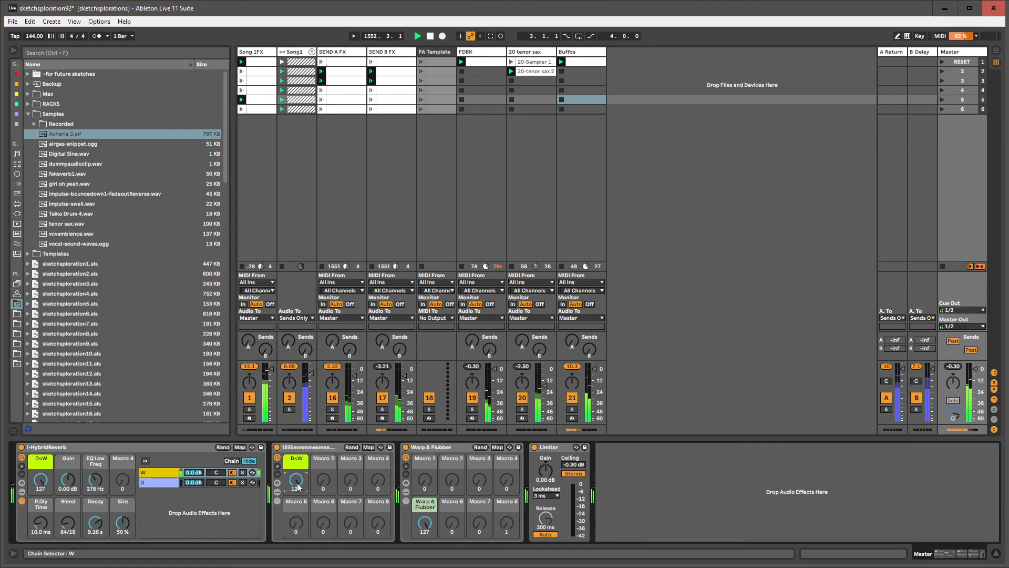
{"action": "left_click", "coordinate": [160, 478]}
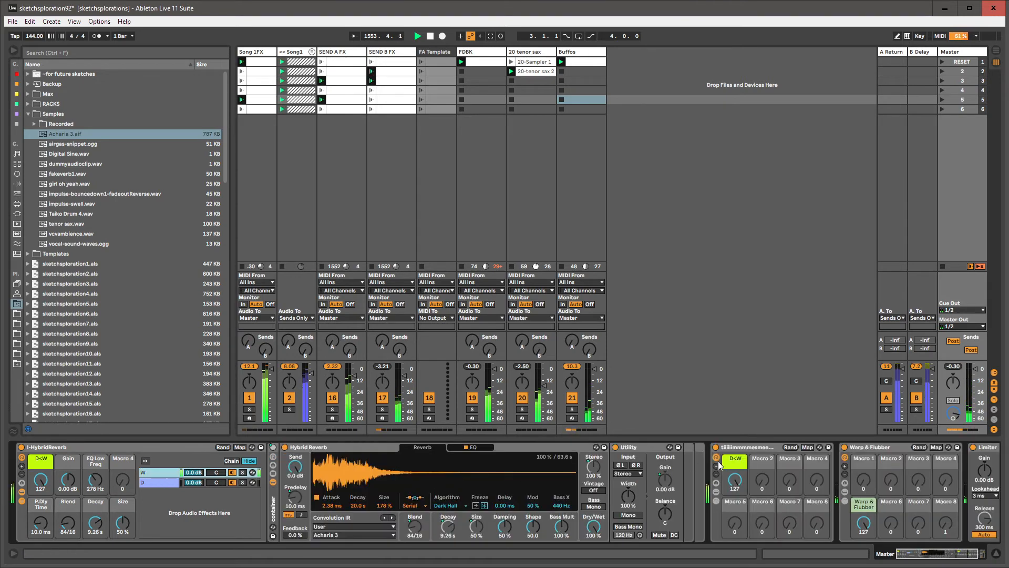
- Set the second Master rack's D+W macro to 54, and the Hybrid Reverb's convolution size to 441 % and decay to 548 ms
{"action": "left_click", "coordinate": [735, 481]}
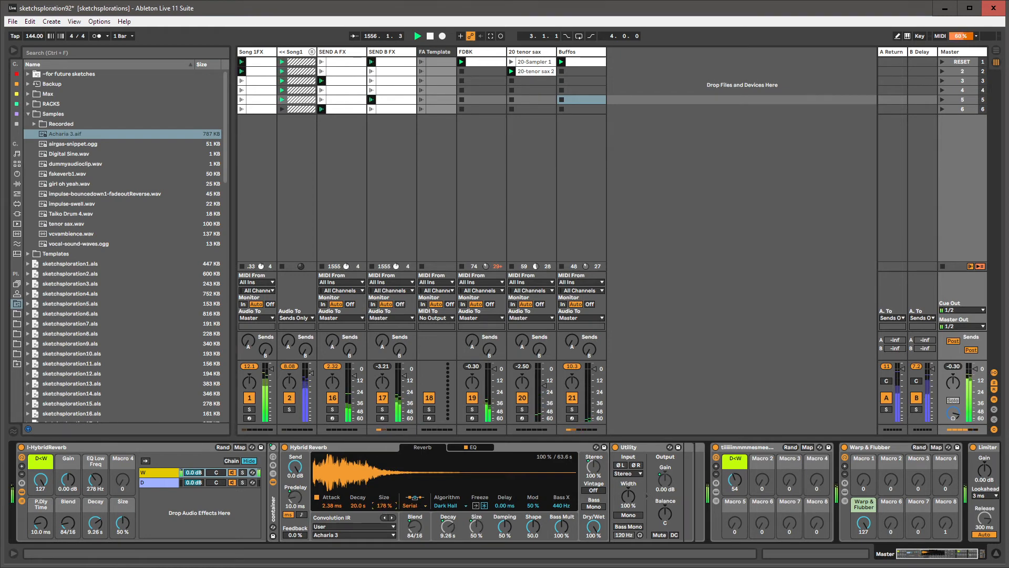
{"action": "left_click_drag", "start_coordinate": [383, 506], "coordinate": [383, 465]}
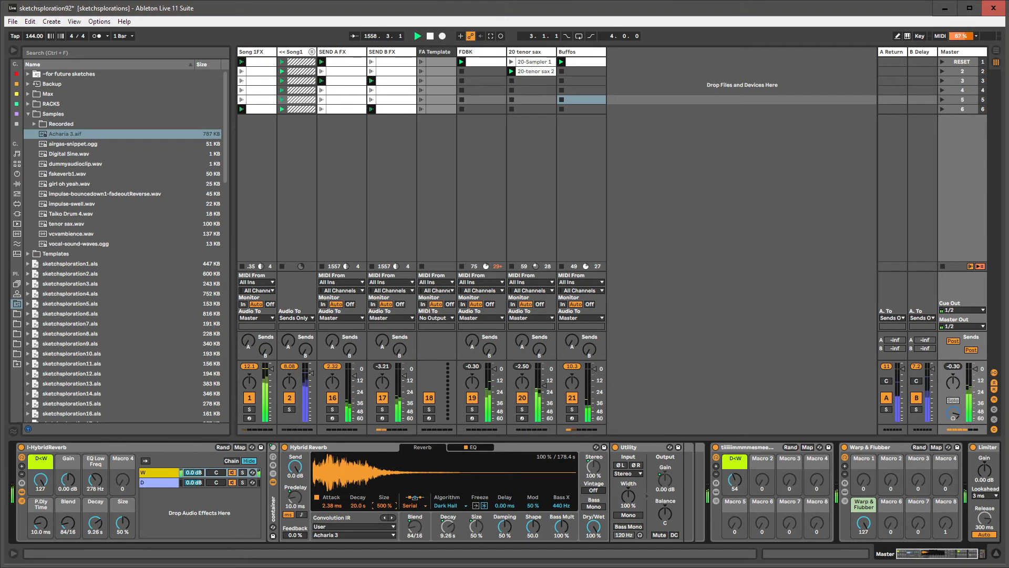
{"action": "left_click_drag", "start_coordinate": [358, 505], "coordinate": [358, 552]}
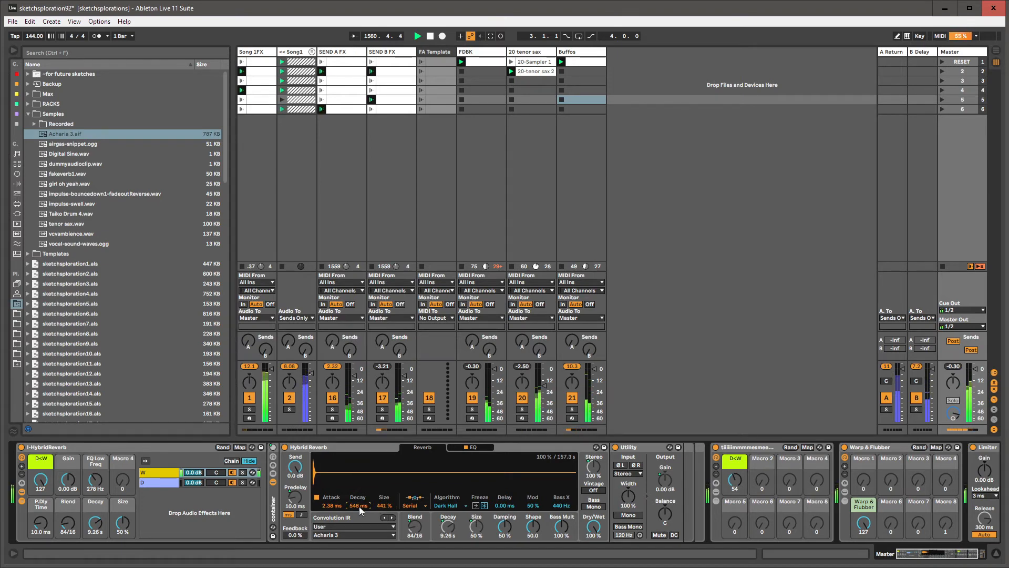
- Redisplay the devices in the !-HybridReverb rack's W chain and raise the second Master rack's D+W macro to 127
{"action": "left_click", "coordinate": [21, 501]}
{"action": "left_click", "coordinate": [21, 501]}
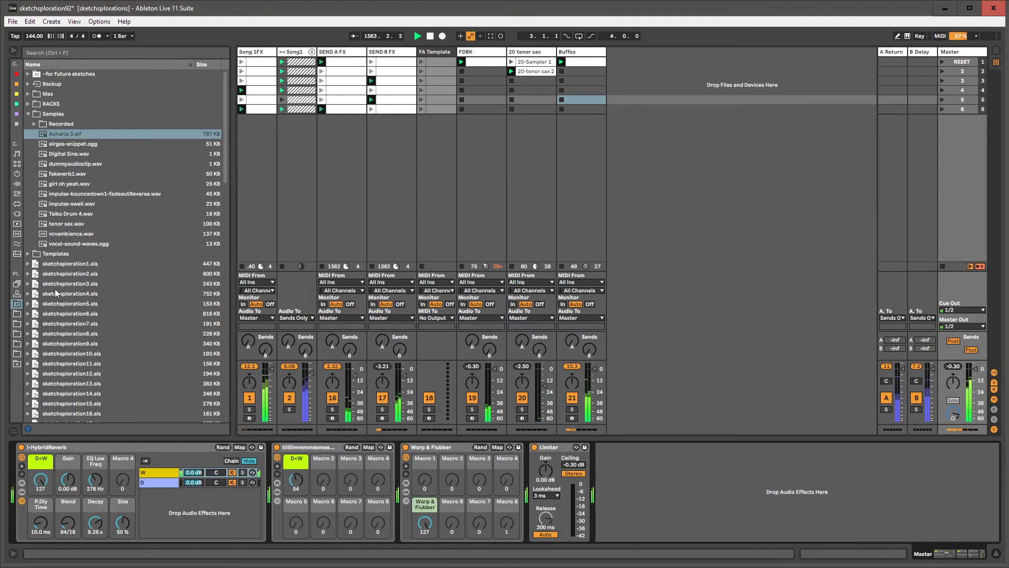
{"action": "left_click", "coordinate": [158, 473]}
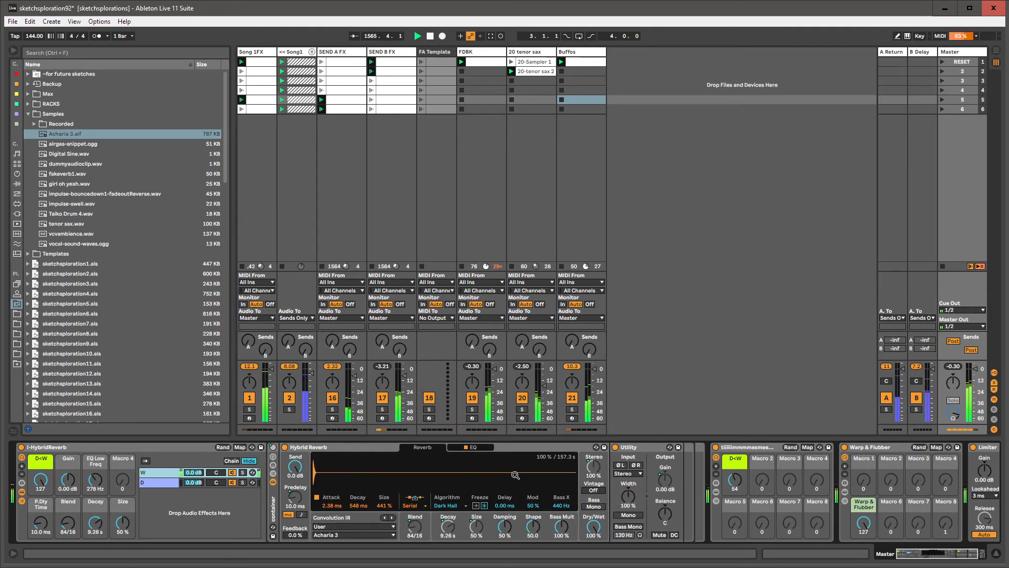
{"action": "left_click", "coordinate": [738, 481]}
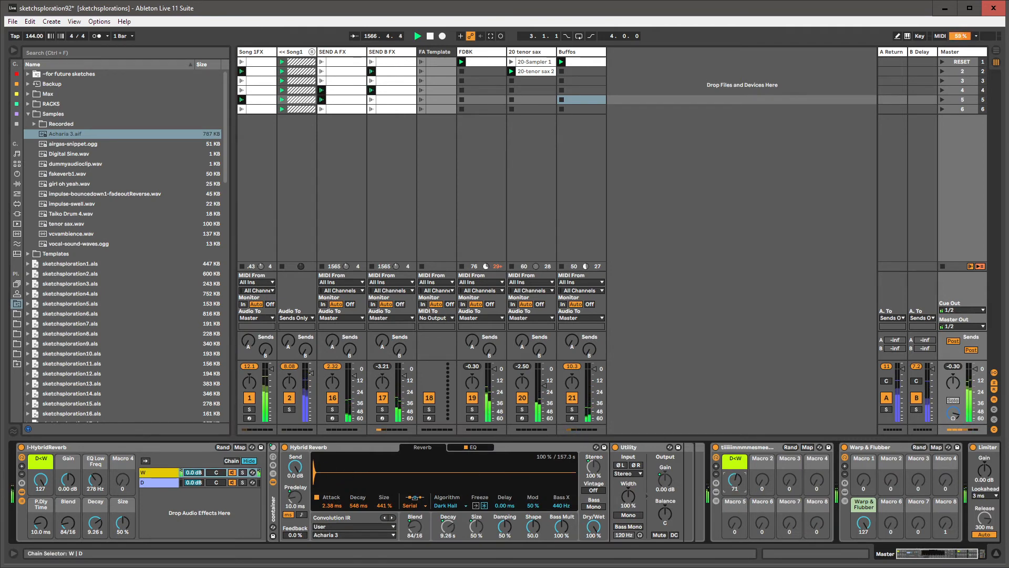
{"action": "left_click_drag", "start_coordinate": [737, 481], "coordinate": [741, 486]}
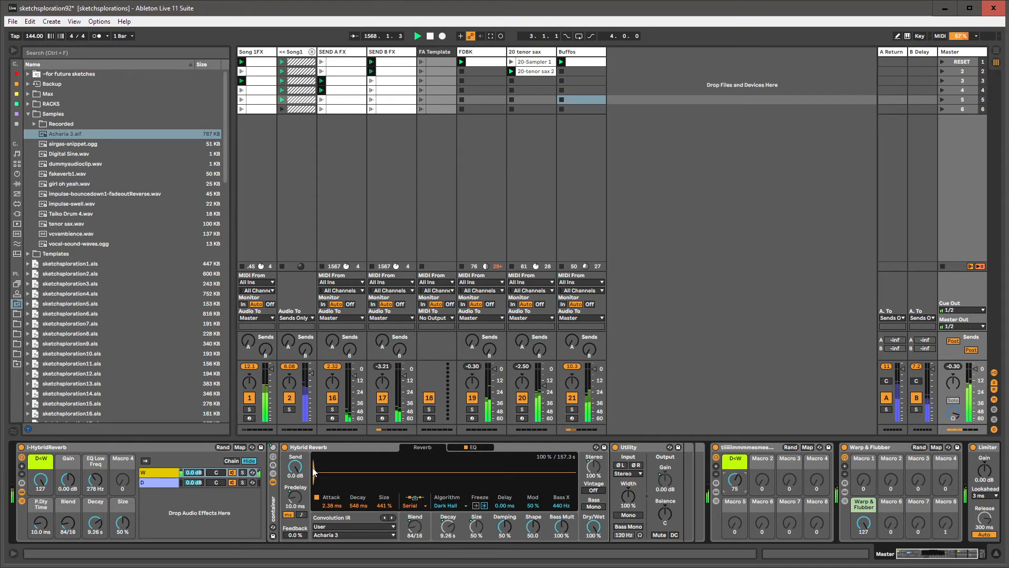
{"action": "left_click_drag", "start_coordinate": [736, 479], "coordinate": [736, 477]}
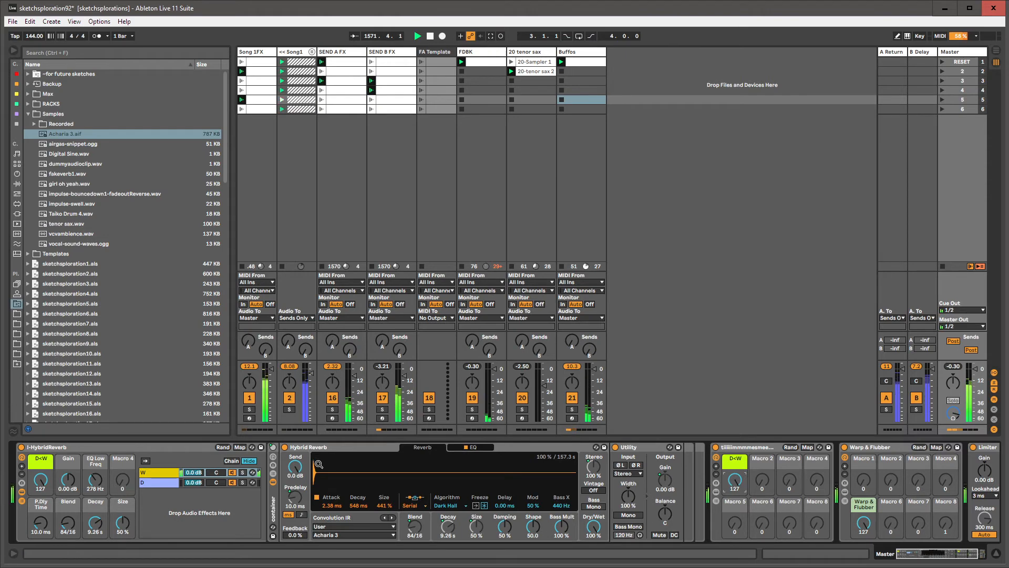
- Add an EQ Eight at the end of the Master chain and use band 3 to cut about 10.5 dB at about 435 Hz
{"action": "left_click", "coordinate": [308, 454]}
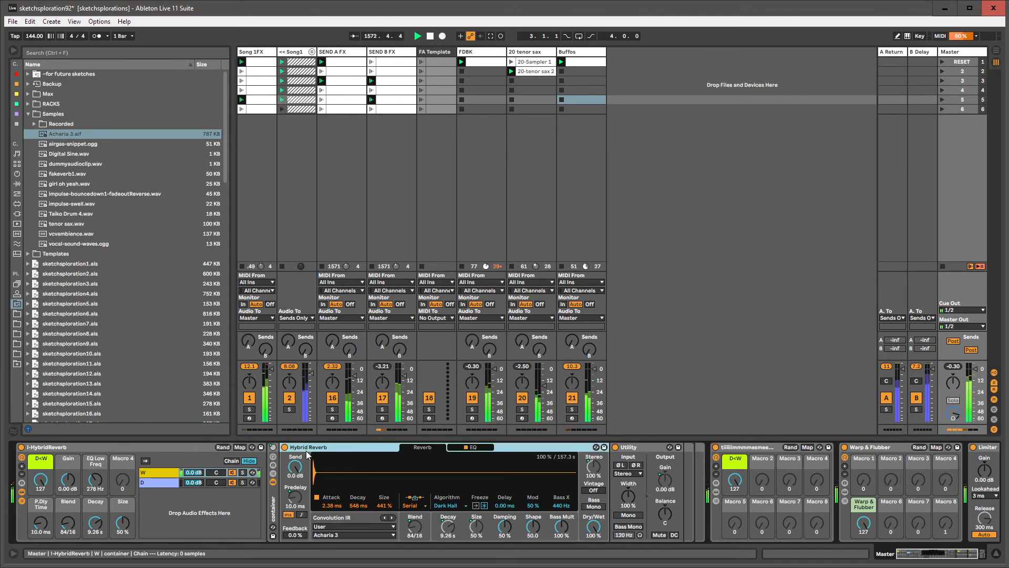
{"action": "key", "text": "ctrl+f"}
{"action": "type", "text": "eq eight"}
{"action": "key", "text": "Down"}
{"action": "key", "text": "Return"}
{"action": "key", "text": "Escape"}
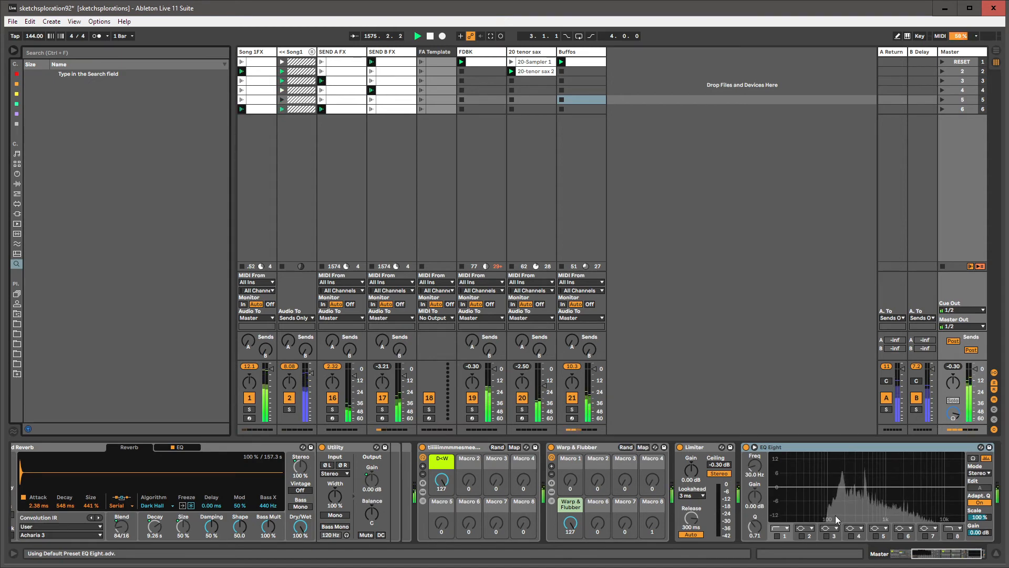
{"action": "left_click", "coordinate": [828, 530]}
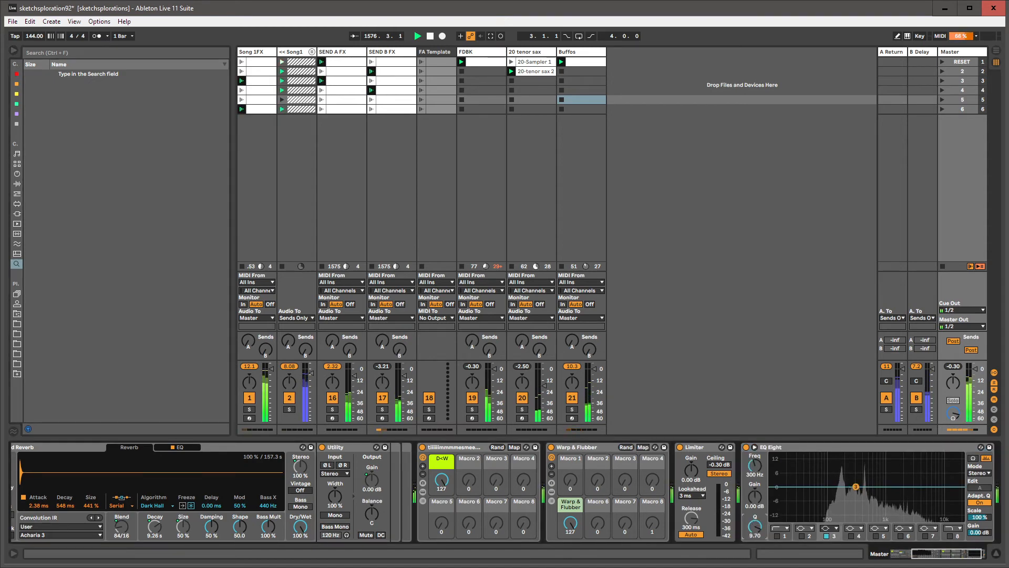
{"action": "left_click_drag", "start_coordinate": [856, 486], "coordinate": [865, 509]}
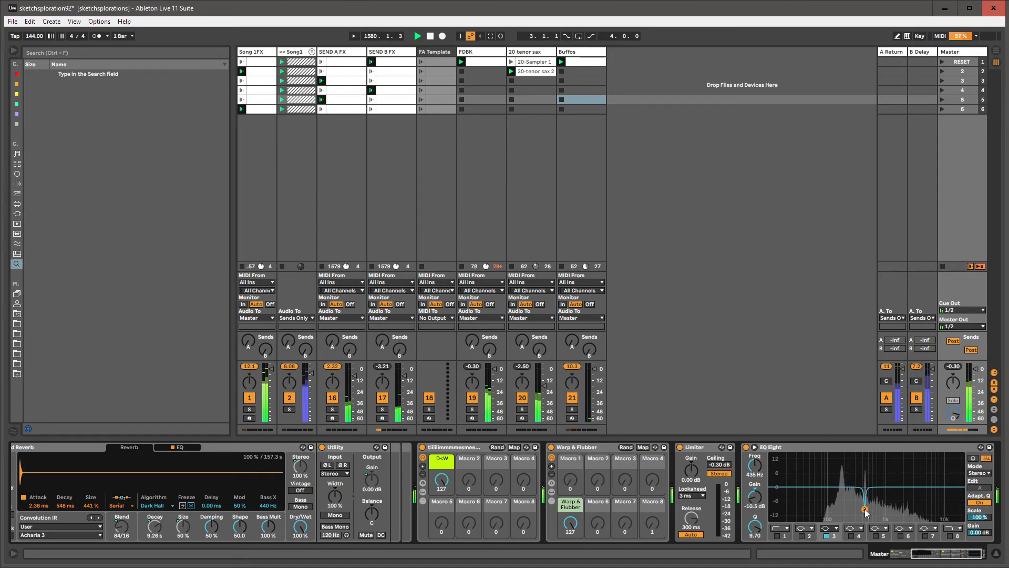
- Set the Q of the EQ Eight's band 3 to 5.68 and move the device before the Limiter
{"action": "left_click_drag", "start_coordinate": [755, 527], "coordinate": [755, 535]}
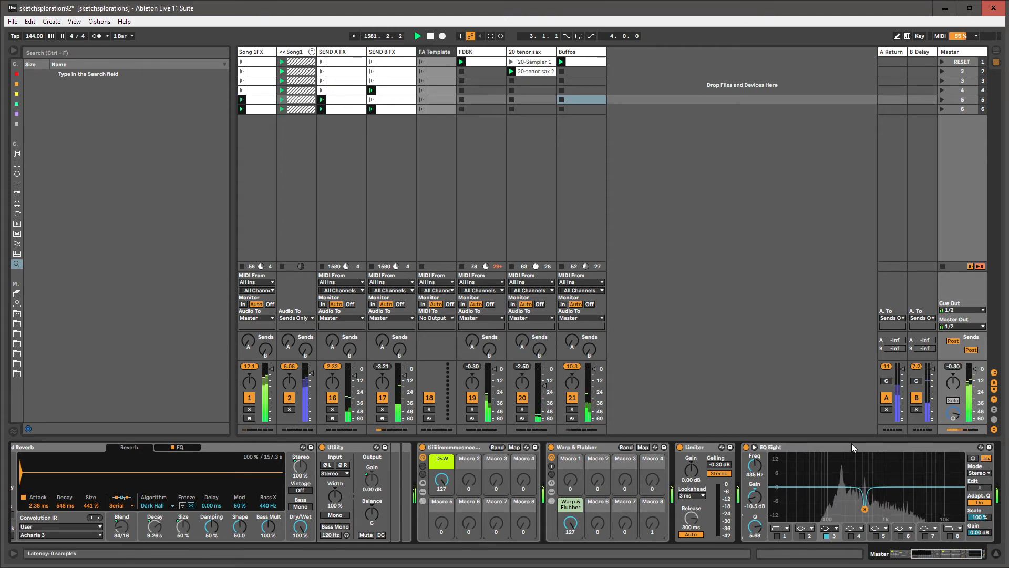
{"action": "left_click_drag", "start_coordinate": [854, 444], "coordinate": [678, 462]}
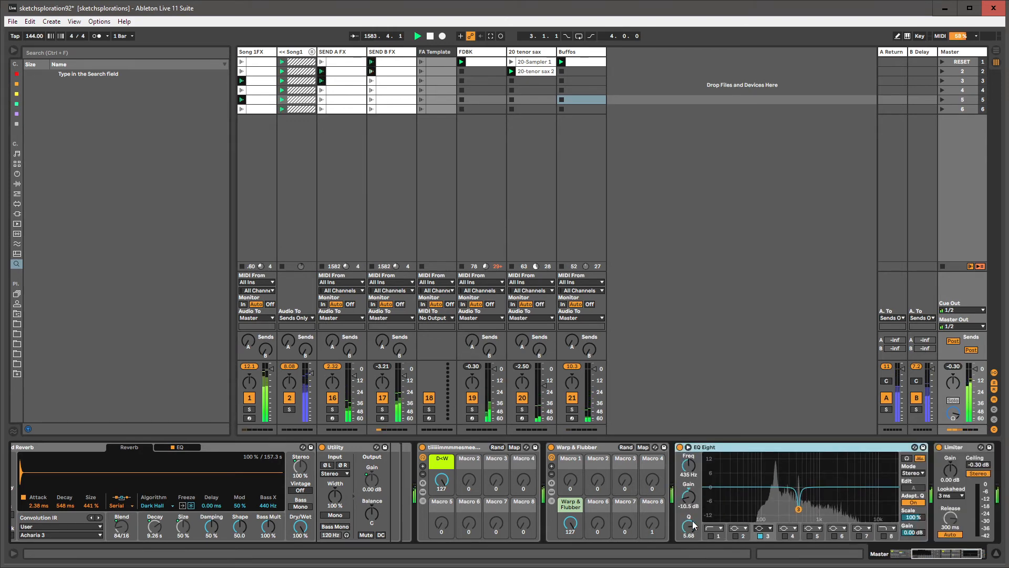
- Enable band 4 of the EQ Eight and use it to cut about 5.3 dB at about 174 Hz
{"action": "left_click", "coordinate": [785, 536]}
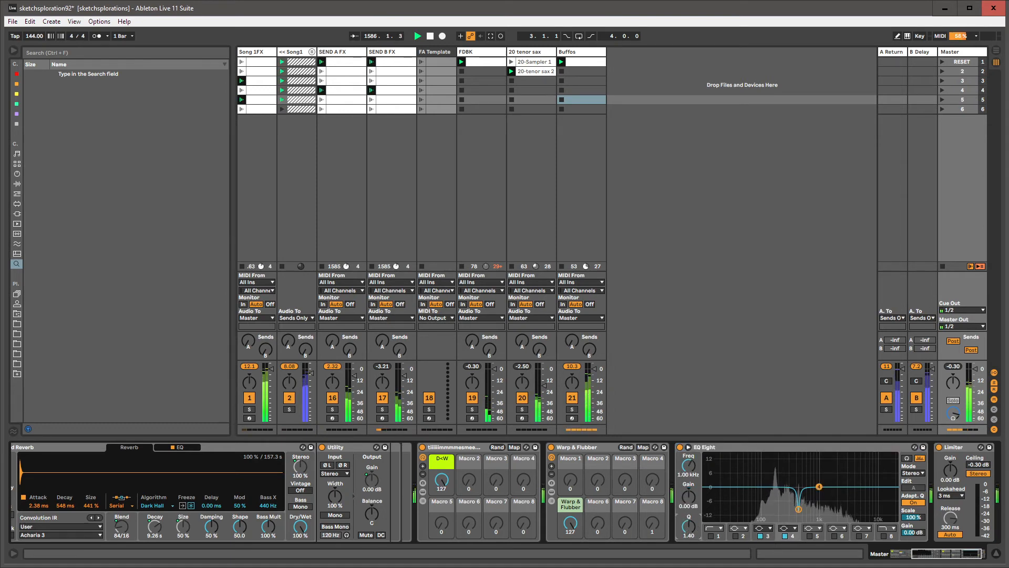
{"action": "left_click_drag", "start_coordinate": [819, 486], "coordinate": [775, 498]}
- Deactivate the !-HybridReverb rack, the second Master rack and the EQ Eight, collapsing the two racks
{"action": "left_click_drag", "start_coordinate": [944, 554], "coordinate": [867, 562]}
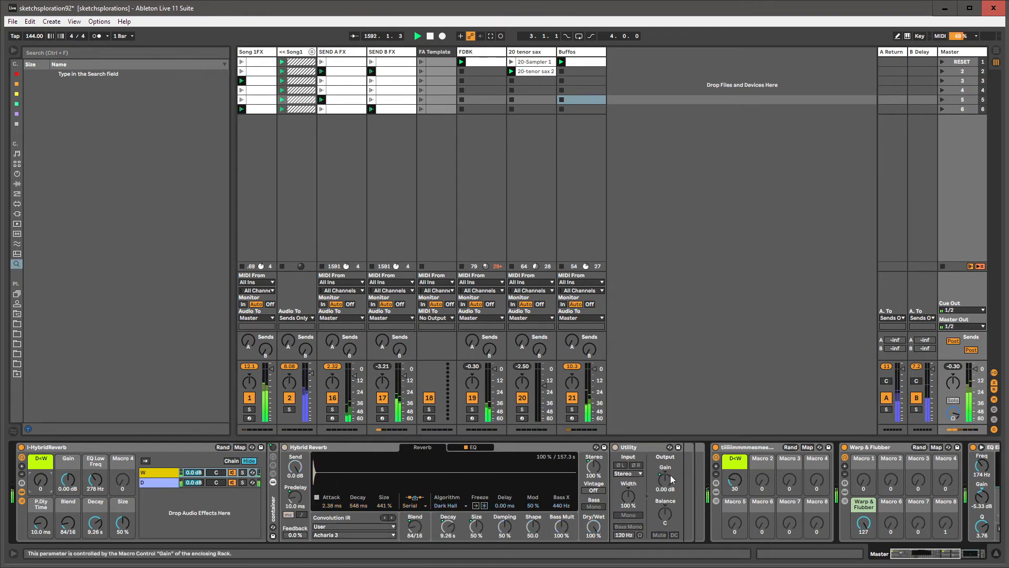
{"action": "left_click", "coordinate": [21, 492]}
{"action": "left_click", "coordinate": [21, 447]}
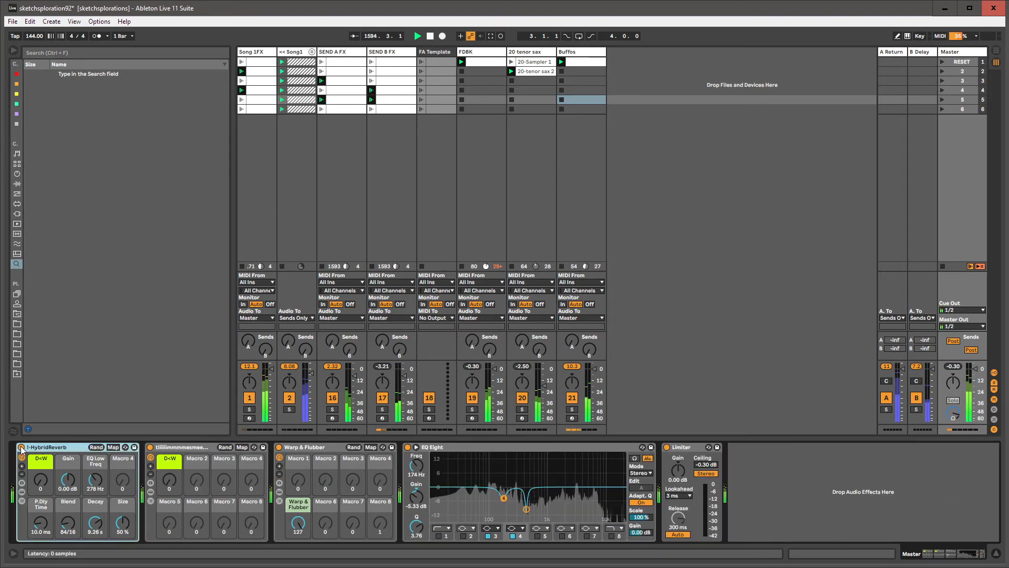
{"action": "left_click", "coordinate": [151, 451]}
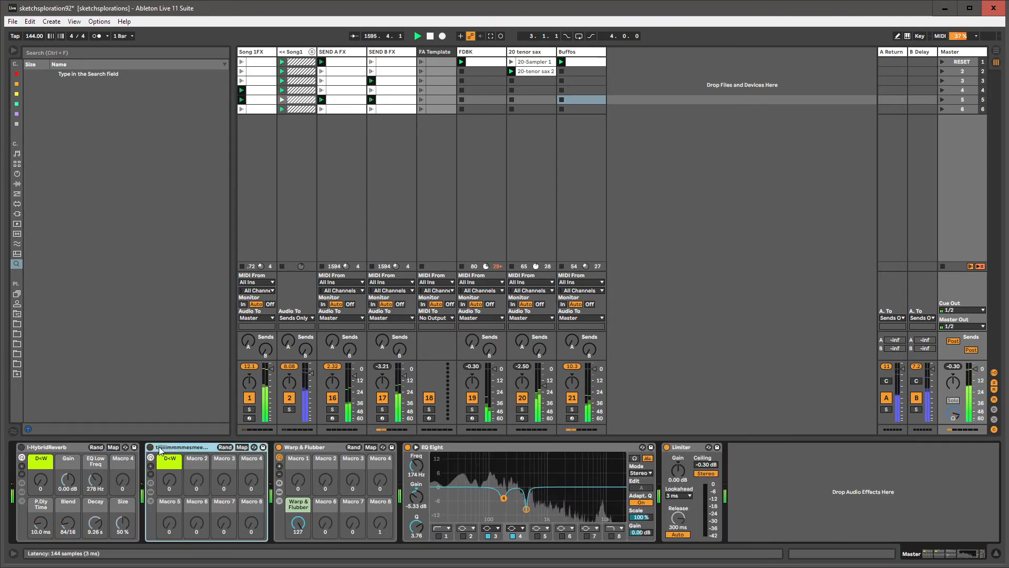
{"action": "double_click", "coordinate": [159, 447]}
{"action": "double_click", "coordinate": [62, 447]}
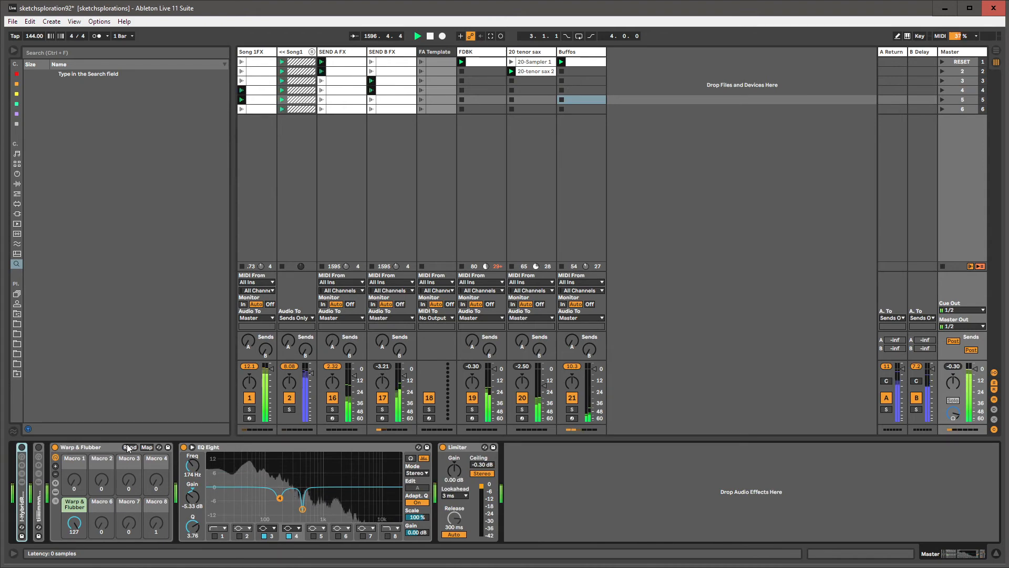
{"action": "left_click", "coordinate": [182, 447]}
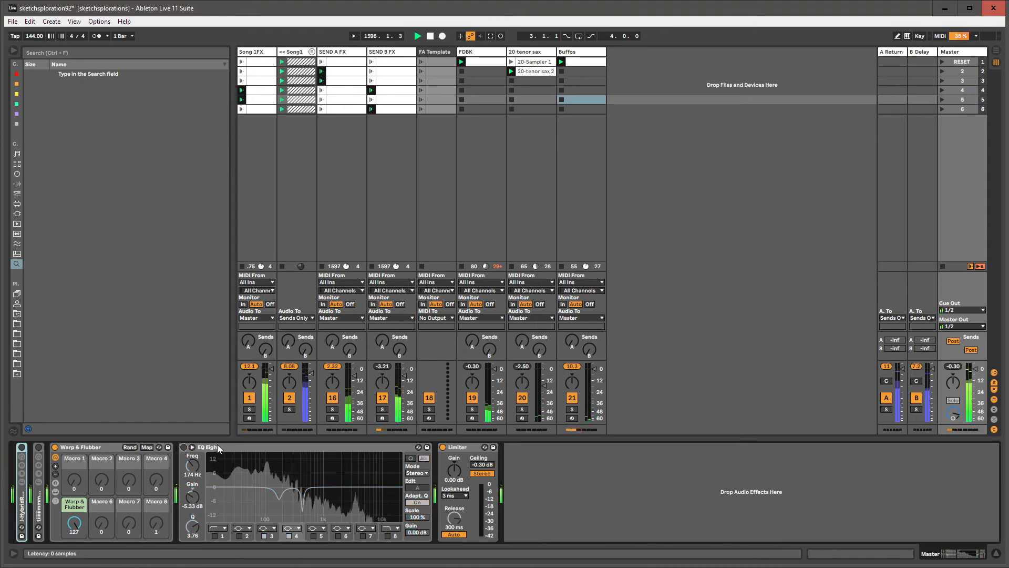
{"action": "left_click", "coordinate": [218, 446]}
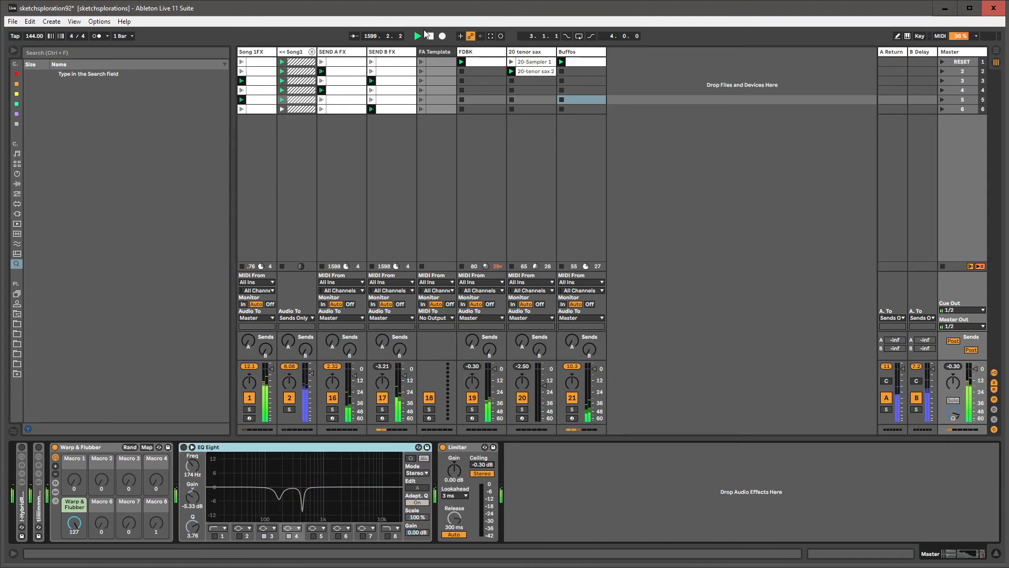
- Insert a new MIDI track directly after the Buffos track
{"action": "left_click", "coordinate": [581, 52]}
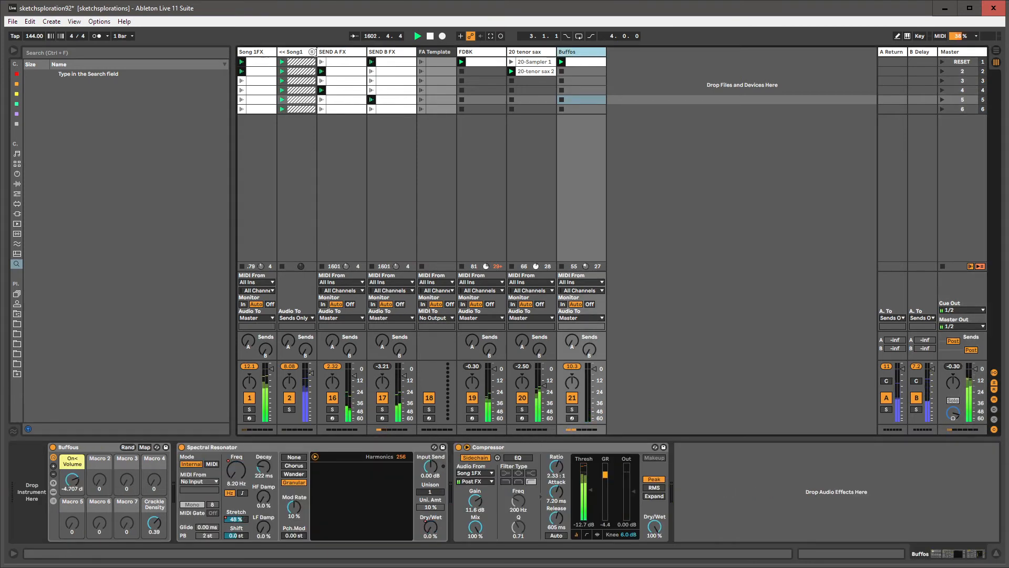
{"action": "key", "text": "Left"}
{"action": "key", "text": "Left"}
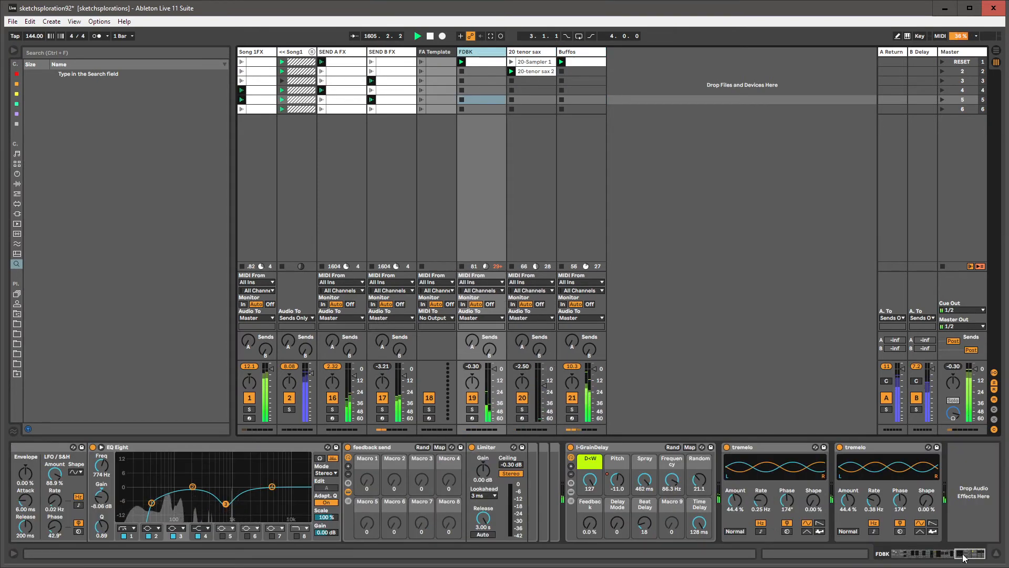
{"action": "left_click", "coordinate": [611, 119]}
{"action": "left_click", "coordinate": [592, 53]}
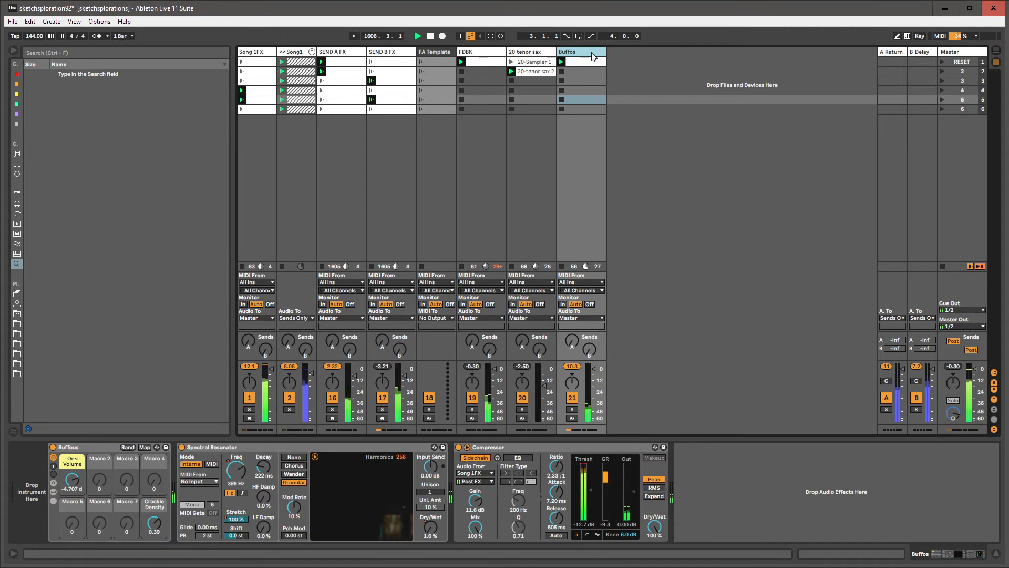
{"action": "key", "text": "ctrl+shift+t"}
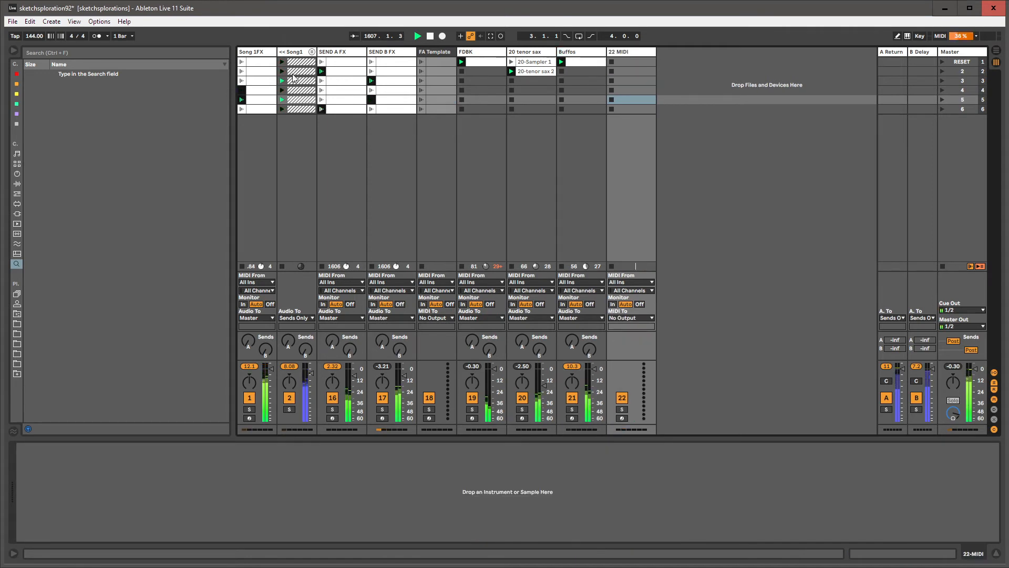
- Load the veeseevstrack_instr plug-in on the new MIDI track and open its editor window, clear of the browser
{"action": "left_click", "coordinate": [16, 214]}
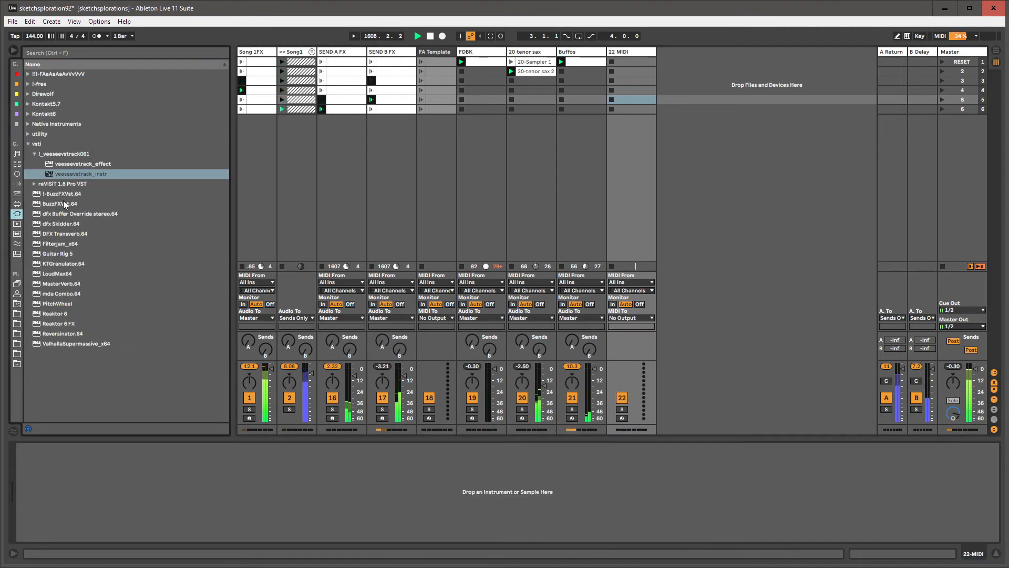
{"action": "left_click", "coordinate": [61, 174]}
{"action": "left_click_drag", "start_coordinate": [61, 174], "coordinate": [632, 63]}
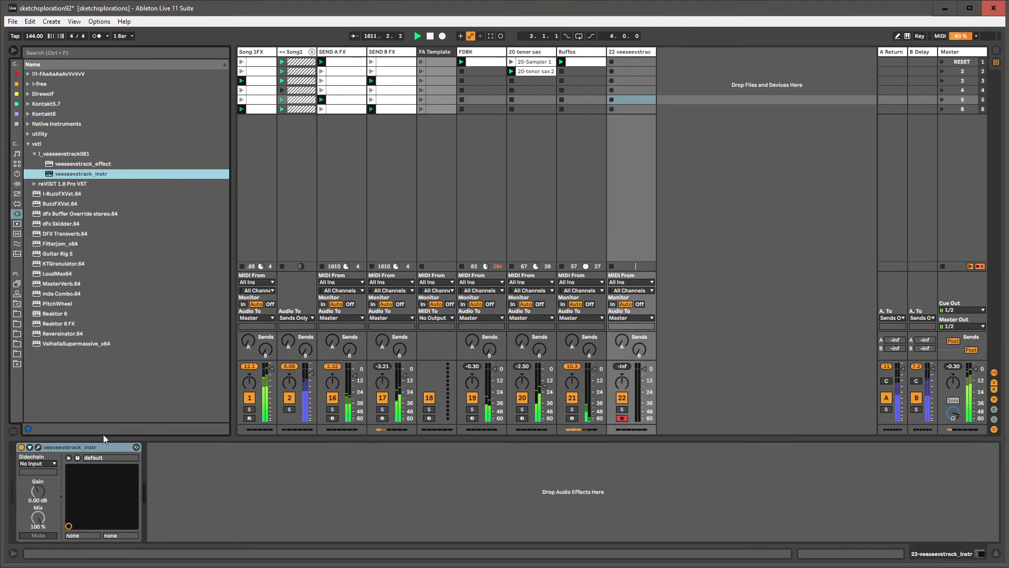
{"action": "left_click", "coordinate": [39, 446]}
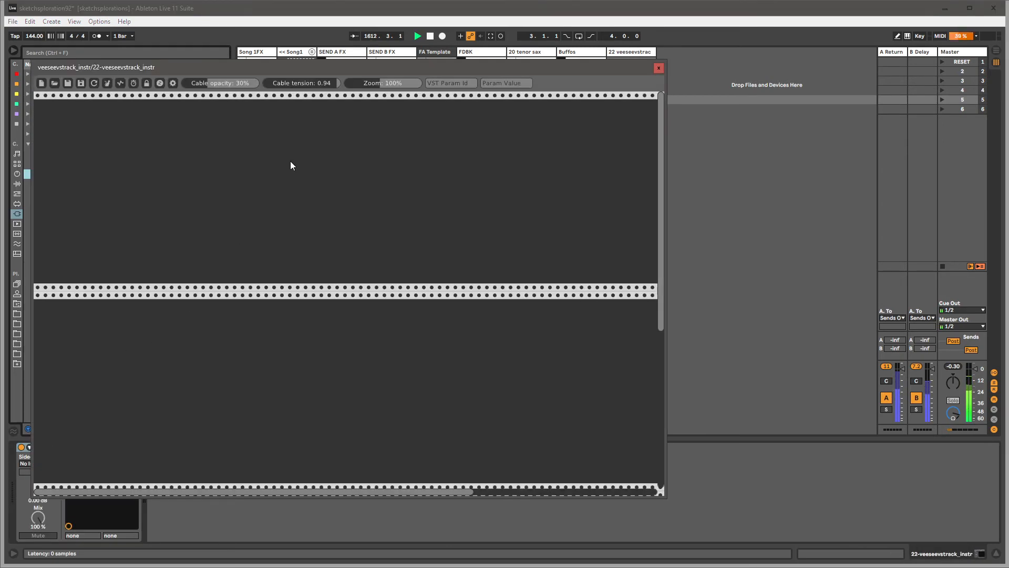
{"action": "left_click_drag", "start_coordinate": [317, 67], "coordinate": [598, 108]}
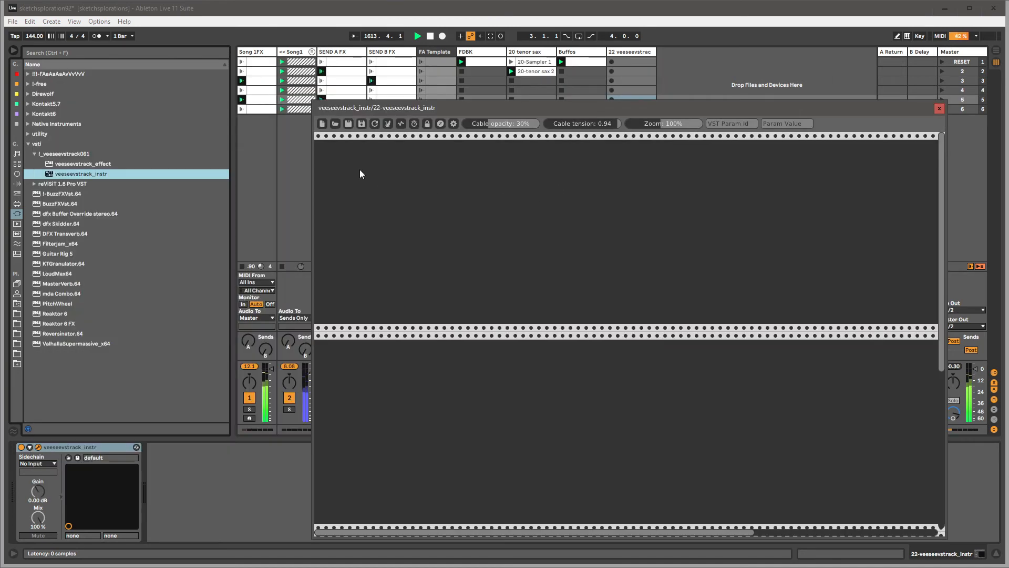
- Add SubmarineUtility's Module Browser module to the empty upper rack row
{"action": "right_click", "coordinate": [453, 216]}
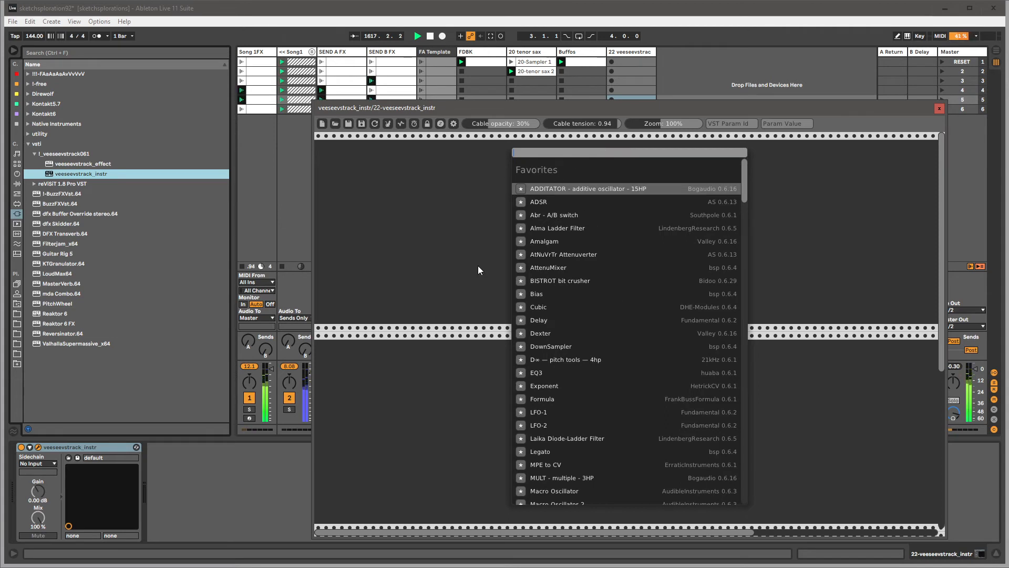
{"action": "type", "text": "brow"}
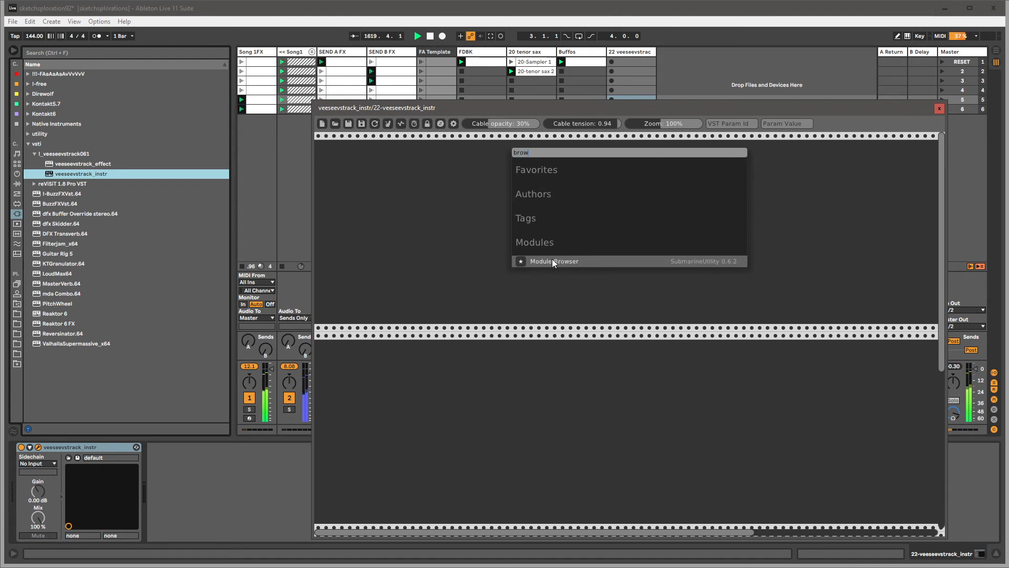
{"action": "left_click", "coordinate": [552, 259]}
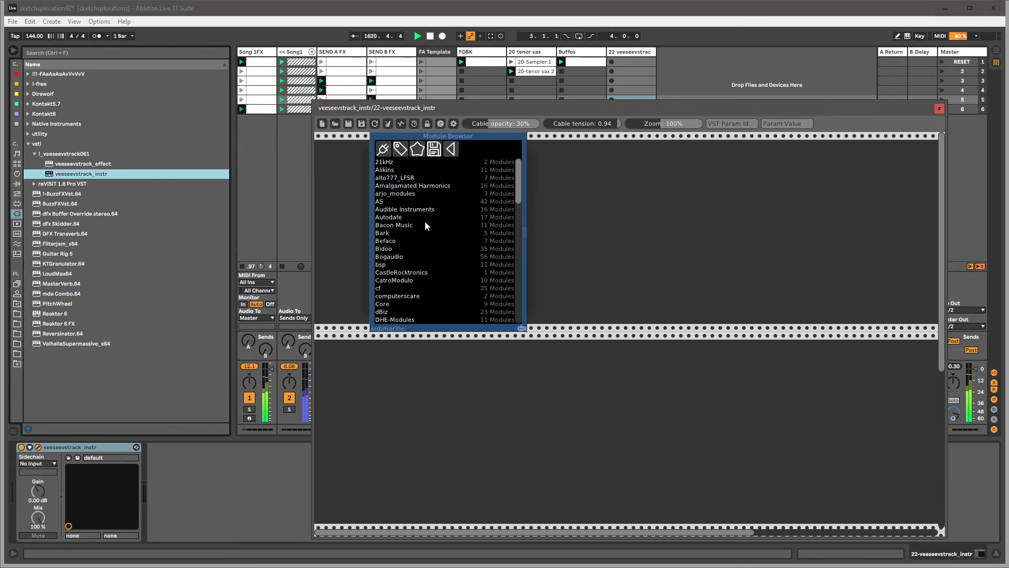
- Search the add-module list for "clock" modules, look through the list, and dismiss it without adding one
{"action": "right_click", "coordinate": [550, 210]}
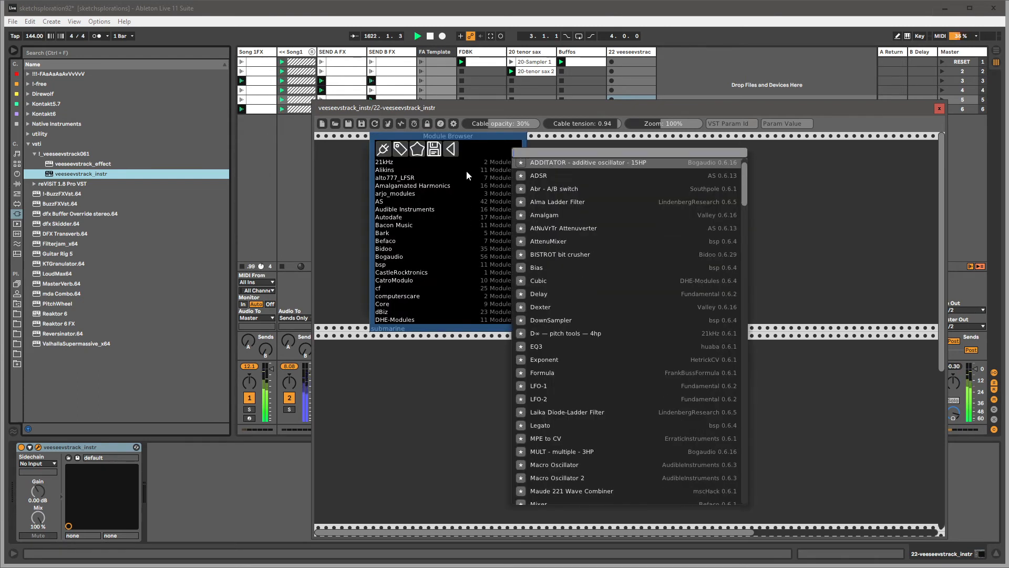
{"action": "left_click", "coordinate": [467, 137]}
{"action": "right_click", "coordinate": [550, 188]}
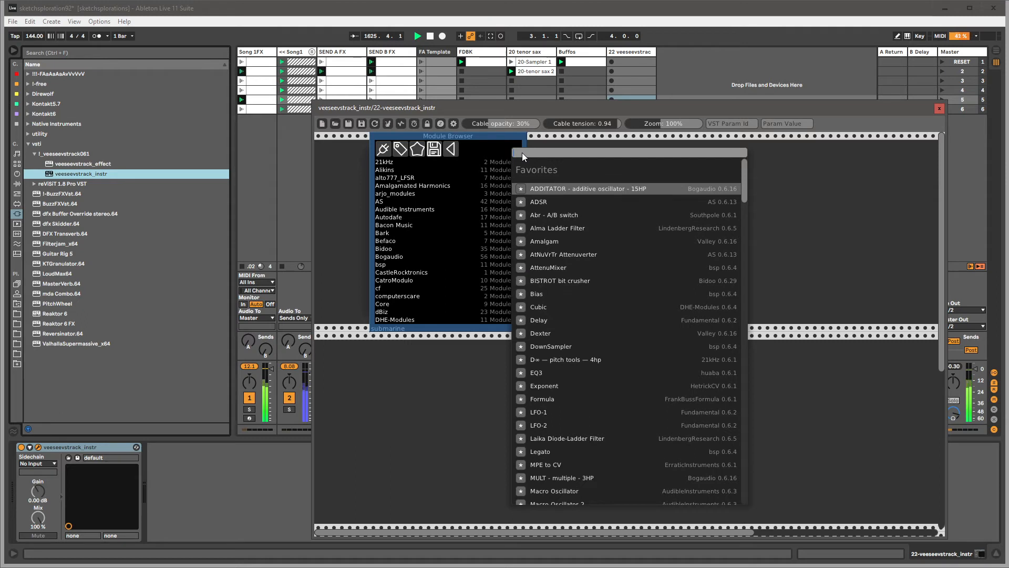
{"action": "type", "text": "clock"}
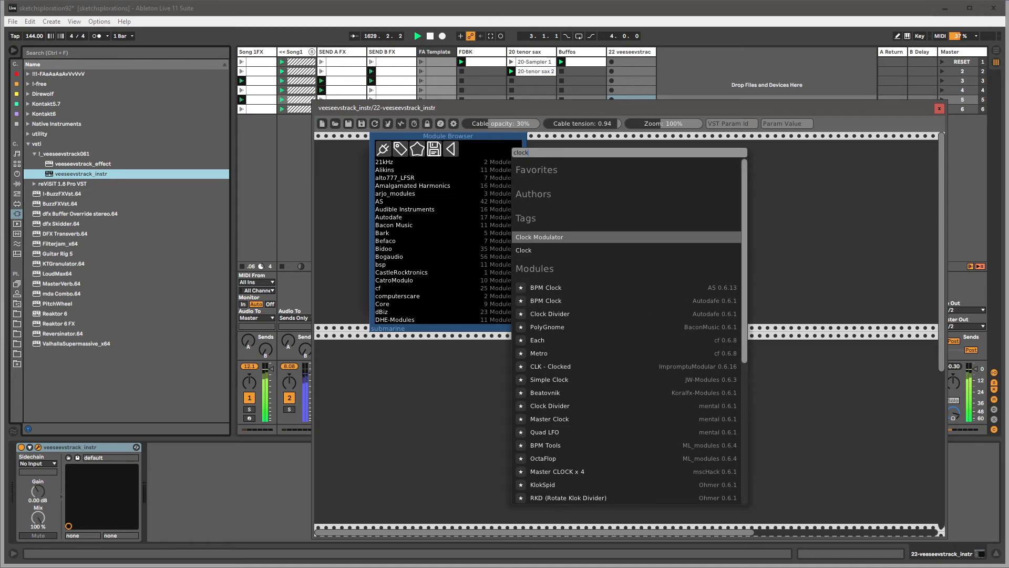
{"action": "left_click_drag", "start_coordinate": [744, 273], "coordinate": [744, 413]}
{"action": "scroll", "coordinate": [723, 279], "scroll_direction": "up", "scroll_amount": 5}
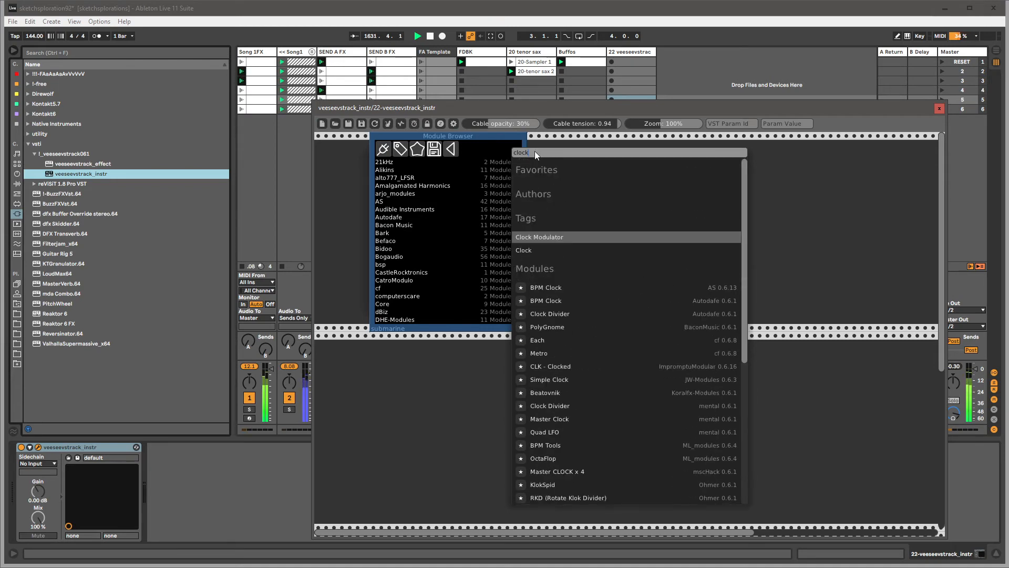
{"action": "key", "text": "BackSpace"}
{"action": "key", "text": "BackSpace"}
{"action": "key", "text": "BackSpace"}
{"action": "key", "text": "BackSpace"}
{"action": "key", "text": "BackSpace"}
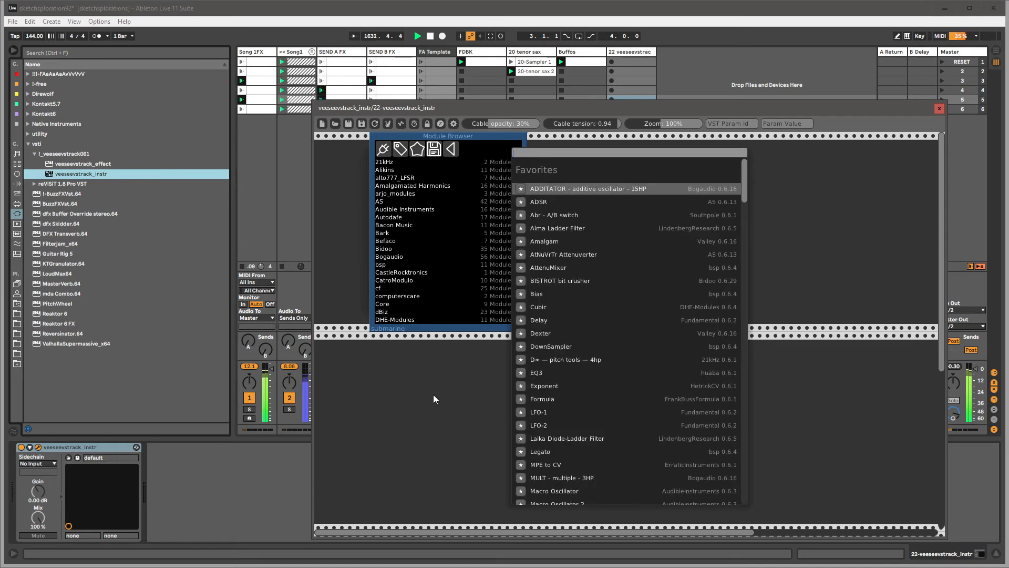
{"action": "left_click", "coordinate": [433, 394]}
- Shift the Module Browser slightly along its rack row and list the modules by tag
{"action": "left_click_drag", "start_coordinate": [417, 137], "coordinate": [441, 135]}
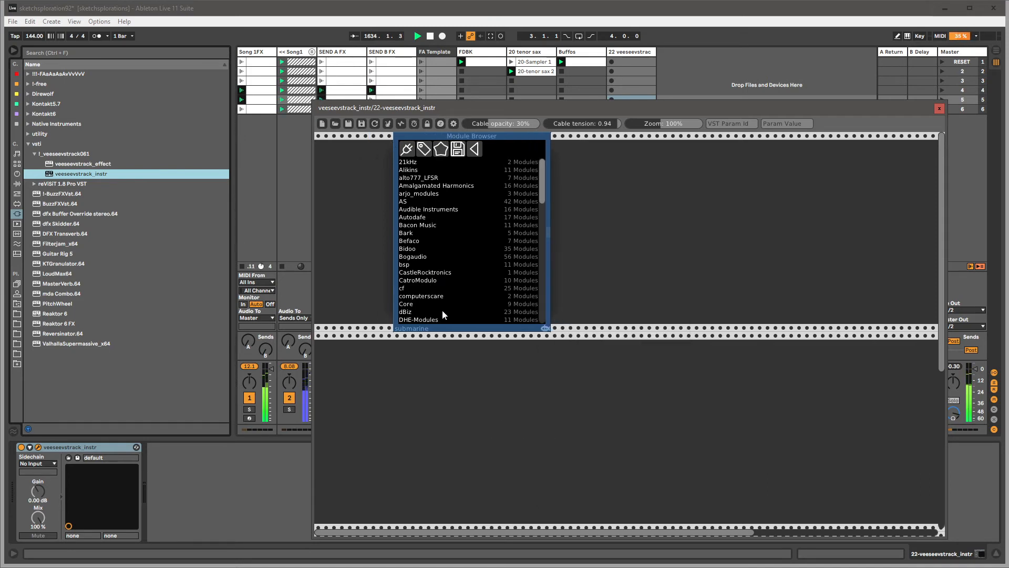
{"action": "left_click", "coordinate": [421, 150]}
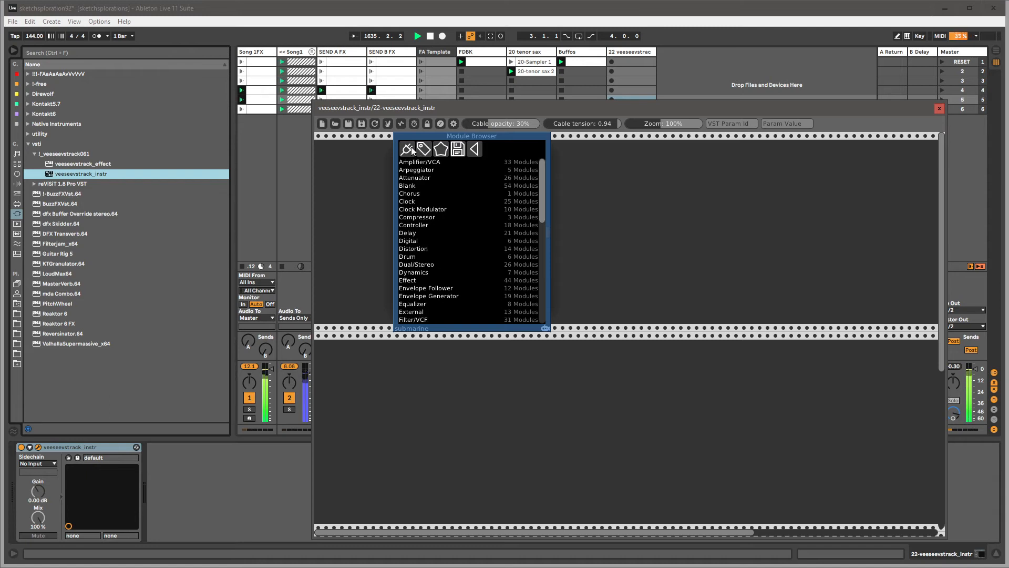
{"action": "mouse_move", "coordinate": [543, 168]}
{"action": "left_mouse_down"}
{"action": "mouse_move", "coordinate": [542, 266]}
{"action": "mouse_move", "coordinate": [543, 168]}
{"action": "left_mouse_up"}
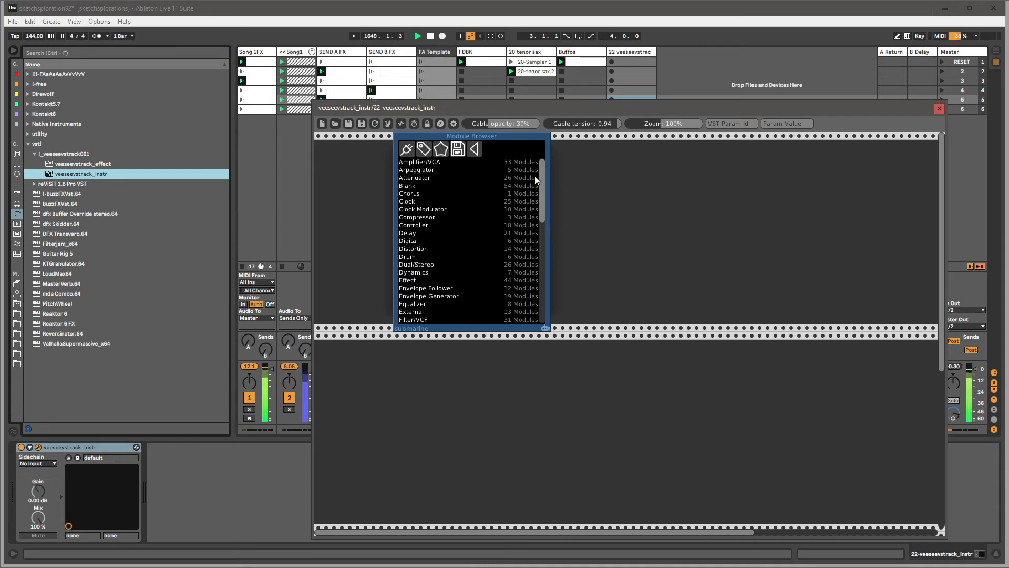
{"action": "mouse_move", "coordinate": [540, 175]}
{"action": "left_mouse_down"}
{"action": "mouse_move", "coordinate": [540, 225]}
{"action": "mouse_move", "coordinate": [541, 175]}
{"action": "left_mouse_up"}
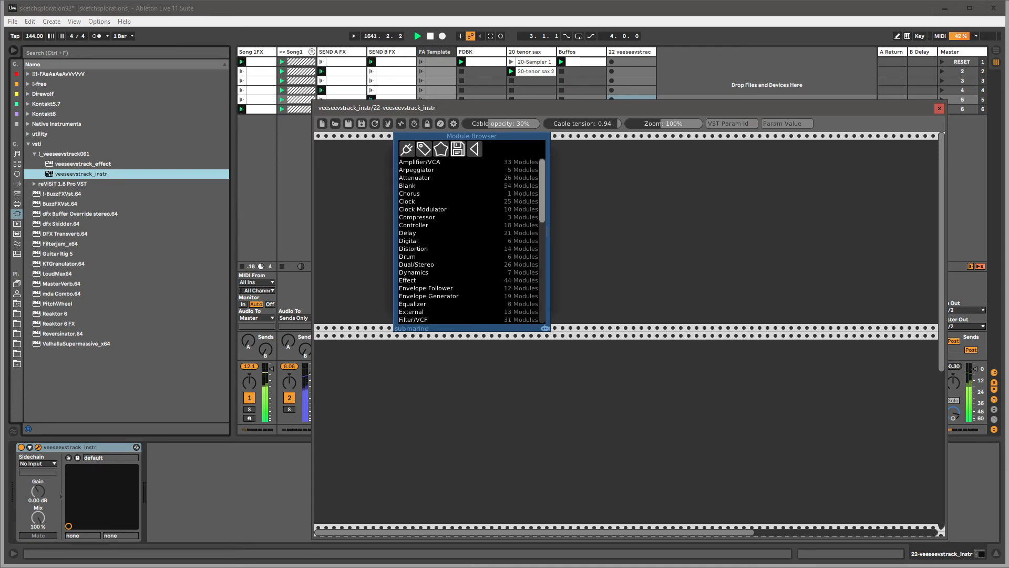
- List the Module Browser's entries by plug-in maker and open the Audible Instruments modules
{"action": "left_click", "coordinate": [408, 151]}
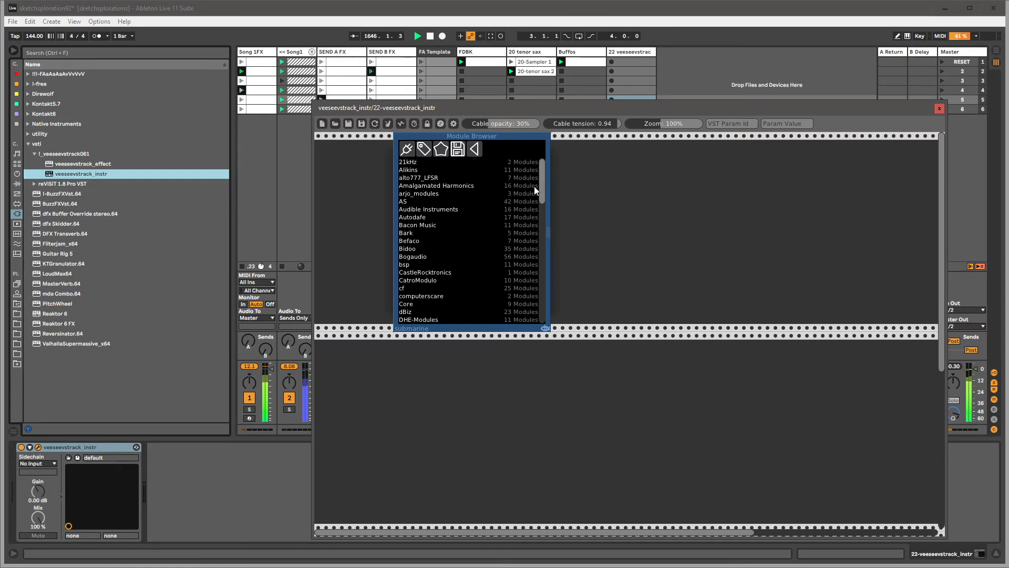
{"action": "scroll", "coordinate": [539, 183], "scroll_direction": "down", "scroll_amount": 15}
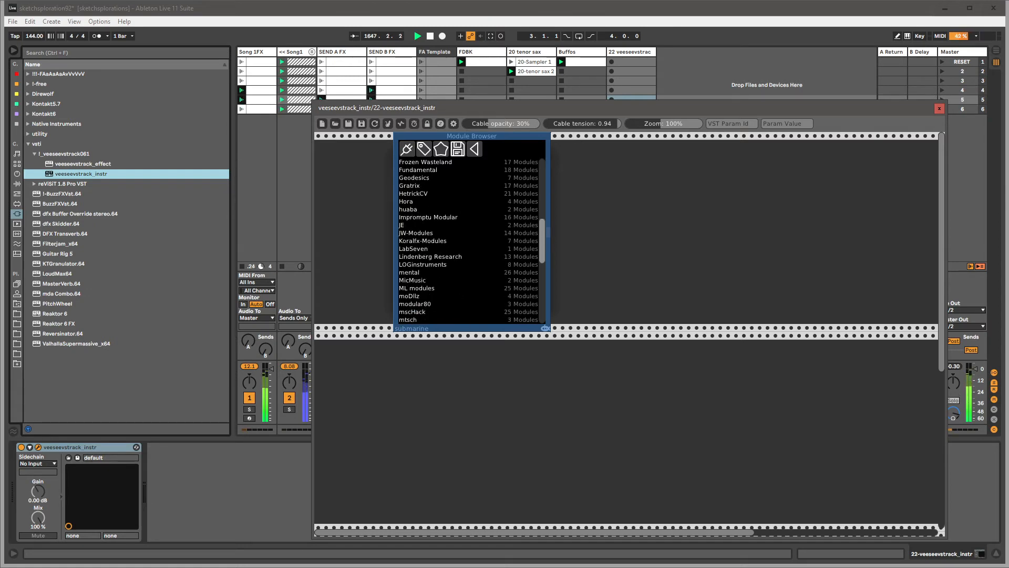
{"action": "scroll", "coordinate": [433, 295], "scroll_direction": "down", "scroll_amount": 2}
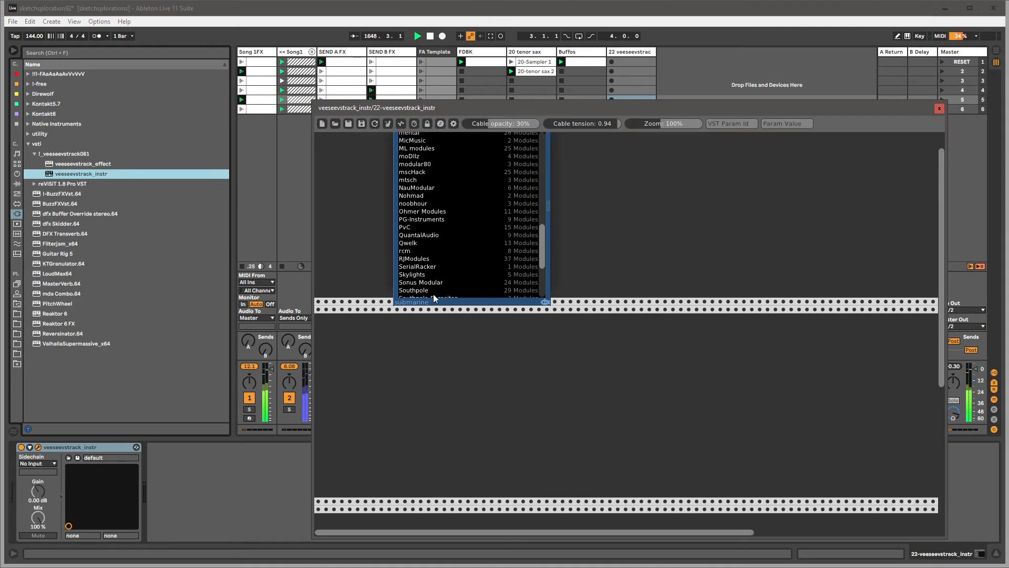
{"action": "scroll", "coordinate": [434, 261], "scroll_direction": "up", "scroll_amount": 2}
{"action": "scroll", "coordinate": [543, 280], "scroll_direction": "up", "scroll_amount": 10}
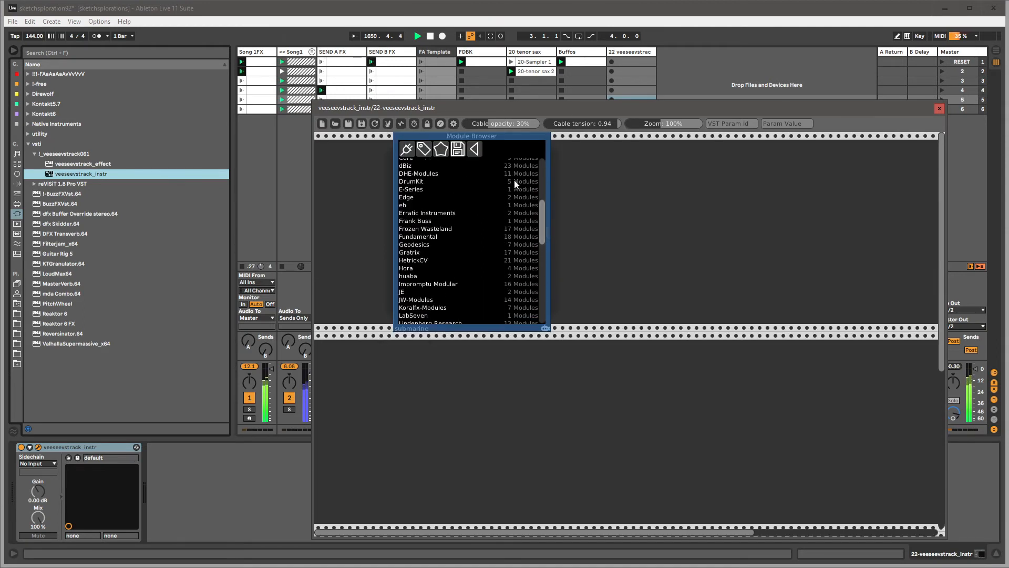
{"action": "scroll", "coordinate": [546, 229], "scroll_direction": "up", "scroll_amount": 5}
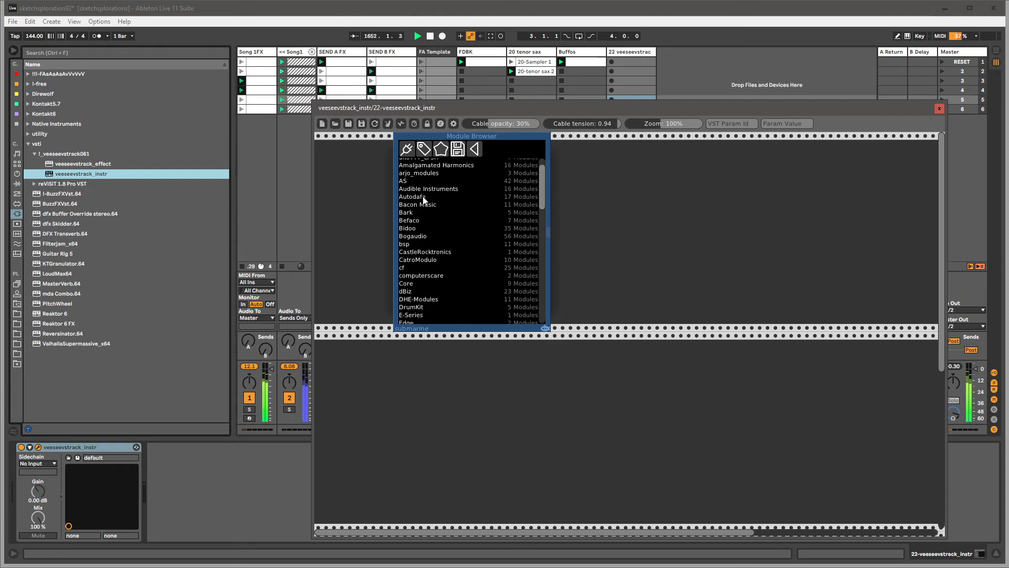
{"action": "left_click", "coordinate": [454, 189]}
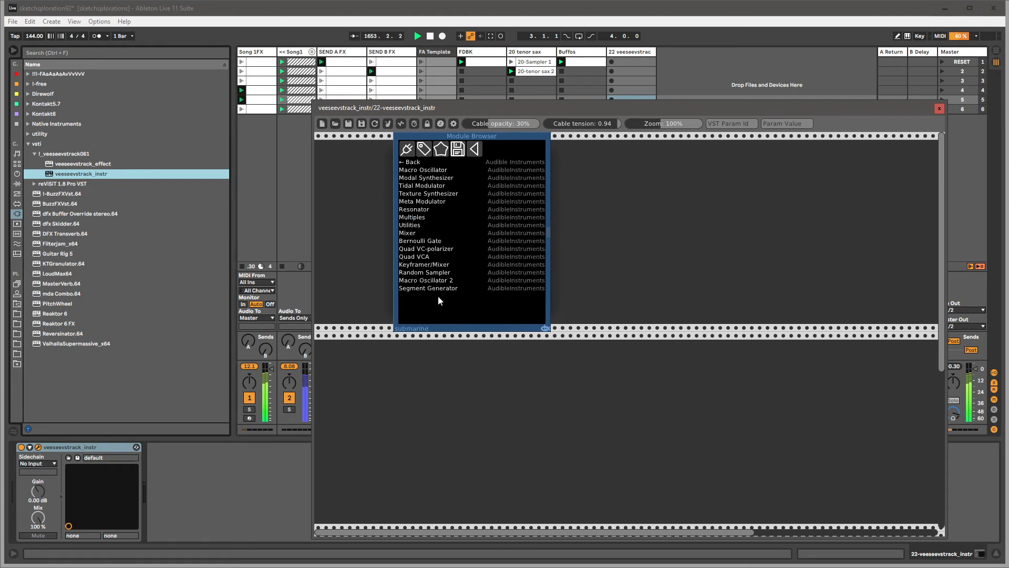
- Go back to the Module Browser's list of plug-in makers, check the Valley modules, and return to the maker list
{"action": "left_click", "coordinate": [412, 162]}
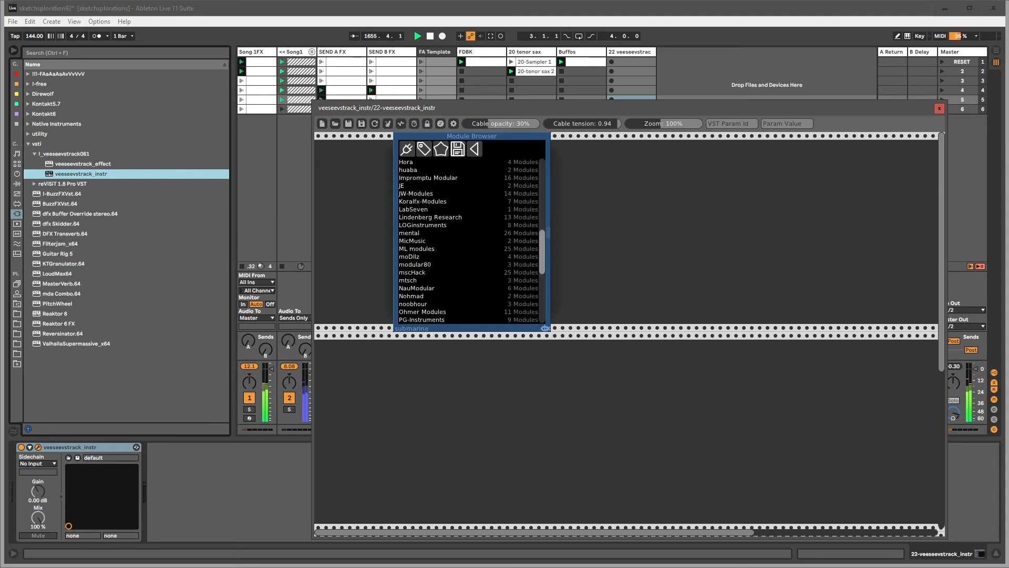
{"action": "scroll", "coordinate": [468, 242], "scroll_direction": "down", "scroll_amount": 6}
{"action": "scroll", "coordinate": [544, 281], "scroll_direction": "down", "scroll_amount": 2}
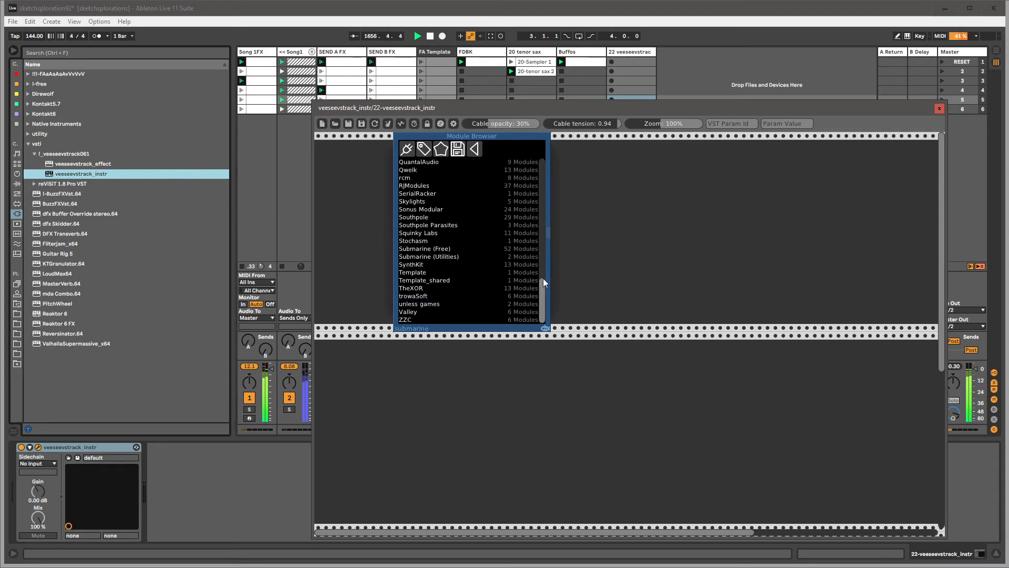
{"action": "left_click", "coordinate": [426, 312]}
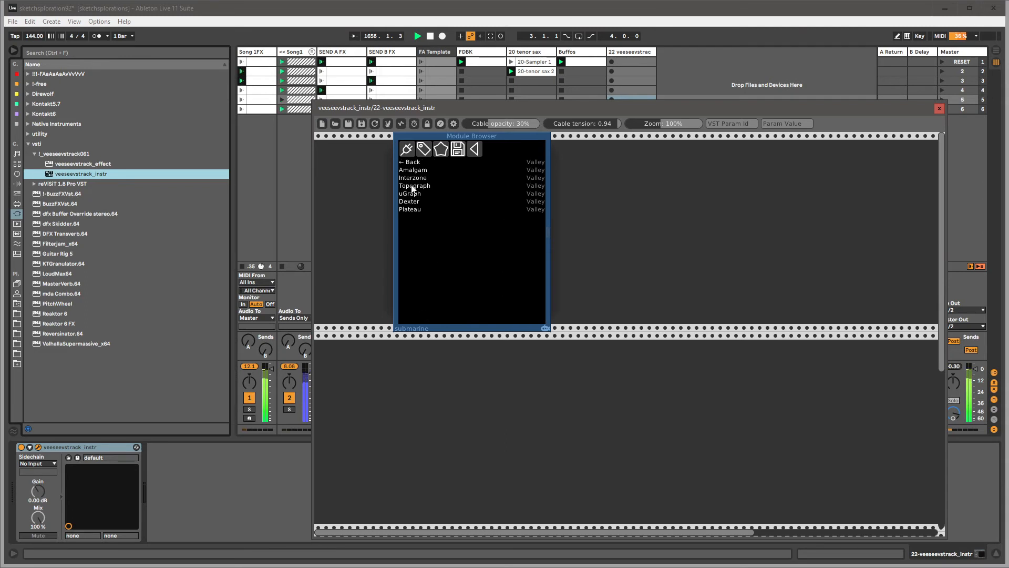
{"action": "left_click", "coordinate": [416, 163]}
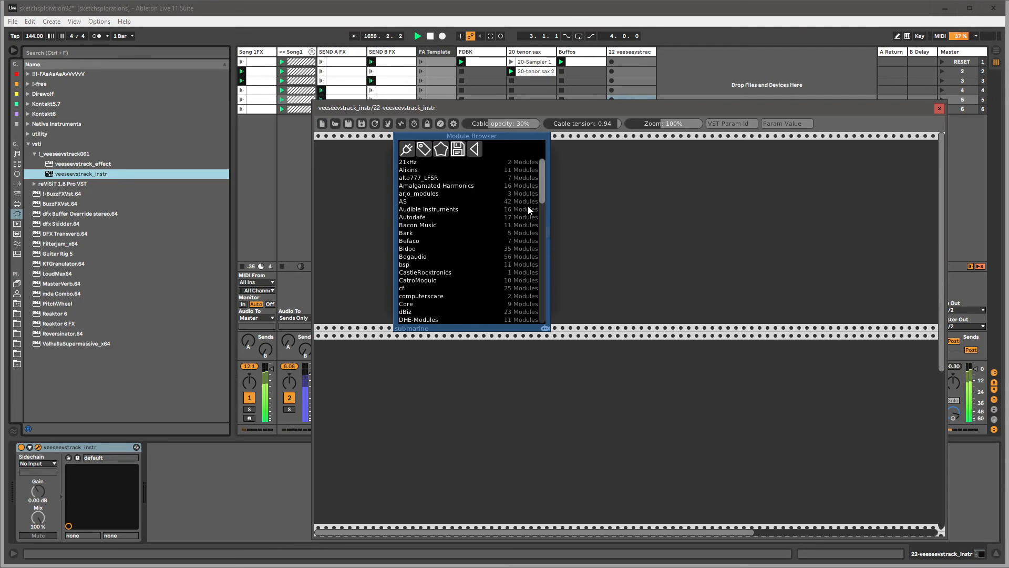
- Look through the whole list of plug-in makers and shift the Module Browser closer to the start of its rack row
{"action": "left_click_drag", "start_coordinate": [542, 187], "coordinate": [542, 304]}
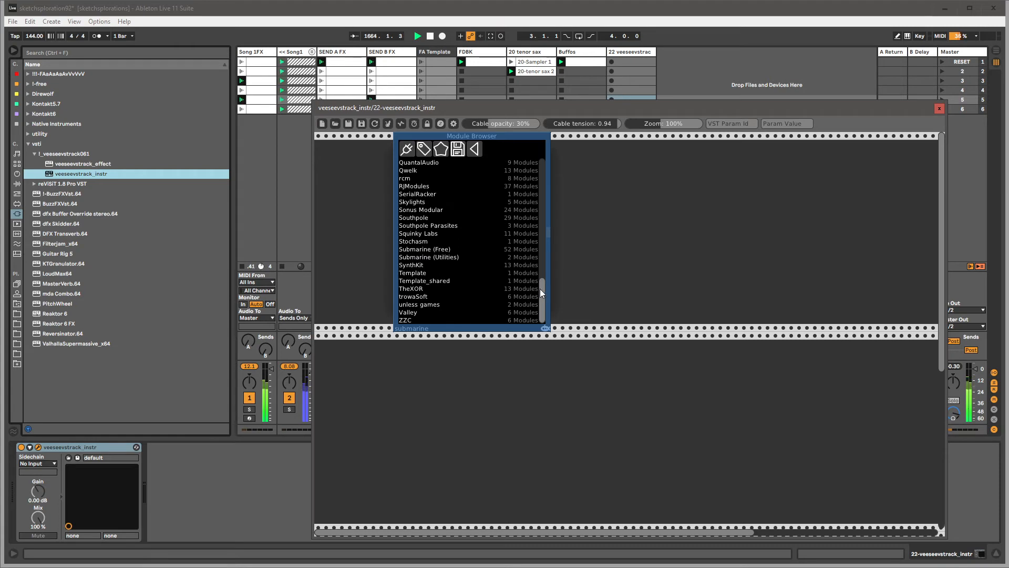
{"action": "scroll", "coordinate": [540, 288], "scroll_direction": "up", "scroll_amount": 15}
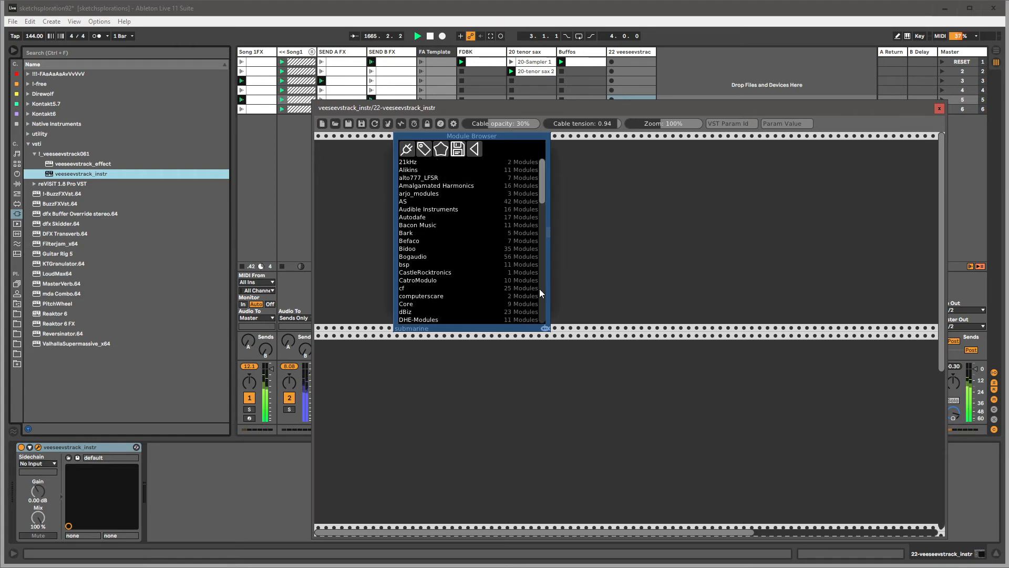
{"action": "scroll", "coordinate": [545, 178], "scroll_direction": "down", "scroll_amount": 5}
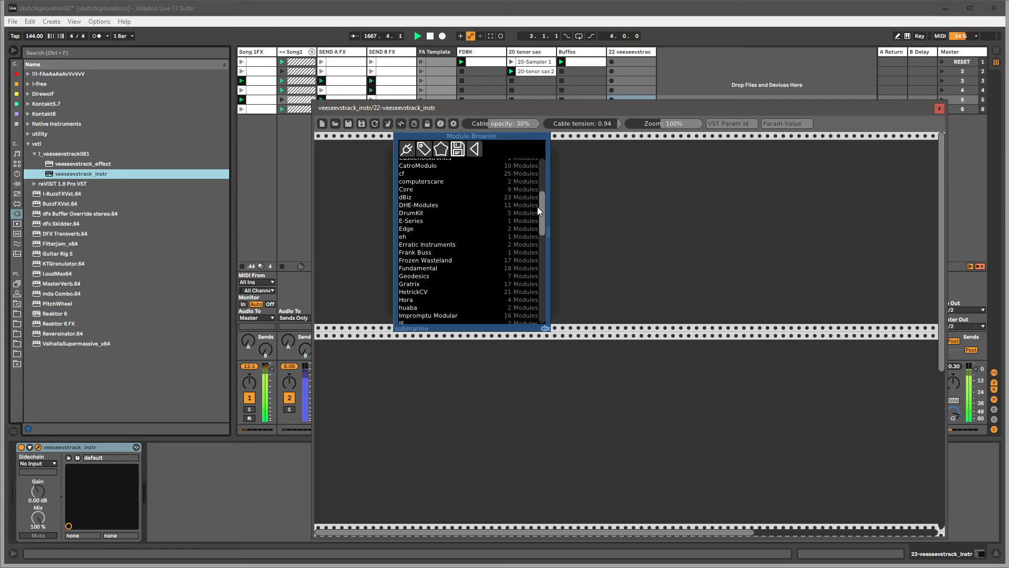
{"action": "scroll", "coordinate": [537, 210], "scroll_direction": "down", "scroll_amount": 10}
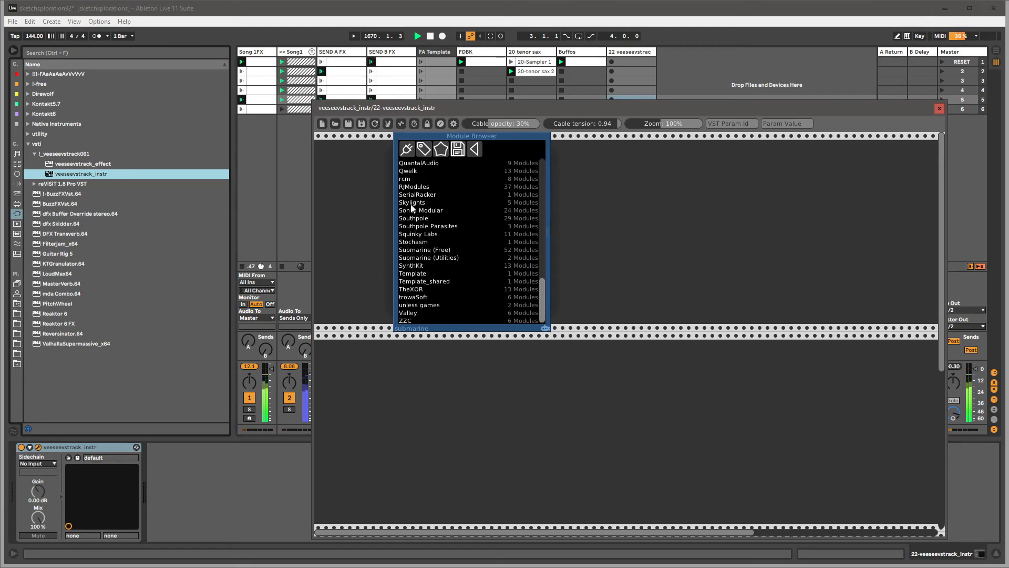
{"action": "left_click_drag", "start_coordinate": [457, 140], "coordinate": [430, 143]}
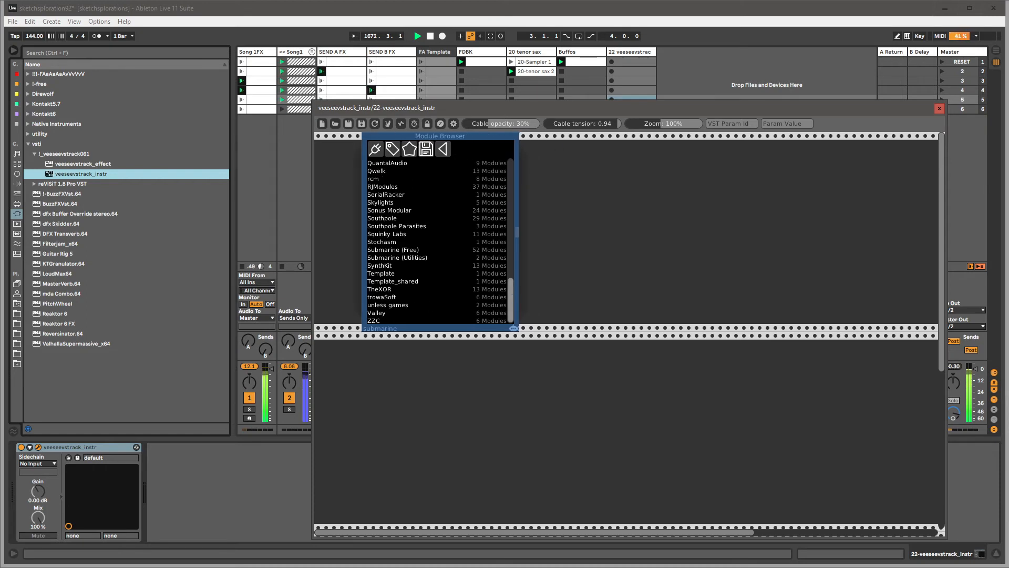
{"action": "scroll", "coordinate": [517, 295], "scroll_direction": "up", "scroll_amount": 15}
{"action": "scroll", "coordinate": [398, 166], "scroll_direction": "down", "scroll_amount": 5}
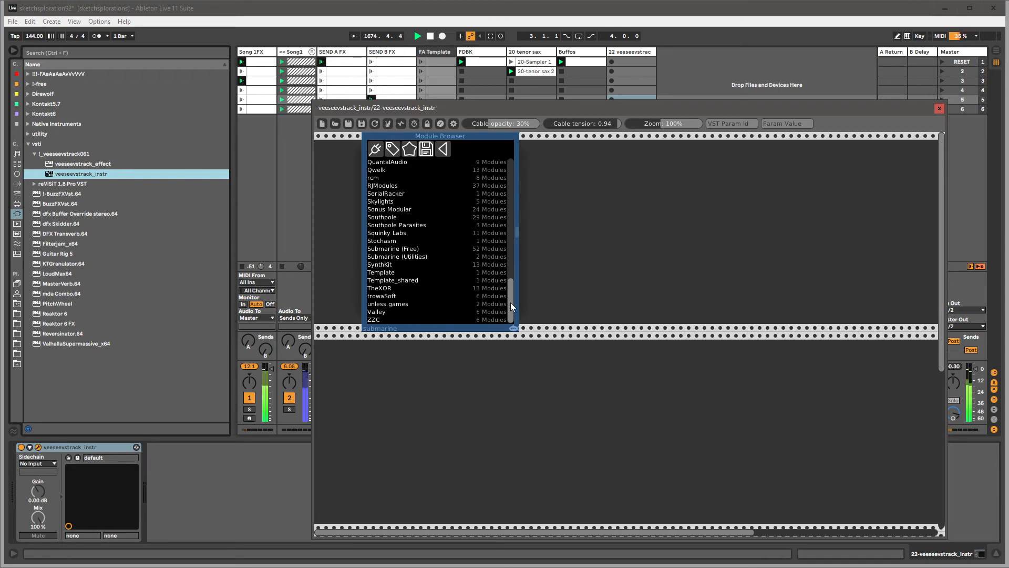
{"action": "scroll", "coordinate": [513, 307], "scroll_direction": "up", "scroll_amount": 12}
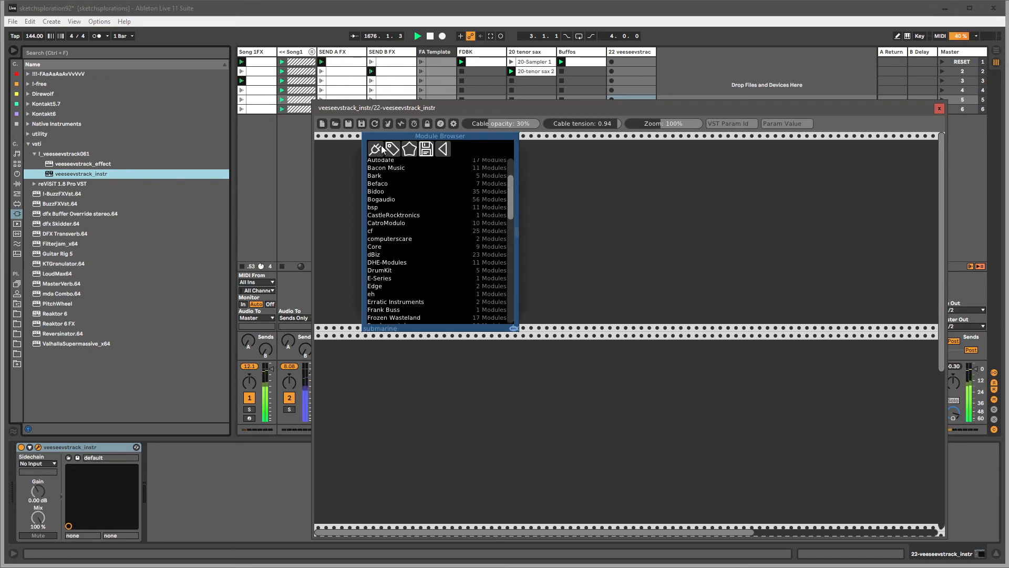
- Open the ML modules entry in the maker list and look through its modules
{"action": "left_click", "coordinate": [403, 122]}
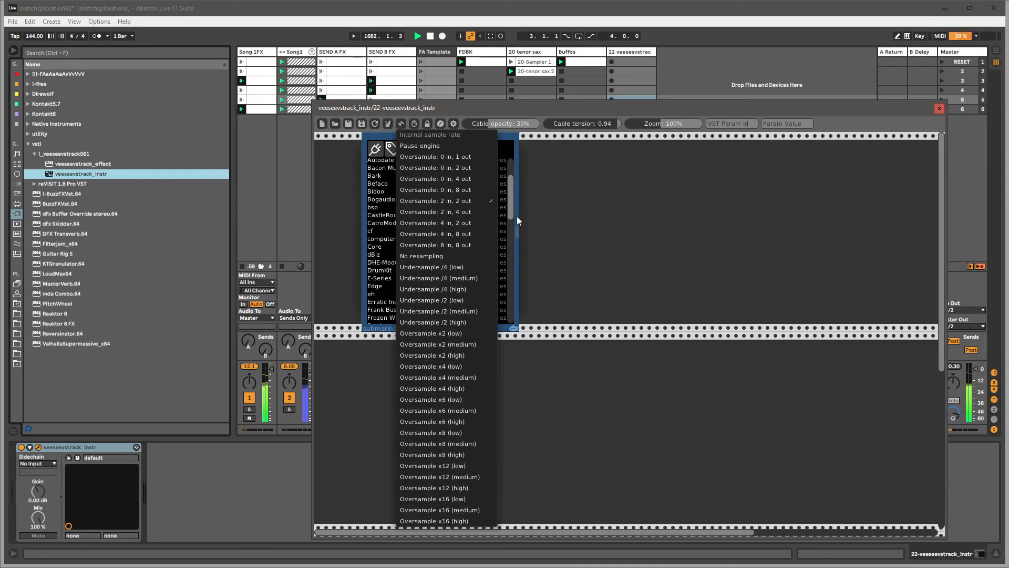
{"action": "left_click", "coordinate": [510, 198]}
{"action": "left_click_drag", "start_coordinate": [510, 197], "coordinate": [510, 253]}
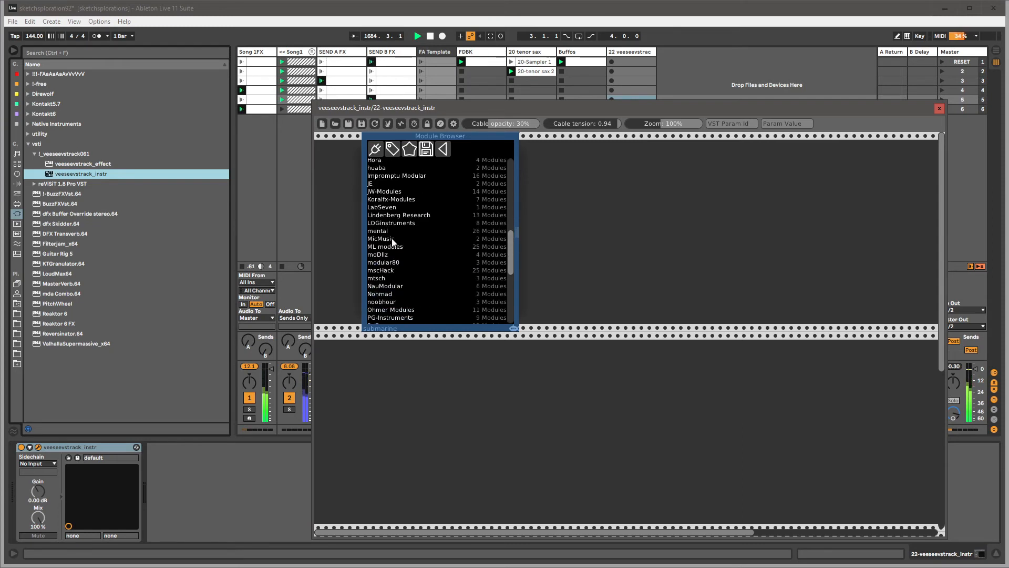
{"action": "left_click", "coordinate": [379, 247]}
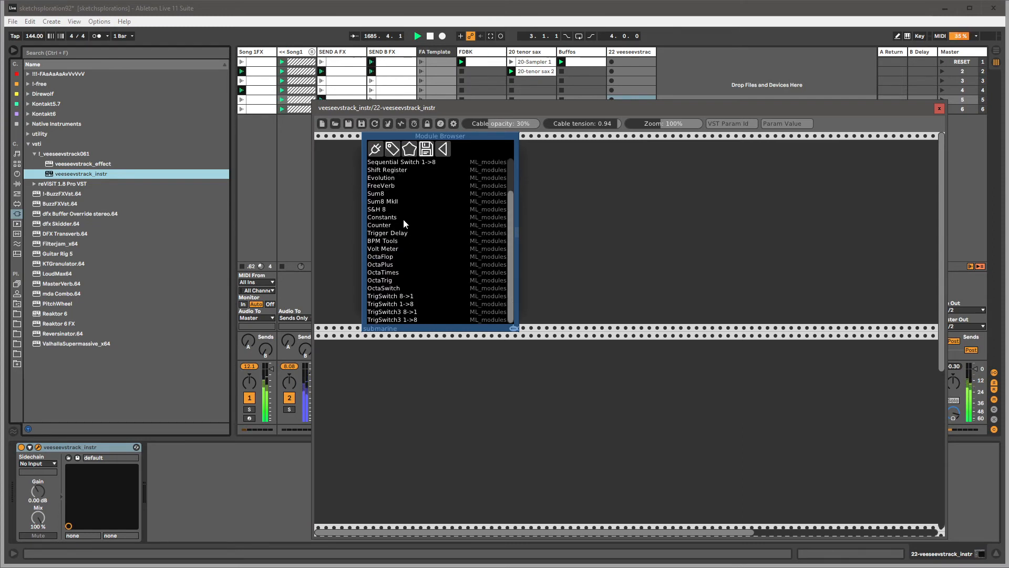
{"action": "left_click_drag", "start_coordinate": [509, 192], "coordinate": [510, 160]}
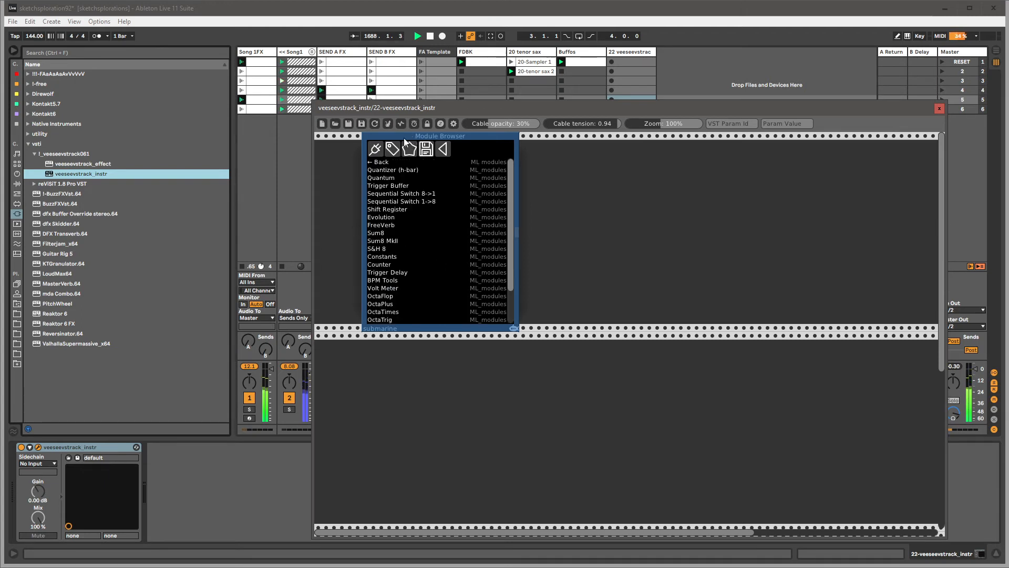
- Move the Module Browser to the start of the upper row and place Core's Audio module near the row's far end
{"action": "left_click_drag", "start_coordinate": [414, 136], "coordinate": [367, 136]}
{"action": "double_click", "coordinate": [614, 203]}
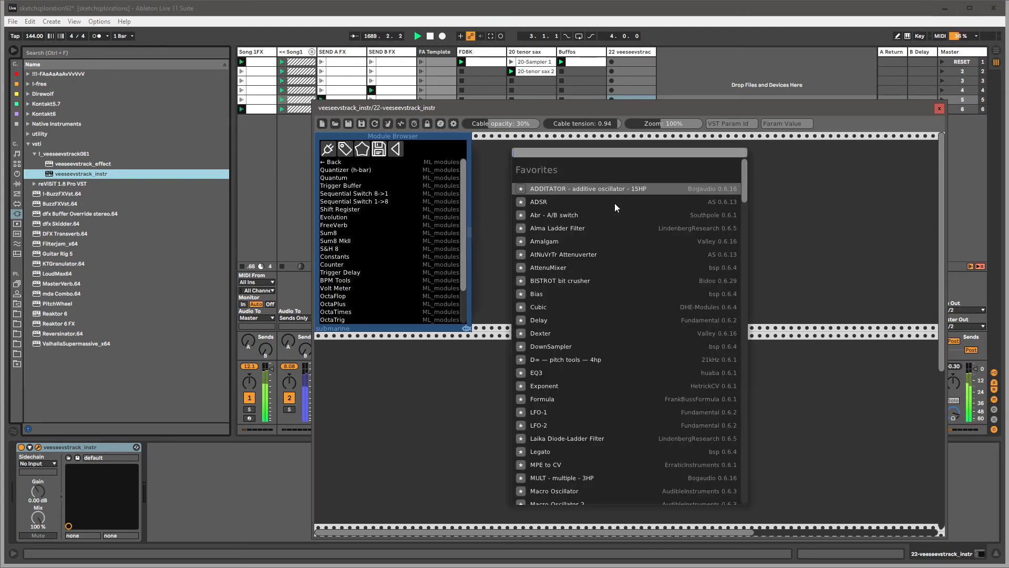
{"action": "type", "text": "core"}
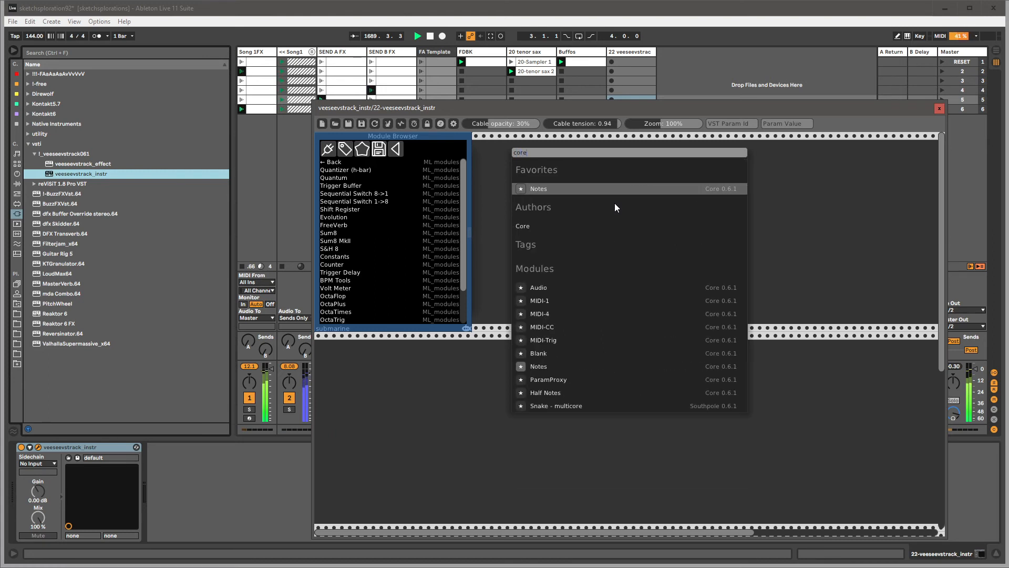
{"action": "left_click", "coordinate": [563, 287]}
{"action": "left_click_drag", "start_coordinate": [594, 151], "coordinate": [863, 145]}
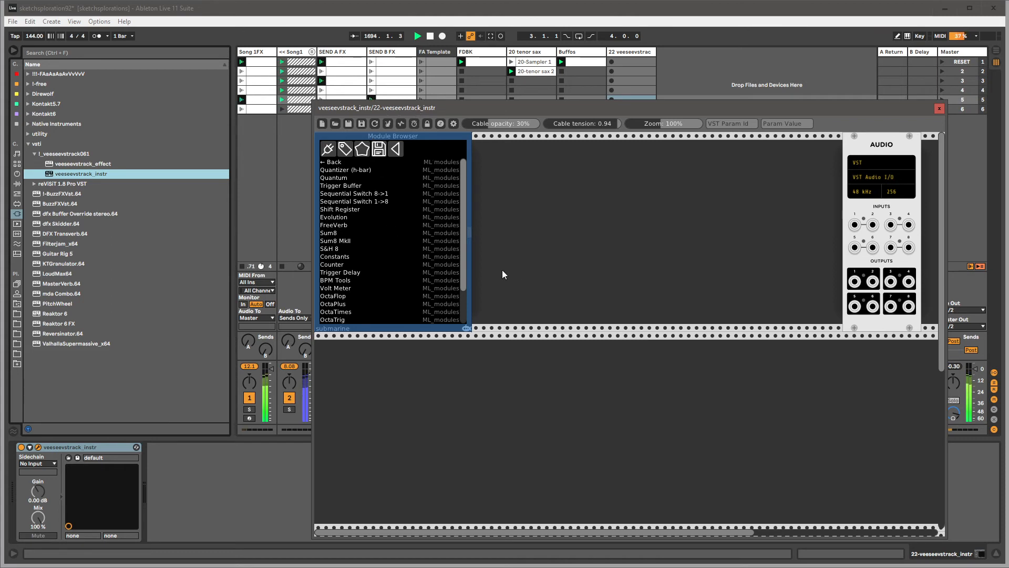
- Reposition the veeseevstrack_instr plug-in window slightly lower and further left over the session view
{"action": "left_click_drag", "start_coordinate": [612, 112], "coordinate": [541, 129]}
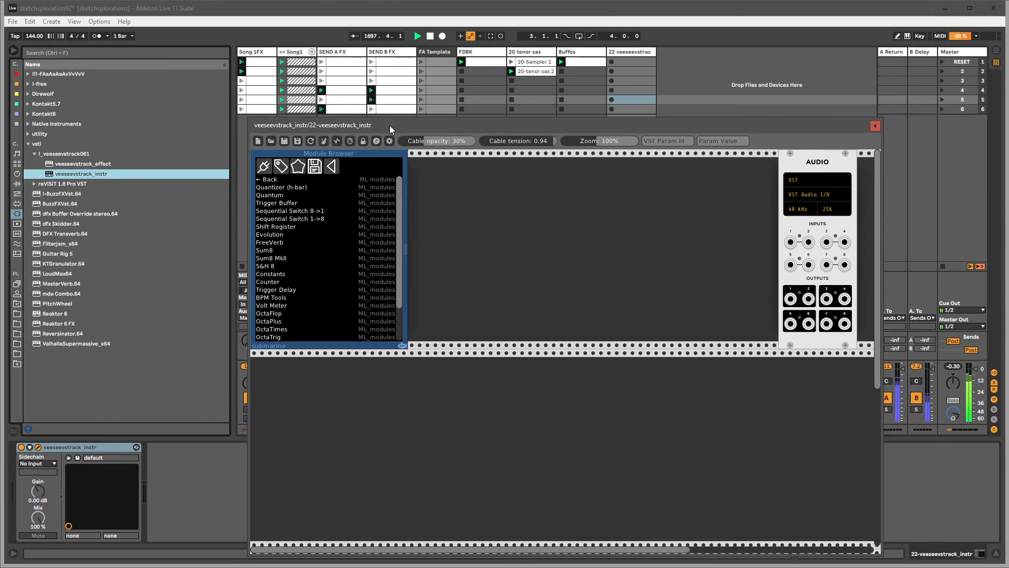
{"action": "left_click_drag", "start_coordinate": [390, 125], "coordinate": [381, 124]}
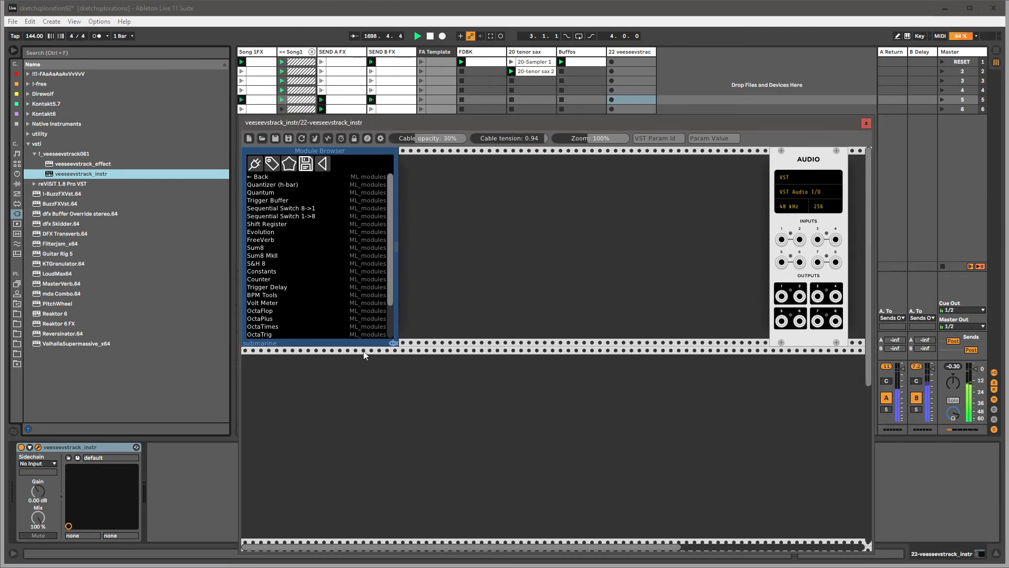
{"action": "left_click_drag", "start_coordinate": [669, 128], "coordinate": [718, 125]}
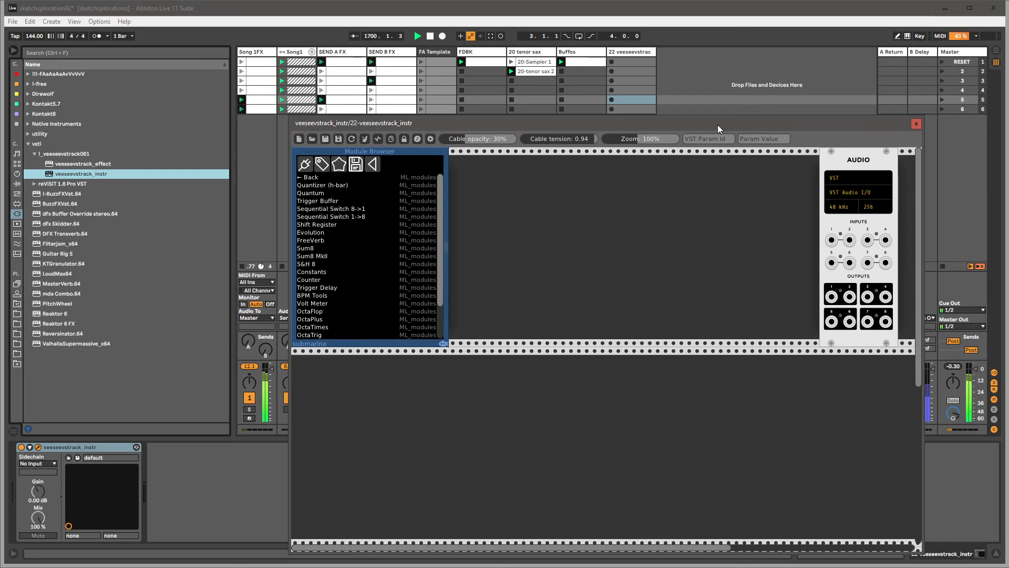
{"action": "left_click_drag", "start_coordinate": [551, 116], "coordinate": [539, 121]}
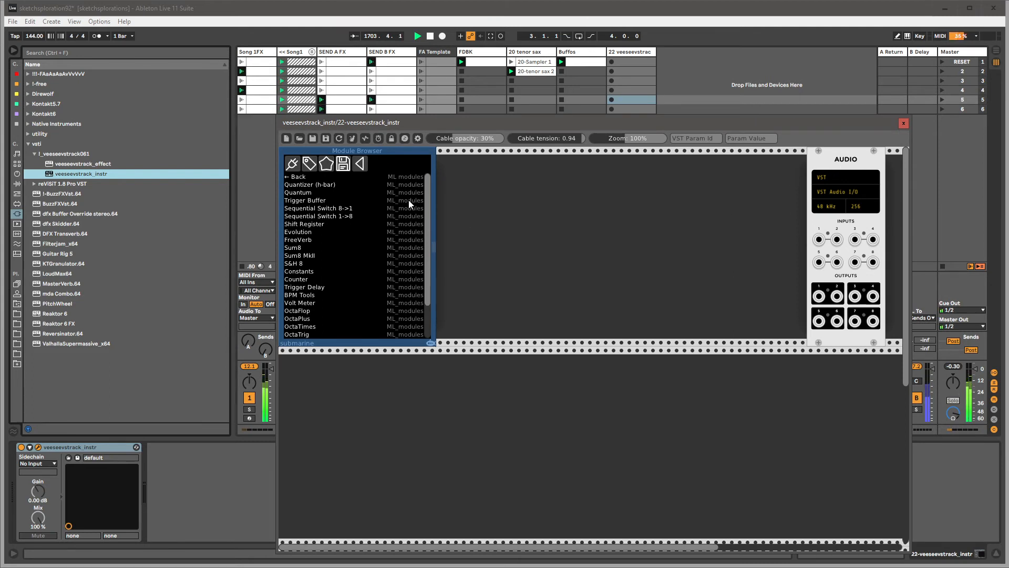
- Look through the ML_modules entries in the Module Browser from start to end
{"action": "mouse_move", "coordinate": [429, 266]}
{"action": "left_mouse_down"}
{"action": "mouse_move", "coordinate": [429, 275]}
{"action": "mouse_move", "coordinate": [429, 263]}
{"action": "left_mouse_up"}
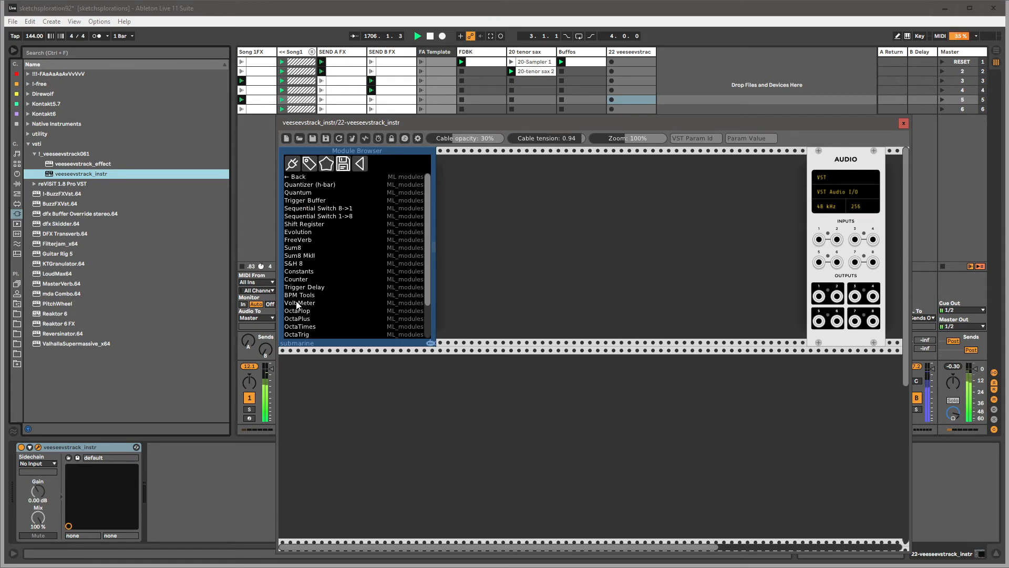
{"action": "scroll", "coordinate": [428, 235], "scroll_direction": "down", "scroll_amount": 2}
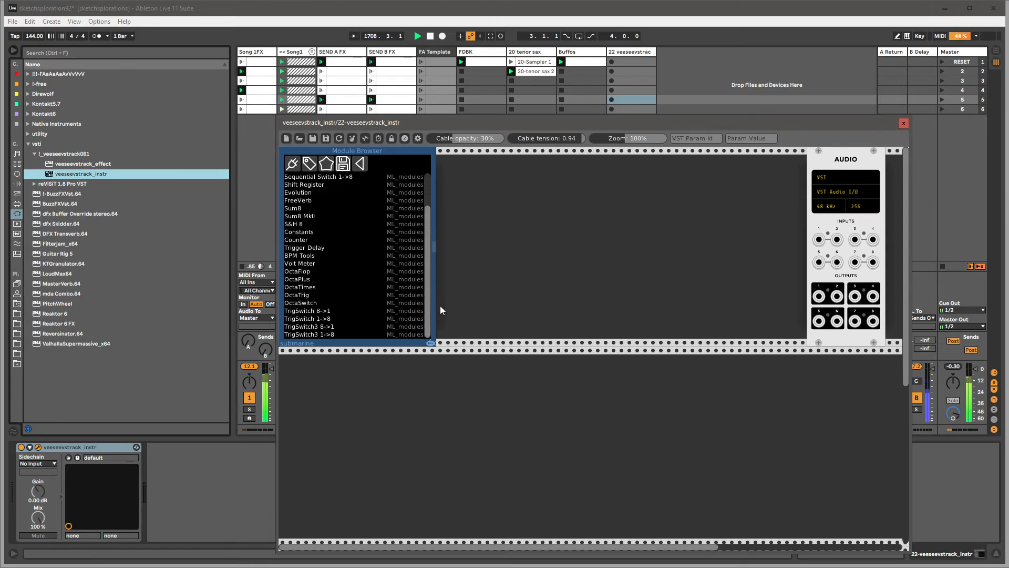
{"action": "scroll", "coordinate": [351, 245], "scroll_direction": "up", "scroll_amount": 2}
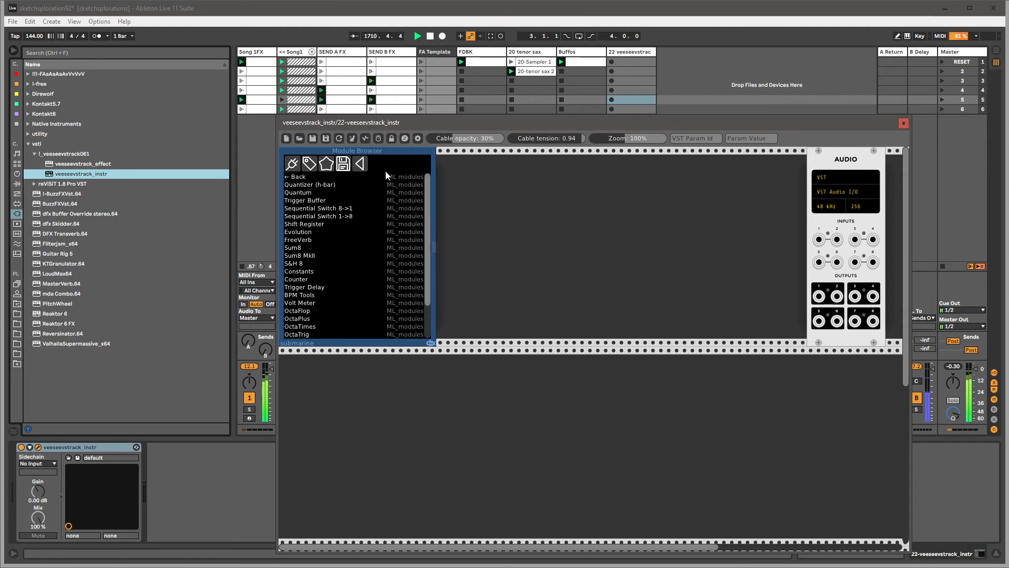
{"action": "mouse_move", "coordinate": [427, 204]}
{"action": "left_mouse_down"}
{"action": "mouse_move", "coordinate": [425, 245]}
{"action": "mouse_move", "coordinate": [425, 212]}
{"action": "left_mouse_up"}
{"action": "mouse_move", "coordinate": [426, 212]}
{"action": "left_mouse_down"}
{"action": "mouse_move", "coordinate": [425, 245]}
{"action": "mouse_move", "coordinate": [427, 183]}
{"action": "mouse_move", "coordinate": [427, 225]}
{"action": "left_mouse_up"}
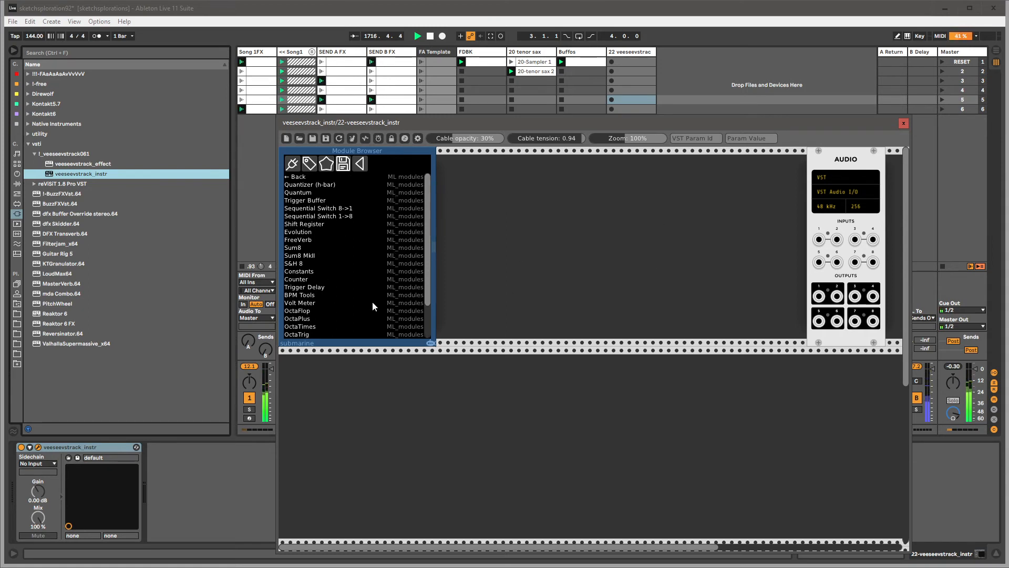
- Add Fundamental's LFO-1 beside the Module Browser, and search for "vcf" to place the Alma Ladder Filter after it
{"action": "right_click", "coordinate": [467, 212]}
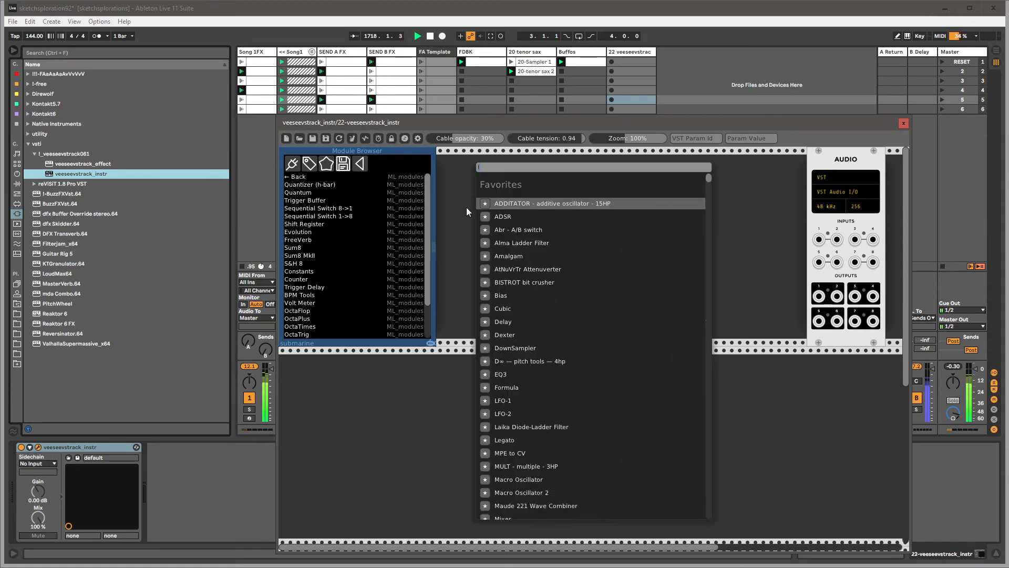
{"action": "left_click", "coordinate": [511, 203]}
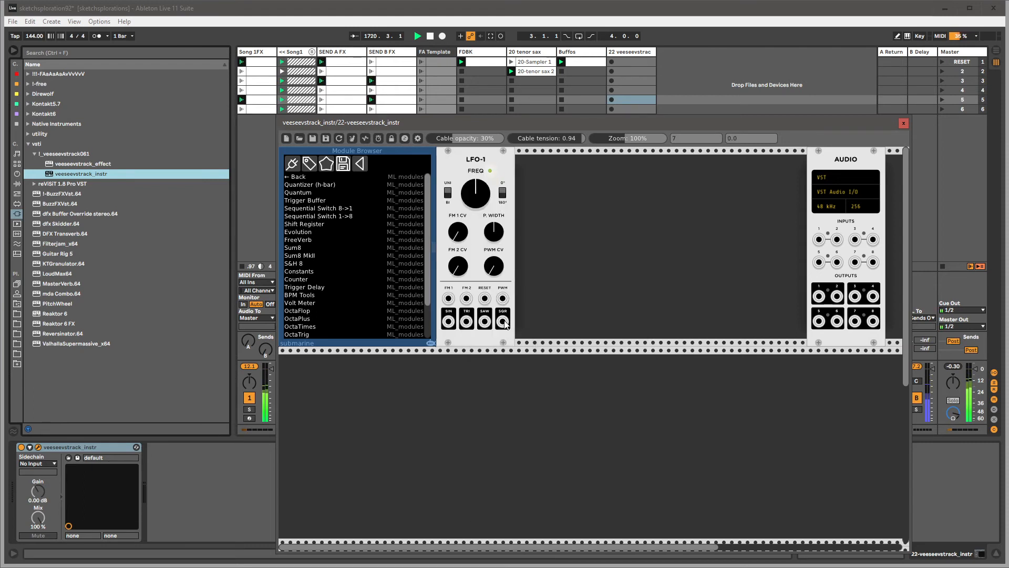
{"action": "right_click", "coordinate": [551, 305]}
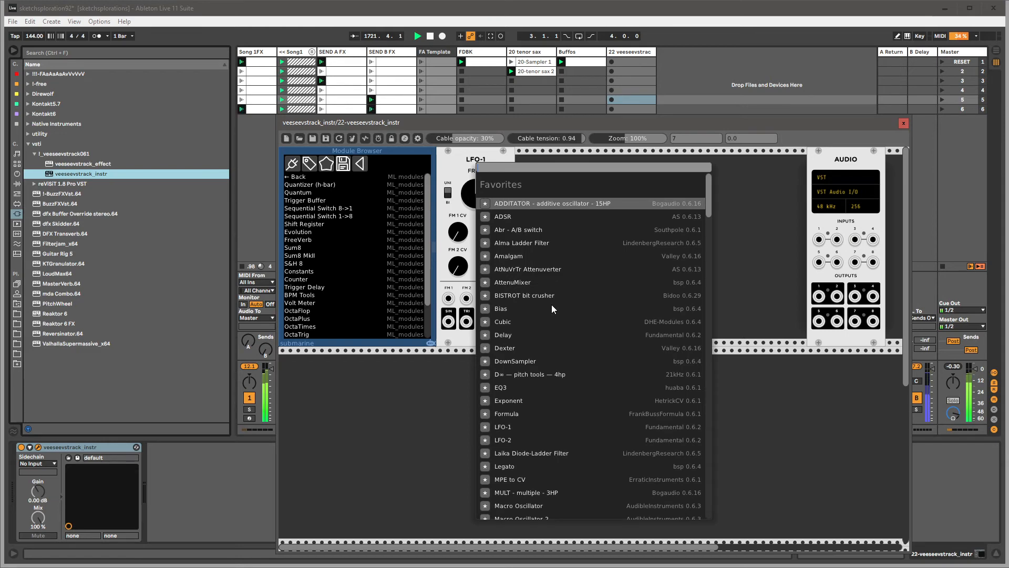
{"action": "type", "text": "vcf"}
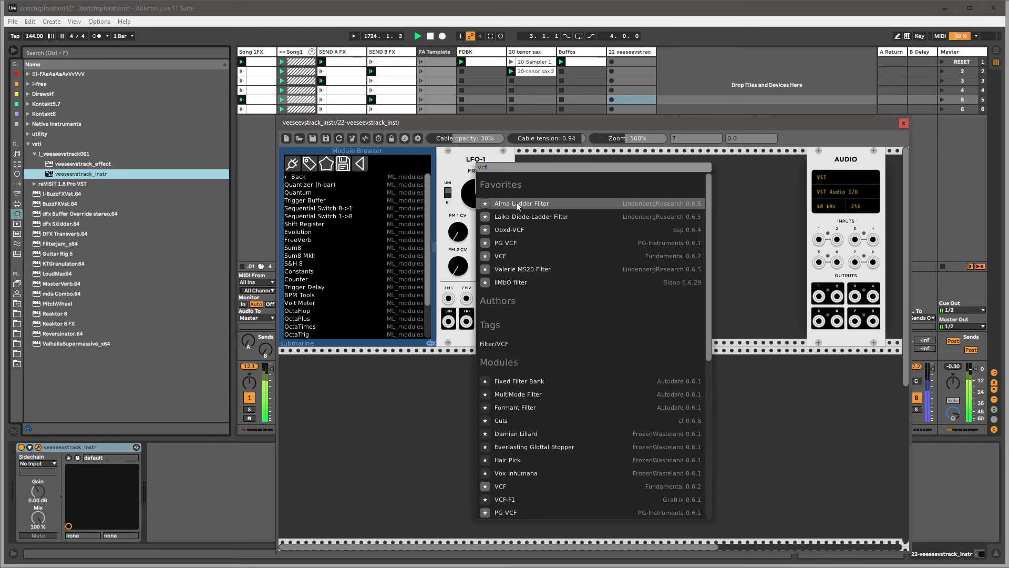
{"action": "left_click", "coordinate": [516, 203]}
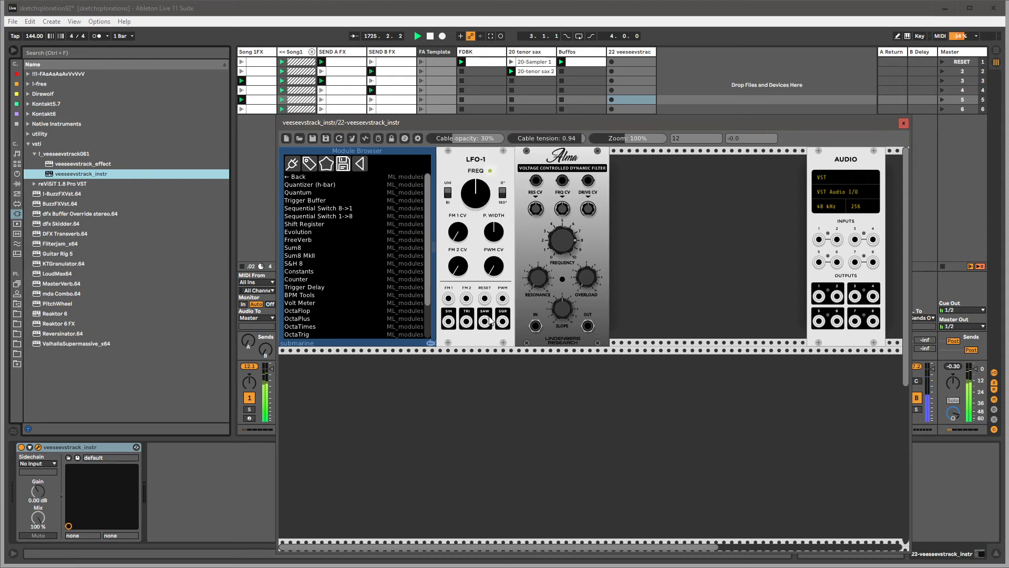
- Patch LFO-1's SQR output into the Alma filter's IN and add Fundamental's Delay module beside the filter
{"action": "left_click_drag", "start_coordinate": [503, 321], "coordinate": [535, 325]}
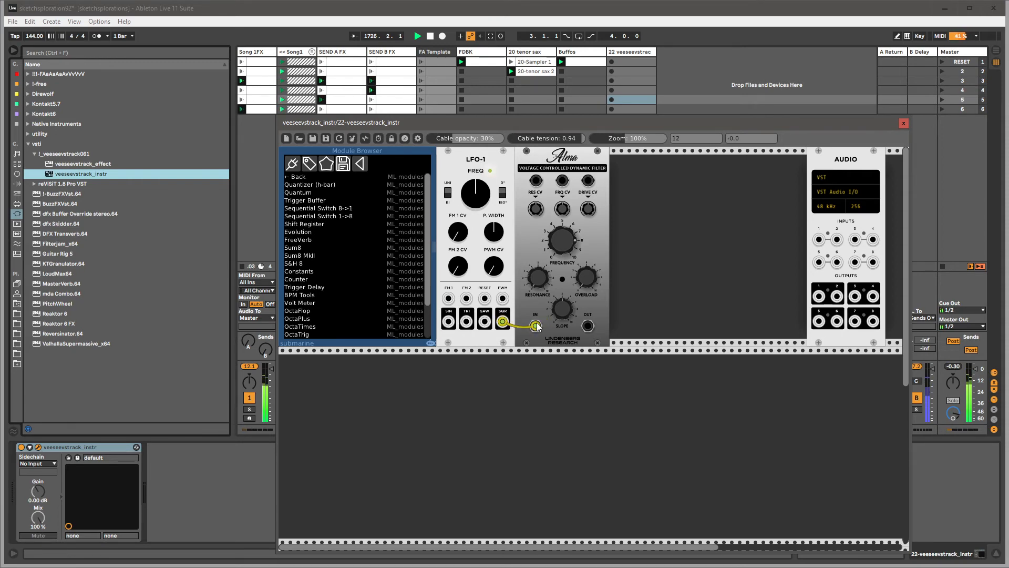
{"action": "right_click", "coordinate": [616, 288]}
{"action": "type", "text": "delay"}
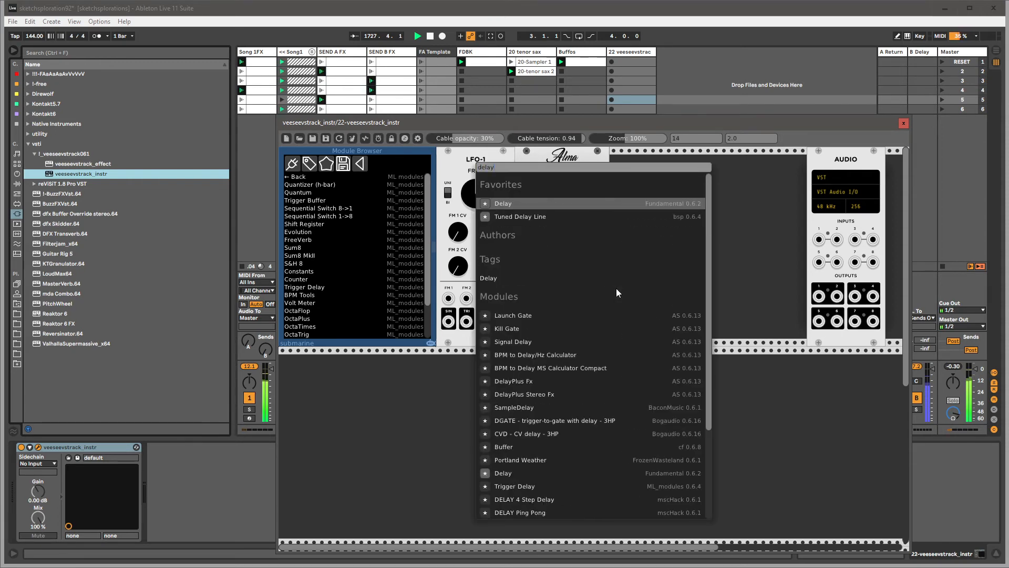
{"action": "left_click", "coordinate": [490, 210]}
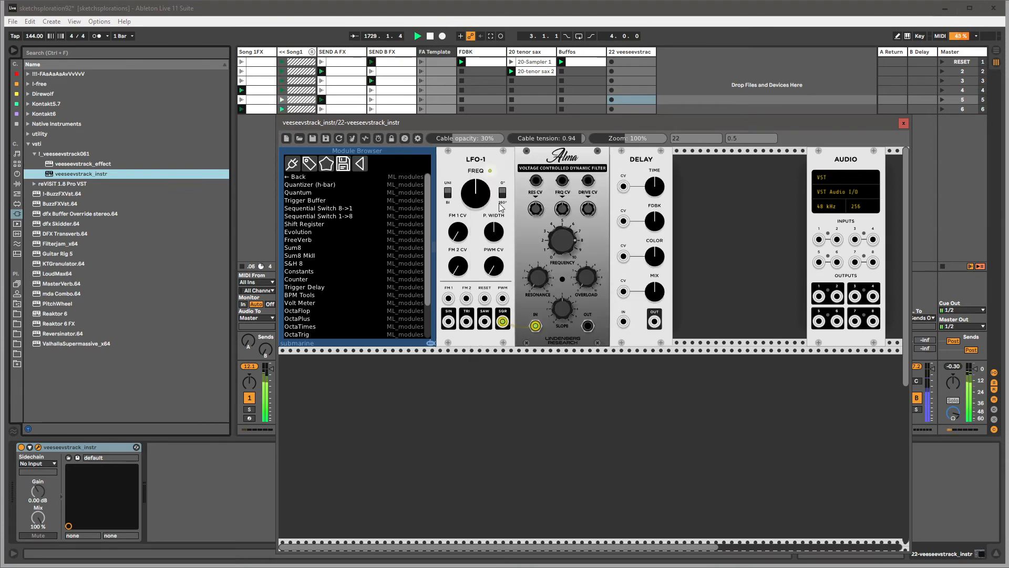
- Search the modules for "rever" and add Valley's Plateau reverb beside the Delay module
{"action": "right_click", "coordinate": [692, 262]}
{"action": "type", "text": "pla"}
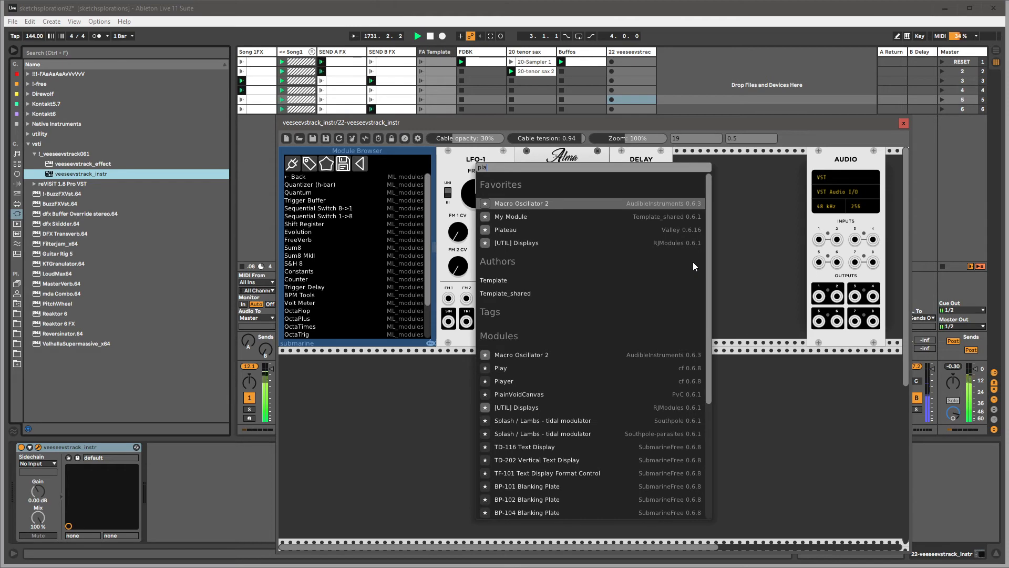
{"action": "key", "text": "BackSpace"}
{"action": "key", "text": "BackSpace"}
{"action": "key", "text": "BackSpace"}
{"action": "type", "text": "rever"}
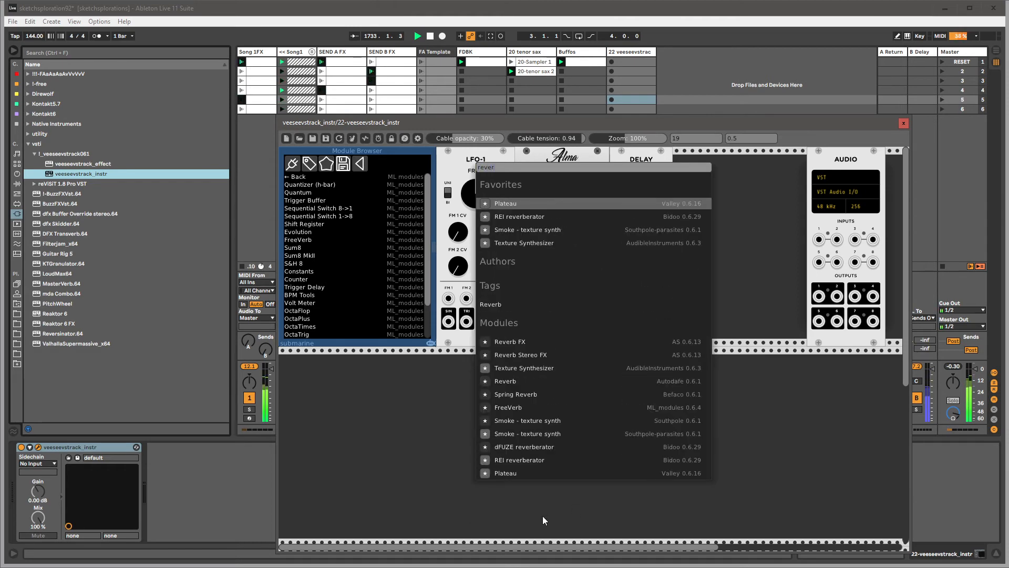
{"action": "left_click", "coordinate": [525, 471]}
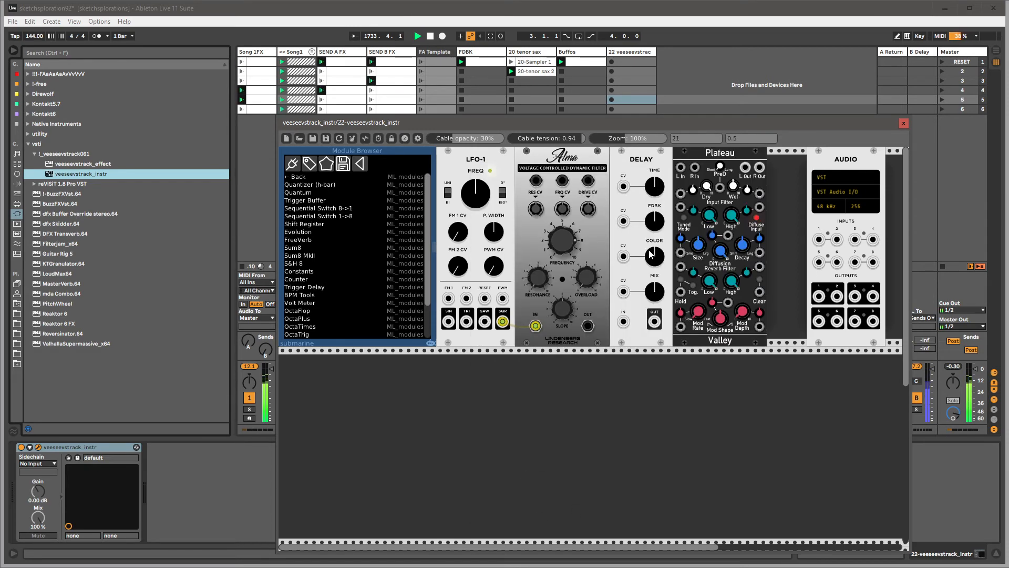
- Place Plateau against AUDIO and patch Alma's OUT through Delay into both Plateau inputs, with Plateau's L and R outputs feeding AUDIO inputs 1 and 2
{"action": "left_click_drag", "start_coordinate": [735, 154], "coordinate": [837, 240]}
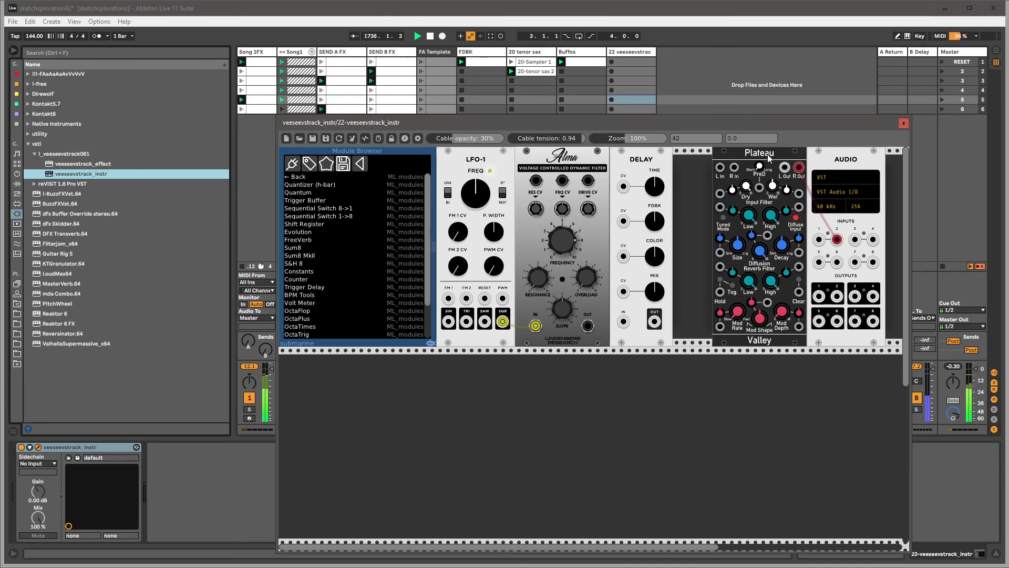
{"action": "left_click_drag", "start_coordinate": [784, 168], "coordinate": [819, 240]}
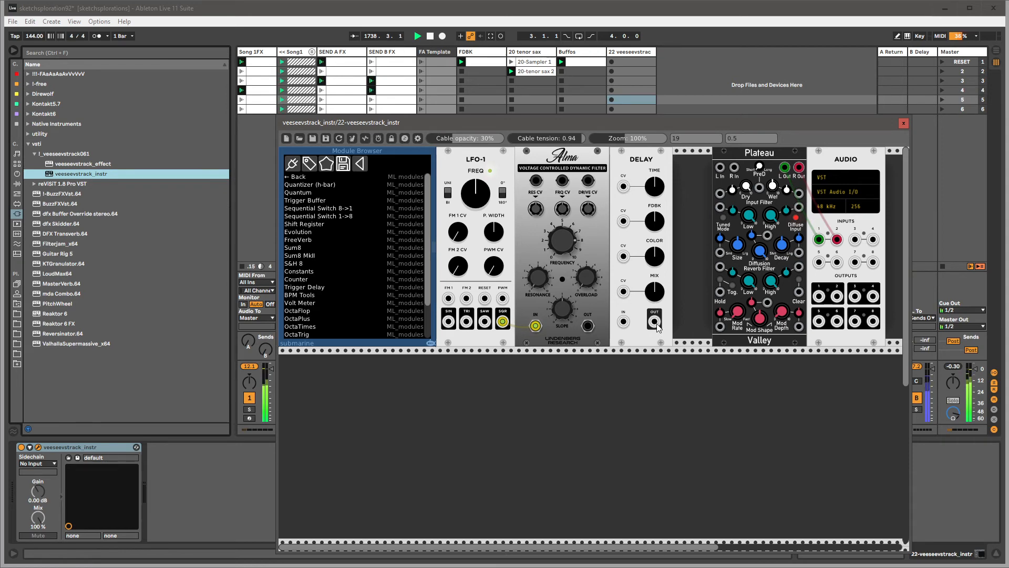
{"action": "left_click_drag", "start_coordinate": [655, 322], "coordinate": [721, 167]}
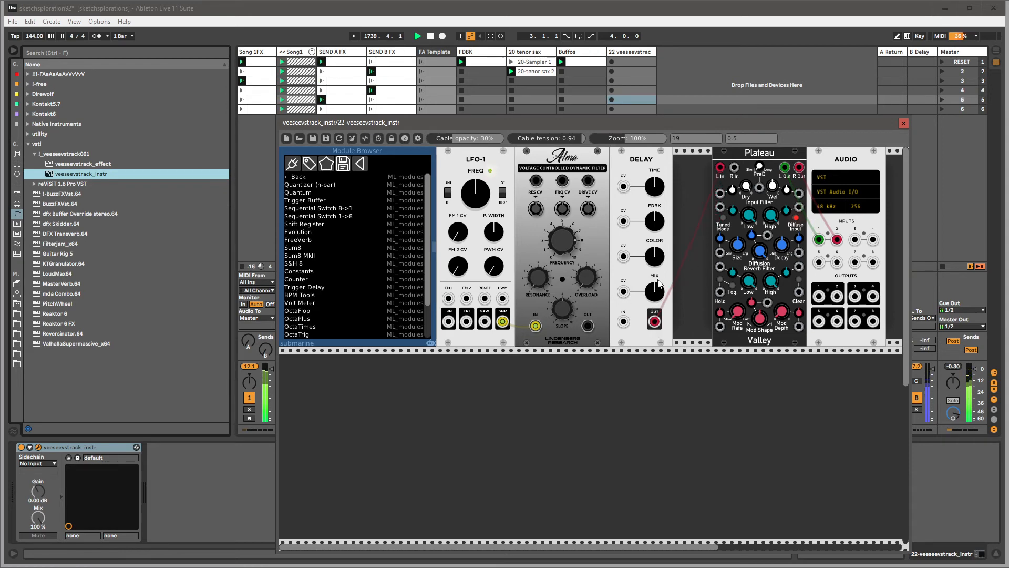
{"action": "left_click_drag", "start_coordinate": [654, 321], "coordinate": [735, 168]}
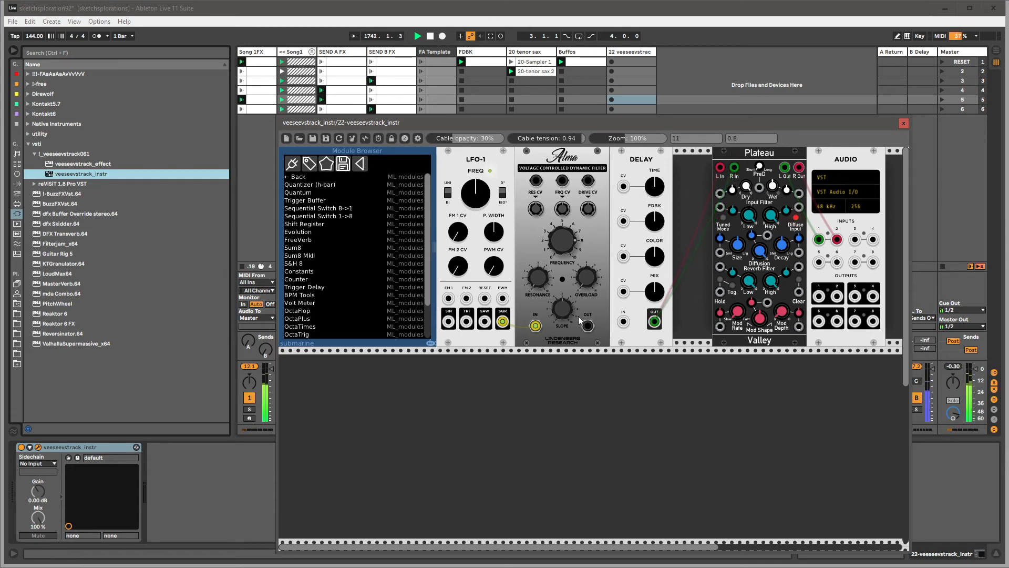
{"action": "left_click_drag", "start_coordinate": [588, 327], "coordinate": [623, 321]}
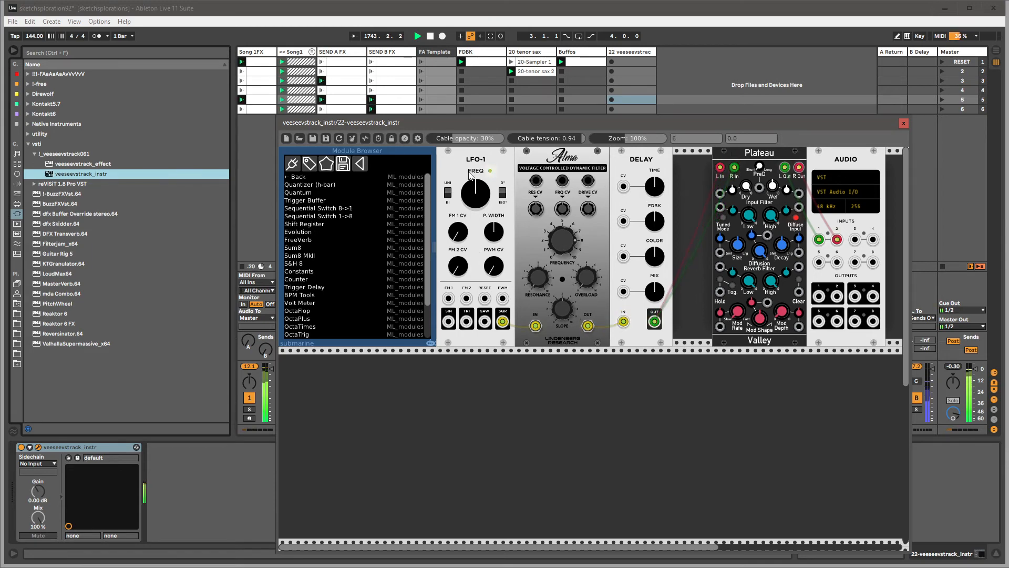
- Lower LFO-1's FREQ and adjust the Alma filter's FREQUENCY, OVERLOAD and SLOPE
{"action": "left_click_drag", "start_coordinate": [476, 190], "coordinate": [476, 211]}
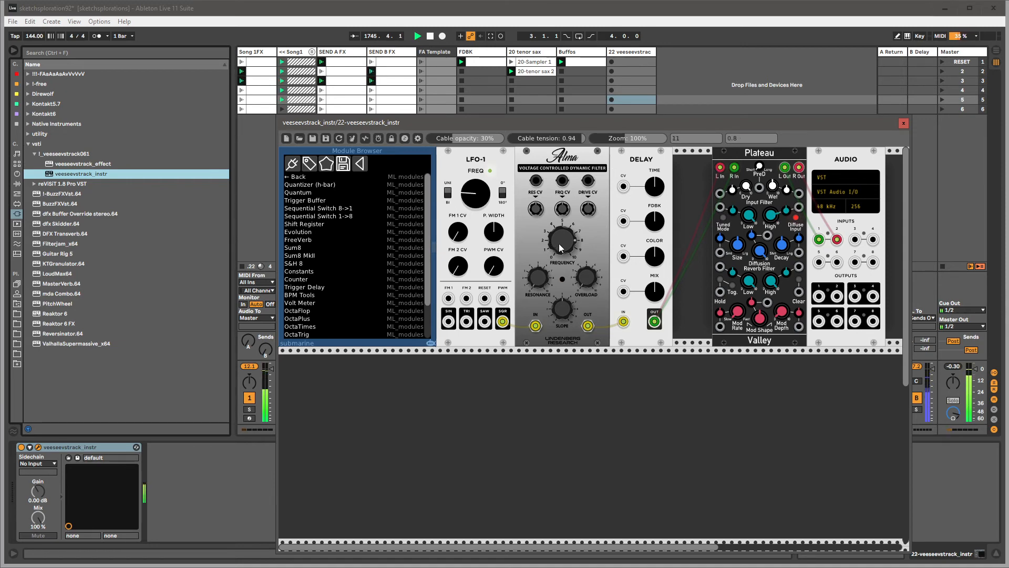
{"action": "left_click_drag", "start_coordinate": [560, 245], "coordinate": [560, 334]}
{"action": "left_click_drag", "start_coordinate": [593, 268], "coordinate": [594, 362]}
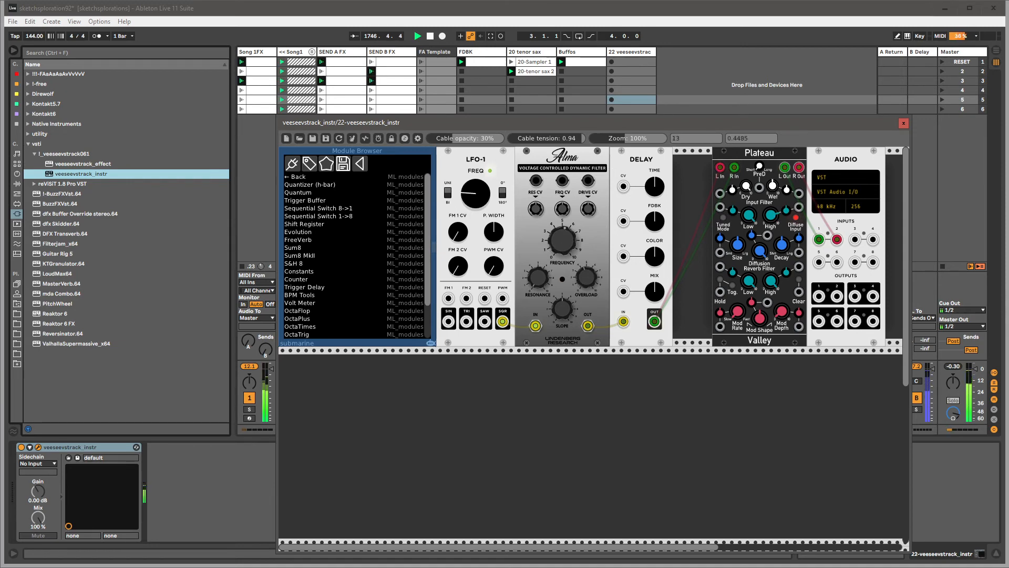
{"action": "left_click_drag", "start_coordinate": [563, 309], "coordinate": [570, 343]}
- Add Bogaudio's WALK random-walk CV source and Fundamental's Scope side by side in the row below the Alma filter
{"action": "right_click", "coordinate": [563, 397]}
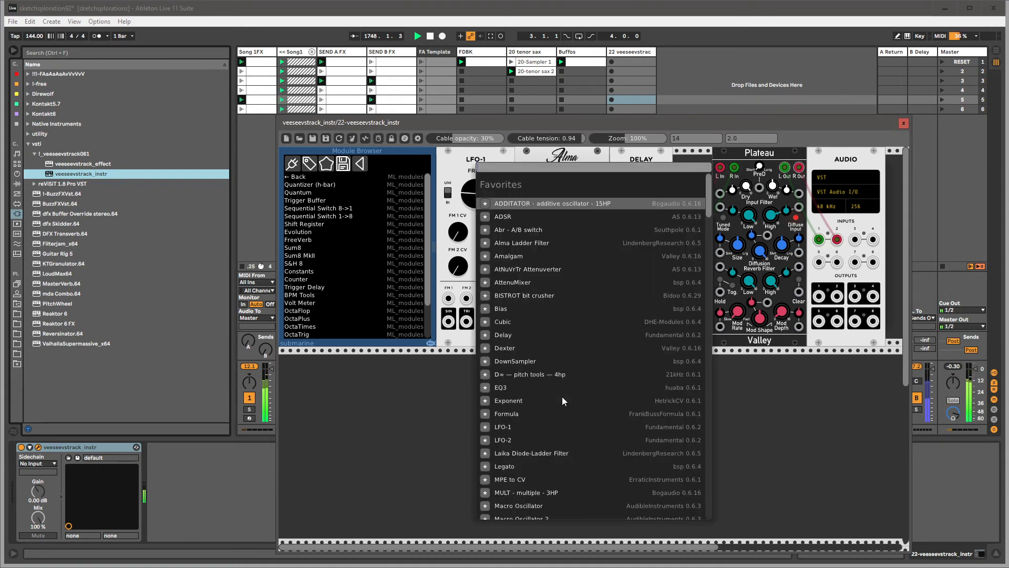
{"action": "type", "text": "walk"}
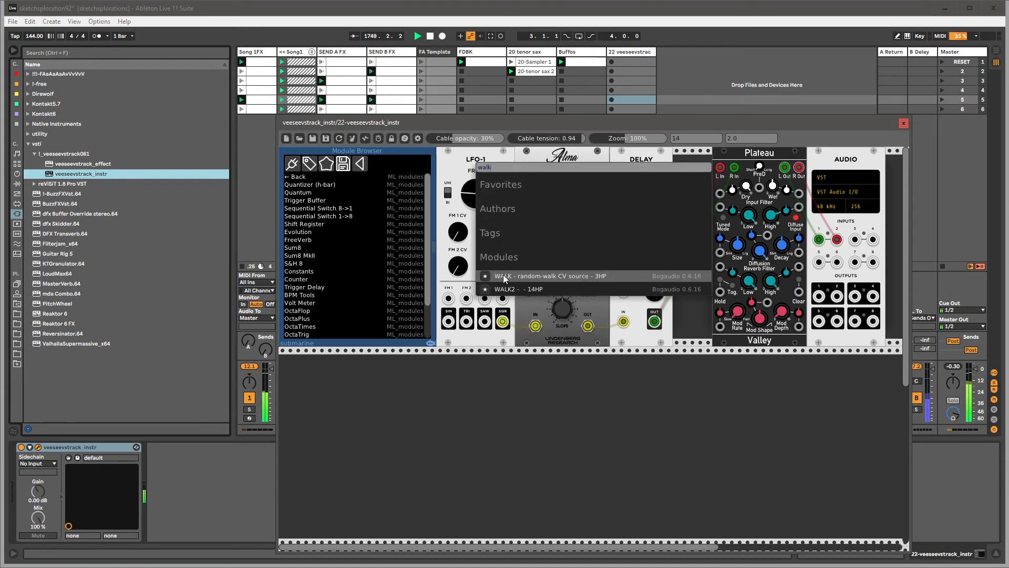
{"action": "left_click", "coordinate": [503, 275]}
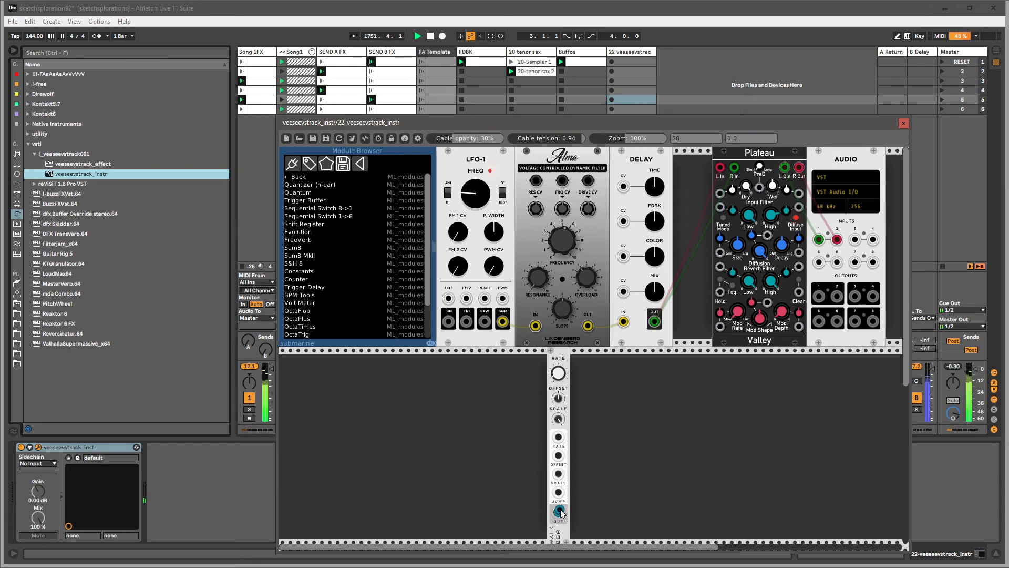
{"action": "right_click", "coordinate": [605, 431]}
{"action": "type", "text": "scope"}
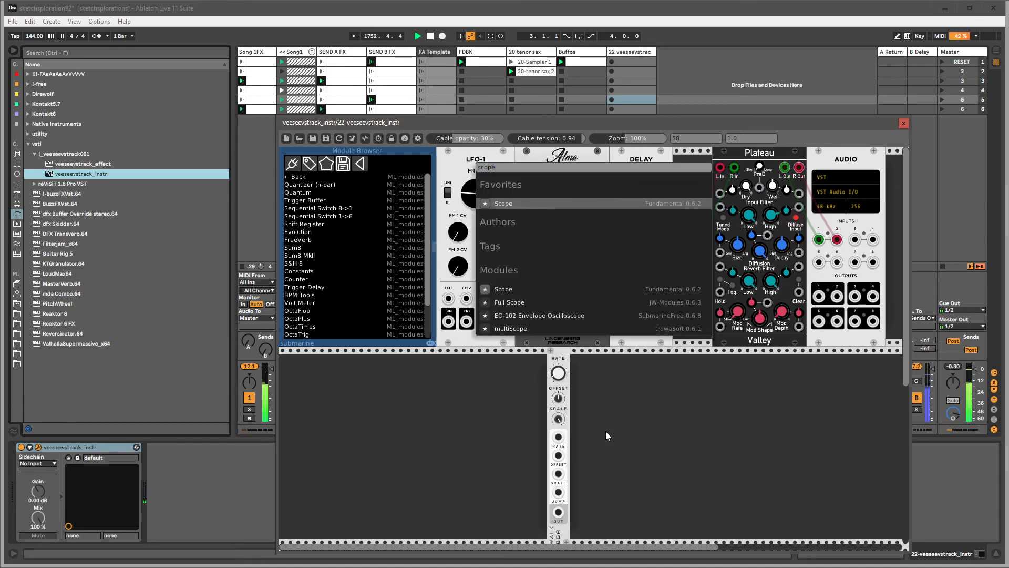
{"action": "left_click", "coordinate": [510, 203]}
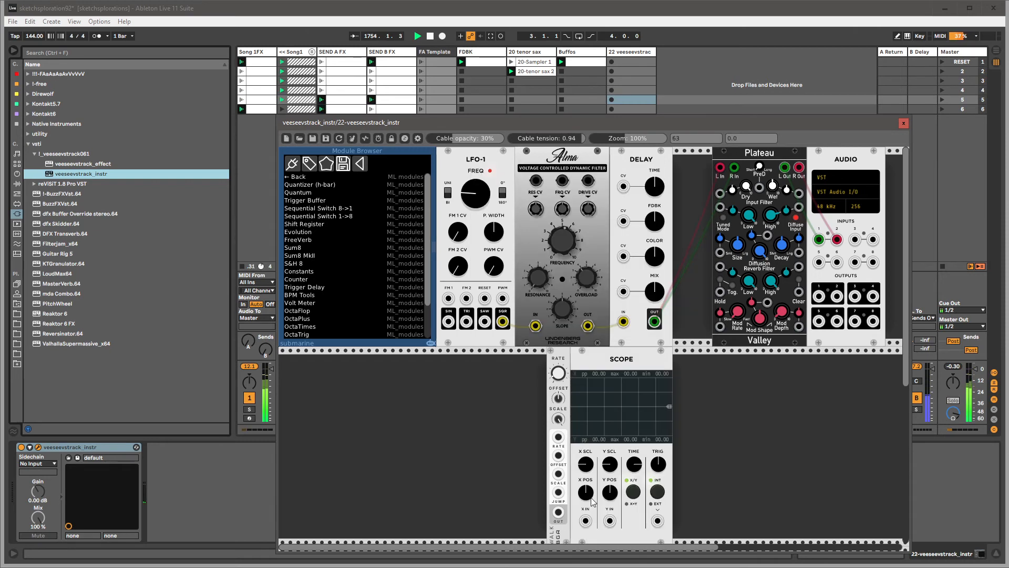
- Patch WALK's OUT into Scope's X IN and adjust Scope's TIME and WALK's RATE
{"action": "left_click_drag", "start_coordinate": [559, 512], "coordinate": [585, 520]}
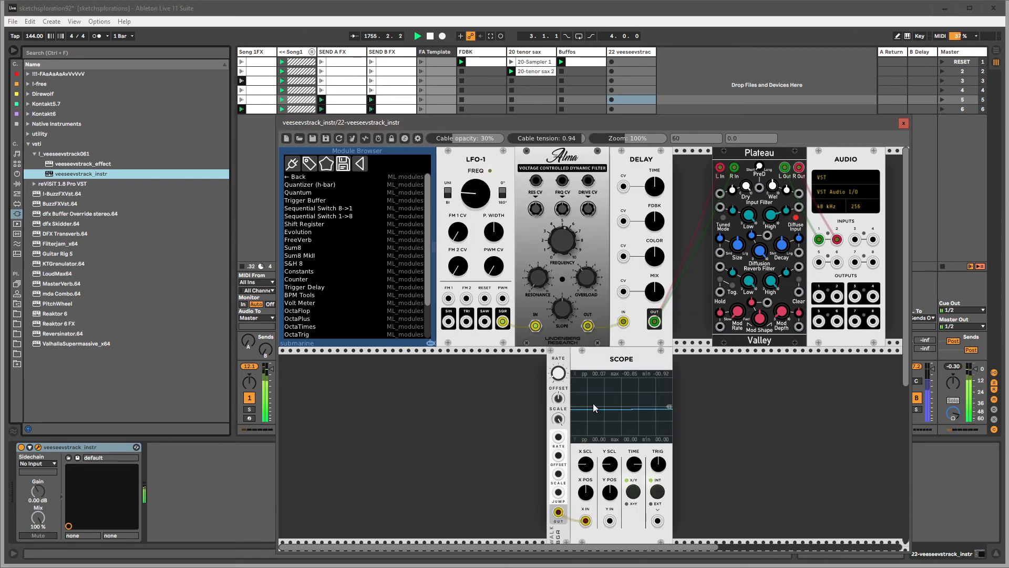
{"action": "left_click_drag", "start_coordinate": [634, 464], "coordinate": [634, 449]}
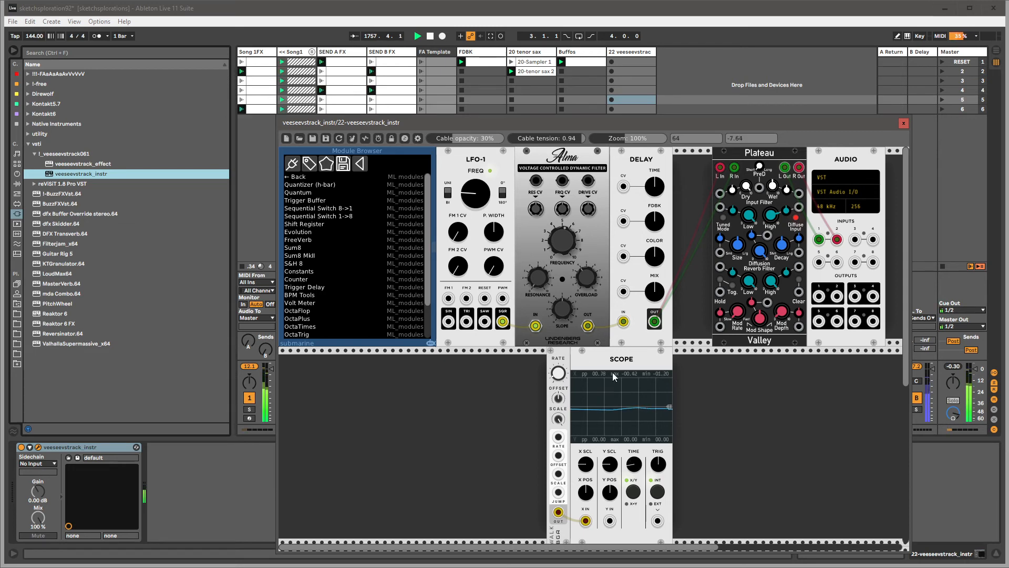
{"action": "left_click_drag", "start_coordinate": [558, 372], "coordinate": [558, 379]}
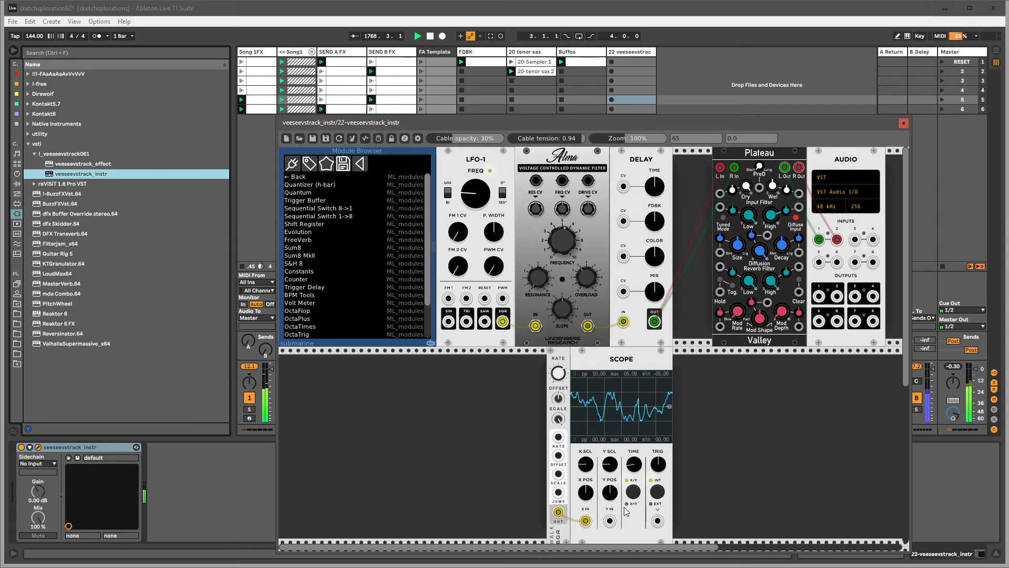
- Patch WALK's OUT into the Plateau jack beside Size, and readjust LFO-1's FREQ and Alma's OVERLOAD and FREQUENCY, the latter to about 0.311
{"action": "left_click_drag", "start_coordinate": [558, 512], "coordinate": [722, 253]}
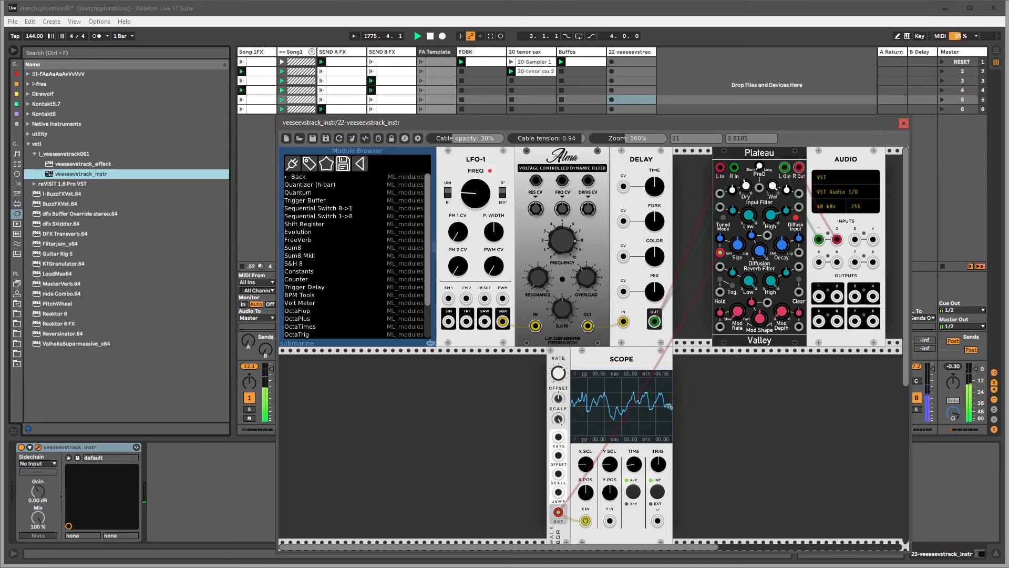
{"action": "mouse_move", "coordinate": [482, 191]}
{"action": "left_mouse_down"}
{"action": "mouse_move", "coordinate": [482, 175]}
{"action": "mouse_move", "coordinate": [483, 207]}
{"action": "left_mouse_up"}
{"action": "left_click_drag", "start_coordinate": [564, 249], "coordinate": [564, 410]}
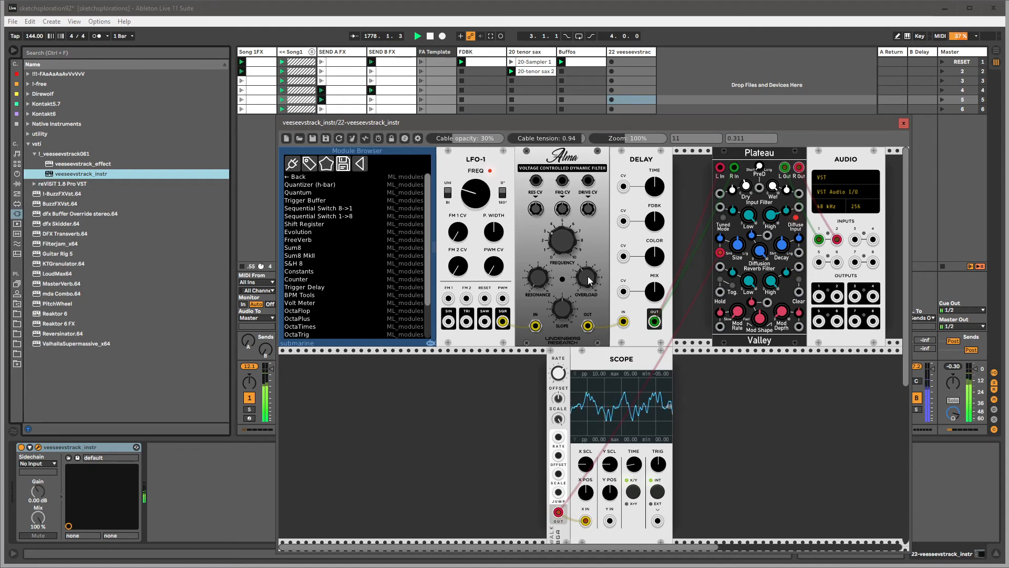
{"action": "left_click_drag", "start_coordinate": [587, 277], "coordinate": [588, 211]}
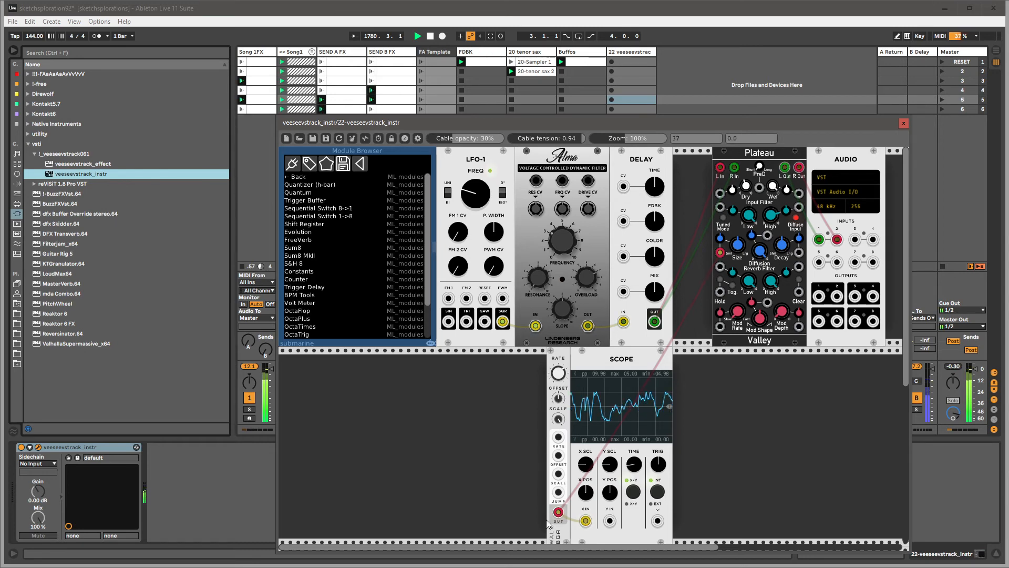
- Set WALK's RATE to about 0.256, and with Scope moved away below AUDIO, patch WALK's OUT into Delay's TIME CV
{"action": "left_click_drag", "start_coordinate": [560, 372], "coordinate": [559, 379]}
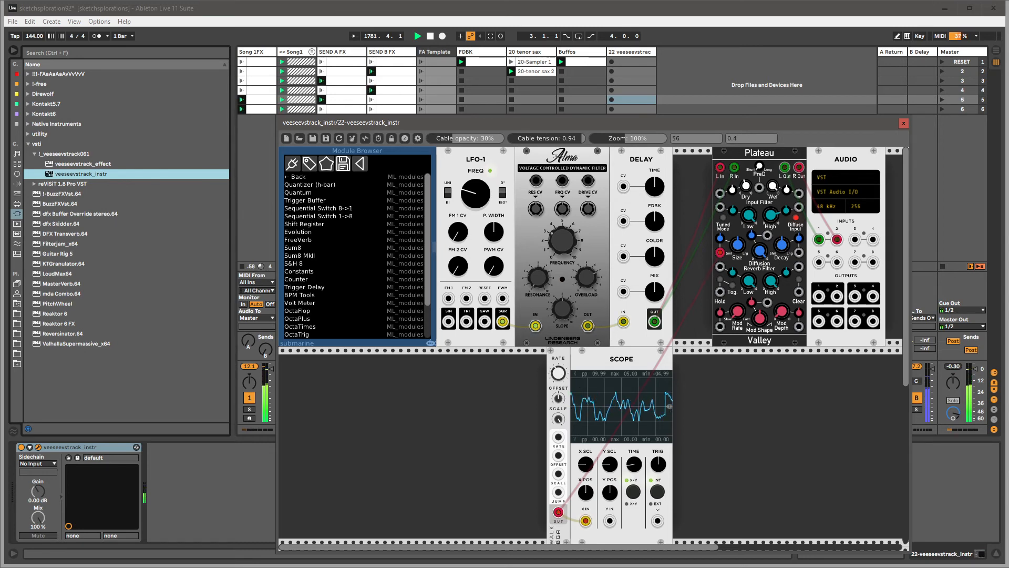
{"action": "left_click_drag", "start_coordinate": [621, 363], "coordinate": [795, 363]}
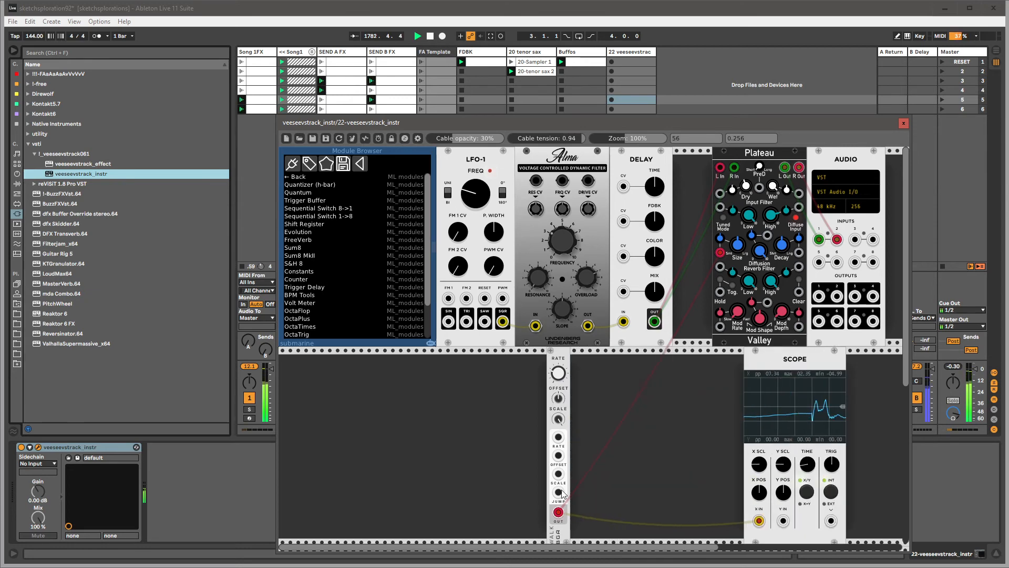
{"action": "left_click_drag", "start_coordinate": [558, 512], "coordinate": [625, 190]}
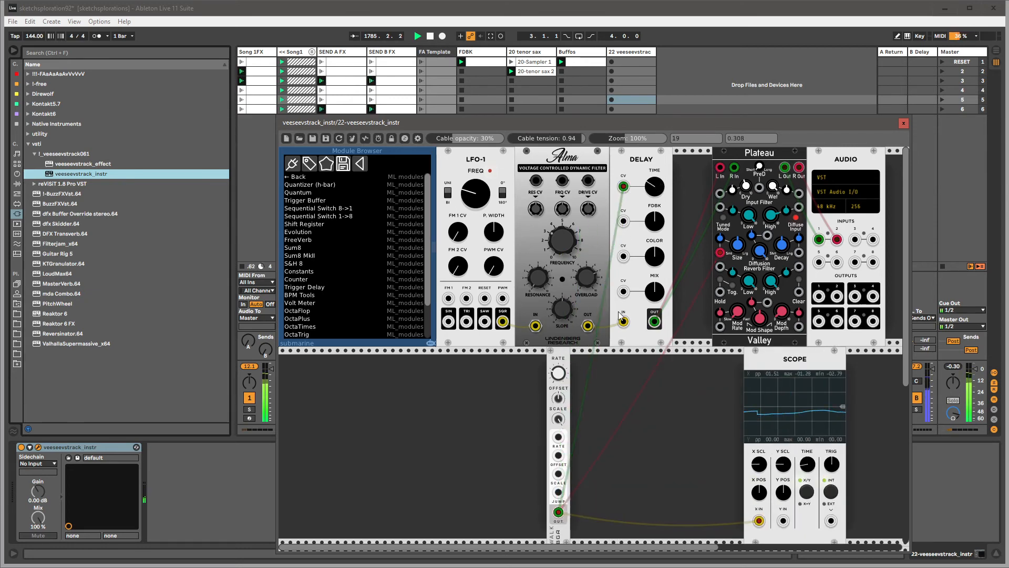
- Search the modules for "hold" and place Bogaudio's S&H dual sample and hold directly against WALK
{"action": "right_click", "coordinate": [623, 390]}
{"action": "type", "text": "ho"}
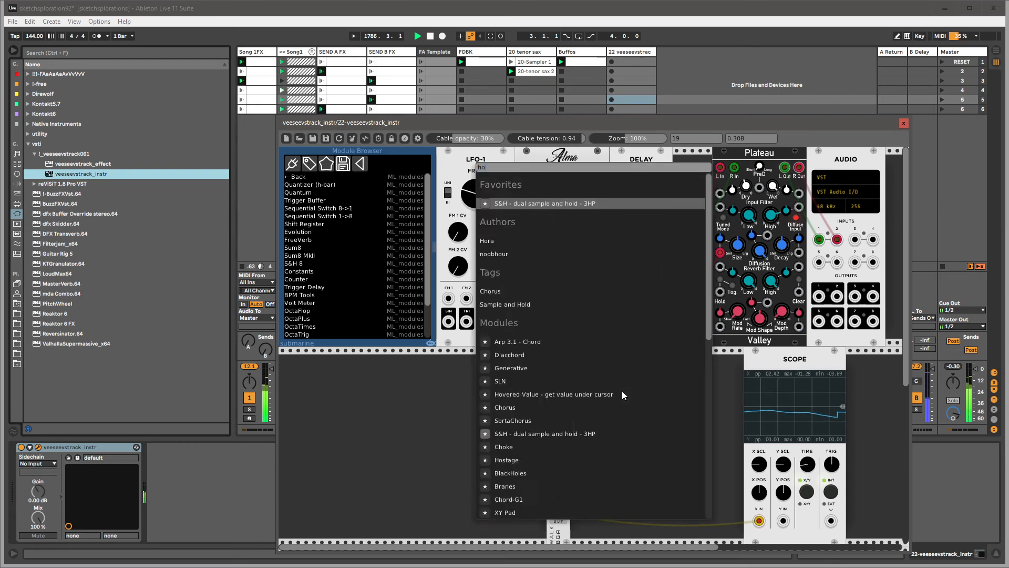
{"action": "type", "text": "ld"}
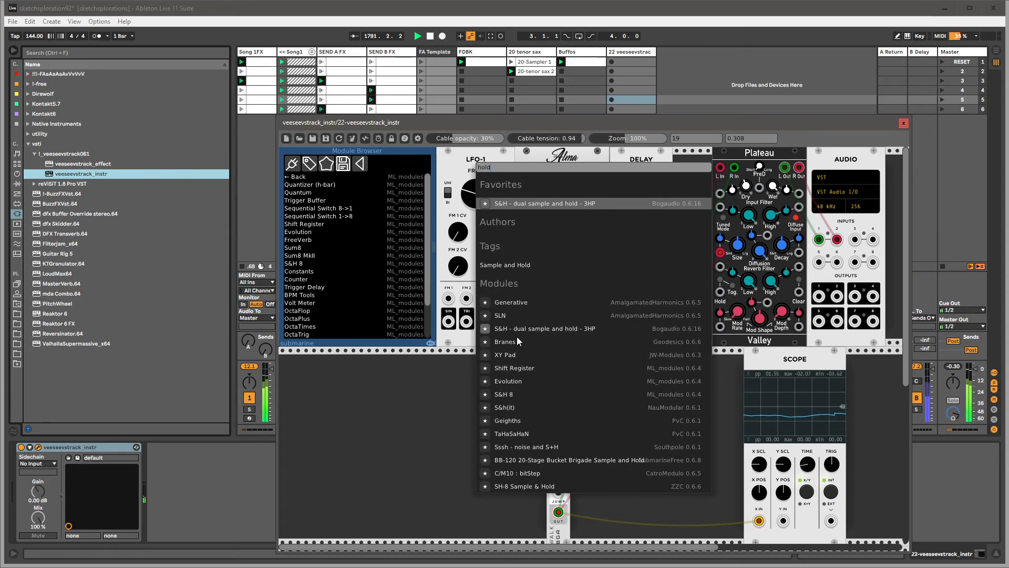
{"action": "left_click_drag", "start_coordinate": [526, 329], "coordinate": [581, 353]}
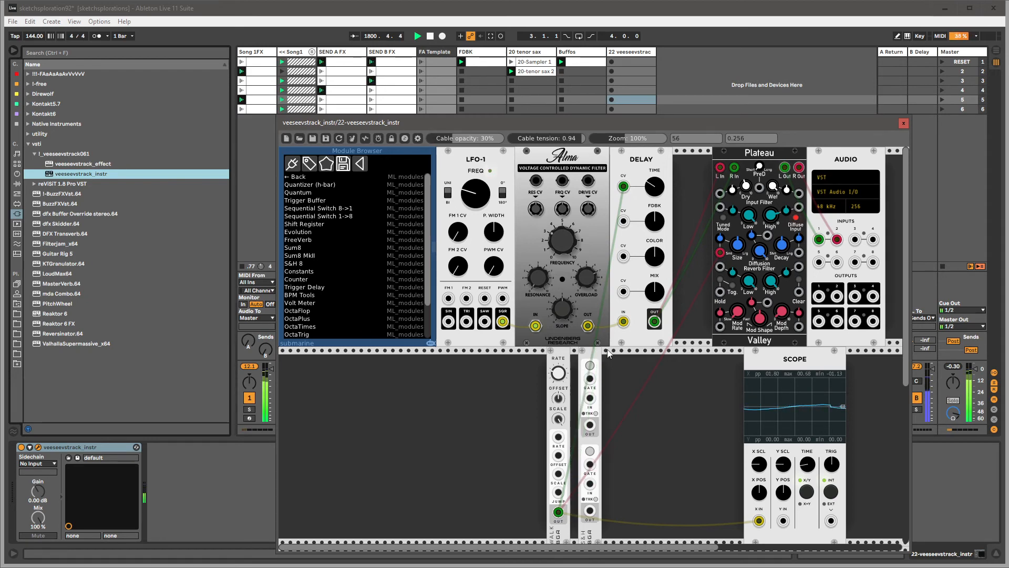
{"action": "mouse_move", "coordinate": [569, 353]}
{"action": "left_mouse_down"}
{"action": "mouse_move", "coordinate": [548, 352]}
{"action": "mouse_move", "coordinate": [570, 354]}
{"action": "left_mouse_up"}
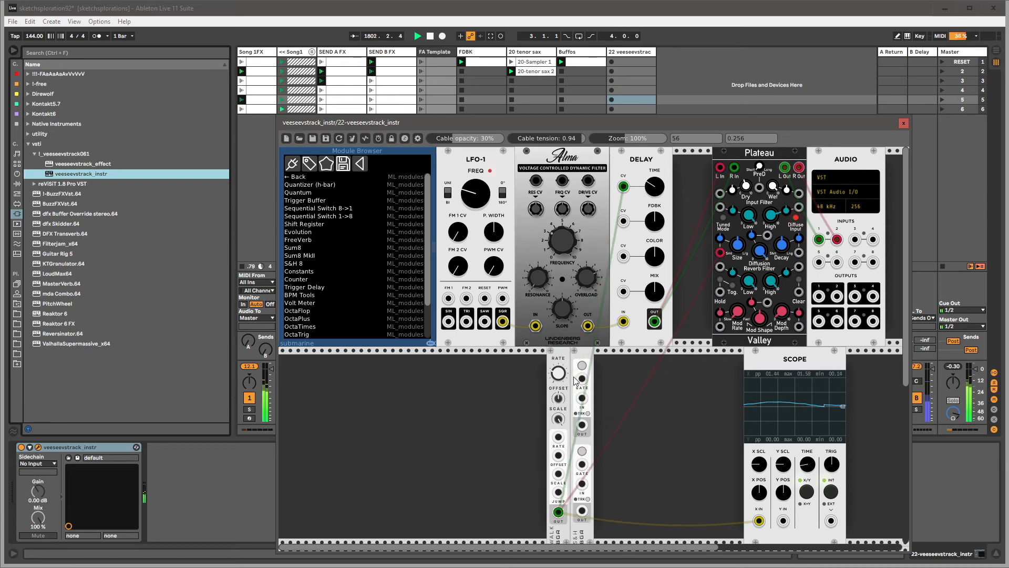
- Search the modules for "clock", add mscHack's Master CLOCK x 4 before WALK, and shift it slightly away to leave a gap
{"action": "right_click", "coordinate": [483, 393]}
{"action": "type", "text": "clock"}
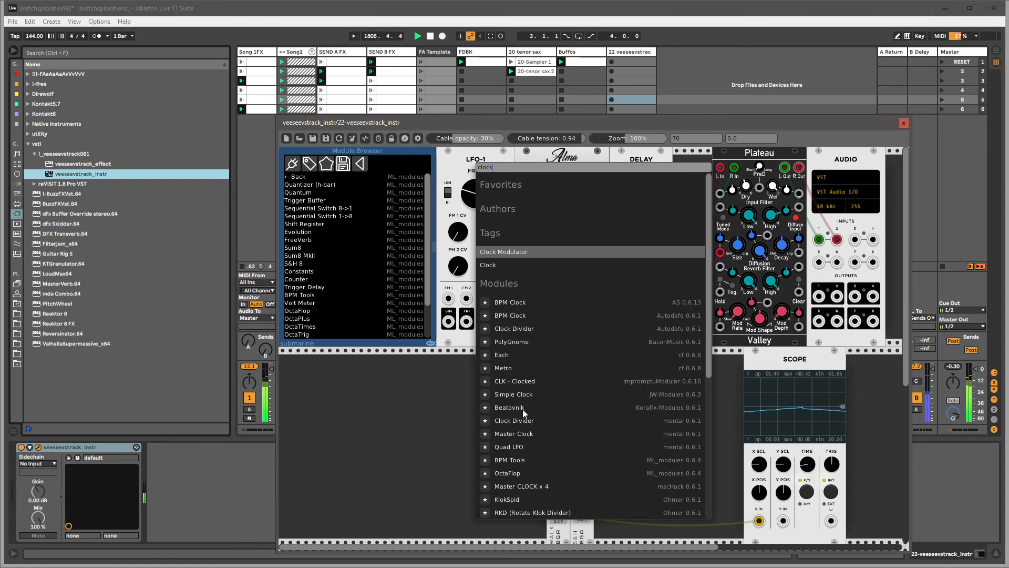
{"action": "scroll", "coordinate": [522, 409], "scroll_direction": "down", "scroll_amount": 5}
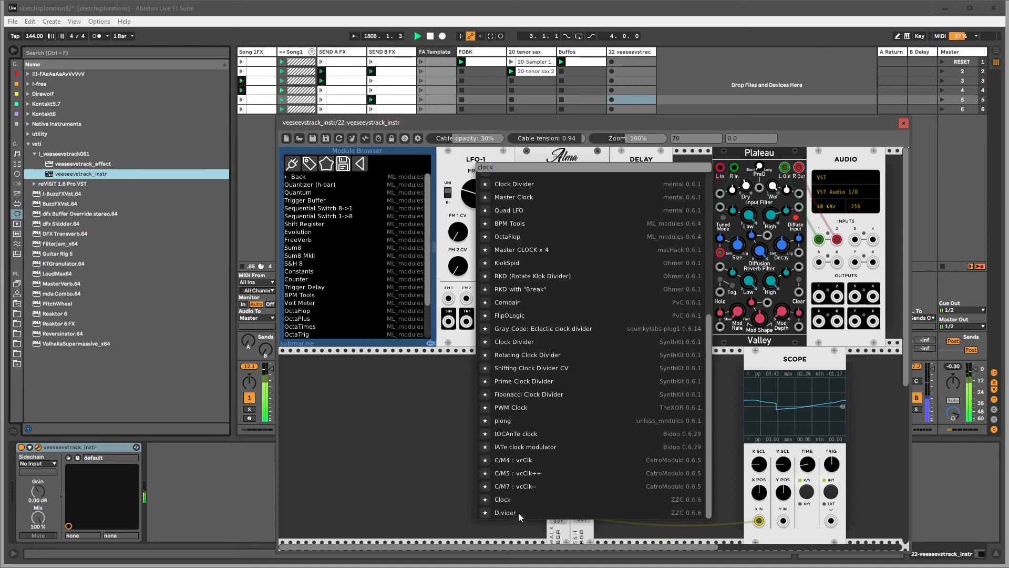
{"action": "scroll", "coordinate": [510, 501], "scroll_direction": "up", "scroll_amount": 1}
{"action": "scroll", "coordinate": [510, 501], "scroll_direction": "down", "scroll_amount": 1}
{"action": "scroll", "coordinate": [510, 501], "scroll_direction": "up", "scroll_amount": 1}
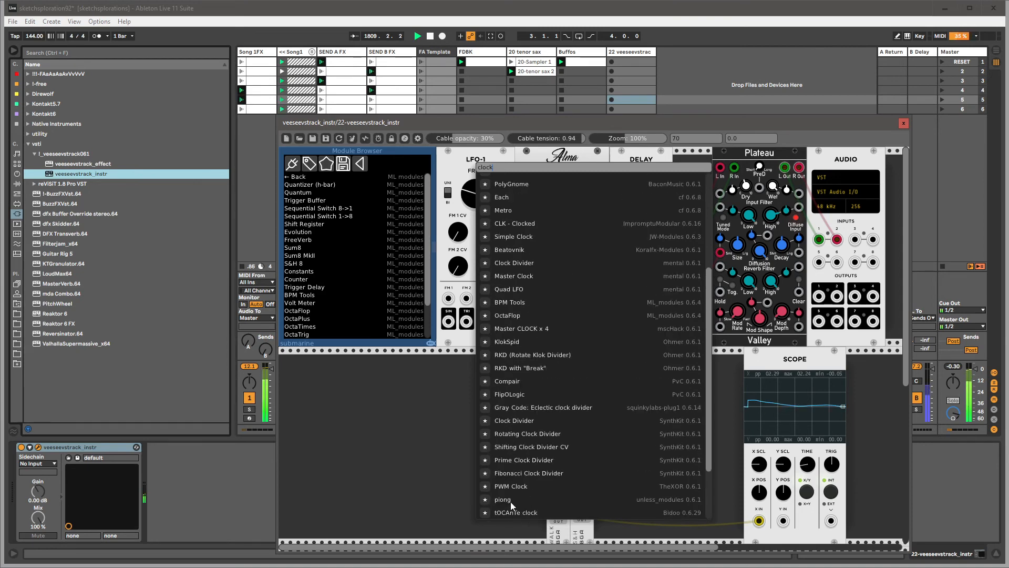
{"action": "scroll", "coordinate": [510, 502], "scroll_direction": "down", "scroll_amount": 1}
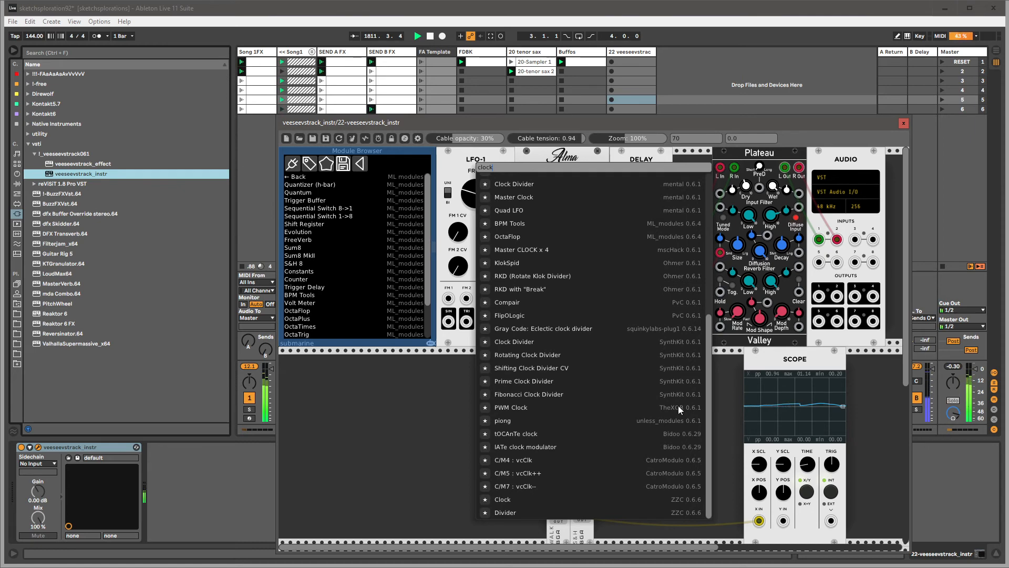
{"action": "left_click", "coordinate": [523, 252]}
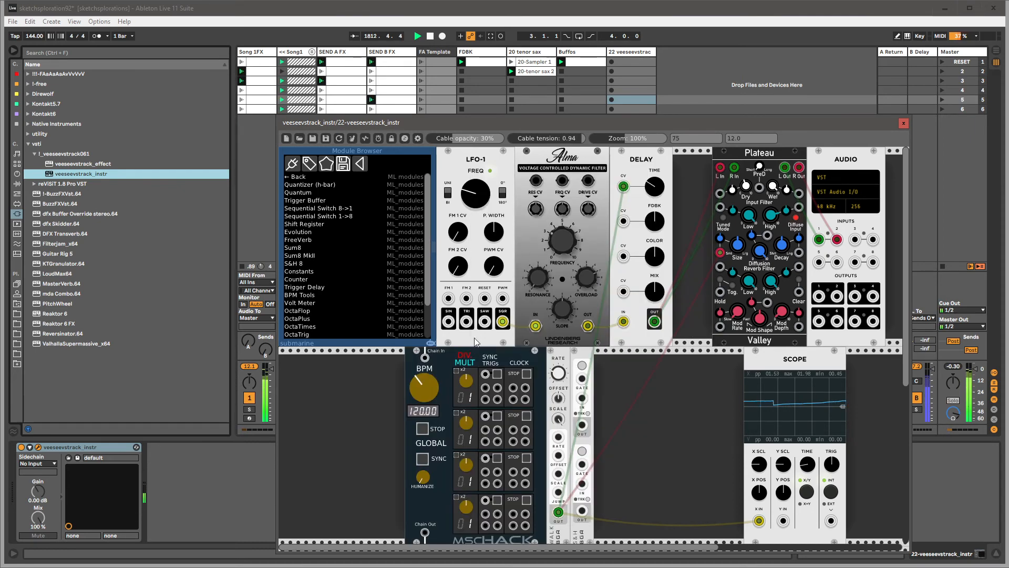
{"action": "left_click_drag", "start_coordinate": [476, 349], "coordinate": [456, 353]}
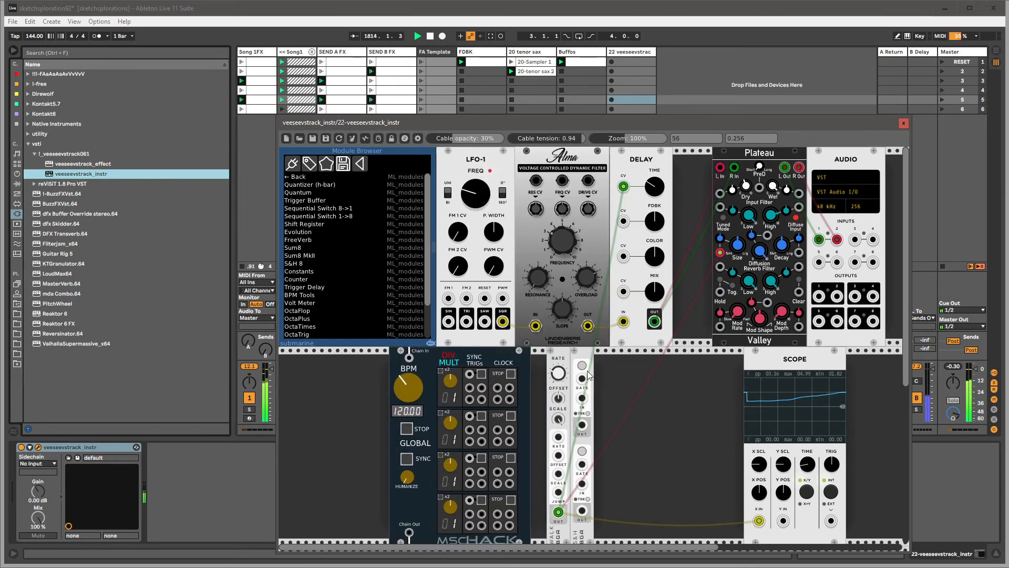
- Patch the clock's first CLOCK output into S&H's GATE, WALK's OUT into S&H's IN, and S&H's OUT into Scope's X IN instead of WALK
{"action": "left_click_drag", "start_coordinate": [509, 388], "coordinate": [582, 398]}
{"action": "left_click_drag", "start_coordinate": [559, 511], "coordinate": [581, 378]}
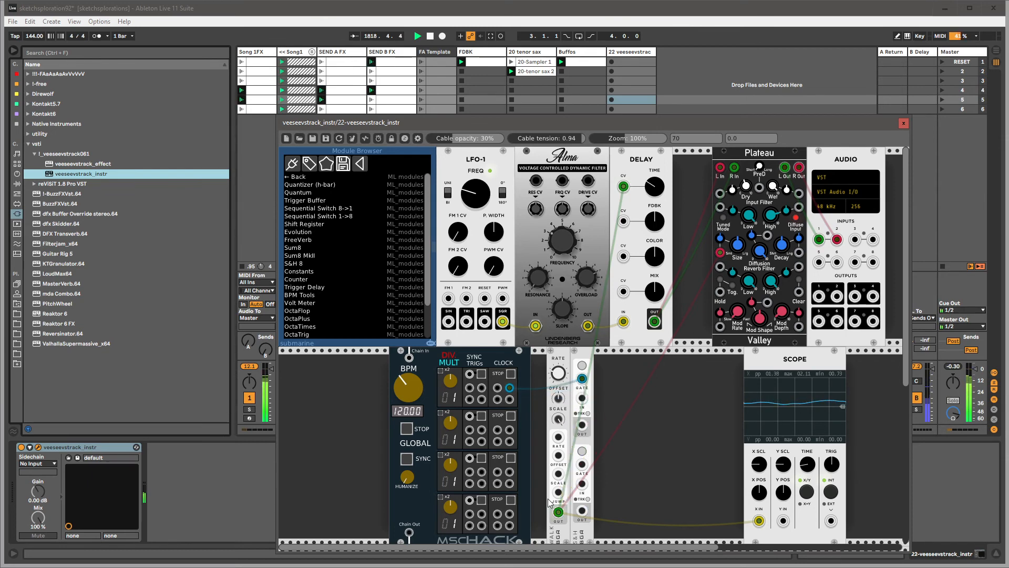
{"action": "left_click_drag", "start_coordinate": [559, 512], "coordinate": [582, 398]}
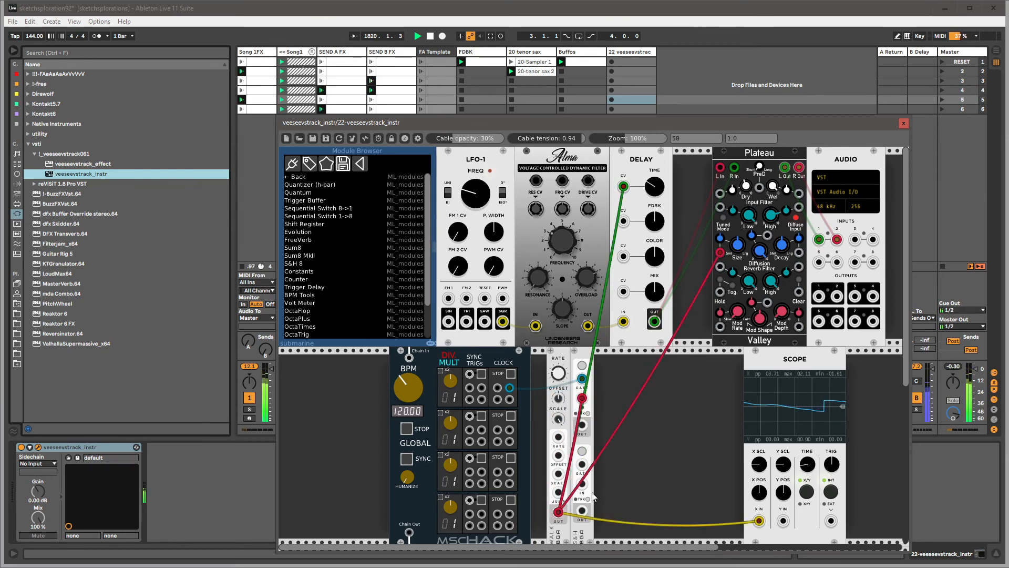
{"action": "left_click_drag", "start_coordinate": [582, 434], "coordinate": [678, 462]}
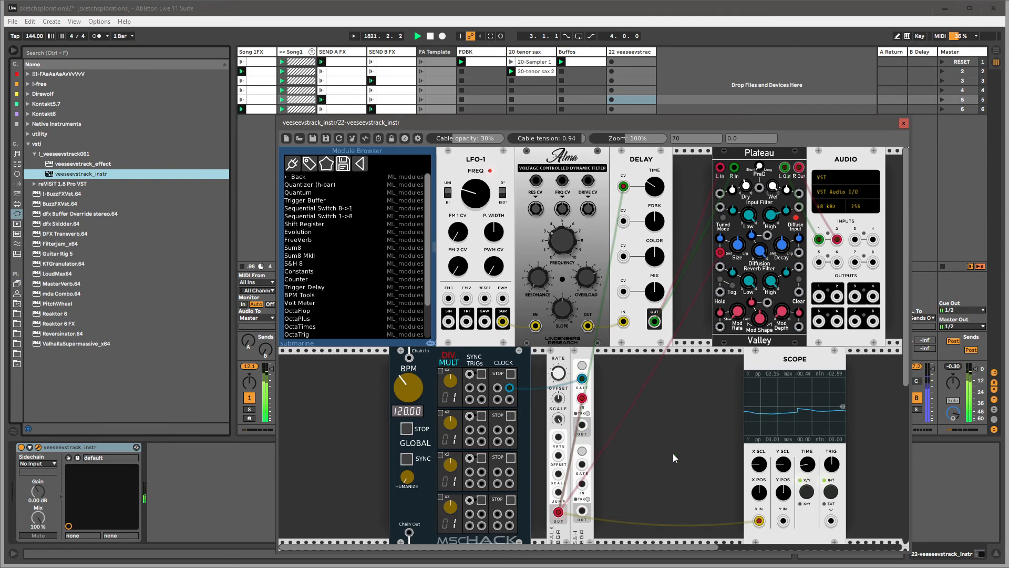
{"action": "left_click_drag", "start_coordinate": [760, 521], "coordinate": [691, 514]}
{"action": "mouse_move", "coordinate": [582, 425]}
{"action": "left_mouse_down"}
{"action": "mouse_move", "coordinate": [768, 505]}
{"action": "mouse_move", "coordinate": [760, 521]}
{"action": "left_mouse_up"}
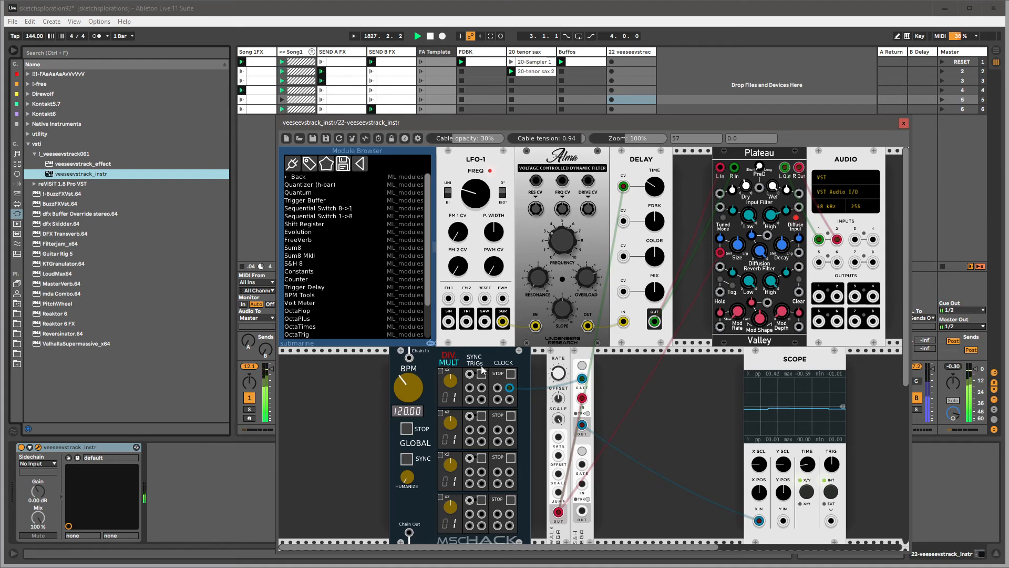
- Set the master clock to about 166.32 BPM and replace WALK with S&H's OUT at Delay's TIME CV
{"action": "left_click_drag", "start_coordinate": [415, 394], "coordinate": [415, 374]}
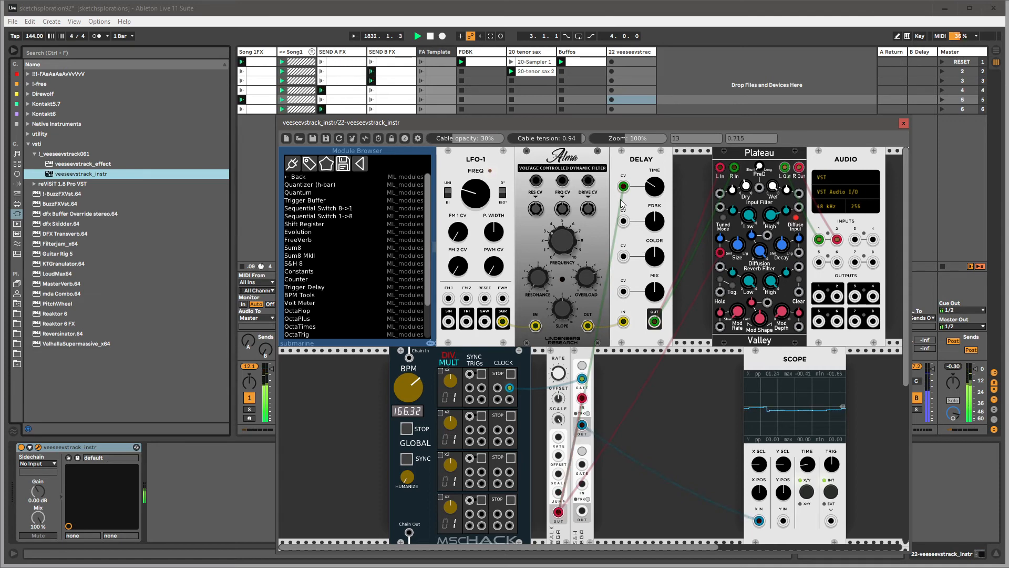
{"action": "left_click_drag", "start_coordinate": [624, 186], "coordinate": [624, 380]}
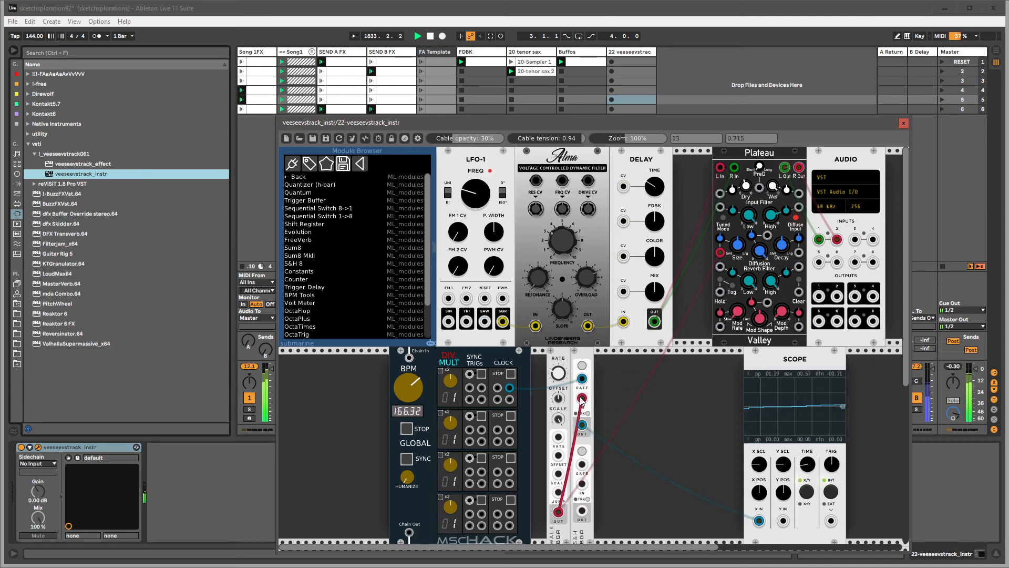
{"action": "left_click_drag", "start_coordinate": [582, 424], "coordinate": [623, 187]}
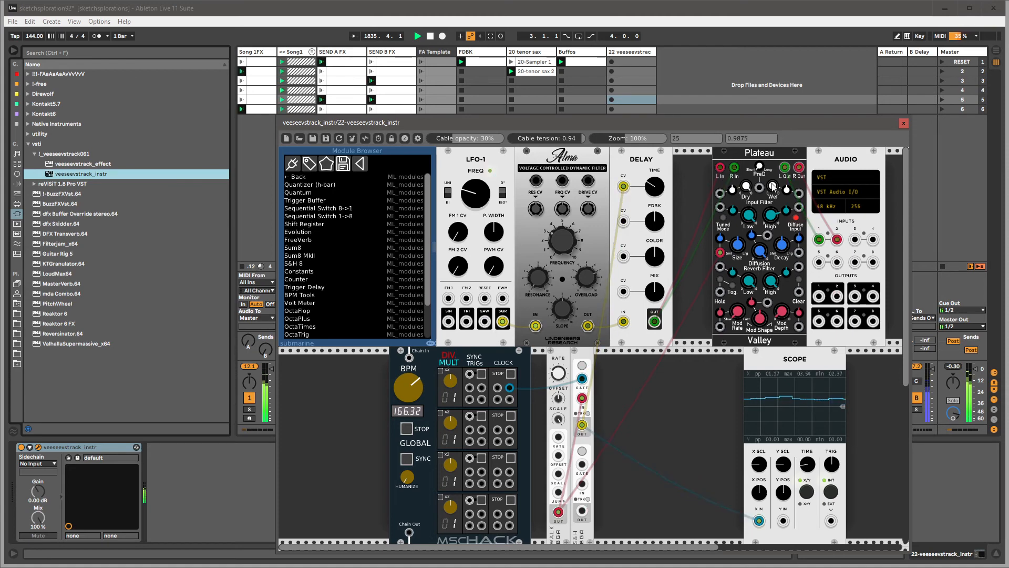
- Duplicate WALK, patch the copy's OUT into Alma's FRQ CV, and set Alma's FREQUENCY to about 0.5435
{"action": "left_click_drag", "start_coordinate": [562, 240], "coordinate": [562, 389]}
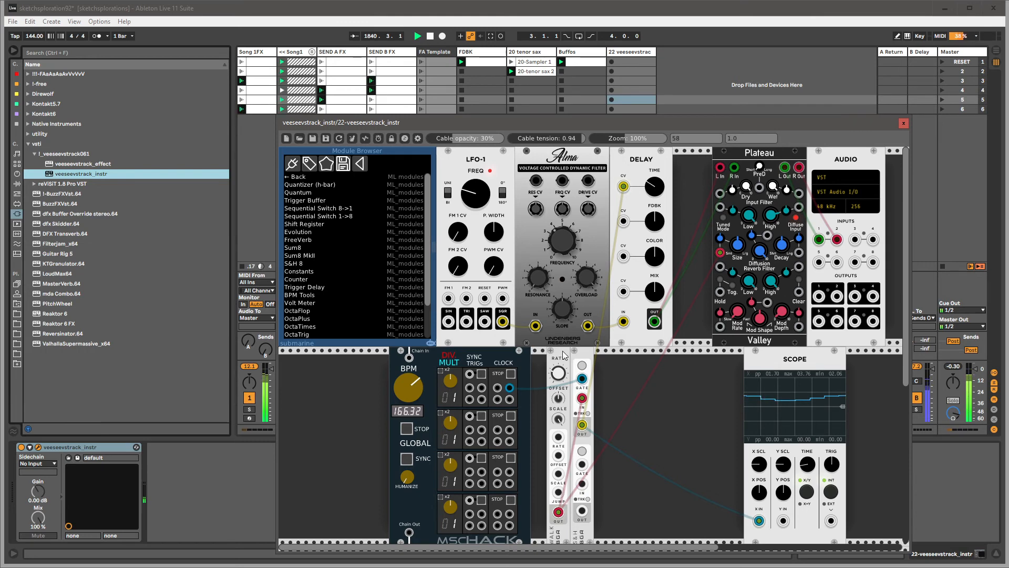
{"action": "key", "text": "ctrl+d"}
{"action": "left_click_drag", "start_coordinate": [606, 511], "coordinate": [562, 181]}
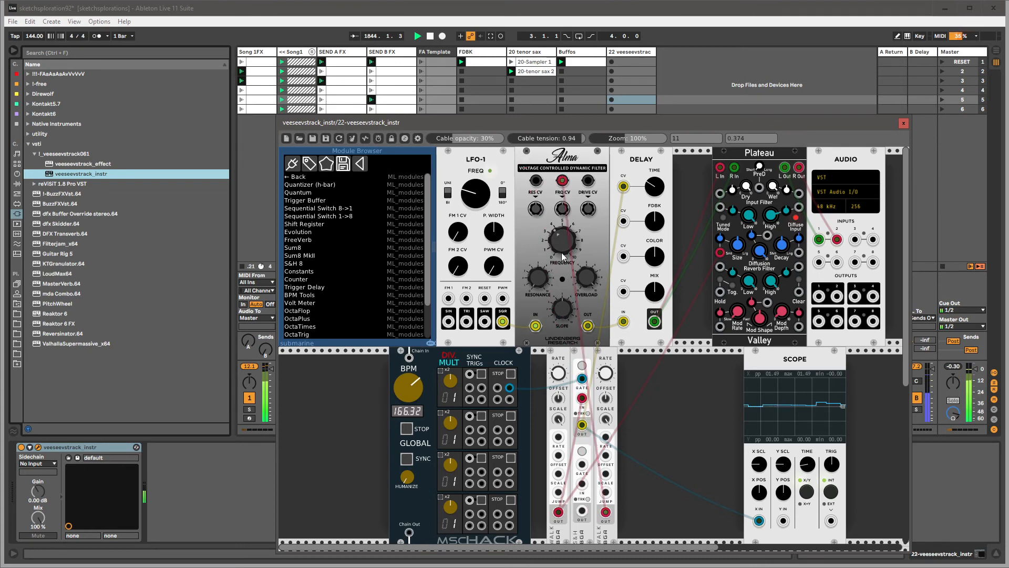
{"action": "left_click_drag", "start_coordinate": [562, 252], "coordinate": [566, 229]}
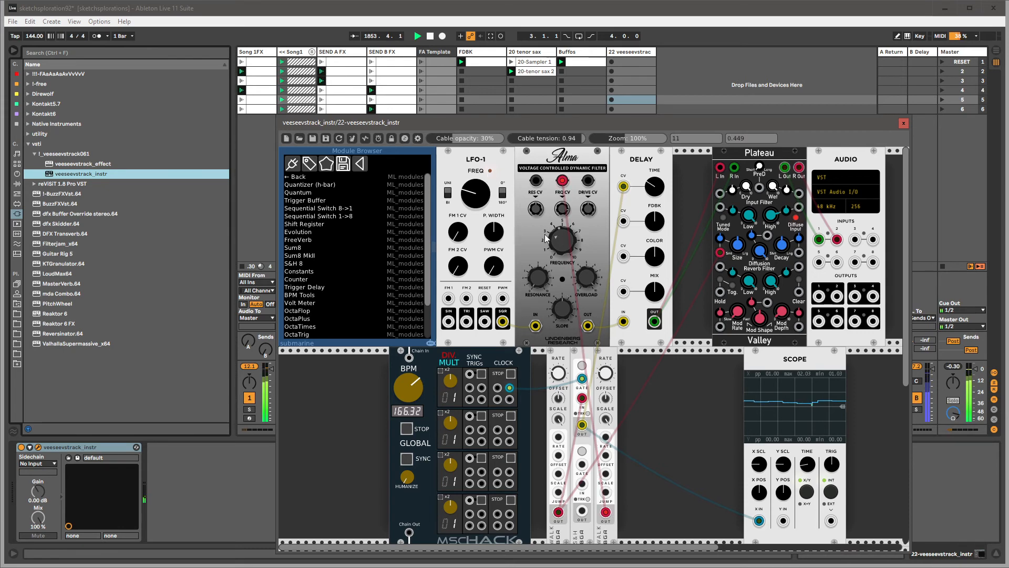
{"action": "left_click_drag", "start_coordinate": [561, 241], "coordinate": [560, 220]}
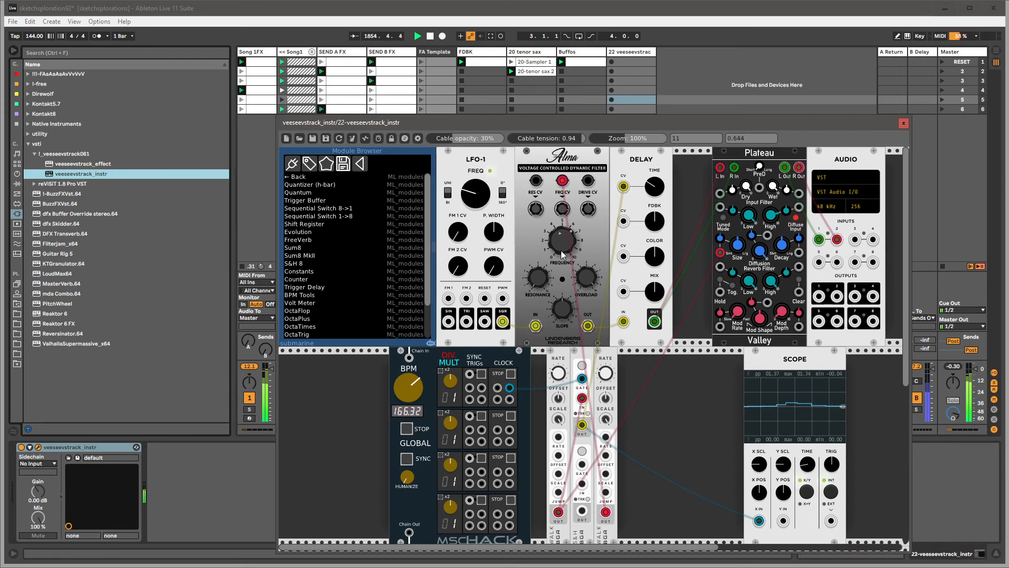
{"action": "mouse_move", "coordinate": [605, 375]}
{"action": "left_mouse_down"}
{"action": "mouse_move", "coordinate": [604, 362]}
{"action": "mouse_move", "coordinate": [606, 387]}
{"action": "left_mouse_up"}
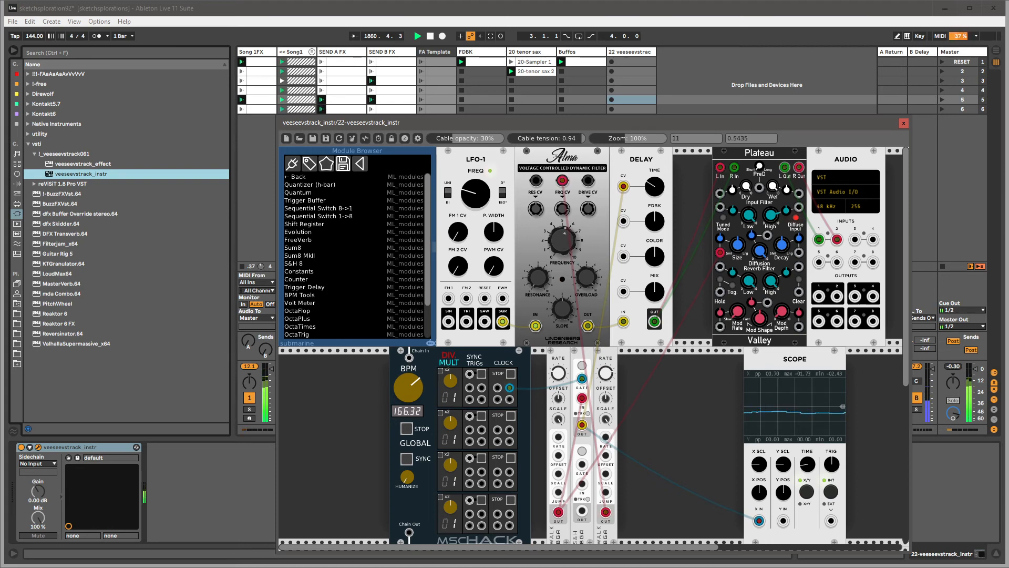
- Set Plateau's small Size CV knob to about 0.426, Decay to about 0.342 and Dry to 1.0, and place Plateau directly against Delay
{"action": "left_click_drag", "start_coordinate": [720, 239], "coordinate": [721, 229]}
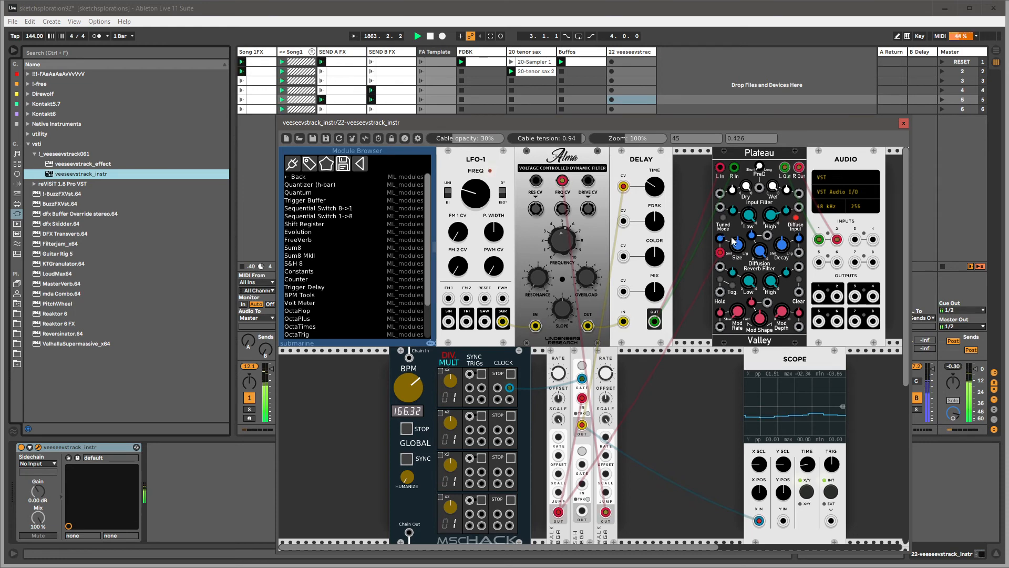
{"action": "left_click_drag", "start_coordinate": [785, 245], "coordinate": [786, 248]}
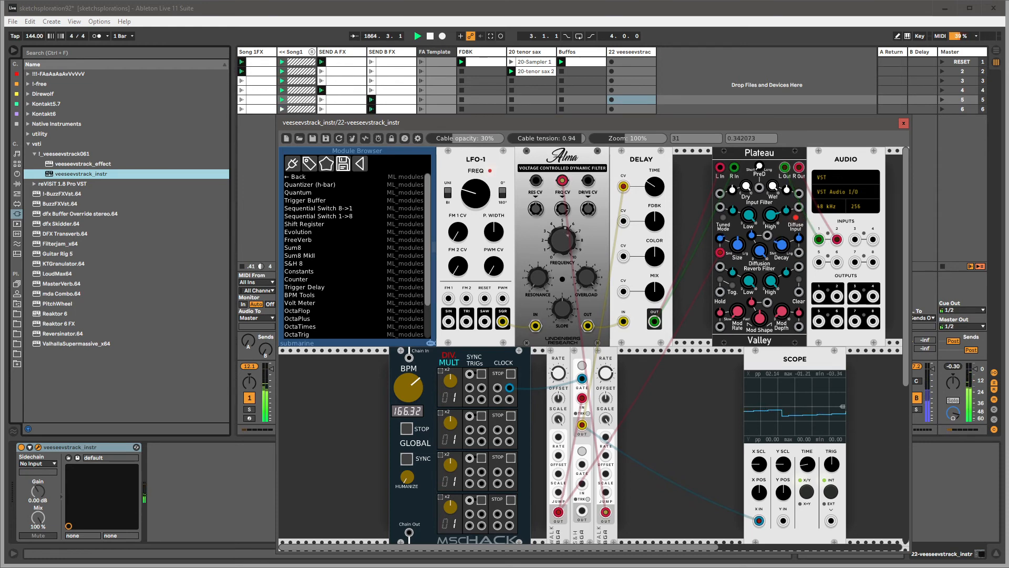
{"action": "left_click_drag", "start_coordinate": [747, 186], "coordinate": [718, 195]}
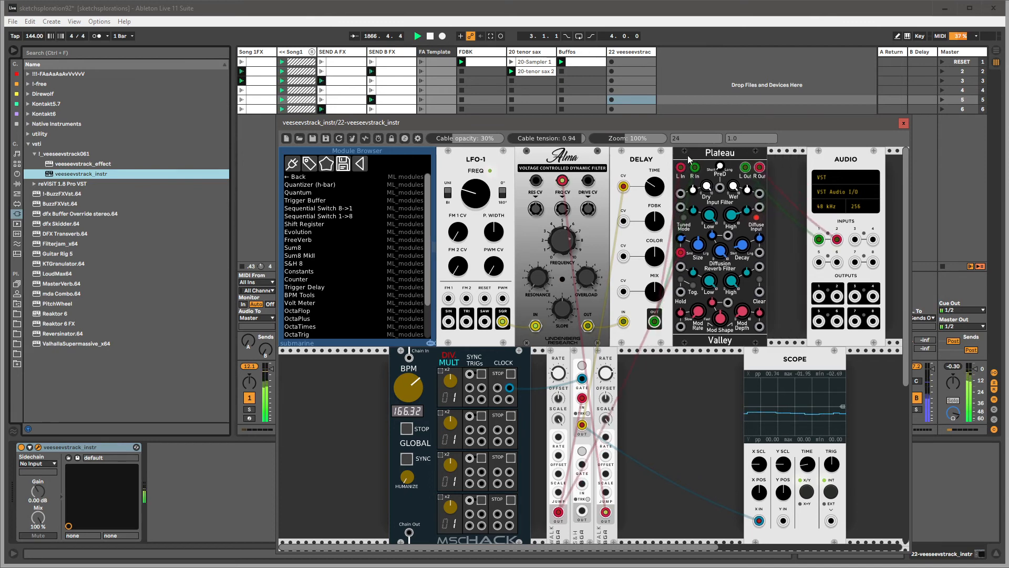
{"action": "mouse_move", "coordinate": [475, 197]}
{"action": "left_mouse_down"}
{"action": "mouse_move", "coordinate": [476, 151]}
{"action": "mouse_move", "coordinate": [475, 198]}
{"action": "left_mouse_up"}
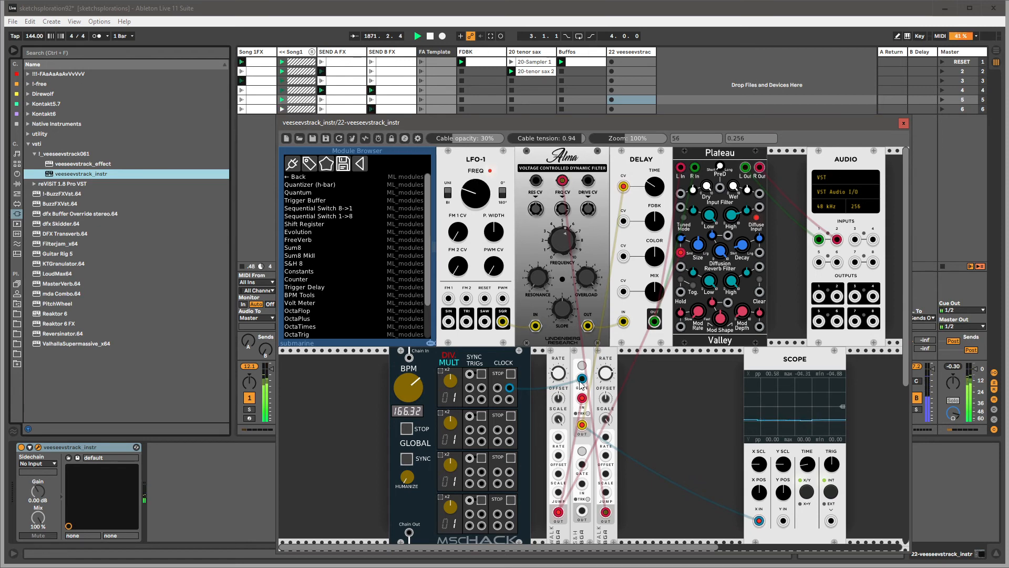
- Search the modules for "adsr", place the AS ADSR directly against Scope, and set the master clock to about 162.24 BPM
{"action": "right_click", "coordinate": [635, 386]}
{"action": "type", "text": "adsr"}
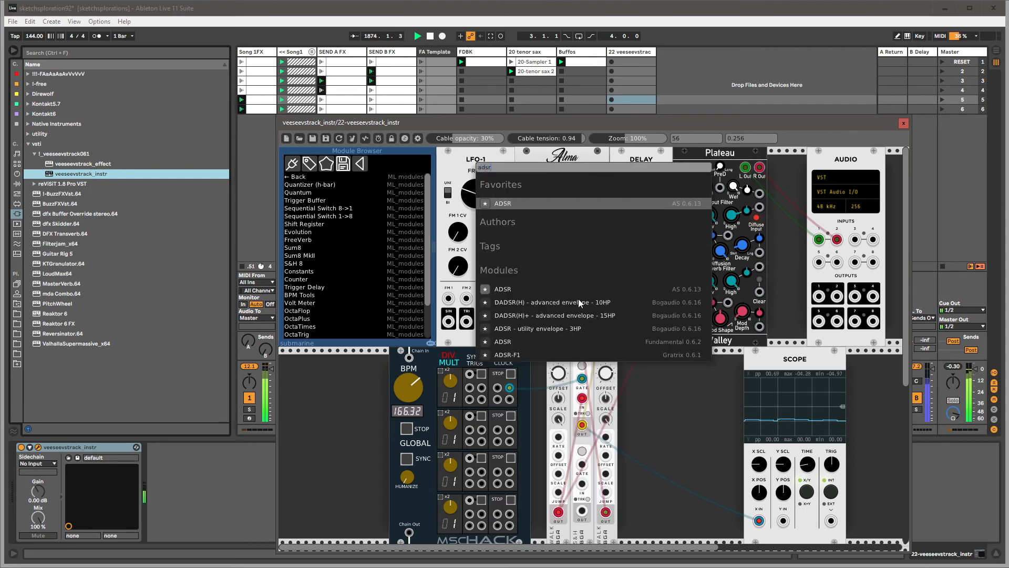
{"action": "left_click_drag", "start_coordinate": [519, 206], "coordinate": [748, 357]}
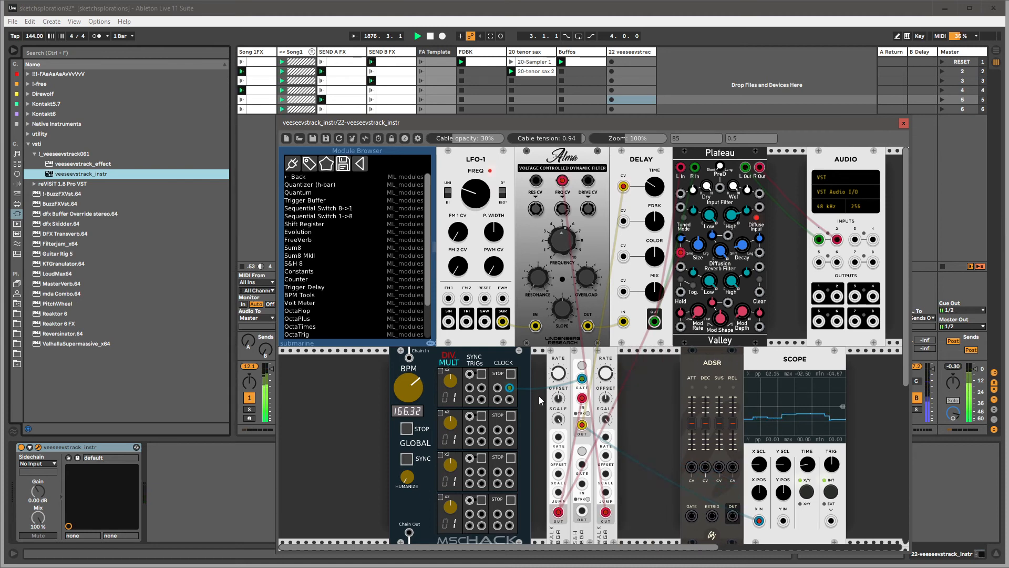
{"action": "left_click_drag", "start_coordinate": [409, 389], "coordinate": [409, 394]}
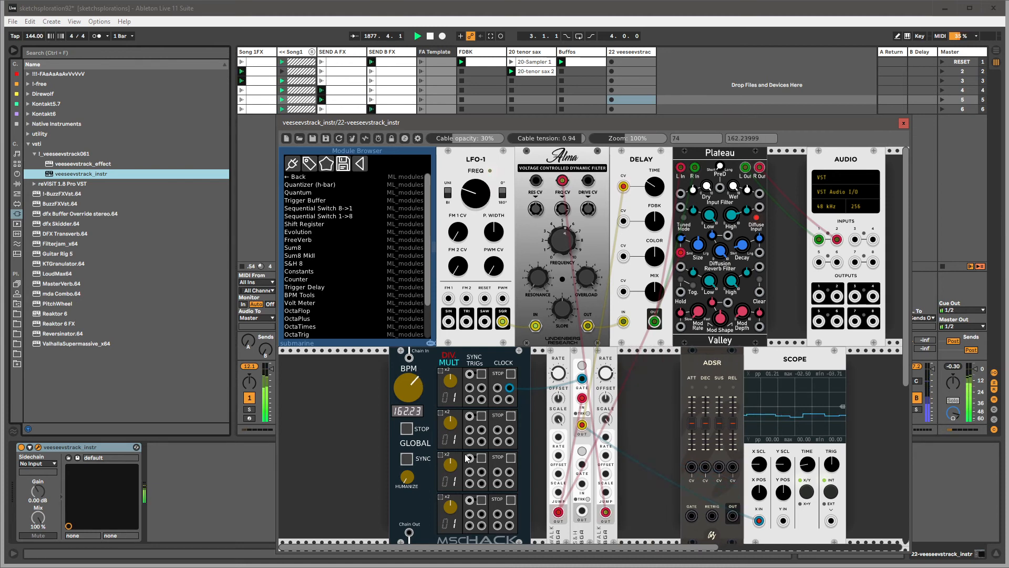
- Patch the second CLOCK output into ADSR's GATE, adjust its attack, and examine the envelope and the clock signal on Scope
{"action": "mouse_move", "coordinate": [503, 431]}
{"action": "left_mouse_down"}
{"action": "mouse_move", "coordinate": [628, 479]}
{"action": "mouse_move", "coordinate": [683, 473]}
{"action": "mouse_move", "coordinate": [692, 515]}
{"action": "mouse_move", "coordinate": [752, 519]}
{"action": "mouse_move", "coordinate": [585, 425]}
{"action": "mouse_move", "coordinate": [757, 524]}
{"action": "left_mouse_up"}
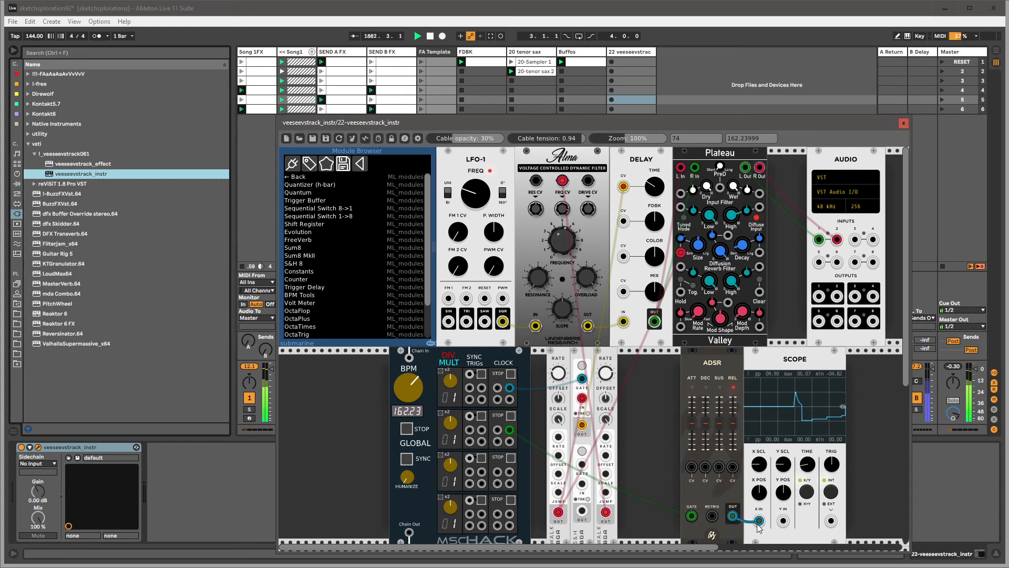
{"action": "left_click_drag", "start_coordinate": [692, 425], "coordinate": [692, 411]}
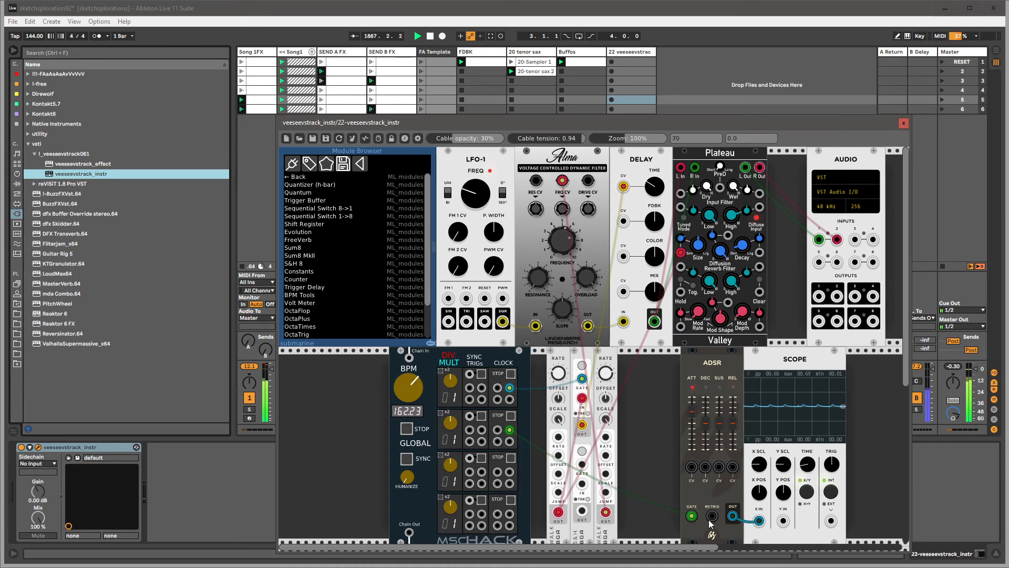
{"action": "mouse_move", "coordinate": [759, 519]}
{"action": "left_mouse_down"}
{"action": "mouse_move", "coordinate": [750, 501]}
{"action": "mouse_move", "coordinate": [712, 517]}
{"action": "mouse_move", "coordinate": [759, 520]}
{"action": "left_mouse_up"}
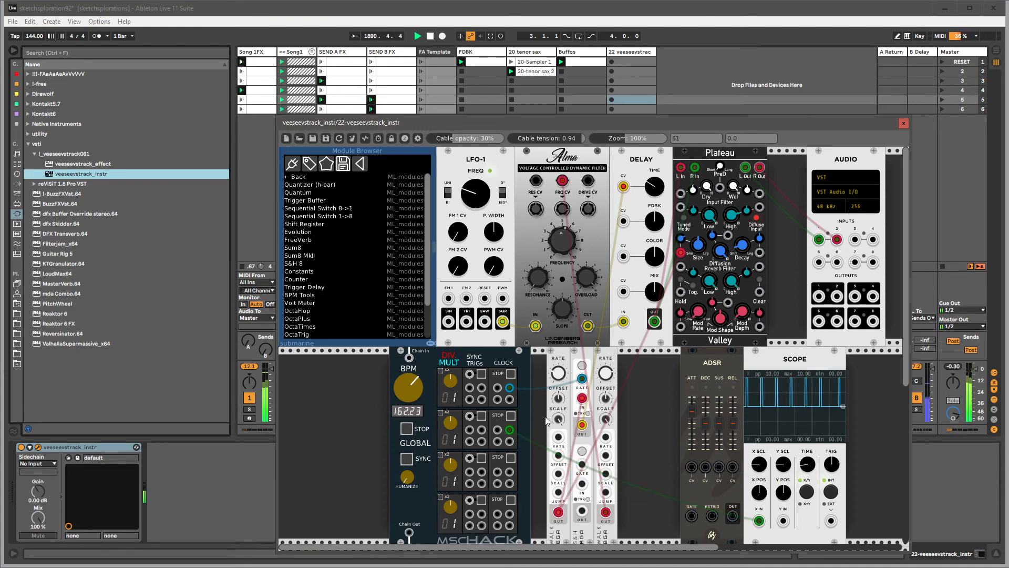
- Return the second clock's cable from Scope to ADSR's GATE and set that clock's DIV/MULT to a division of 6
{"action": "left_click_drag", "start_coordinate": [759, 520], "coordinate": [694, 517]}
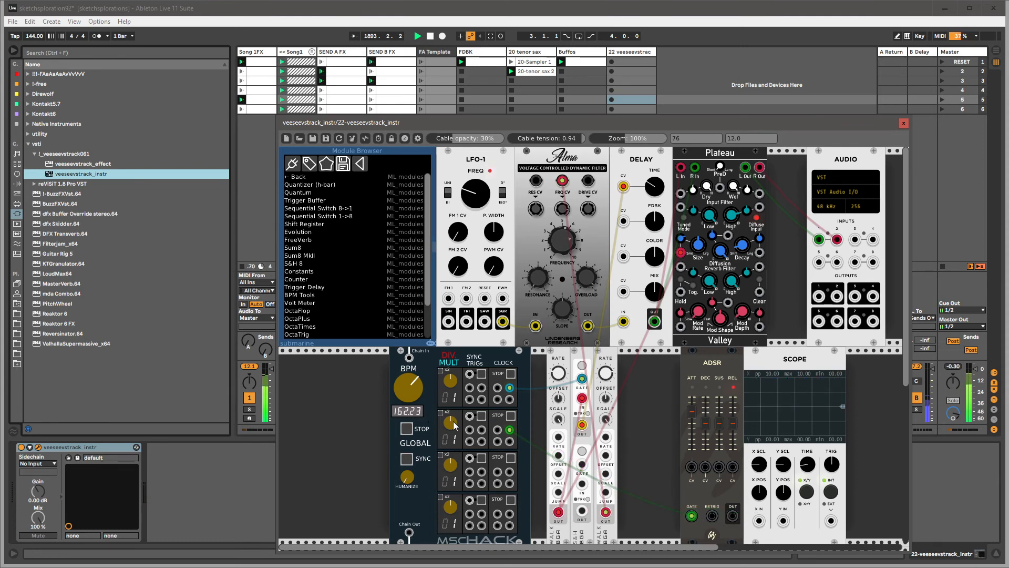
{"action": "left_click_drag", "start_coordinate": [455, 426], "coordinate": [455, 439]}
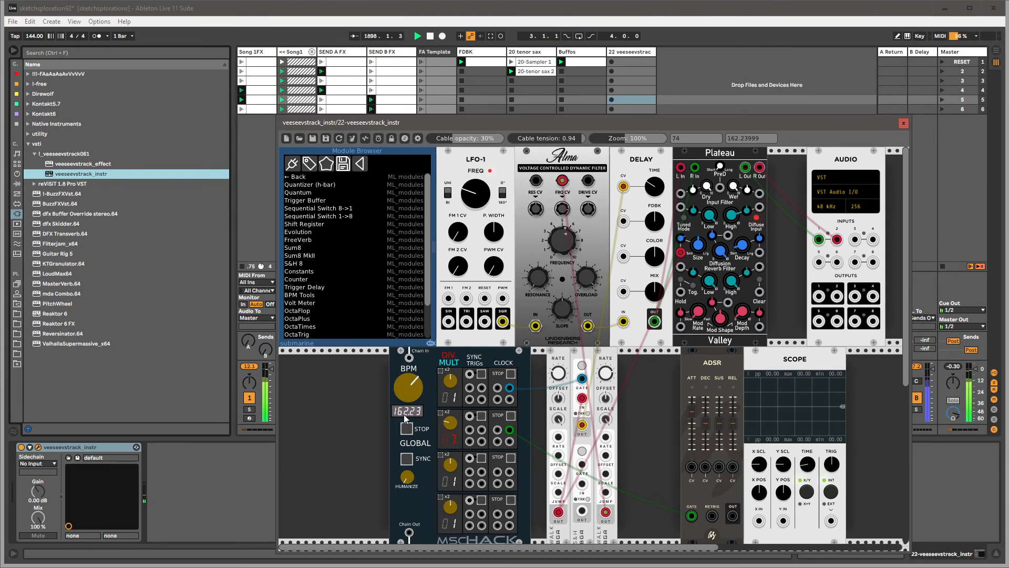
{"action": "left_click_drag", "start_coordinate": [451, 426], "coordinate": [451, 421]}
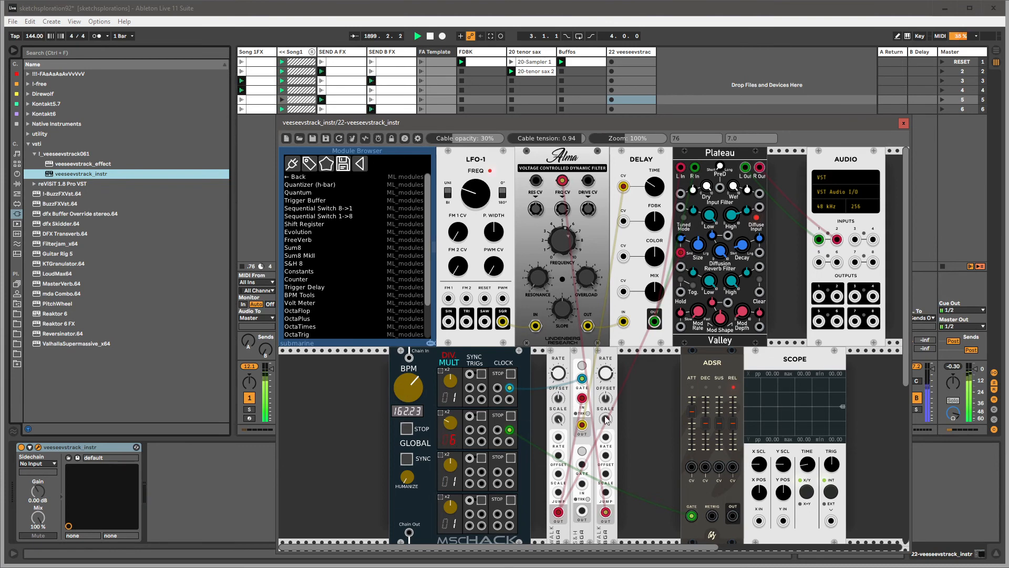
- Move the WALK and S&H modules against the clock, search for "delay", and add ML_modules' Trigger Delay beside them
{"action": "mouse_move", "coordinate": [561, 355]}
{"action": "left_mouse_down"}
{"action": "mouse_move", "coordinate": [546, 356]}
{"action": "mouse_move", "coordinate": [565, 349]}
{"action": "mouse_move", "coordinate": [578, 363]}
{"action": "left_mouse_up"}
{"action": "right_click", "coordinate": [615, 402]}
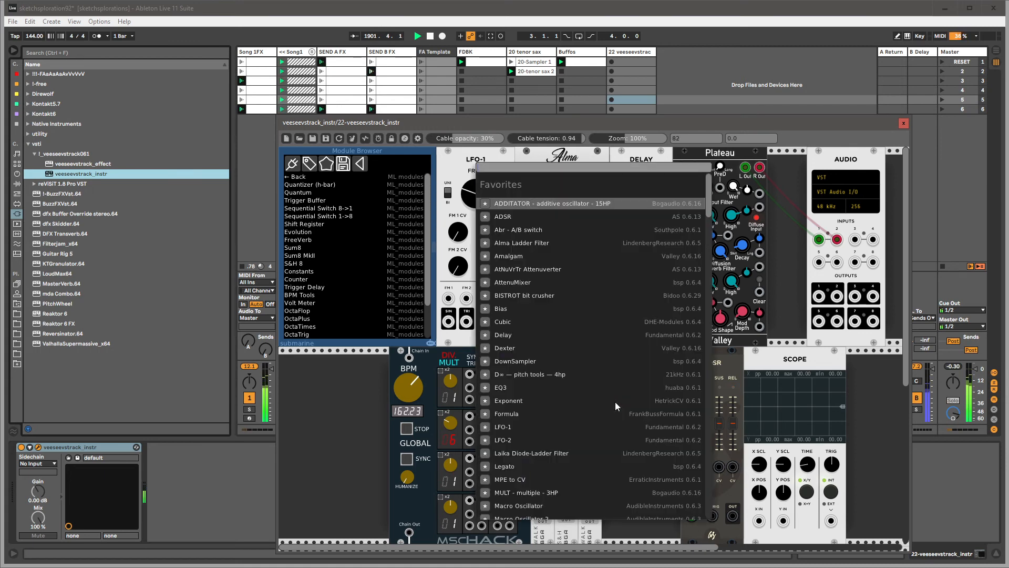
{"action": "type", "text": "delay"}
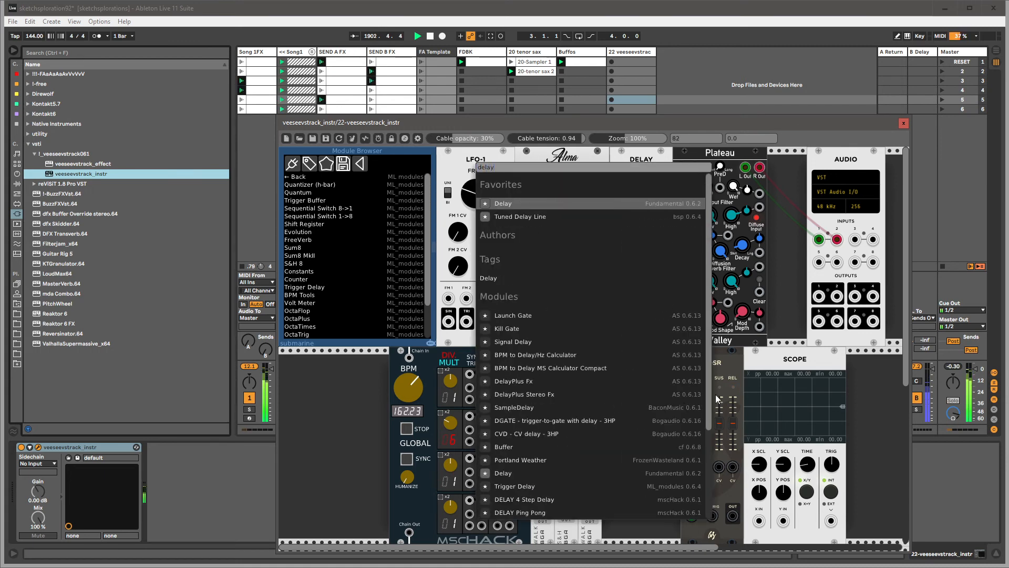
{"action": "scroll", "coordinate": [523, 410], "scroll_direction": "down", "scroll_amount": 2}
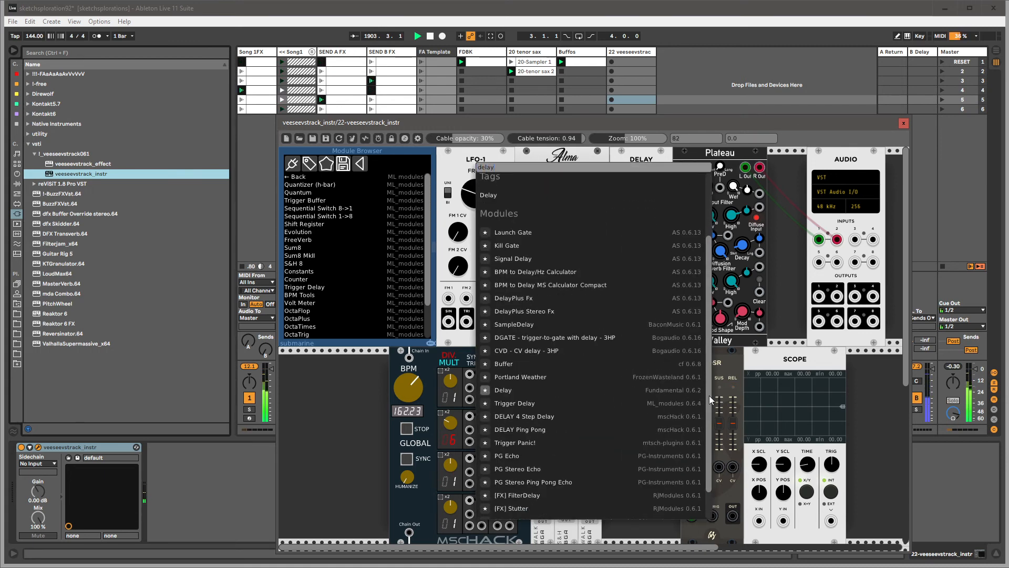
{"action": "left_click", "coordinate": [522, 405]}
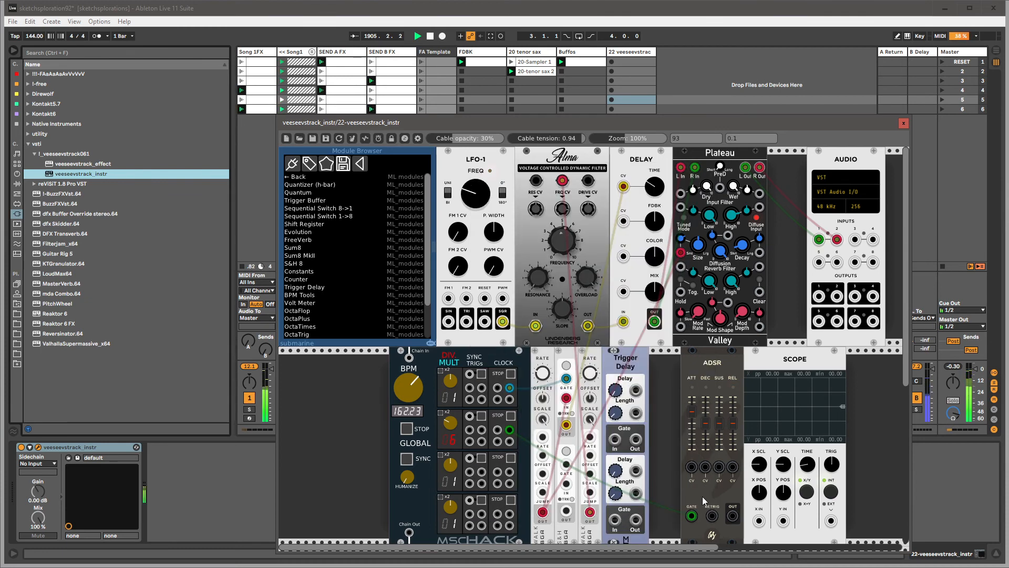
- Route the second clock through Trigger Delay's lower Gate In and Out to ADSR's GATE, checking the delayed gate on Scope
{"action": "left_click_drag", "start_coordinate": [509, 429], "coordinate": [692, 515]}
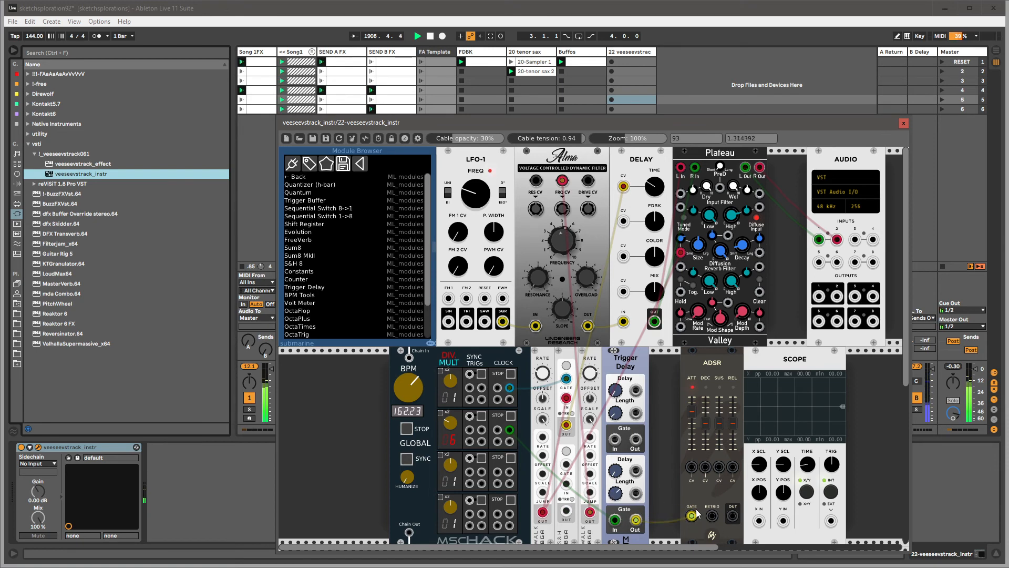
{"action": "left_click_drag", "start_coordinate": [692, 515], "coordinate": [759, 521]}
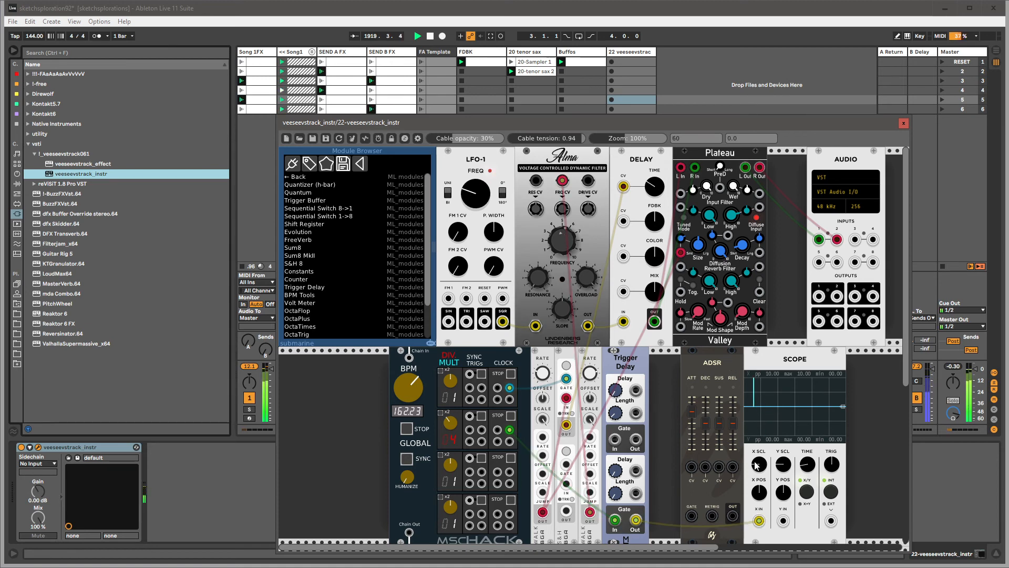
{"action": "left_click_drag", "start_coordinate": [758, 521], "coordinate": [690, 482]}
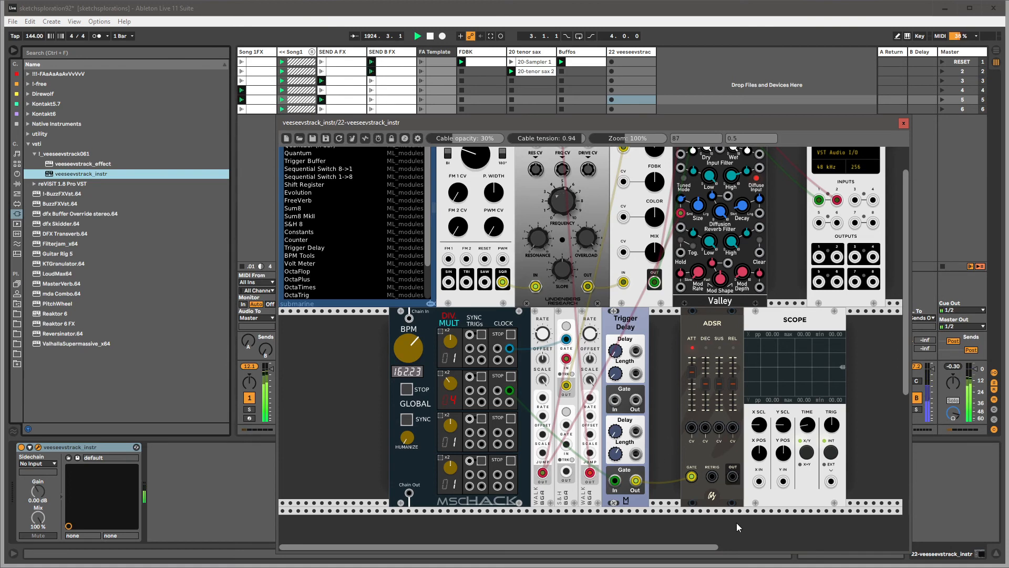
- Patch ADSR's OUT into LFO-1's FM 1, raise FM 1 CV, and shift Scope and ADSR away to widen the gap after Trigger Delay
{"action": "left_click_drag", "start_coordinate": [733, 477], "coordinate": [450, 301]}
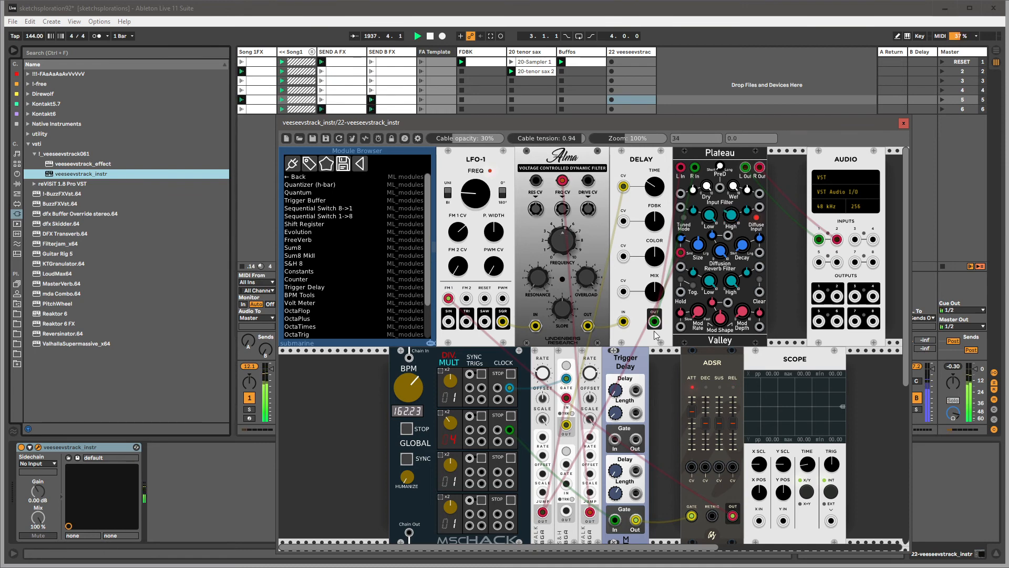
{"action": "left_click_drag", "start_coordinate": [752, 367], "coordinate": [799, 368]}
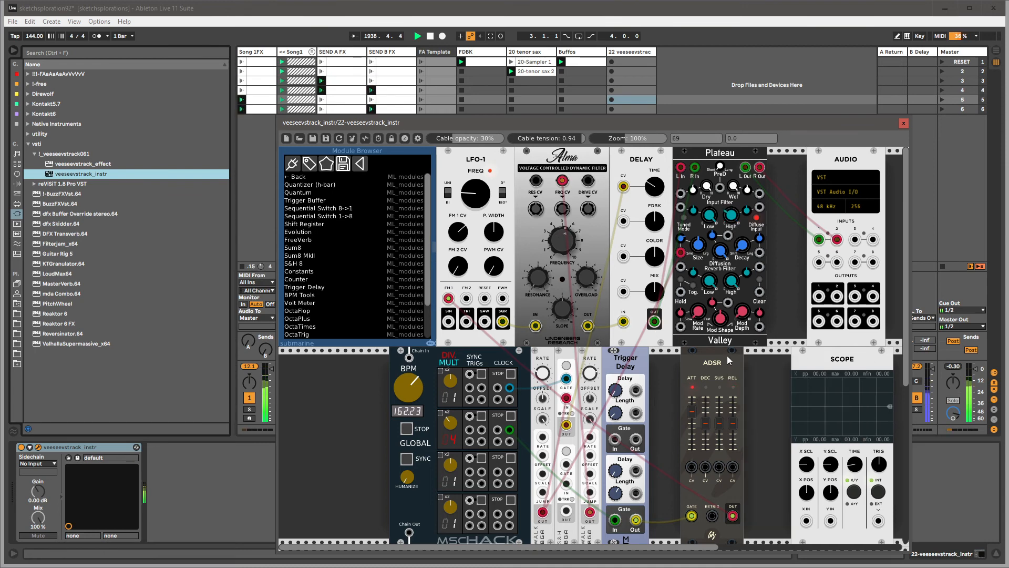
{"action": "left_click_drag", "start_coordinate": [728, 359], "coordinate": [775, 360]}
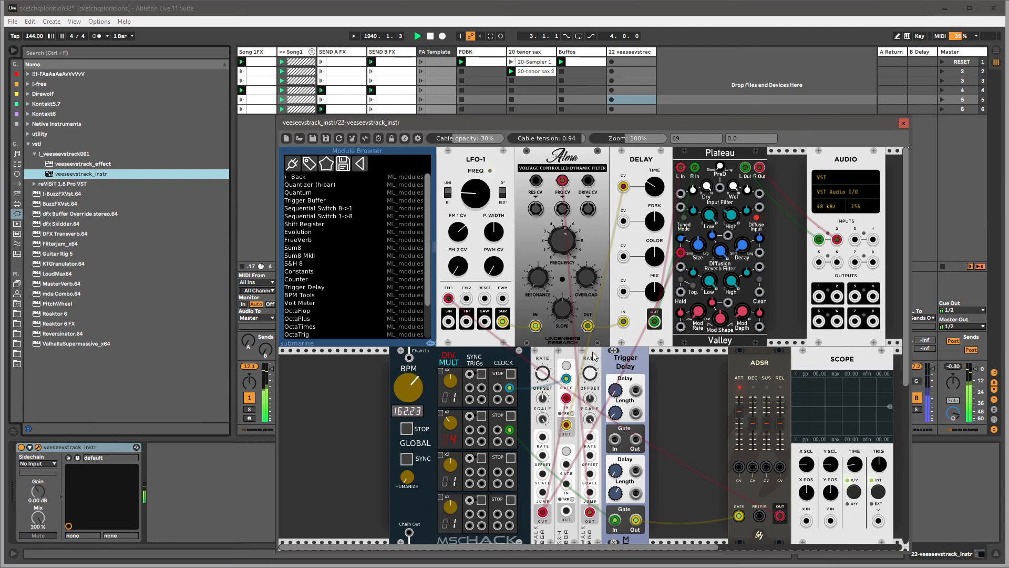
- Duplicate the WALK module into the gap before ADSR and patch its OUT into Plateau's CV jack just above Diffuse Input
{"action": "key", "text": "ctrl+d"}
{"action": "left_click_drag", "start_coordinate": [660, 353], "coordinate": [714, 353]}
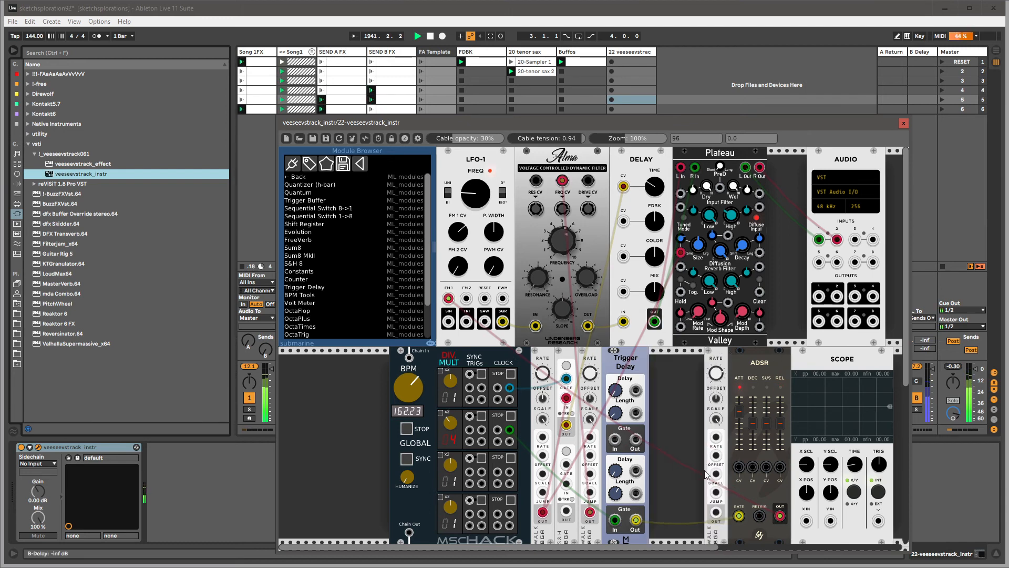
{"action": "left_click_drag", "start_coordinate": [716, 512], "coordinate": [759, 207]}
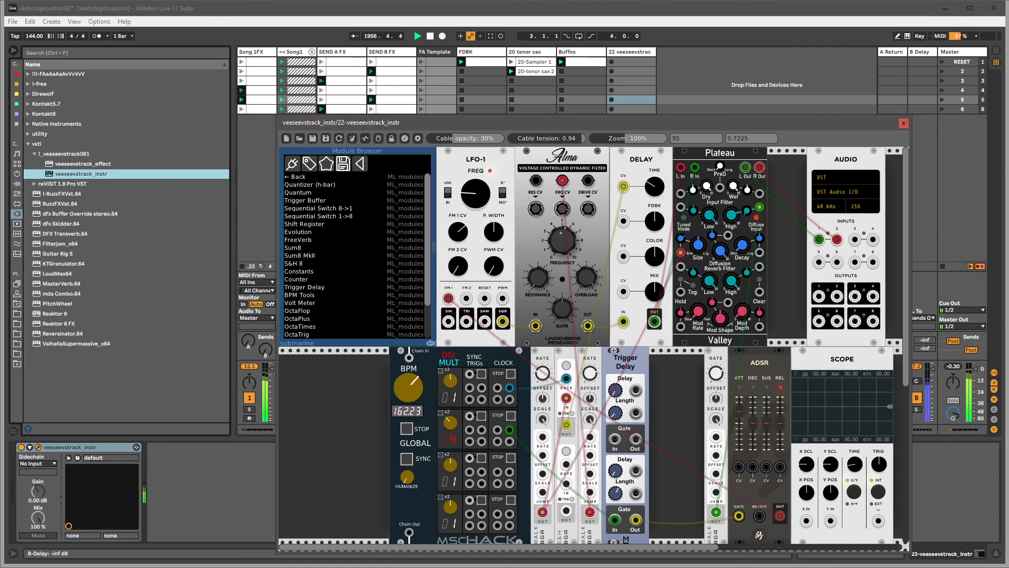
{"action": "left_click_drag", "start_coordinate": [717, 363], "coordinate": [700, 364]}
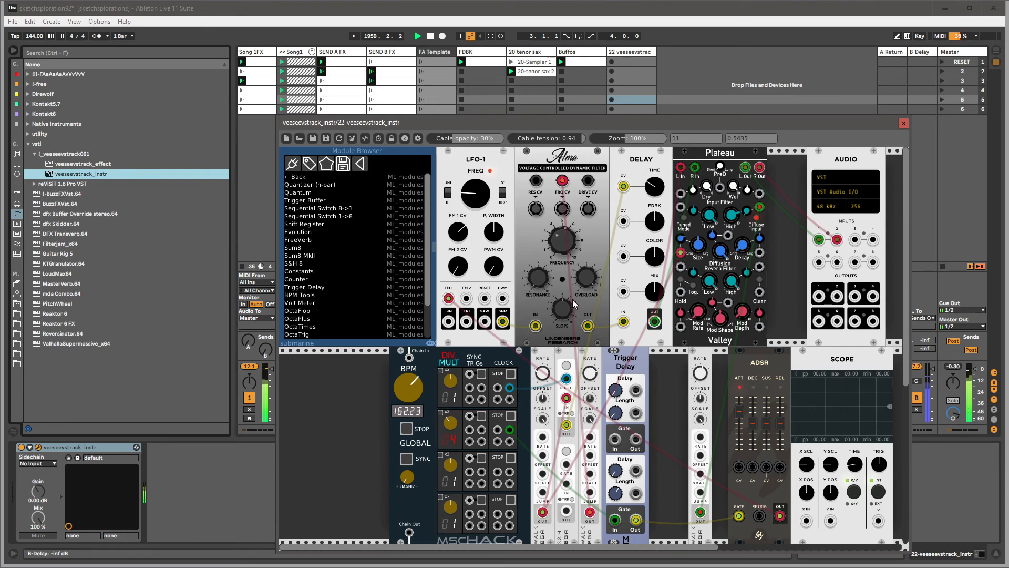
- Duplicate WALK again to the left of the BPM clock, patch its OUT into Alma's RES CV, and adjust Alma's RESONANCE
{"action": "mouse_move", "coordinate": [539, 286]}
{"action": "left_mouse_down"}
{"action": "mouse_move", "coordinate": [539, 331]}
{"action": "mouse_move", "coordinate": [538, 292]}
{"action": "left_mouse_up"}
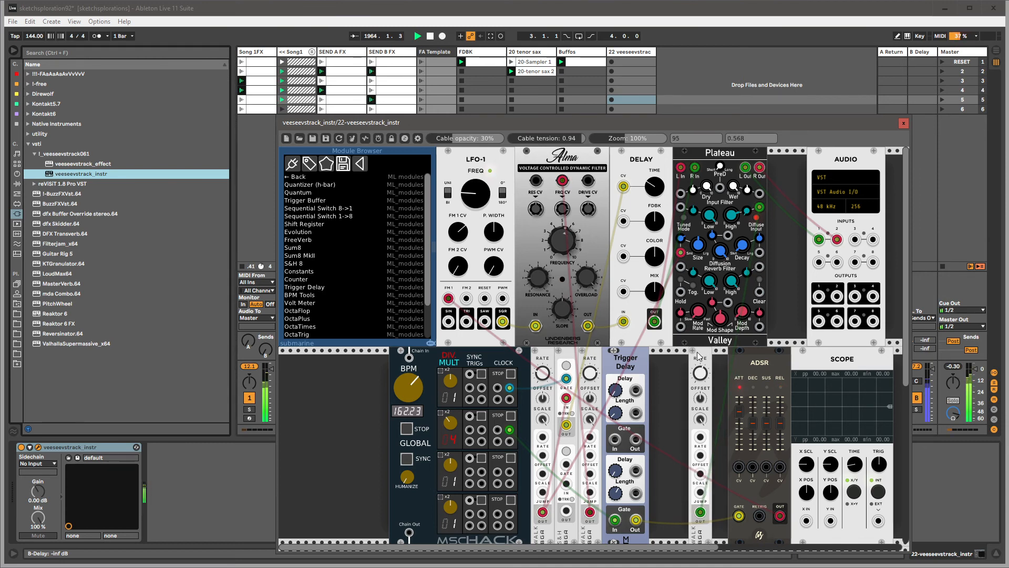
{"action": "key", "text": "ctrl+d"}
{"action": "left_click_drag", "start_coordinate": [685, 354], "coordinate": [364, 410]}
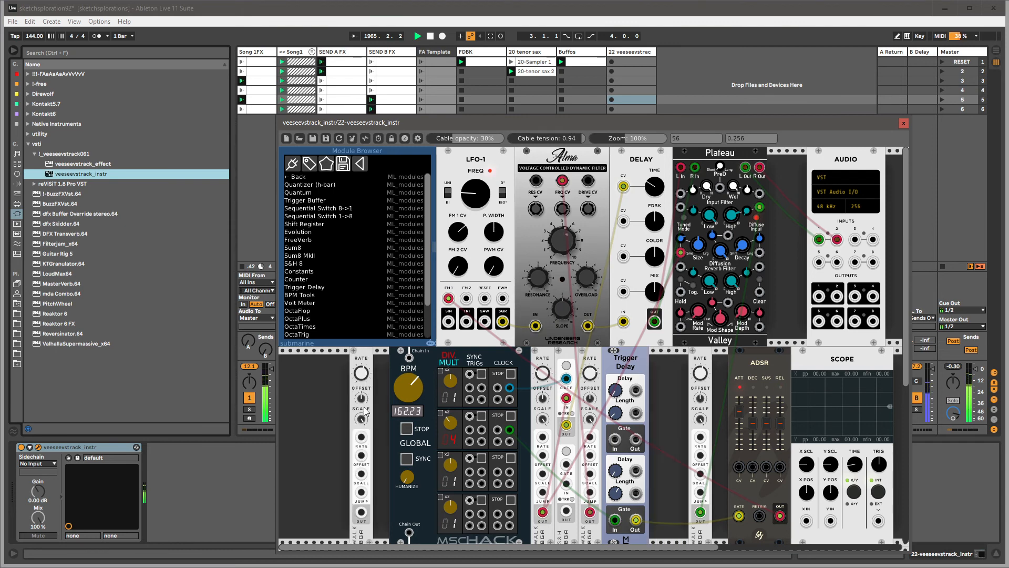
{"action": "mouse_move", "coordinate": [362, 513]}
{"action": "left_mouse_down"}
{"action": "mouse_move", "coordinate": [505, 350]}
{"action": "mouse_move", "coordinate": [463, 336]}
{"action": "mouse_move", "coordinate": [526, 272]}
{"action": "mouse_move", "coordinate": [536, 180]}
{"action": "left_mouse_up"}
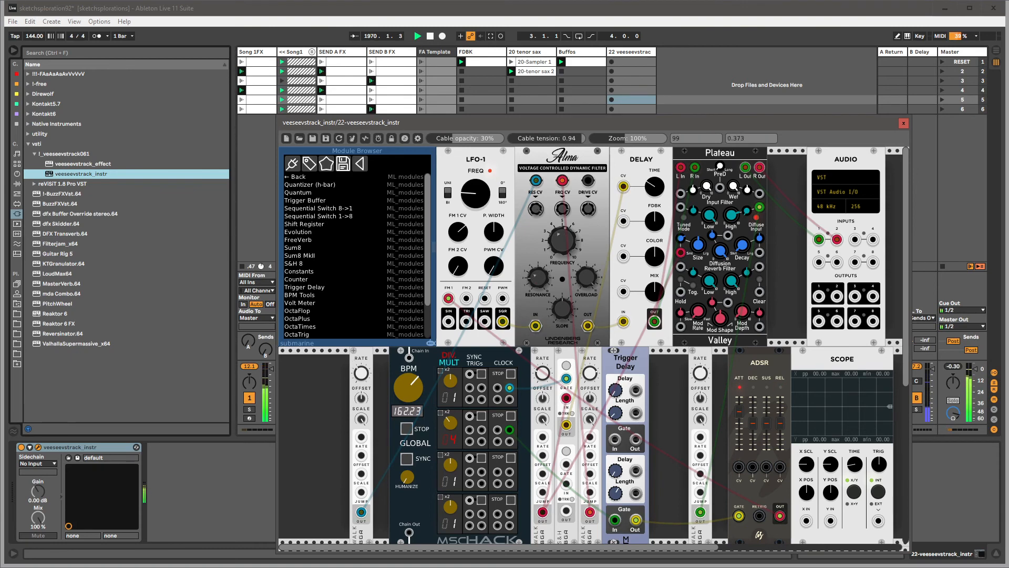
{"action": "left_click_drag", "start_coordinate": [539, 280], "coordinate": [540, 266]}
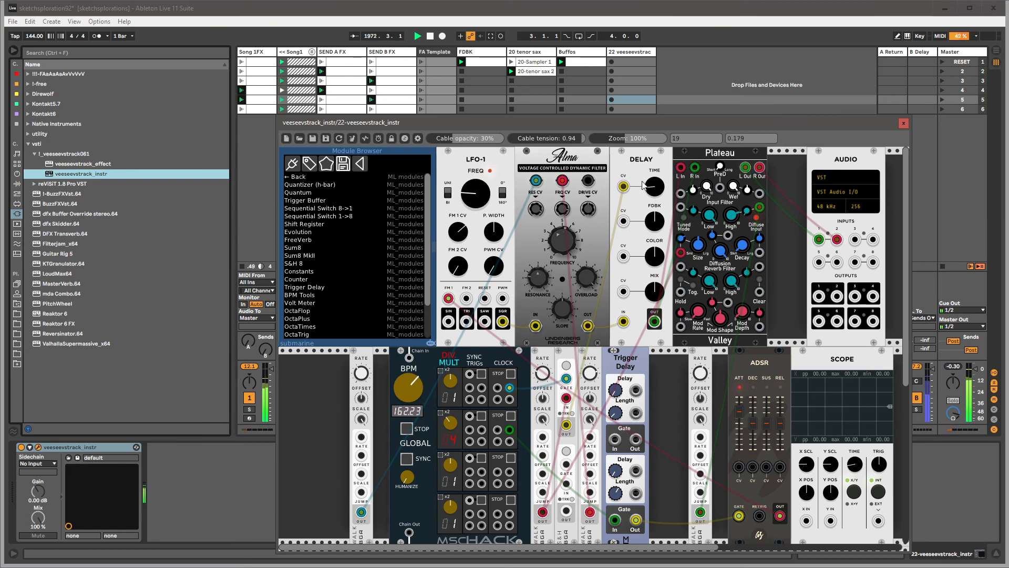
{"action": "left_click_drag", "start_coordinate": [566, 425], "coordinate": [623, 188]}
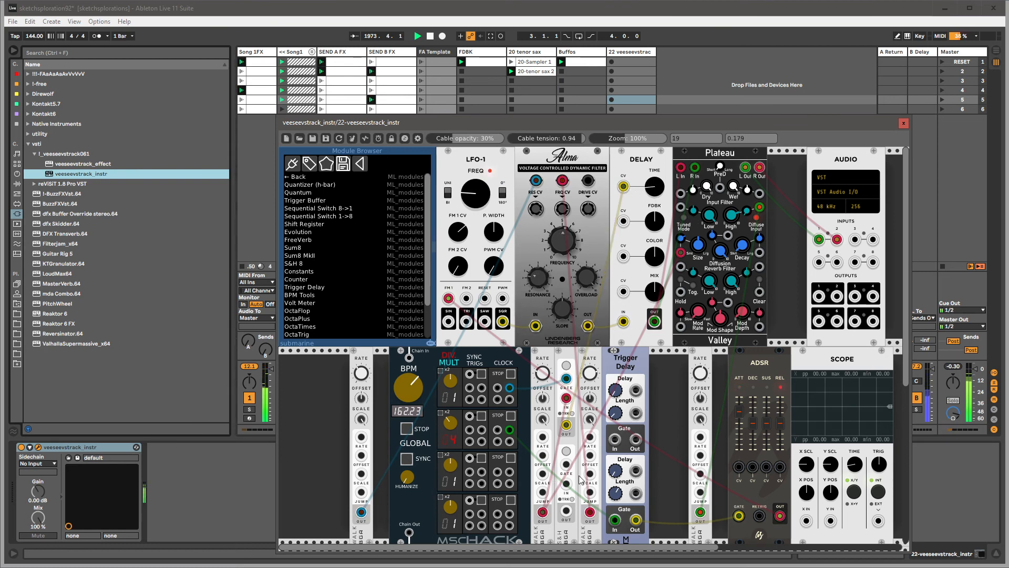
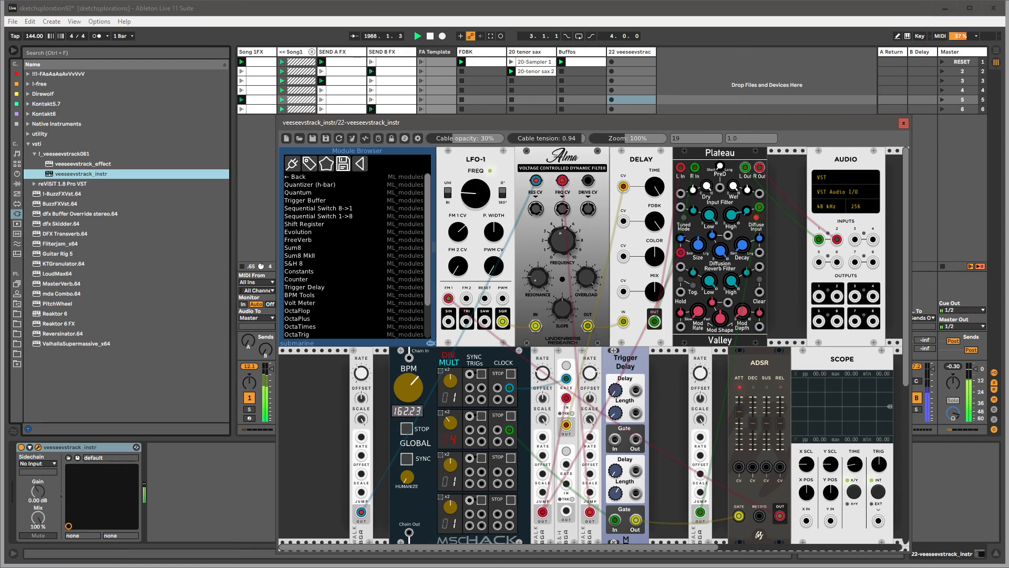
- Unfold the veeseevstrack_instr device's parameters and expose the DELAY module's TIME knob through Configure mode
{"action": "left_click", "coordinate": [30, 446]}
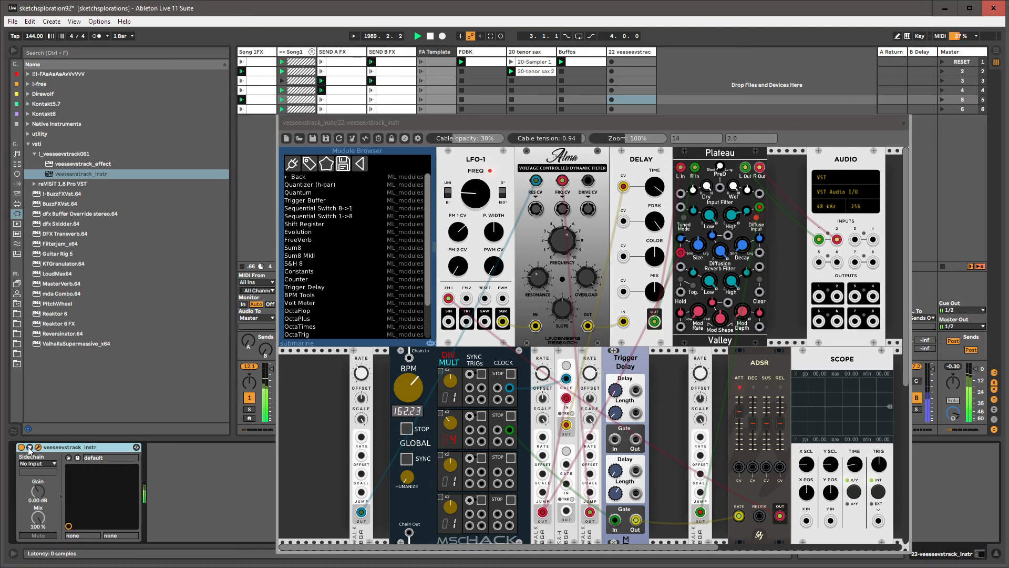
{"action": "left_click", "coordinate": [29, 447]}
{"action": "left_click", "coordinate": [166, 446]}
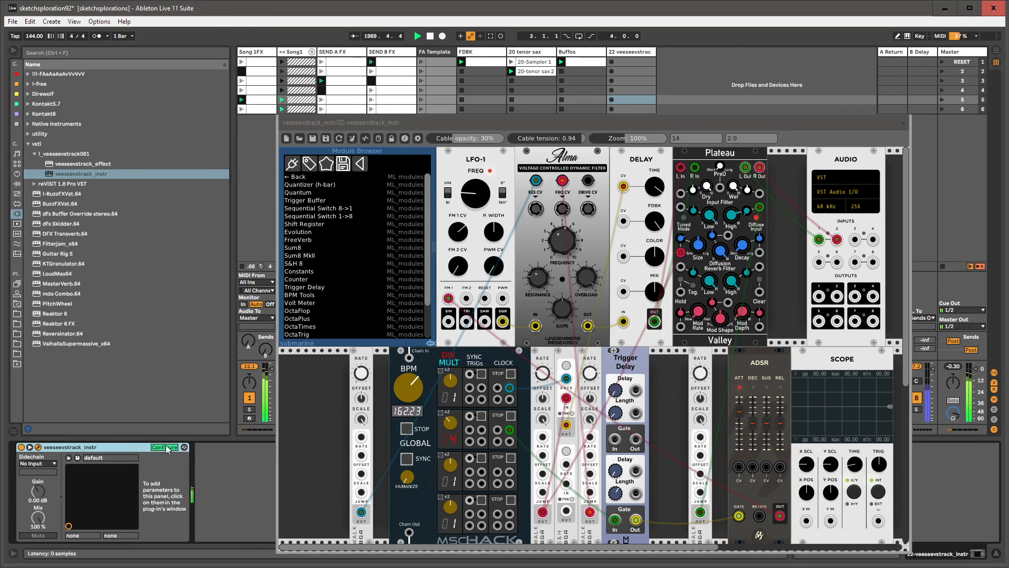
{"action": "left_click", "coordinate": [656, 187]}
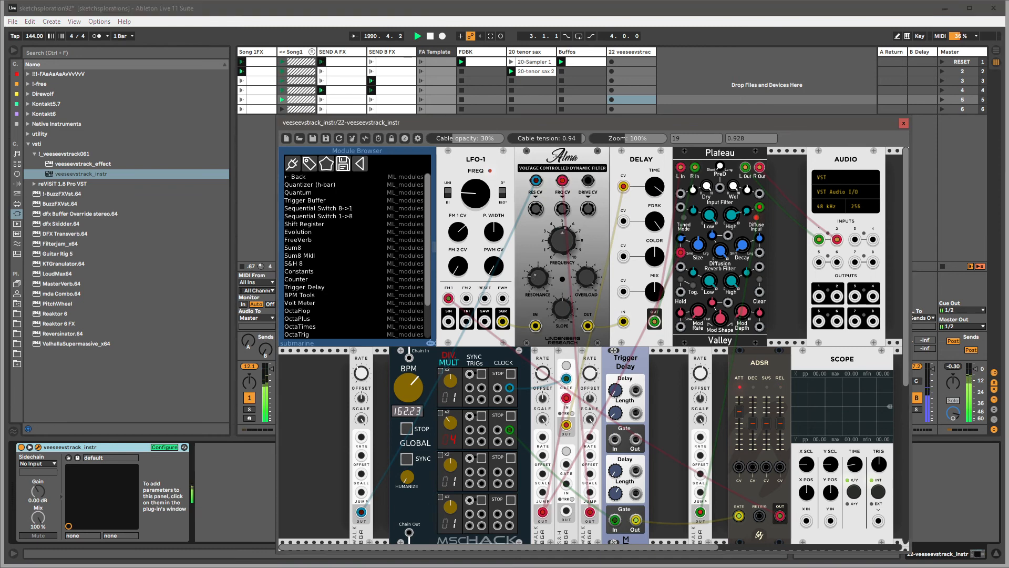
{"action": "left_click", "coordinate": [164, 446]}
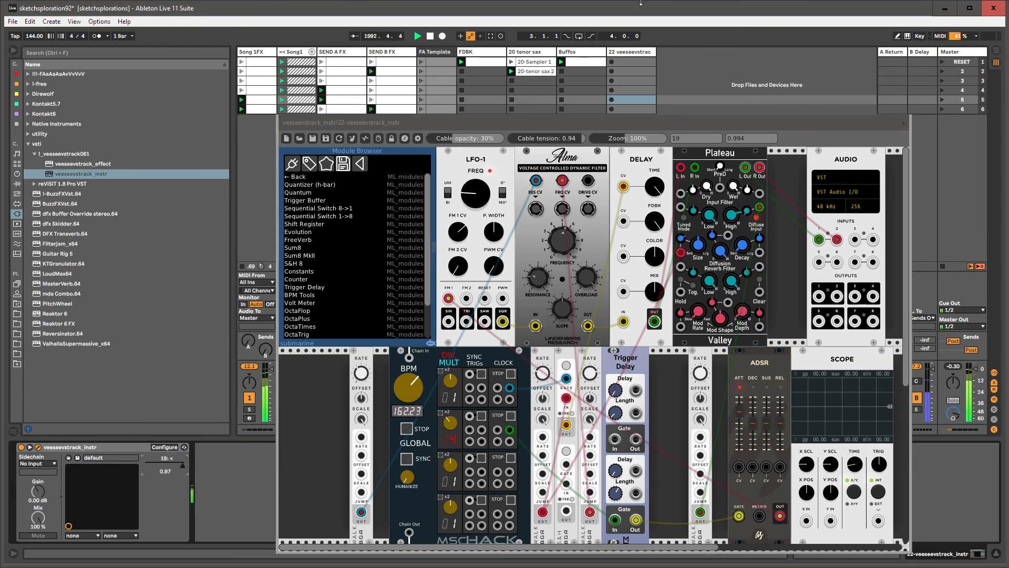
- Create a clip in track 22's first slot and record movements of the DELAY TIME parameter into it as automation
{"action": "double_click", "coordinate": [642, 61]}
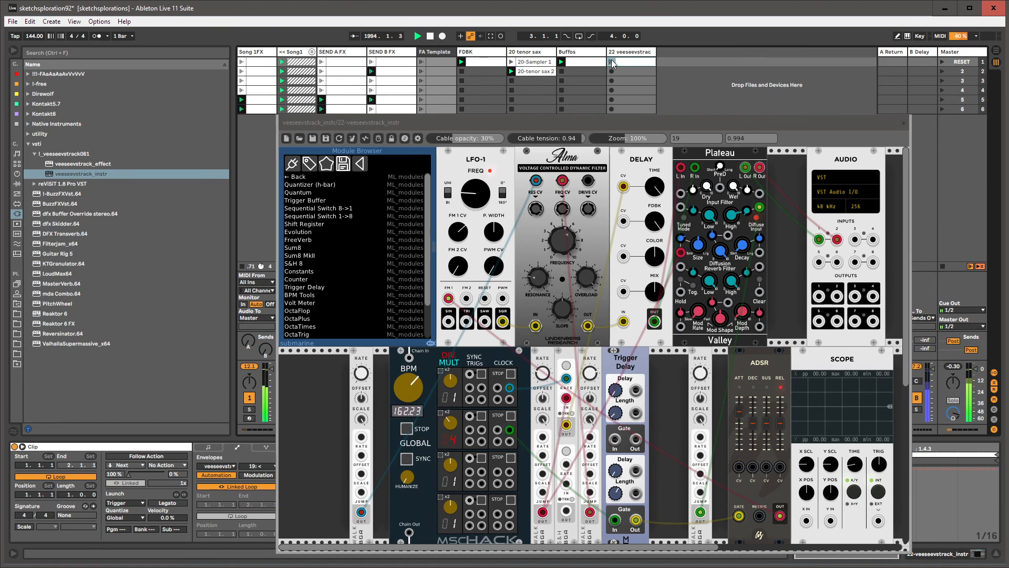
{"action": "left_click", "coordinate": [633, 53]}
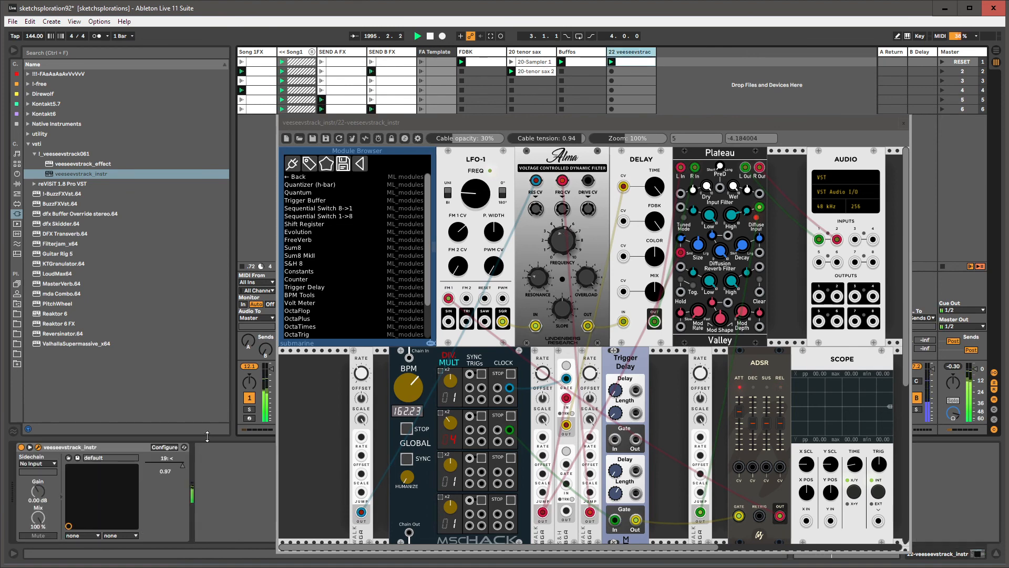
{"action": "key", "text": "ctrl+shift+F9"}
{"action": "left_click_drag", "start_coordinate": [182, 465], "coordinate": [169, 465]}
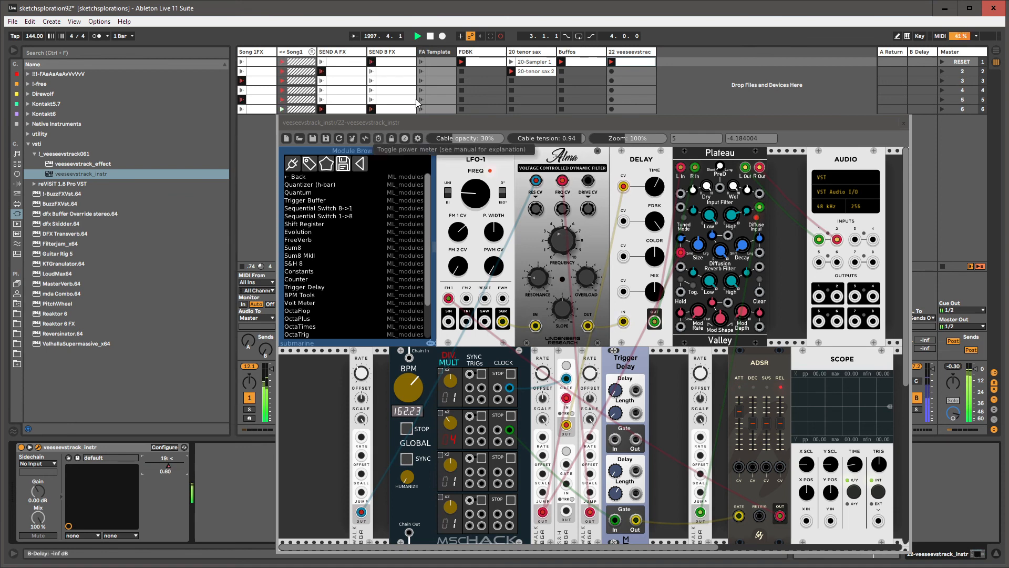
{"action": "left_click", "coordinate": [623, 61]}
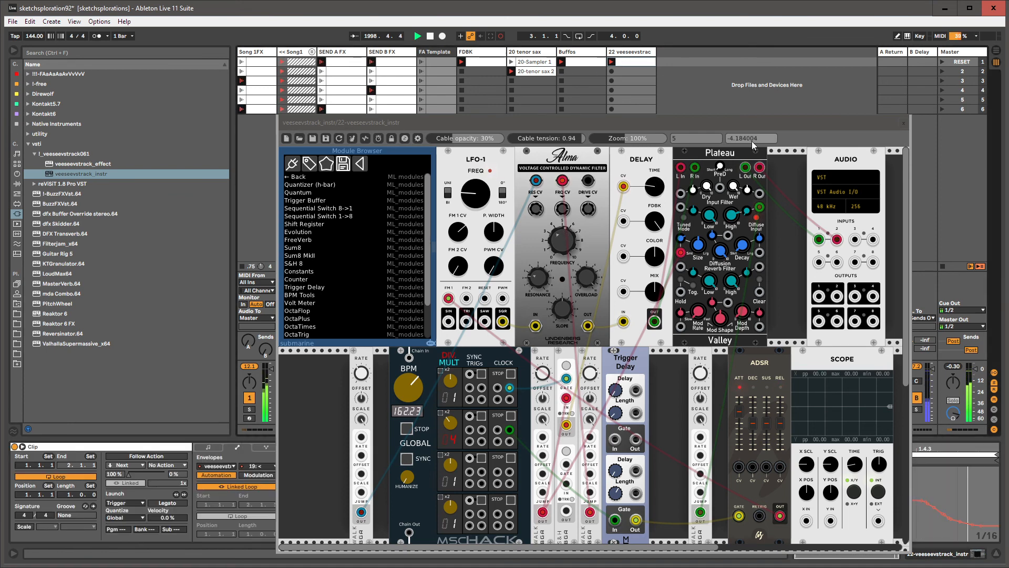
- Inspect the clip's recorded TIME envelope with the plug-in window moved aside, and shift the AUDIO module slightly away from Plateau
{"action": "left_click_drag", "start_coordinate": [752, 128], "coordinate": [825, 32]}
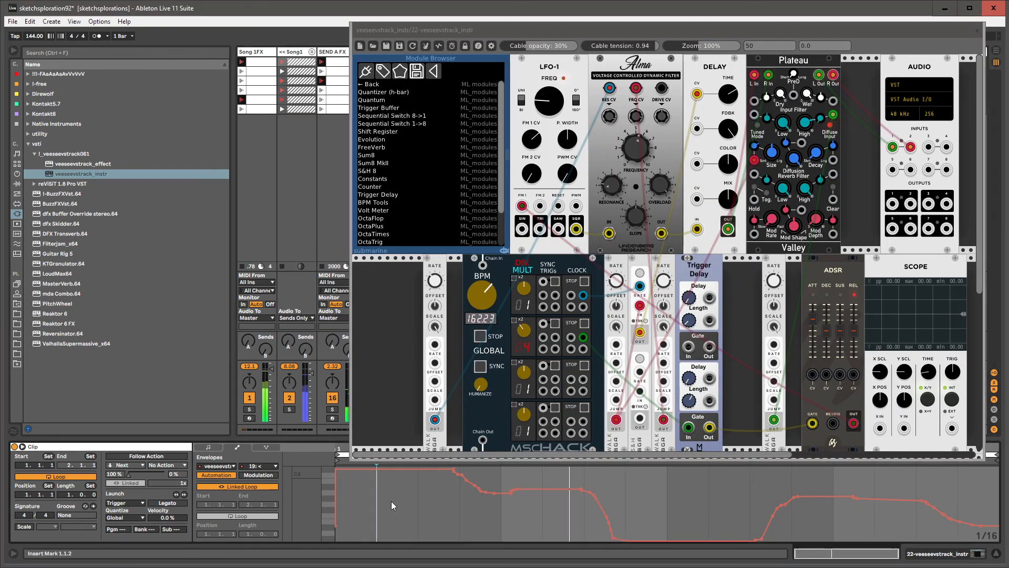
{"action": "key", "text": "ctrl+a"}
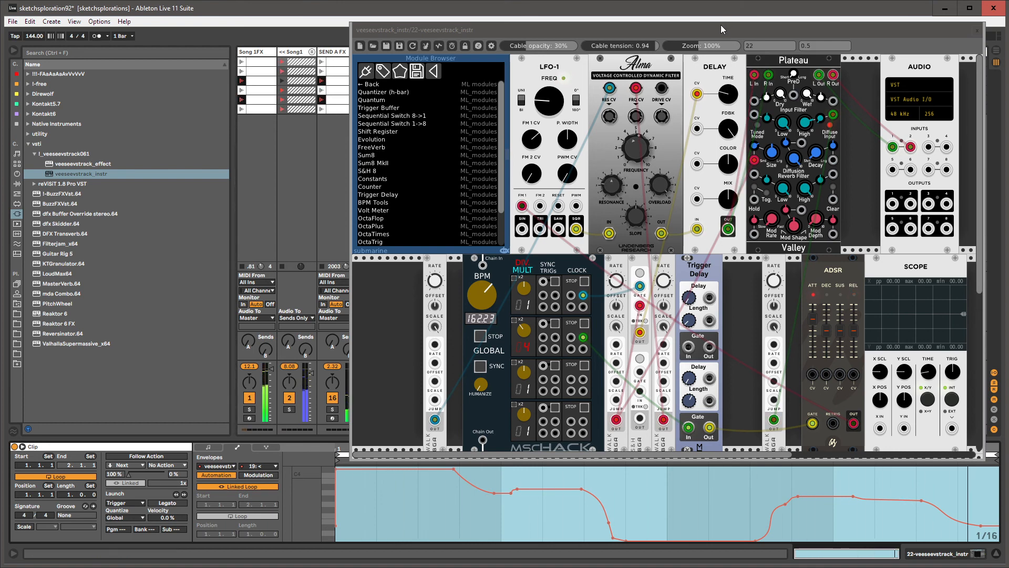
{"action": "left_click_drag", "start_coordinate": [721, 24], "coordinate": [377, 15]}
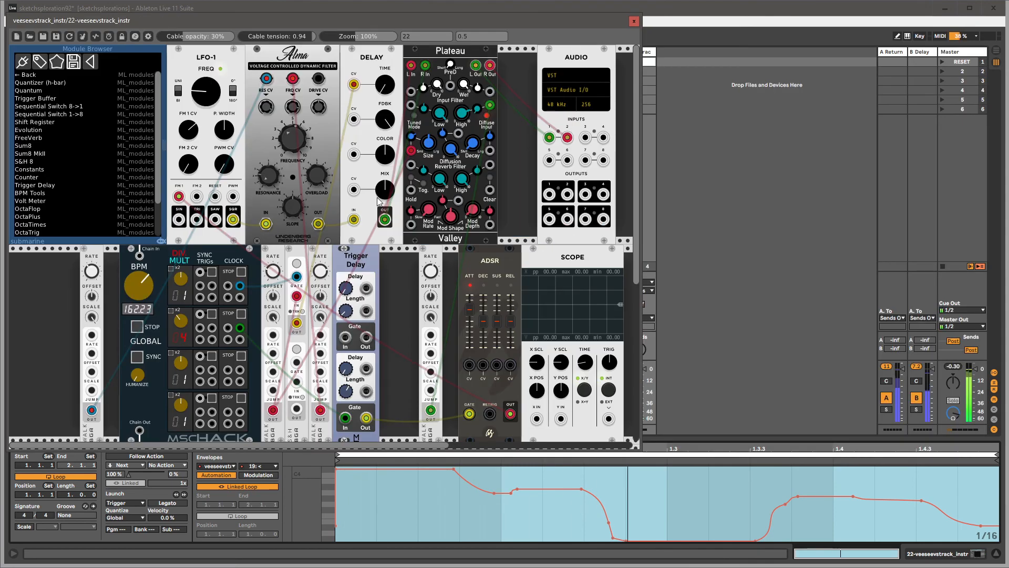
{"action": "left_click", "coordinate": [648, 53]}
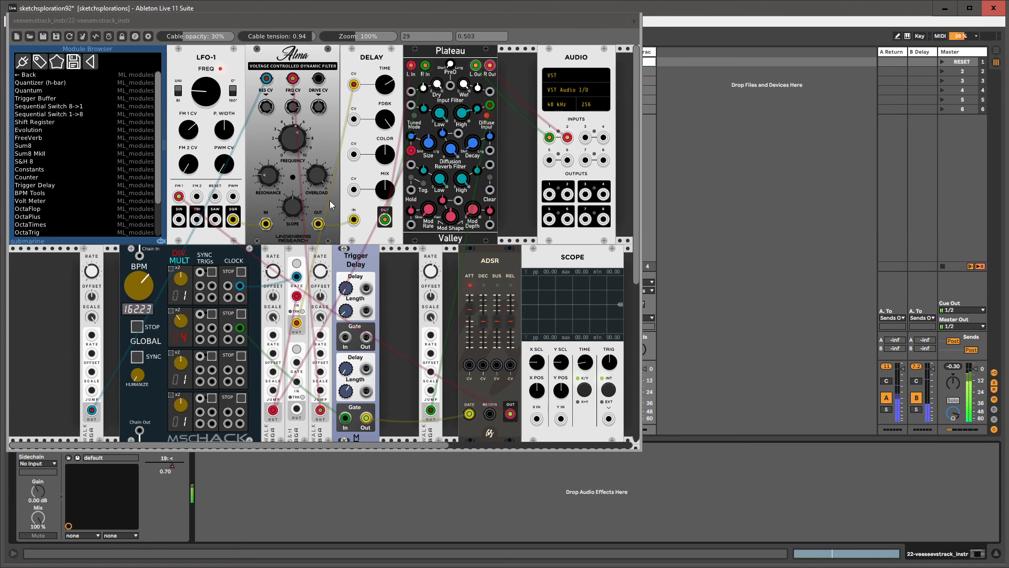
{"action": "mouse_move", "coordinate": [159, 100]}
{"action": "left_mouse_down"}
{"action": "mouse_move", "coordinate": [159, 136]}
{"action": "mouse_move", "coordinate": [159, 100]}
{"action": "left_mouse_up"}
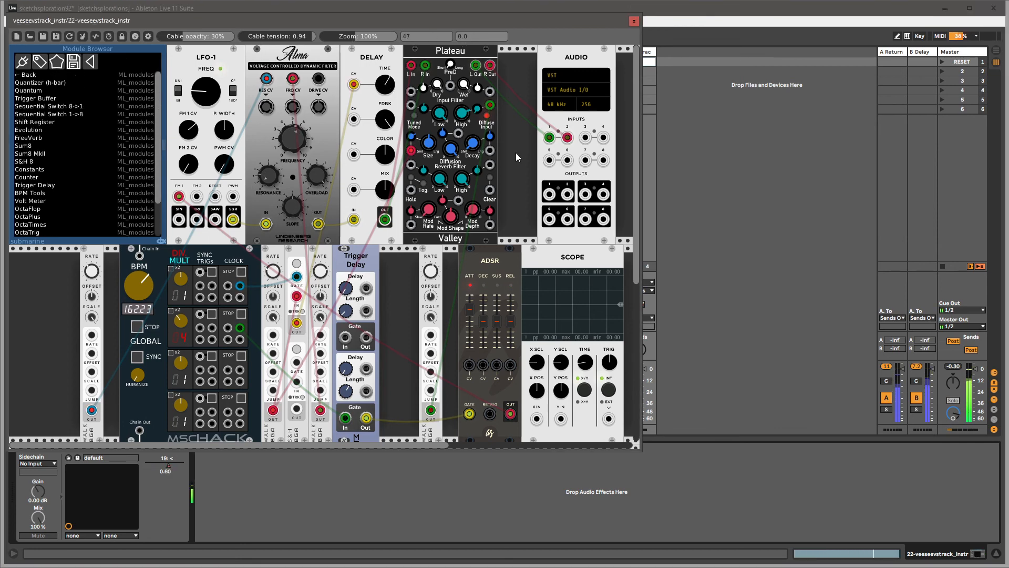
{"action": "left_click_drag", "start_coordinate": [553, 50], "coordinate": [568, 49]}
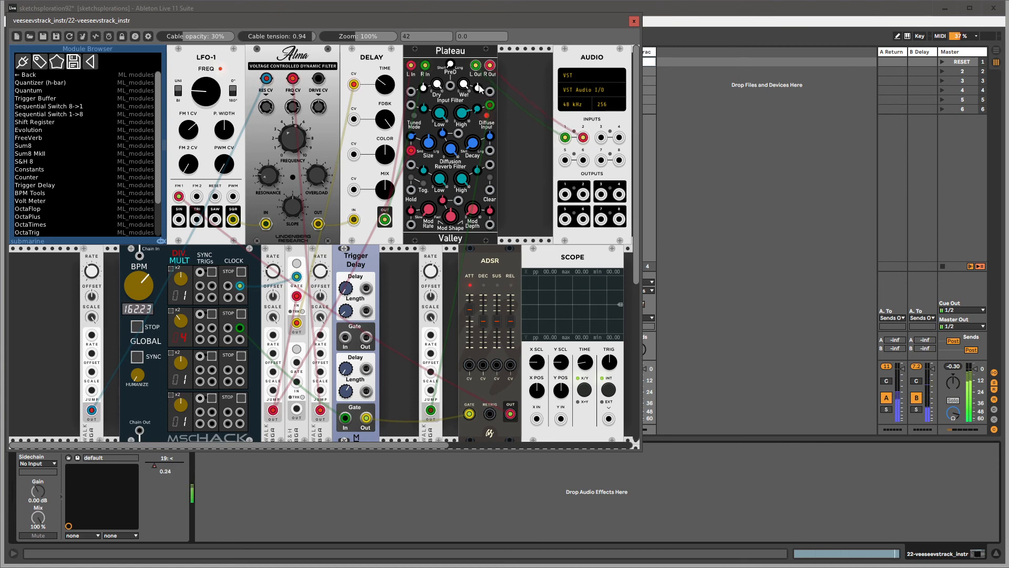
- Show the DELAY TIME parameter's automation in the clip and extend the clip's loop length to just over four bars
{"action": "right_click", "coordinate": [166, 470]}
{"action": "left_click", "coordinate": [166, 470]}
{"action": "right_click", "coordinate": [168, 469]}
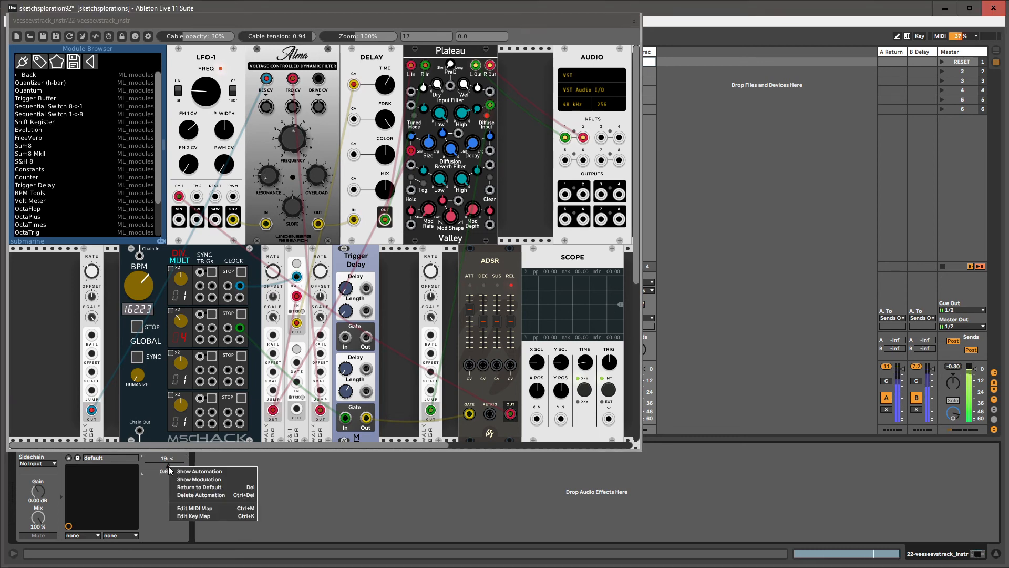
{"action": "left_click", "coordinate": [173, 472]}
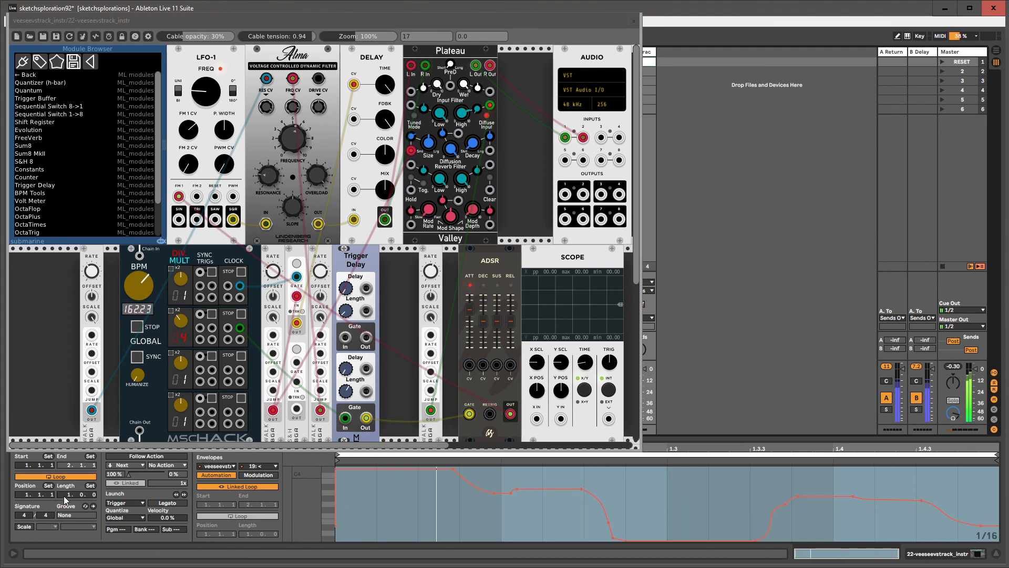
{"action": "left_click_drag", "start_coordinate": [65, 500], "coordinate": [65, 489]}
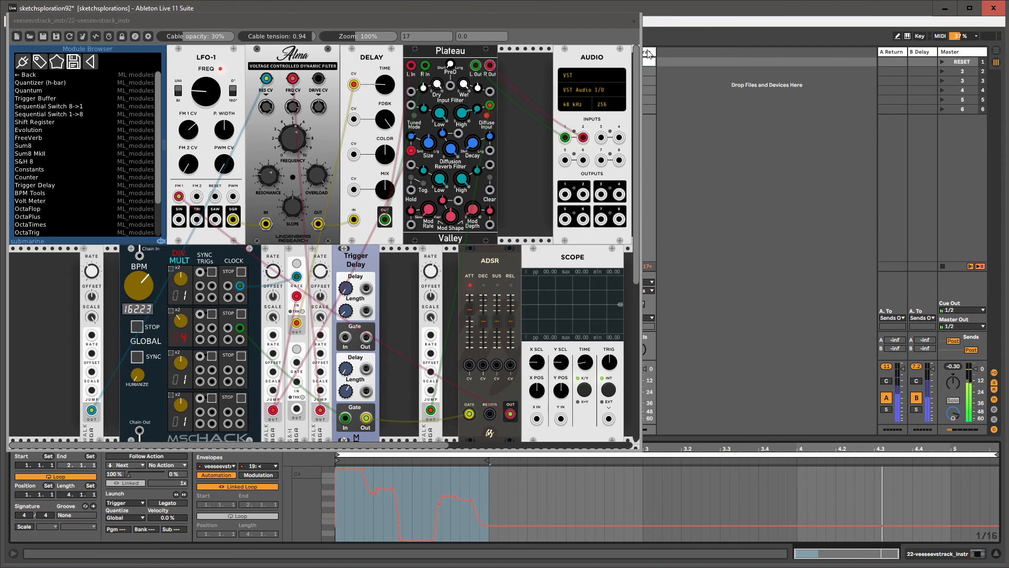
- Close the plug-in window, turn off session recording, and lower track 22's volume to -20 dB
{"action": "double_click", "coordinate": [649, 53]}
{"action": "left_click_drag", "start_coordinate": [575, 23], "coordinate": [623, 23]}
{"action": "left_click", "coordinate": [683, 21]}
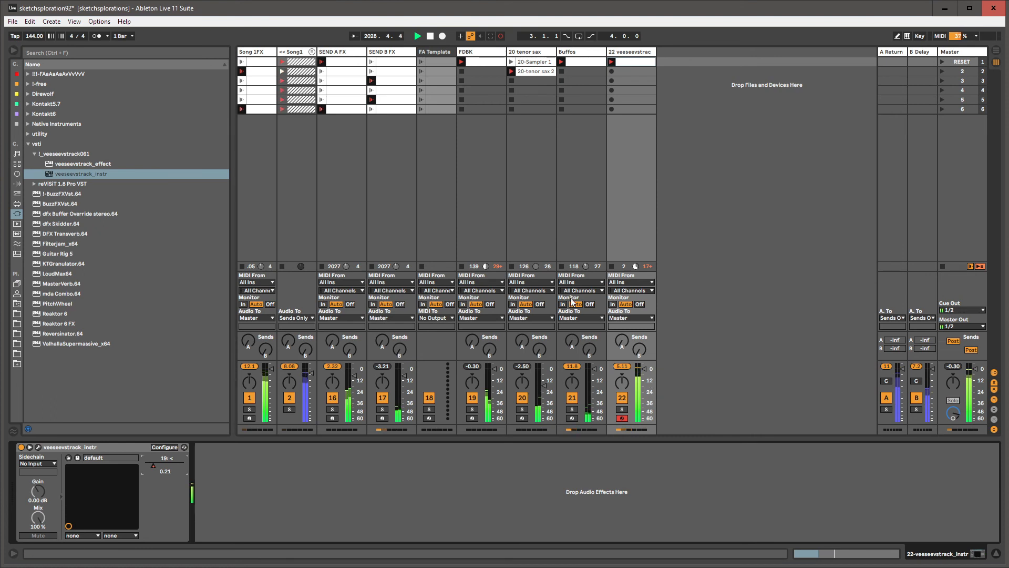
{"action": "left_click", "coordinate": [500, 36]}
{"action": "left_click_drag", "start_coordinate": [644, 369], "coordinate": [644, 388]}
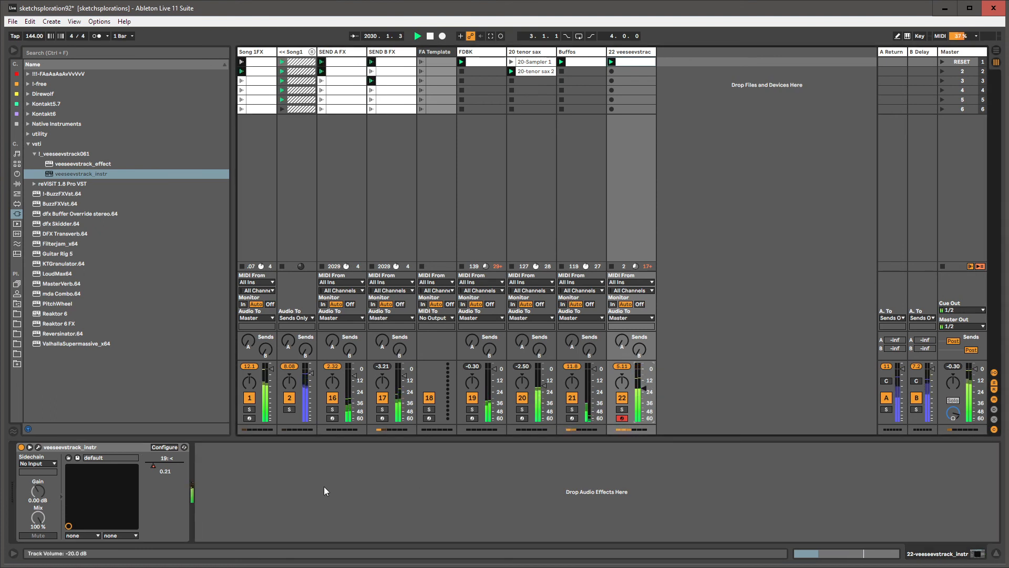
- Run another session recording pass on track 22, disarm the track, and delete its volume automation
{"action": "key", "text": "ctrl+shift+F9"}
{"action": "left_click_drag", "start_coordinate": [154, 466], "coordinate": [172, 466]}
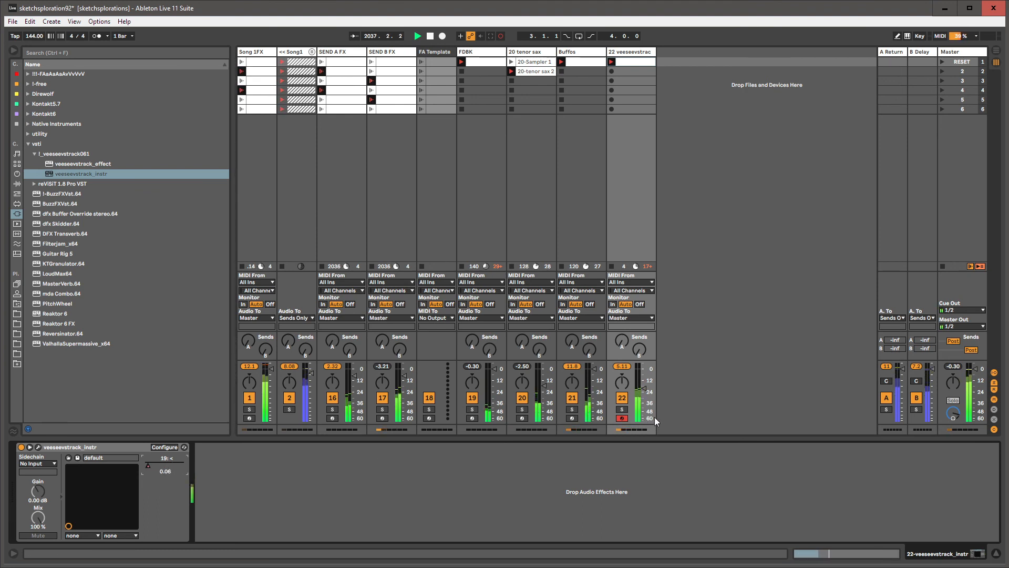
{"action": "left_click", "coordinate": [622, 418]}
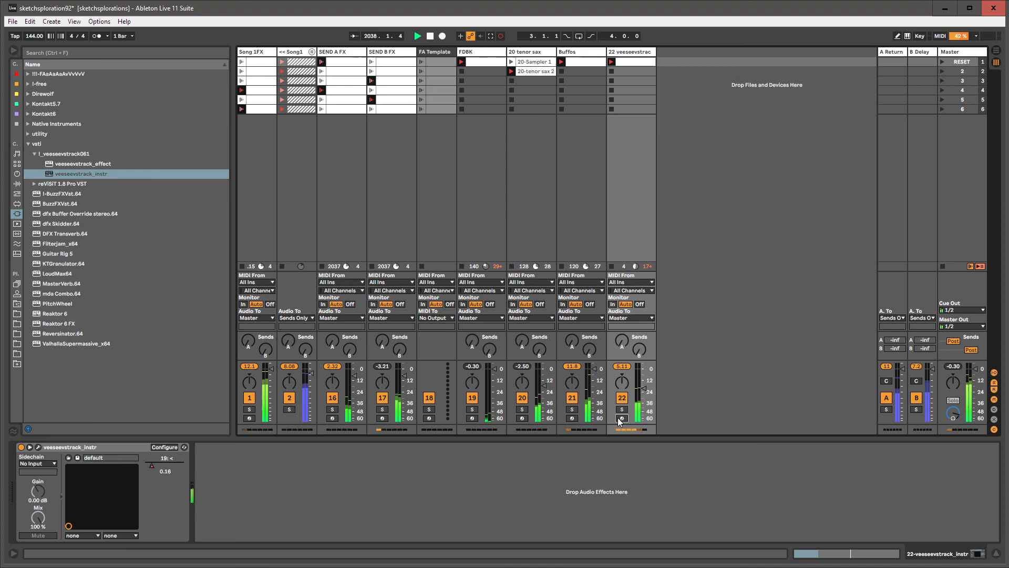
{"action": "right_click", "coordinate": [642, 383]}
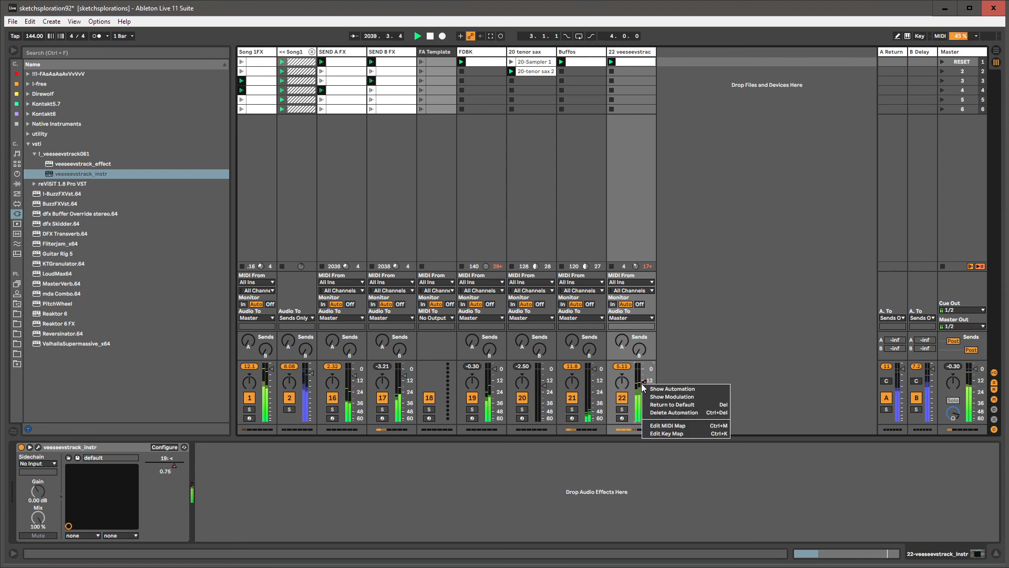
{"action": "left_click", "coordinate": [654, 414]}
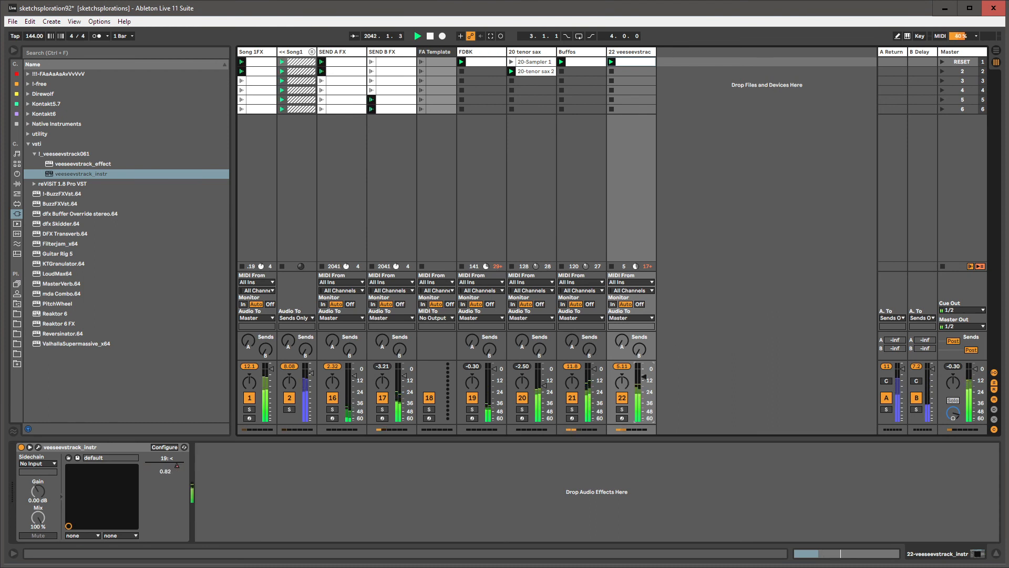
- Add the Auto Pan "tremelo" effect after track 22's instrument, with Amount 100 % and Rate 0.23 Hz
{"action": "left_click", "coordinate": [330, 488]}
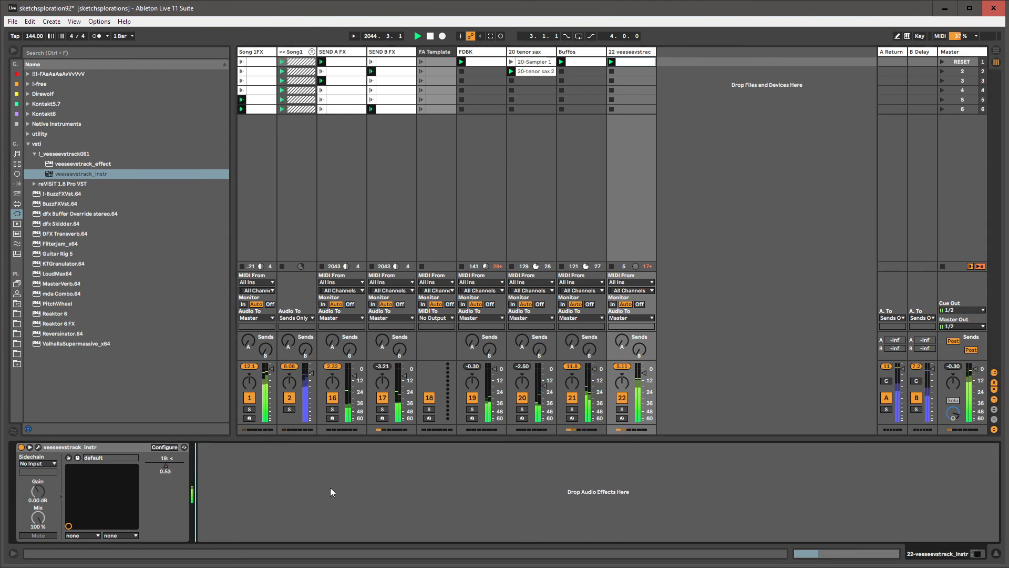
{"action": "key", "text": "ctrl+f"}
{"action": "type", "text": "Auto Pan"}
{"action": "key", "text": "Down"}
{"action": "key", "text": "Return"}
{"action": "left_click_drag", "start_coordinate": [209, 500], "coordinate": [234, 523]}
{"action": "left_click", "coordinate": [231, 449]}
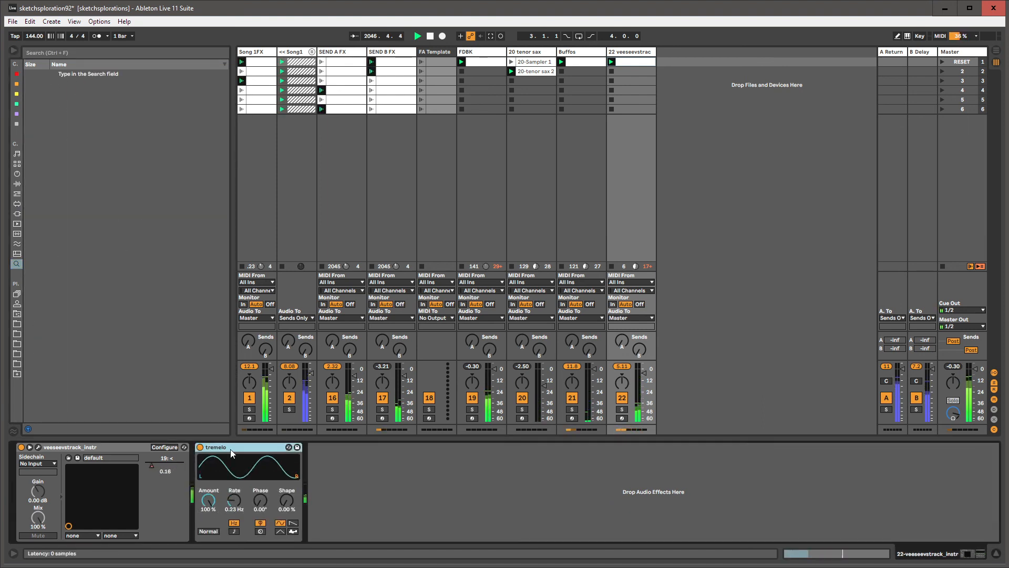
- Duplicate the tremelo effect, set the copy's Rate to 0.57 Hz, and lower the first tremelo's Amount
{"action": "key", "text": "ctrl+d"}
{"action": "left_click_drag", "start_coordinate": [347, 501], "coordinate": [347, 478]}
{"action": "left_click_drag", "start_coordinate": [220, 511], "coordinate": [220, 524]}
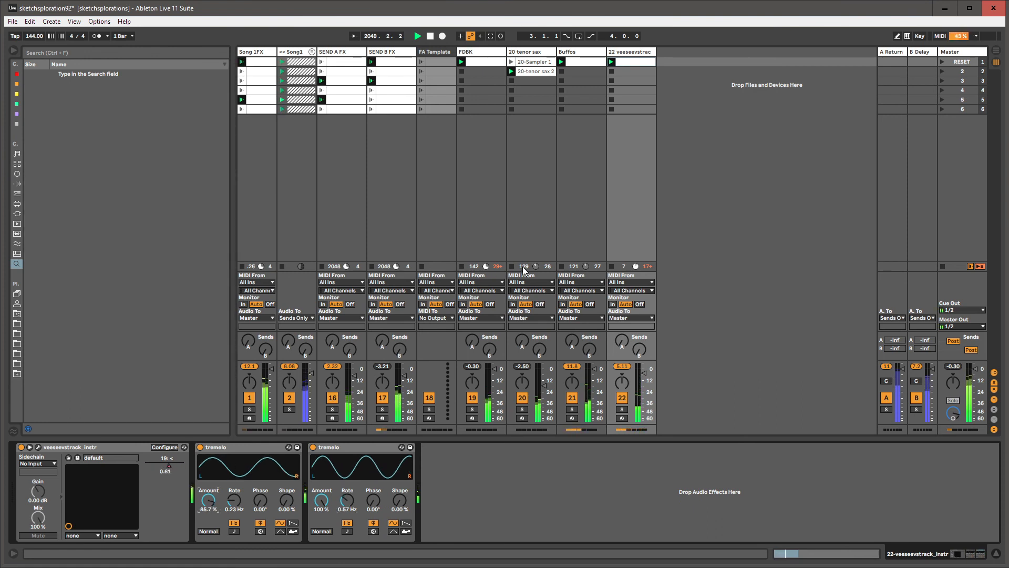
- Raise track 22's volume to -0.5 dB, then open its veeseevstrack_instr plug-in window and place it over the session
{"action": "left_click_drag", "start_coordinate": [644, 373], "coordinate": [644, 369]}
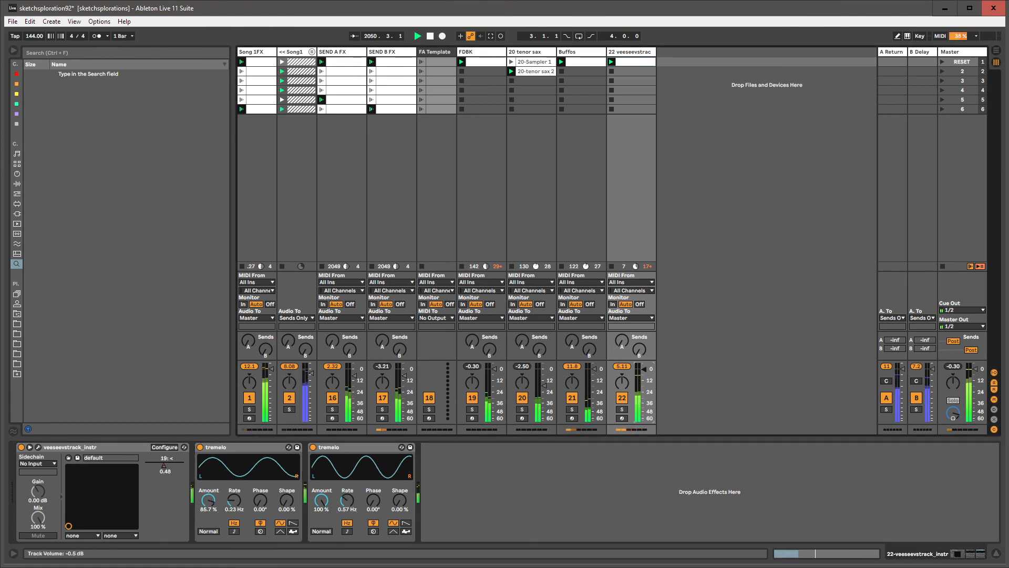
{"action": "left_click", "coordinate": [636, 52]}
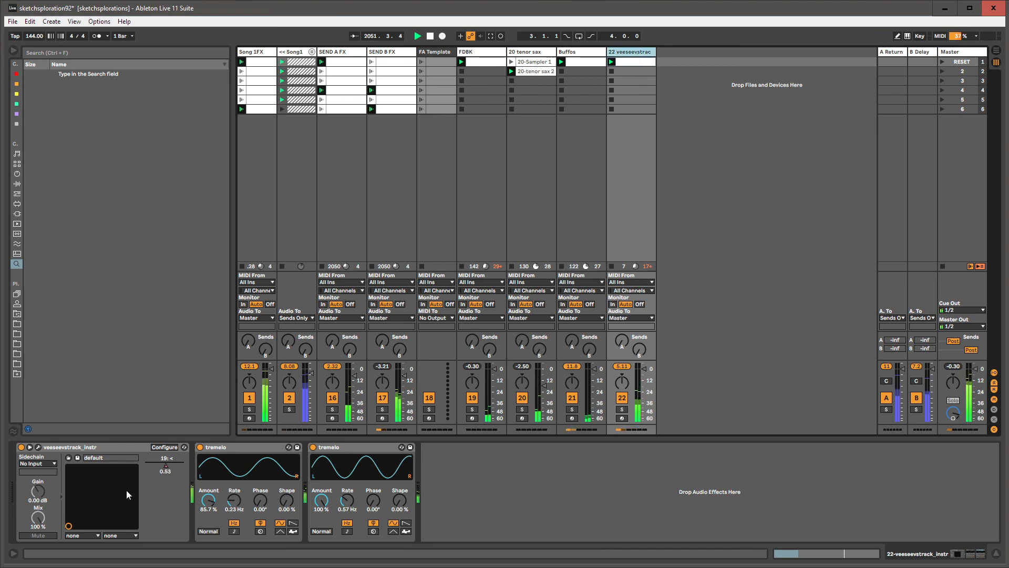
{"action": "left_click", "coordinate": [39, 447]}
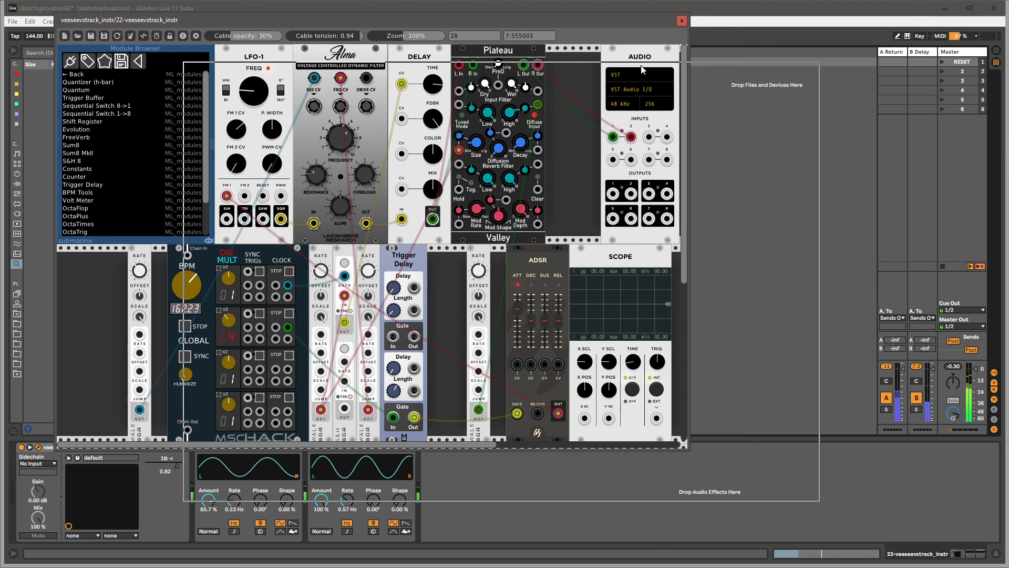
{"action": "left_click_drag", "start_coordinate": [512, 16], "coordinate": [642, 66]}
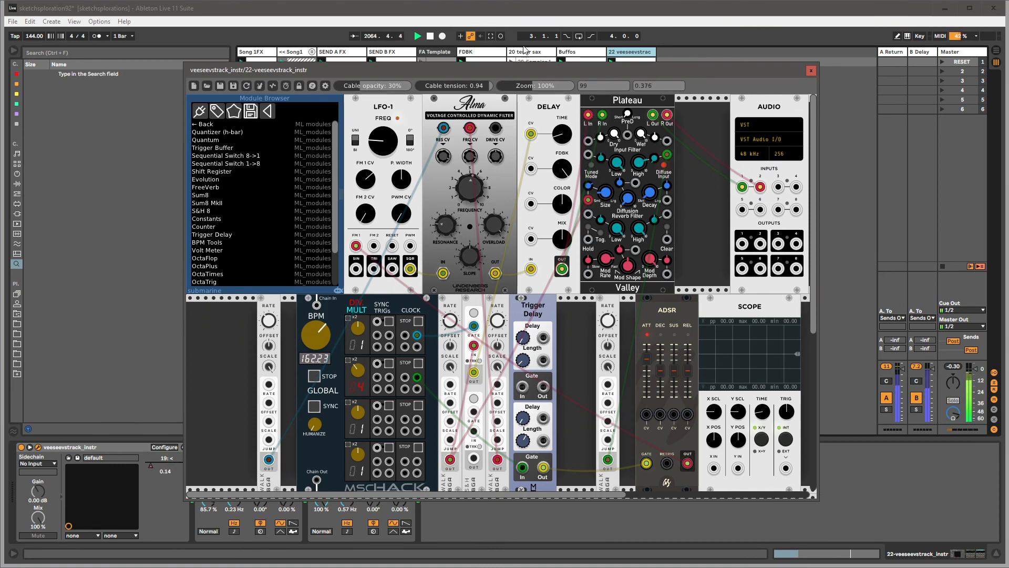
- Add Plateau's Decay knob as a configured device parameter and record its movement into track 22's clip in a session recording pass
{"action": "left_click", "coordinate": [496, 36]}
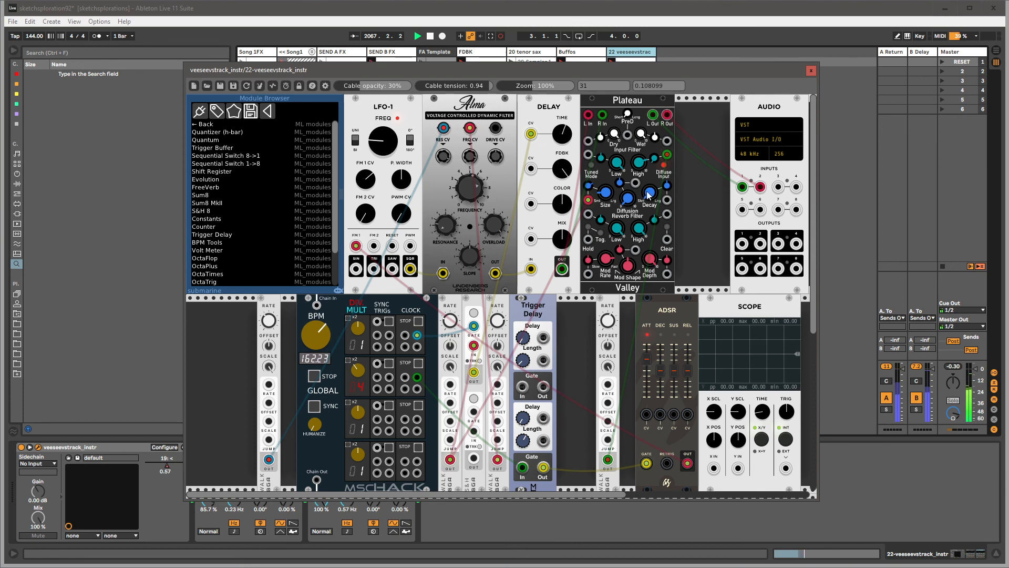
{"action": "left_click", "coordinate": [156, 446]}
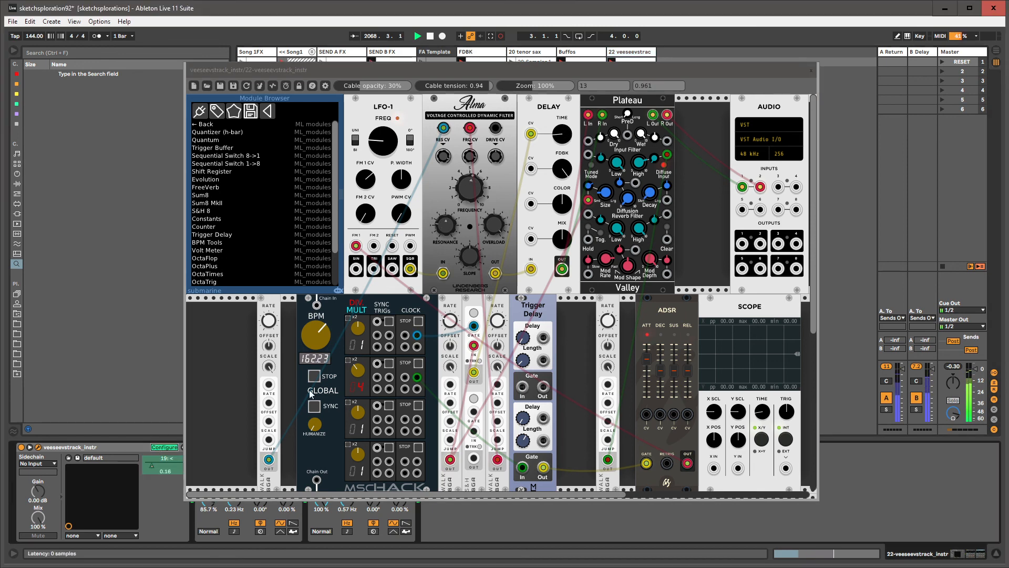
{"action": "left_click", "coordinate": [653, 193]}
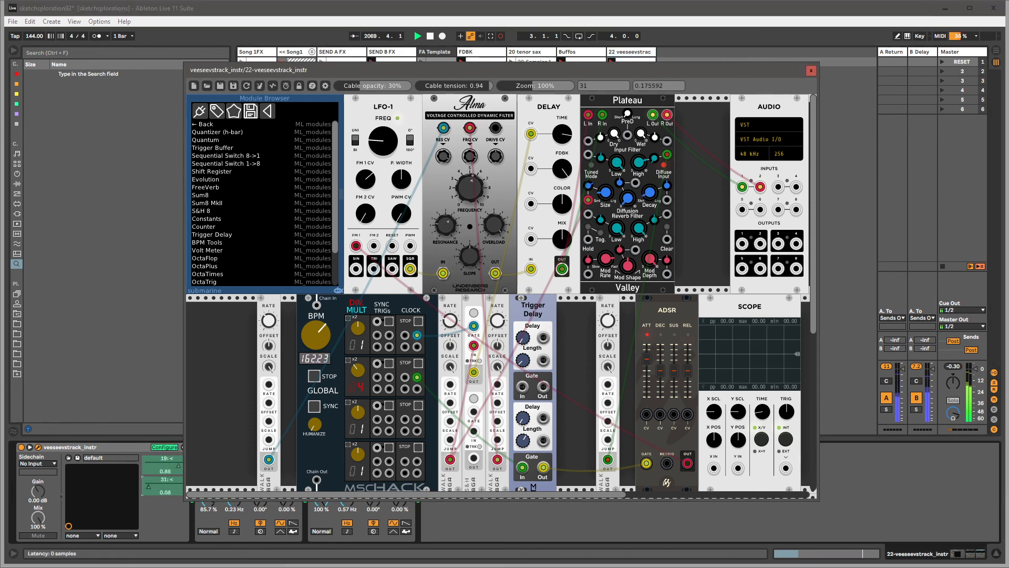
{"action": "left_click_drag", "start_coordinate": [654, 193], "coordinate": [652, 126]}
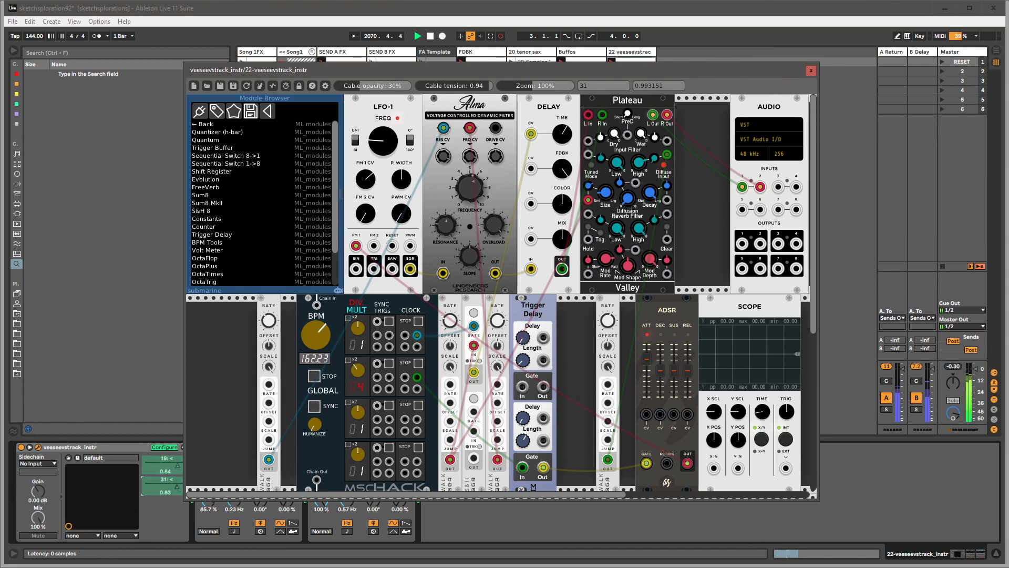
{"action": "left_click_drag", "start_coordinate": [653, 193], "coordinate": [653, 211]}
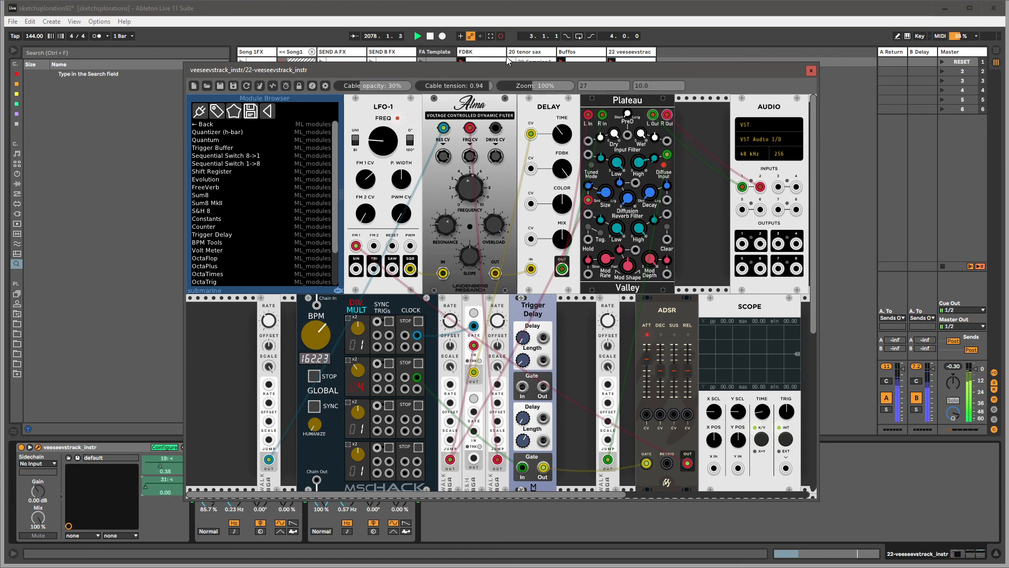
{"action": "left_click", "coordinate": [501, 36]}
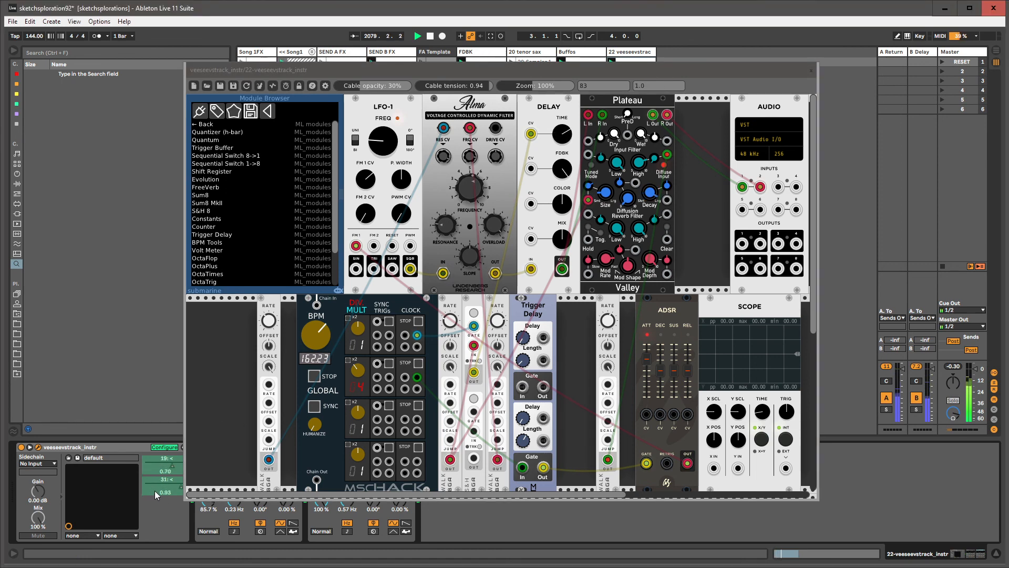
{"action": "left_click", "coordinate": [167, 448]}
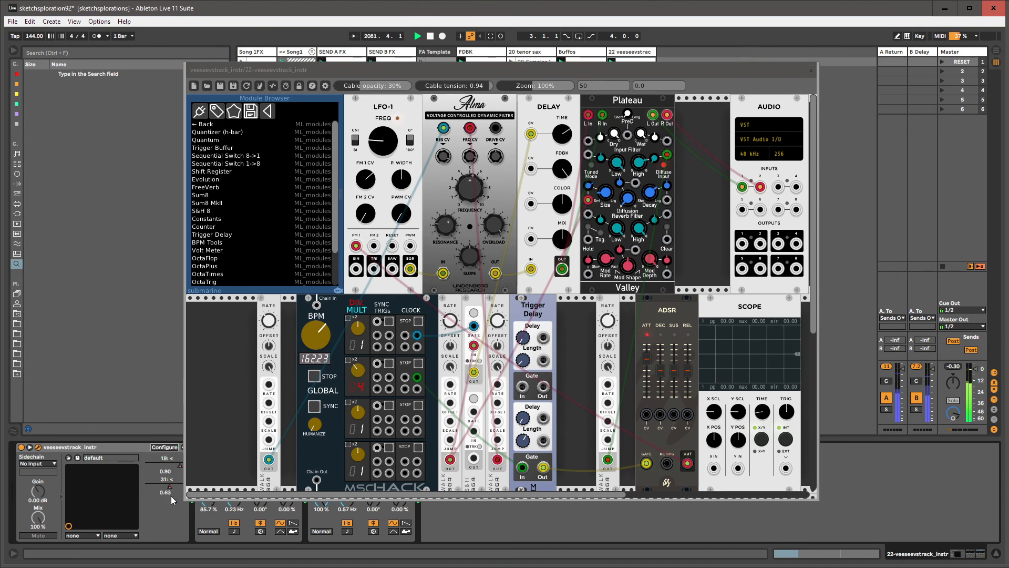
- Show the clip envelope of the Decay parameter, select all of it, then return to the device view and close the plug-in window
{"action": "right_click", "coordinate": [161, 487]}
{"action": "left_click", "coordinate": [194, 491]}
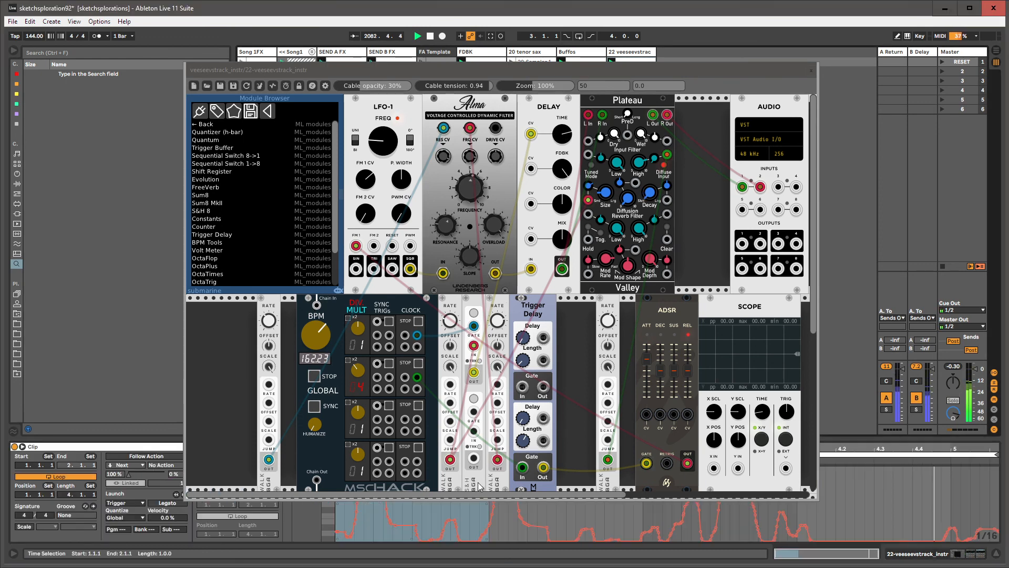
{"action": "key", "text": "ctrl+a"}
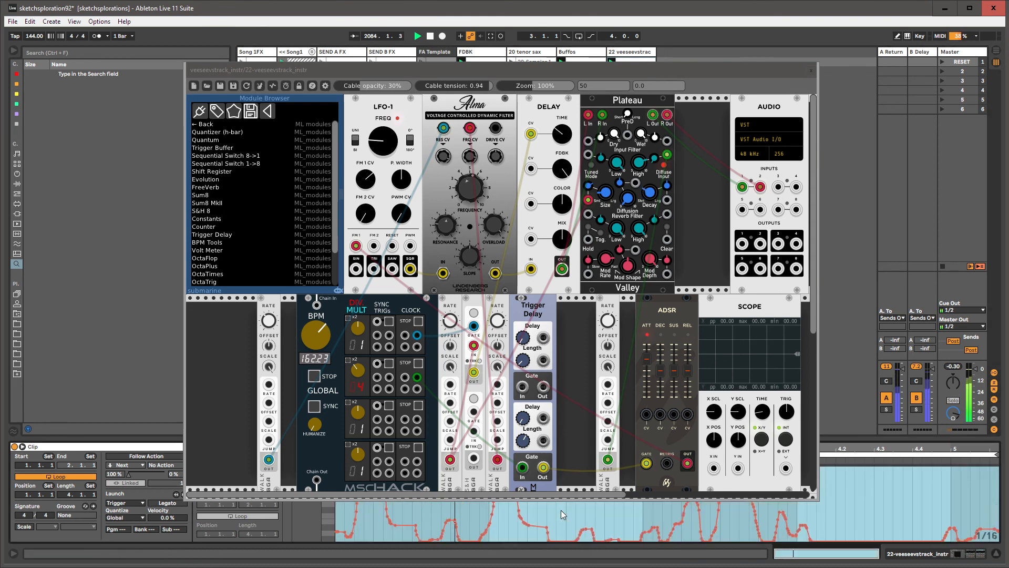
{"action": "key", "text": "shift+Tab"}
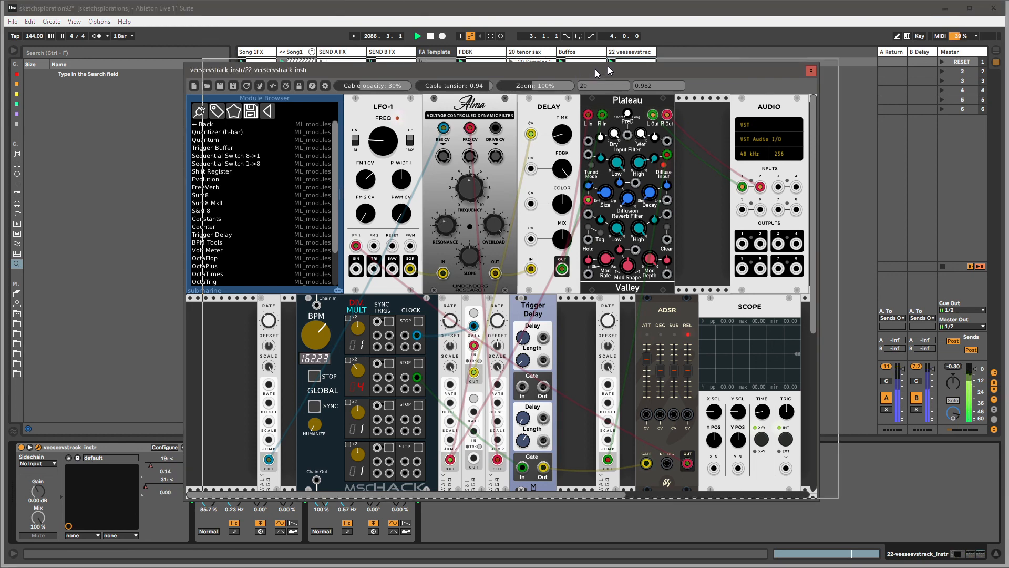
{"action": "left_click_drag", "start_coordinate": [577, 70], "coordinate": [623, 41]}
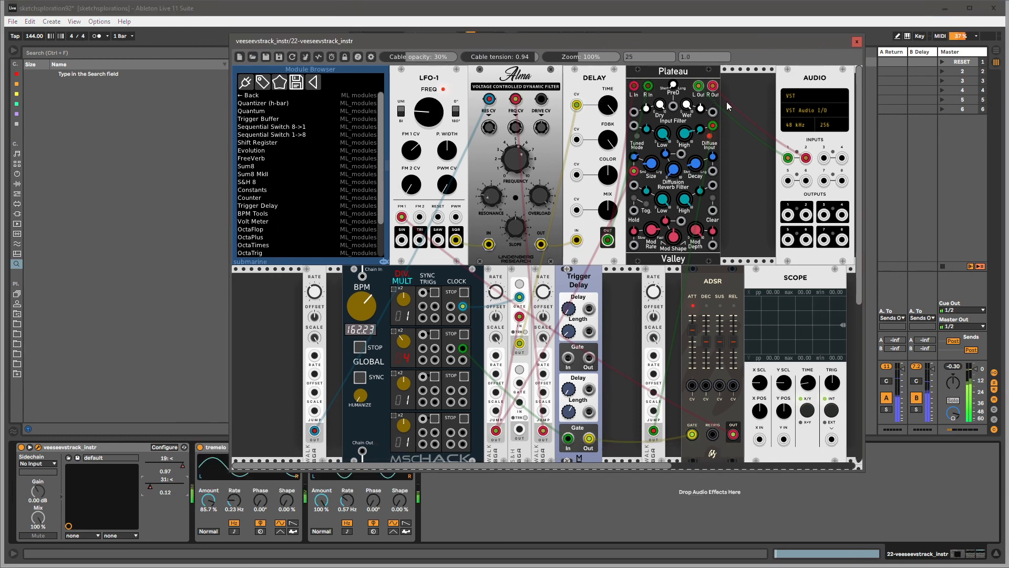
{"action": "left_click", "coordinate": [857, 41]}
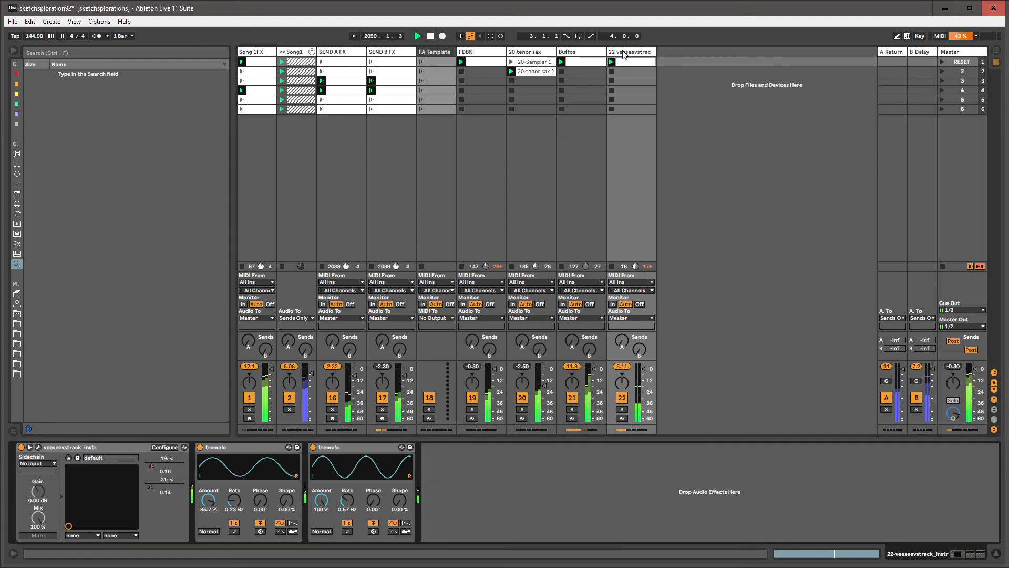
- Reopen the plug-in window and close gaps in the lower rack row by moving two Walk modules and the ADSR against their neighbours
{"action": "left_click", "coordinate": [156, 446]}
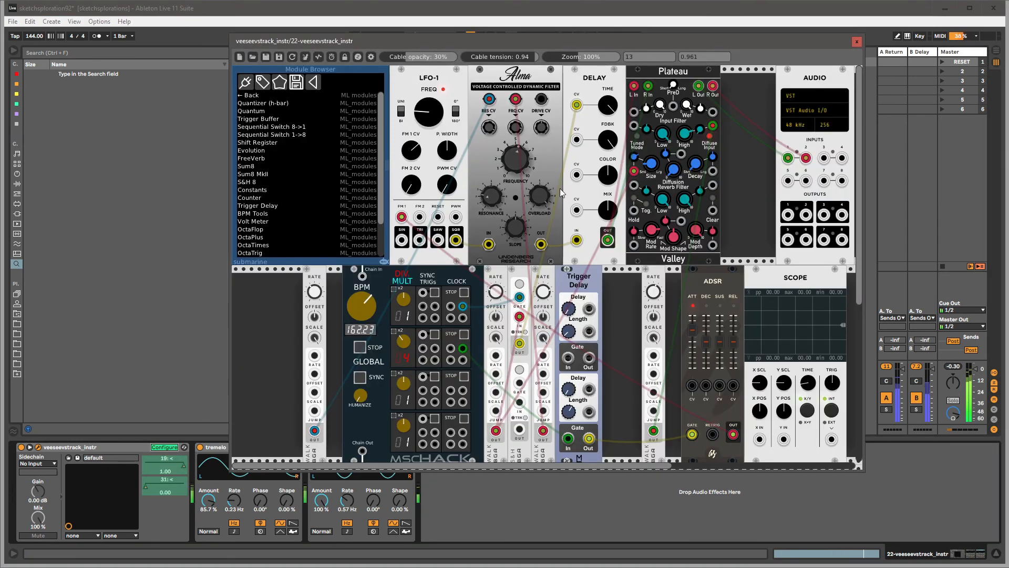
{"action": "left_click", "coordinate": [172, 448]}
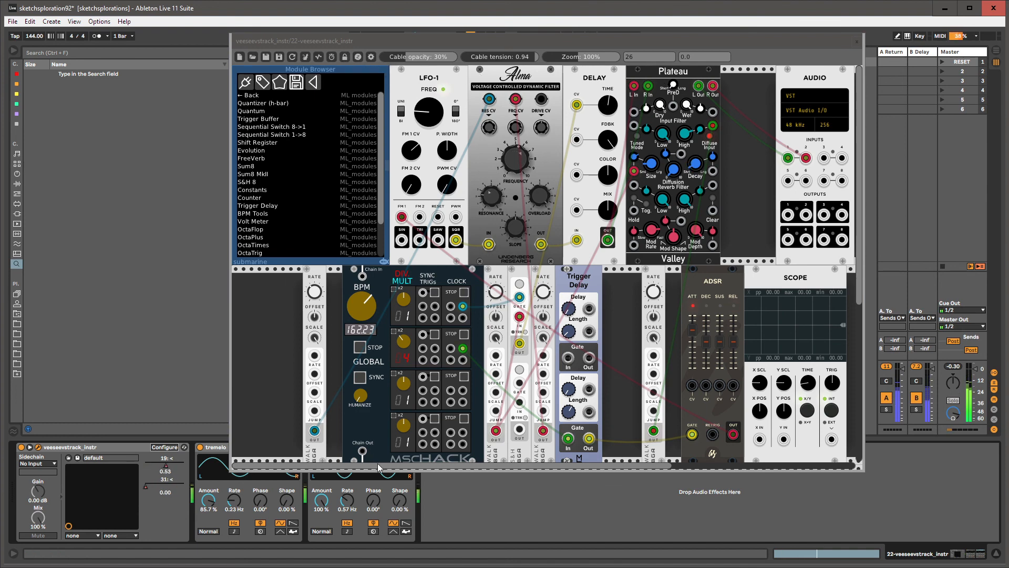
{"action": "mouse_move", "coordinate": [378, 464]}
{"action": "left_mouse_down"}
{"action": "mouse_move", "coordinate": [611, 465]}
{"action": "mouse_move", "coordinate": [377, 465]}
{"action": "left_mouse_up"}
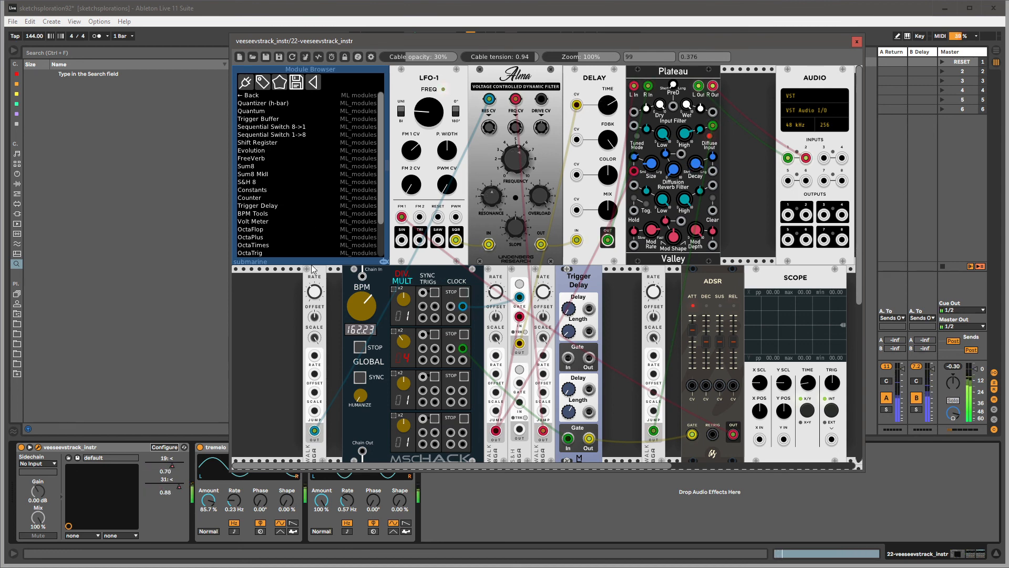
{"action": "left_click_drag", "start_coordinate": [312, 268], "coordinate": [327, 269]}
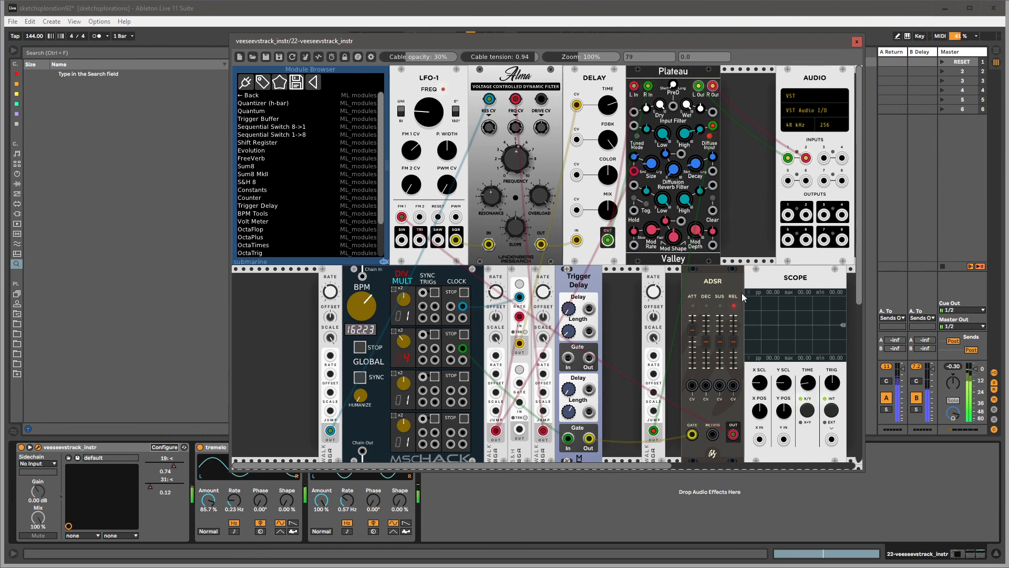
{"action": "left_click_drag", "start_coordinate": [658, 275], "coordinate": [619, 275]}
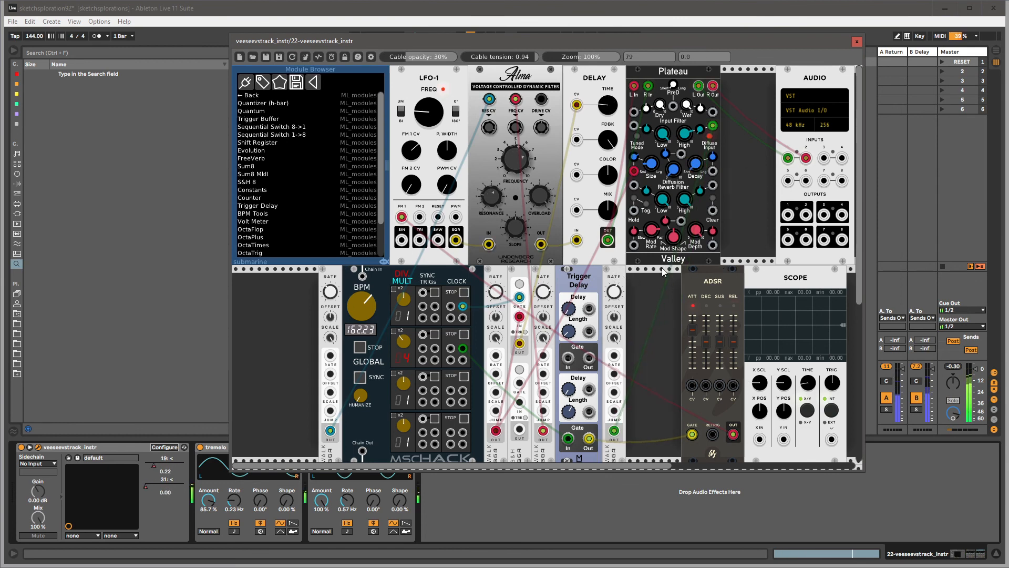
{"action": "left_click_drag", "start_coordinate": [698, 271], "coordinate": [644, 271]}
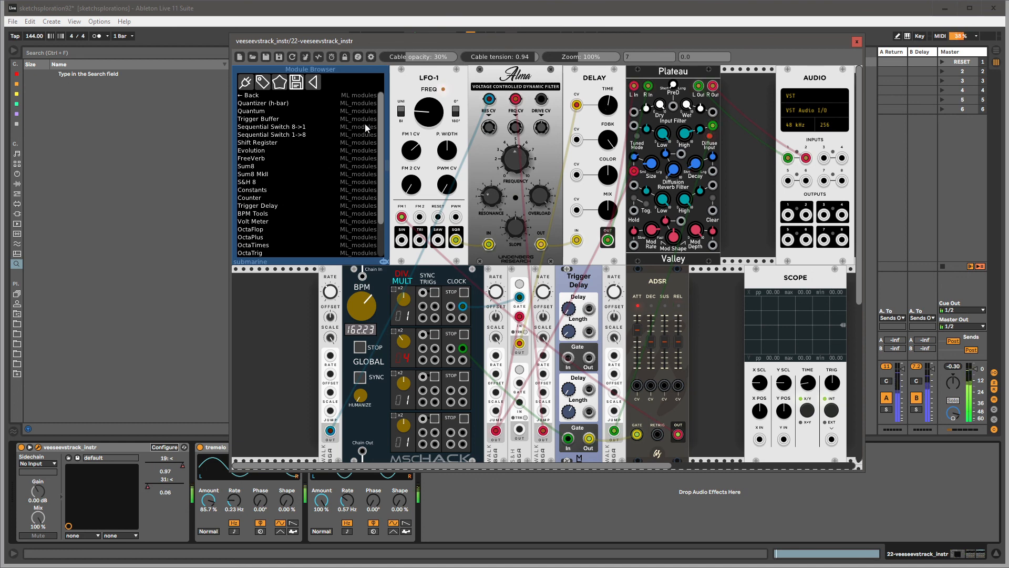
- Delete the Scope module, collapse the Module Browser, and close the plug-in window
{"action": "scroll", "coordinate": [380, 120], "scroll_direction": "down", "scroll_amount": 3}
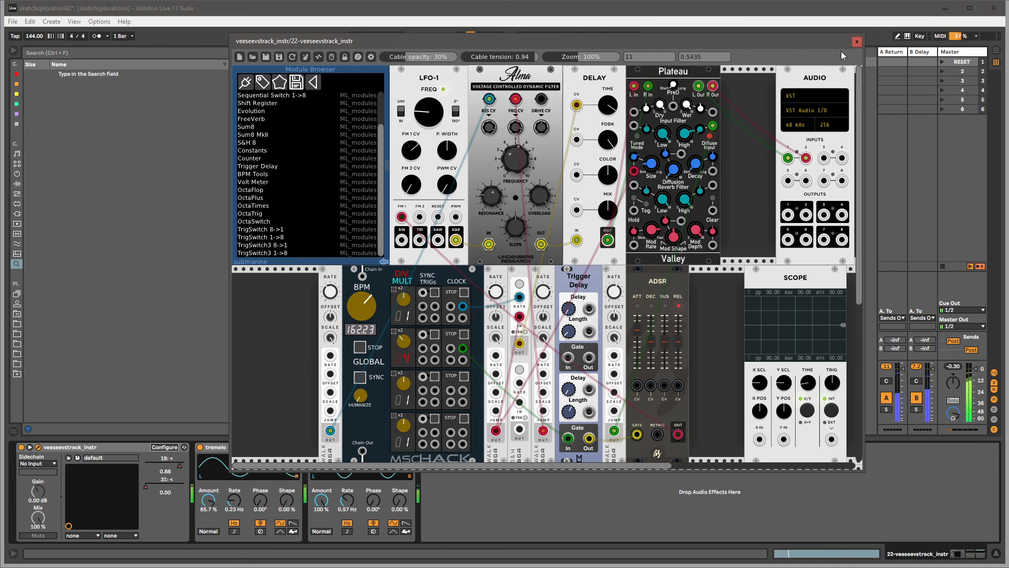
{"action": "left_click_drag", "start_coordinate": [793, 277], "coordinate": [775, 278]}
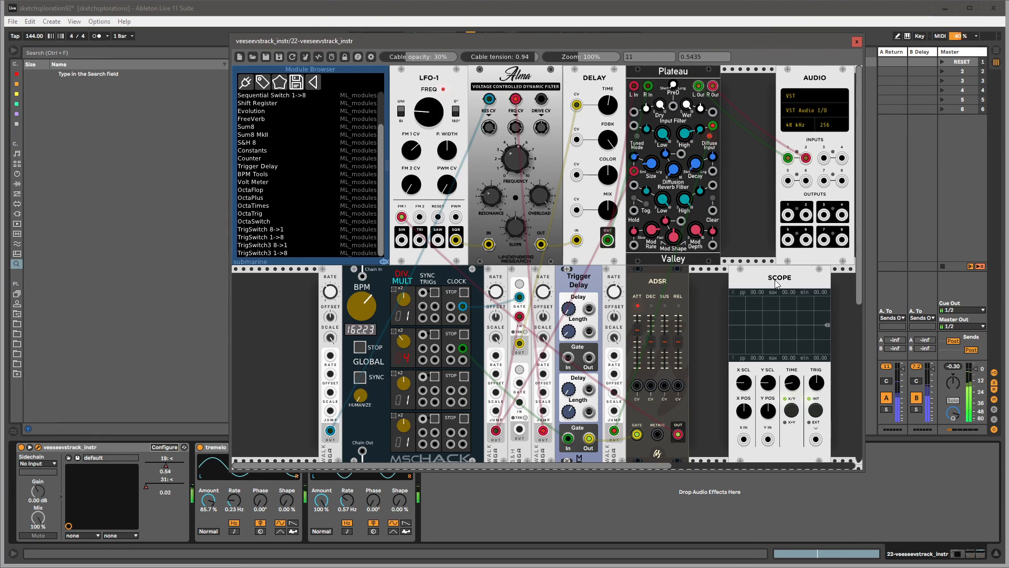
{"action": "key", "text": "Delete"}
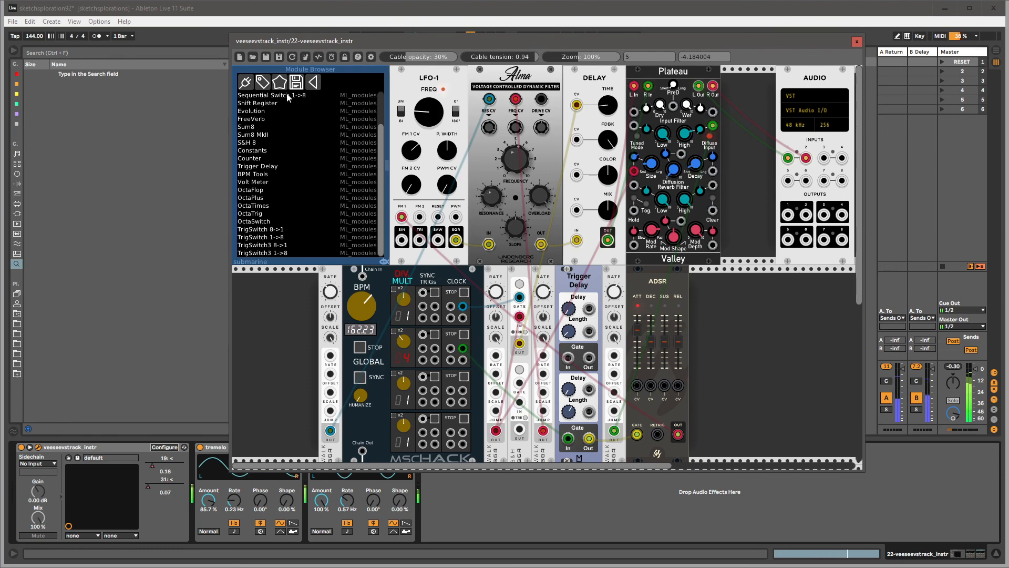
{"action": "left_click", "coordinate": [313, 83]}
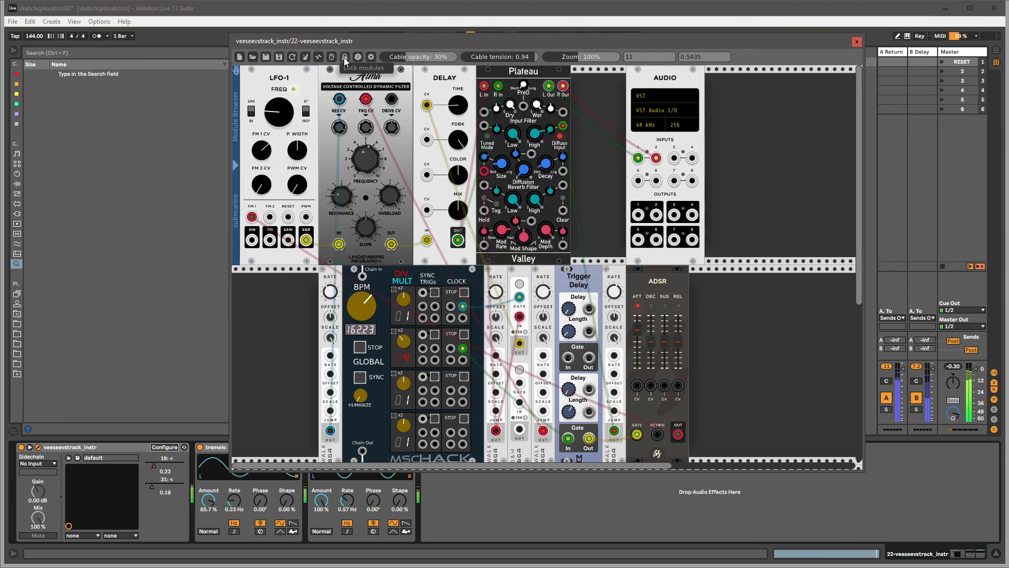
{"action": "left_click", "coordinate": [857, 41]}
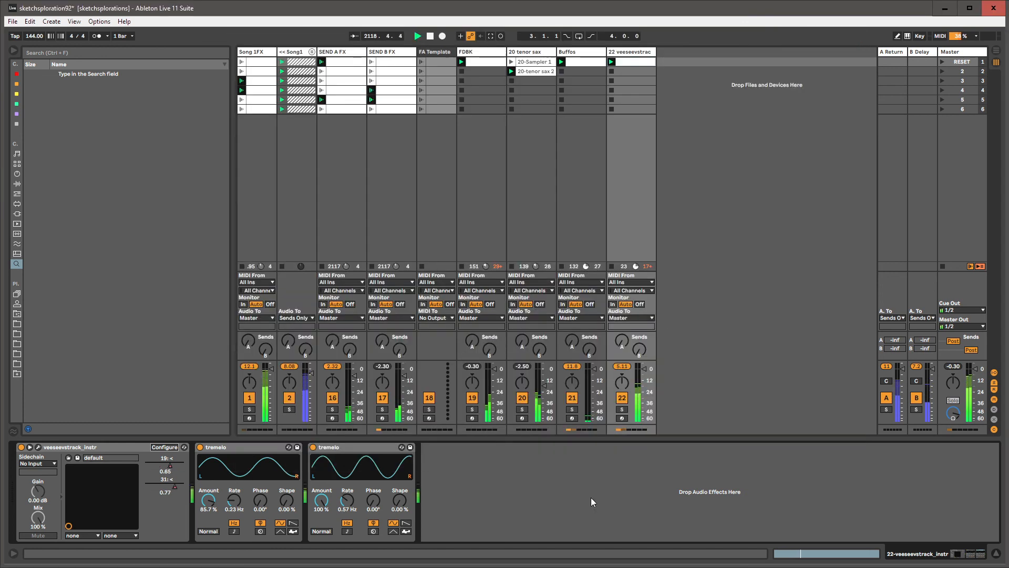
- Audition track 22 in solo with both tremelo effects bypassed and re-enabled, and then unsolo it
{"action": "left_click", "coordinate": [622, 410]}
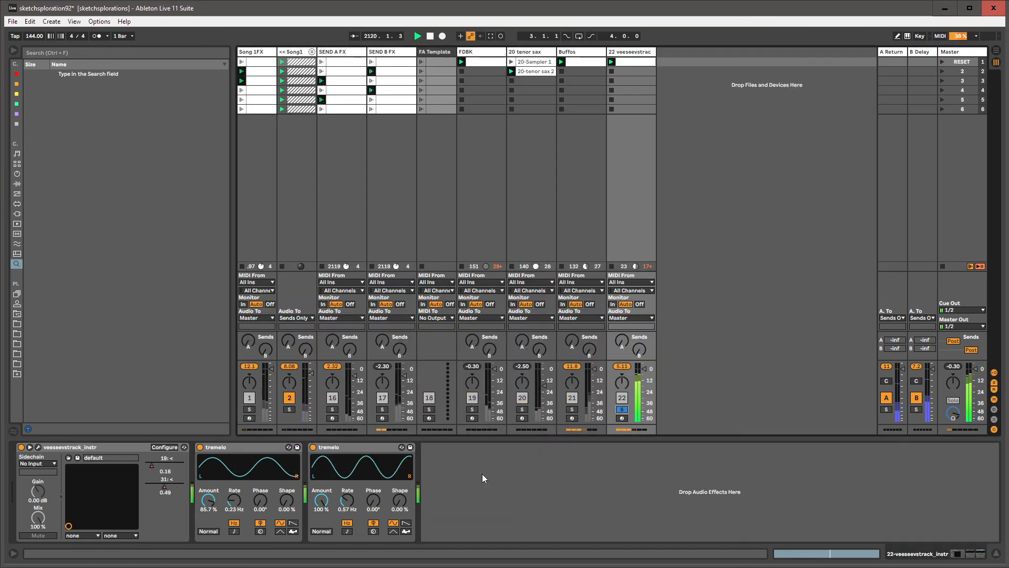
{"action": "left_click", "coordinate": [250, 447]}
{"action": "left_click", "coordinate": [330, 450], "text": "ctrl"}
{"action": "key", "text": "0"}
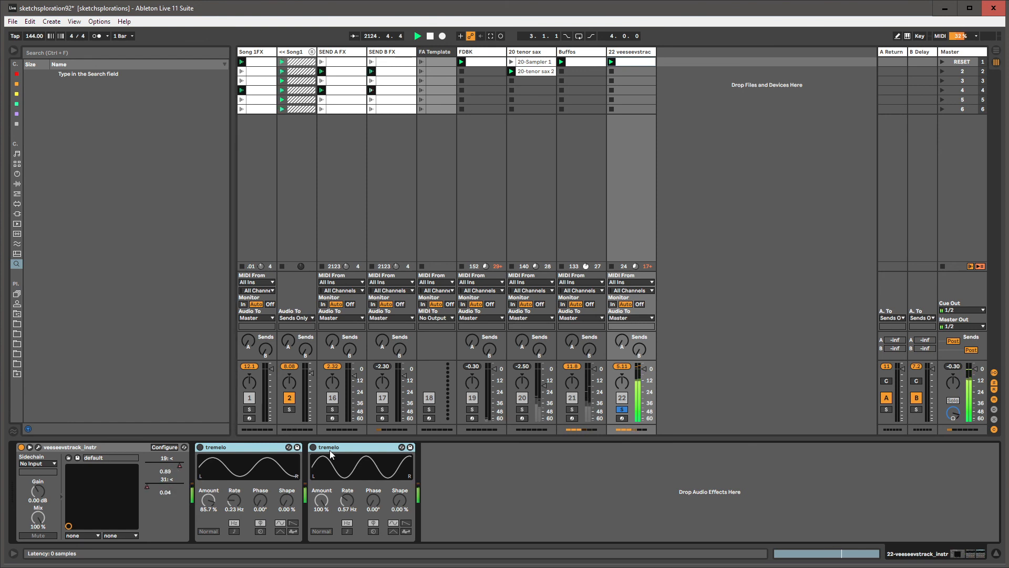
{"action": "key", "text": "0"}
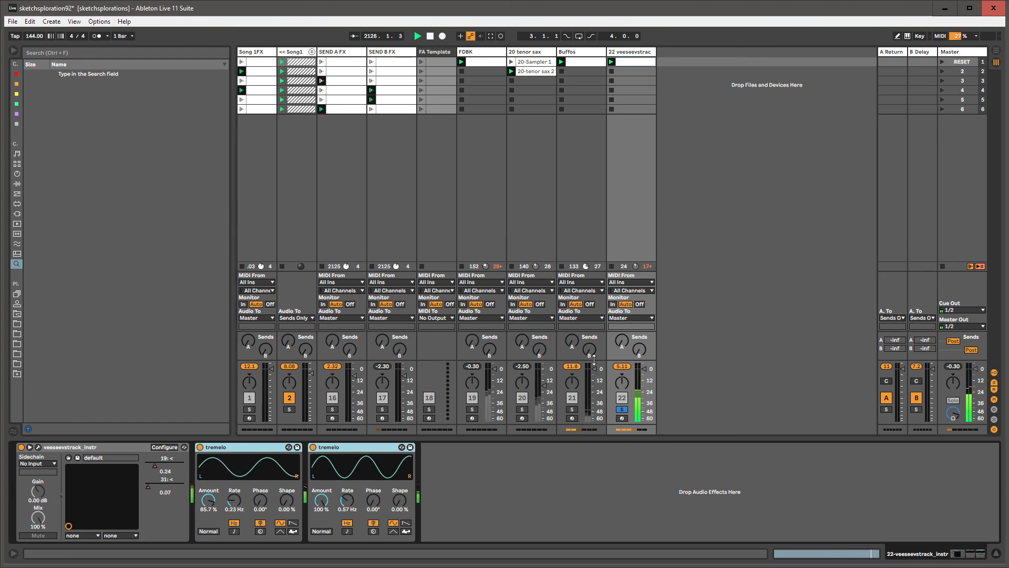
{"action": "left_click", "coordinate": [621, 411]}
- Reopen track 22's plug-in window, expand the Module Browser, and go back from ML_modules to the manufacturer list
{"action": "double_click", "coordinate": [647, 53]}
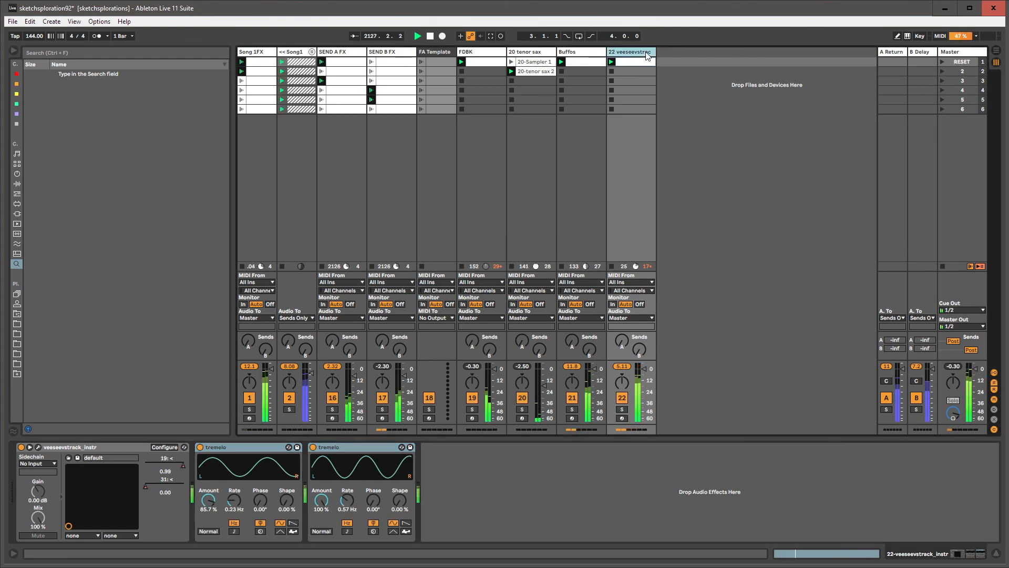
{"action": "left_click", "coordinate": [38, 447]}
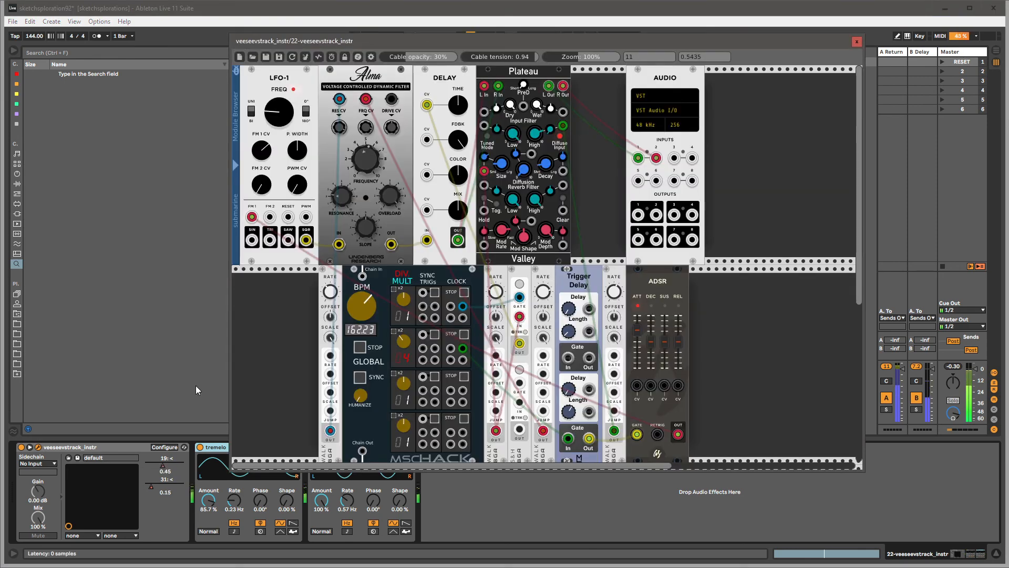
{"action": "left_click", "coordinate": [235, 173]}
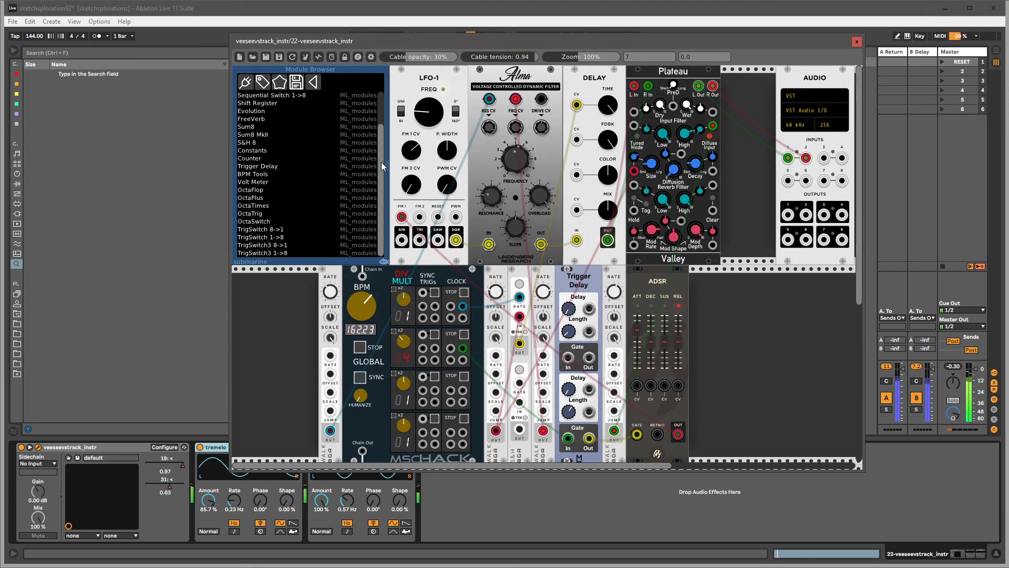
{"action": "mouse_move", "coordinate": [380, 162]}
{"action": "left_mouse_down"}
{"action": "mouse_move", "coordinate": [381, 129]}
{"action": "mouse_move", "coordinate": [380, 162]}
{"action": "left_mouse_up"}
{"action": "scroll", "coordinate": [376, 161], "scroll_direction": "up", "scroll_amount": 3}
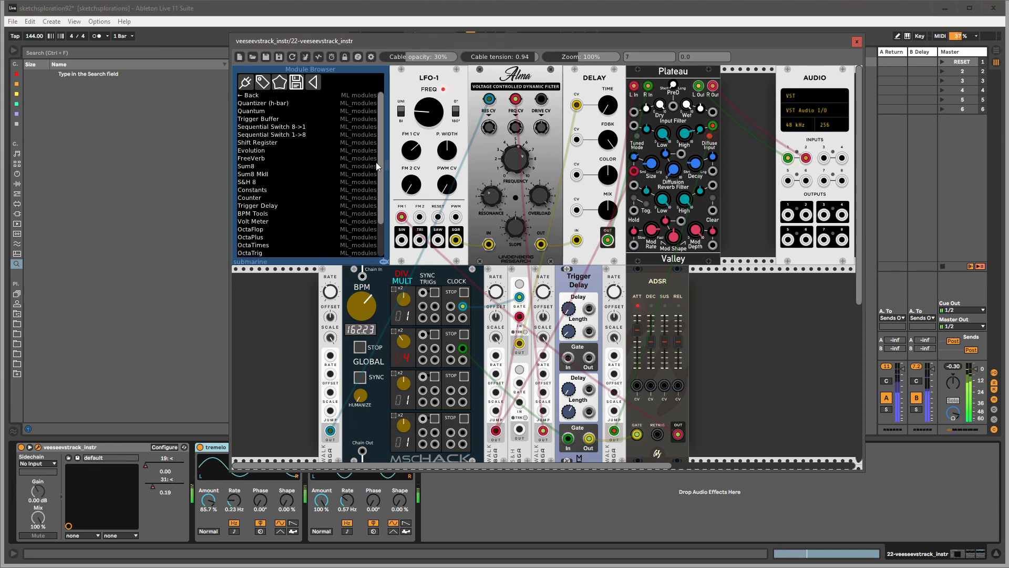
{"action": "left_click", "coordinate": [246, 96]}
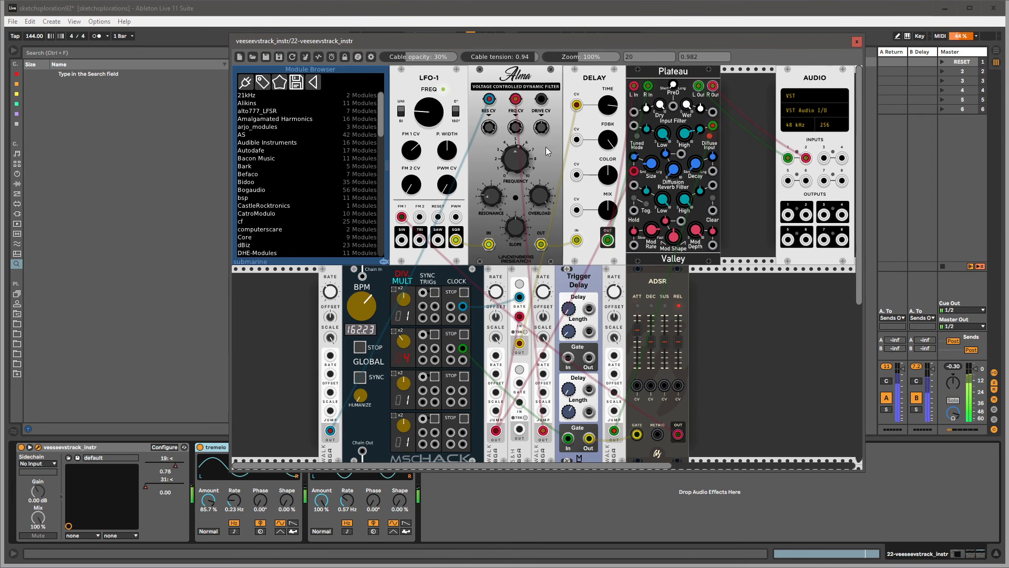
- Close the plug-in window and slightly lower track 22's volume
{"action": "left_click", "coordinate": [859, 44]}
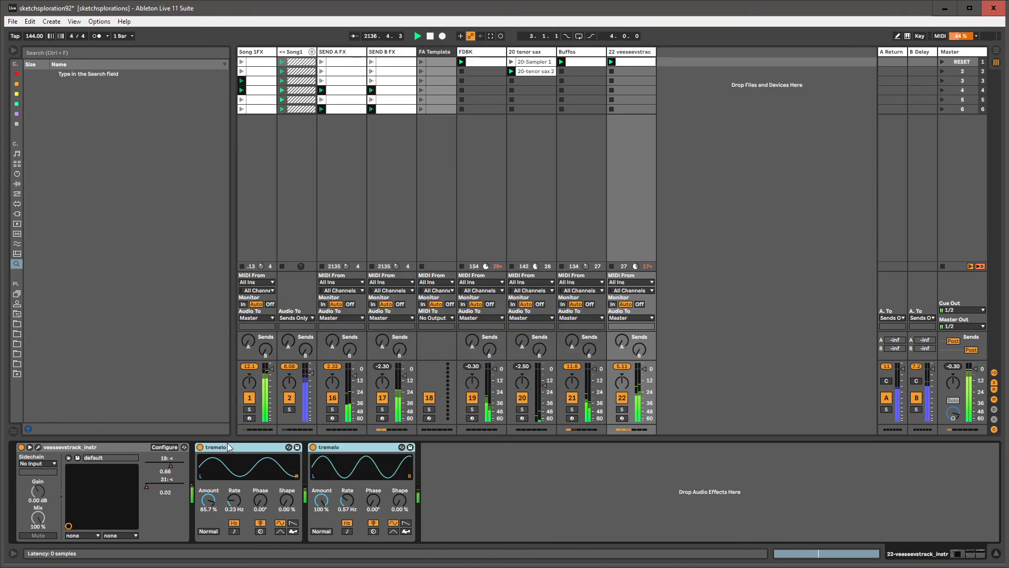
{"action": "left_click", "coordinate": [341, 447]}
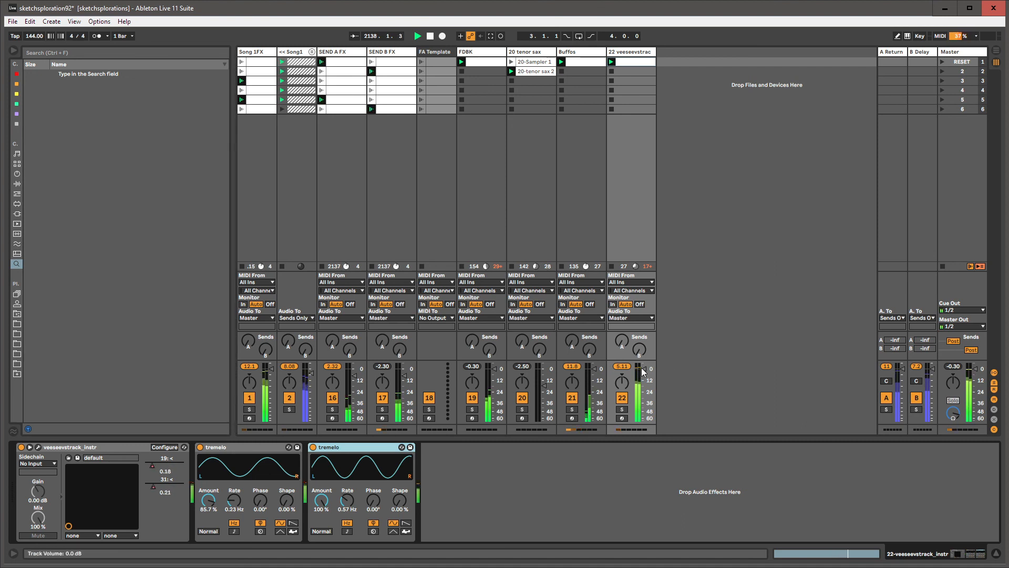
{"action": "left_click_drag", "start_coordinate": [643, 369], "coordinate": [643, 373]}
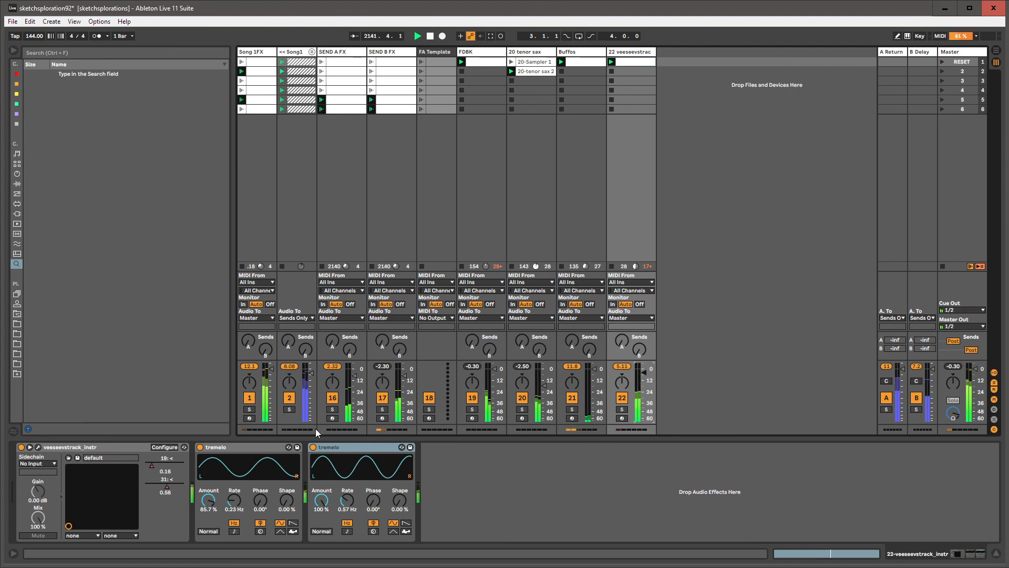
- Hide the mixer's In/Out section and lower track 22's volume a little further
{"action": "left_click", "coordinate": [257, 52]}
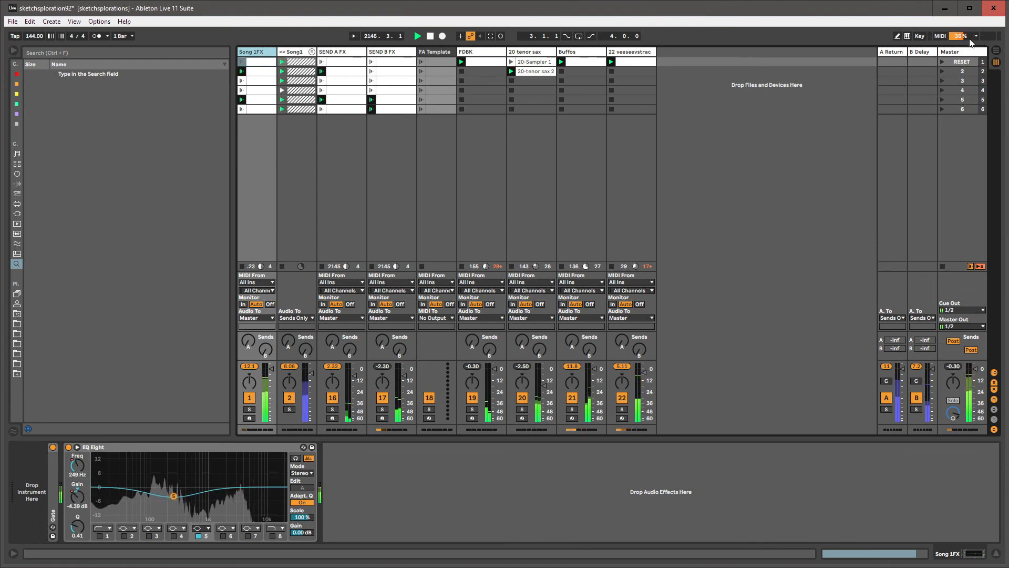
{"action": "left_click", "coordinate": [950, 52]}
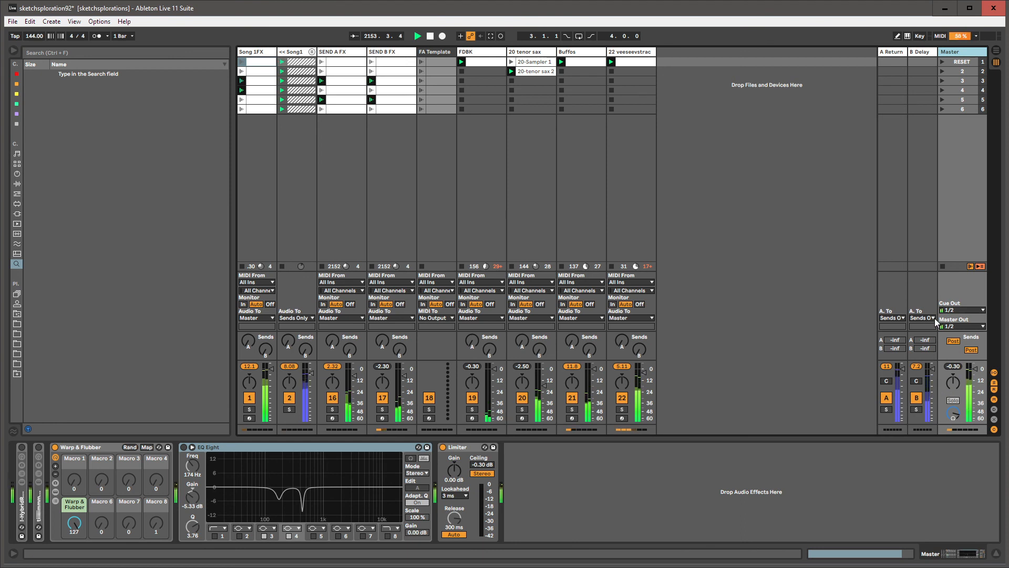
{"action": "left_click", "coordinate": [994, 372]}
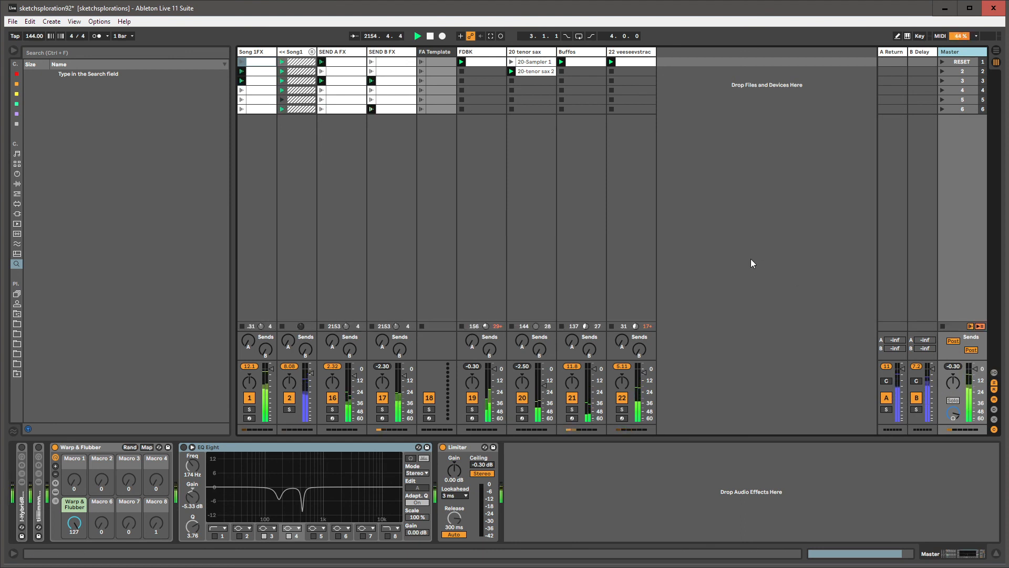
{"action": "left_click_drag", "start_coordinate": [644, 373], "coordinate": [644, 374]}
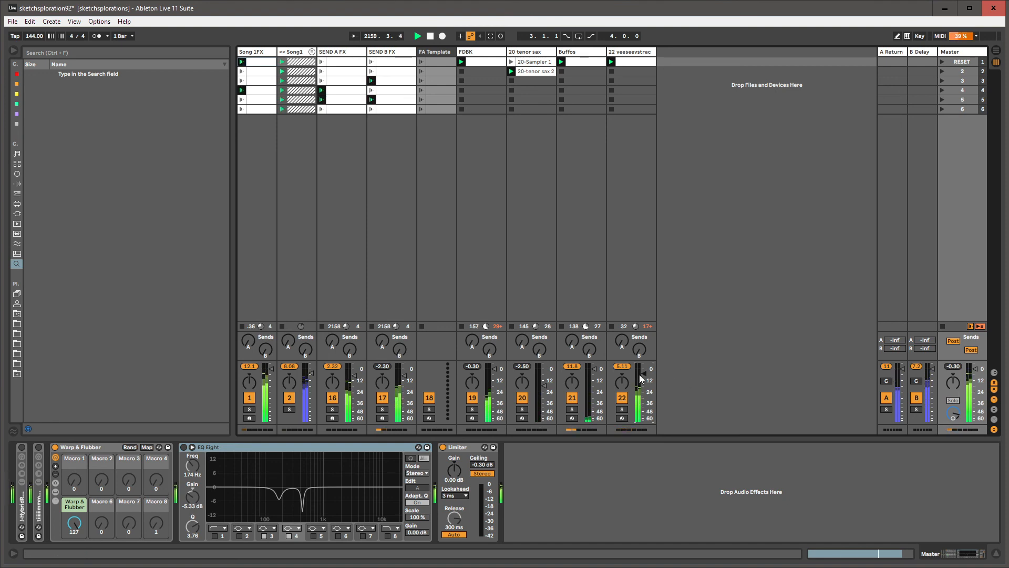
- Record automation of the first tremelo's Phase into track 22's playing clip, sweeping the value up to 360°
{"action": "left_click", "coordinate": [637, 52]}
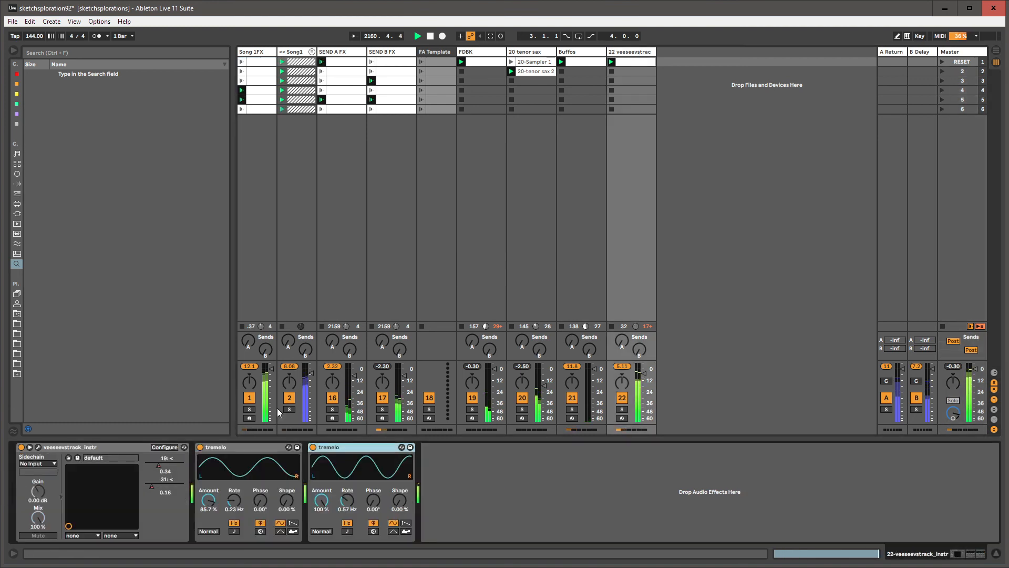
{"action": "mouse_move", "coordinate": [260, 506]}
{"action": "left_mouse_down"}
{"action": "mouse_move", "coordinate": [258, 463]}
{"action": "mouse_move", "coordinate": [258, 518]}
{"action": "mouse_move", "coordinate": [258, 449]}
{"action": "mouse_move", "coordinate": [258, 517]}
{"action": "left_mouse_up"}
{"action": "key", "text": "ctrl+shift+F9"}
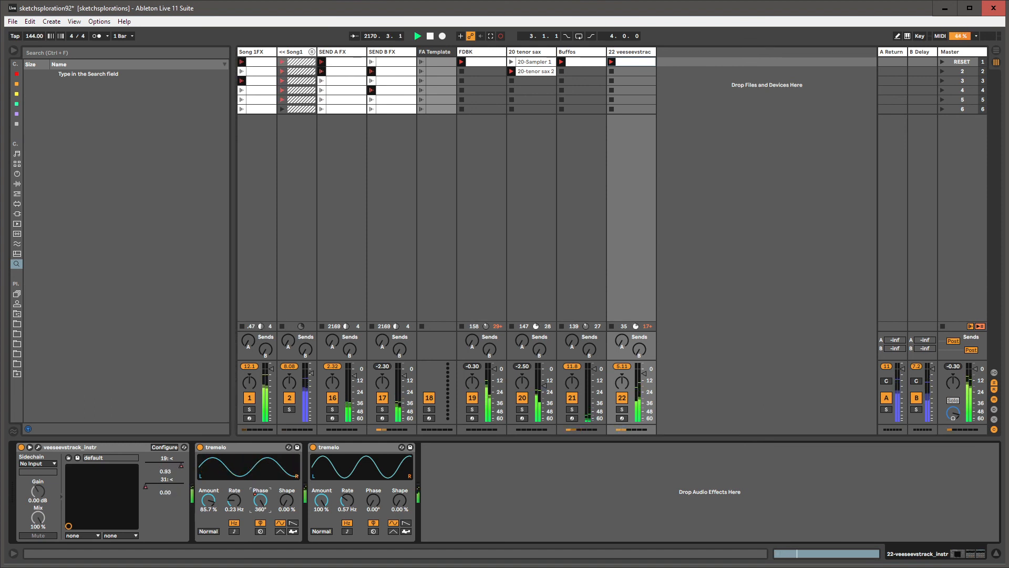
{"action": "left_click_drag", "start_coordinate": [258, 449], "coordinate": [258, 504]}
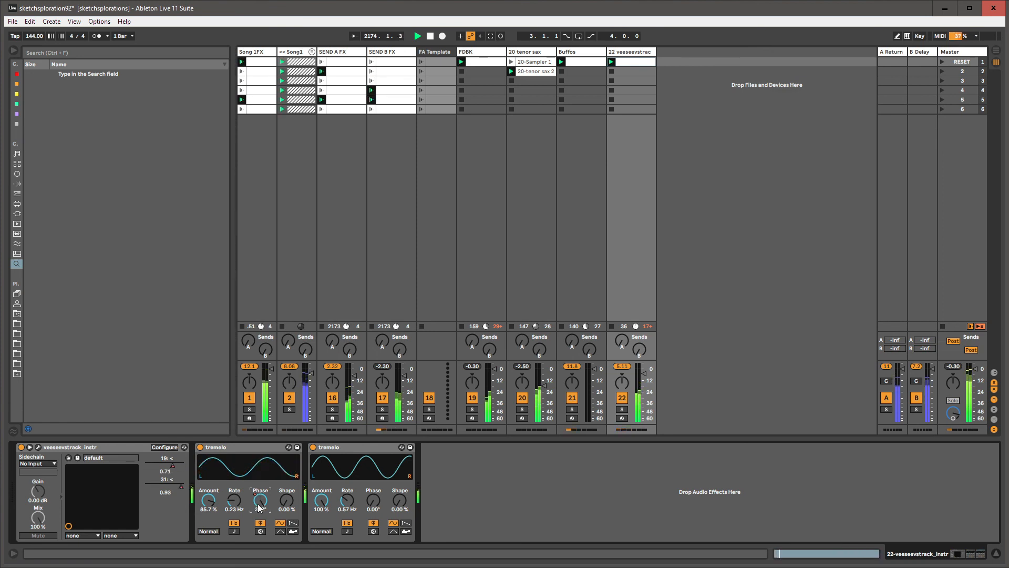
- Show the first tremelo's Phase envelope in track 22's clip, simplify it, and return to the device chain
{"action": "right_click", "coordinate": [258, 504]}
{"action": "left_click", "coordinate": [257, 503]}
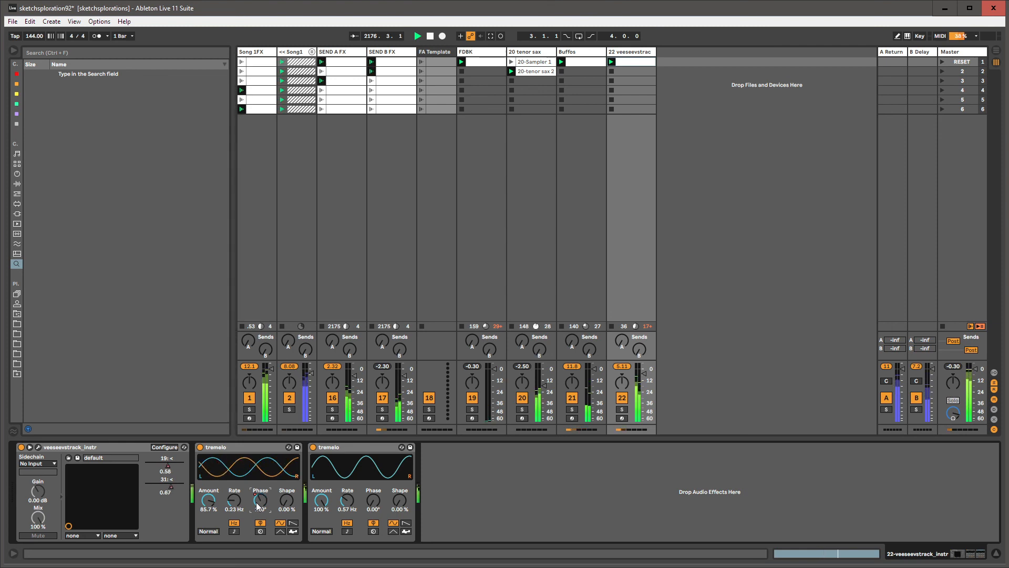
{"action": "right_click", "coordinate": [257, 503]}
{"action": "left_click", "coordinate": [257, 504]}
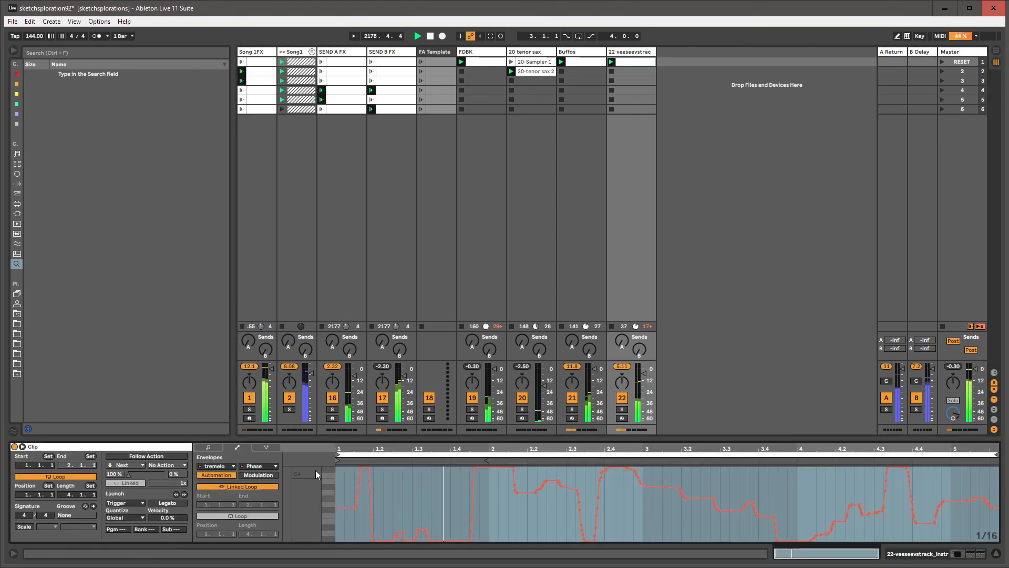
{"action": "right_click", "coordinate": [377, 484]}
{"action": "key", "text": "s"}
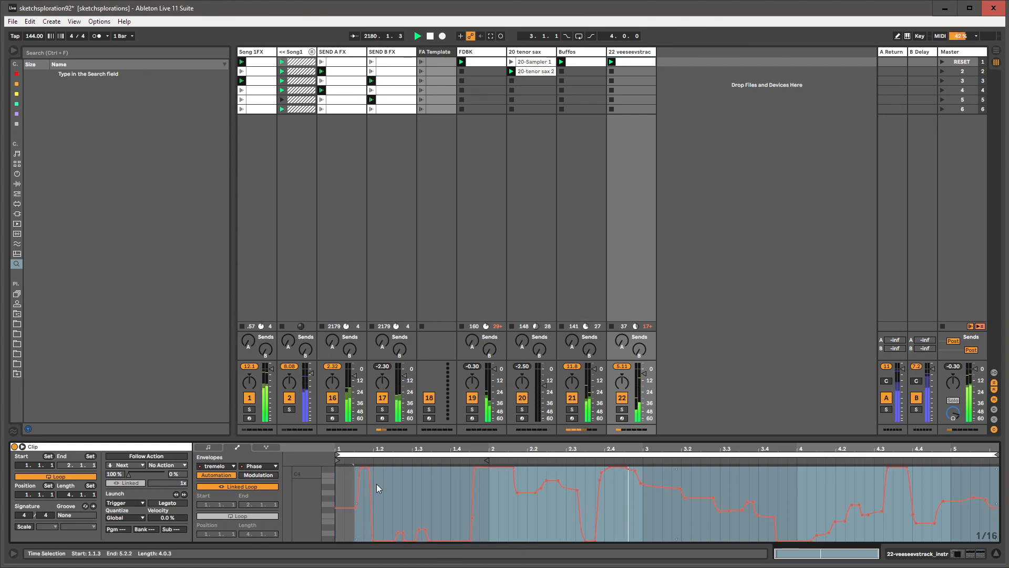
{"action": "key", "text": "shift+Tab"}
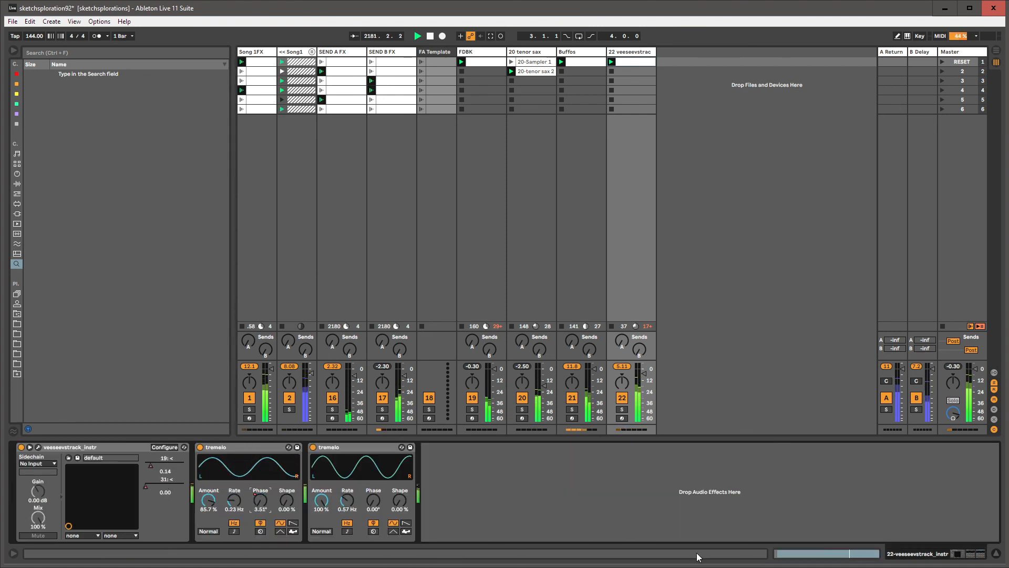